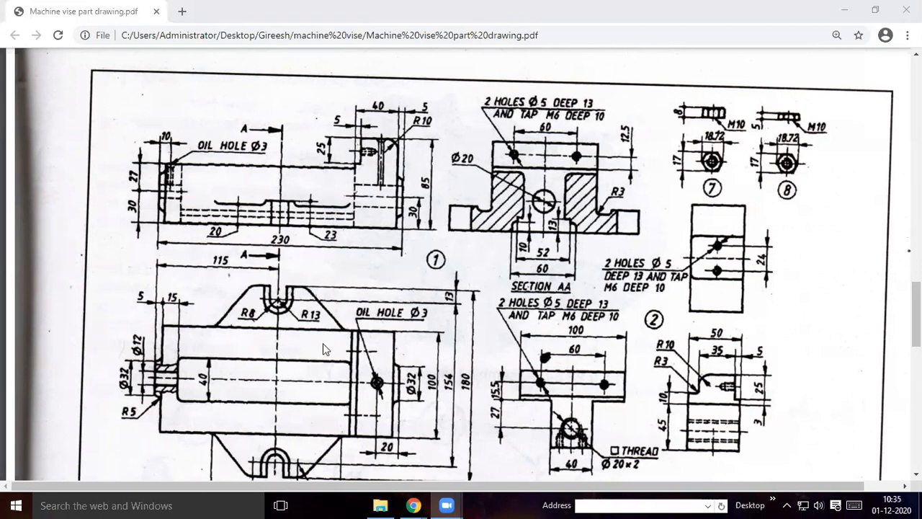
# Look through the machine vise part drawings, from the body and jaw views to the screw rod details and parts list
pyautogui.scroll(-2, 323, 343)
pyautogui.scroll(-3, 542, 343)
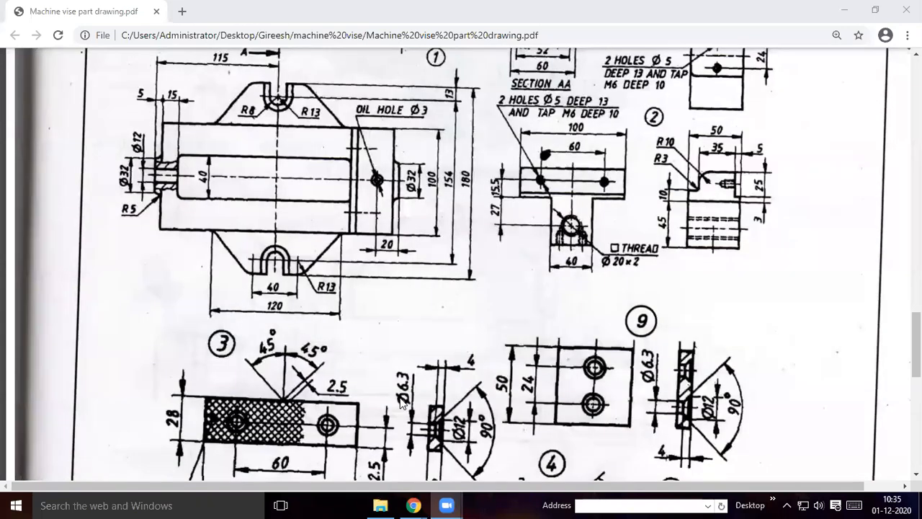
pyautogui.scroll(5, 548, 317)
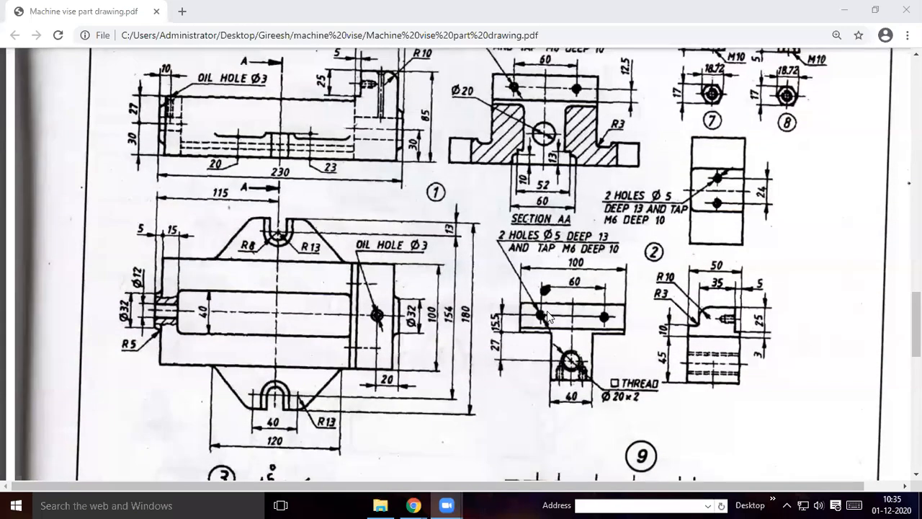
pyautogui.scroll(-11, 549, 315)
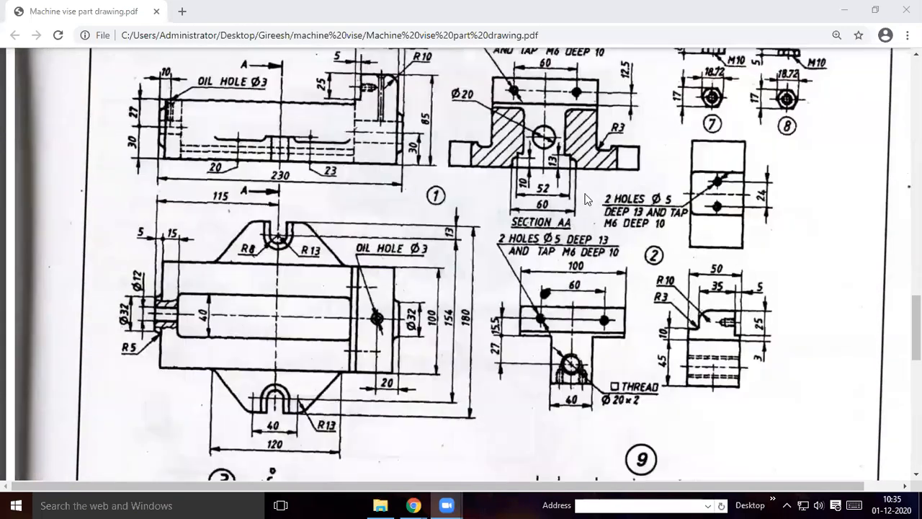
pyautogui.scroll(-4, 563, 178)
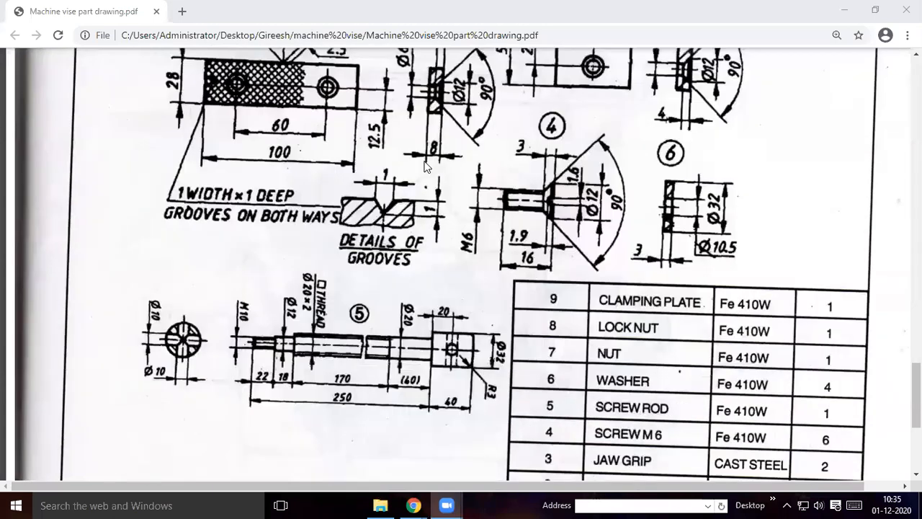
pyautogui.scroll(8, 355, 186)
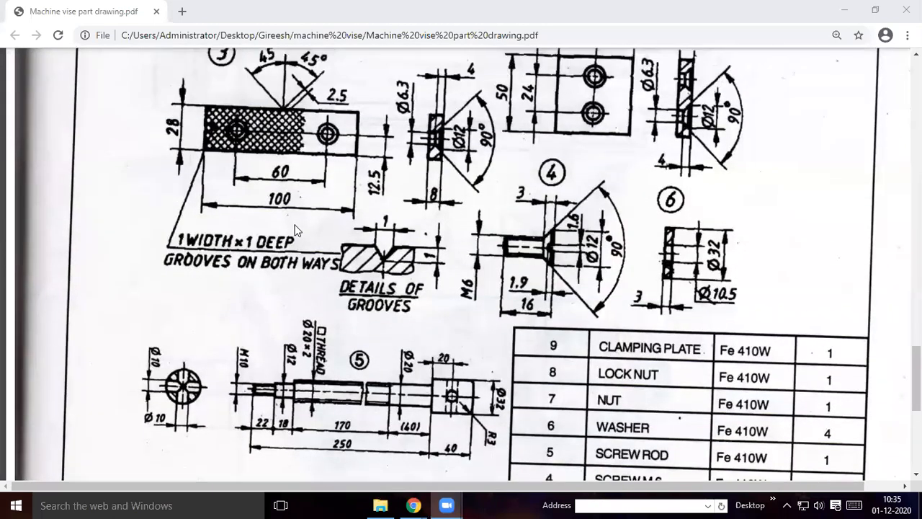
pyautogui.scroll(5, 301, 231)
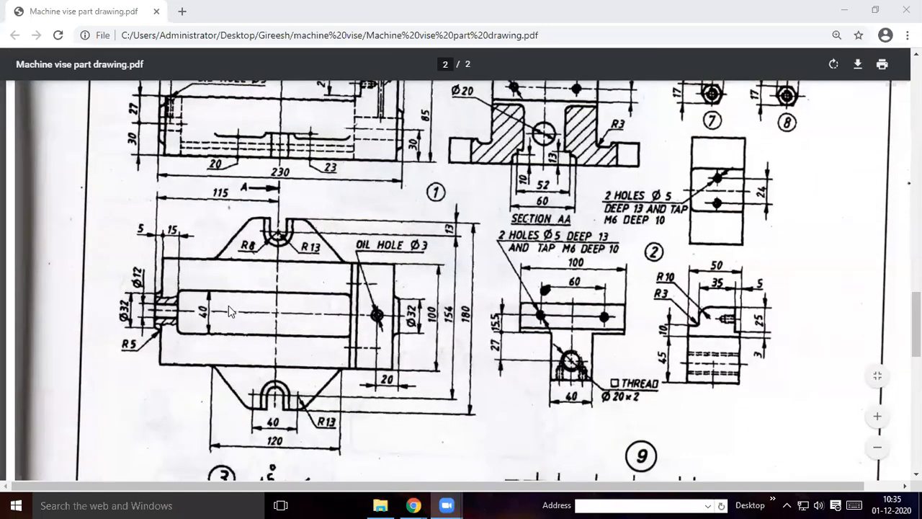
pyautogui.scroll(2, 462, 249)
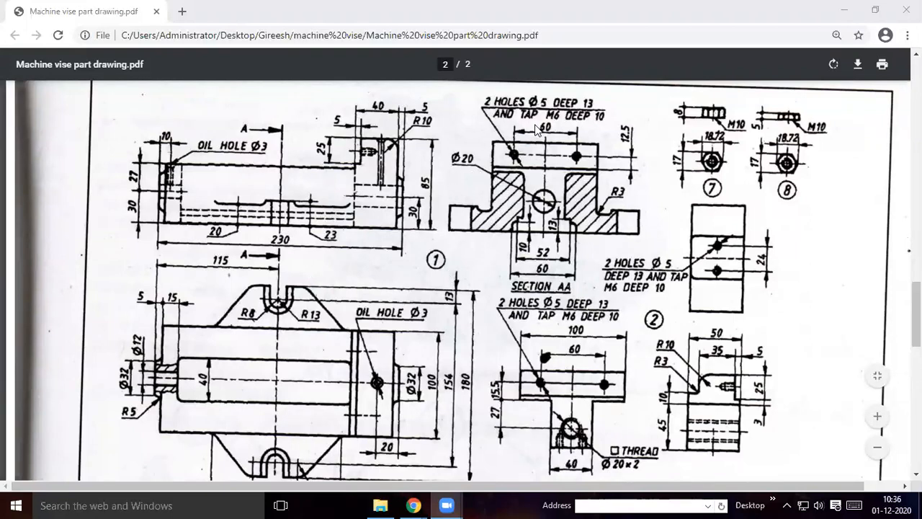
# Examine the views and dimensions of part 2 in the vise drawing, including its side profile and hole positions
pyautogui.scroll(-1, 481, 265)
pyautogui.scroll(-1, 481, 265)
pyautogui.scroll(1, 484, 261)
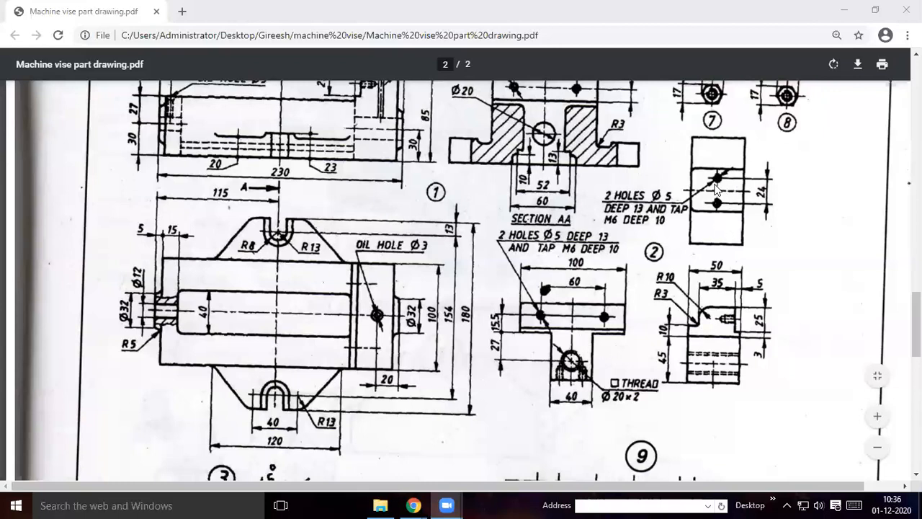
pyautogui.scroll(1, 328, 270)
pyautogui.scroll(2, 328, 269)
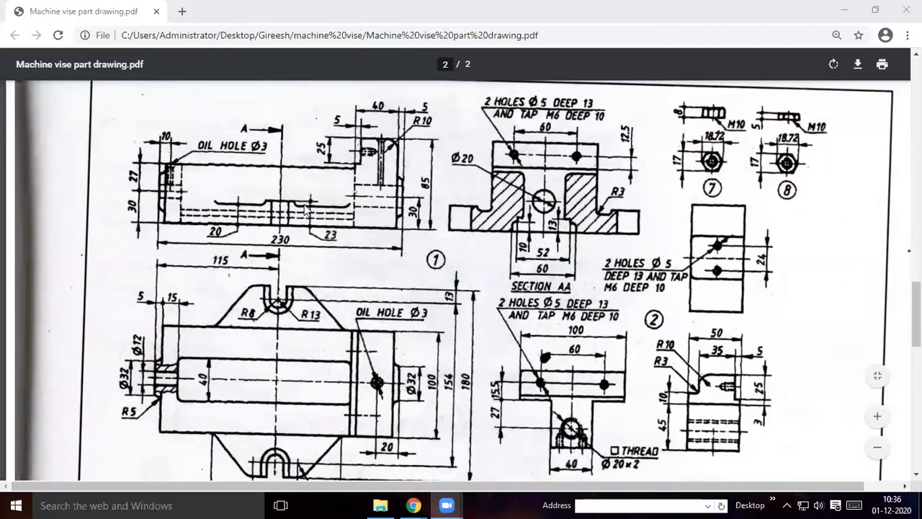
pyautogui.scroll(-1, 565, 371)
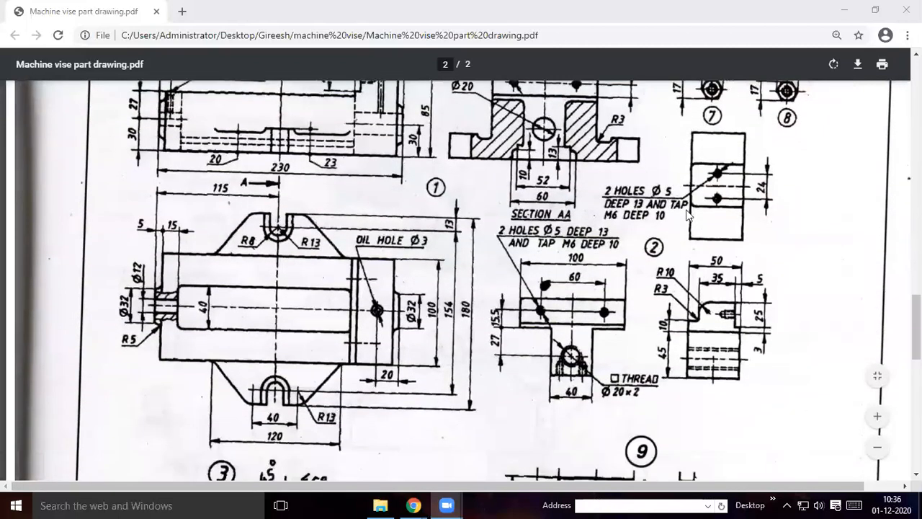
pyautogui.scroll(-2, 700, 376)
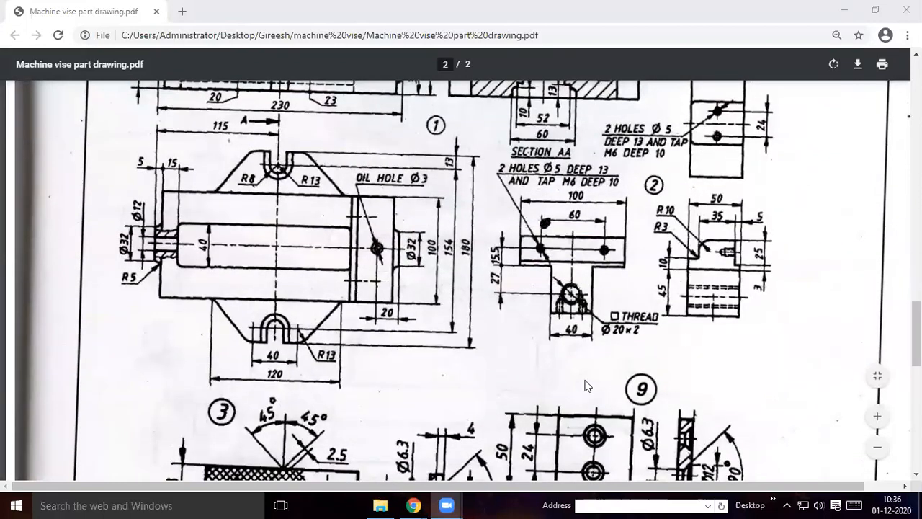
pyautogui.scroll(1, 569, 384)
pyautogui.scroll(1, 646, 345)
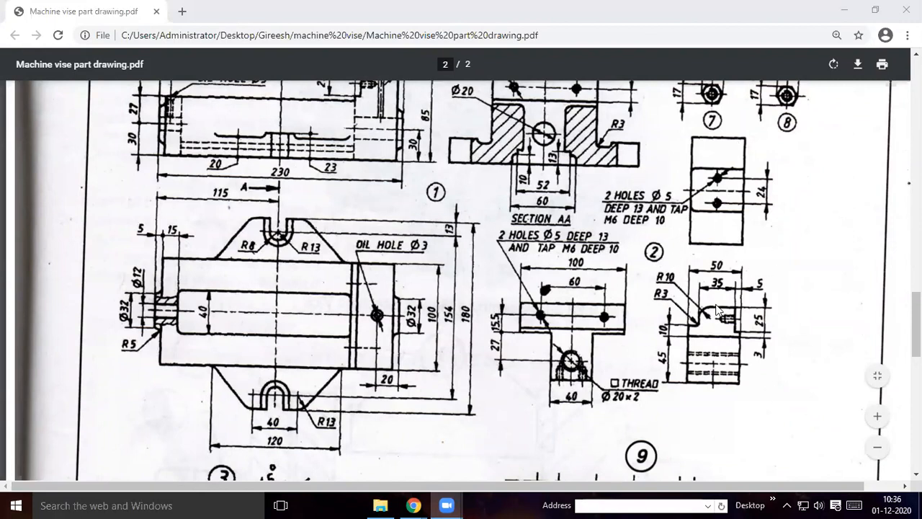
pyautogui.scroll(-1, 737, 242)
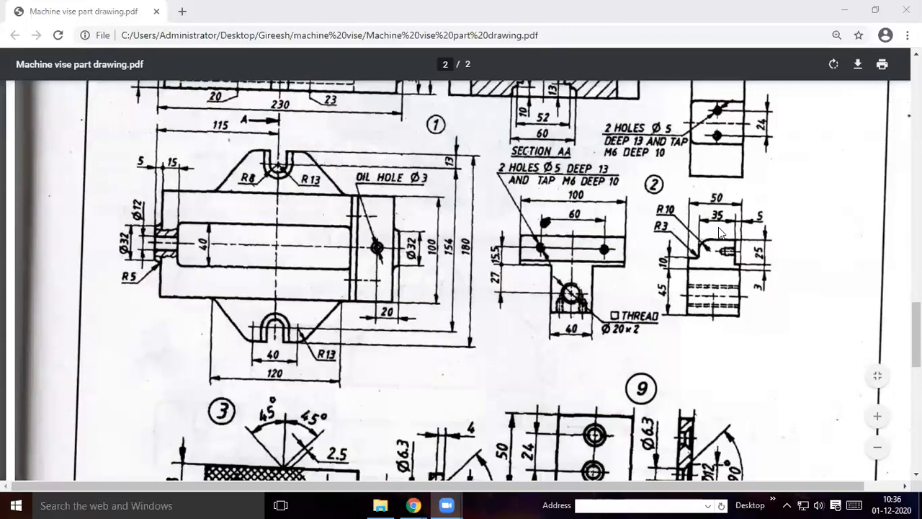
pyautogui.scroll(3, 666, 335)
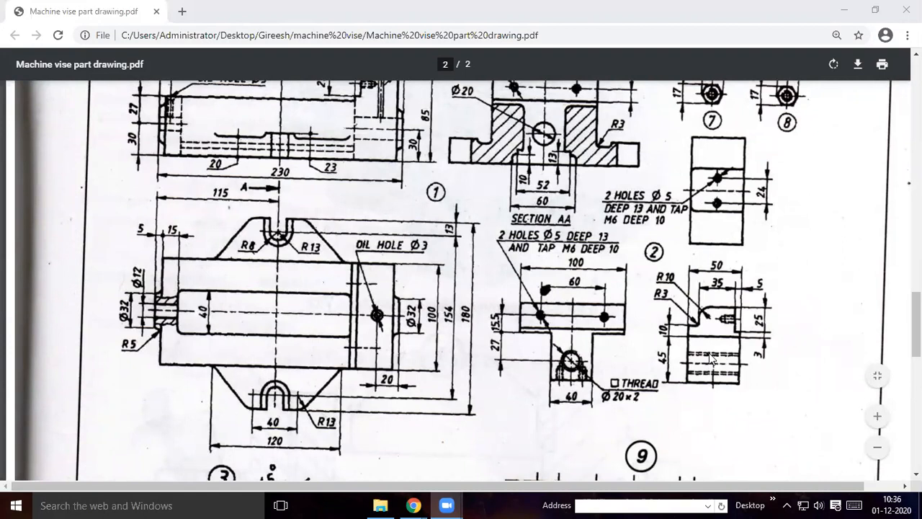
pyautogui.click(845, 10)
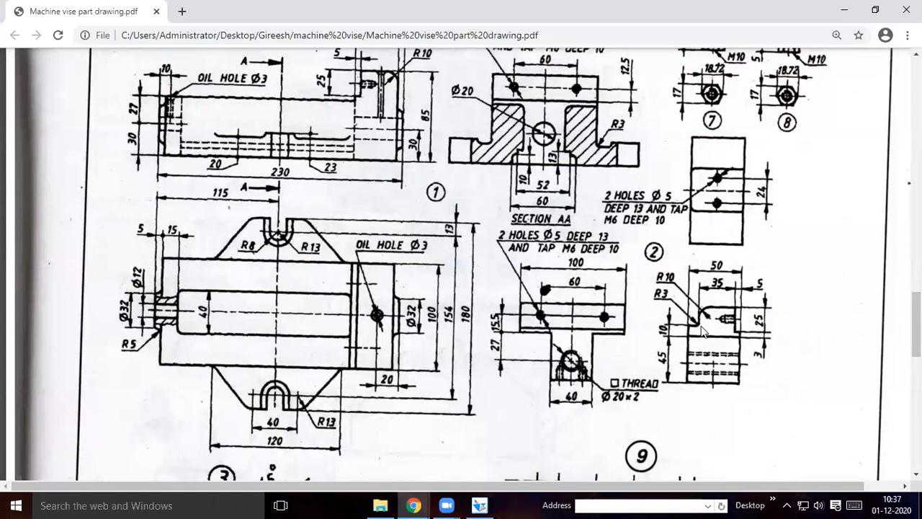
pyautogui.scroll(-3, 693, 331)
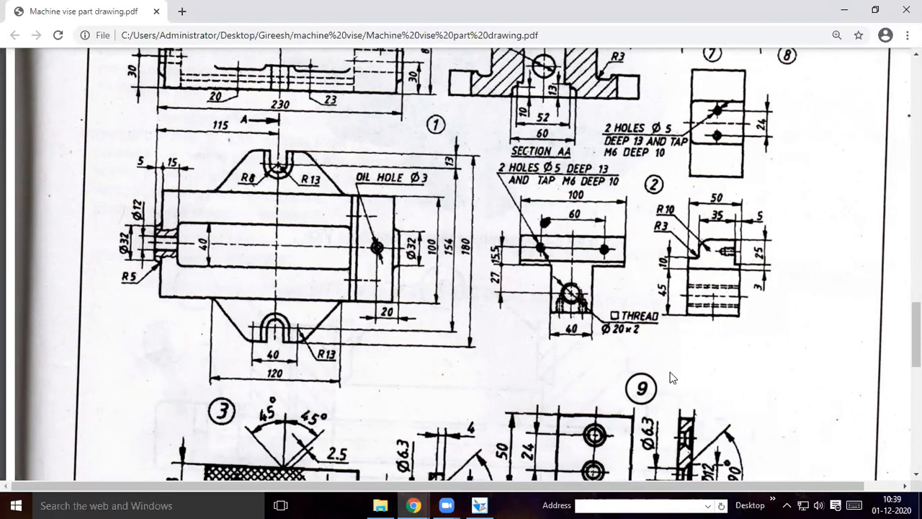
# Switch to Solid Edge, create a new solid part and start a Protrusion sketch on the Front (xz) plane
pyautogui.click(479, 505)
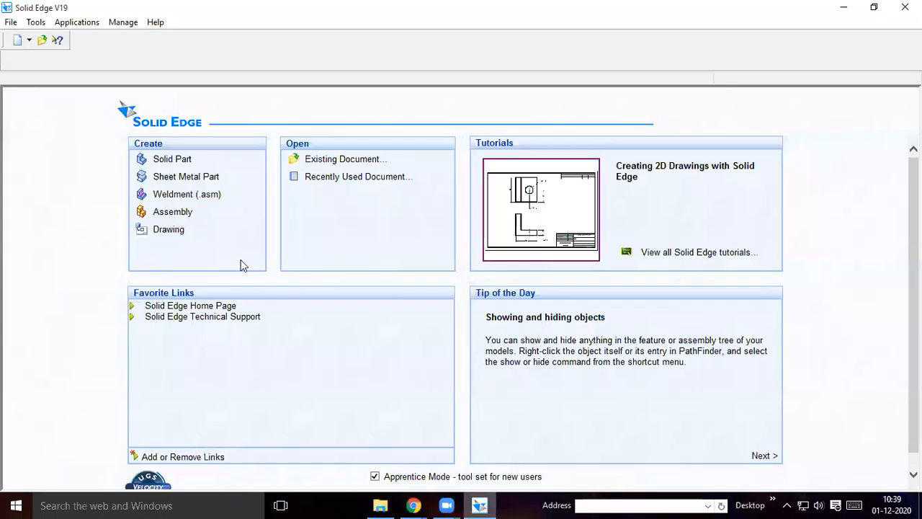
pyautogui.click(172, 160)
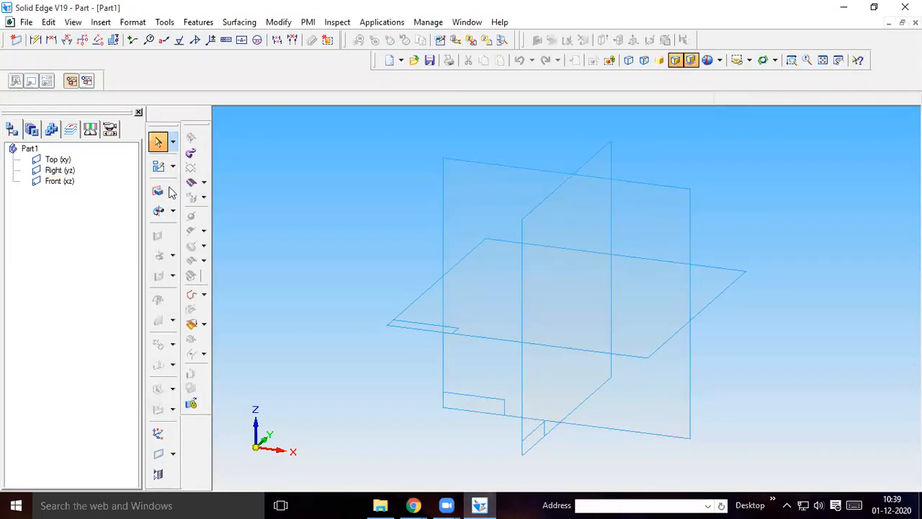
pyautogui.click(160, 194)
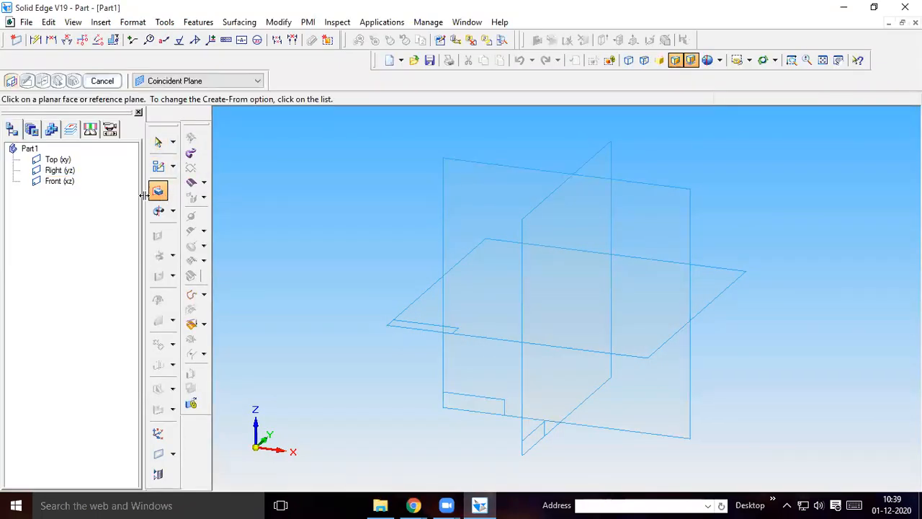
pyautogui.click(642, 202)
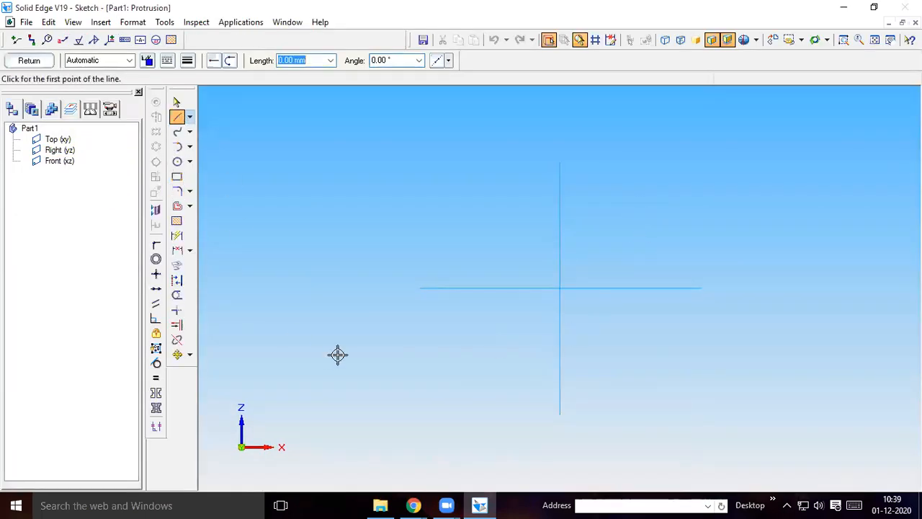
# Draw a 45 mm line from the origin at 90° and continue it with a 10 mm segment at 90°
pyautogui.click(560, 287)
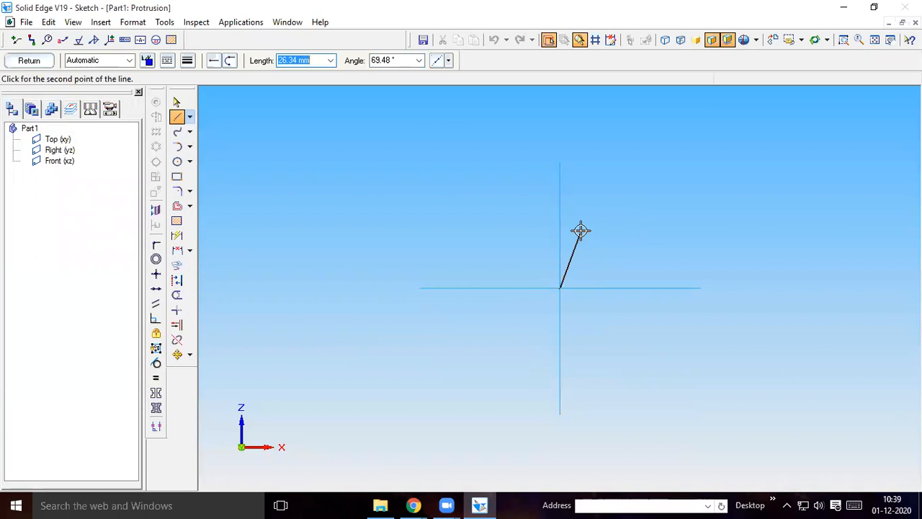
pyautogui.write('45')
pyautogui.press('Tab')
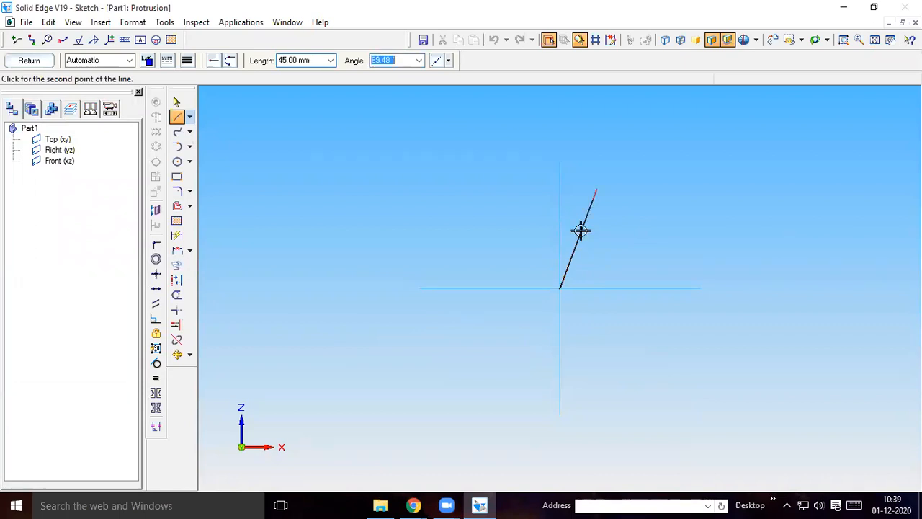
pyautogui.write('90')
pyautogui.press('Return')
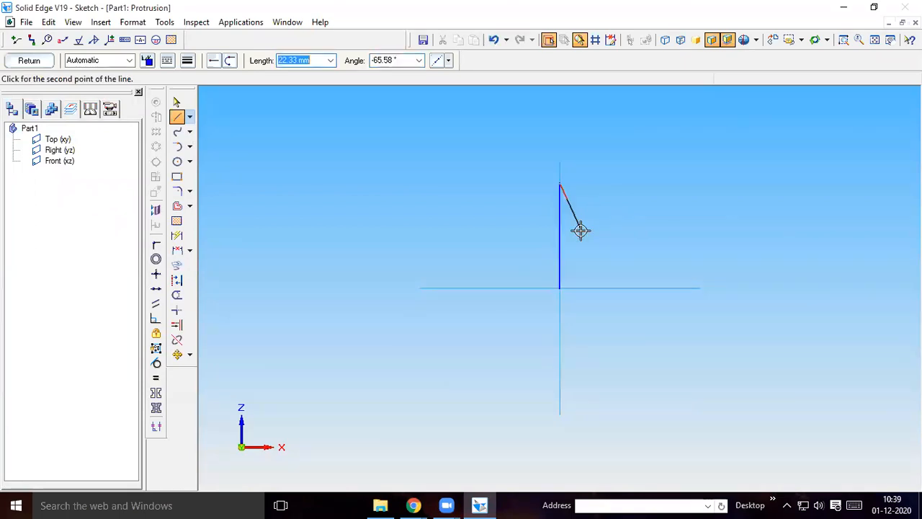
pyautogui.write('0')
pyautogui.press('Tab')
pyautogui.write('90')
pyautogui.press('Return')
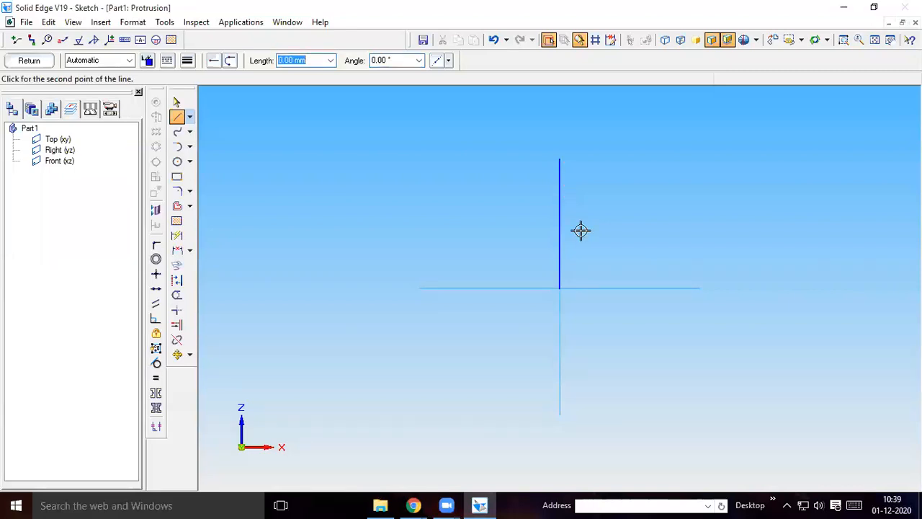
# Continue the profile with a 10 mm segment at 0° and an 18 mm segment at 90°
pyautogui.write('10')
pyautogui.press('Tab')
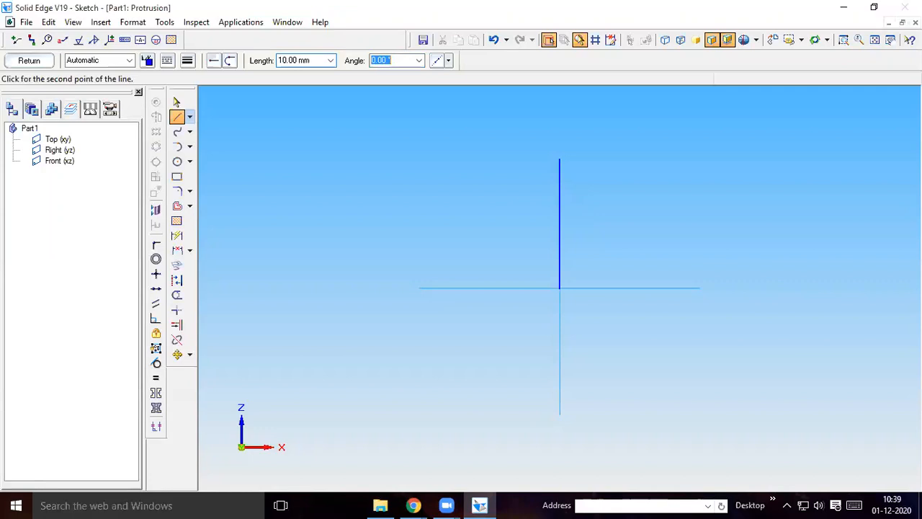
pyautogui.press('Return')
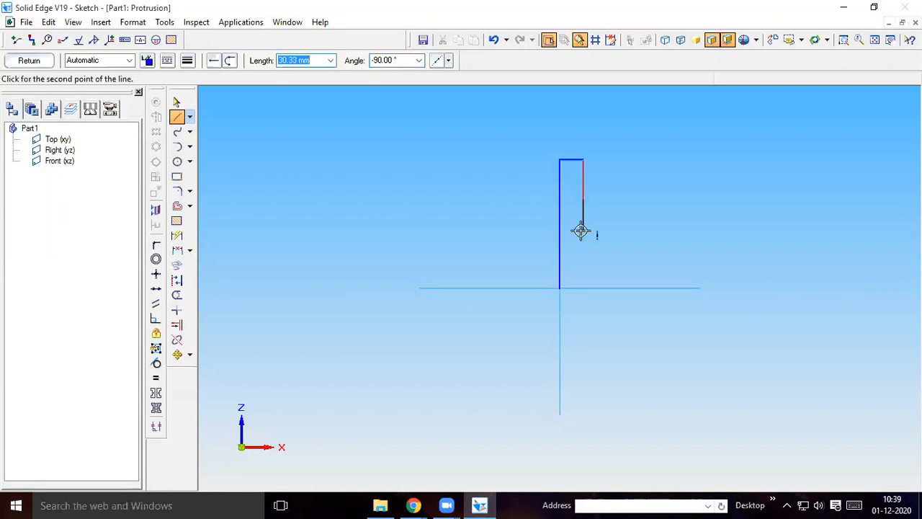
pyautogui.write('18')
pyautogui.press('Tab')
pyautogui.write('90')
pyautogui.press('Return')
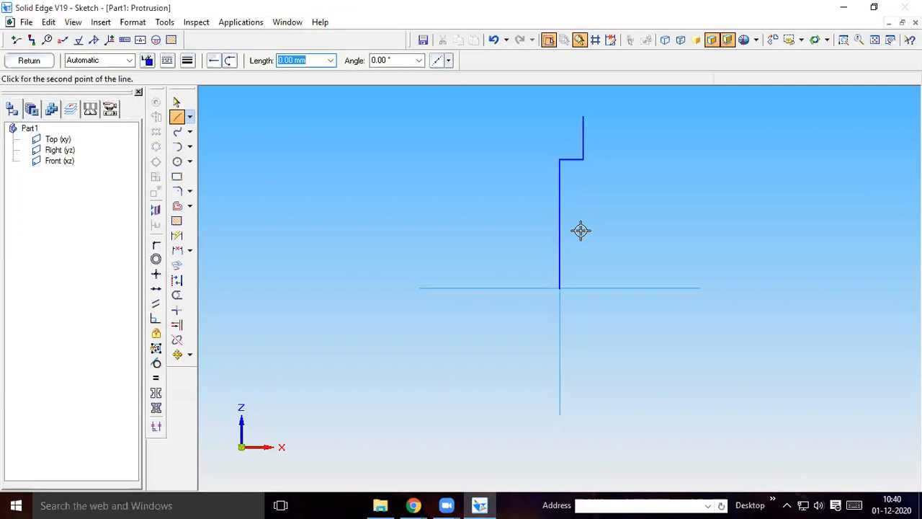
# Continue the profile with a 35 mm top segment at 0° and a 25 mm segment at -90°
pyautogui.write('35')
pyautogui.press('Tab')
pyautogui.write('0')
pyautogui.press('Return')
pyautogui.write('25')
pyautogui.press('Tab')
pyautogui.write('-9')
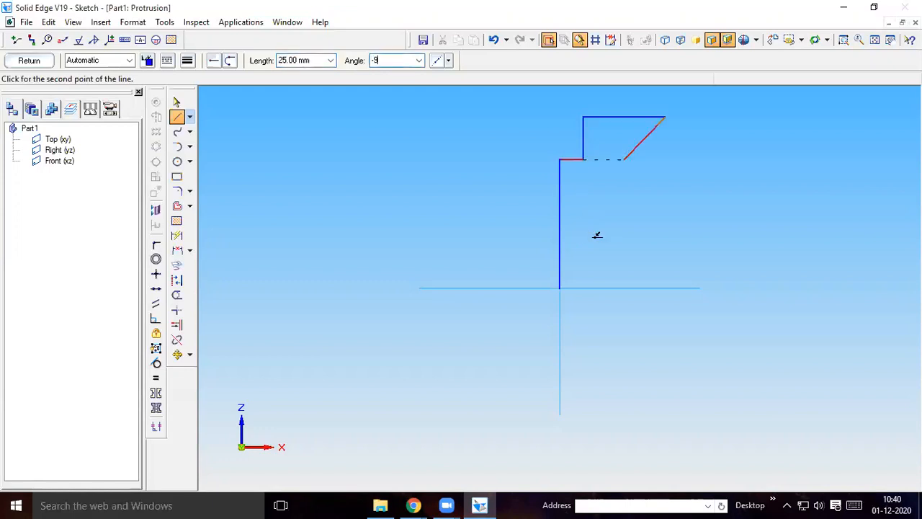
pyautogui.write('0')
pyautogui.press('Return')
# Continue the profile with a 5 mm segment at 0° and a 3 mm segment straight down
pyautogui.write('5')
pyautogui.press('Tab')
pyautogui.write('0')
pyautogui.press('Return')
pyautogui.write('3')
pyautogui.press('Tab')
pyautogui.press('BackSpace')
pyautogui.press('Return')
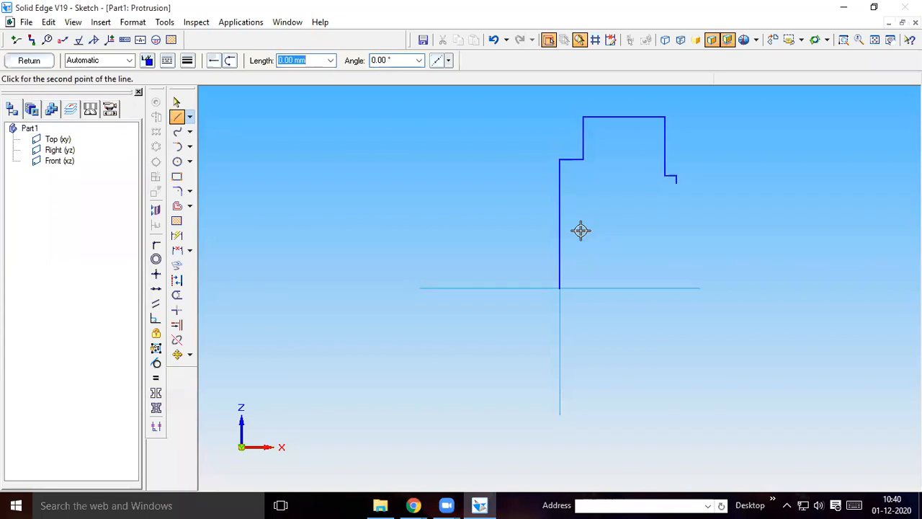
# Close the profile with a 45 mm segment at -90° and a 50 mm segment at 180° back to the origin
pyautogui.write('45')
pyautogui.press('Tab')
pyautogui.press('BackSpace')
pyautogui.write('-90')
pyautogui.press('Return')
pyautogui.write('50')
pyautogui.press('Tab')
pyautogui.write('1')
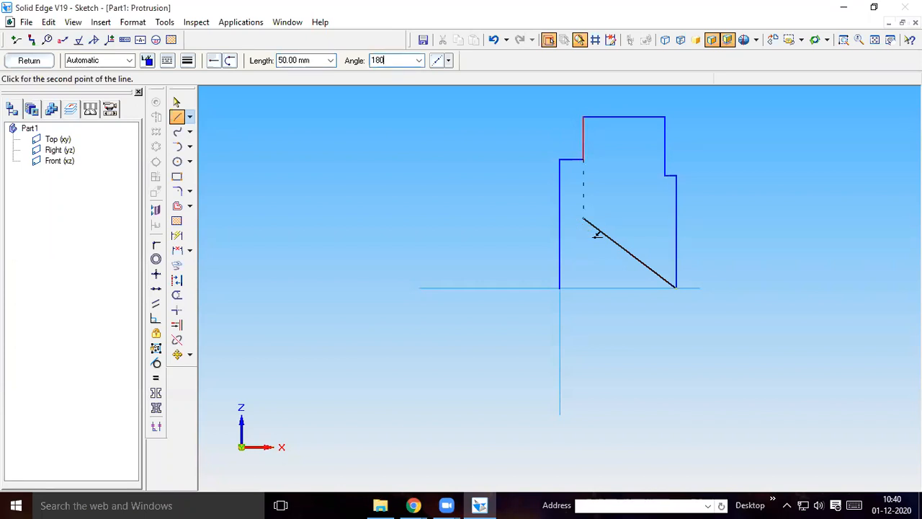
pyautogui.press('Return')
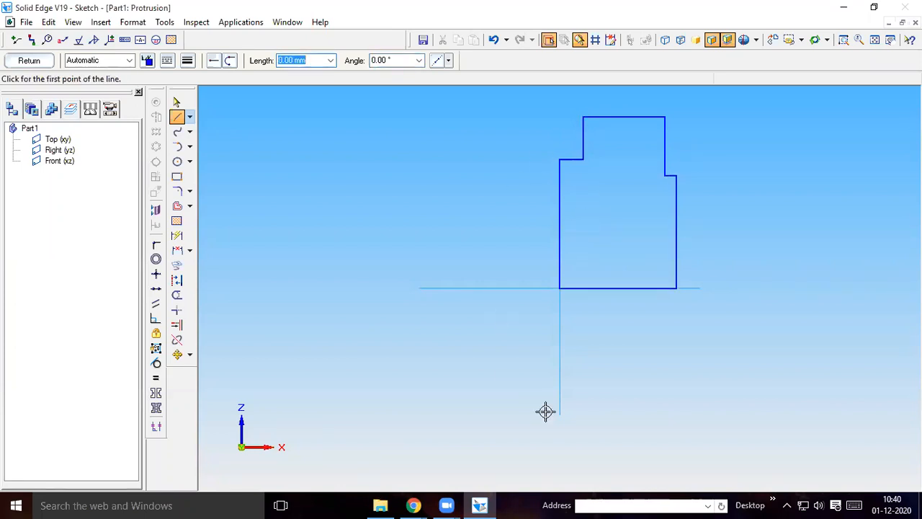
# Connect the lower endpoint of the profile's left vertical line to the left endpoint of its bottom line
pyautogui.click(156, 246)
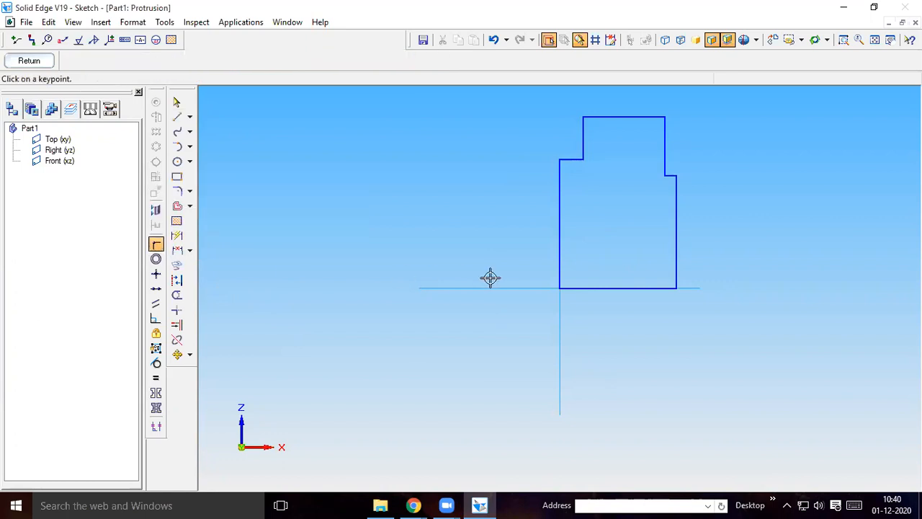
pyautogui.click(559, 287)
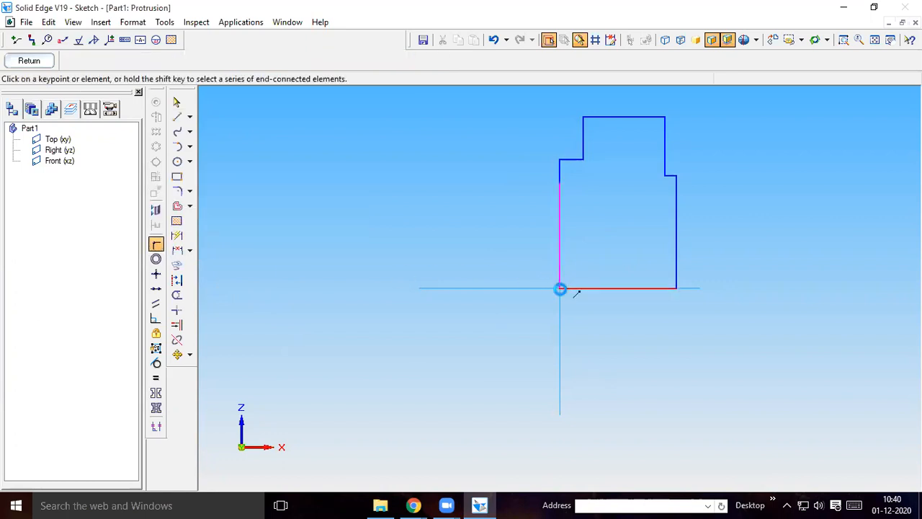
pyautogui.click(561, 288)
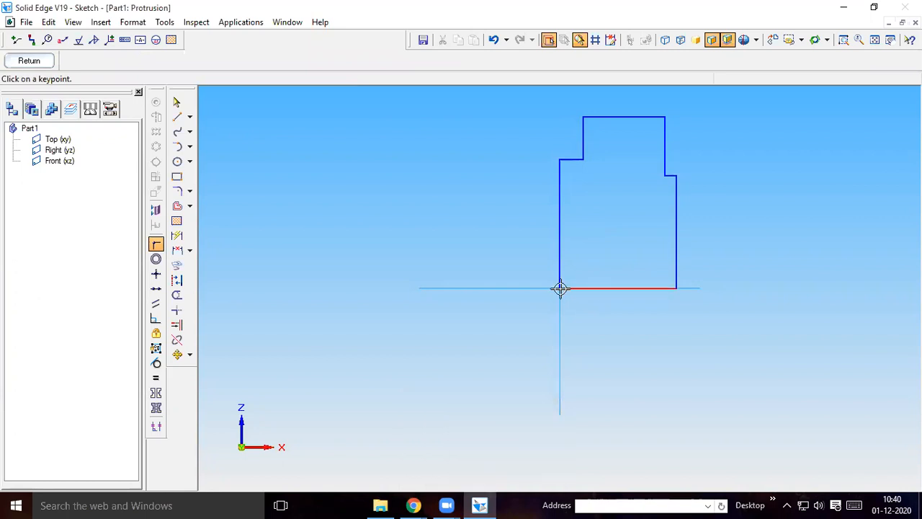
# Check the profile's left vertical line, then switch to the machine vise part drawing in Chrome and examine part 2's views and dimensions
pyautogui.click(176, 102)
pyautogui.click(560, 249)
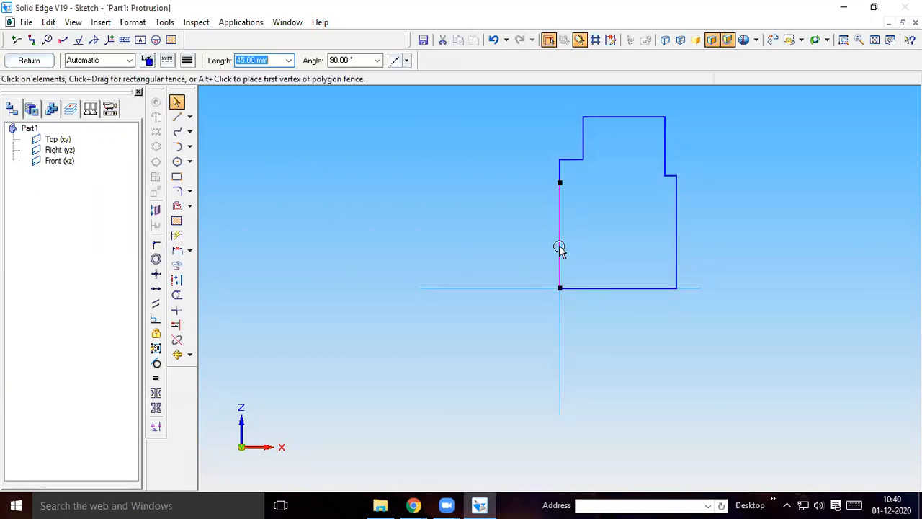
pyautogui.click(413, 504)
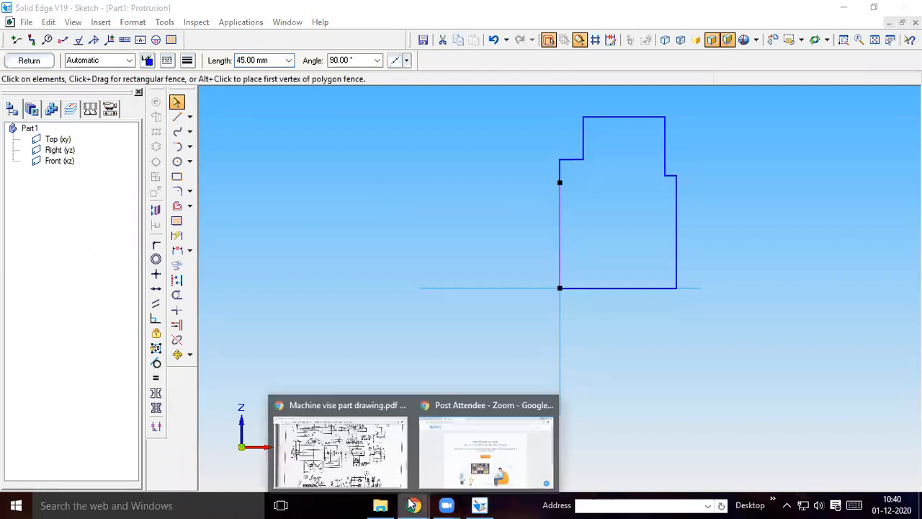
pyautogui.click(357, 451)
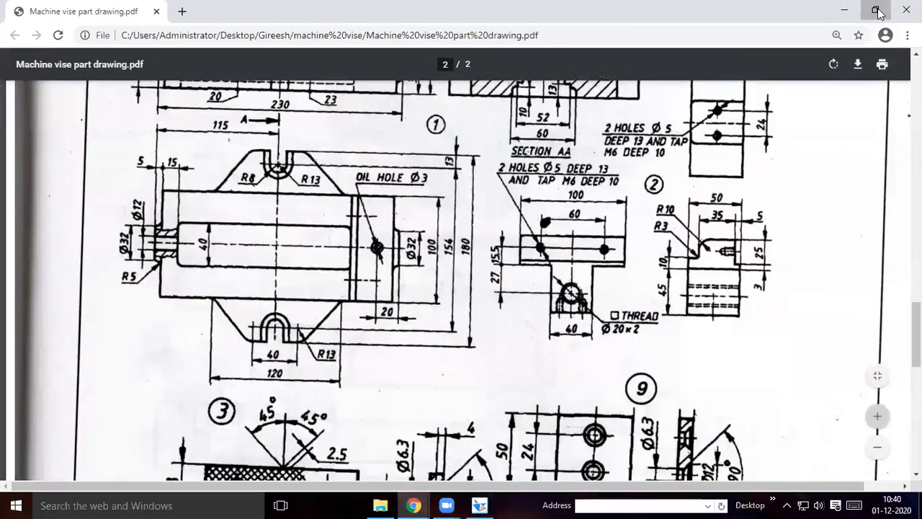
pyautogui.click(877, 11)
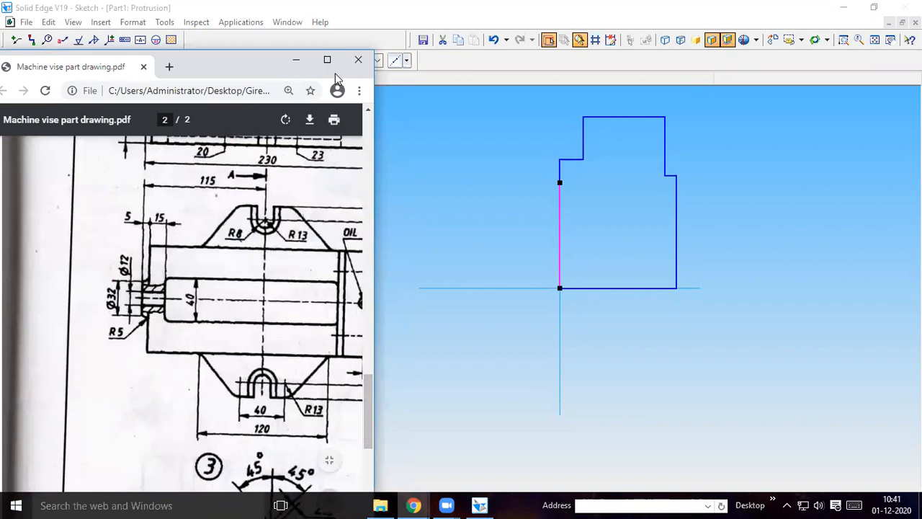
pyautogui.moveTo(375, 244); pyautogui.dragTo(487, 243)
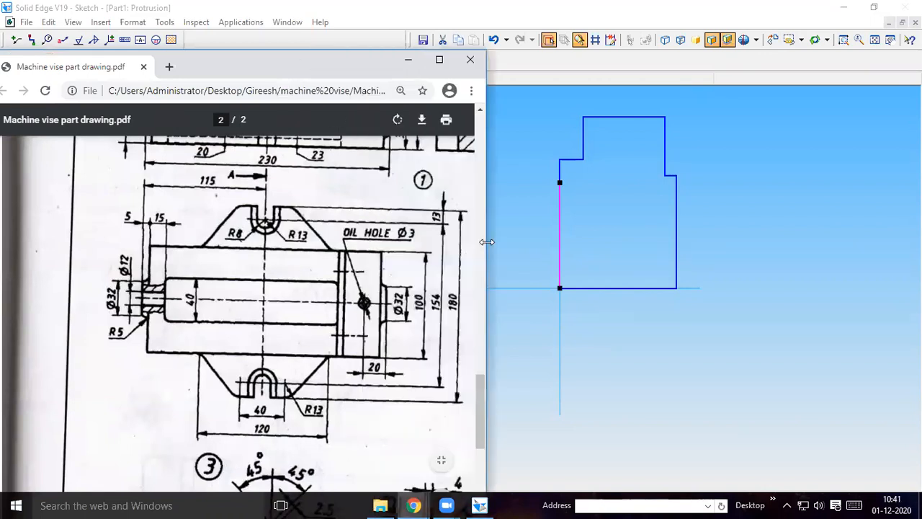
pyautogui.moveTo(482, 426); pyautogui.dragTo(481, 481)
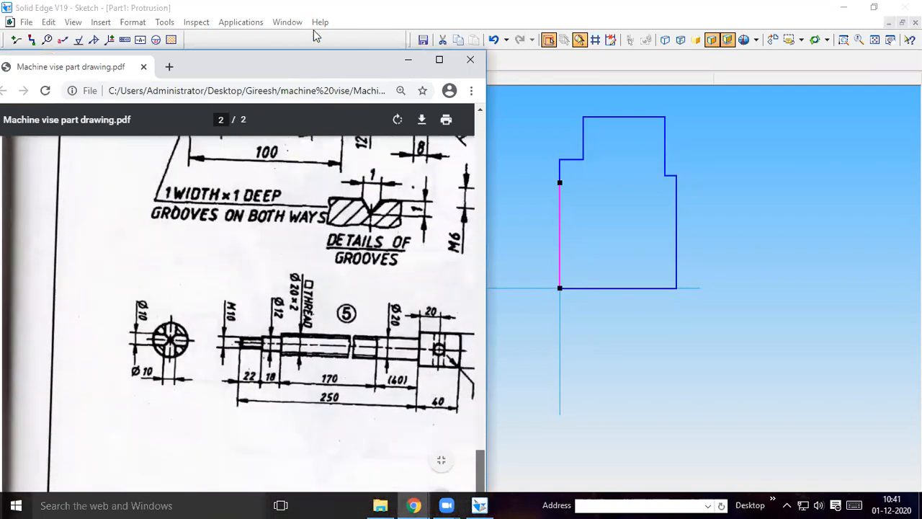
pyautogui.scroll(5, 377, 279)
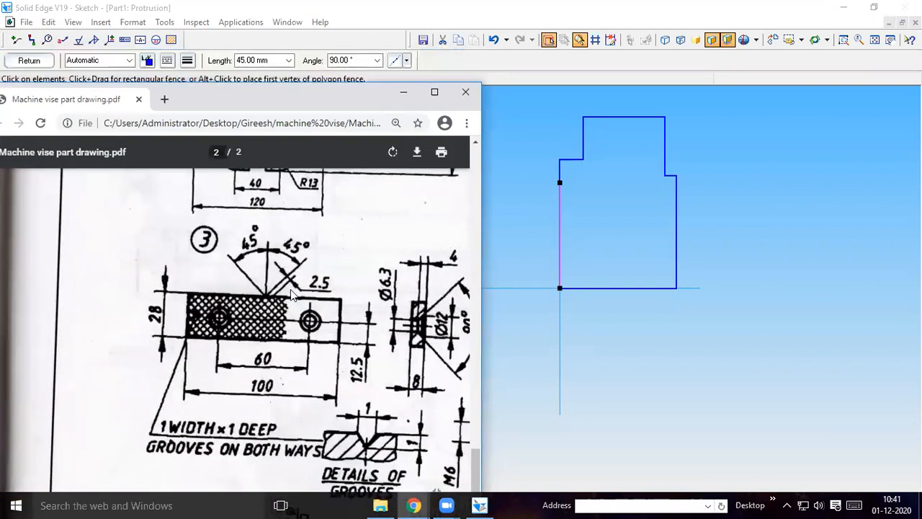
pyautogui.click(433, 90)
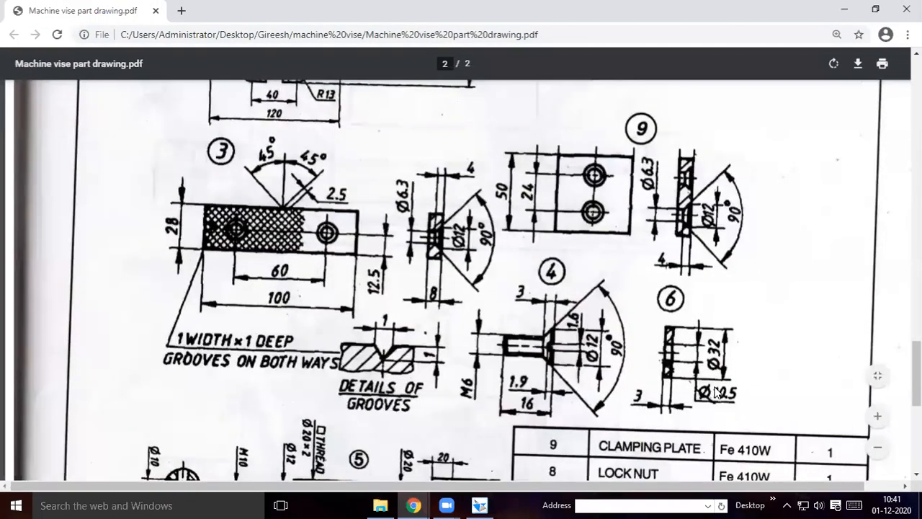
pyautogui.moveTo(570, 425); pyautogui.dragTo(464, 439, button='middle')
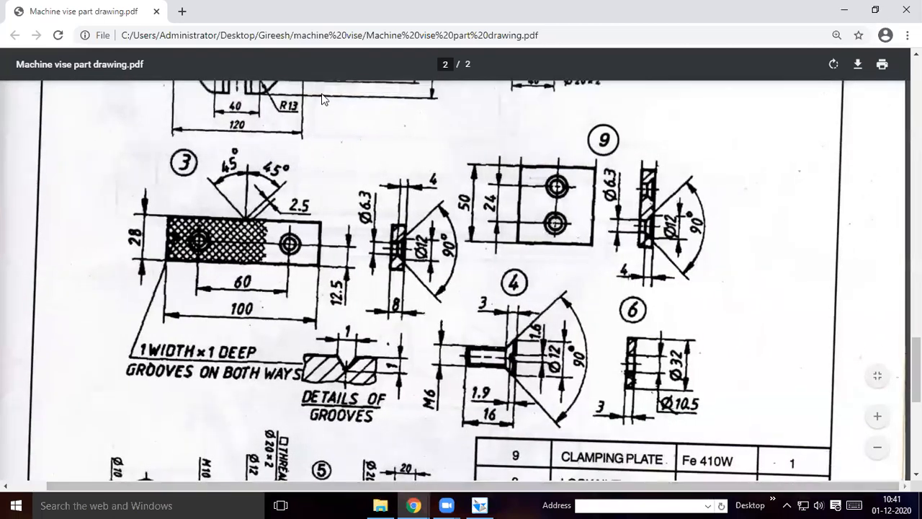
pyautogui.scroll(2, 323, 97)
pyautogui.scroll(2, 322, 98)
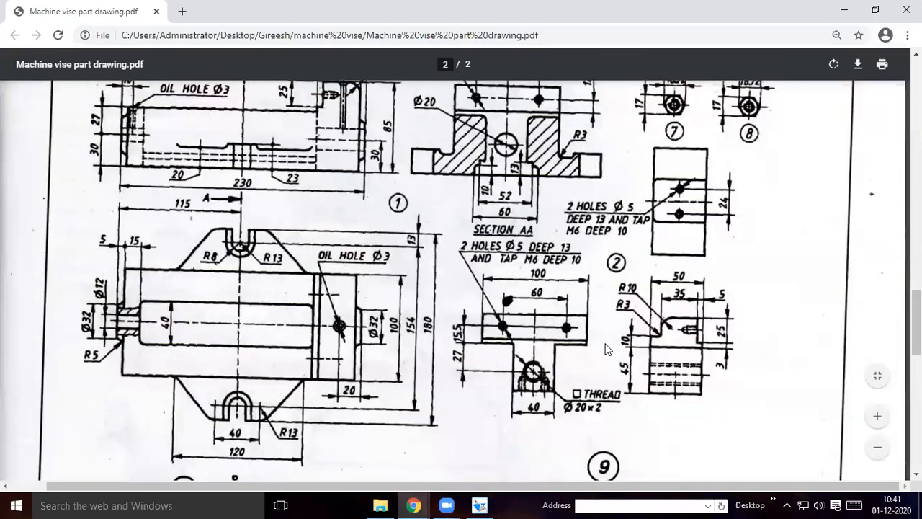
pyautogui.scroll(1, 688, 411)
pyautogui.scroll(-1, 654, 383)
# Switch back to Solid Edge and check the lengths and angles of the profile's segments against the drawing
pyautogui.click(479, 505)
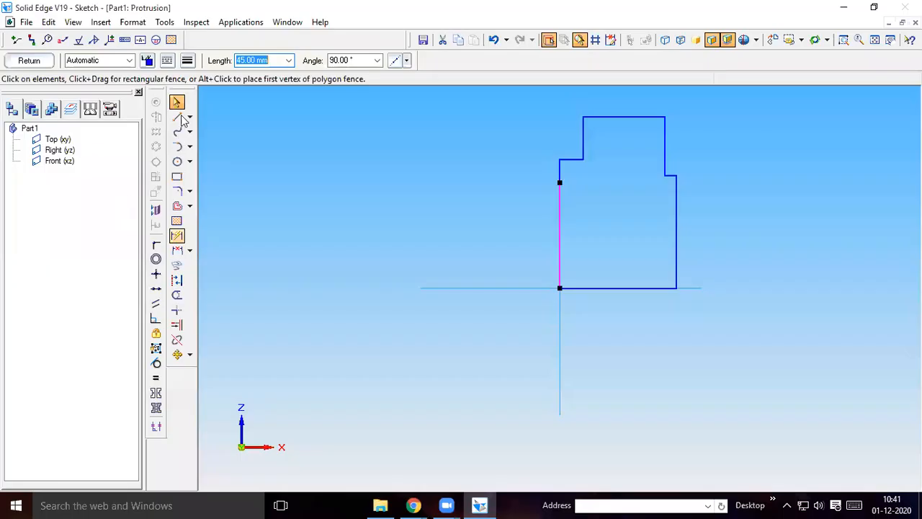
pyautogui.click(179, 100)
pyautogui.click(561, 238)
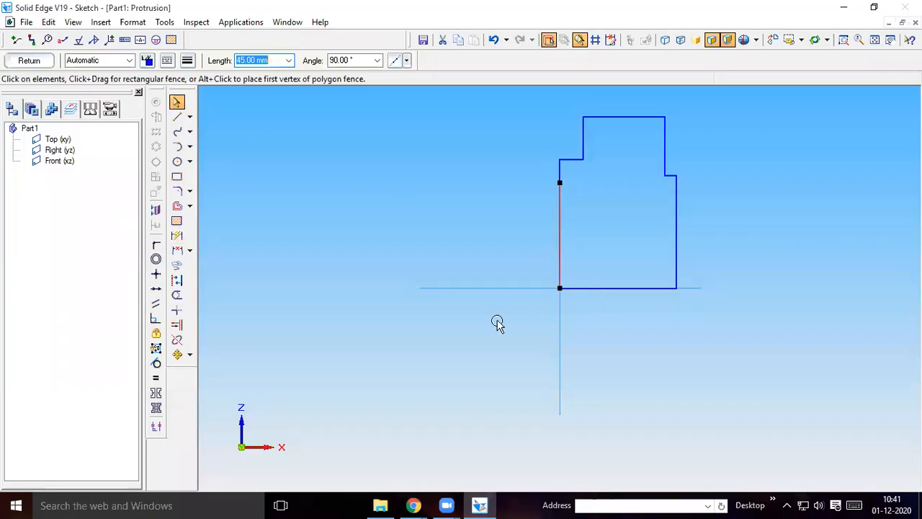
pyautogui.press('Escape')
pyautogui.click(558, 241)
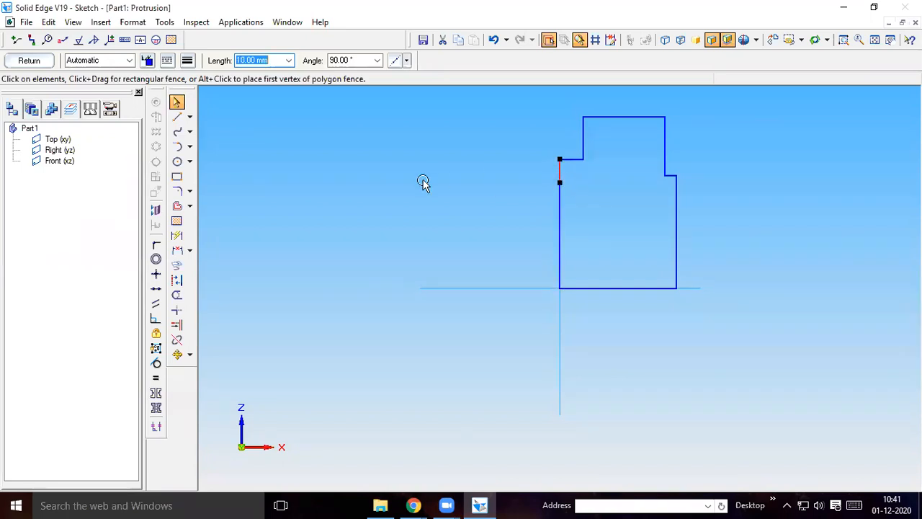
pyautogui.press('Escape')
pyautogui.click(557, 234)
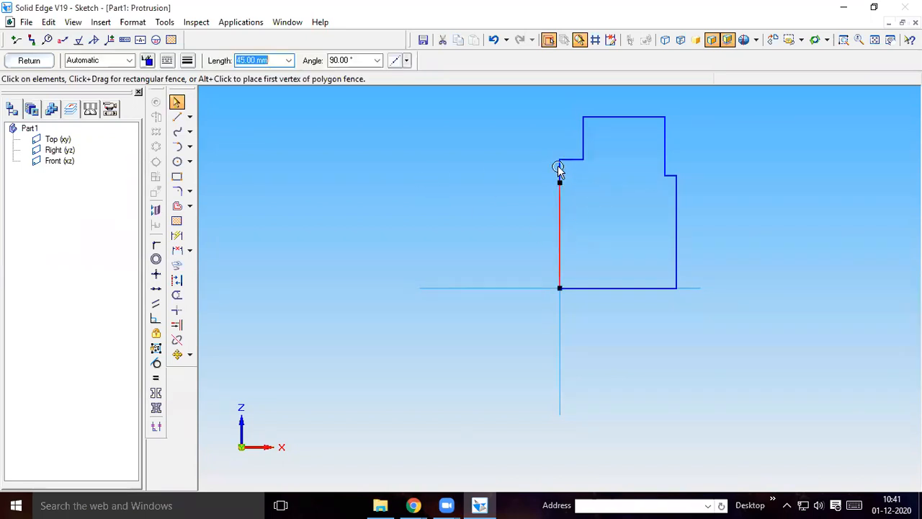
pyautogui.click(559, 170)
pyautogui.click(575, 159)
pyautogui.click(586, 139)
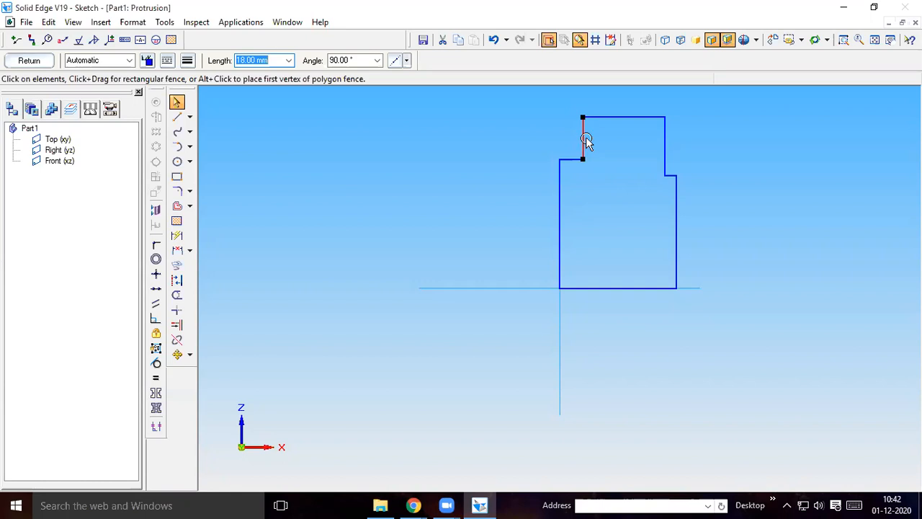
pyautogui.click(612, 117)
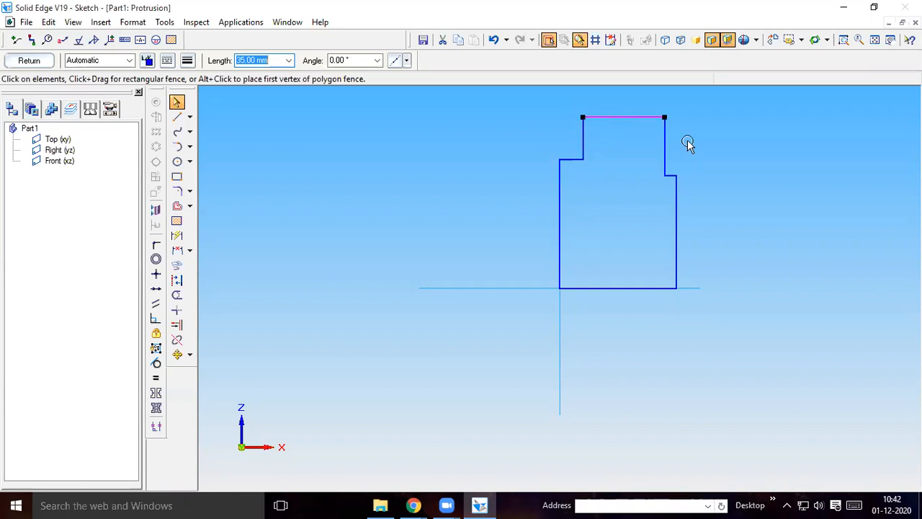
pyautogui.click(665, 147)
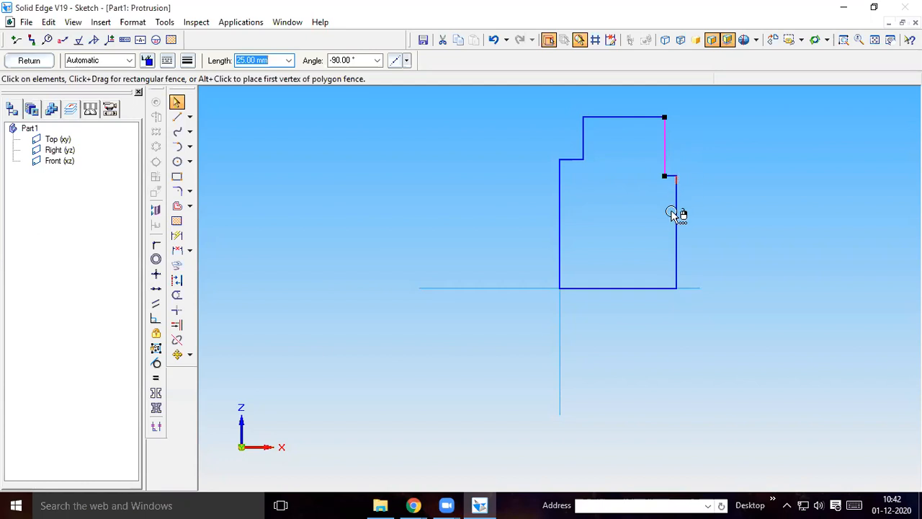
pyautogui.click(677, 180)
pyautogui.click(610, 288)
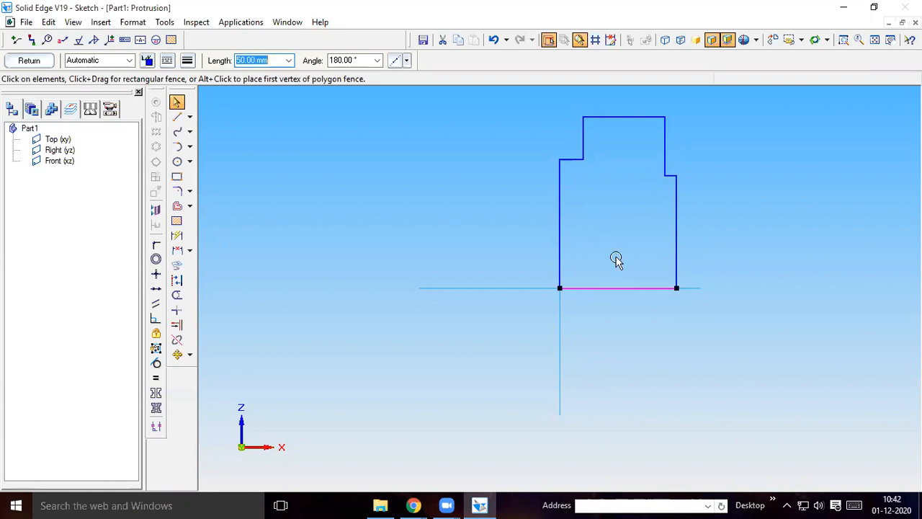
# Fillet the profile's inner corner between the short left ledge and the upper vertical line with a 3 mm radius
pyautogui.click(178, 191)
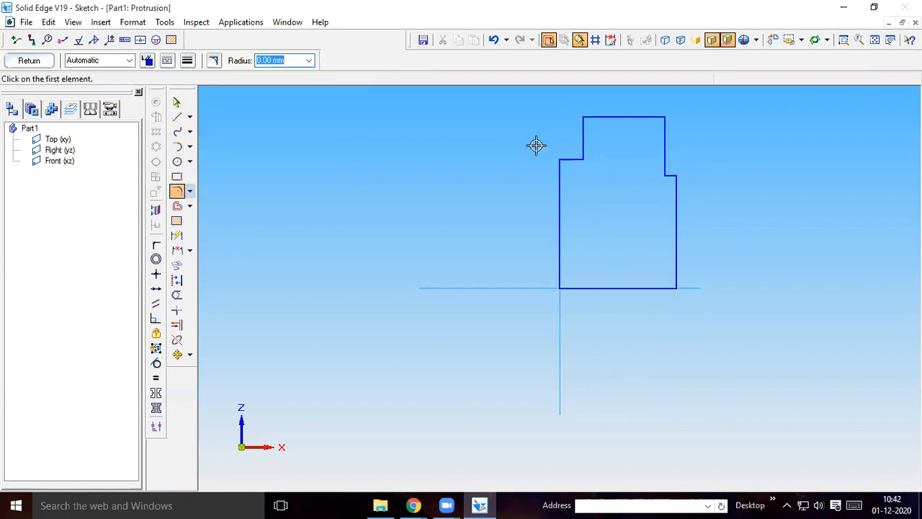
pyautogui.click(844, 39)
pyautogui.moveTo(516, 99)
pyautogui.mouseDown()
pyautogui.moveTo(681, 262)
pyautogui.moveTo(747, 311)
pyautogui.mouseUp()
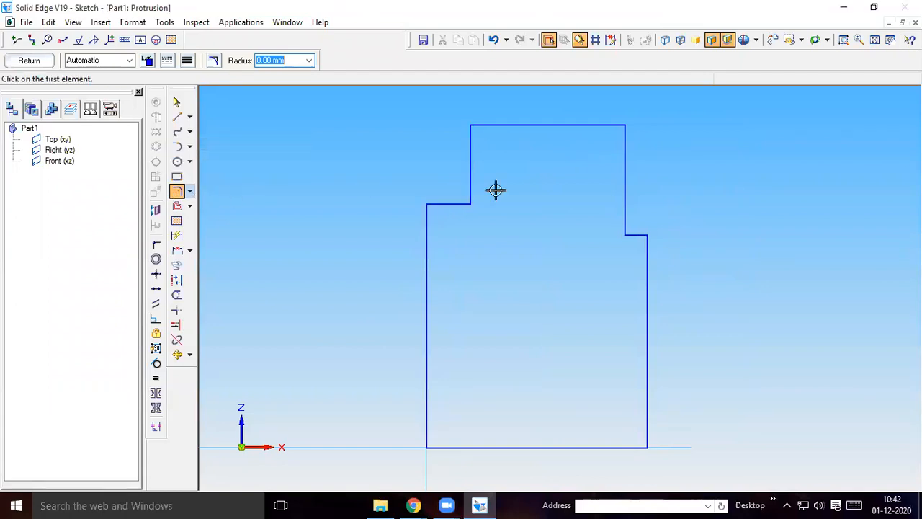
pyautogui.click(453, 202)
pyautogui.click(470, 185)
pyautogui.write('3')
pyautogui.press('Return')
# Fillet the profile's upper-left outer corner with a 10 mm radius
pyautogui.click(176, 191)
pyautogui.click(470, 141)
pyautogui.click(486, 125)
pyautogui.write('1')
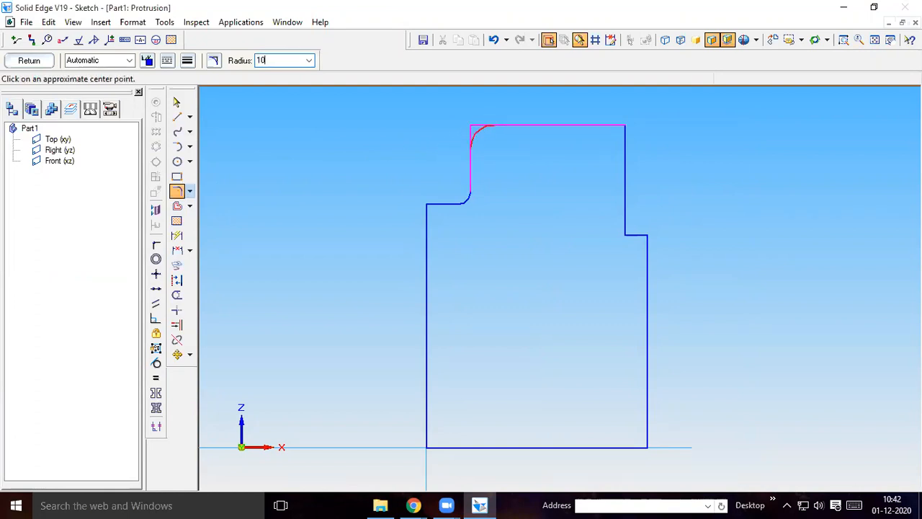
pyautogui.write('0')
pyautogui.press('Return')
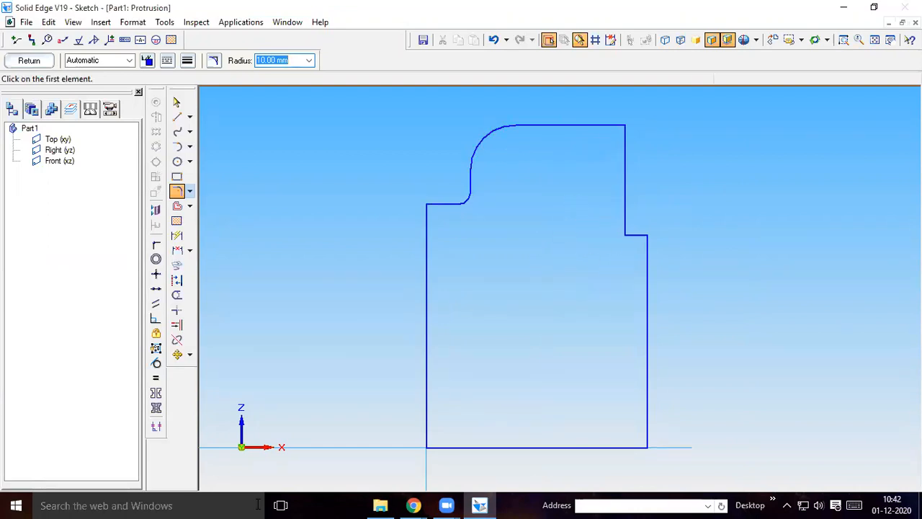
# Check part 2 in the Chrome part drawing, then return to Solid Edge and finish the profile sketch
pyautogui.click(413, 505)
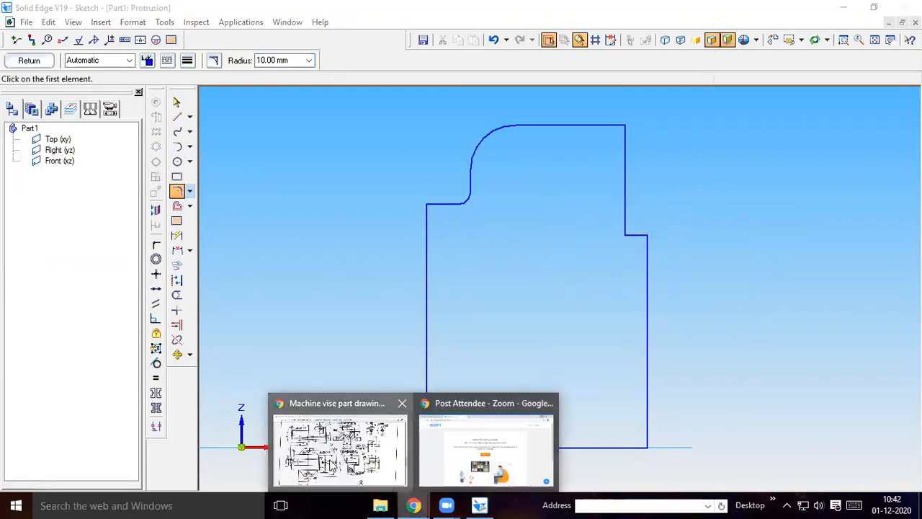
pyautogui.click(333, 461)
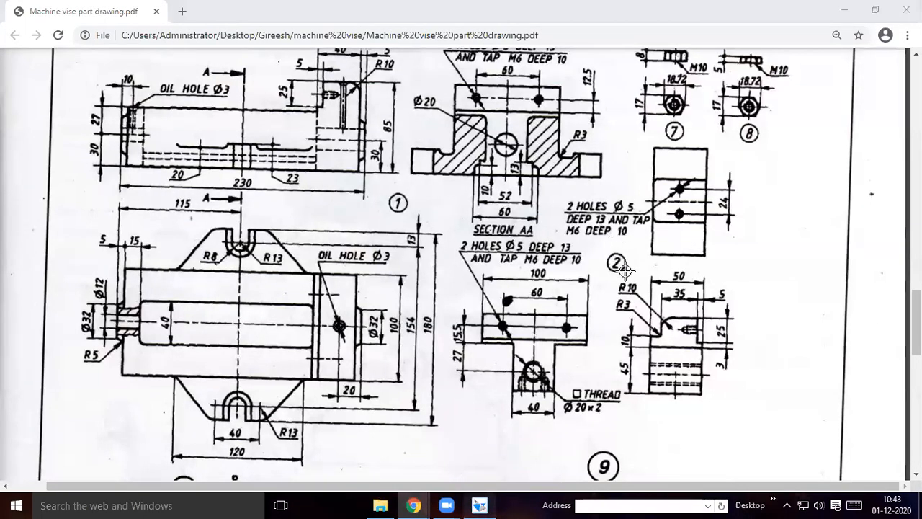
pyautogui.click(476, 504)
pyautogui.moveTo(414, 504)
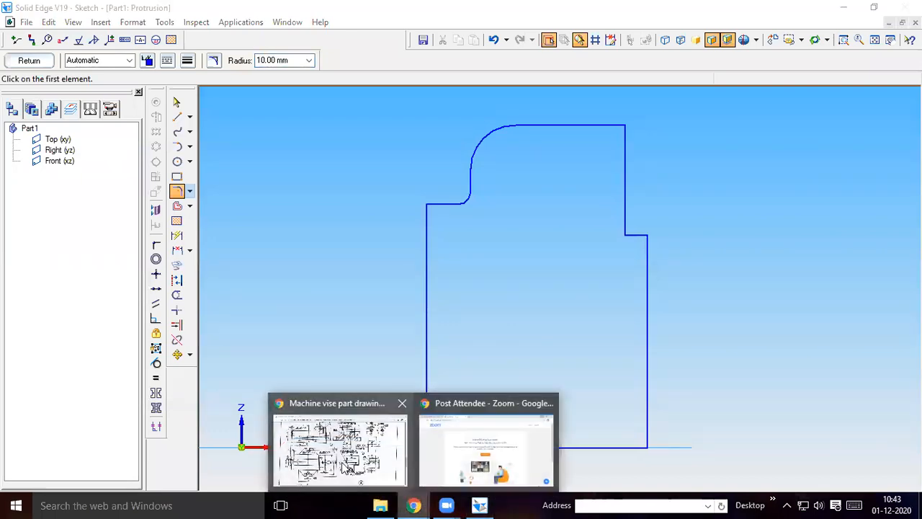
pyautogui.click(346, 464)
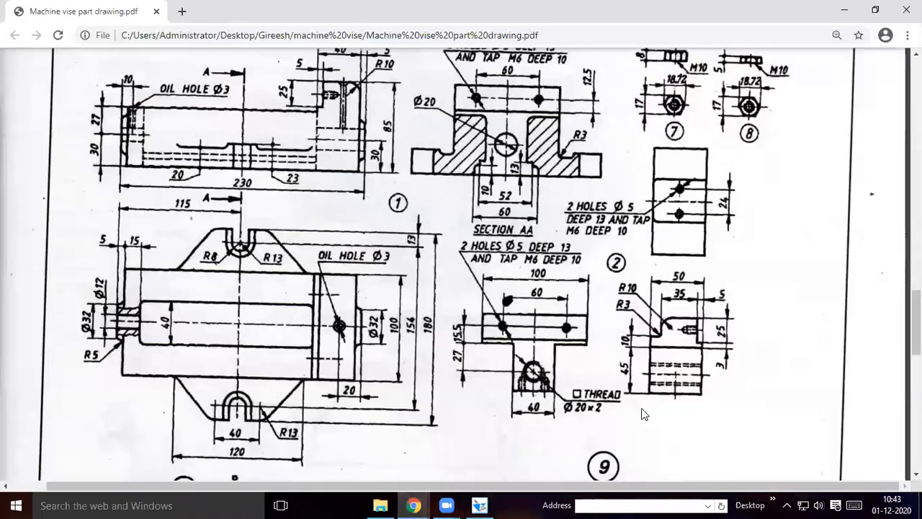
pyautogui.click(478, 505)
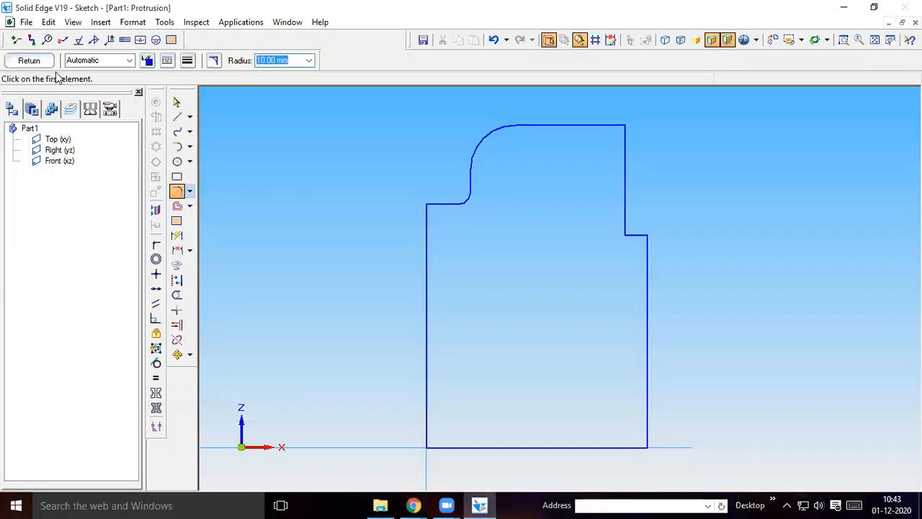
pyautogui.click(32, 60)
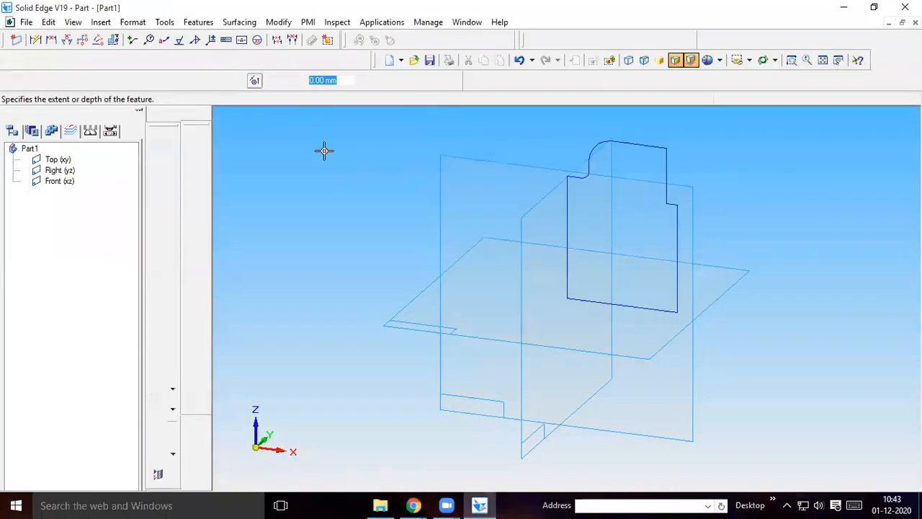
# Check the width of part 2 in the drawing and extrude the profile 100 mm with symmetric extent, finishing the protrusion
pyautogui.click(156, 81)
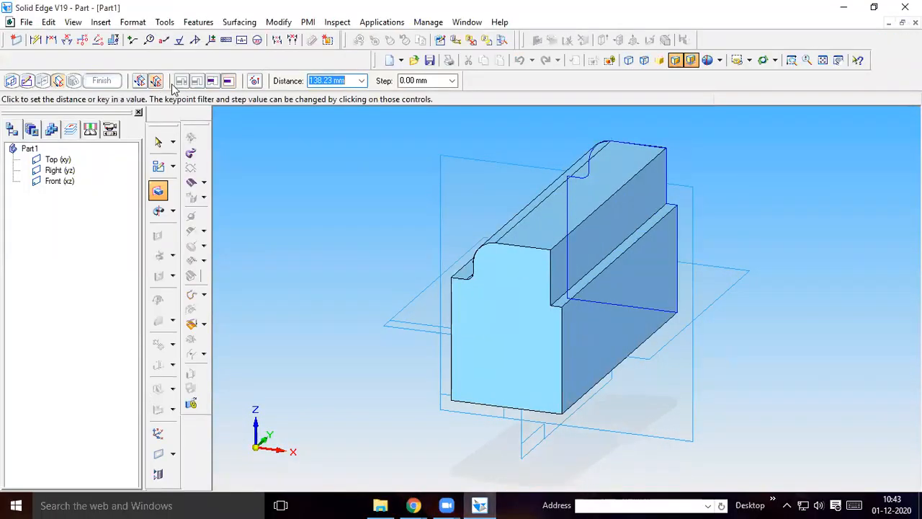
pyautogui.click(413, 505)
pyautogui.click(338, 450)
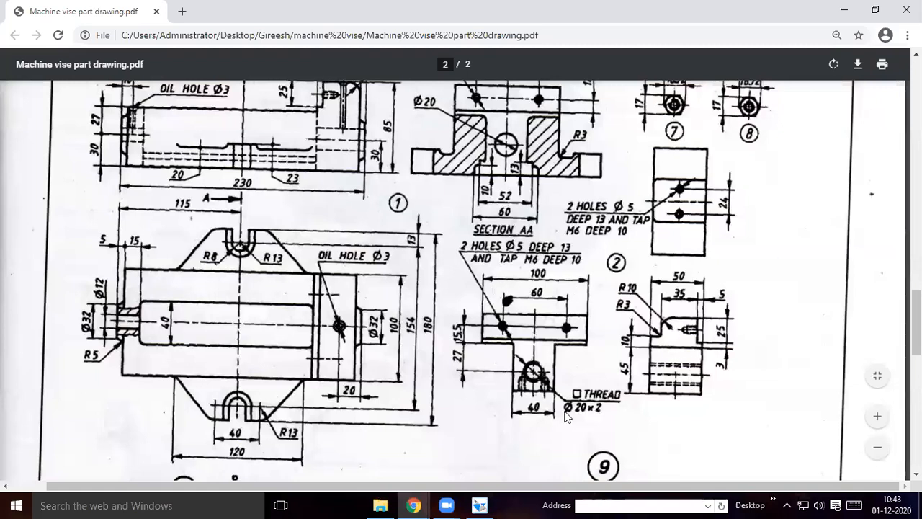
pyautogui.click(479, 505)
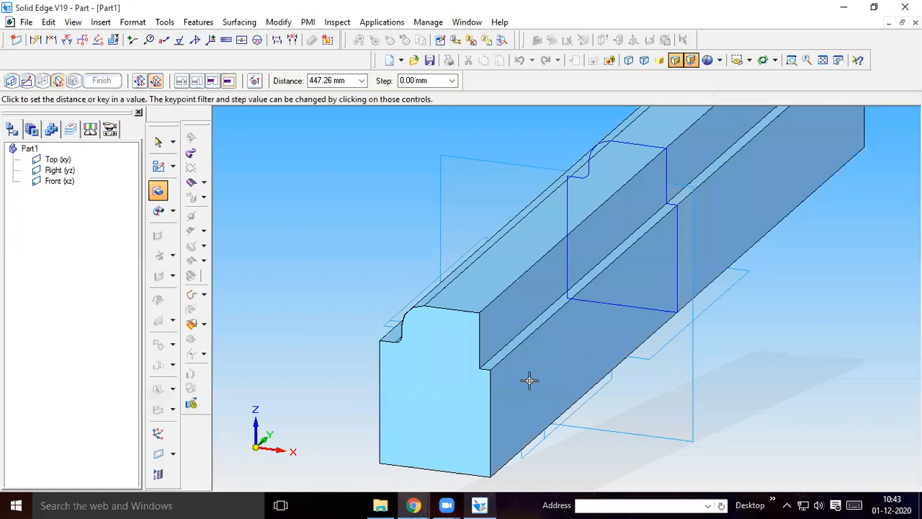
pyautogui.write('100')
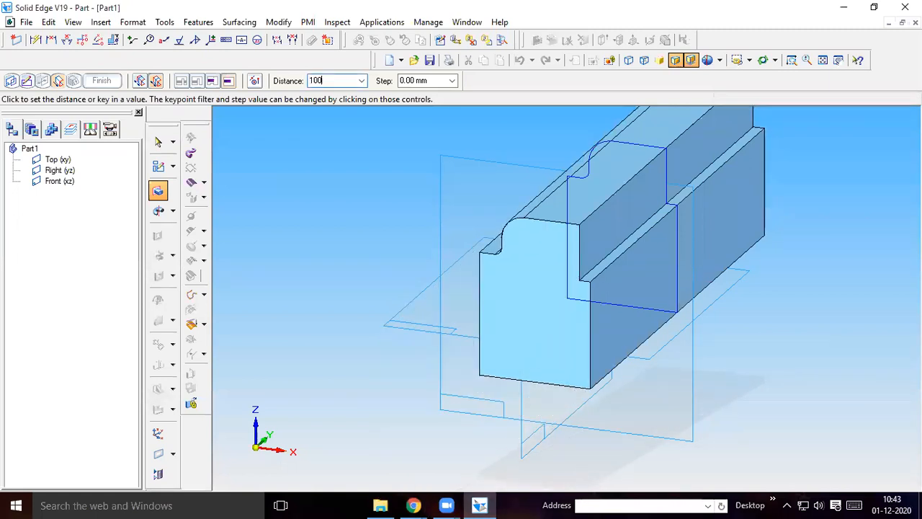
pyautogui.press('Return')
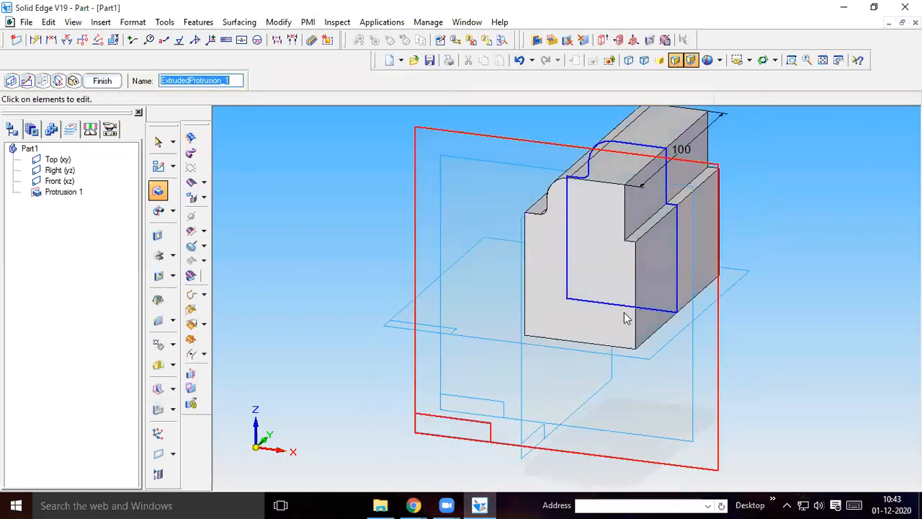
pyautogui.click(101, 82)
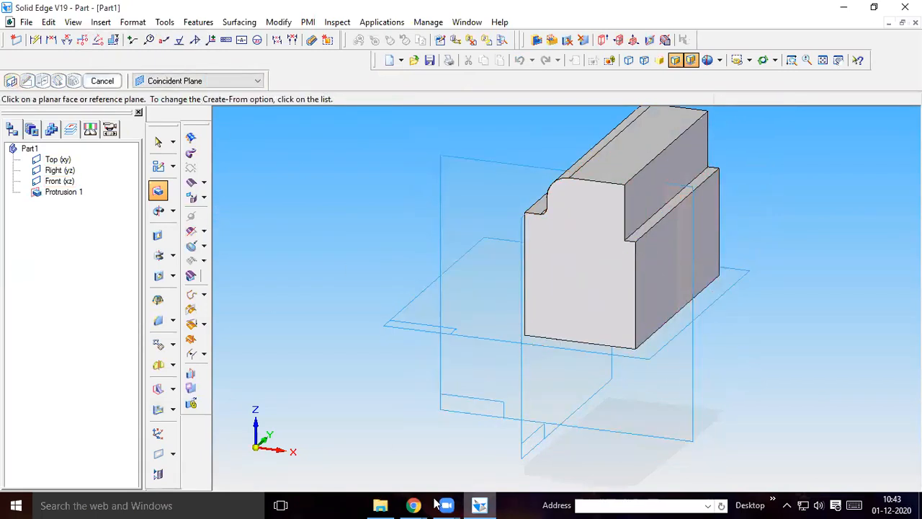
# Check part 2's dimensions in the Chrome part drawing, then return to Solid Edge and start a Cutout sketch on the block's long lower side face
pyautogui.moveTo(414, 505)
pyautogui.click(379, 412)
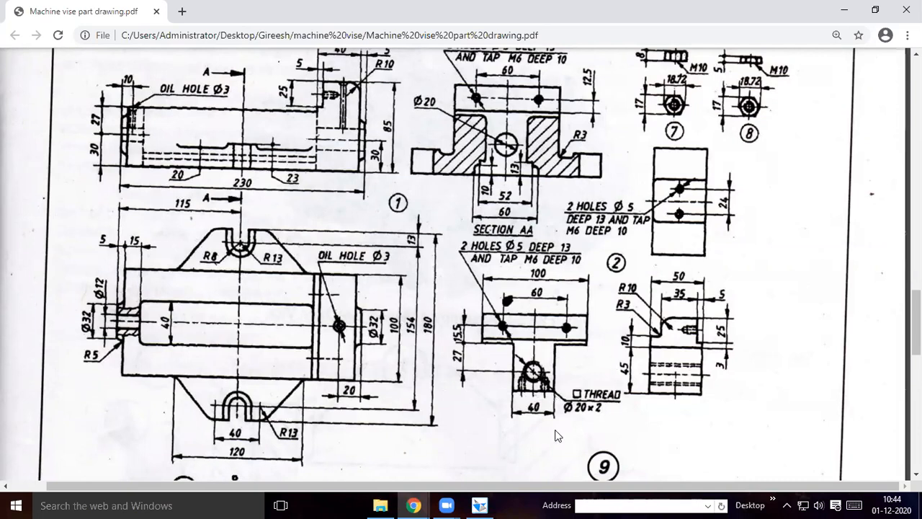
pyautogui.click(480, 505)
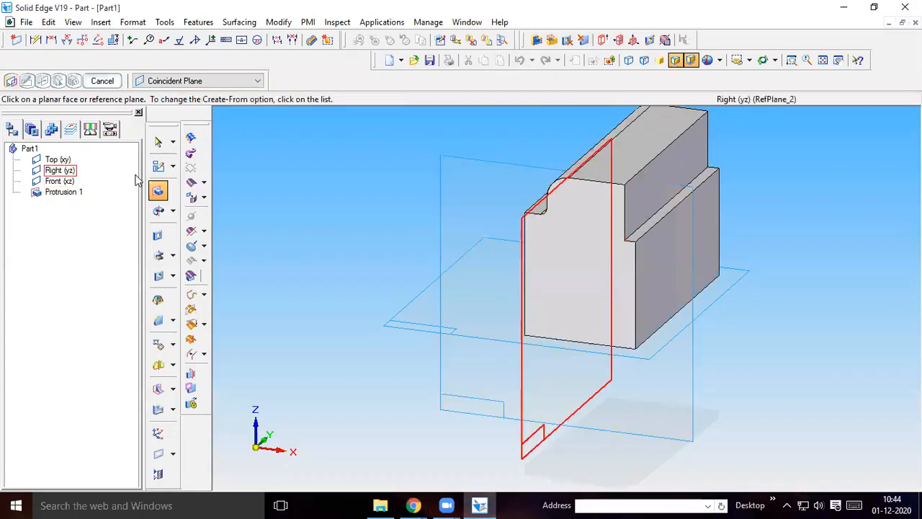
pyautogui.click(158, 235)
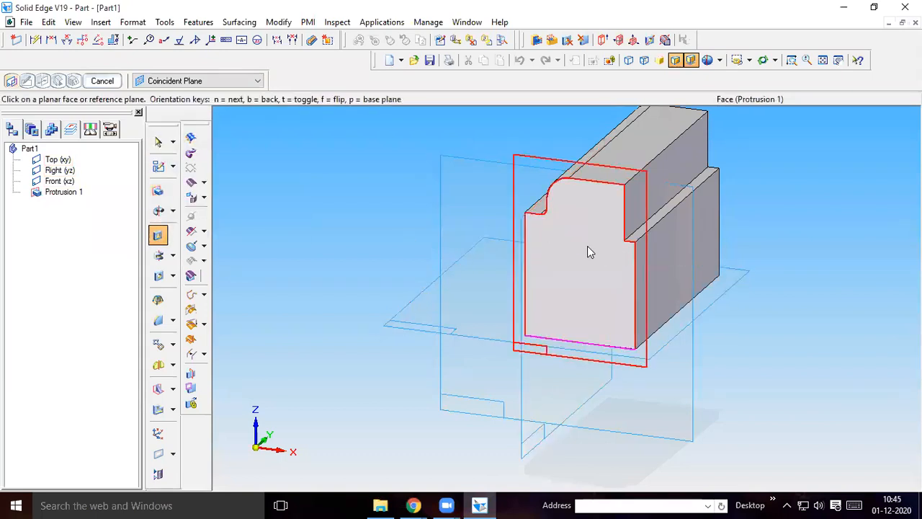
pyautogui.click(665, 243)
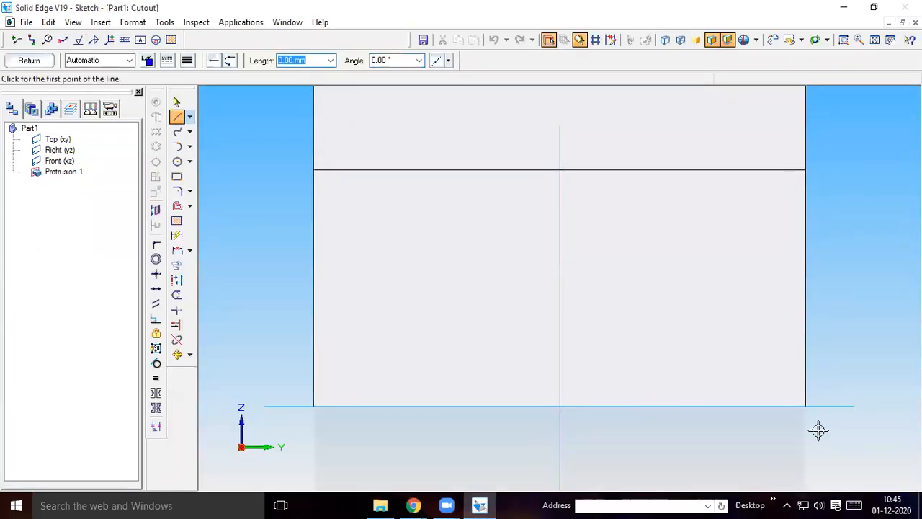
pyautogui.click(806, 407)
pyautogui.rightClick(786, 423)
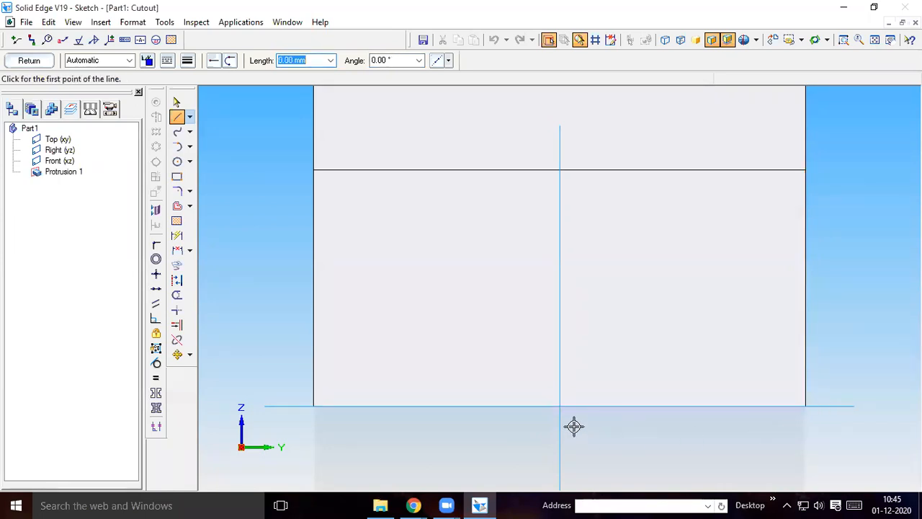
# Draw a 20 mm line at 0° from the midpoint of the base edge, followed by a 45 mm line at 90° from its end
pyautogui.click(560, 407)
pyautogui.write('20')
pyautogui.press('Tab')
pyautogui.write('0')
pyautogui.press('Return')
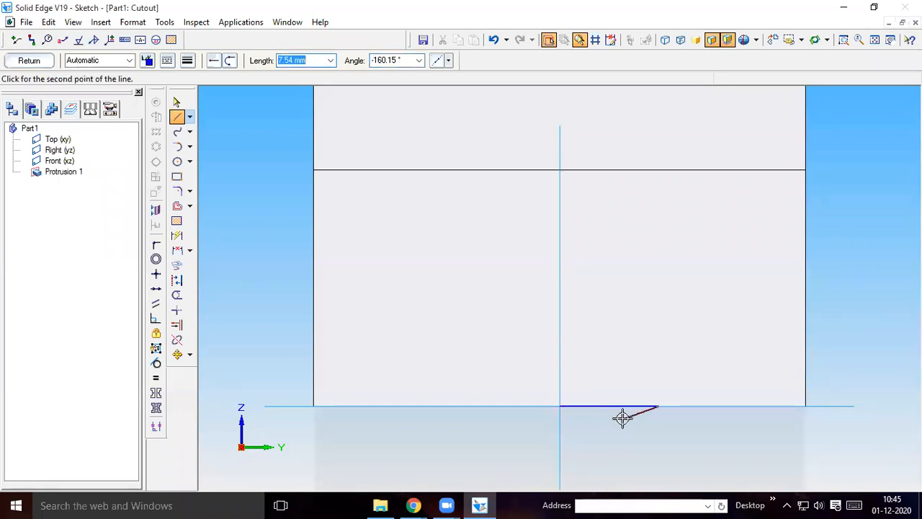
pyautogui.write('45')
pyautogui.press('Tab')
pyautogui.write('9')
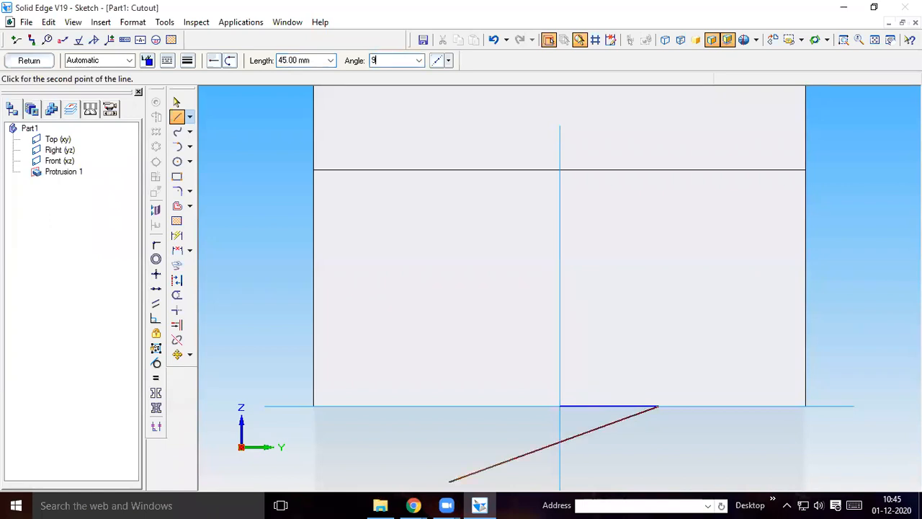
pyautogui.write('0')
pyautogui.press('Return')
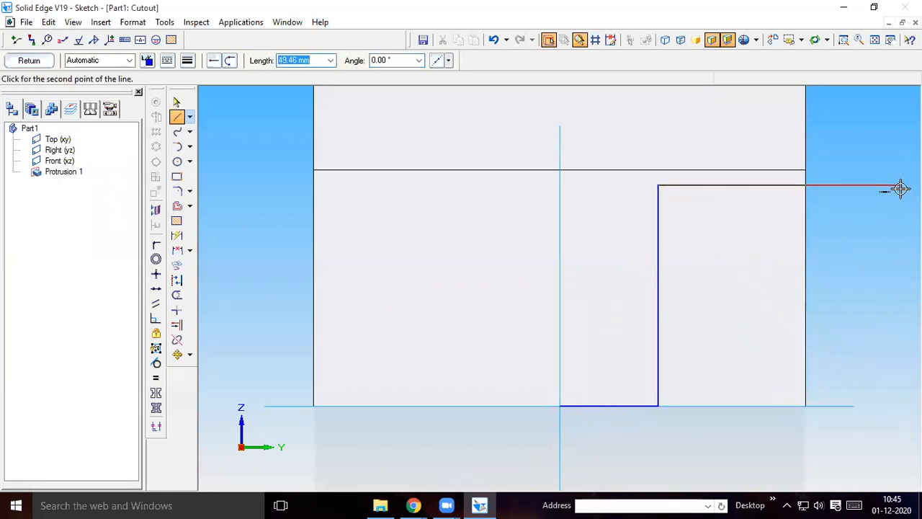
# Close the 45 mm high rectangle with a horizontal line about 49 mm long past the block's end, a vertical line and a base line
pyautogui.click(899, 186)
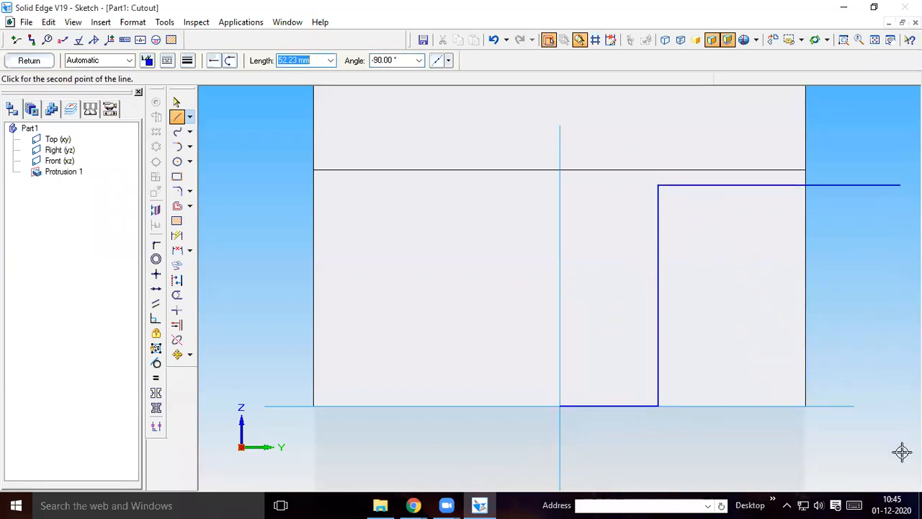
pyautogui.click(900, 407)
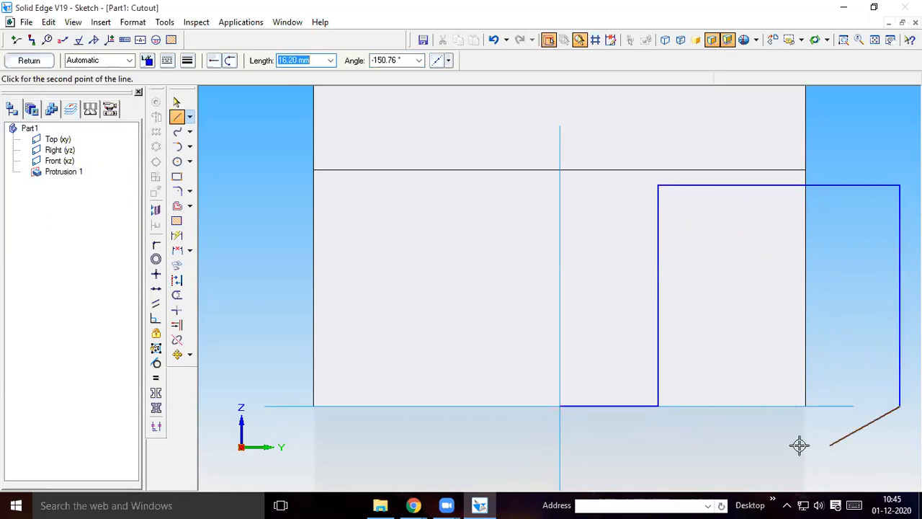
pyautogui.click(658, 404)
pyautogui.rightClick(586, 463)
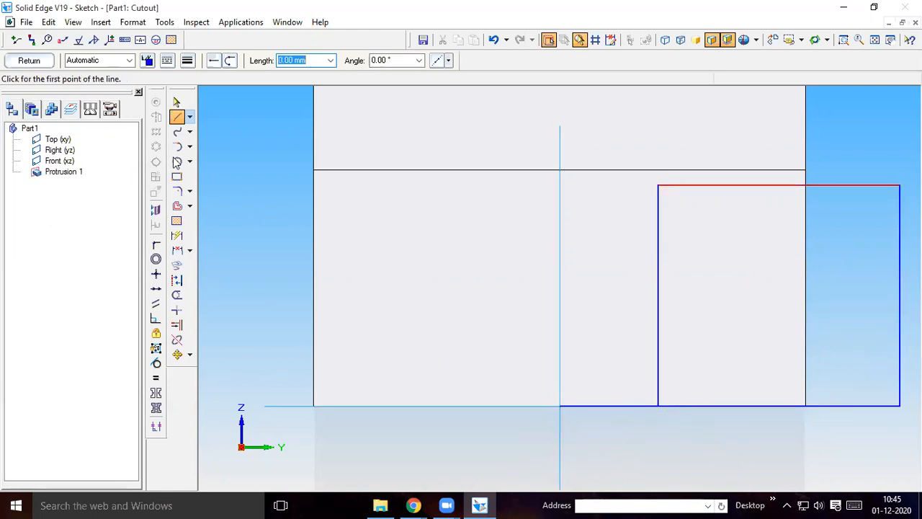
# Delete the 20 mm helper line between the vertical centre axis and the rectangle
pyautogui.click(177, 102)
pyautogui.click(621, 405)
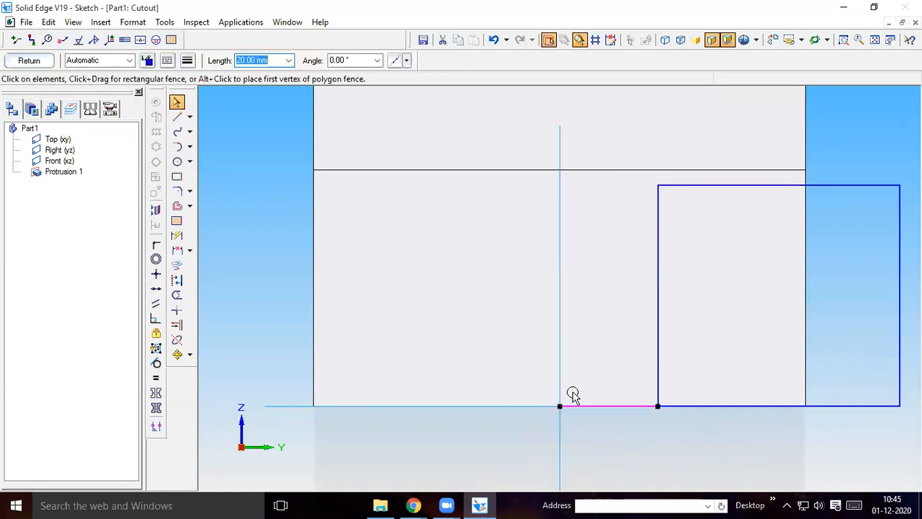
pyautogui.press('Escape')
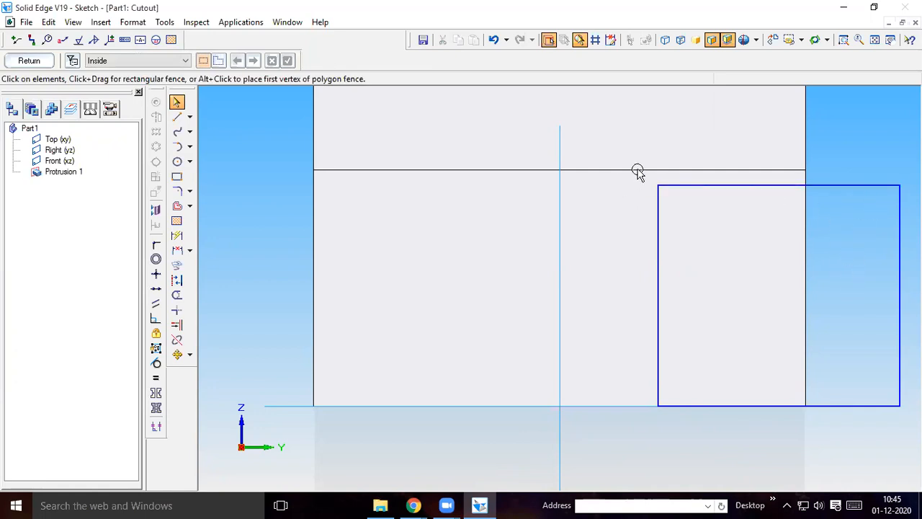
# Mirror the complete rectangle about the vertical centre axis, keeping the original
pyautogui.moveTo(629, 151); pyautogui.dragTo(915, 440)
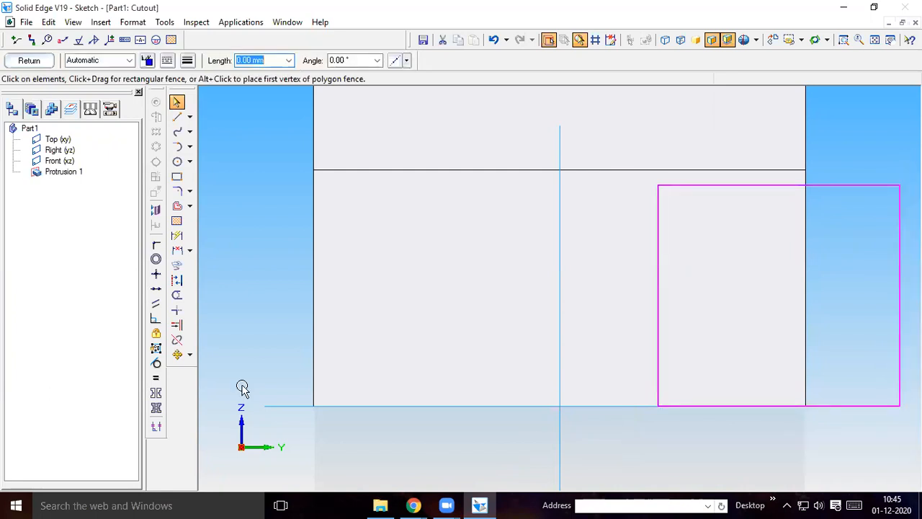
pyautogui.click(189, 354)
pyautogui.click(229, 388)
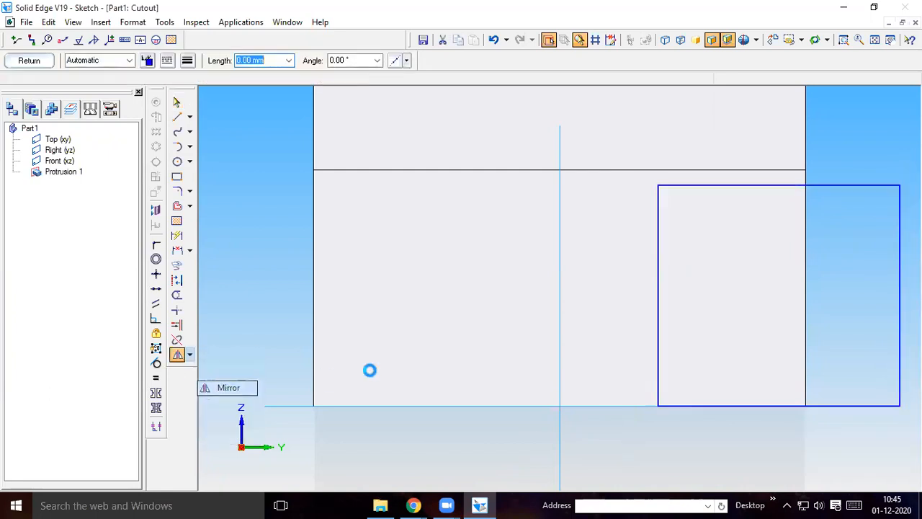
pyautogui.click(559, 317)
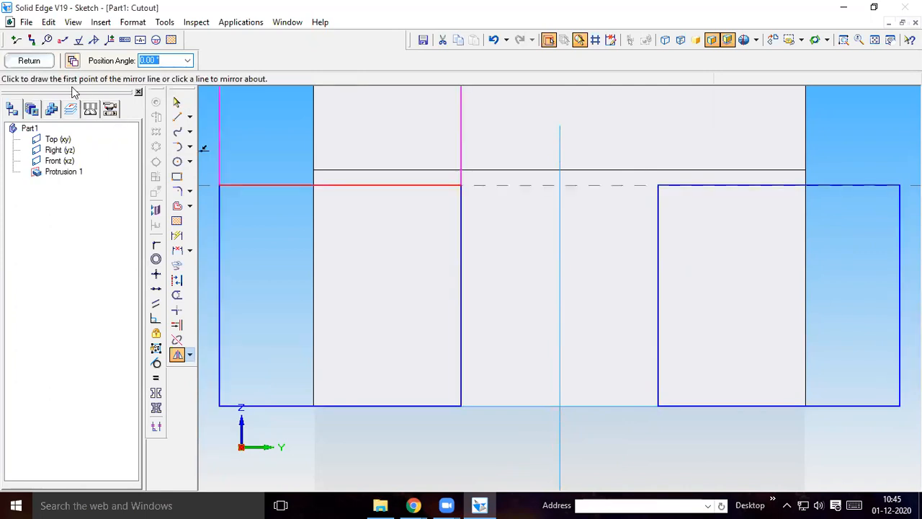
# Finish the sketch and cut both rectangles through the entire block, completing the cutout
pyautogui.click(30, 60)
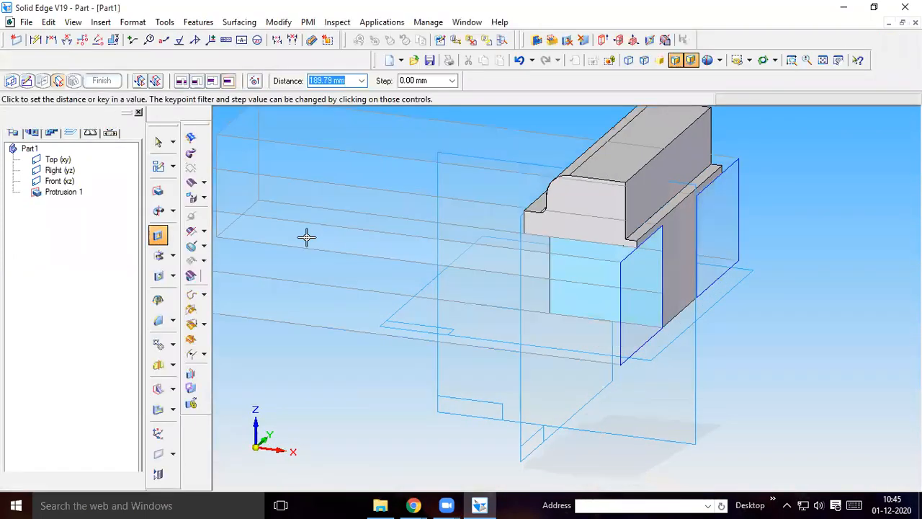
pyautogui.click(302, 239)
pyautogui.click(111, 81)
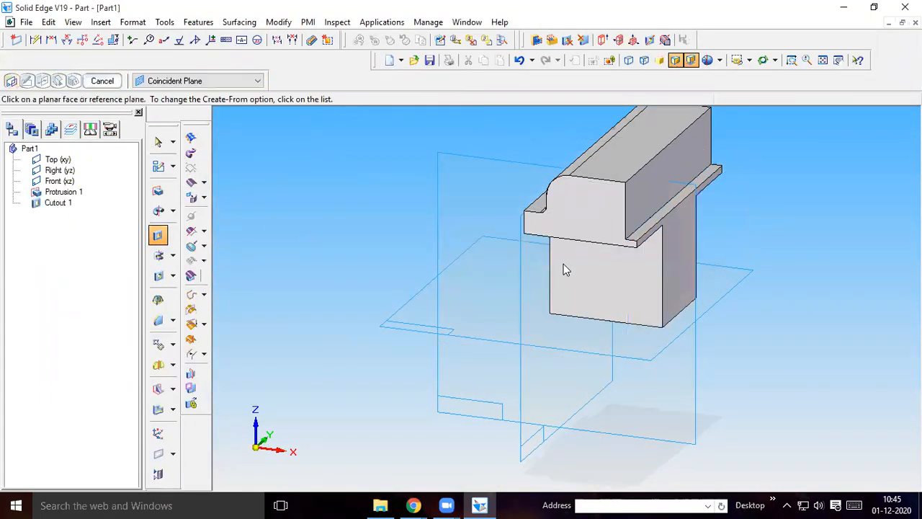
# Check part 2's hole dimensions in the Chrome part drawing, then return to Solid Edge and start a Hole sketch on the stem's side face
pyautogui.moveTo(751, 329); pyautogui.dragTo(788, 321, button='middle')
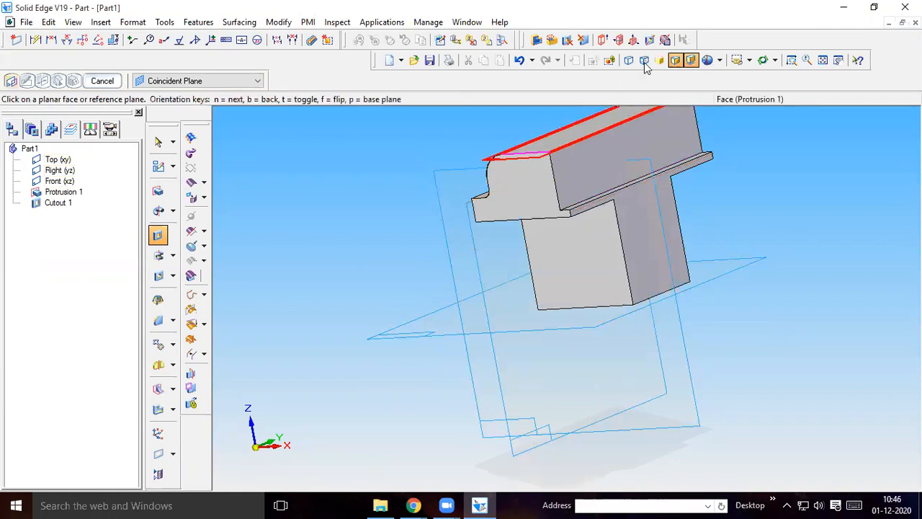
pyautogui.click(750, 61)
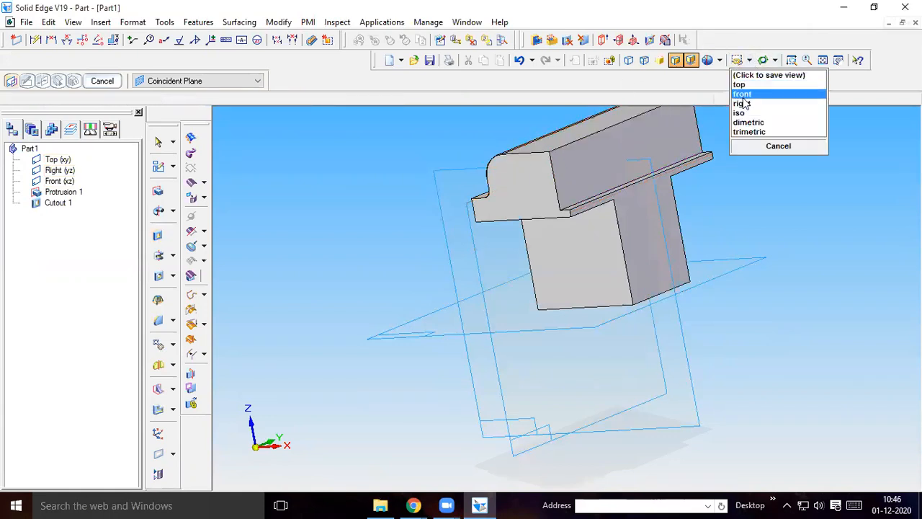
pyautogui.click(746, 122)
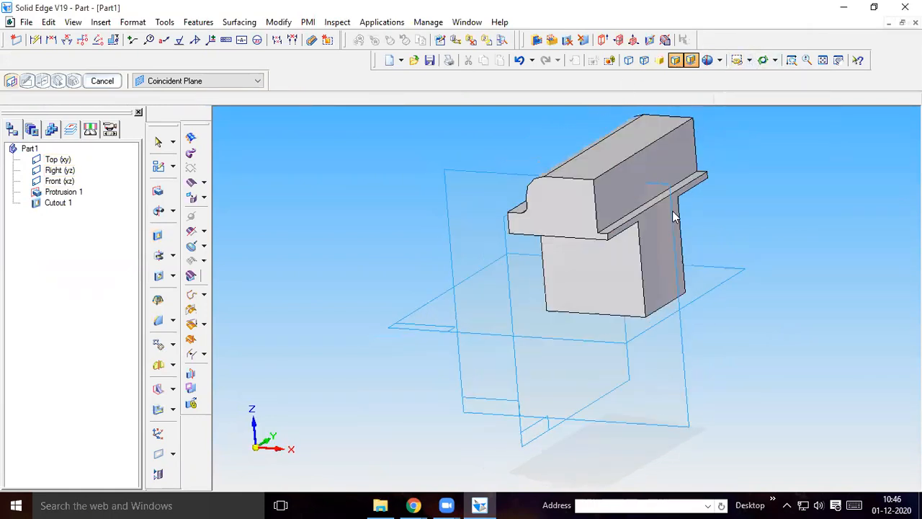
pyautogui.moveTo(414, 505)
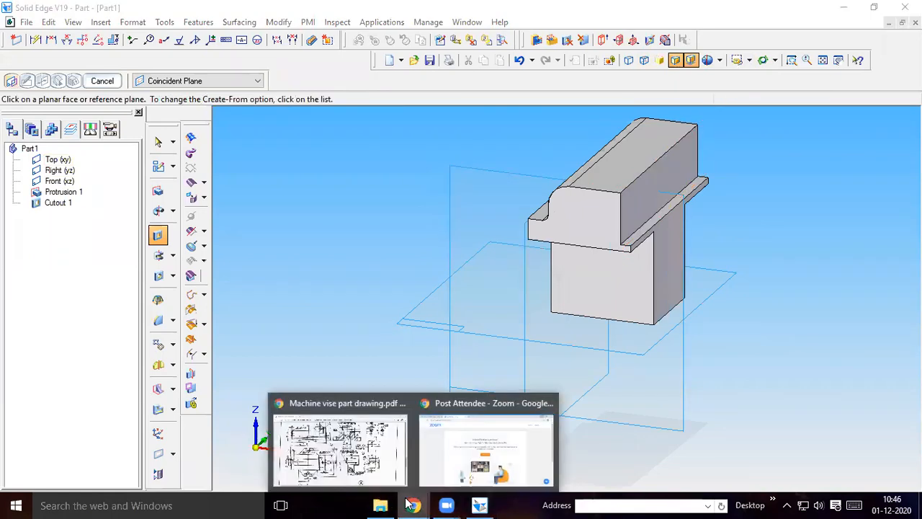
pyautogui.click(362, 468)
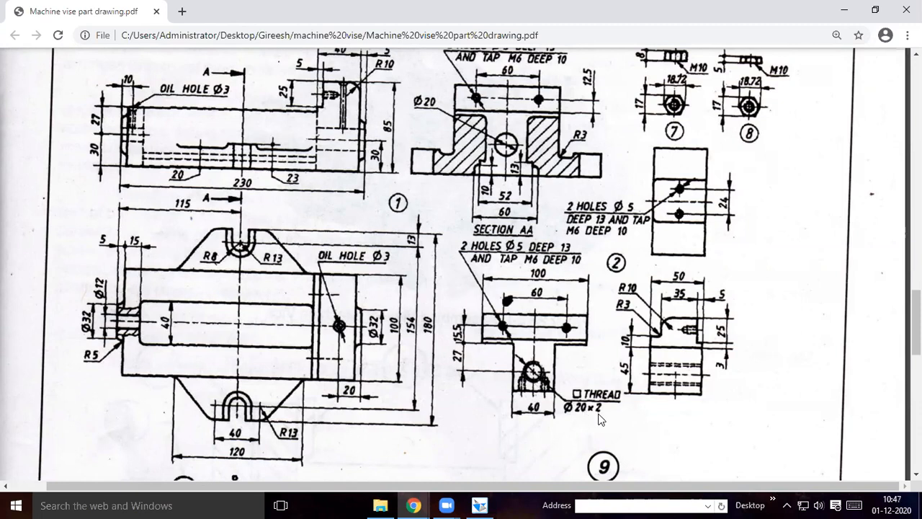
pyautogui.click(477, 504)
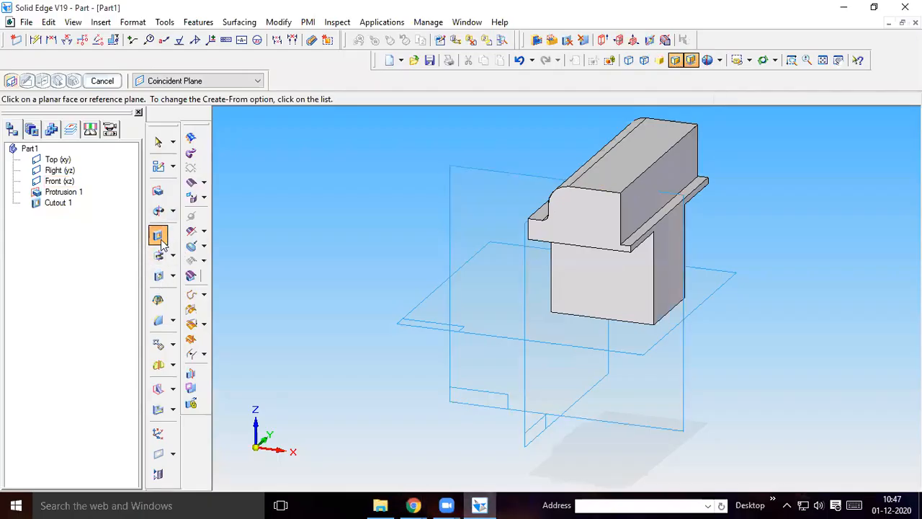
pyautogui.click(158, 278)
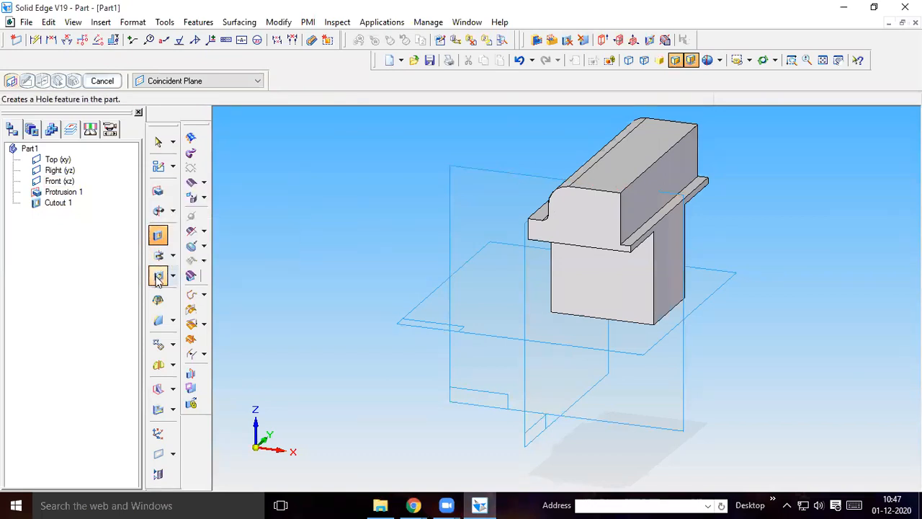
pyautogui.click(670, 272)
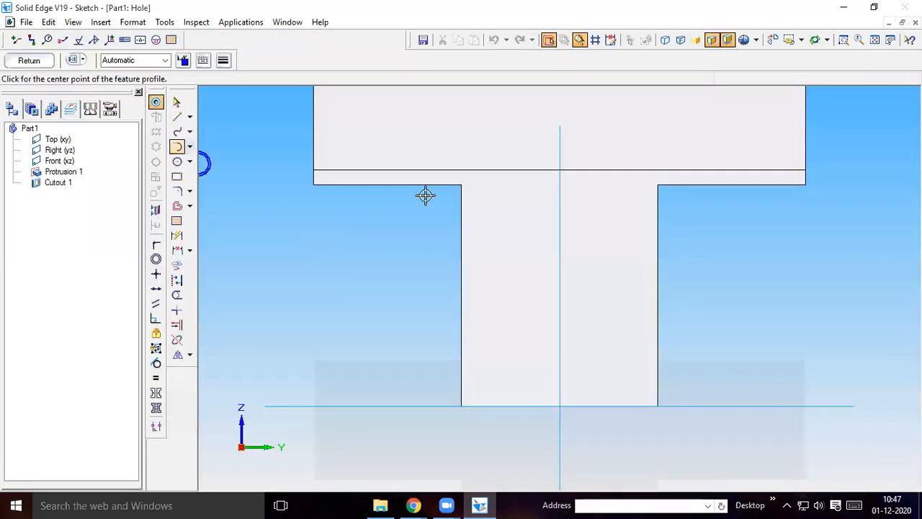
# Draw an 18 mm vertical helper line at 90° from the midpoint of the stem's base edge to locate the hole centre
pyautogui.press('l')
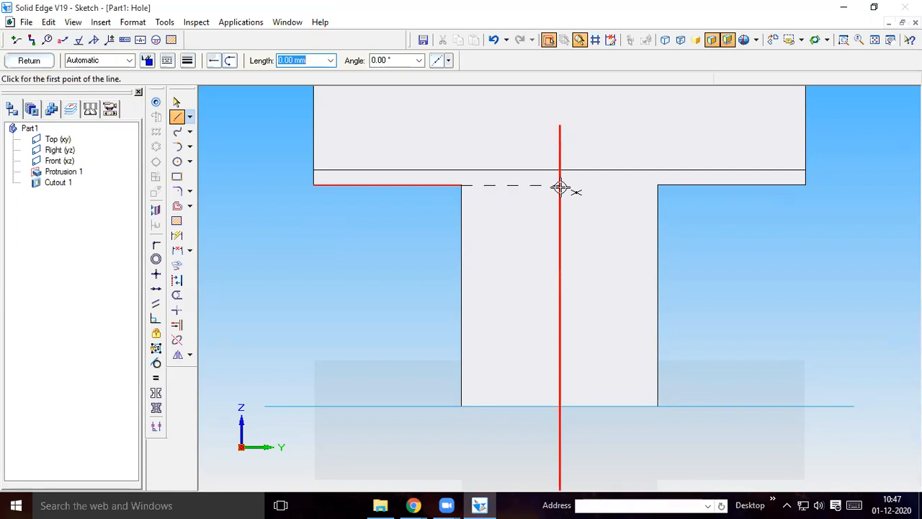
pyautogui.click(560, 406)
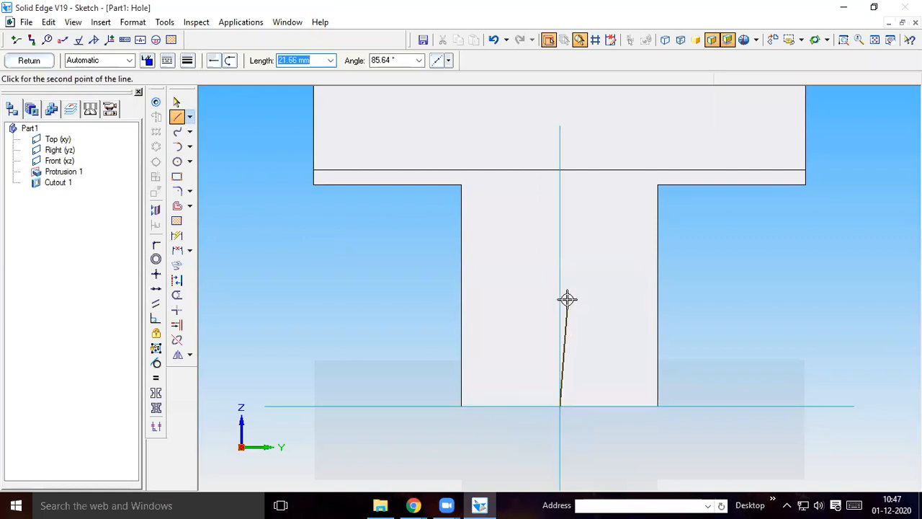
pyautogui.write('18')
pyautogui.press('Tab')
pyautogui.write('9')
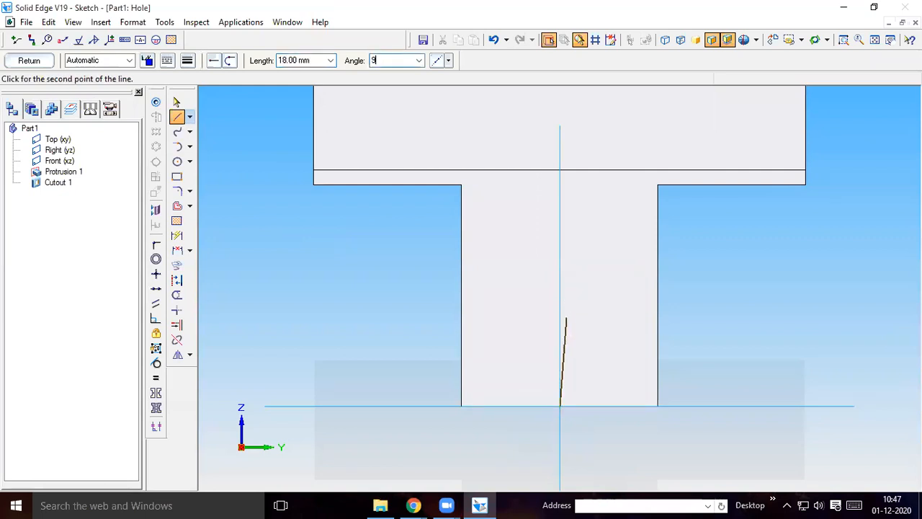
pyautogui.press('Return')
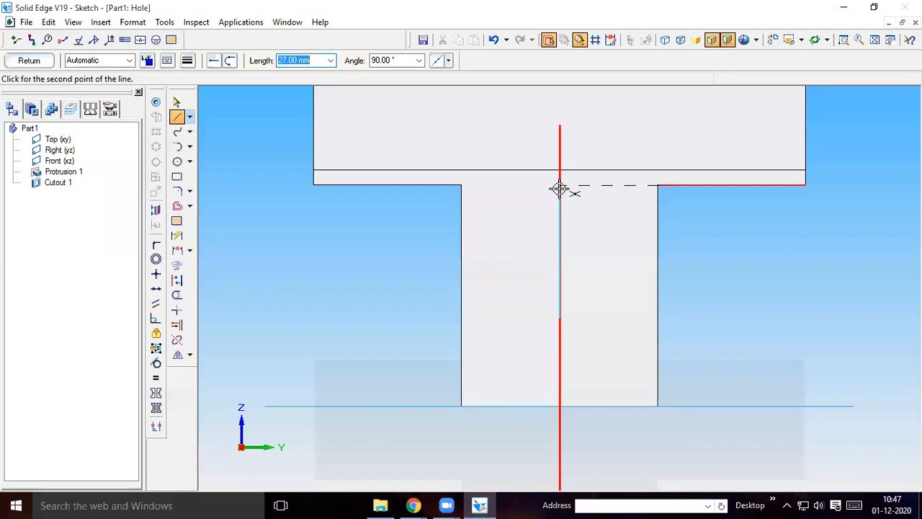
pyautogui.rightClick(747, 305)
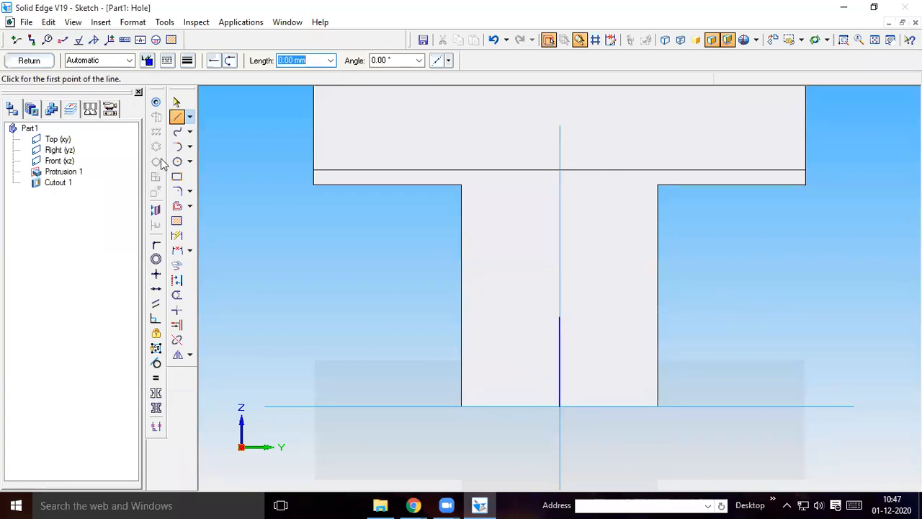
# Set the Hole Circle options to a threaded 20 mm standard hole with M20 x 2 thread to hole extent, through all
pyautogui.click(157, 105)
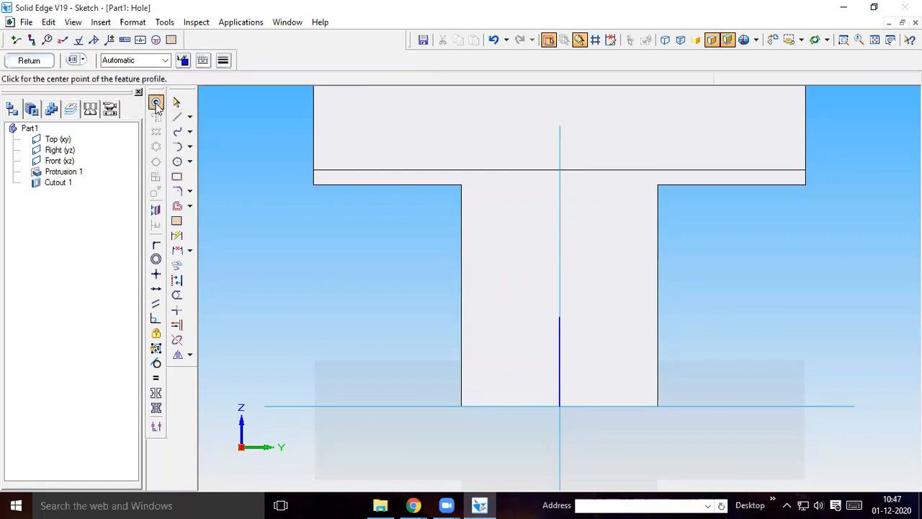
pyautogui.click(76, 60)
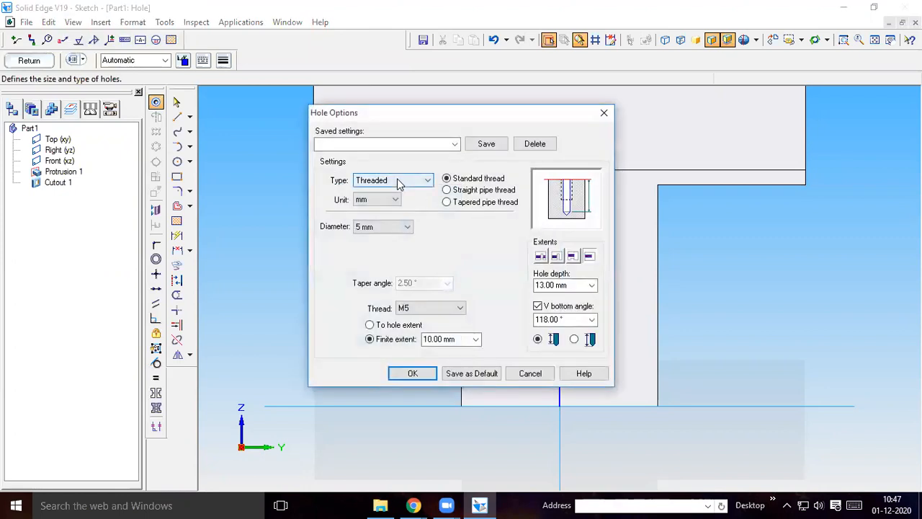
pyautogui.click(397, 183)
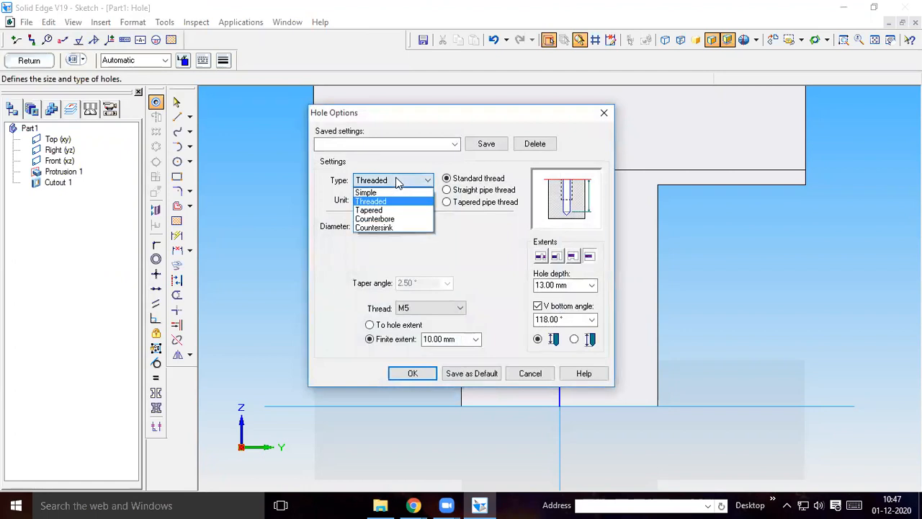
pyautogui.click(383, 203)
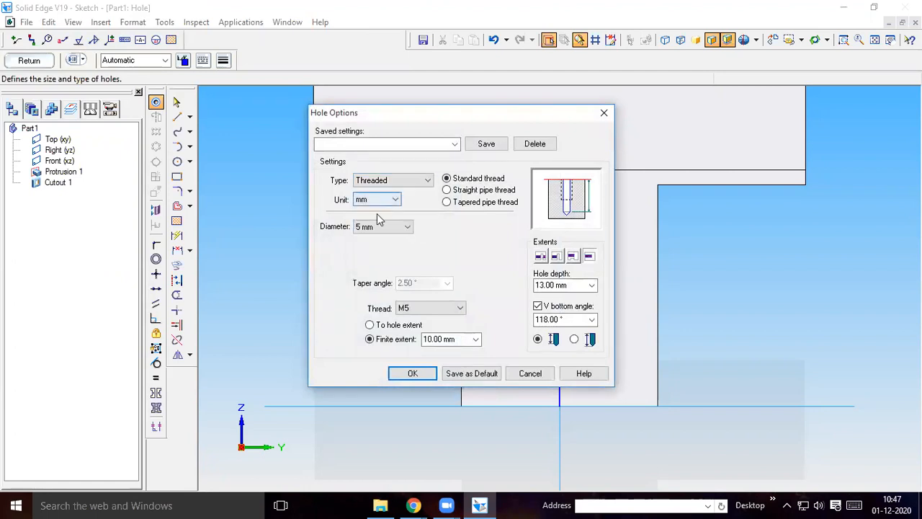
pyautogui.click(388, 227)
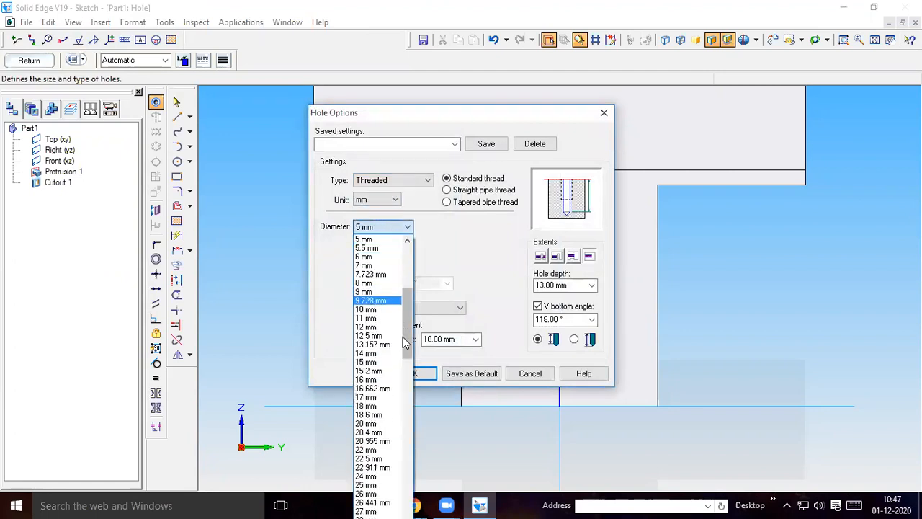
pyautogui.click(371, 425)
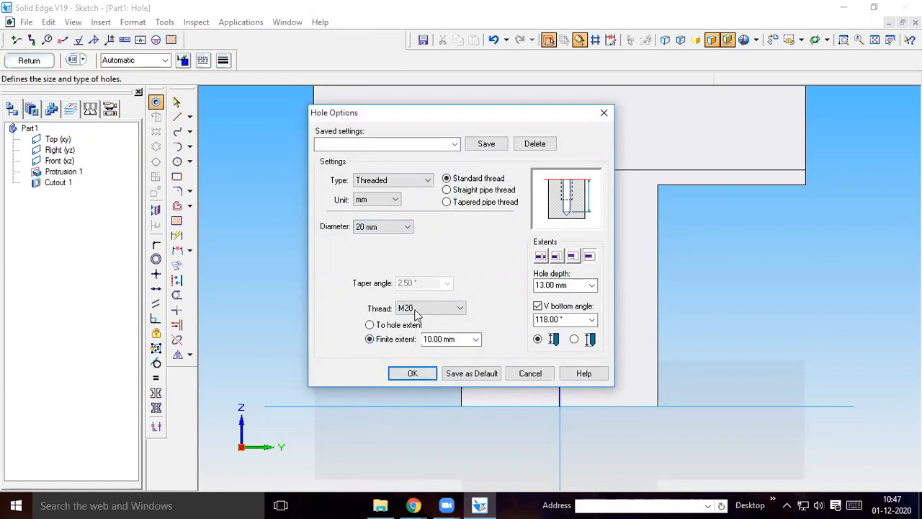
pyautogui.click(431, 308)
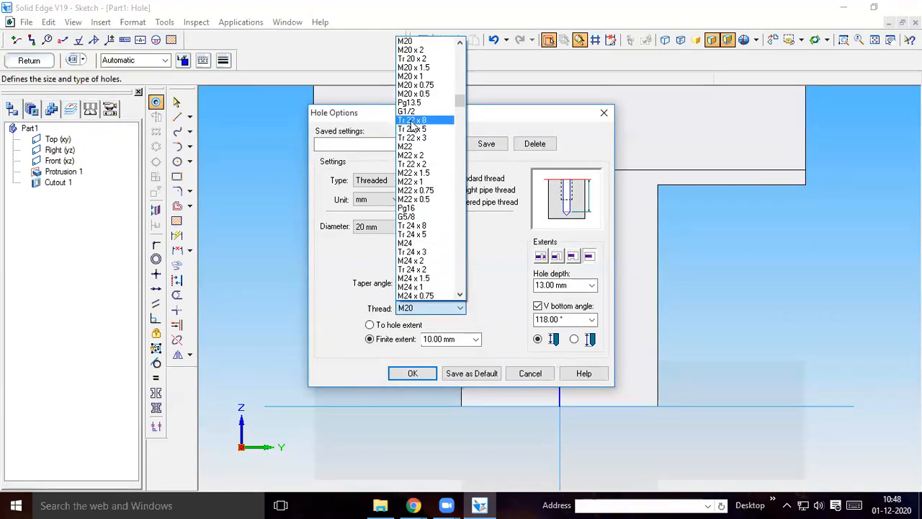
pyautogui.click(415, 50)
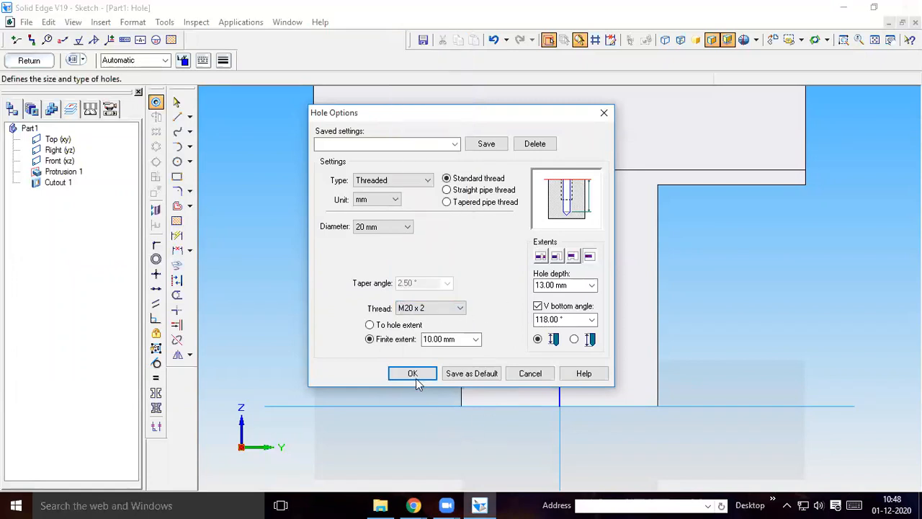
pyautogui.click(371, 326)
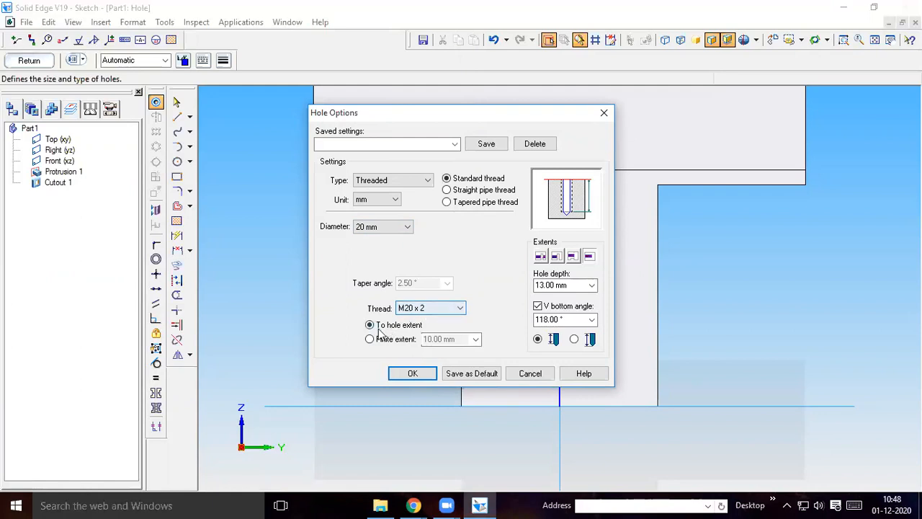
pyautogui.click(542, 257)
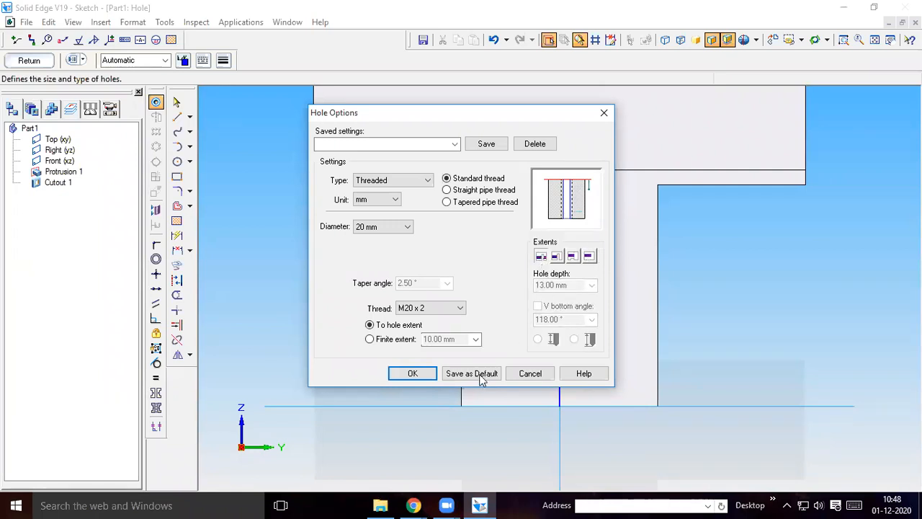
pyautogui.click(411, 373)
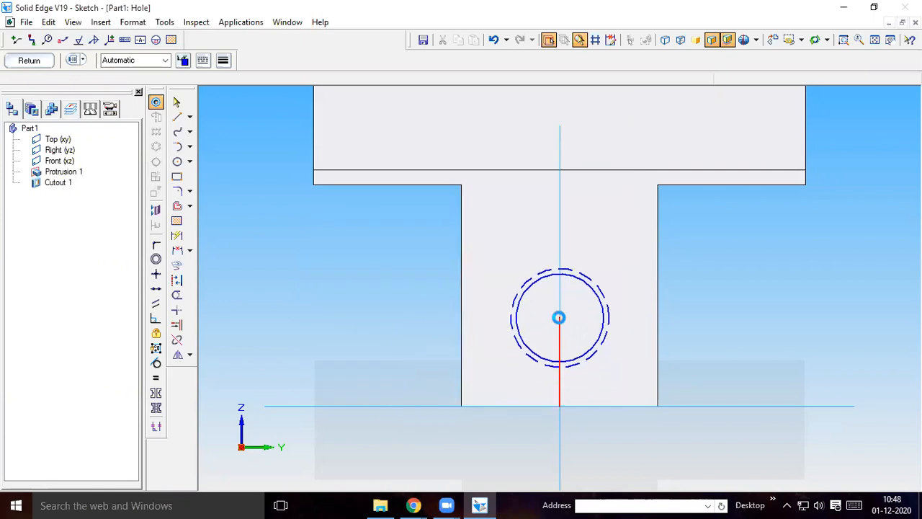
# Place the hole circle at the upper end of the 18 mm helper line and delete the helper line
pyautogui.click(560, 318)
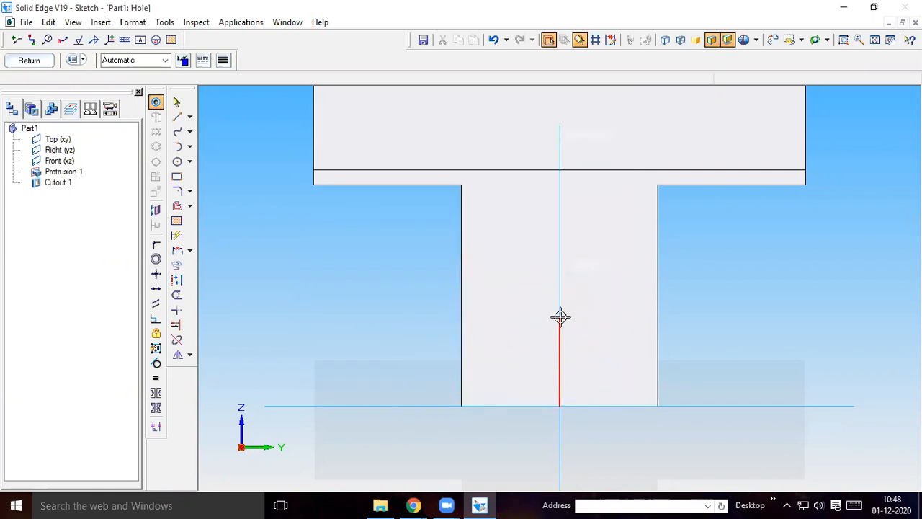
pyautogui.click(177, 102)
pyautogui.click(560, 398)
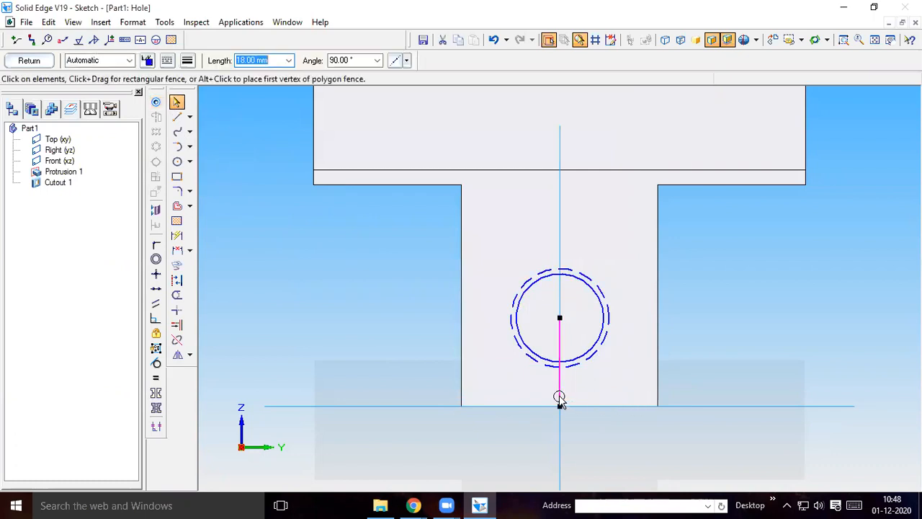
pyautogui.click(551, 428)
# Close the sketch and cut the threaded hole through the stem
pyautogui.click(29, 59)
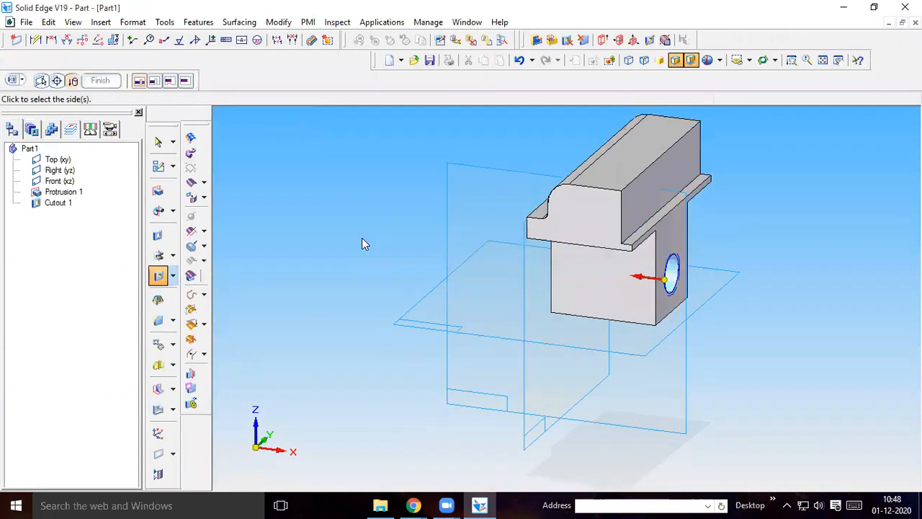
pyautogui.click(377, 288)
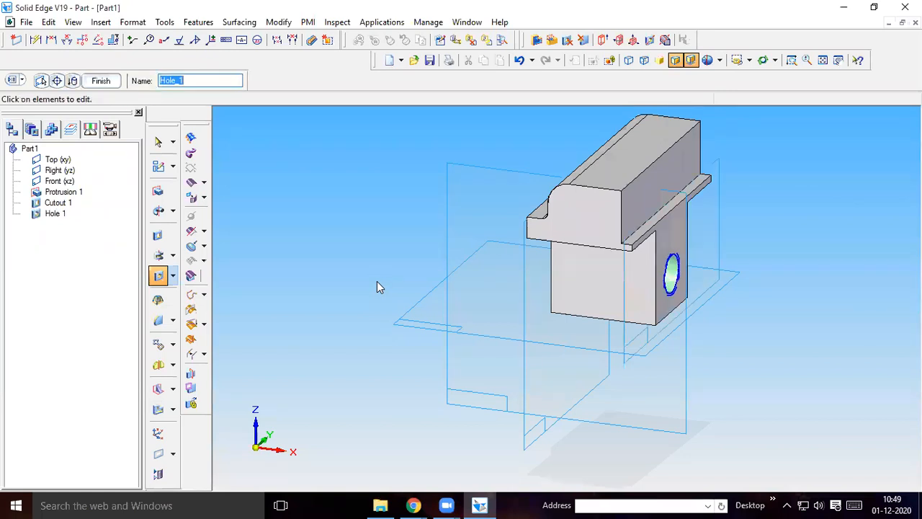
pyautogui.click(102, 80)
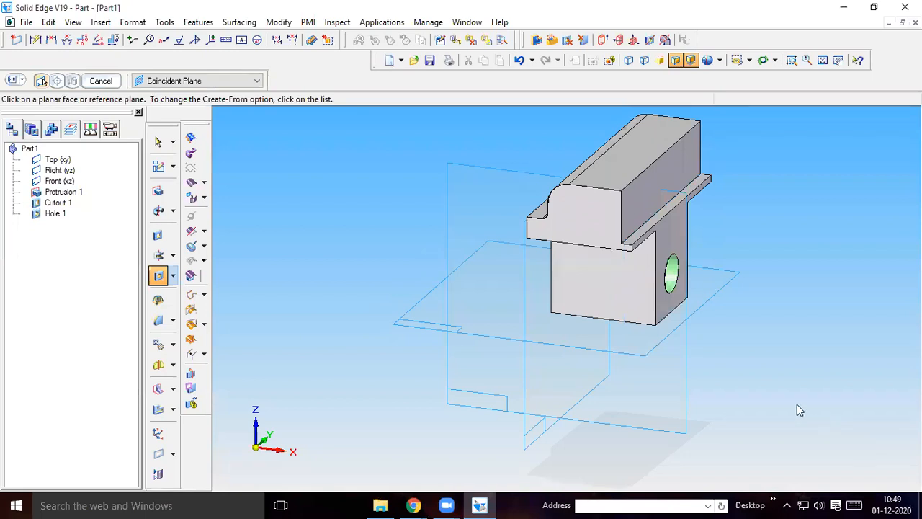
# Examine part 2's remaining tapped holes in the exploded view and part drawing in Chrome, and return to Solid Edge
pyautogui.click(663, 128)
pyautogui.moveTo(411, 504)
pyautogui.click(350, 449)
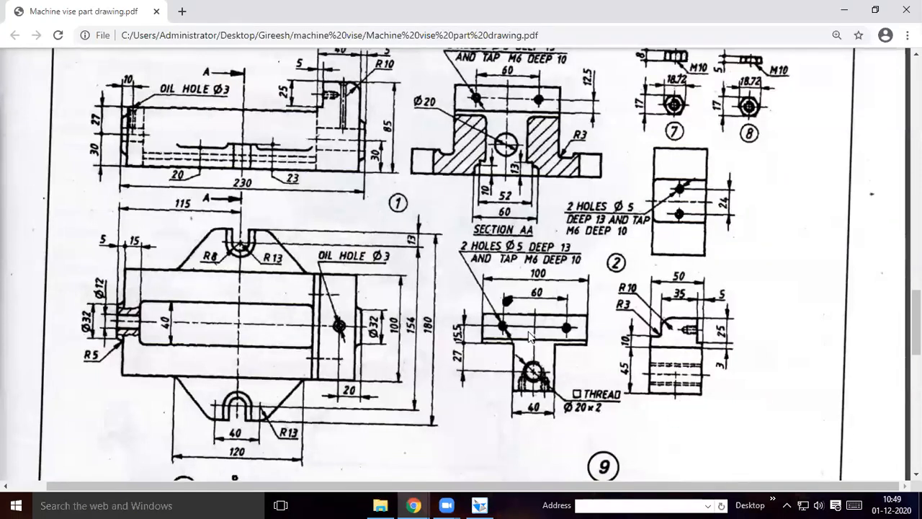
pyautogui.scroll(2, 473, 333)
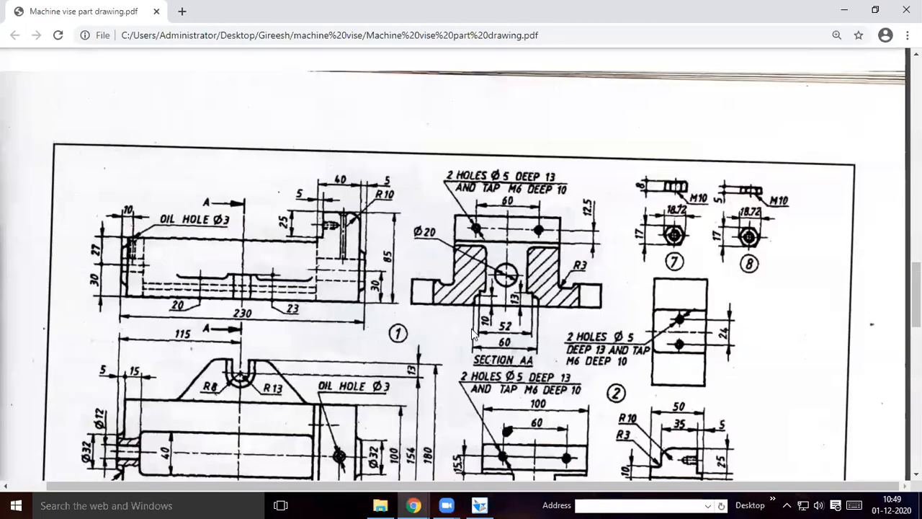
pyautogui.scroll(4, 391, 142)
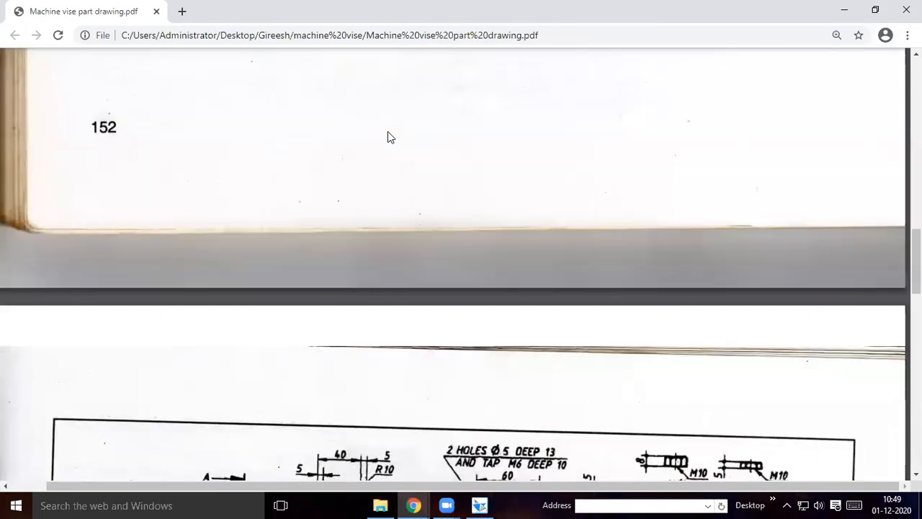
pyautogui.scroll(6, 400, 155)
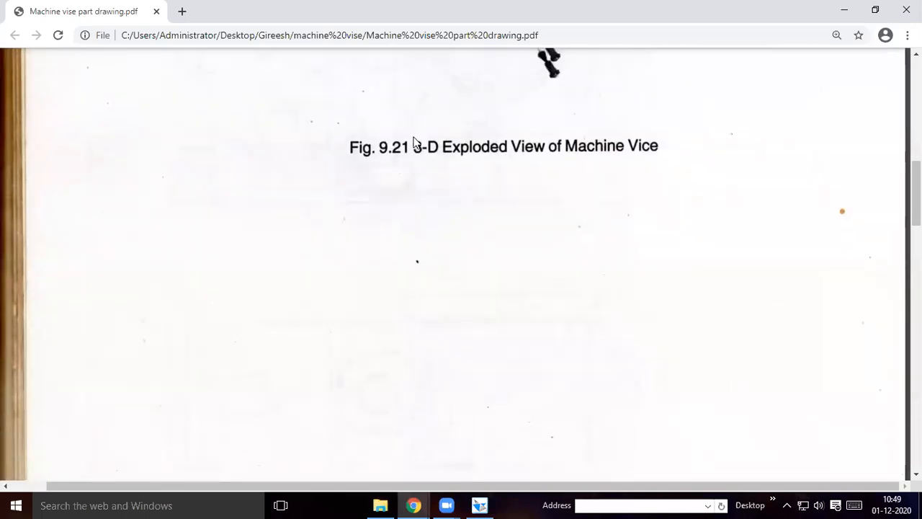
pyautogui.scroll(5, 408, 147)
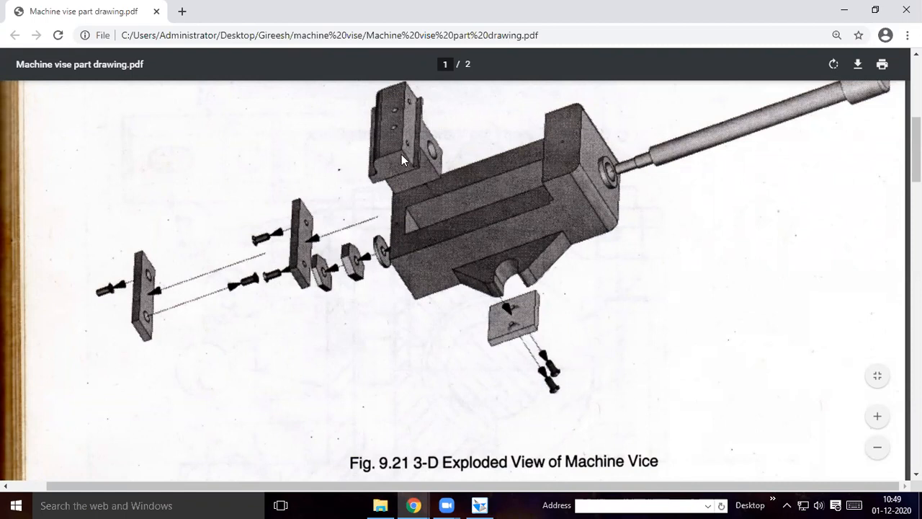
pyautogui.scroll(-5, 364, 294)
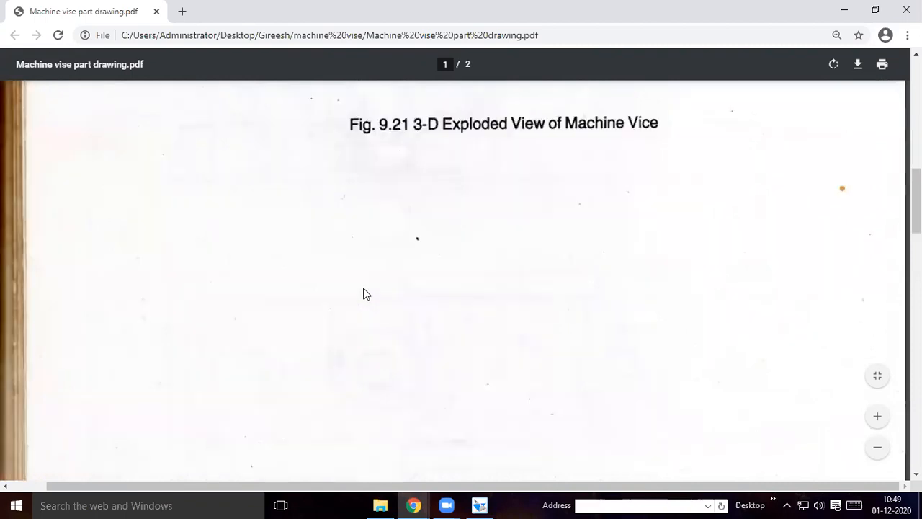
pyautogui.scroll(-10, 364, 293)
pyautogui.scroll(-3, 364, 290)
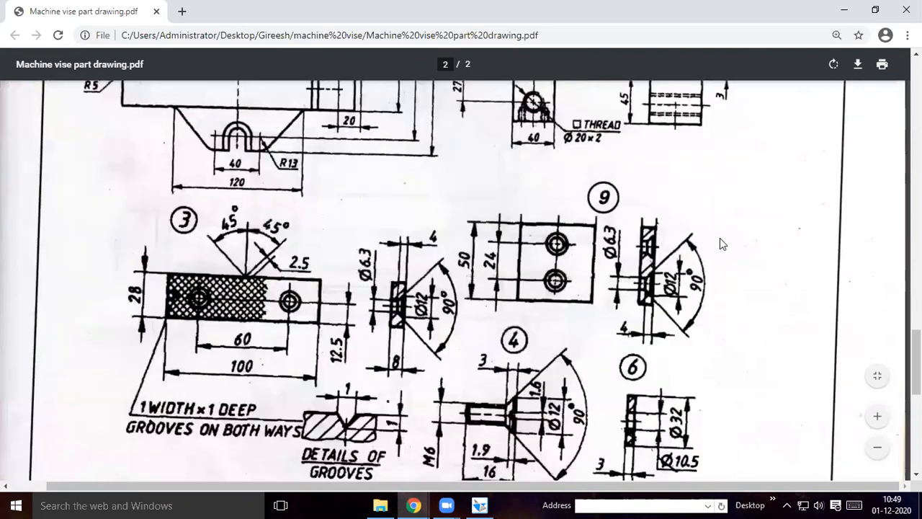
pyautogui.scroll(2, 719, 240)
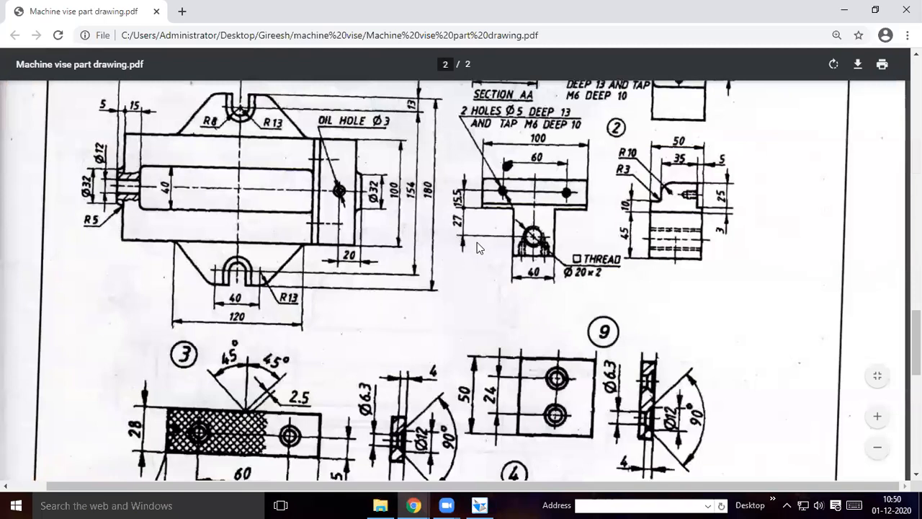
pyautogui.scroll(2, 479, 247)
pyautogui.scroll(1, 322, 176)
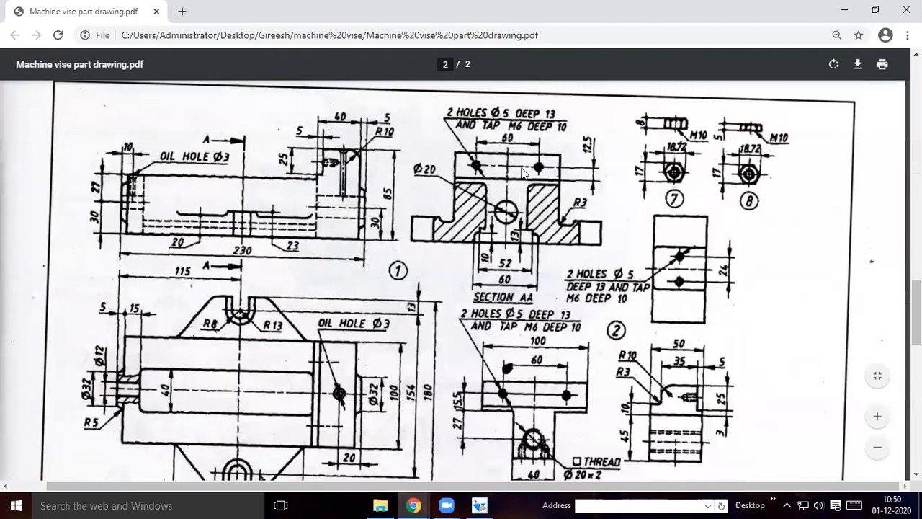
pyautogui.scroll(-3, 514, 236)
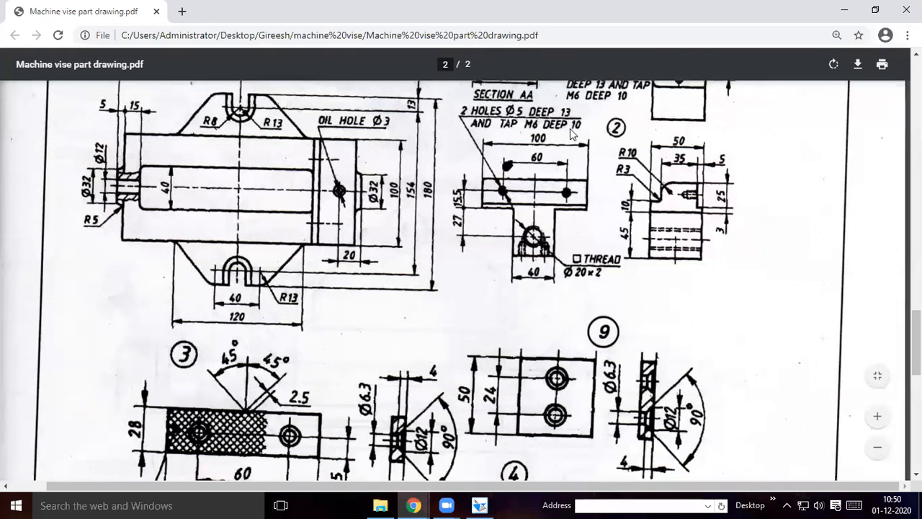
pyautogui.click(481, 504)
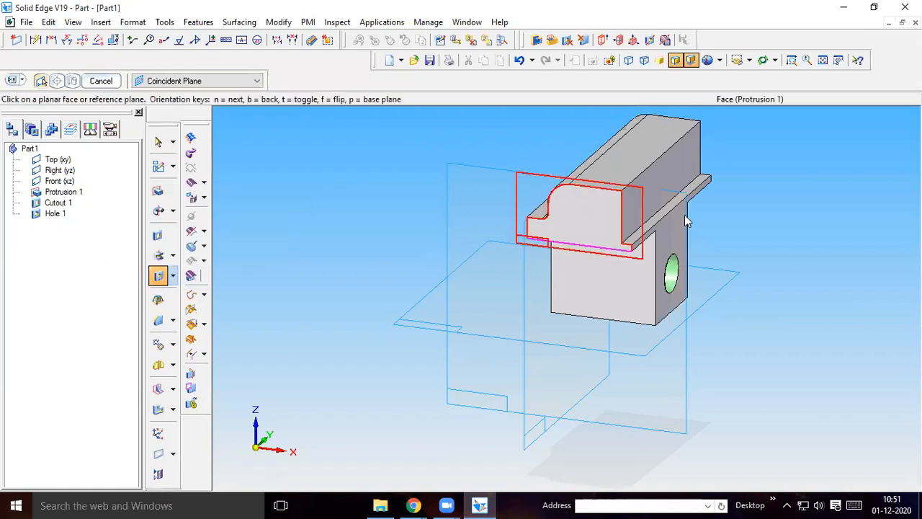
# Start a Hole sketch on the large side face above the ledge, and recheck the tapped holes' positions in the Chrome part drawing
pyautogui.click(666, 176)
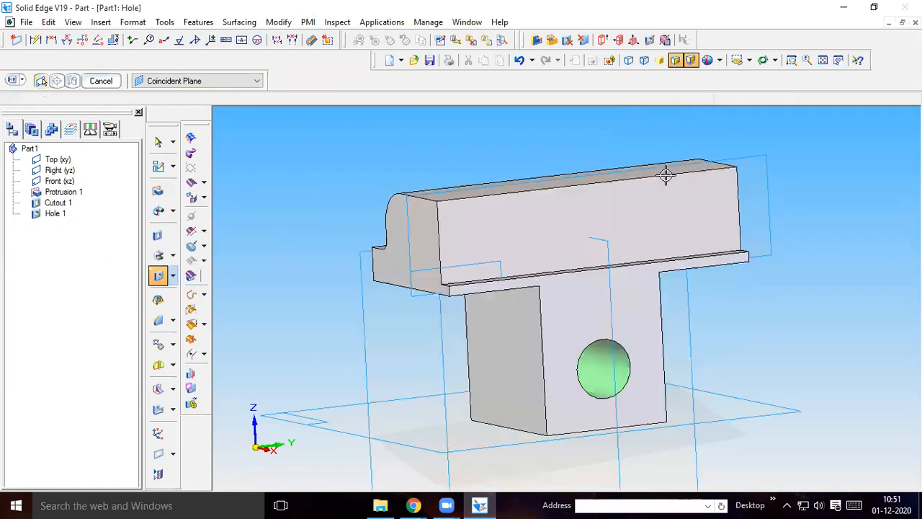
pyautogui.click(177, 116)
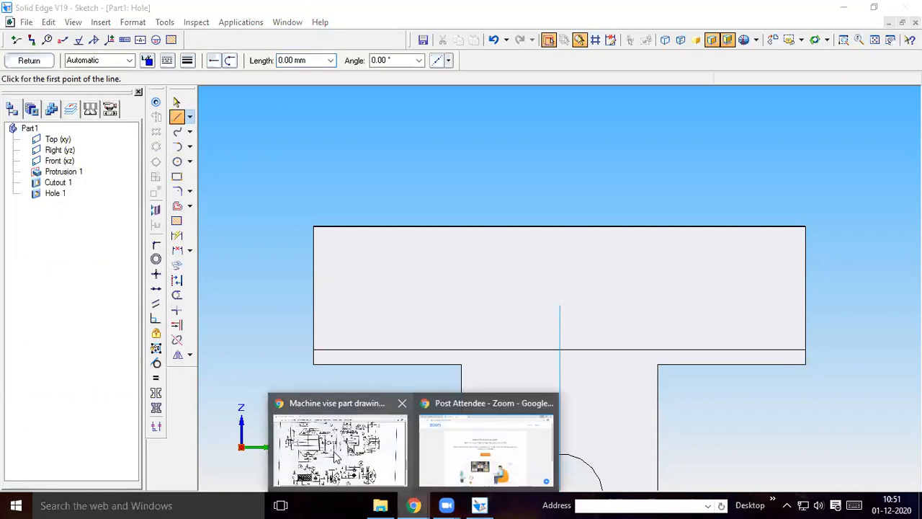
pyautogui.click(345, 444)
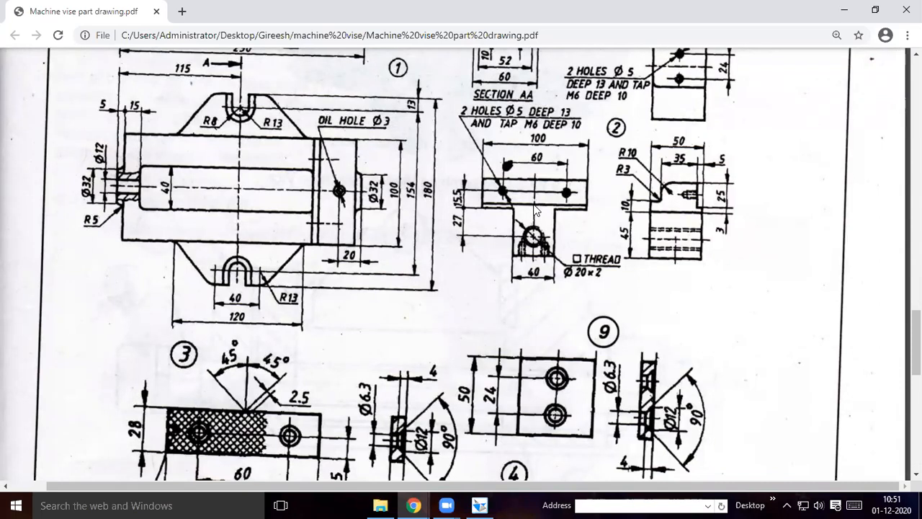
pyautogui.click(479, 505)
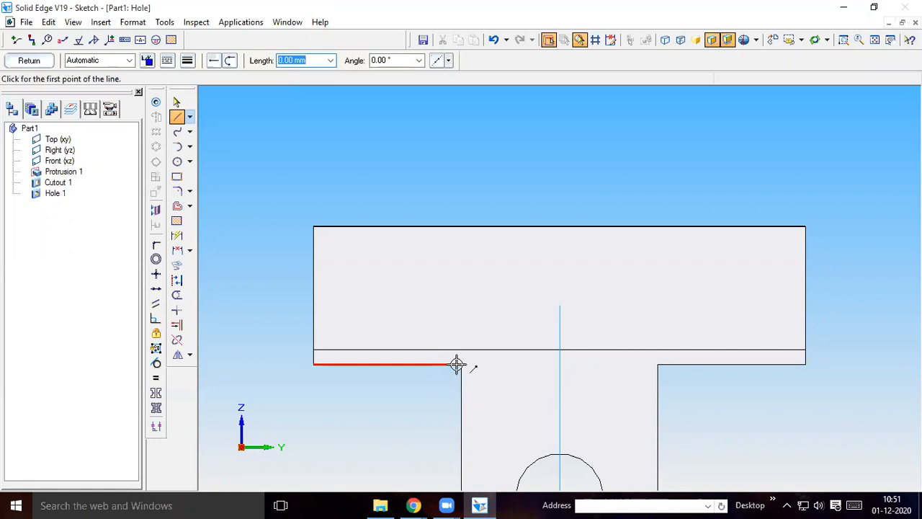
# Draw a 12.5 mm vertical helper line at 90° upward from the midpoint of the ledge edge
pyautogui.click(560, 350)
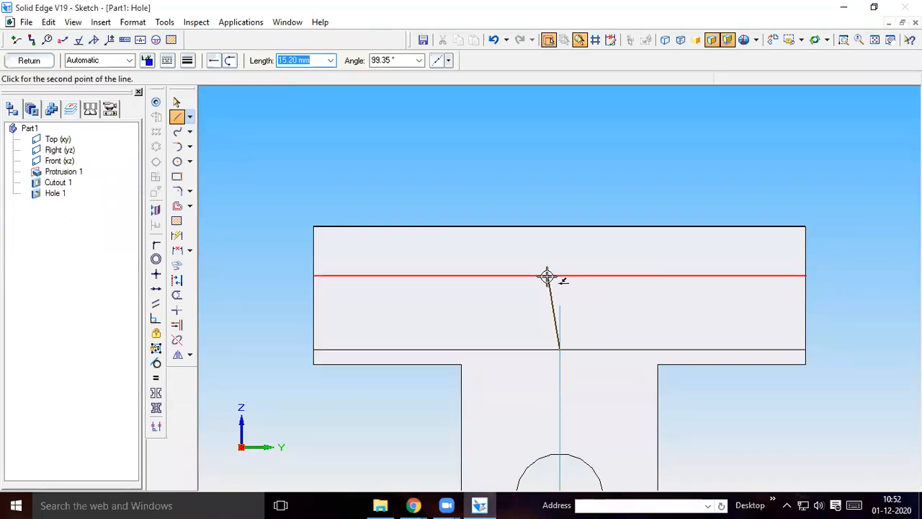
pyautogui.write('12.5')
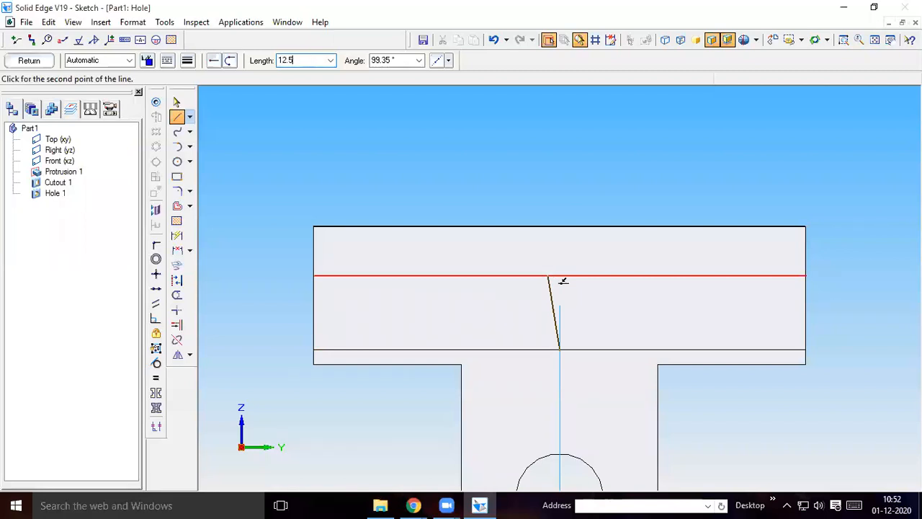
pyautogui.press('Tab')
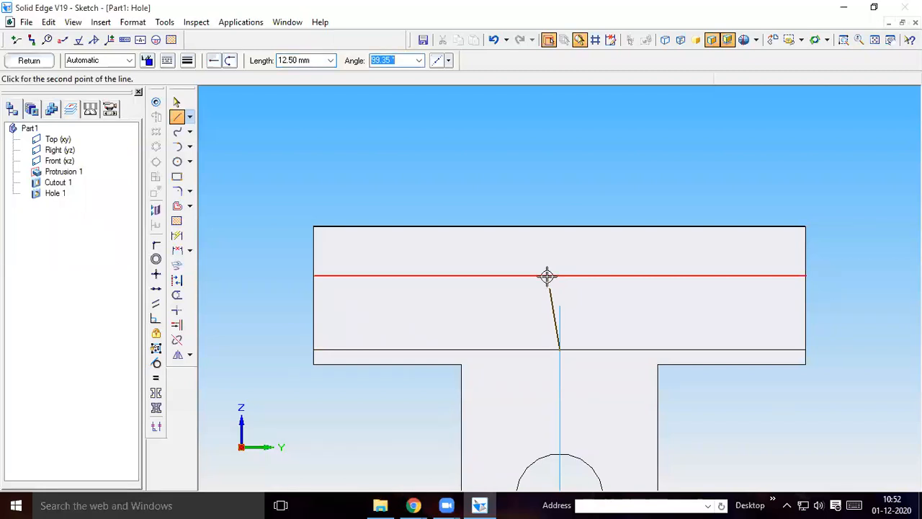
pyautogui.write('90')
pyautogui.press('Tab')
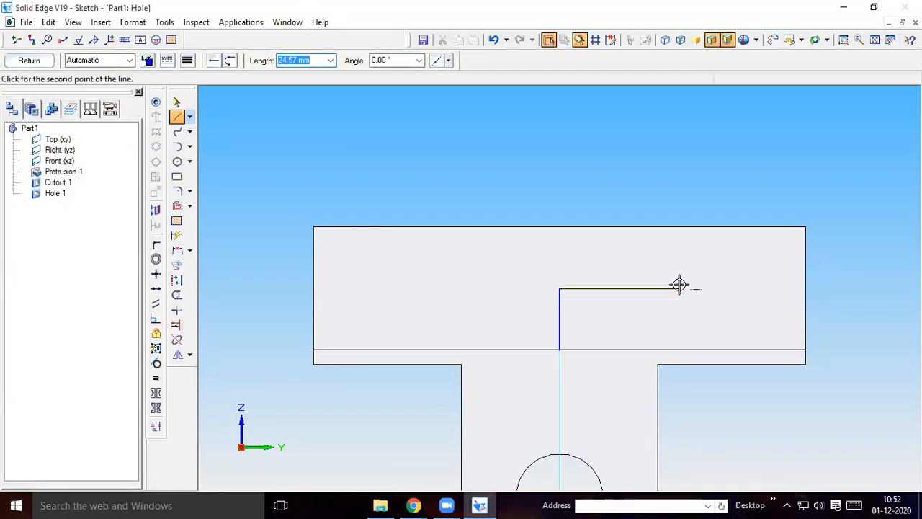
# Draw two 30 mm horizontal helper lines from the vertical line's upper end, one at 0° and one at 180°
pyautogui.write('30')
pyautogui.press('Tab')
pyautogui.write('0')
pyautogui.press('Tab')
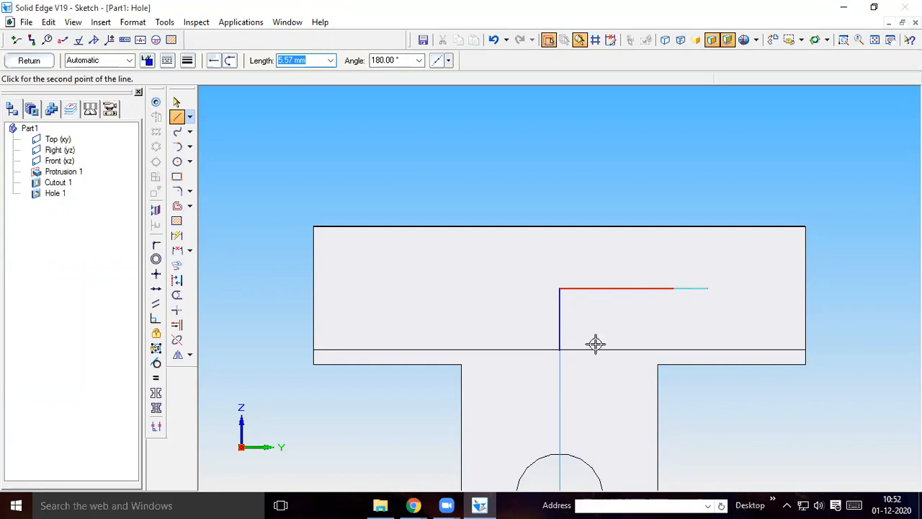
pyautogui.rightClick(566, 315)
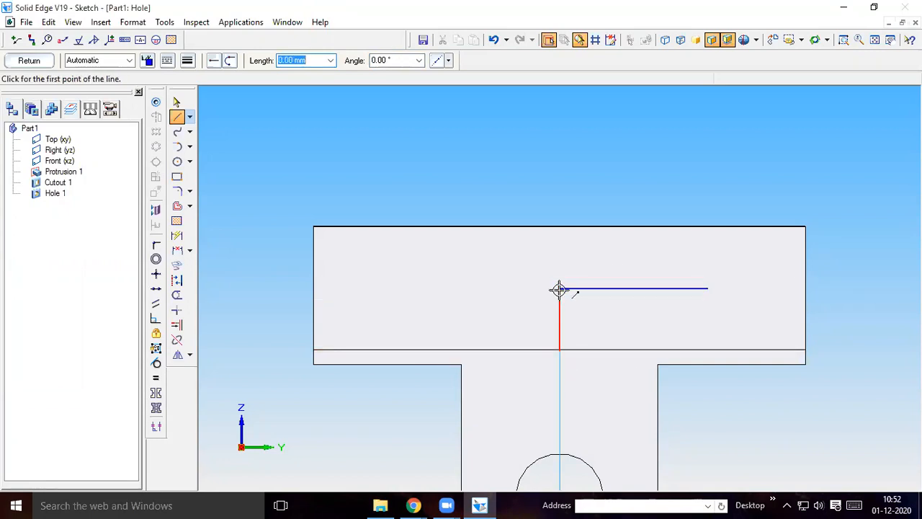
pyautogui.click(559, 289)
pyautogui.write('30')
pyautogui.press('Tab')
pyautogui.write('180')
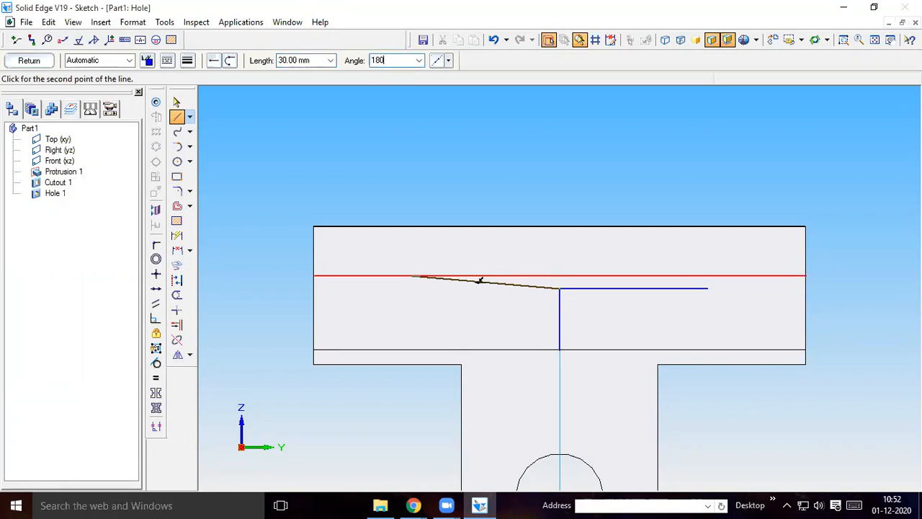
pyautogui.press('Return')
pyautogui.rightClick(403, 313)
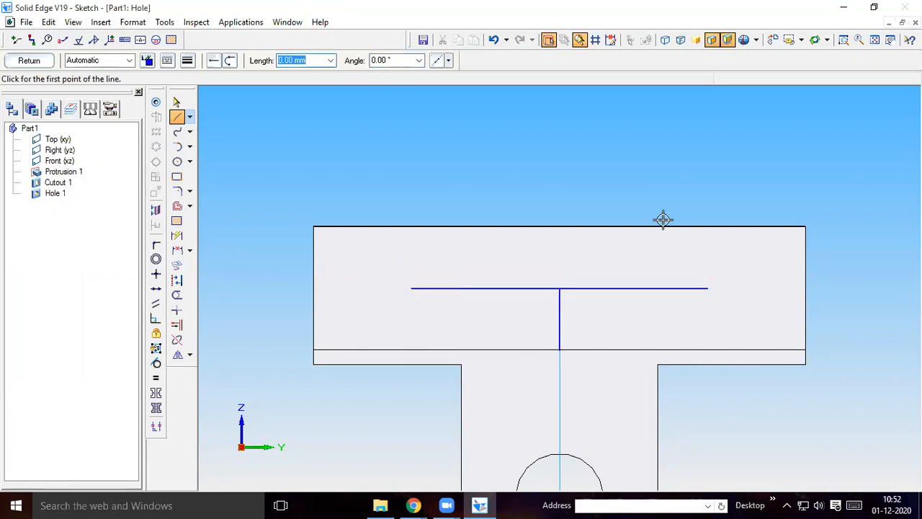
# Open the hole circle's options, check part 2's tapped-hole callouts in the Chrome part drawing, and return to Solid Edge
pyautogui.click(156, 103)
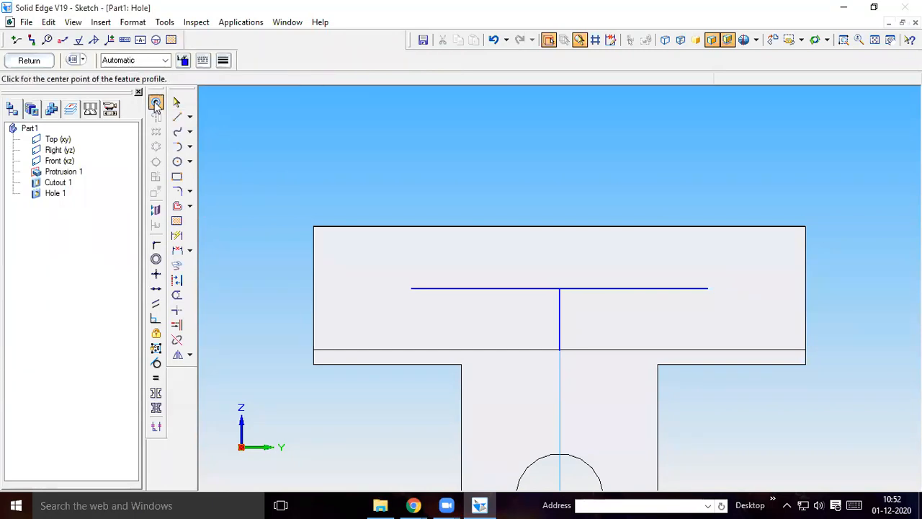
pyautogui.click(74, 61)
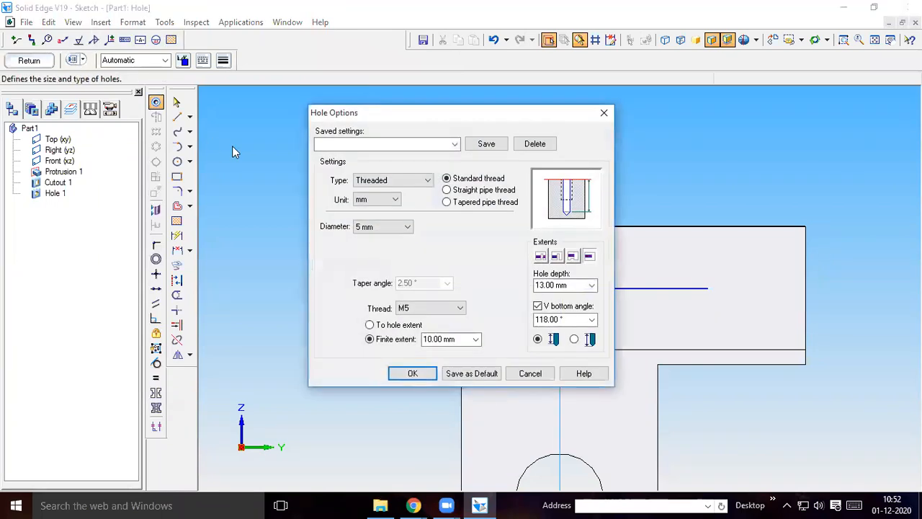
pyautogui.click(405, 182)
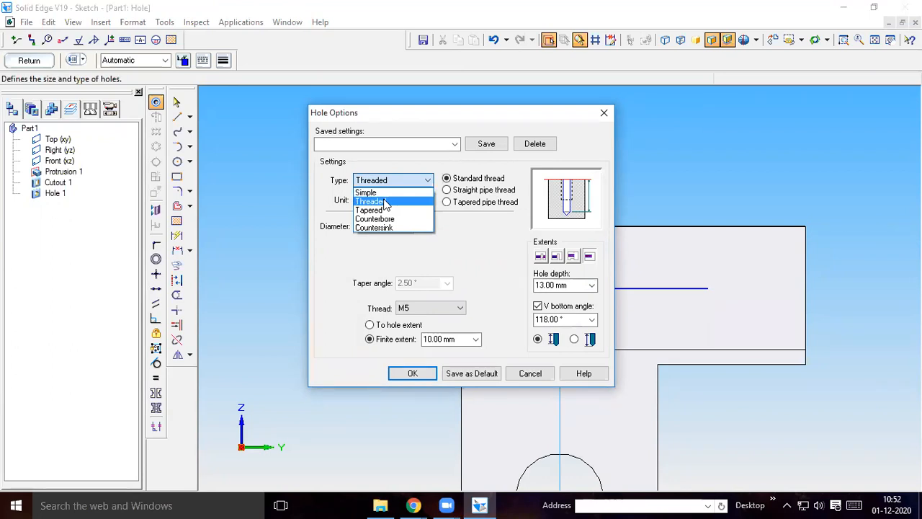
pyautogui.moveTo(413, 504)
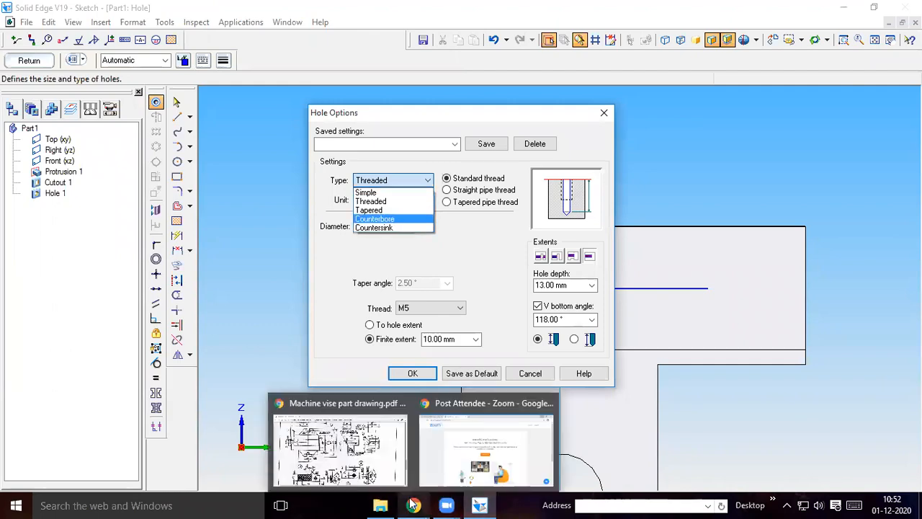
pyautogui.click(358, 482)
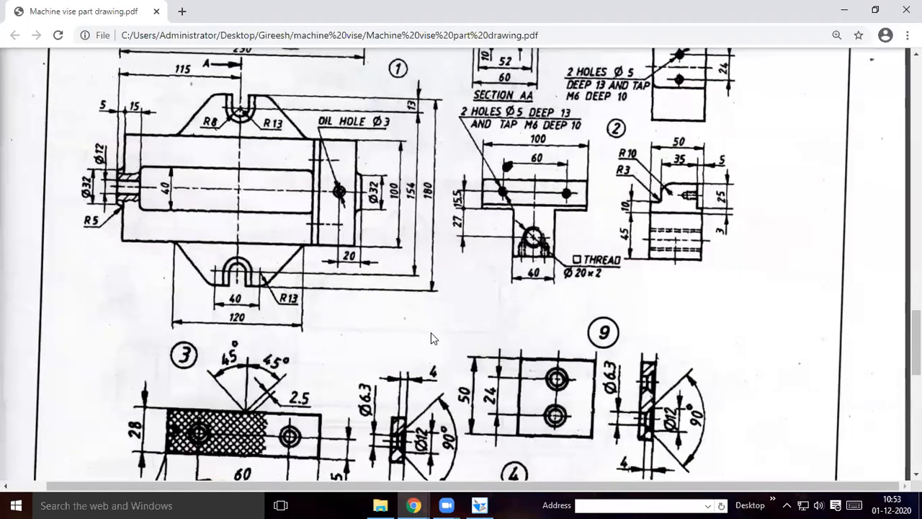
pyautogui.scroll(1, 431, 336)
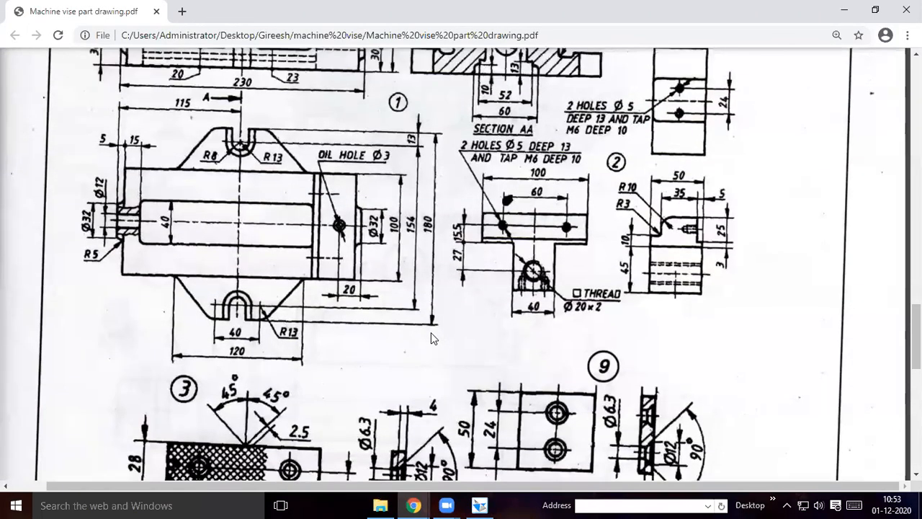
pyautogui.scroll(1, 431, 337)
pyautogui.scroll(1, 430, 337)
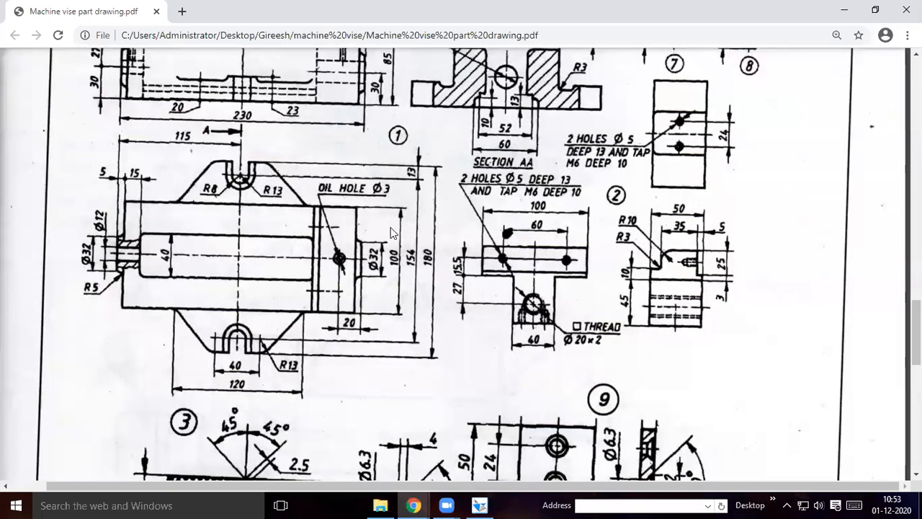
pyautogui.hotkey('alt', 'Tab')
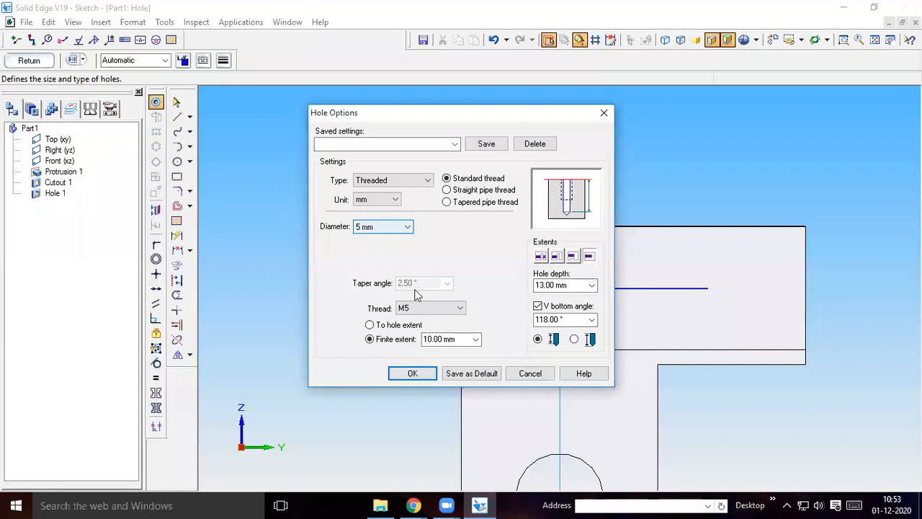
# Set an M6 thread with 10 mm thread extent and 13 mm hole depth, and place hole circles at both horizontal helper line ends
pyautogui.click(418, 309)
pyautogui.click(403, 68)
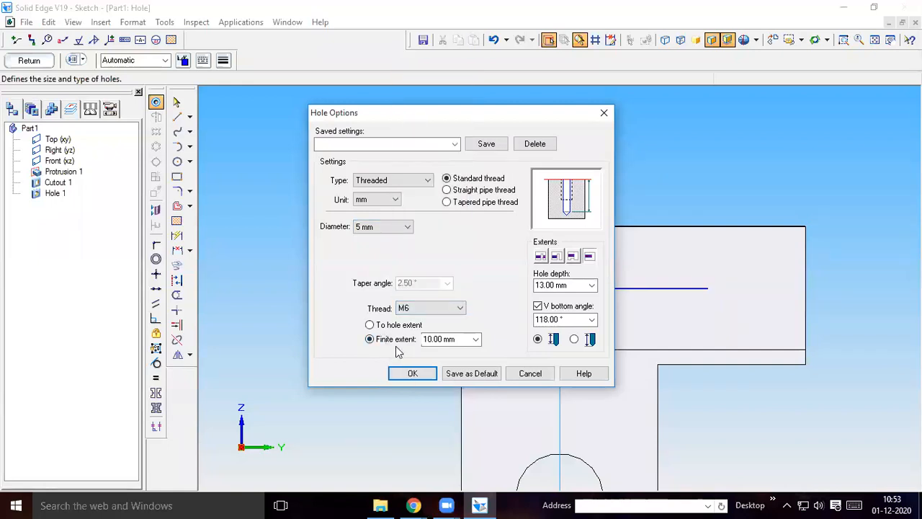
pyautogui.click(445, 339)
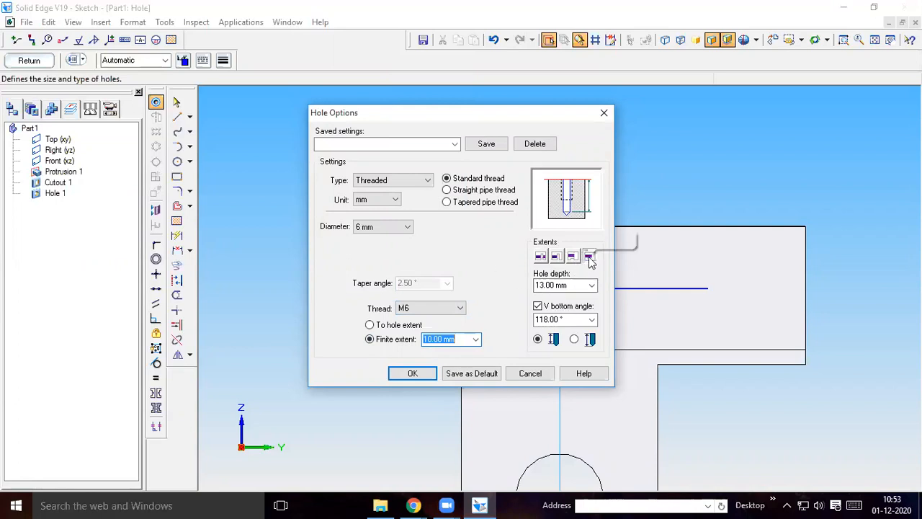
pyautogui.click(575, 286)
pyautogui.doubleClick(574, 286)
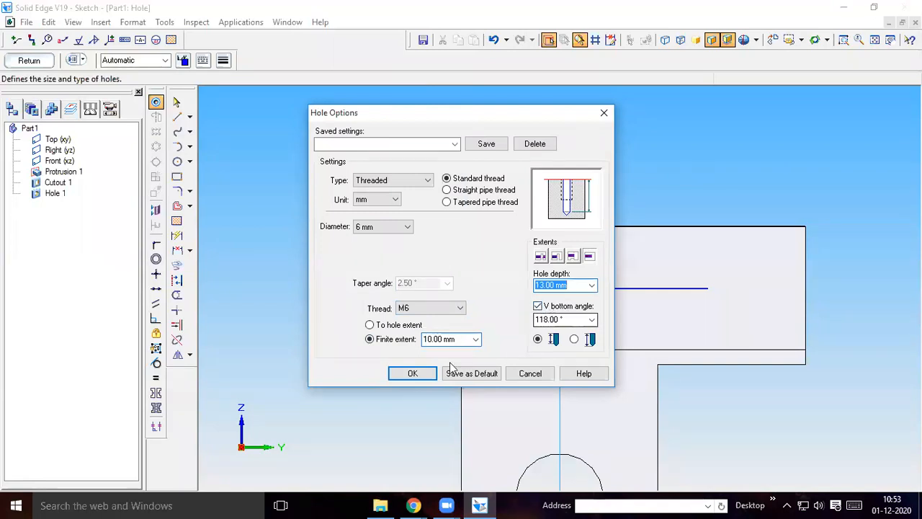
pyautogui.click(412, 375)
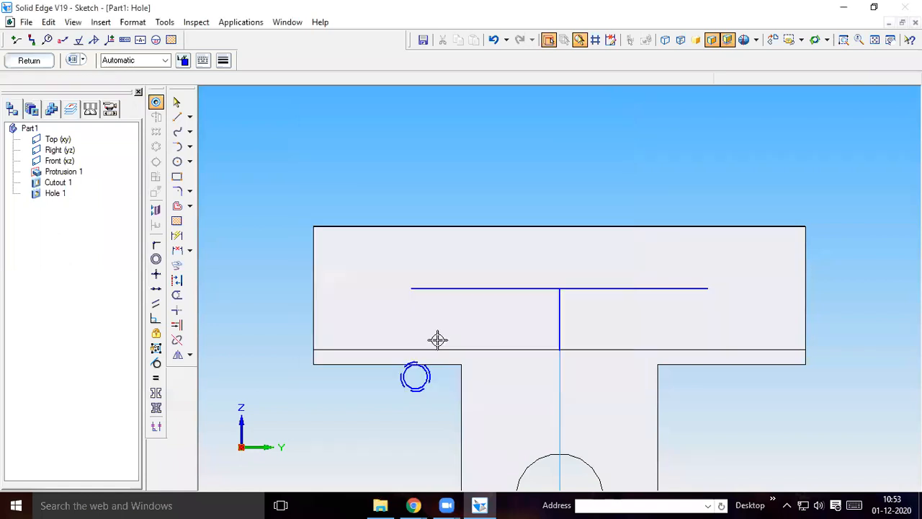
pyautogui.click(707, 288)
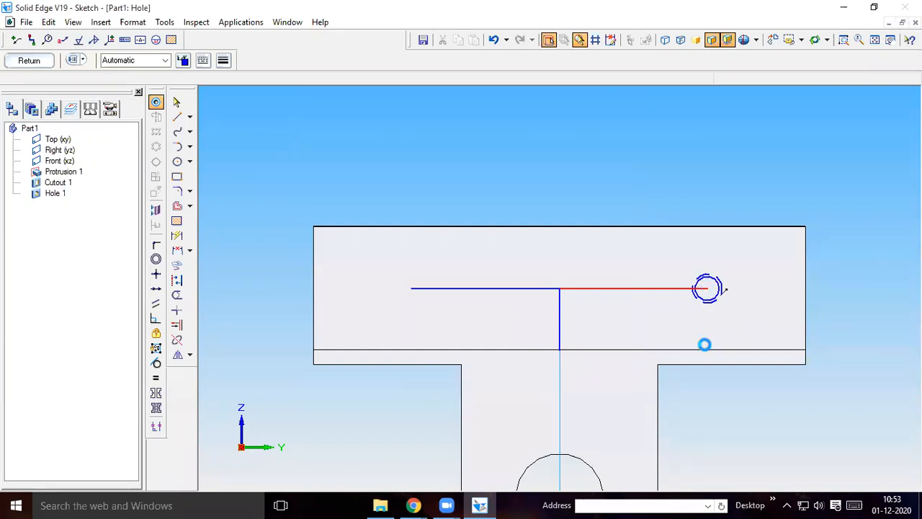
pyautogui.click(412, 288)
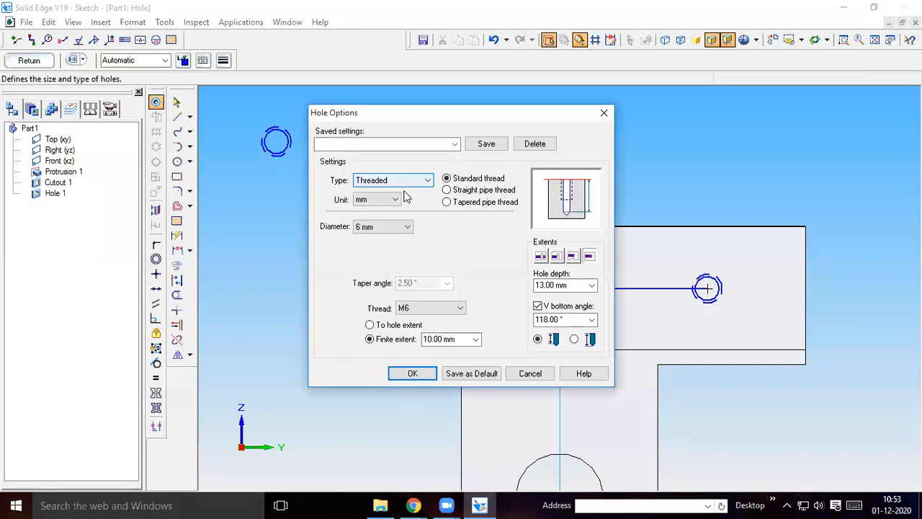
# Change the threaded hole settings to 5 mm diameter with M5 thread, 10 mm thread extent and 13 mm depth, and save them as default
pyautogui.click(382, 228)
pyautogui.click(382, 227)
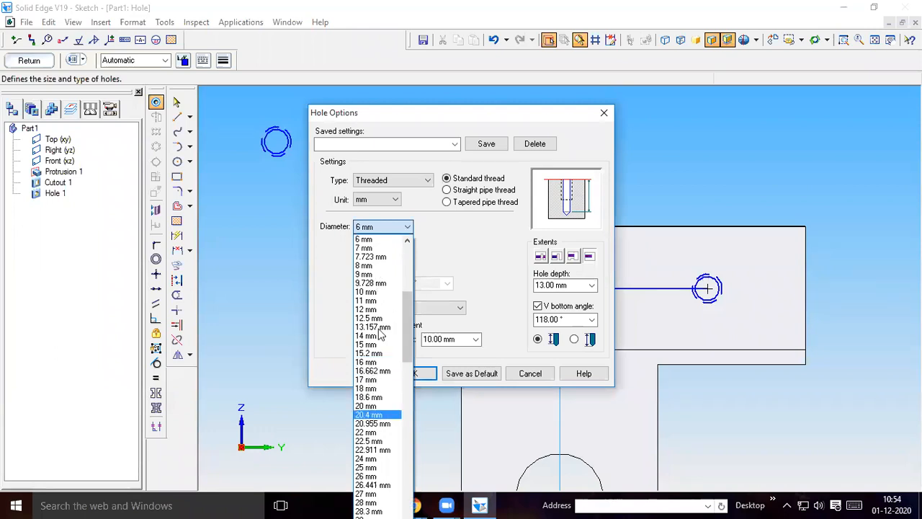
pyautogui.doubleClick(380, 229)
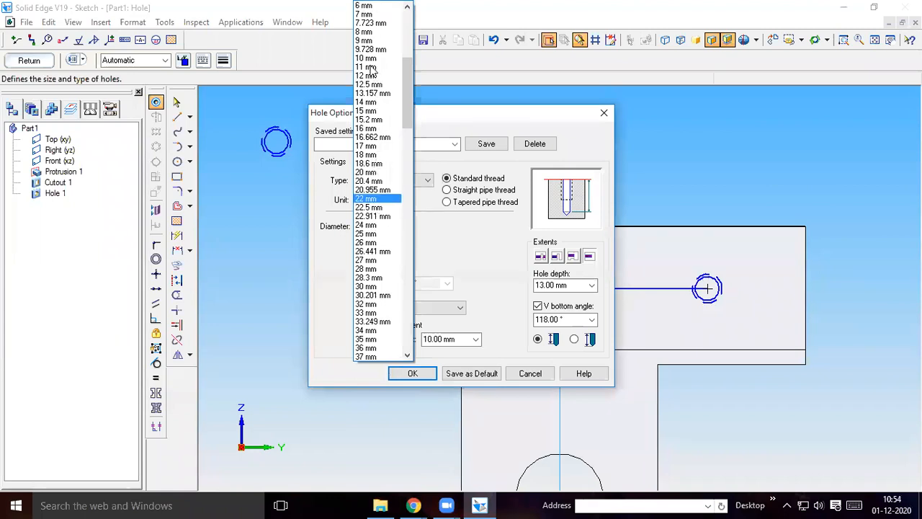
pyautogui.click(442, 318)
pyautogui.click(374, 234)
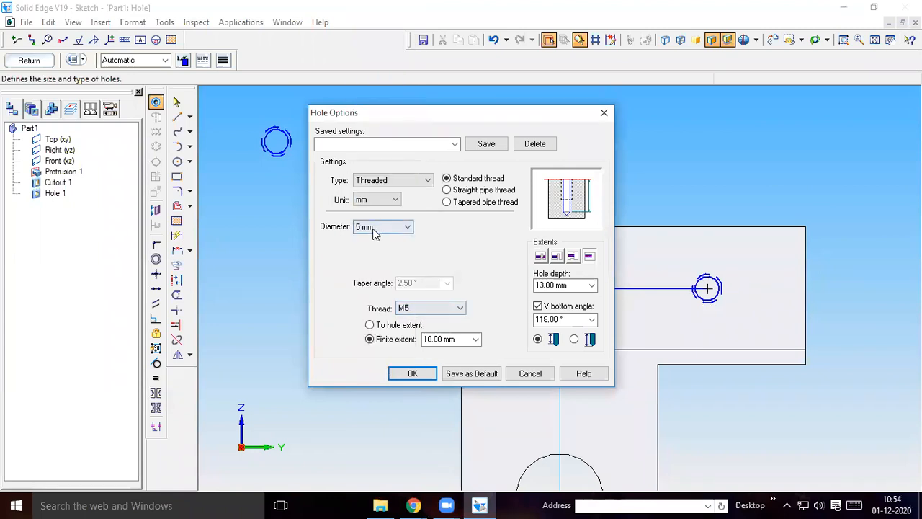
pyautogui.click(416, 309)
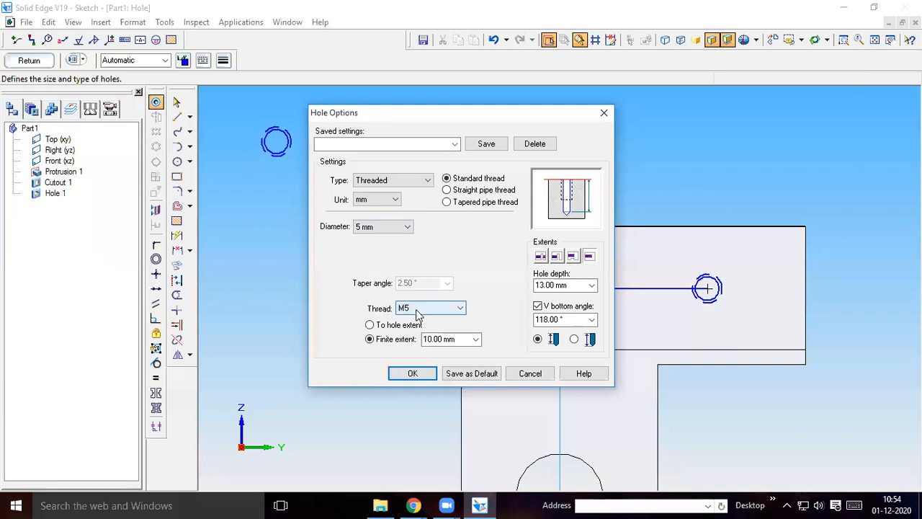
pyautogui.click(454, 342)
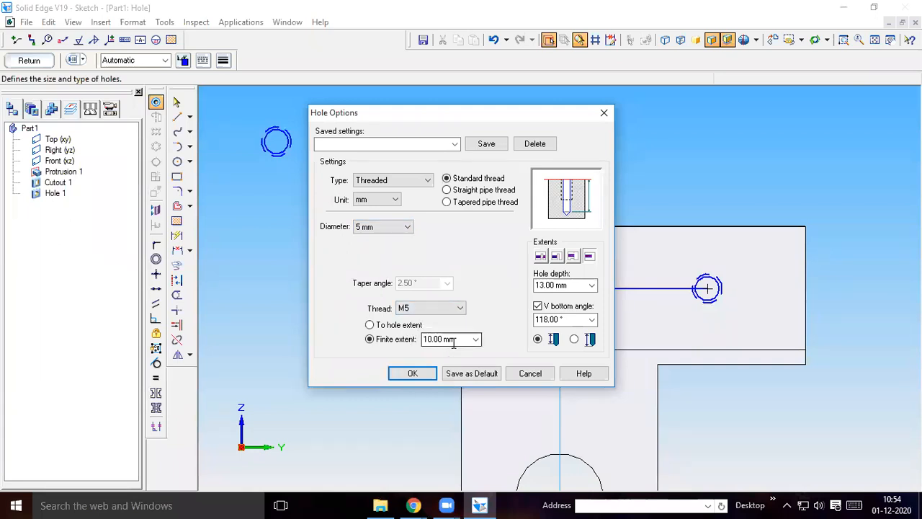
pyautogui.click(555, 286)
pyautogui.click(470, 373)
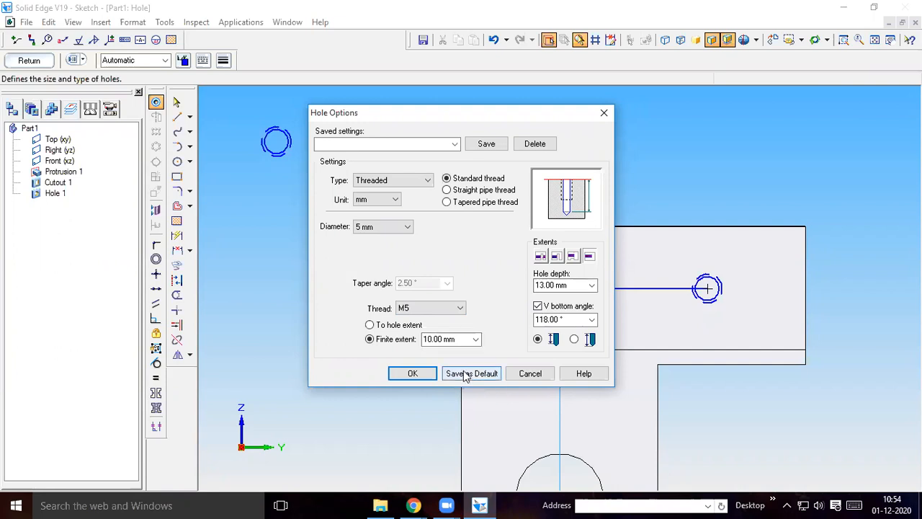
pyautogui.click(412, 373)
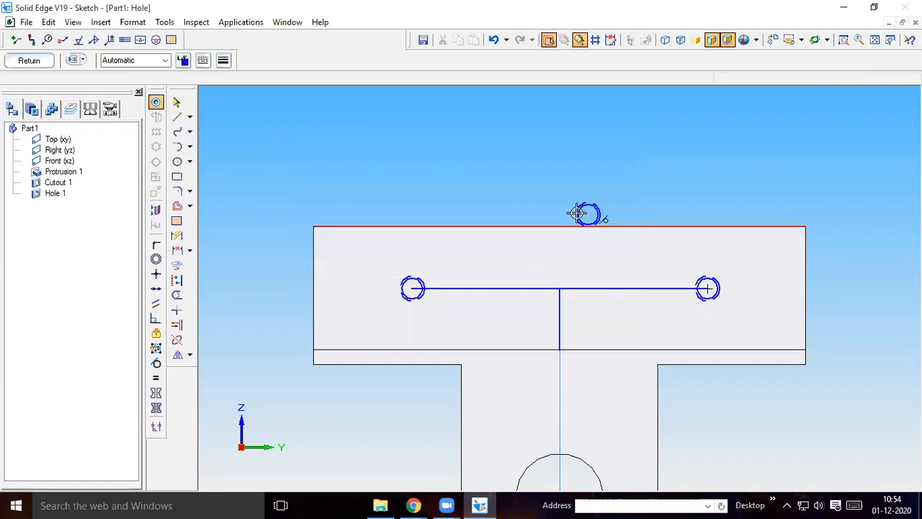
# Delete both hole circles from the ends of the horizontal helper lines
pyautogui.click(177, 102)
pyautogui.click(412, 302)
pyautogui.press('Delete')
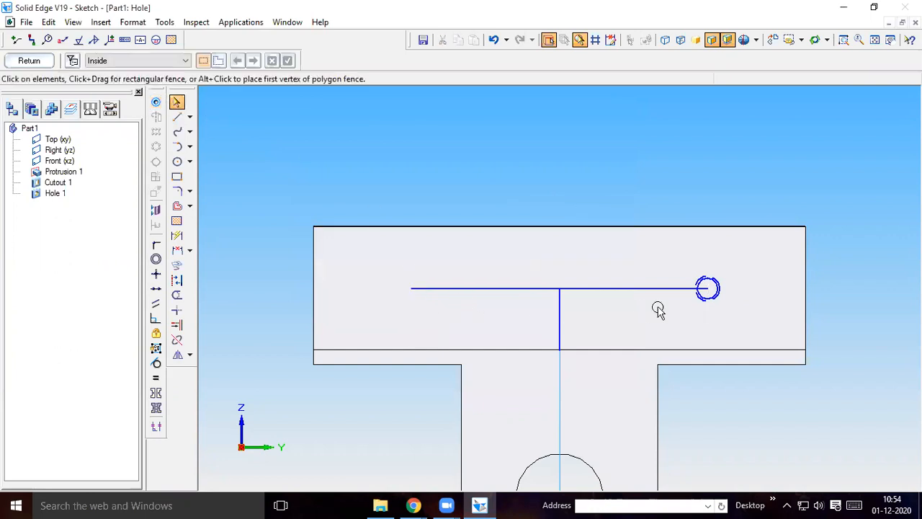
pyautogui.click(703, 300)
pyautogui.press('Delete')
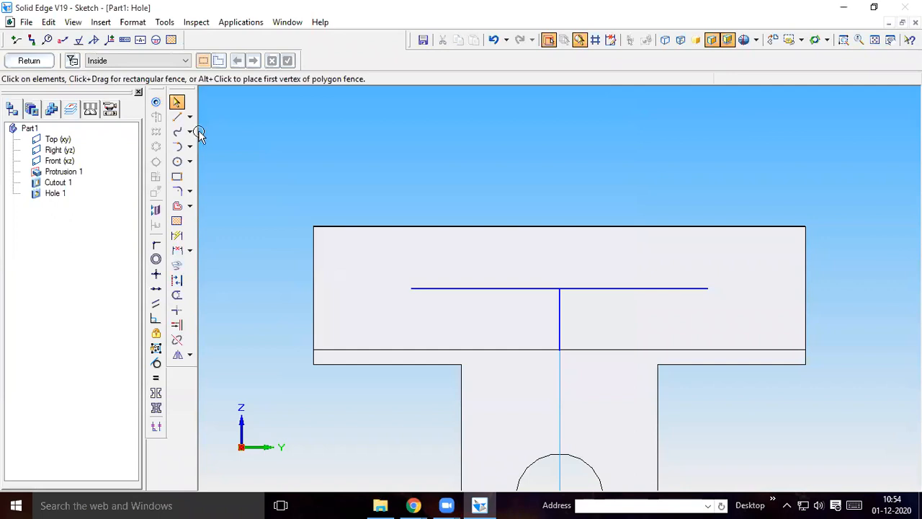
# Place M5 threaded hole circles, 13 mm deep with 10 mm thread, at both outer ends of the horizontal helper lines
pyautogui.click(155, 101)
pyautogui.click(73, 60)
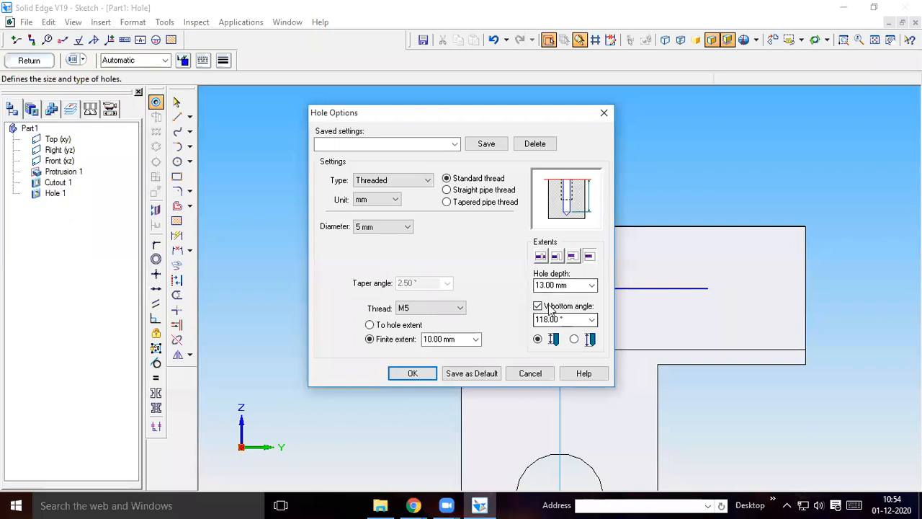
pyautogui.click(419, 373)
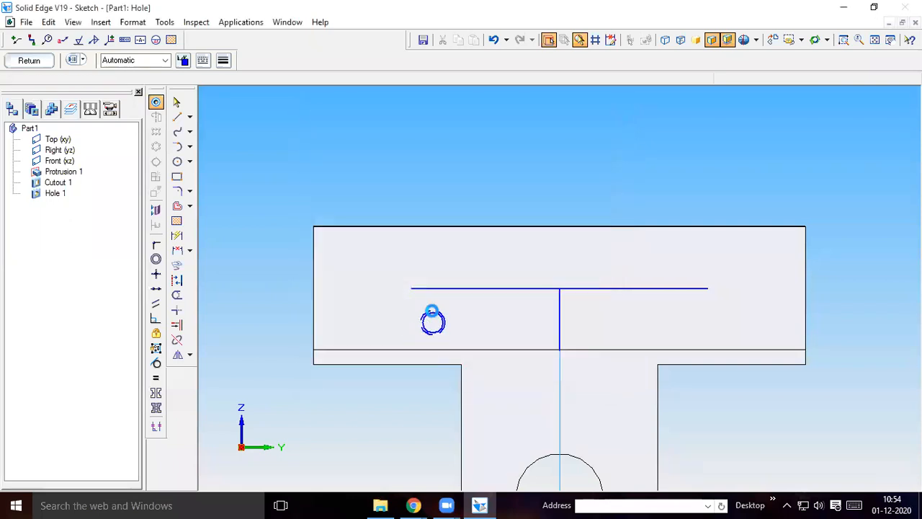
pyautogui.click(412, 288)
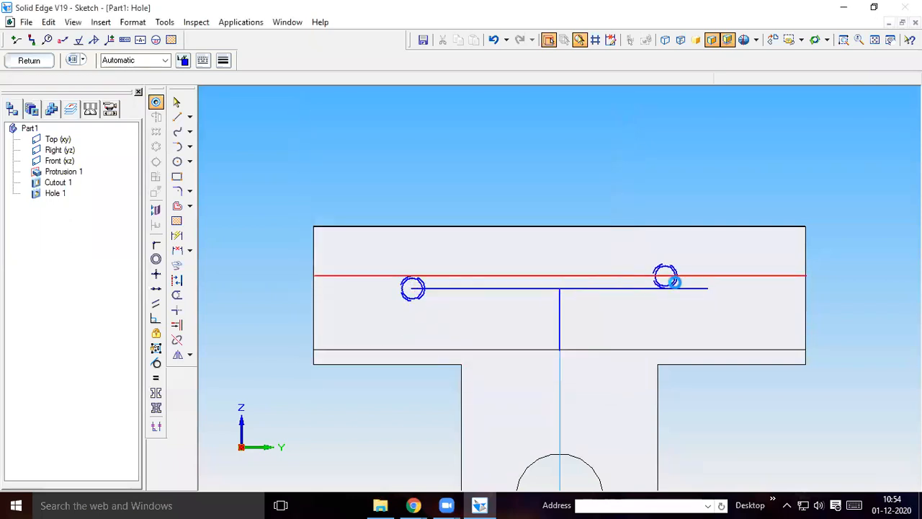
pyautogui.click(707, 288)
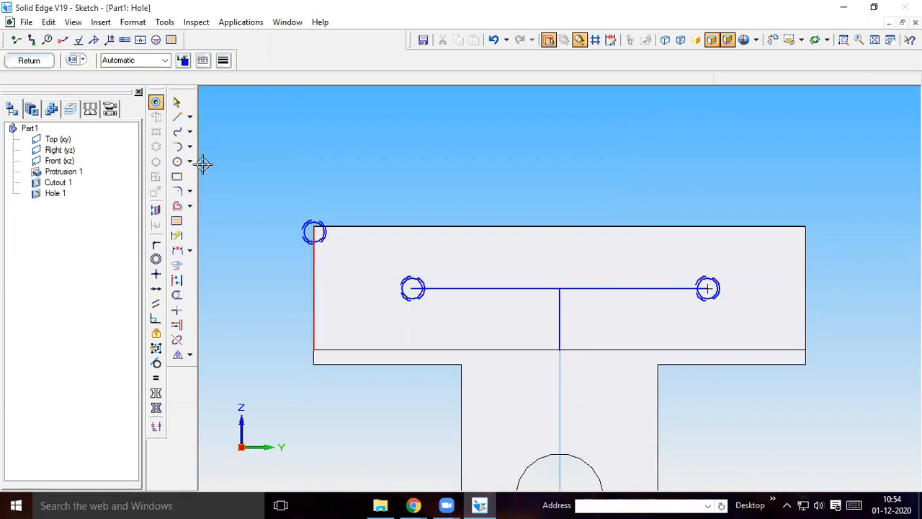
# Delete the three helper lines between the two M5 hole circles, close the hole sketch and finish the hole feature
pyautogui.click(178, 103)
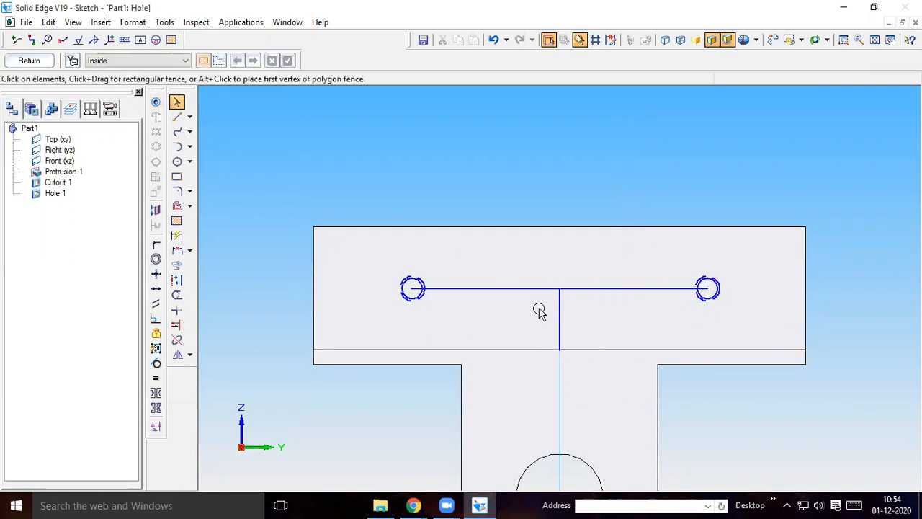
pyautogui.click(556, 315)
pyautogui.press('Delete')
pyautogui.click(519, 288)
pyautogui.press('Delete')
pyautogui.click(583, 288)
pyautogui.press('Delete')
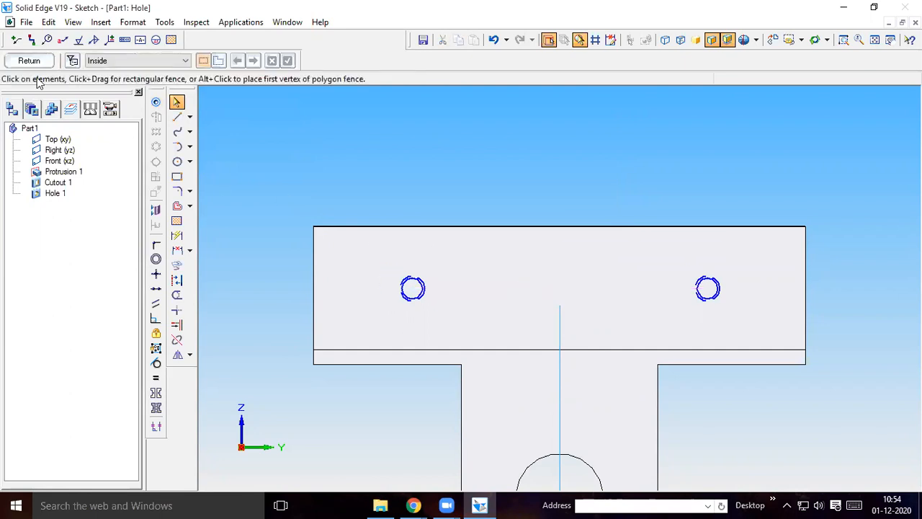
pyautogui.click(29, 61)
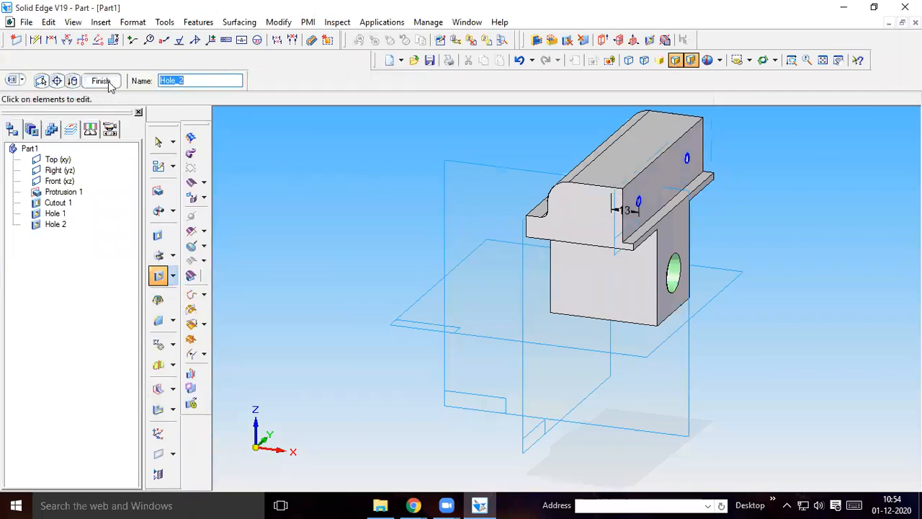
pyautogui.rightClick(443, 262)
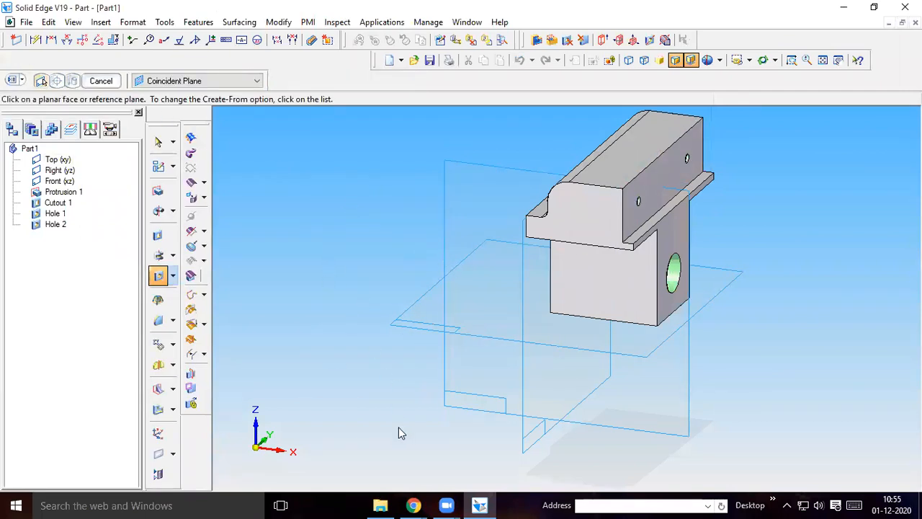
# Switch to the machine vise part drawing PDF in Chrome and examine part 2's views and the exploded view for the remaining tapped holes
pyautogui.moveTo(413, 505)
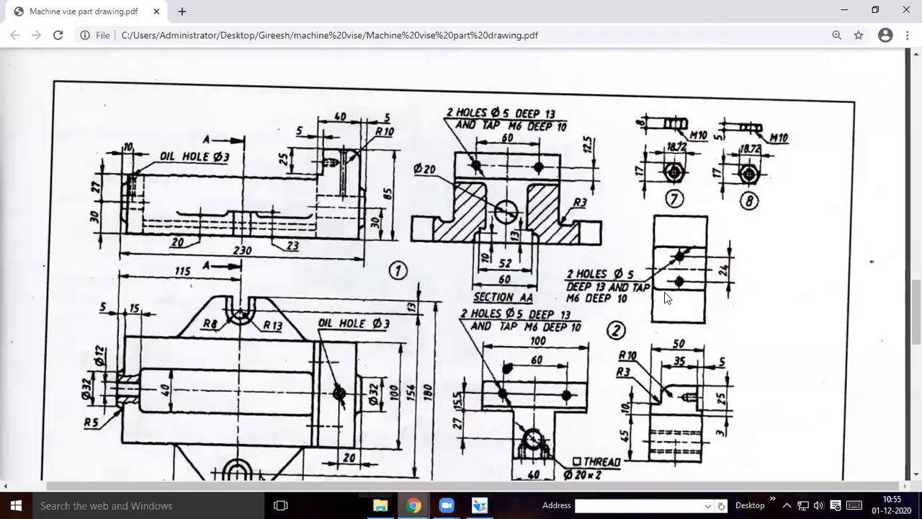
pyautogui.scroll(-1, 628, 329)
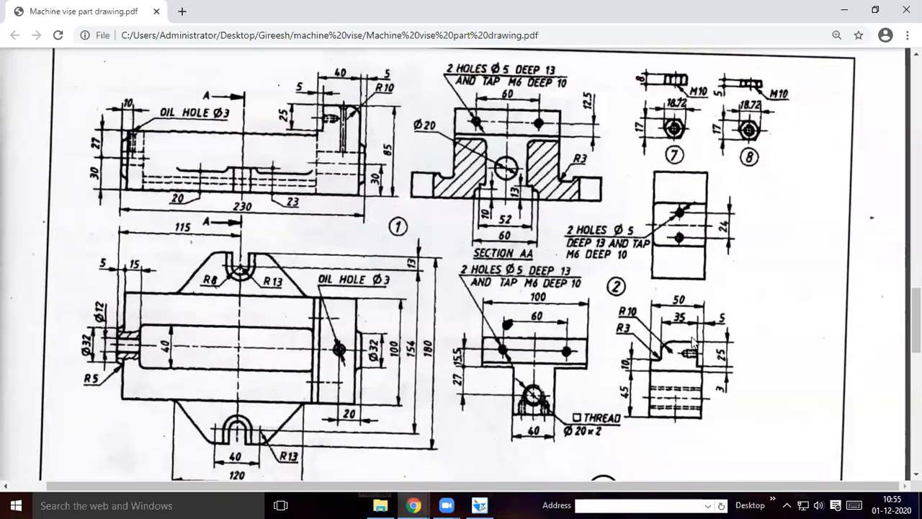
pyautogui.scroll(-1, 695, 314)
pyautogui.scroll(-1, 713, 308)
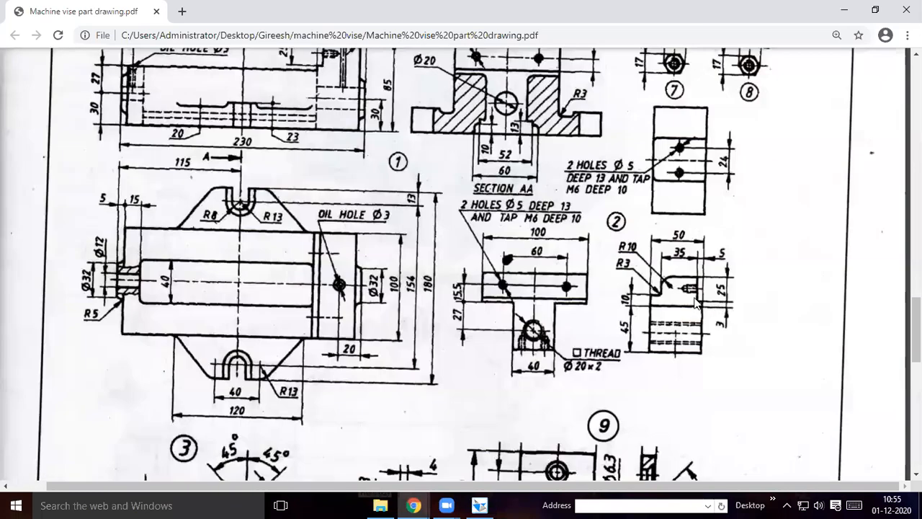
pyautogui.scroll(-1, 693, 304)
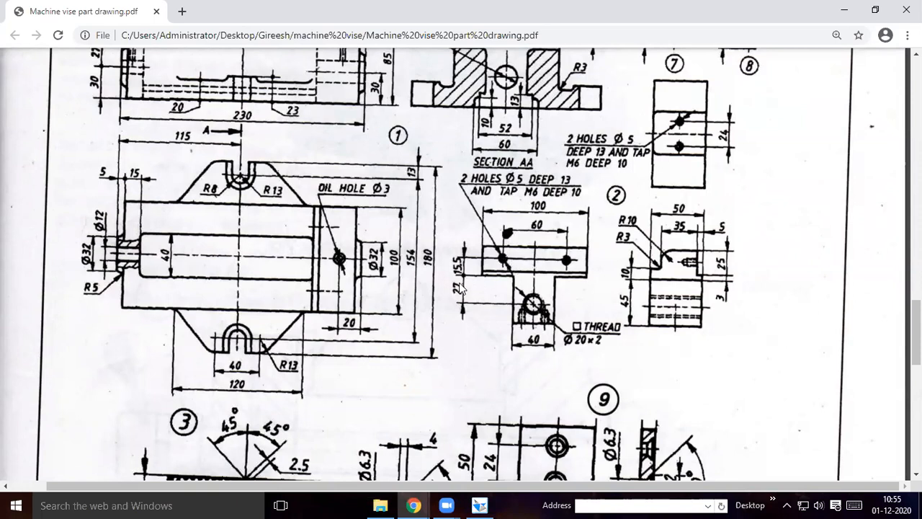
pyautogui.scroll(10, 461, 288)
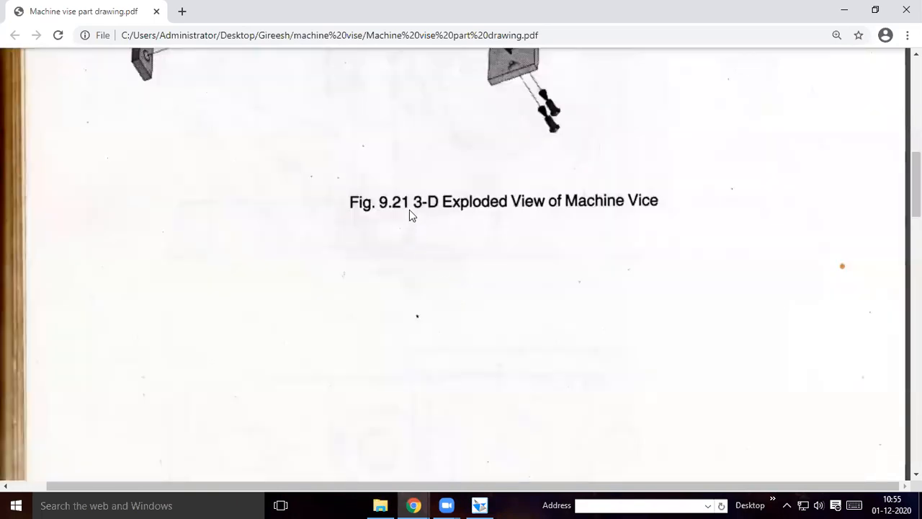
pyautogui.scroll(5, 405, 211)
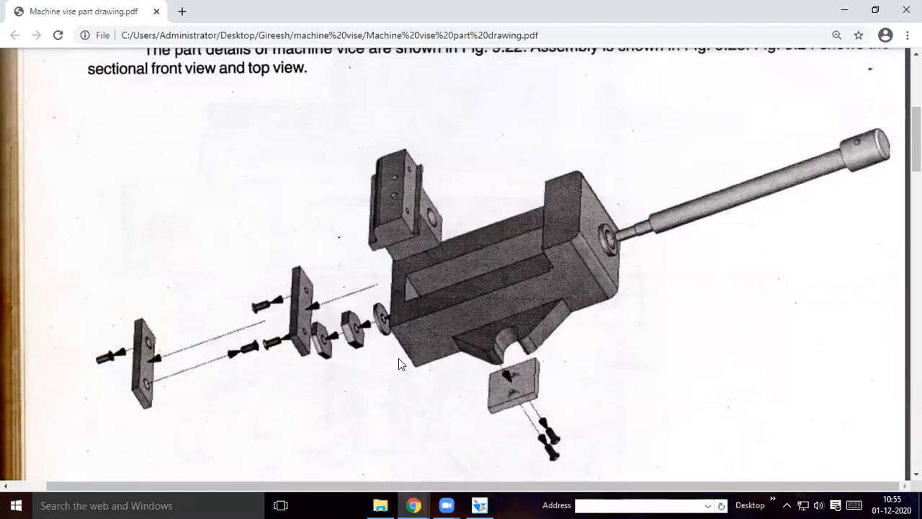
pyautogui.scroll(-4, 398, 364)
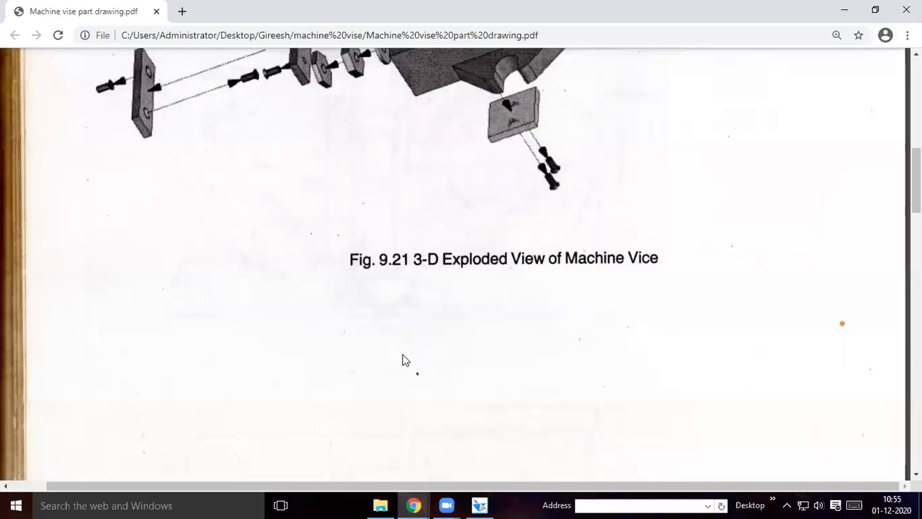
pyautogui.scroll(-10, 706, 329)
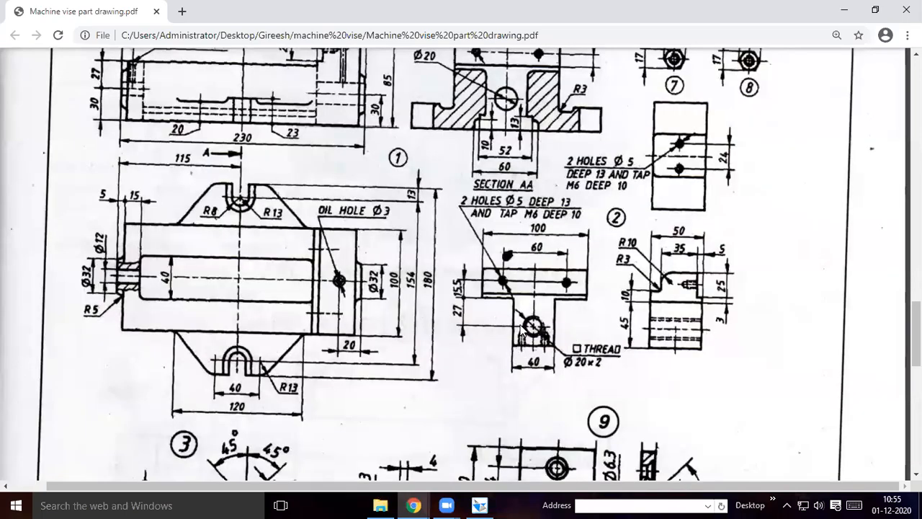
pyautogui.scroll(-1, 526, 333)
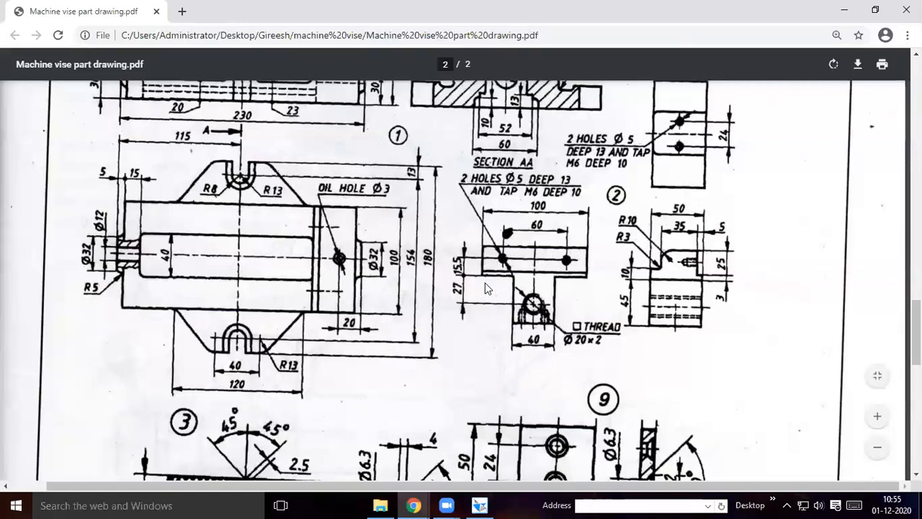
# Examine the exploded view, the clamping plate detail (part 9) and the parts list for the mating holes under part 2
pyautogui.scroll(1, 393, 327)
pyautogui.scroll(10, 393, 328)
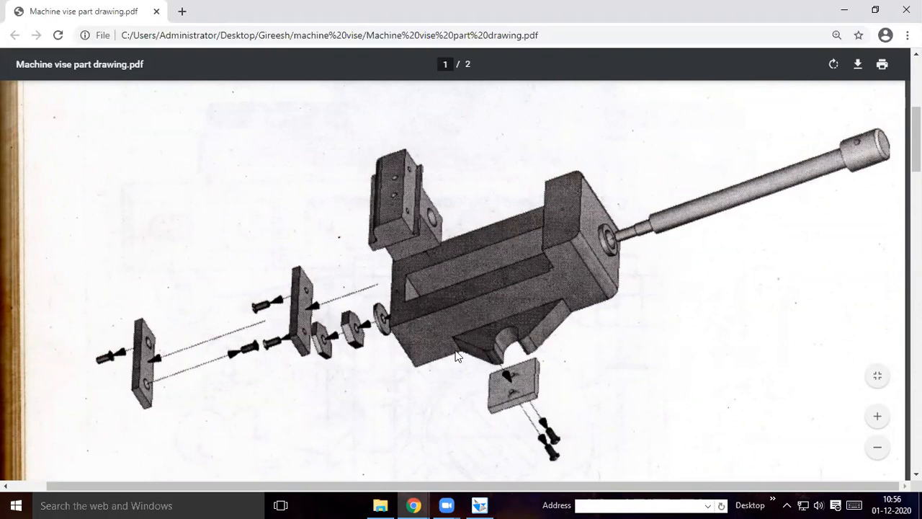
pyautogui.scroll(-12, 391, 378)
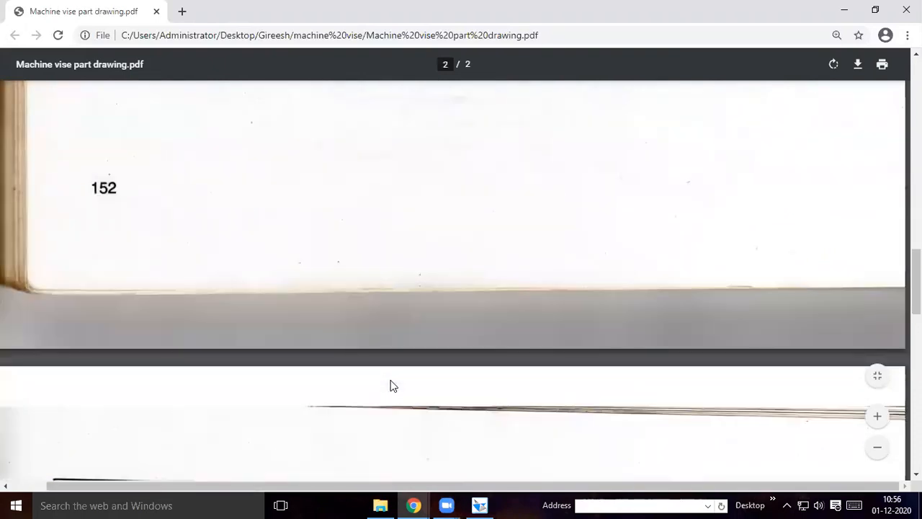
pyautogui.scroll(-6, 390, 382)
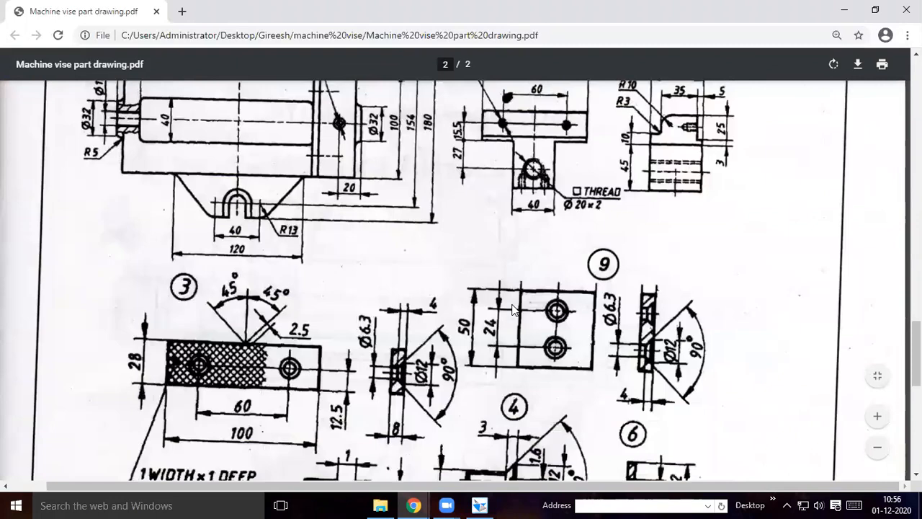
pyautogui.scroll(-6, 513, 308)
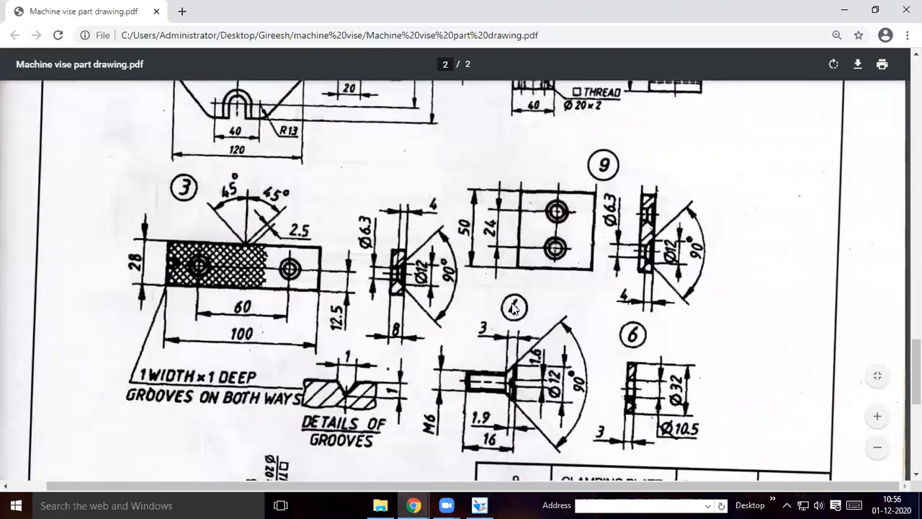
pyautogui.scroll(-1, 728, 162)
pyautogui.scroll(3, 724, 164)
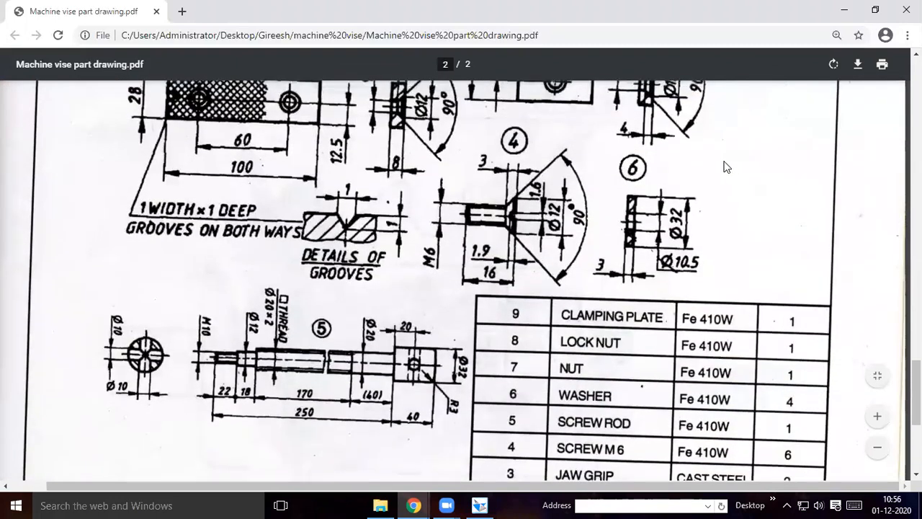
pyautogui.scroll(5, 730, 137)
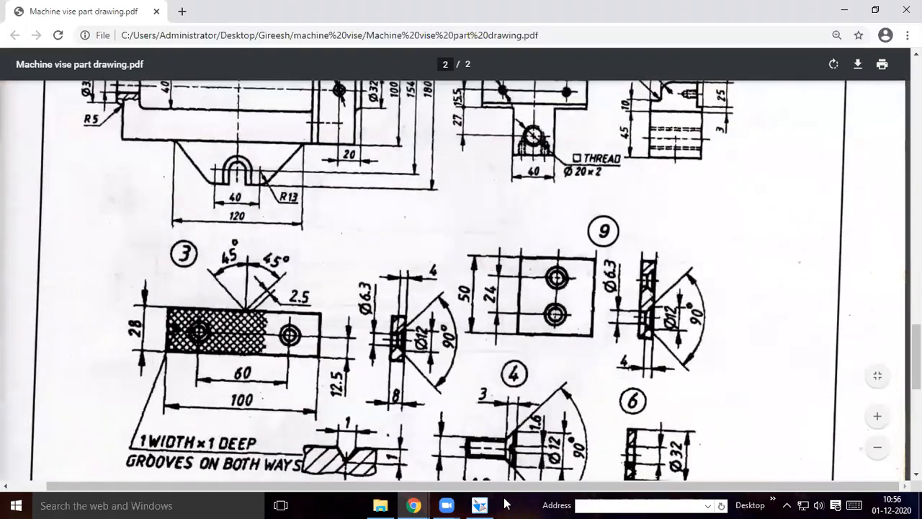
pyautogui.scroll(5, 760, 399)
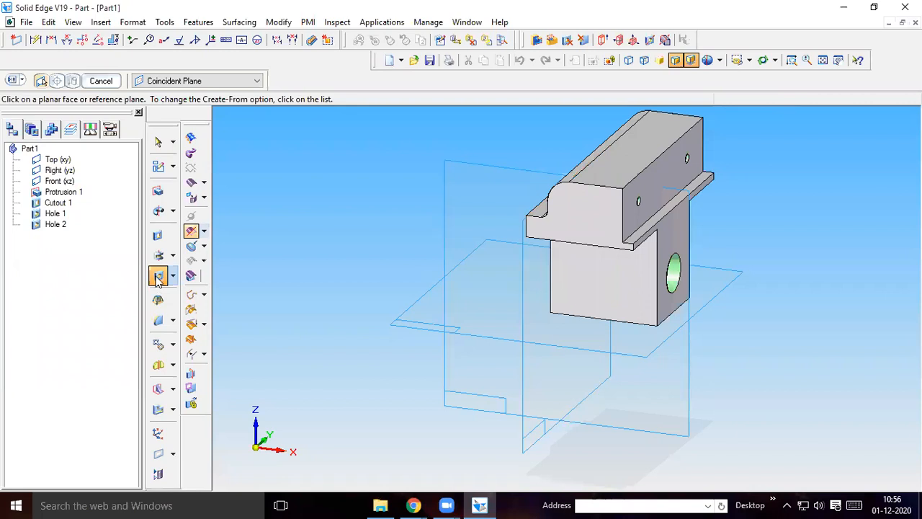
# In Solid Edge, open a hole sketch on the block's underside face and check part 2's bottom hole layout in the part drawing
pyautogui.moveTo(782, 371); pyautogui.dragTo(646, 314, button='middle')
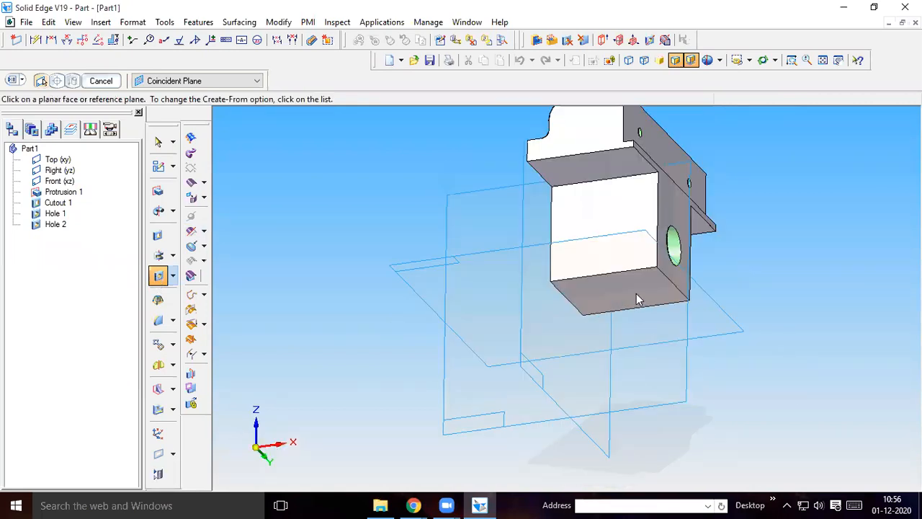
pyautogui.click(636, 295)
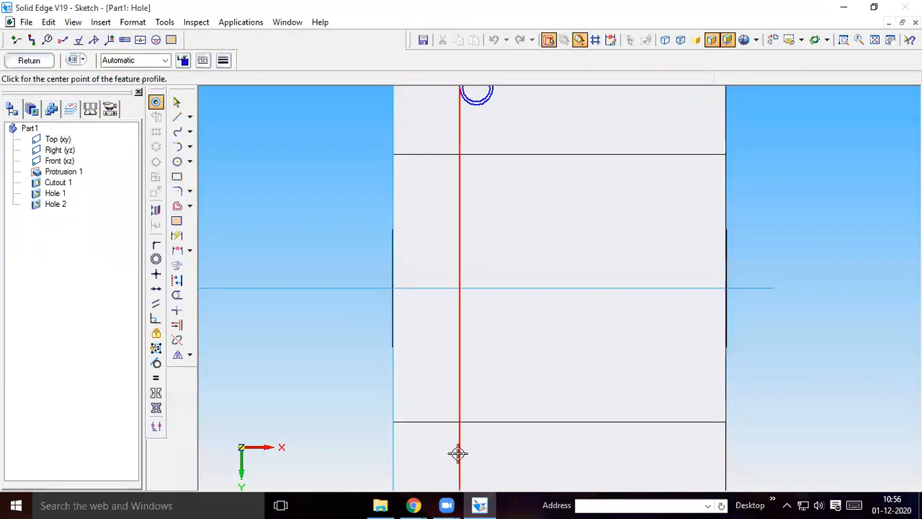
pyautogui.click(576, 383)
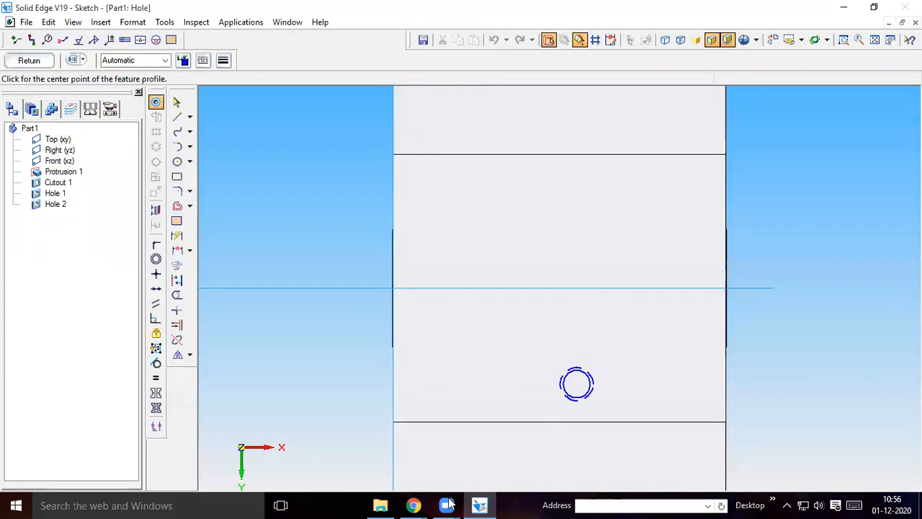
pyautogui.moveTo(415, 504)
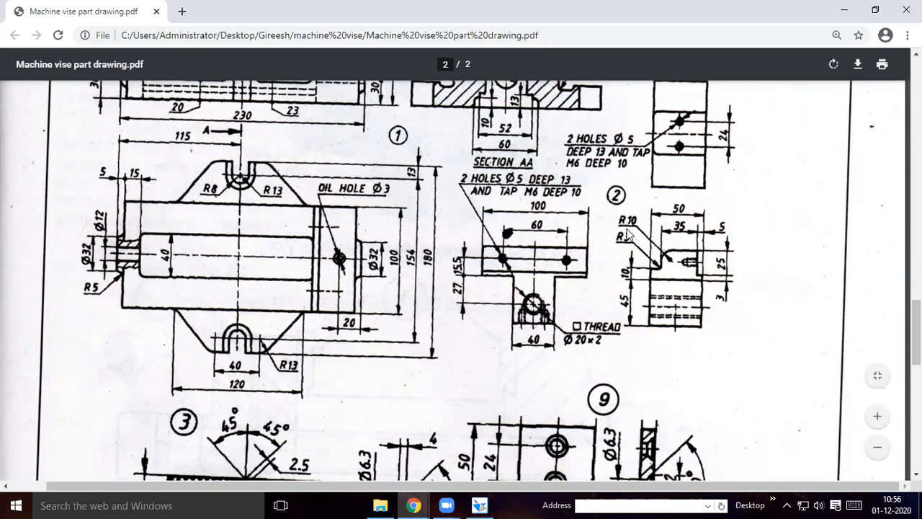
pyautogui.click(479, 505)
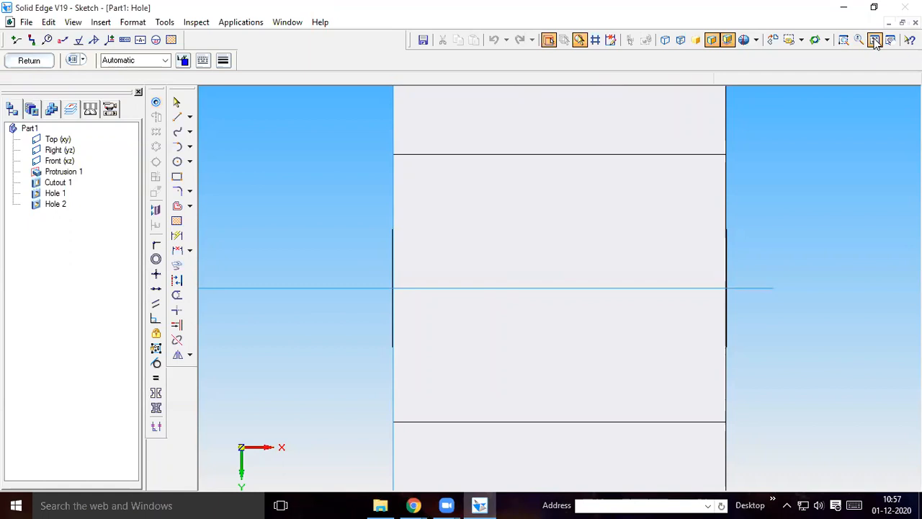
pyautogui.scroll(-3, 711, 278)
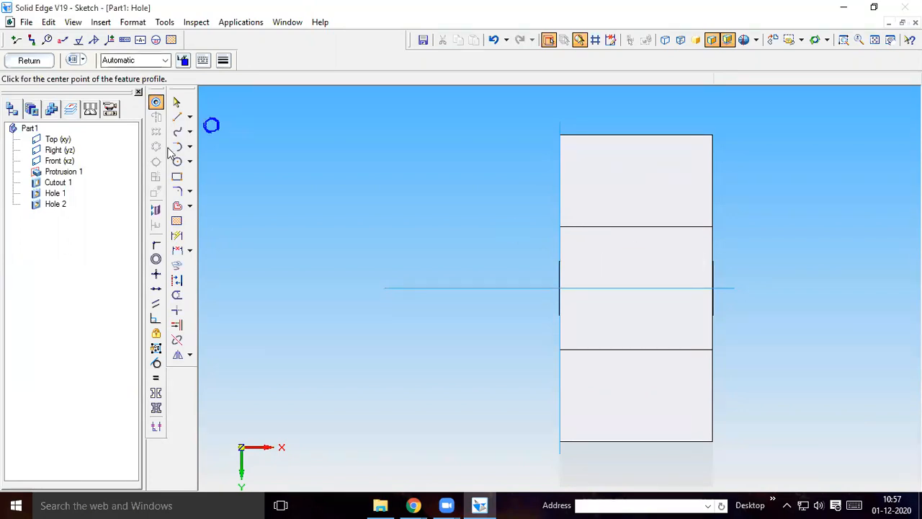
# Check the bottom hole spacing in the drawing, and draw a 38 mm helper line at 90° from the lower outer edge's midpoint
pyautogui.click(178, 119)
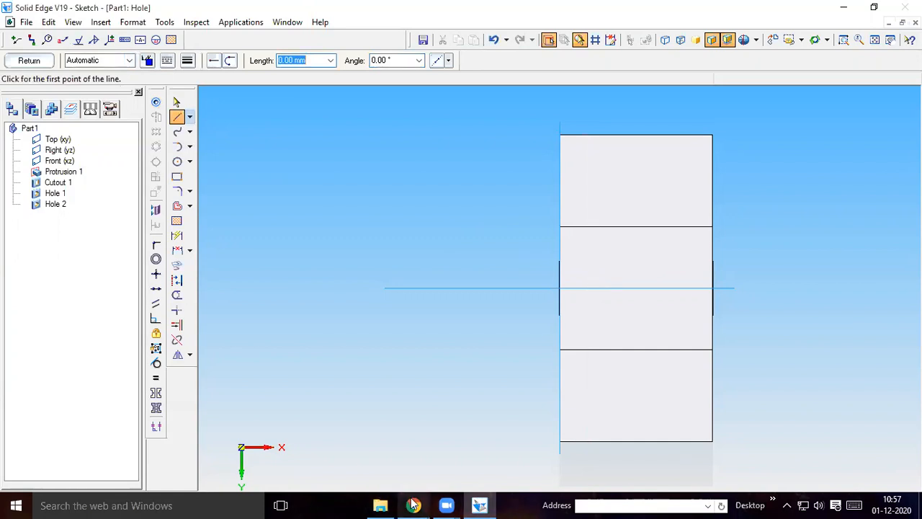
pyautogui.moveTo(413, 505)
pyautogui.click(368, 480)
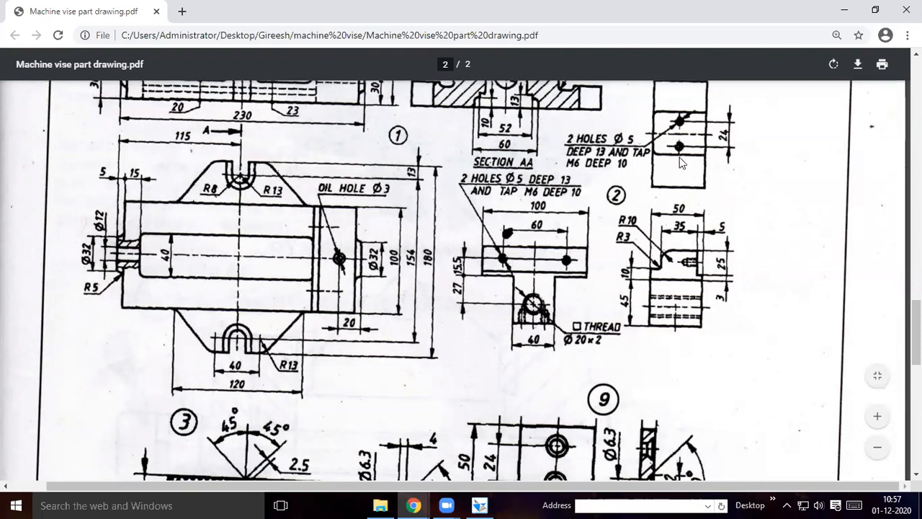
pyautogui.click(470, 504)
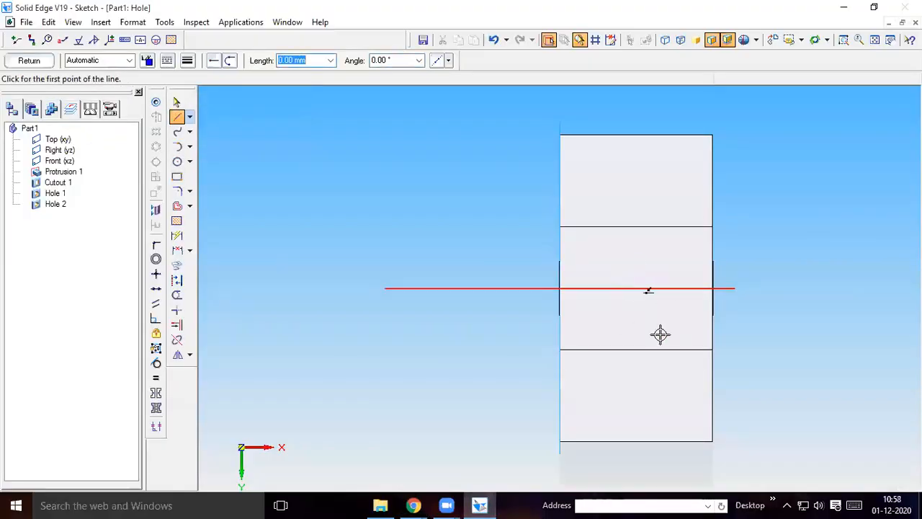
pyautogui.click(638, 442)
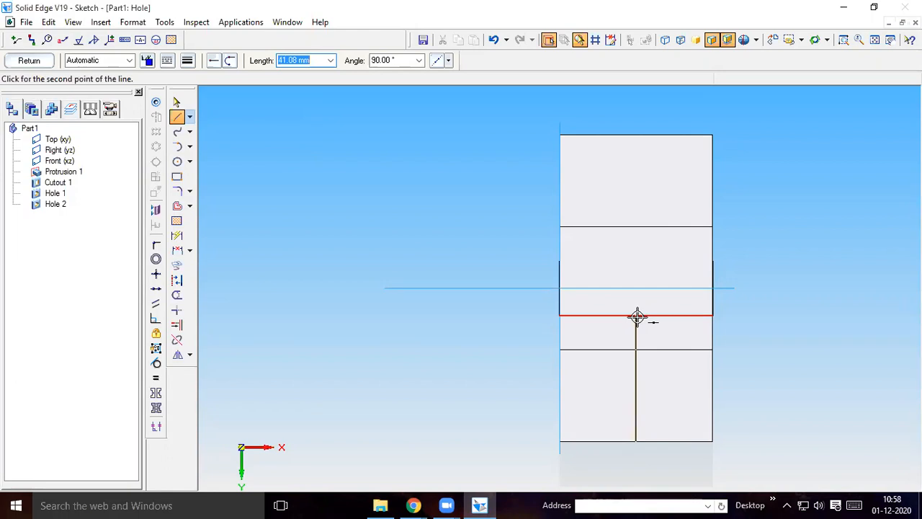
pyautogui.write('38')
pyautogui.press('Tab')
pyautogui.write('90')
pyautogui.press('Return')
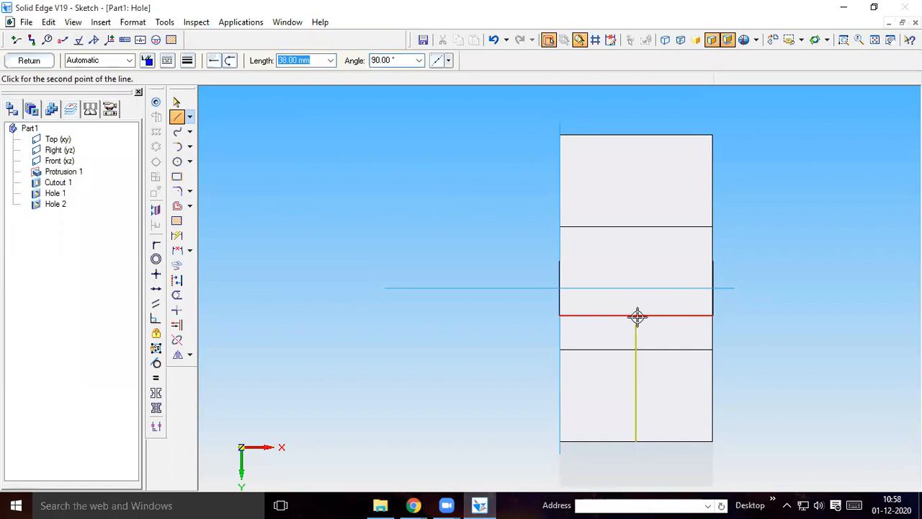
pyautogui.rightClick(763, 302)
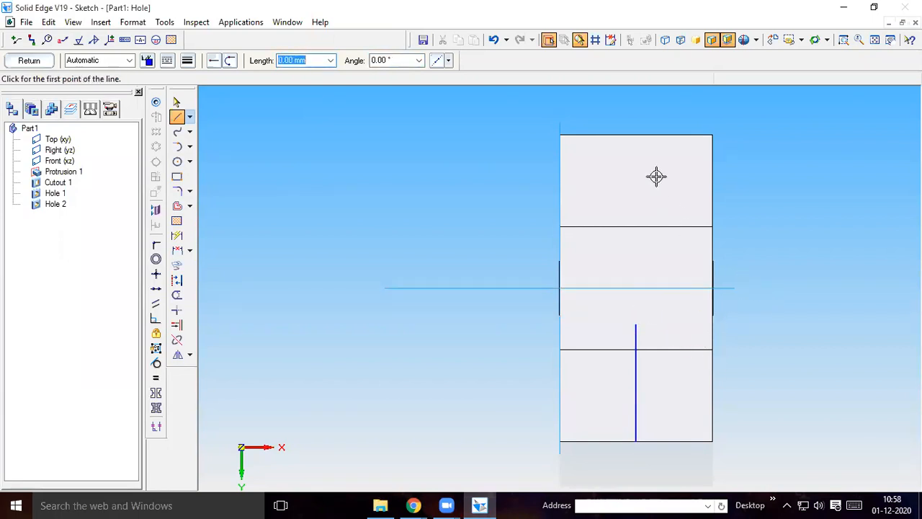
# Draw a second 38 mm helper line at -90° from the midpoint of the upper outer edge
pyautogui.click(636, 134)
pyautogui.write('38')
pyautogui.press('Tab')
pyautogui.write('-')
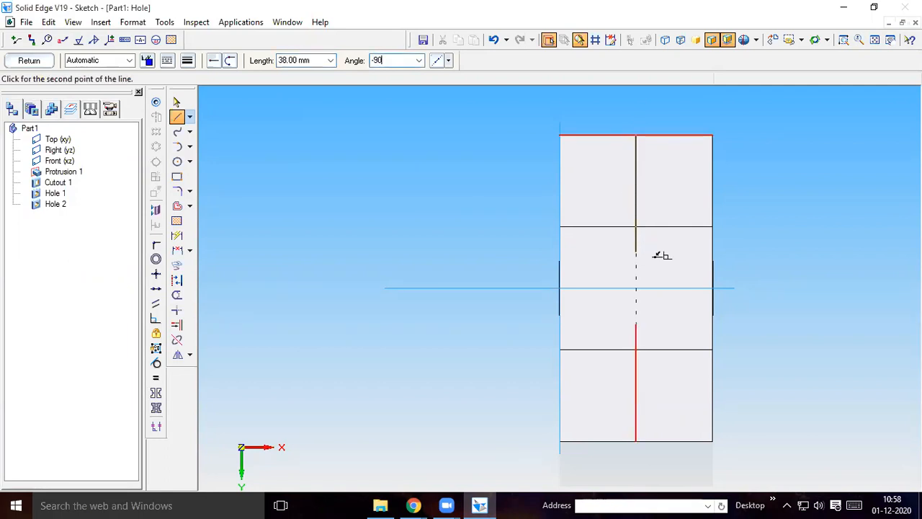
pyautogui.write('90')
pyautogui.press('Return')
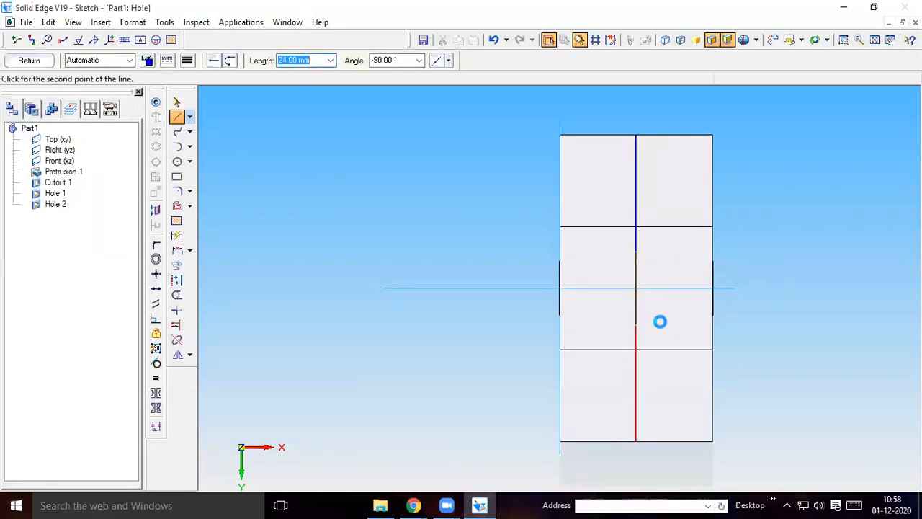
pyautogui.rightClick(793, 257)
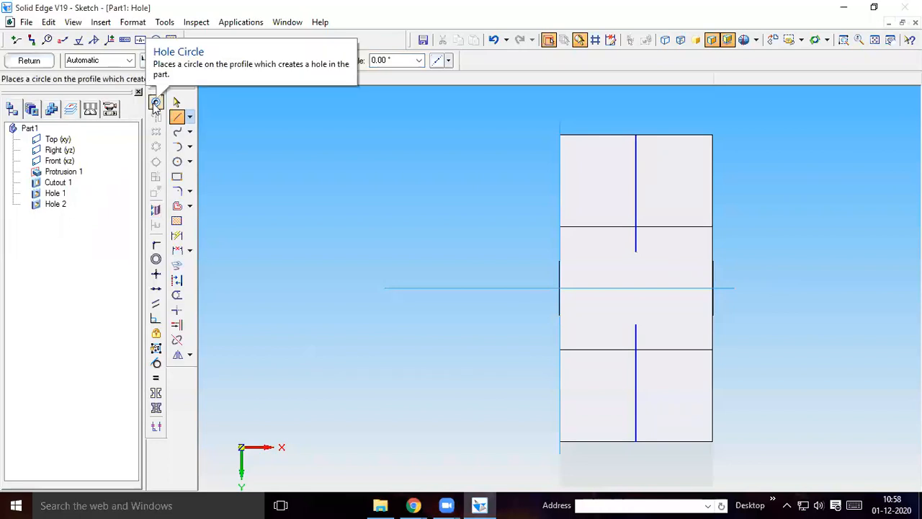
# Place two threaded M5 holes, 13 mm deep with 10 mm thread, at the inner ends of the two helper lines
pyautogui.click(156, 103)
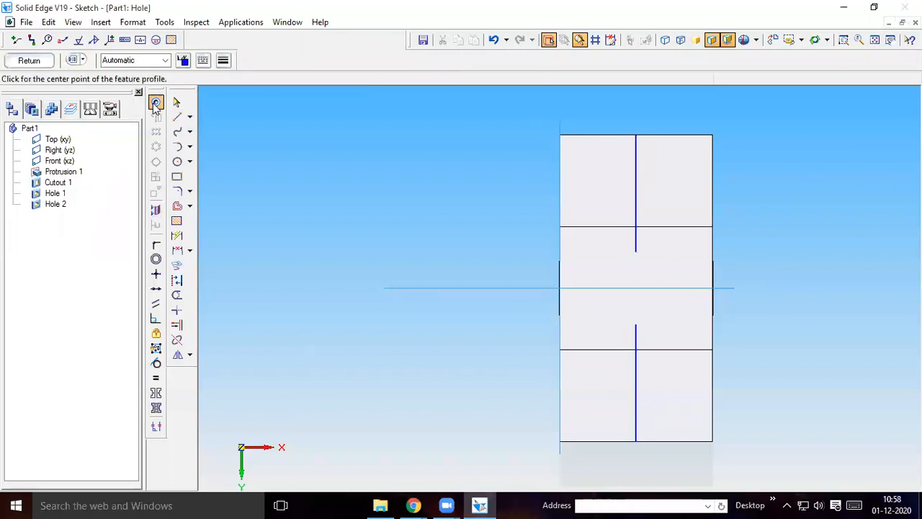
pyautogui.click(73, 60)
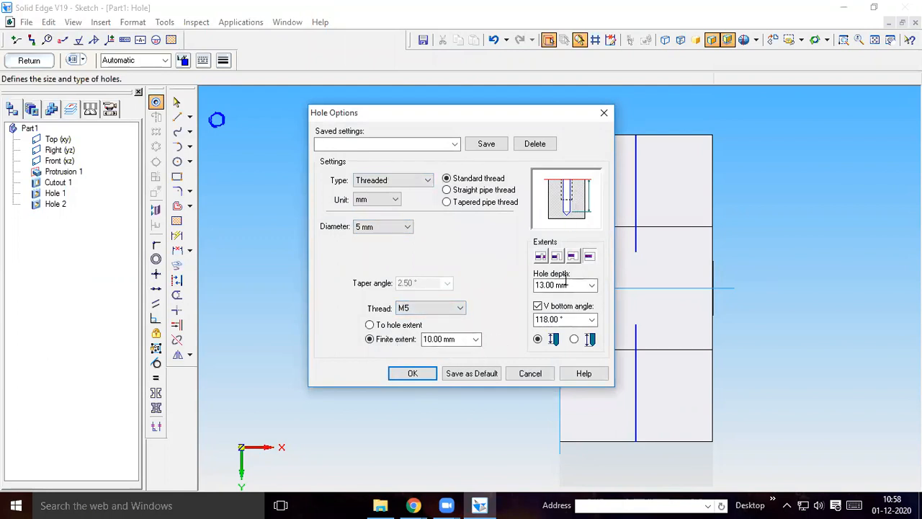
pyautogui.click(418, 374)
pyautogui.click(636, 324)
pyautogui.click(636, 251)
pyautogui.click(176, 101)
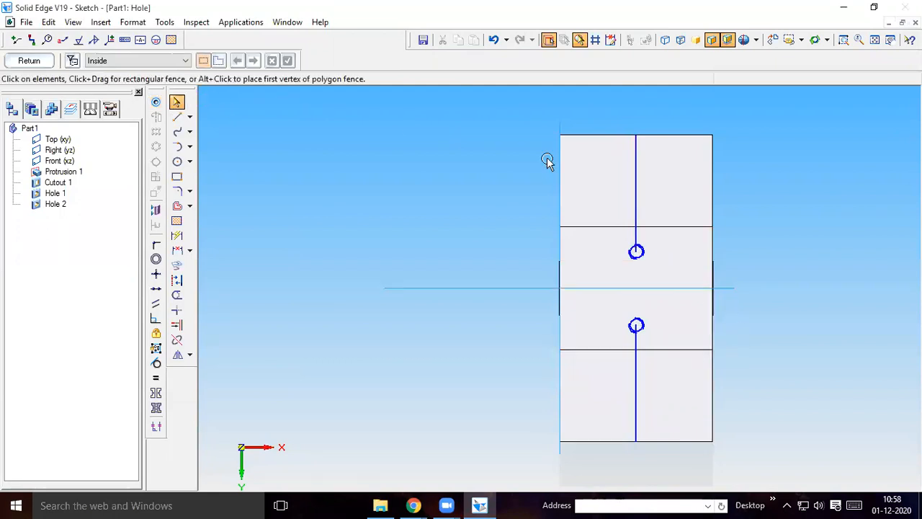
# Delete both helper lines, close the sketch and finish the two tapped holes into the block's underside
pyautogui.click(635, 180)
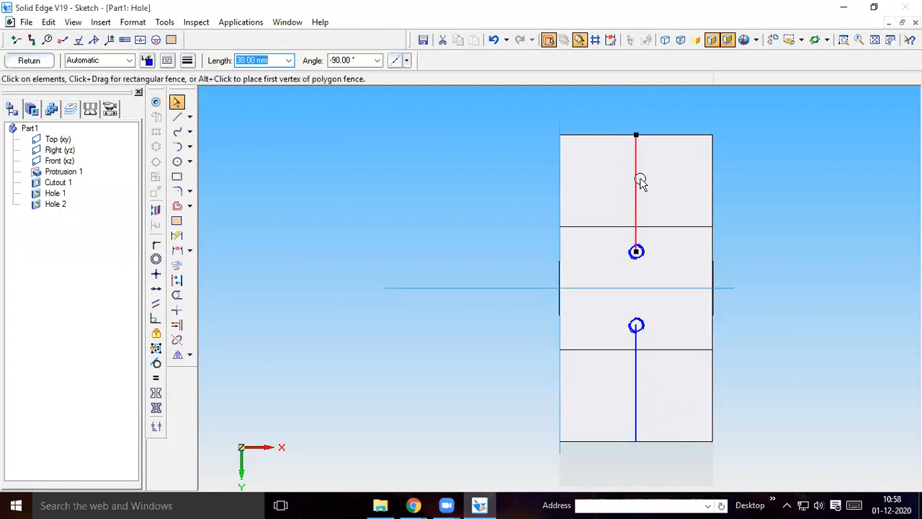
pyautogui.click(663, 249)
pyautogui.click(638, 366)
pyautogui.press('Delete')
pyautogui.click(29, 62)
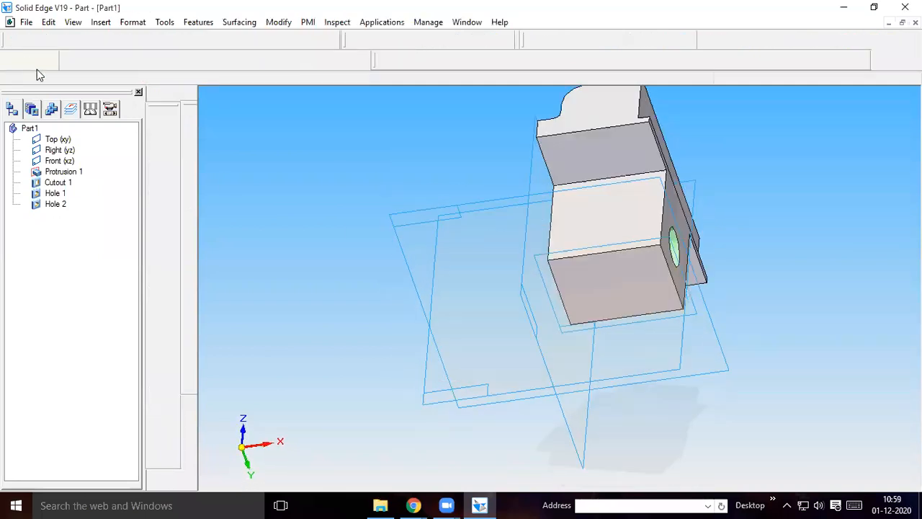
pyautogui.click(394, 209)
pyautogui.click(101, 80)
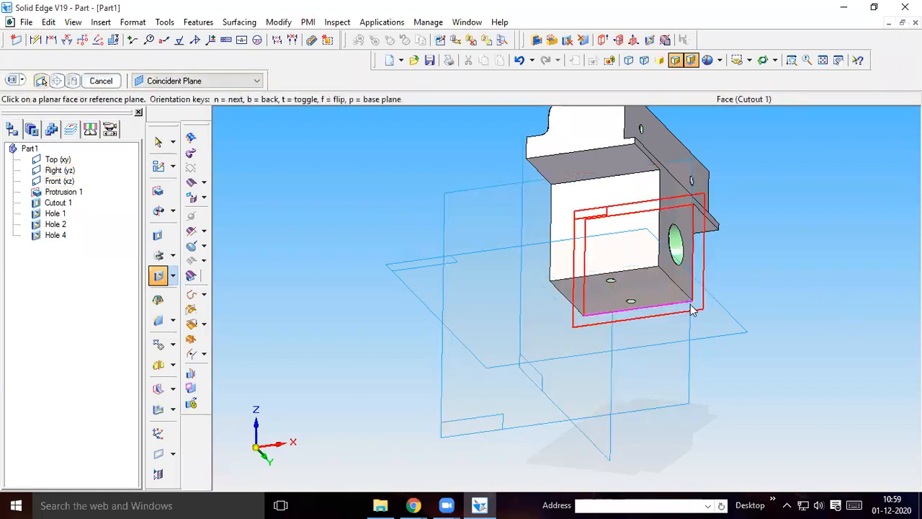
# Orient the model to show its front and top, and compare it with part 2 in the part drawing PDF
pyautogui.click(750, 60)
pyautogui.click(756, 126)
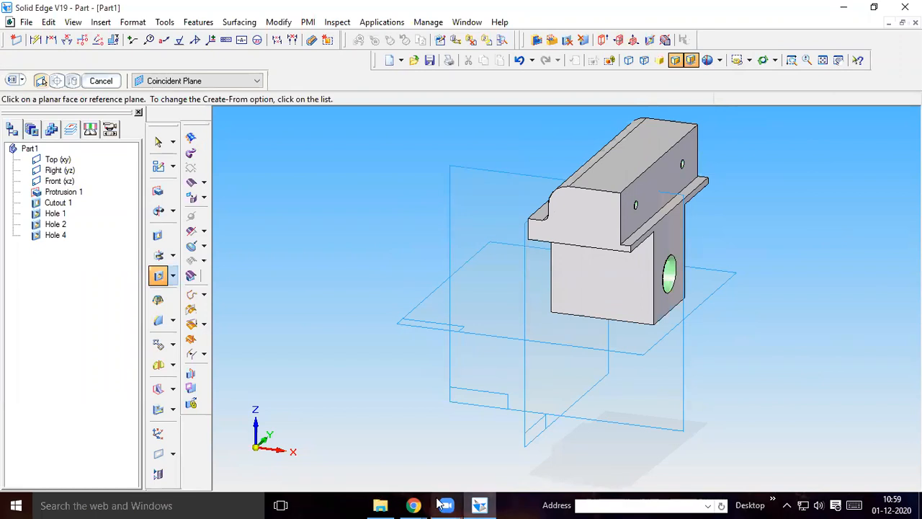
pyautogui.moveTo(413, 504)
pyautogui.click(395, 487)
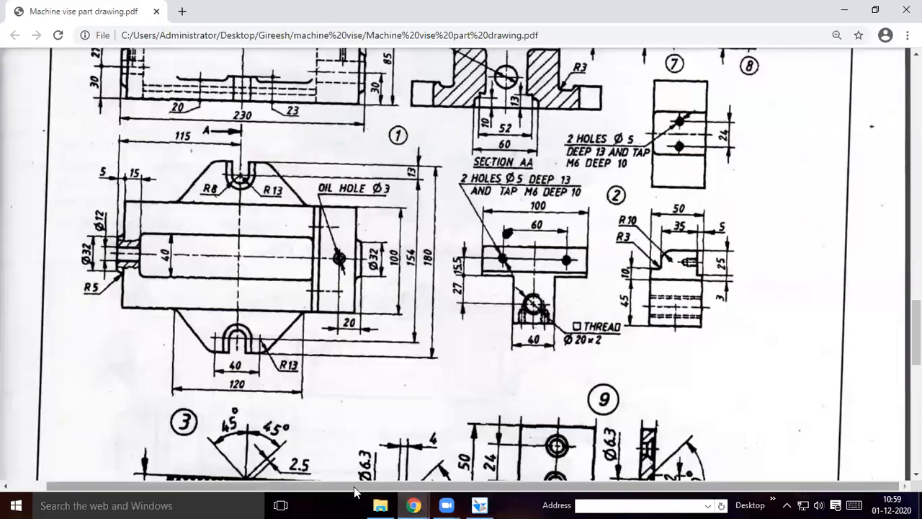
pyautogui.moveTo(480, 504)
pyautogui.click(488, 486)
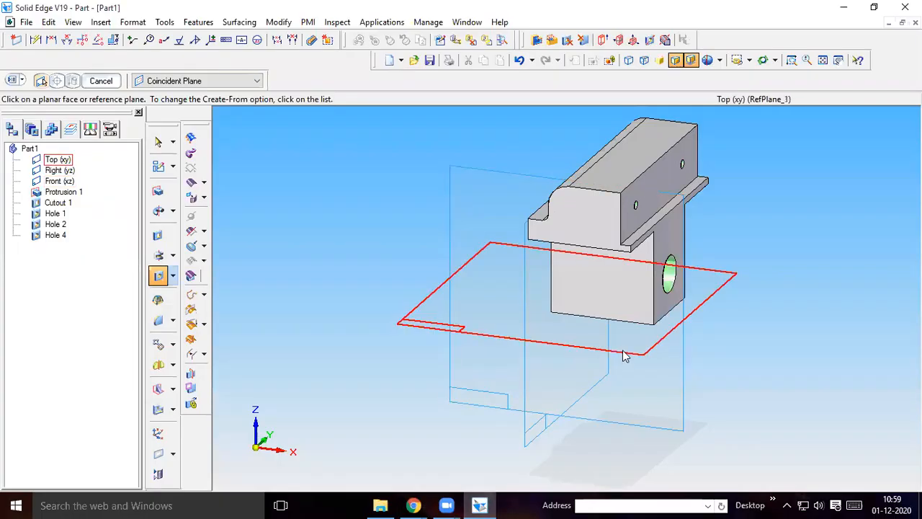
# Save the model as Part2.par in the machine vise folder
pyautogui.click(25, 22)
pyautogui.click(48, 118)
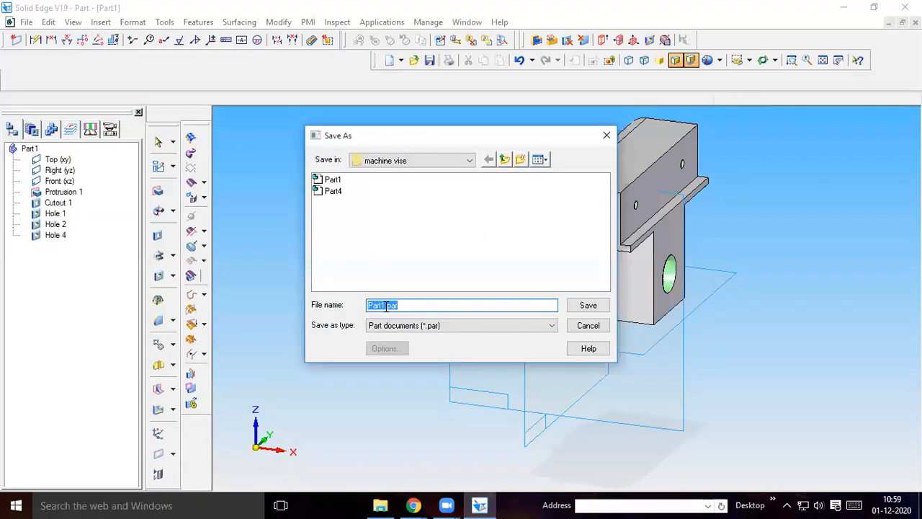
pyautogui.click(385, 305)
pyautogui.press('BackSpace')
pyautogui.write('2')
pyautogui.click(588, 305)
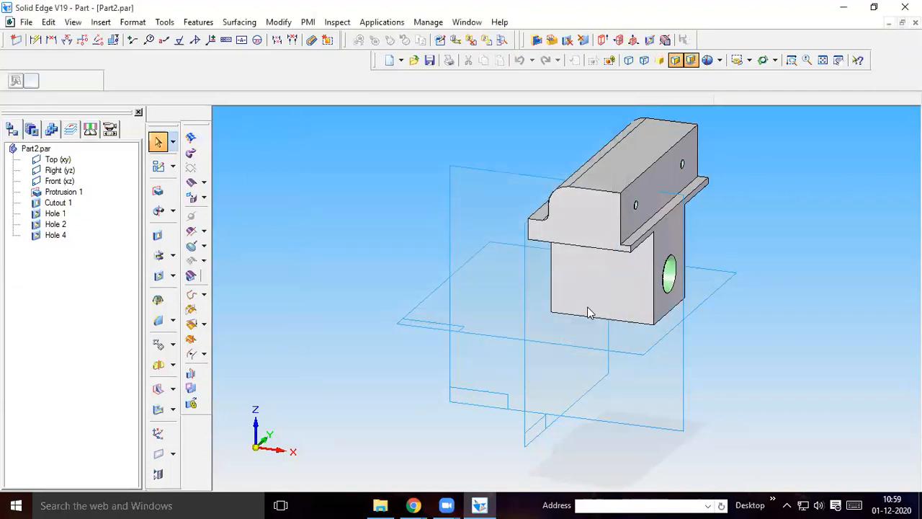
# Start a new part document from the Normal.par template
pyautogui.click(27, 22)
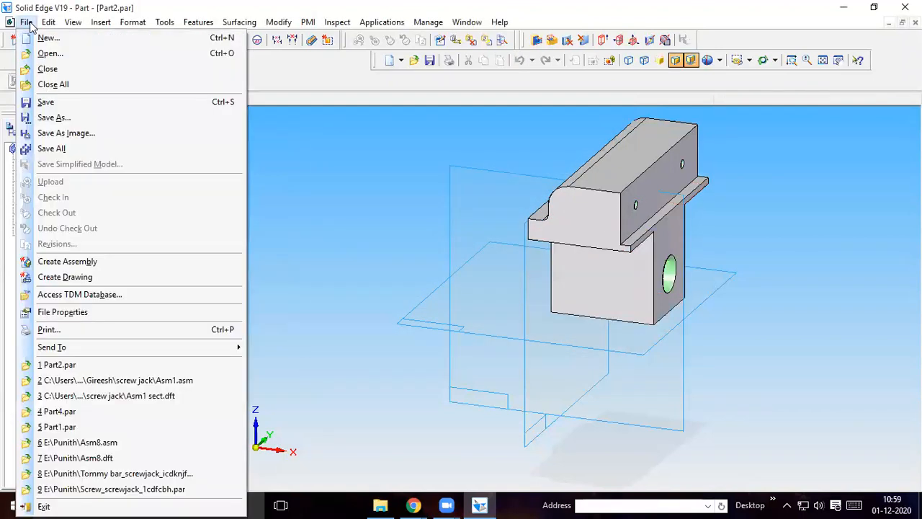
pyautogui.click(48, 38)
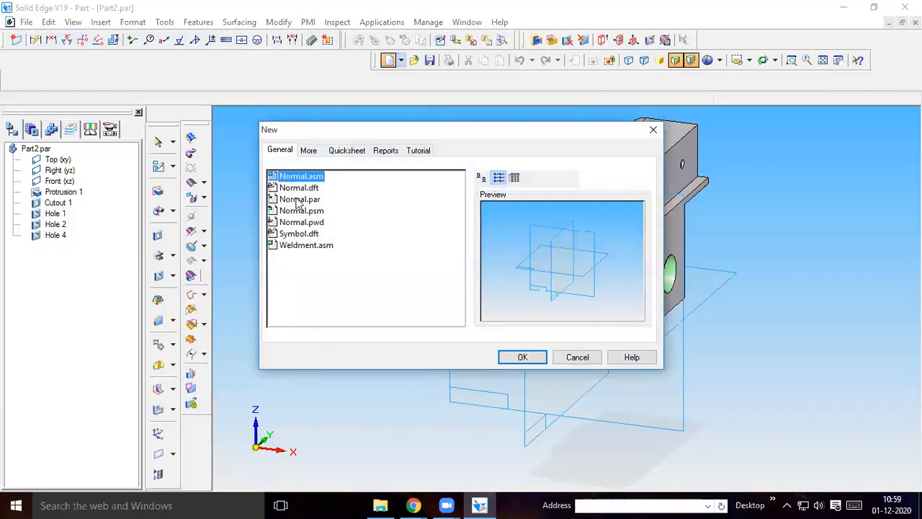
pyautogui.click(298, 202)
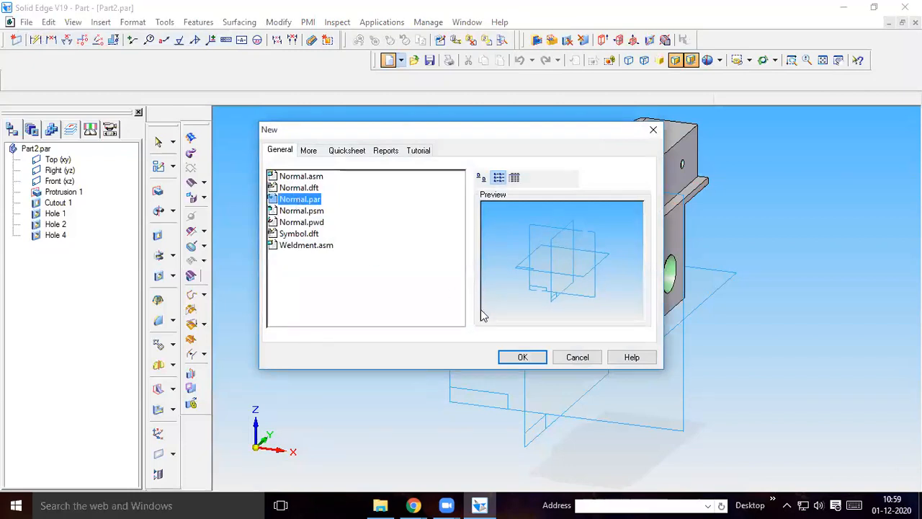
pyautogui.click(523, 357)
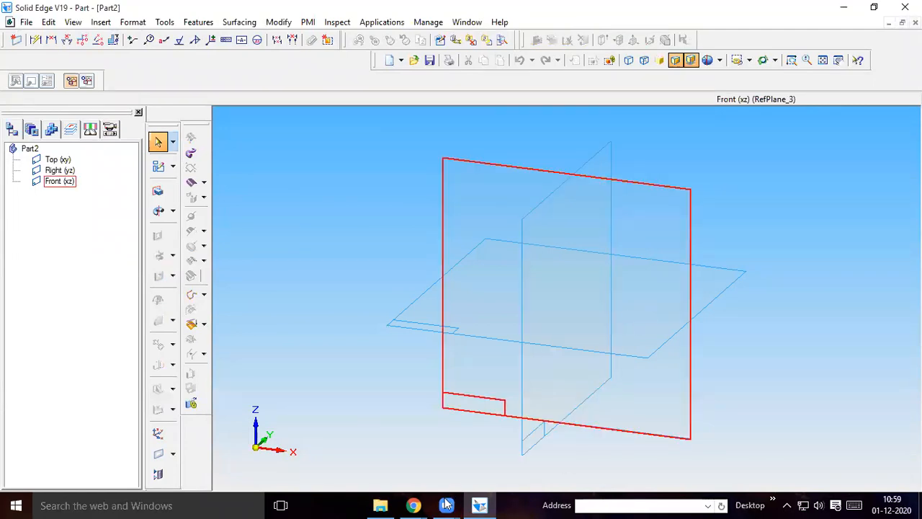
# In the part drawing PDF in Chrome, examine the views of the vise body (part 1) and the grooved plate (part 3)
pyautogui.moveTo(413, 505)
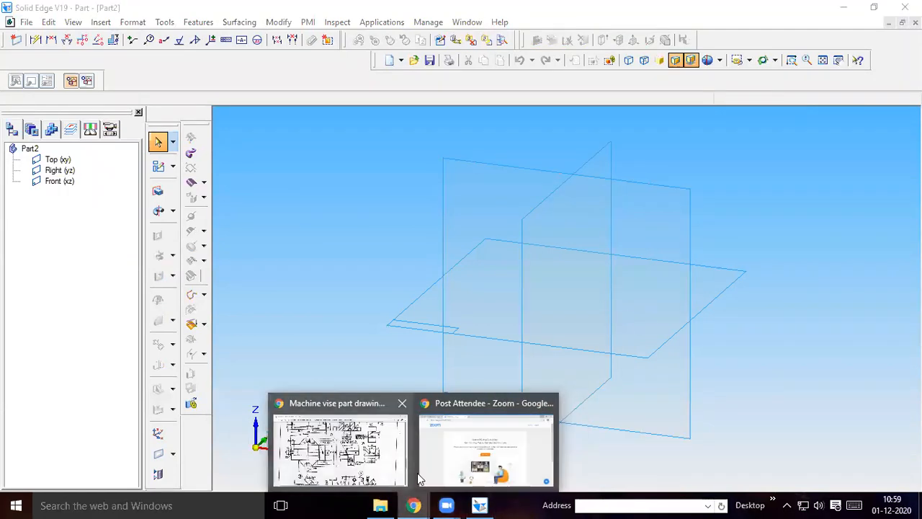
pyautogui.click(328, 461)
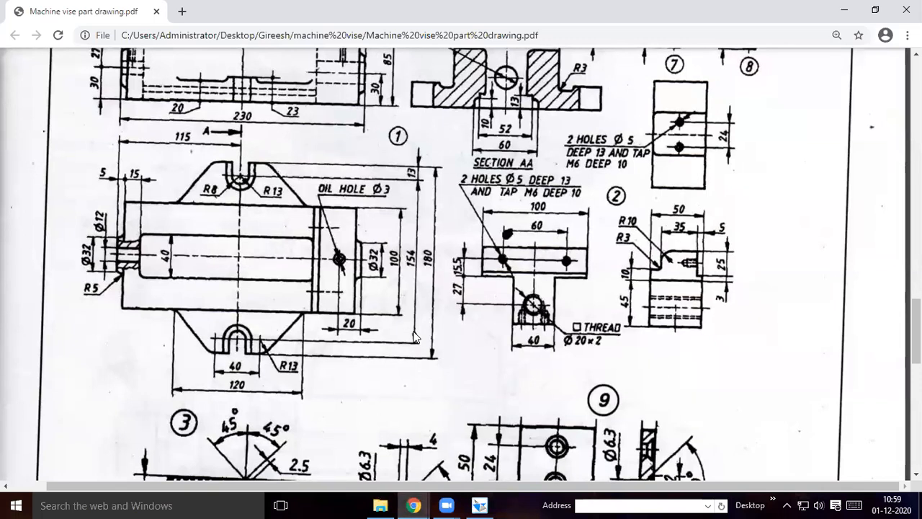
pyautogui.scroll(1, 414, 337)
pyautogui.scroll(1, 414, 337)
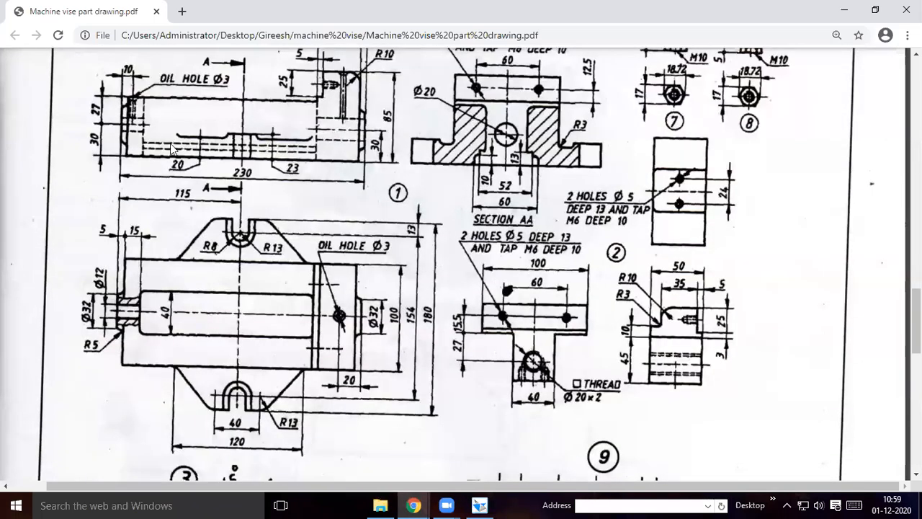
pyautogui.scroll(2, 276, 198)
pyautogui.scroll(3, 270, 205)
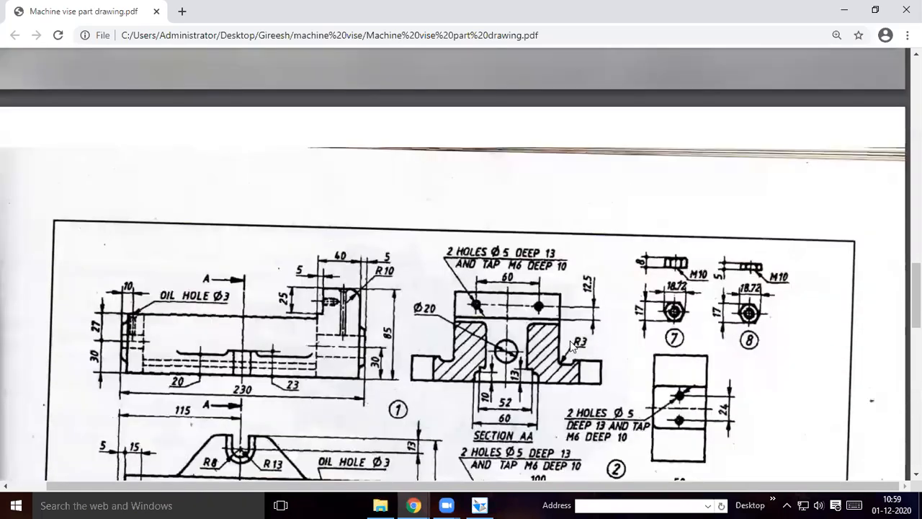
pyautogui.scroll(-3, 248, 307)
pyautogui.scroll(-3, 180, 310)
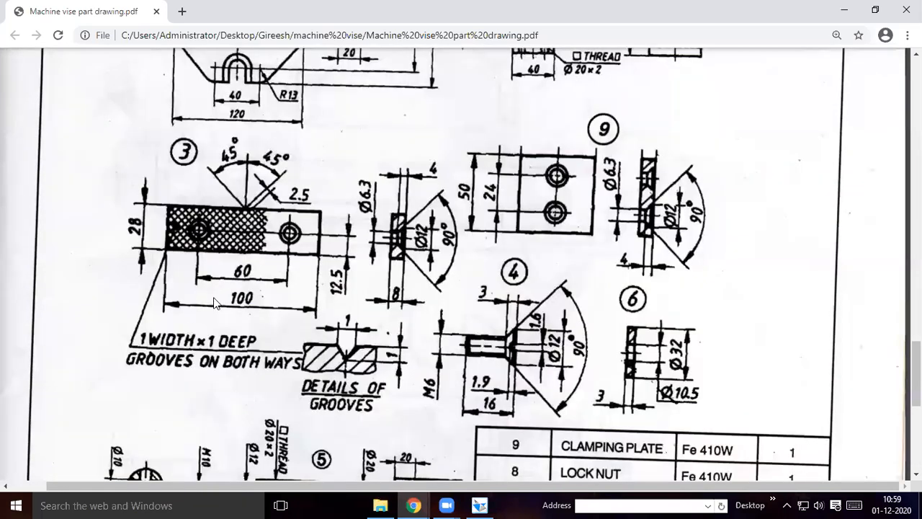
pyautogui.scroll(-3, 258, 292)
pyautogui.scroll(4, 261, 317)
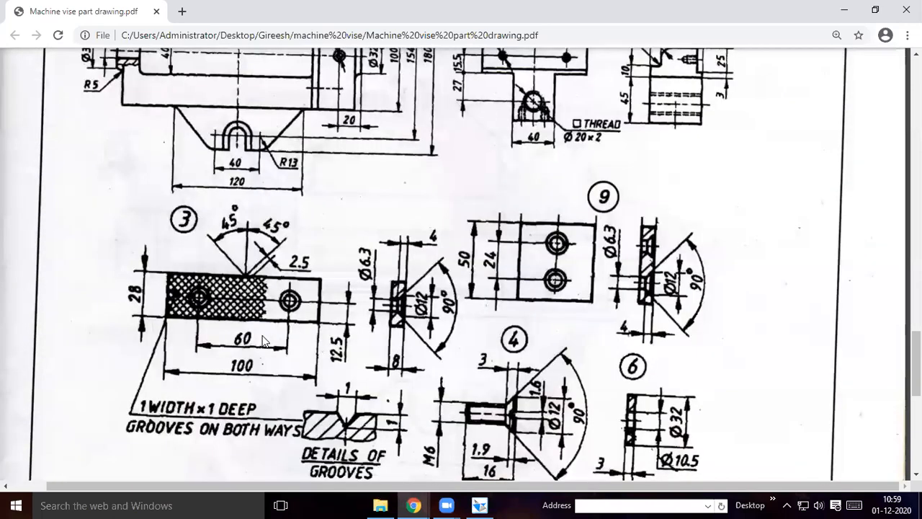
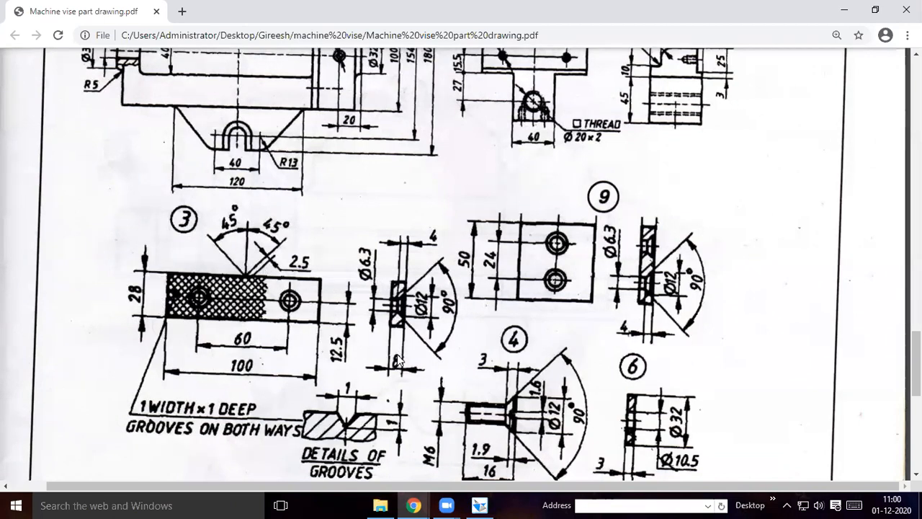
# Switch to Solid Edge and sketch a rectangle 100 mm wide and 28 mm high on the front plane for a protrusion
pyautogui.click(480, 504)
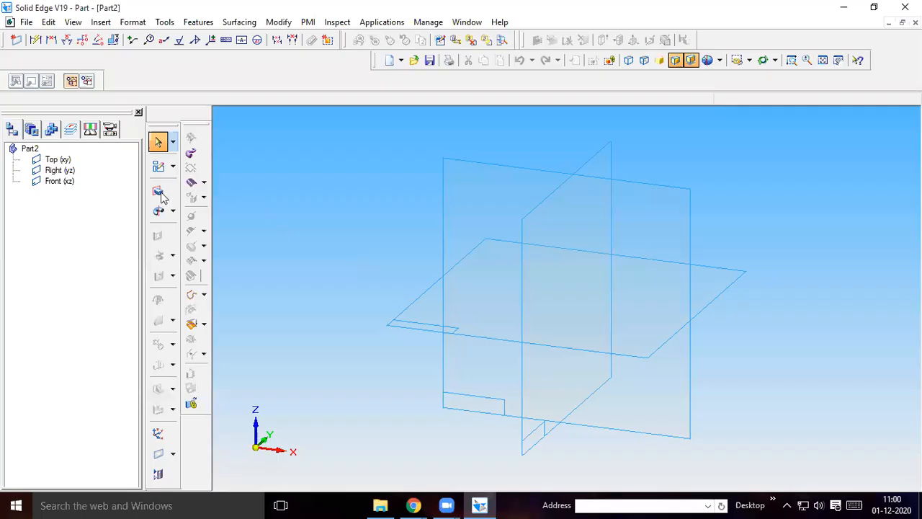
pyautogui.click(159, 192)
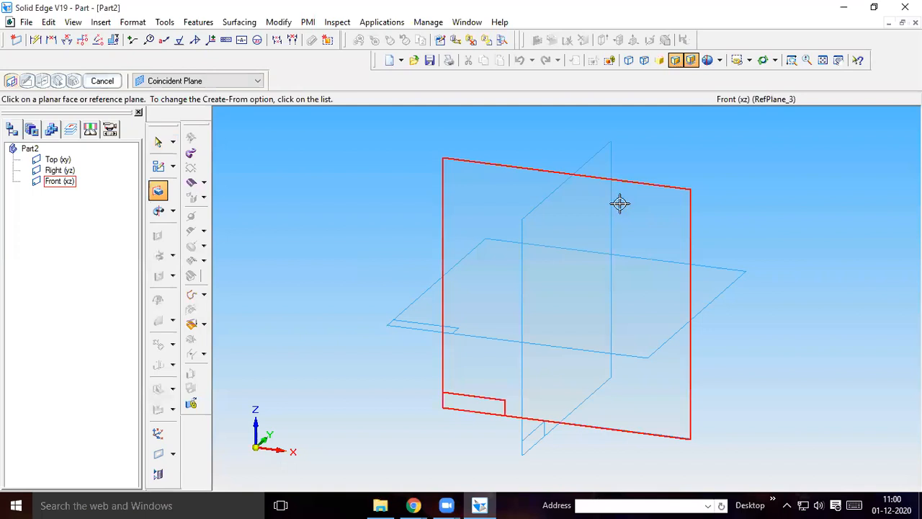
pyautogui.click(620, 204)
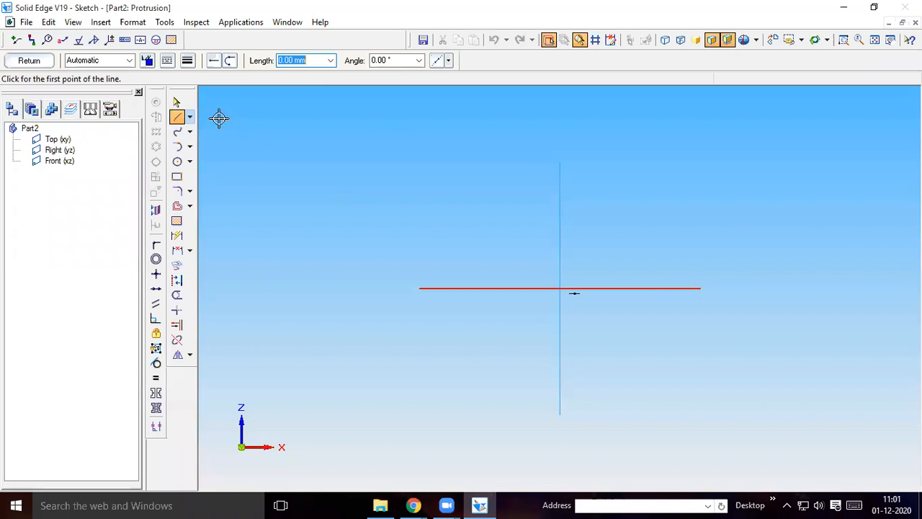
pyautogui.click(177, 176)
pyautogui.click(479, 178)
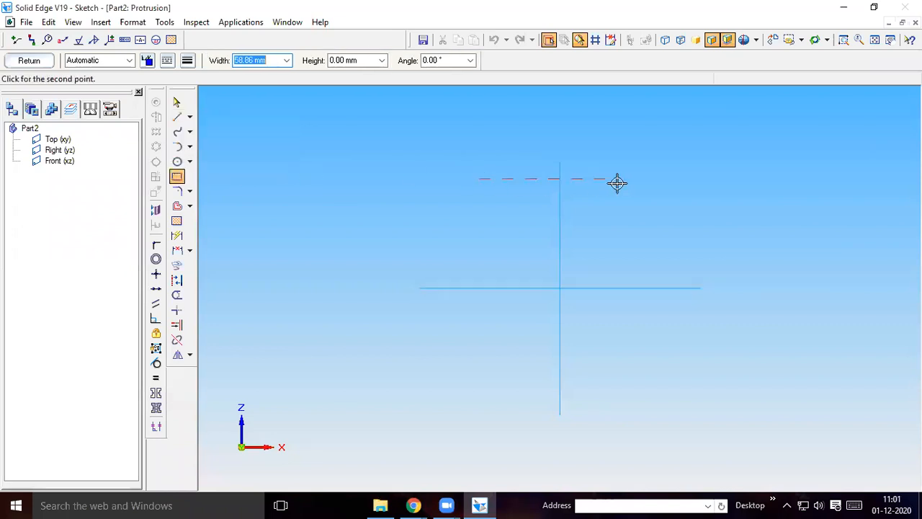
pyautogui.write('100')
pyautogui.press('Tab')
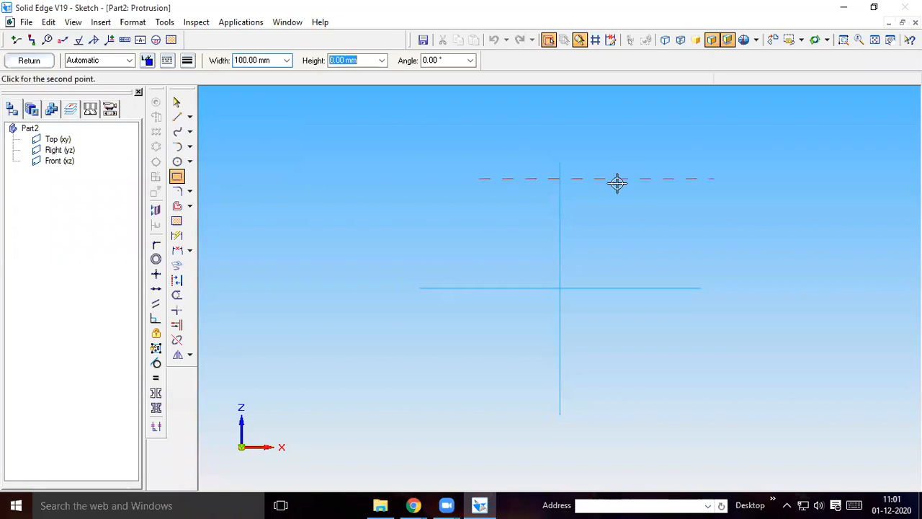
pyautogui.write('28')
pyautogui.click(618, 183)
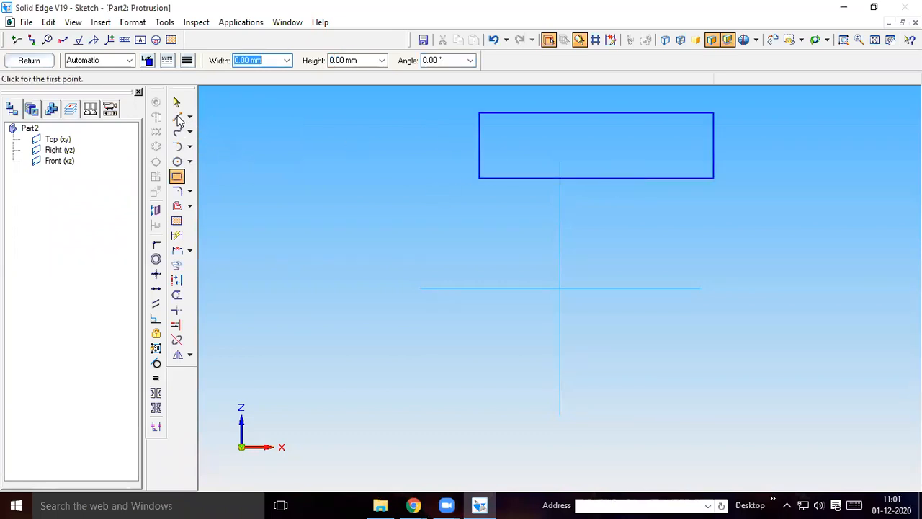
# Draw a horizontal helper line joining the midpoints of the rectangle's two short sides
pyautogui.press('l')
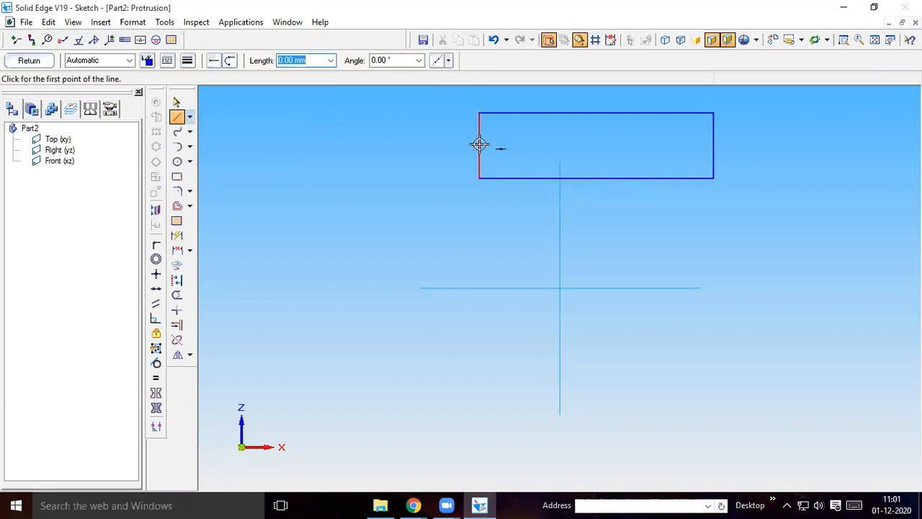
pyautogui.click(479, 145)
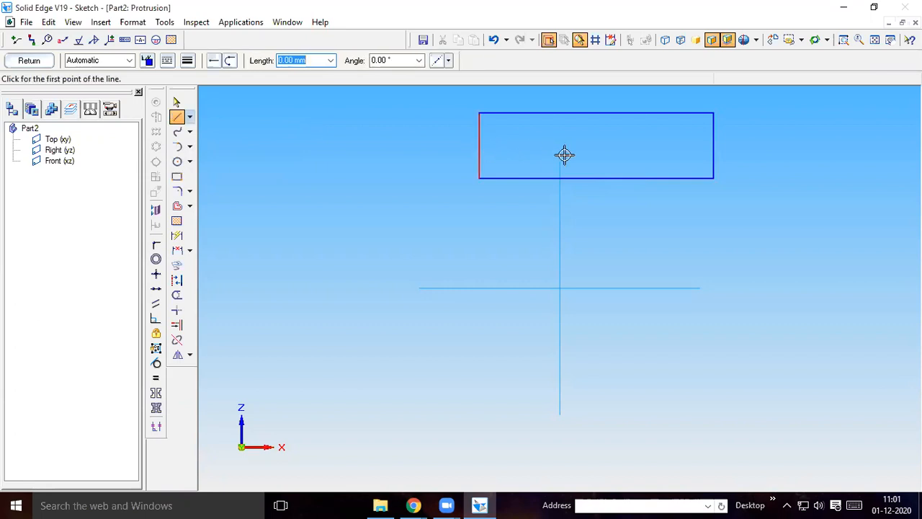
pyautogui.click(713, 145)
pyautogui.rightClick(758, 188)
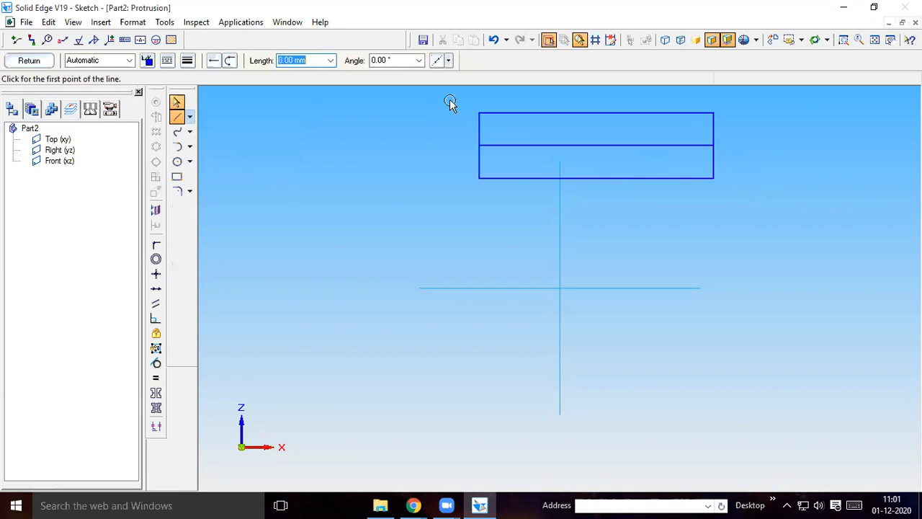
# Move the rectangle and helper line so the line's midpoint lies on the intersection of the reference planes
pyautogui.press('Escape')
pyautogui.moveTo(450, 102); pyautogui.dragTo(727, 198)
pyautogui.moveTo(675, 236); pyautogui.dragTo(717, 184)
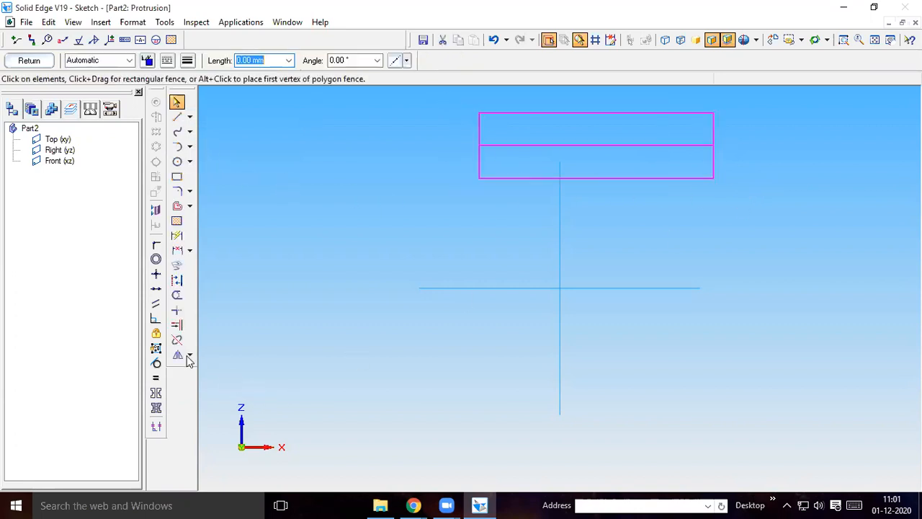
pyautogui.click(190, 354)
pyautogui.click(228, 355)
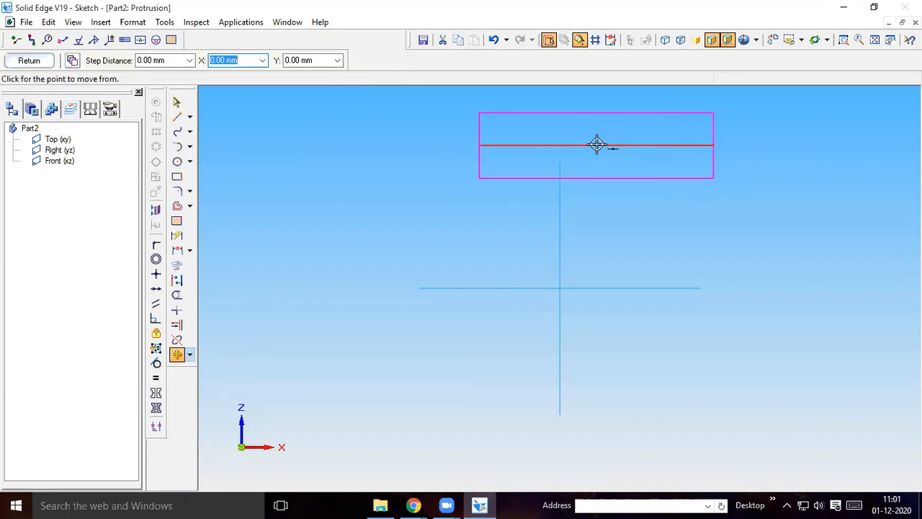
pyautogui.click(597, 145)
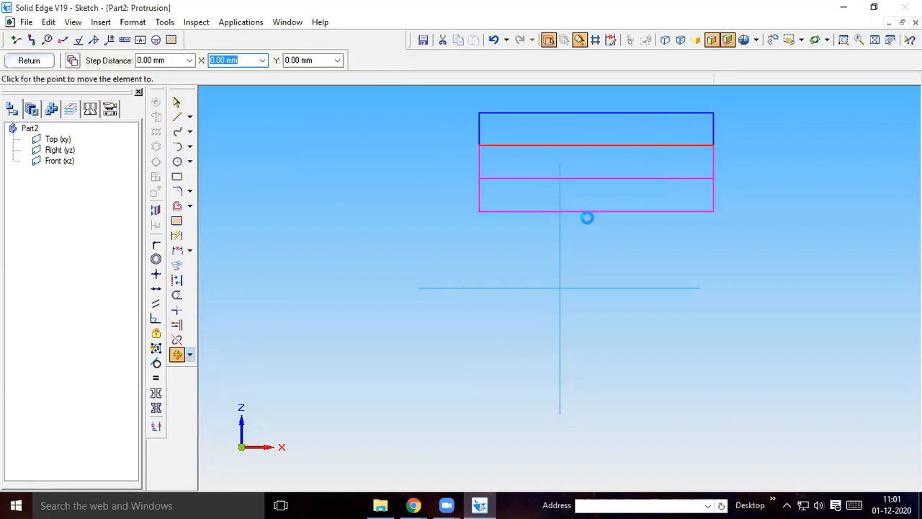
pyautogui.click(559, 288)
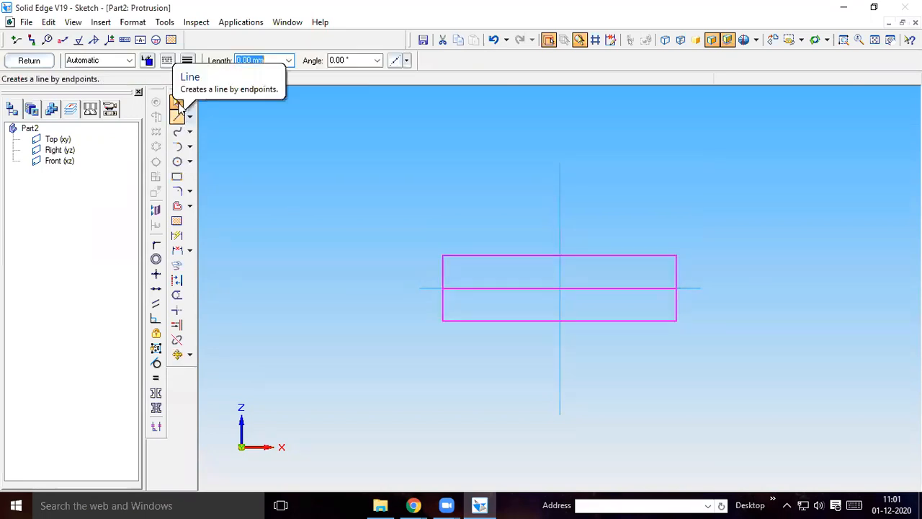
# Delete the helper line and extrude the rectangle 8 mm symmetrically about the front plane
pyautogui.click(611, 289)
pyautogui.press('Delete')
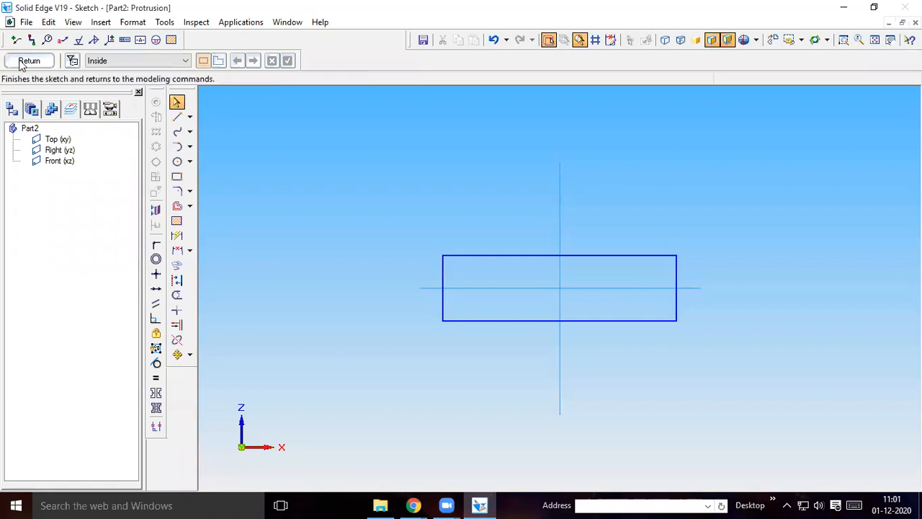
pyautogui.click(29, 61)
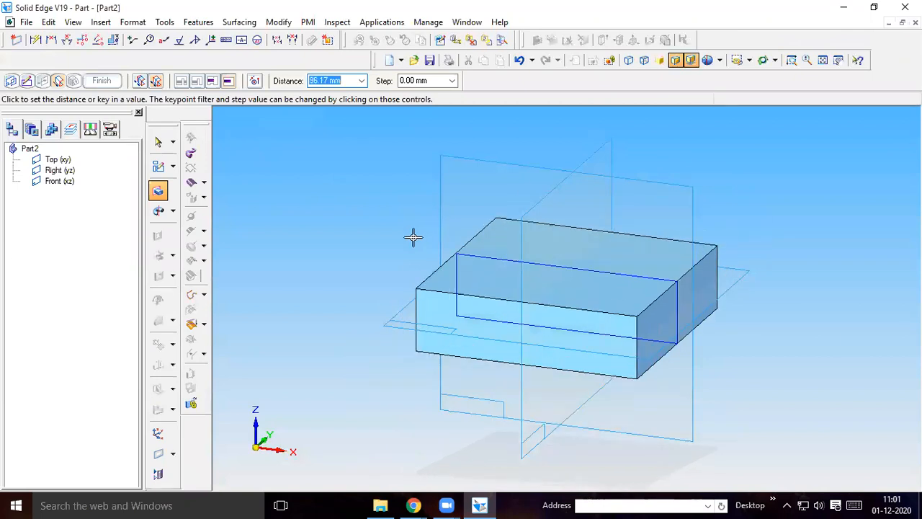
pyautogui.write('8')
pyautogui.press('Return')
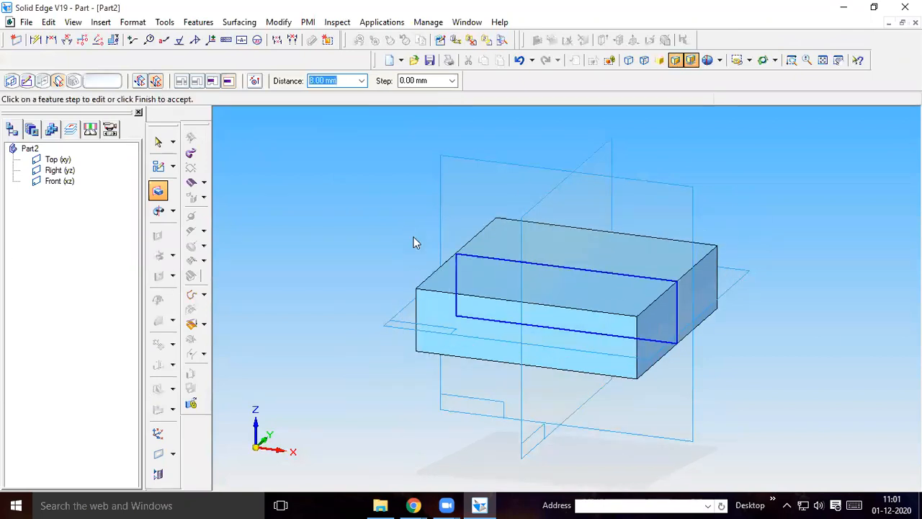
pyautogui.click(102, 81)
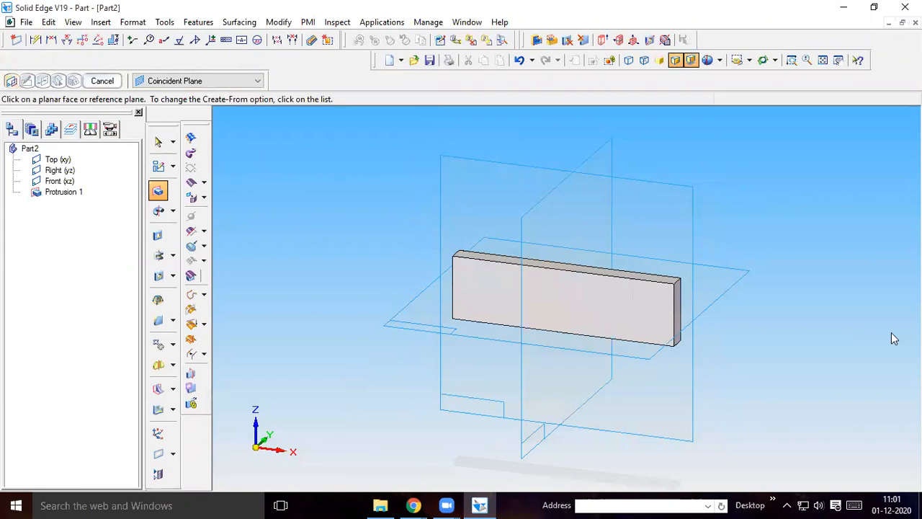
# Start a Hole feature on the large front face of the plate
pyautogui.click(159, 277)
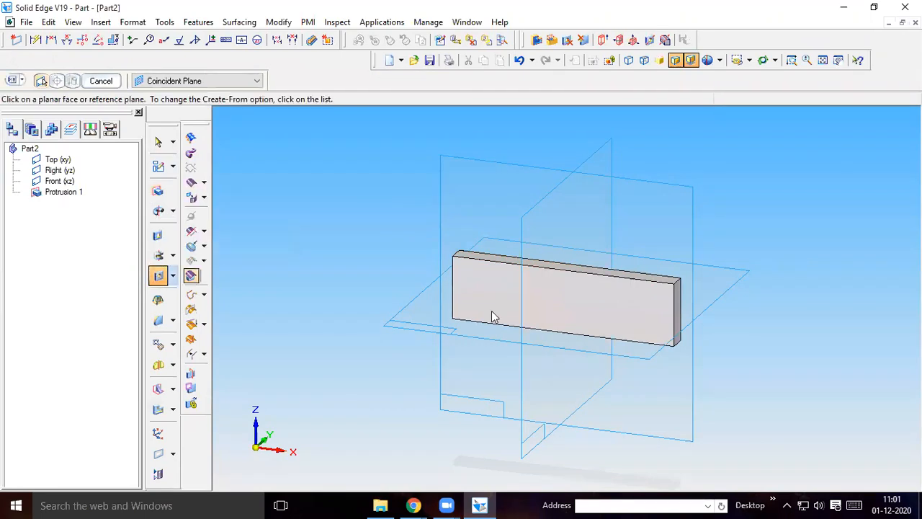
pyautogui.click(660, 308)
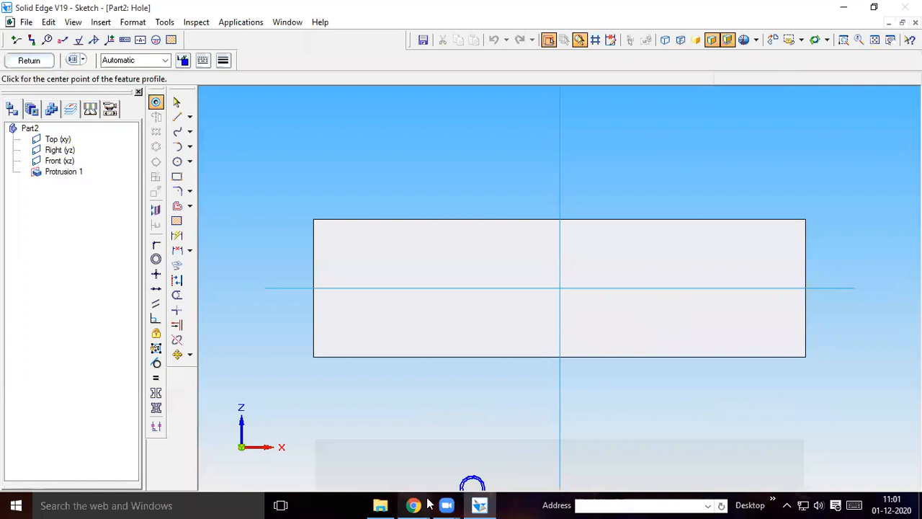
# In the part drawing PDF in Chrome, compare the hole positions of parts 1 and 2 with the grooved plate (part 3)
pyautogui.moveTo(414, 505)
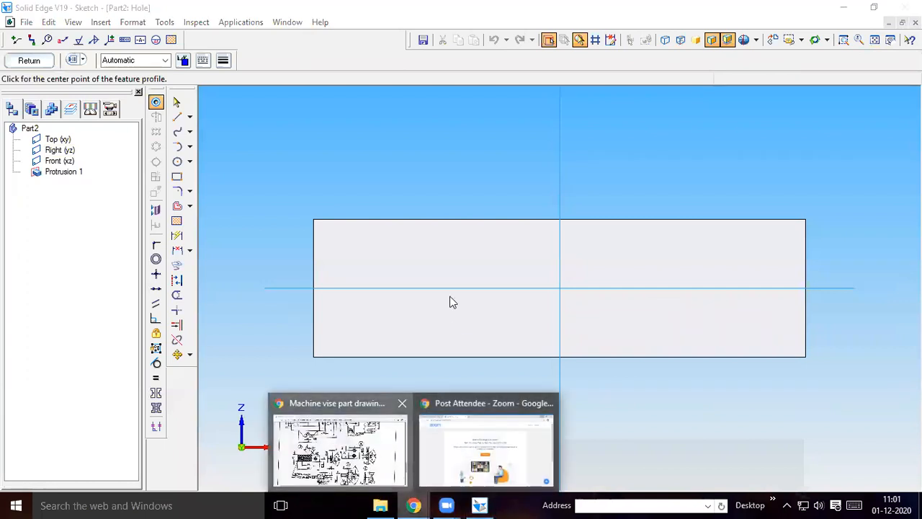
pyautogui.click(380, 450)
pyautogui.scroll(2, 328, 233)
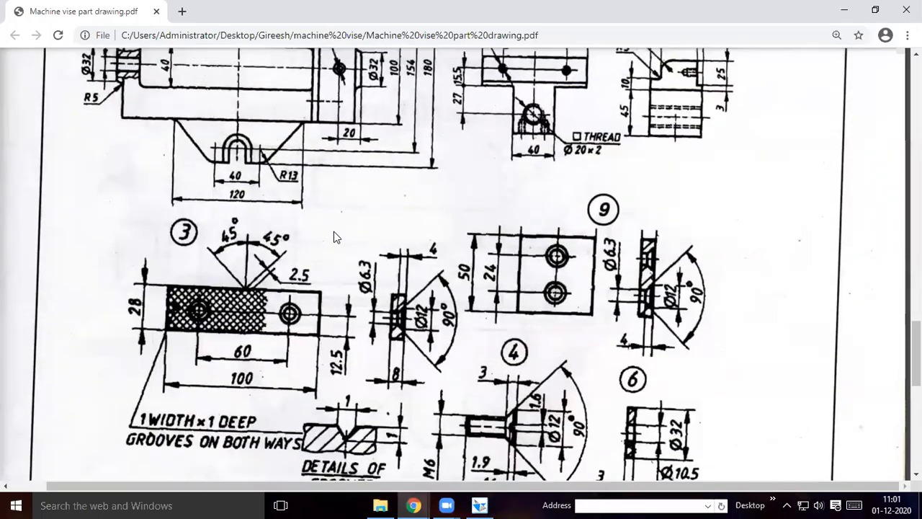
pyautogui.scroll(5, 435, 349)
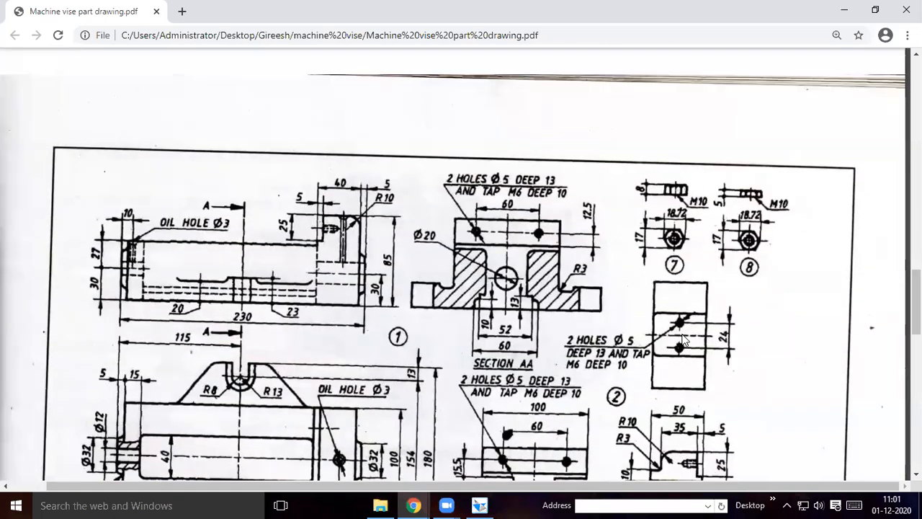
pyautogui.scroll(-3, 581, 268)
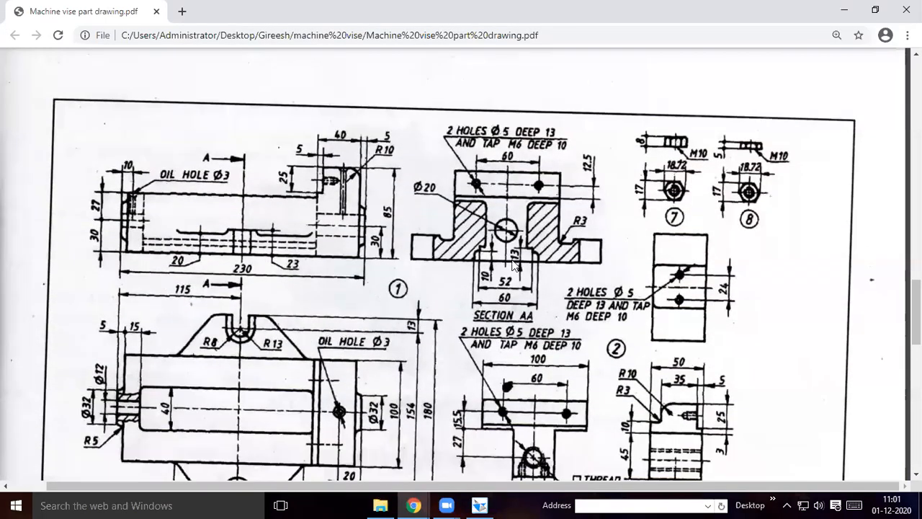
pyautogui.scroll(-2, 569, 266)
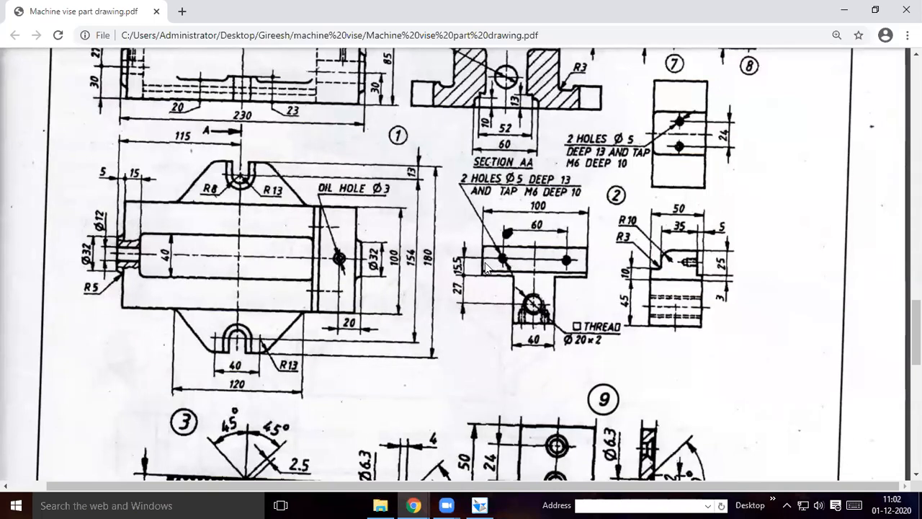
pyautogui.scroll(-1, 428, 300)
pyautogui.scroll(-2, 216, 303)
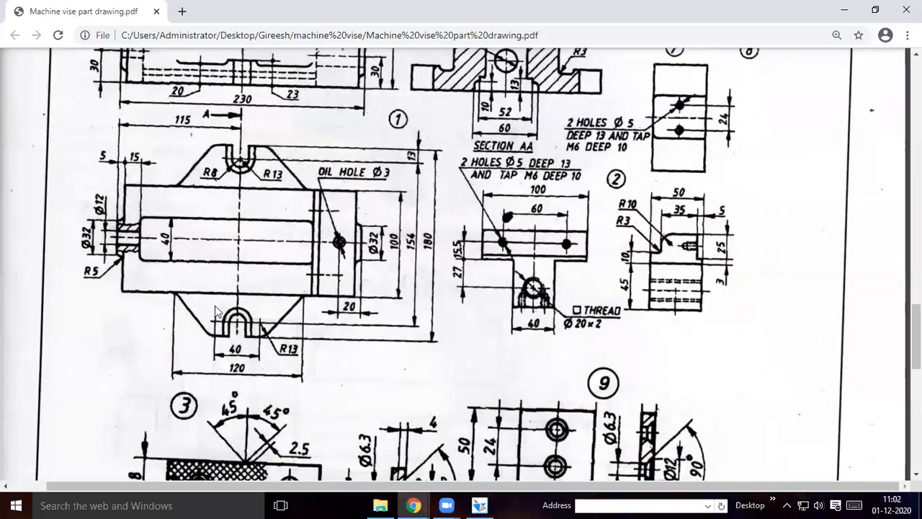
pyautogui.scroll(-5, 272, 311)
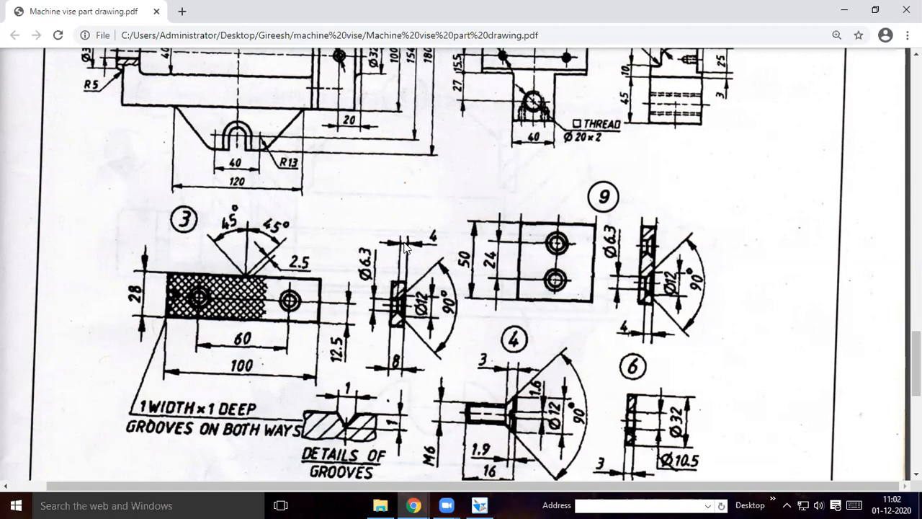
# Back in Solid Edge, draw a 12.5 mm line at 90° from the midpoint of the plate's lower edge
pyautogui.click(479, 506)
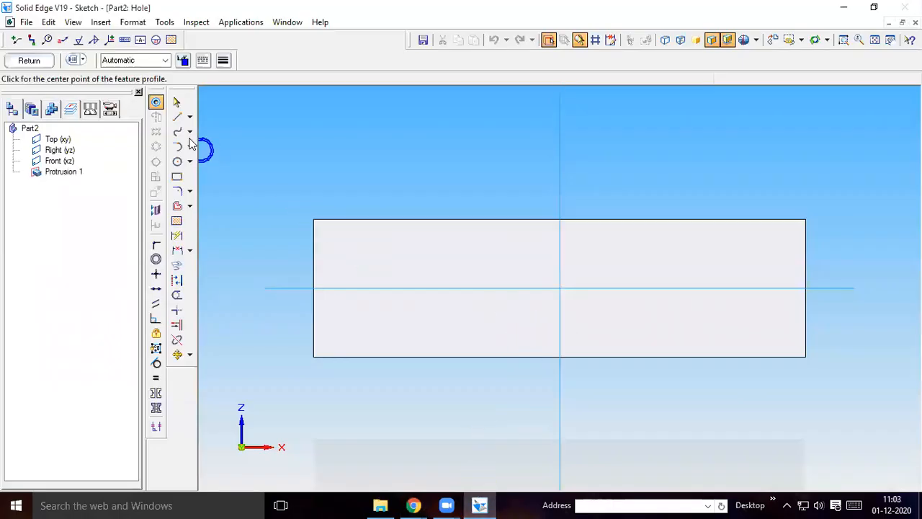
pyautogui.click(178, 117)
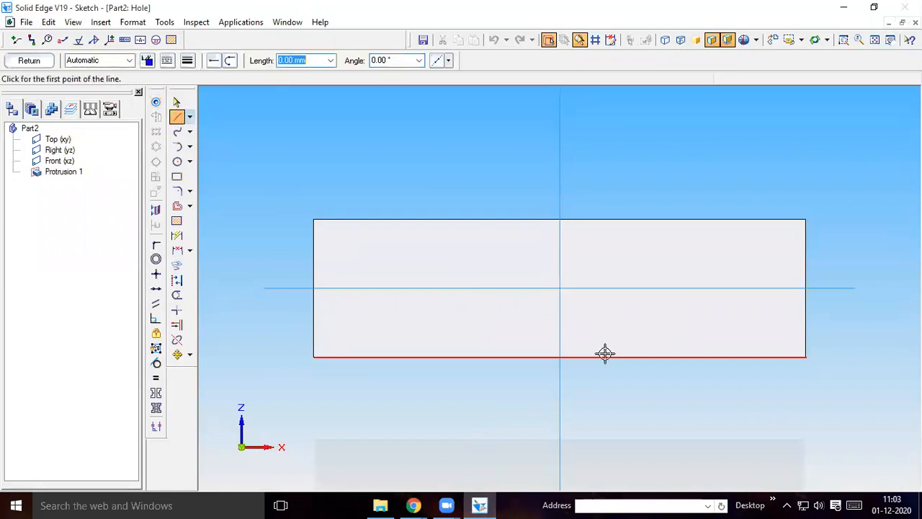
pyautogui.click(559, 356)
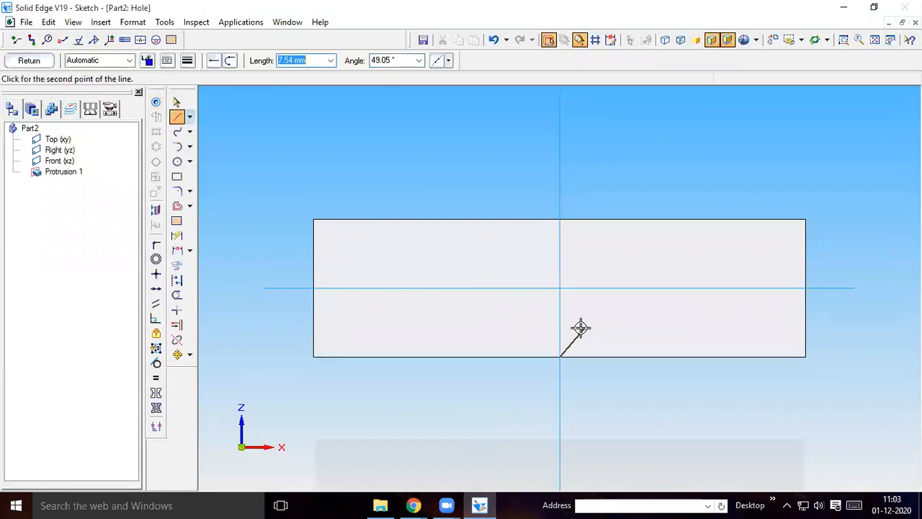
pyautogui.write('12')
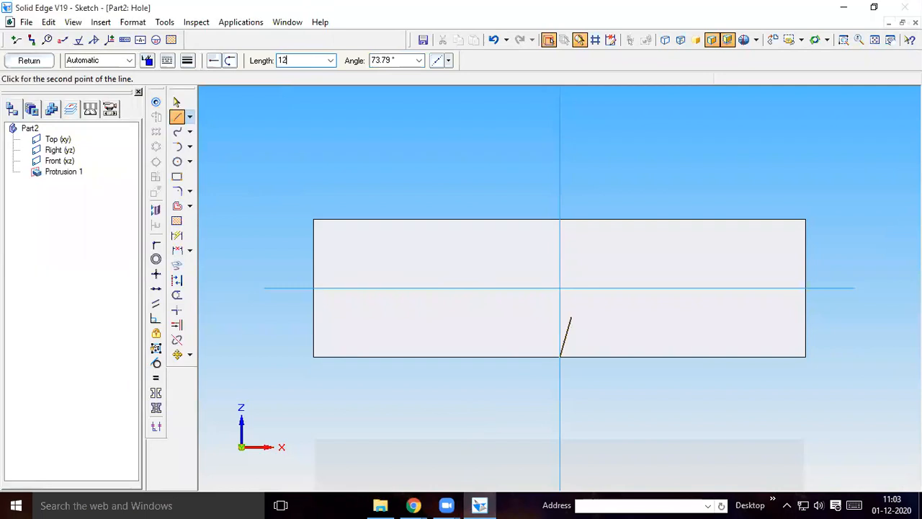
pyautogui.write('.5')
pyautogui.press('Tab')
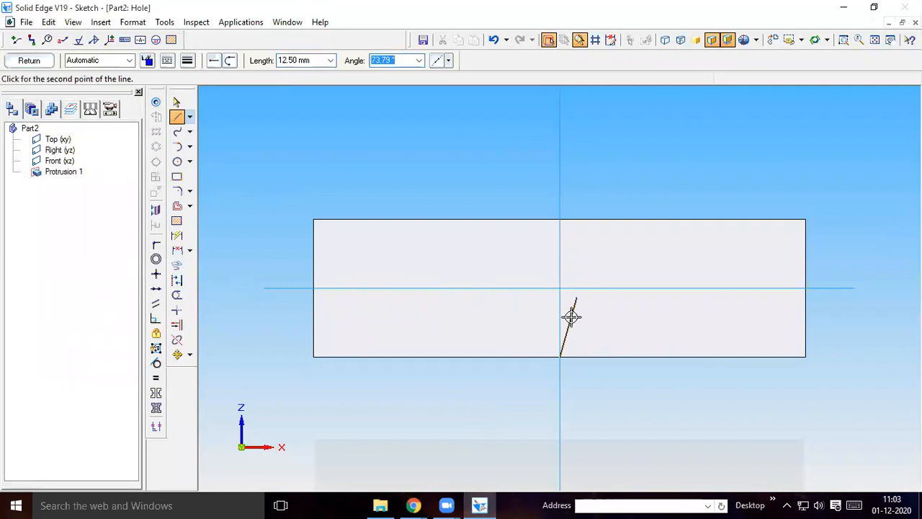
pyautogui.write('0')
pyautogui.press('BackSpace')
pyautogui.write('90')
pyautogui.press('Return')
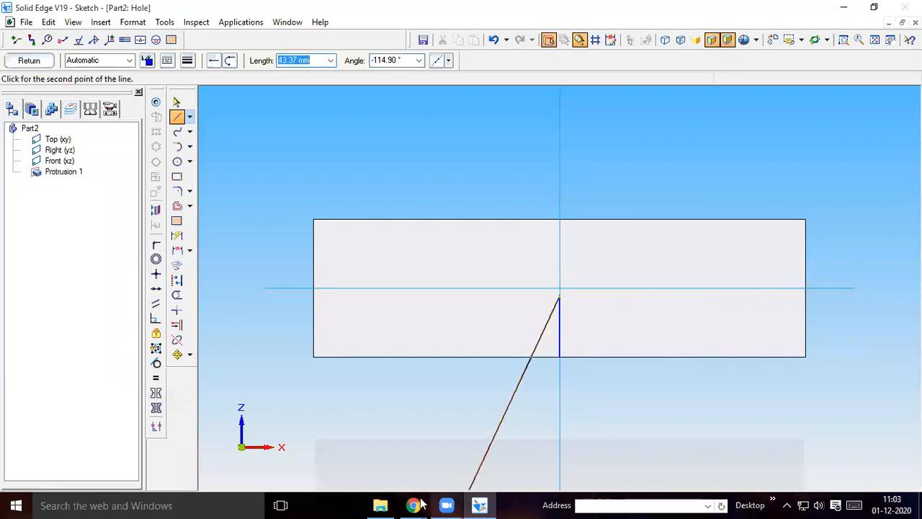
# Check the hole spacing in the part drawing PDF in Chrome and, back in Solid Edge, draw a 30 mm line at 0° from the vertical line's upper end
pyautogui.moveTo(412, 505)
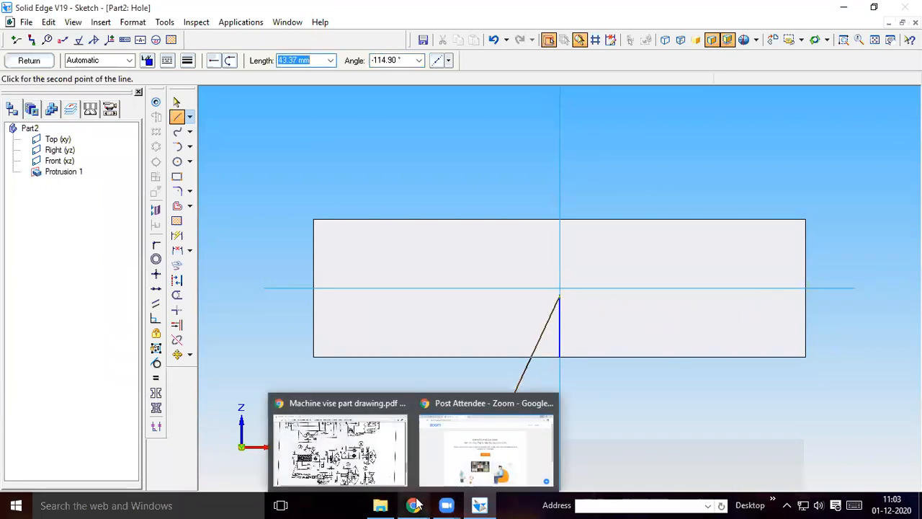
pyautogui.click(360, 452)
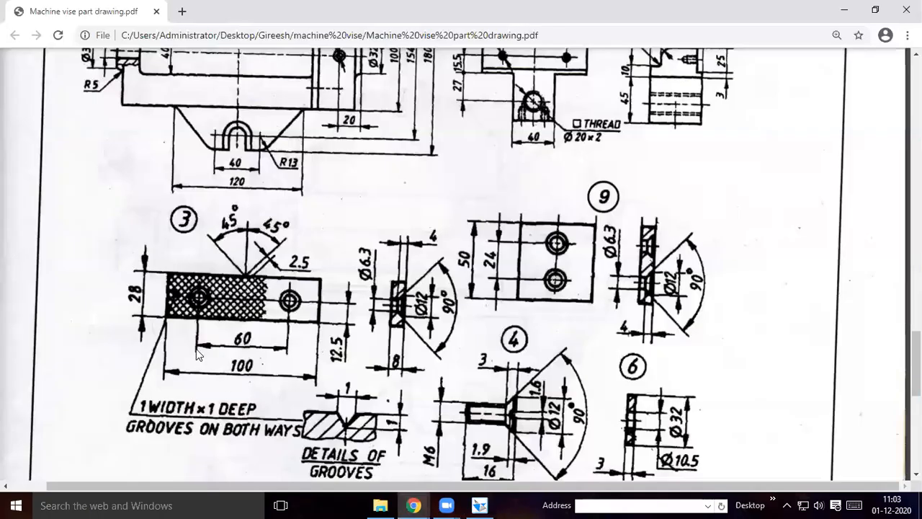
pyautogui.click(480, 504)
pyautogui.write('30')
pyautogui.press('Tab')
pyautogui.write('0')
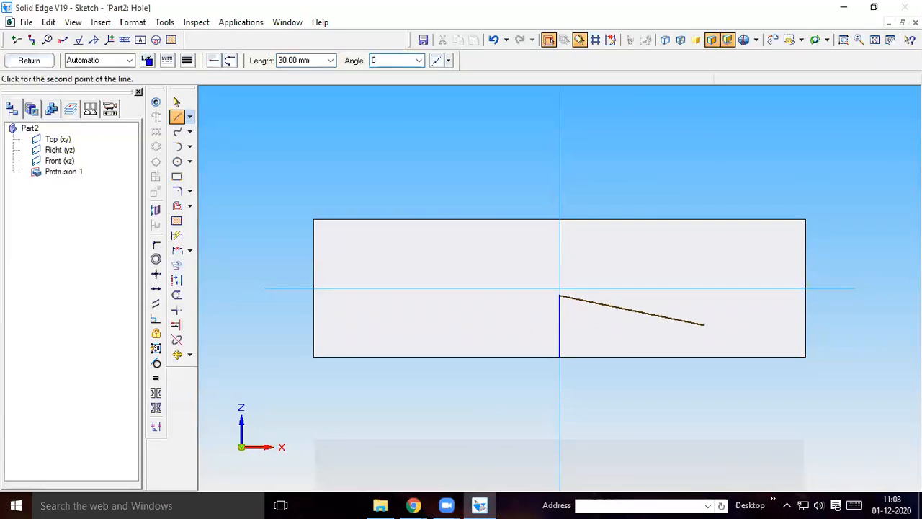
pyautogui.press('Return')
pyautogui.rightClick(736, 335)
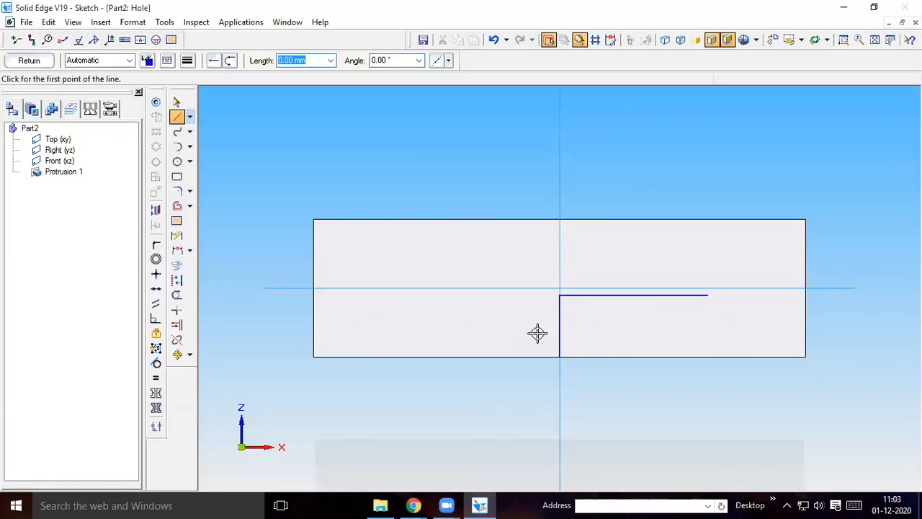
# Draw a second 30 mm line at 180° from the upper end of the vertical helper line
pyautogui.click(559, 295)
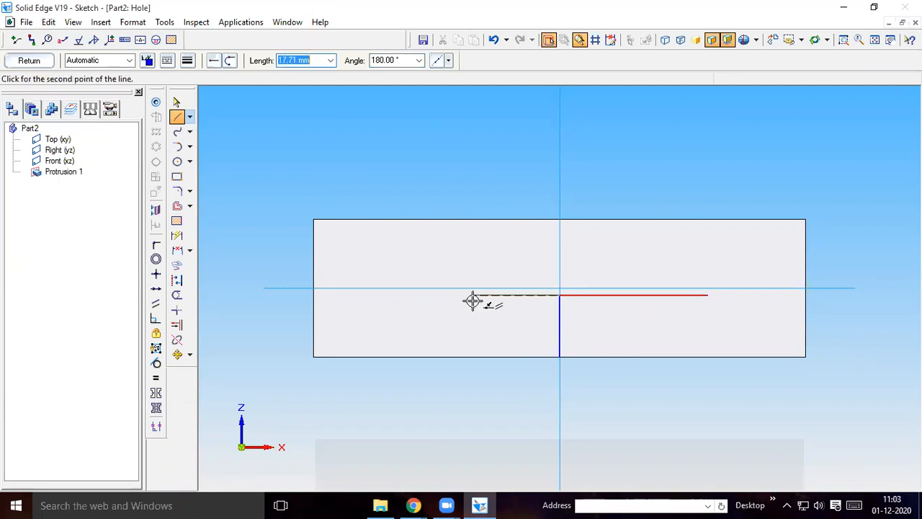
pyautogui.write('330')
pyautogui.press('Tab')
pyautogui.write('0')
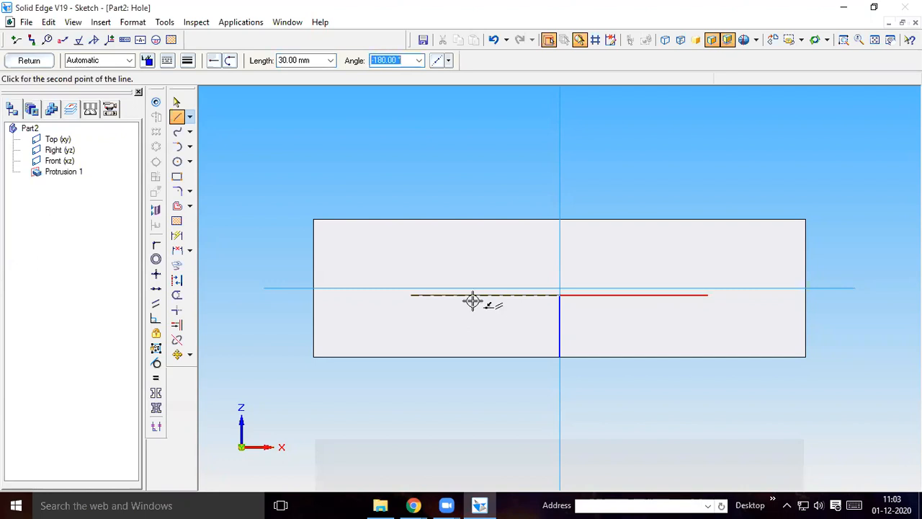
pyautogui.write('180')
pyautogui.press('Return')
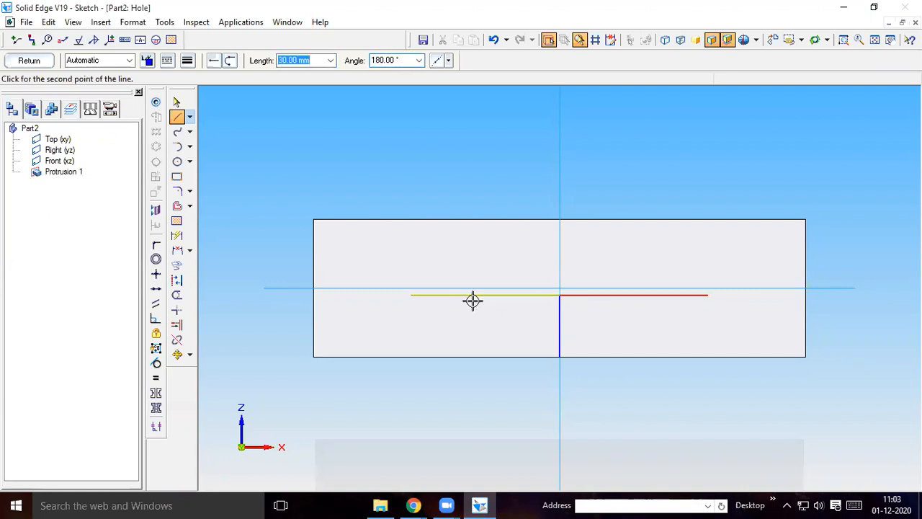
pyautogui.rightClick(524, 380)
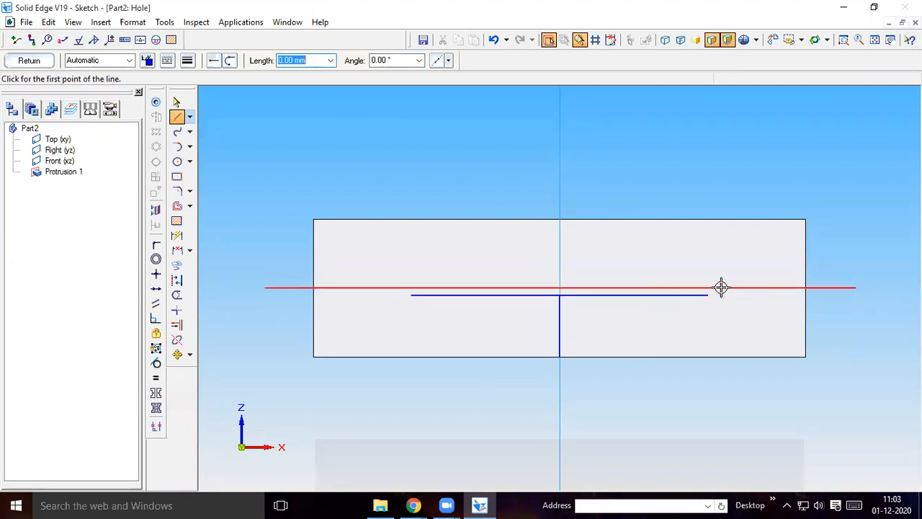
# Define the hole as a countersink with 6.3 mm diameter, 12 mm countersink diameter and 90° countersink angle
pyautogui.click(156, 102)
pyautogui.click(73, 60)
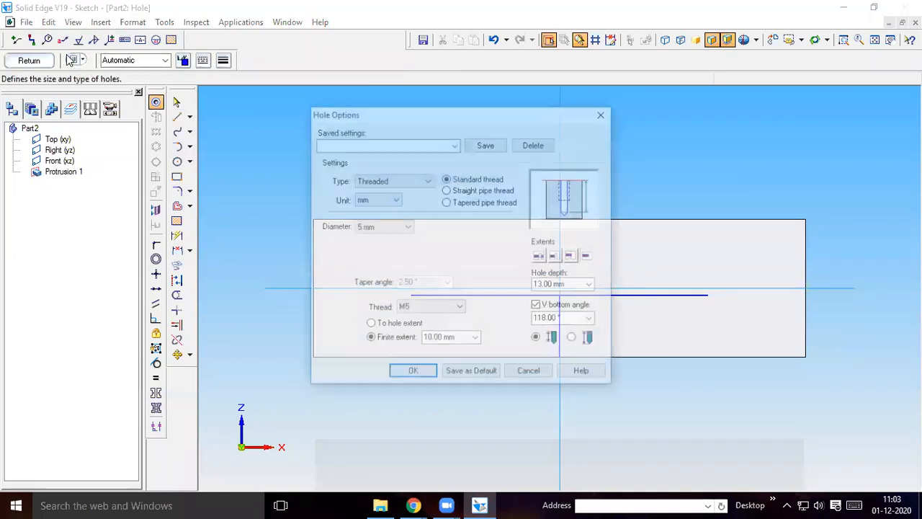
pyautogui.click(379, 181)
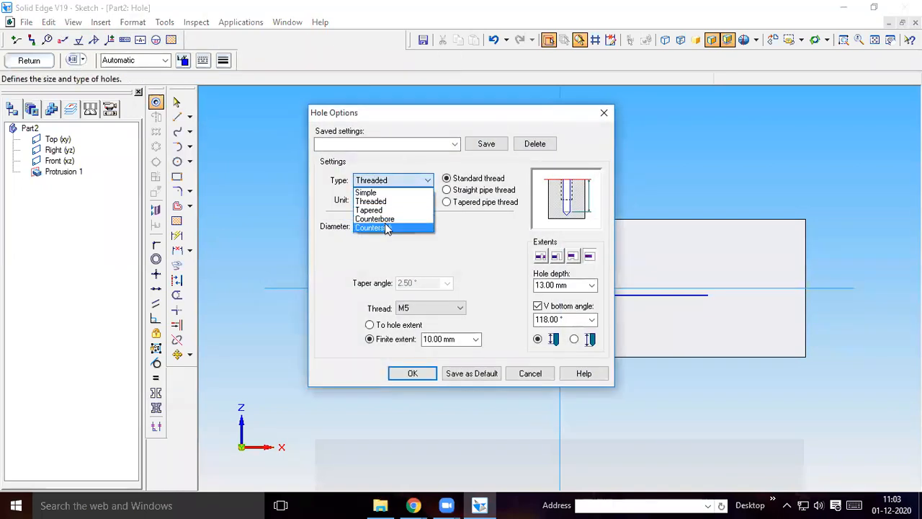
pyautogui.click(375, 227)
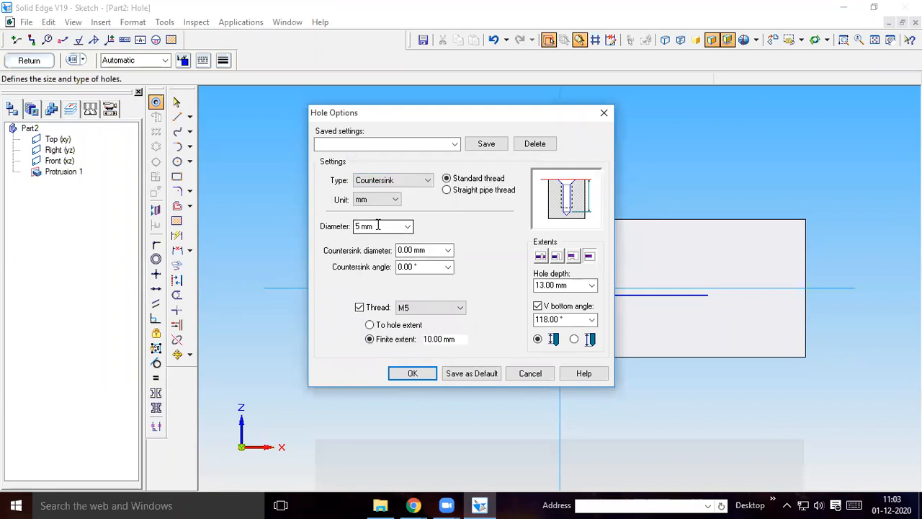
pyautogui.doubleClick(379, 227)
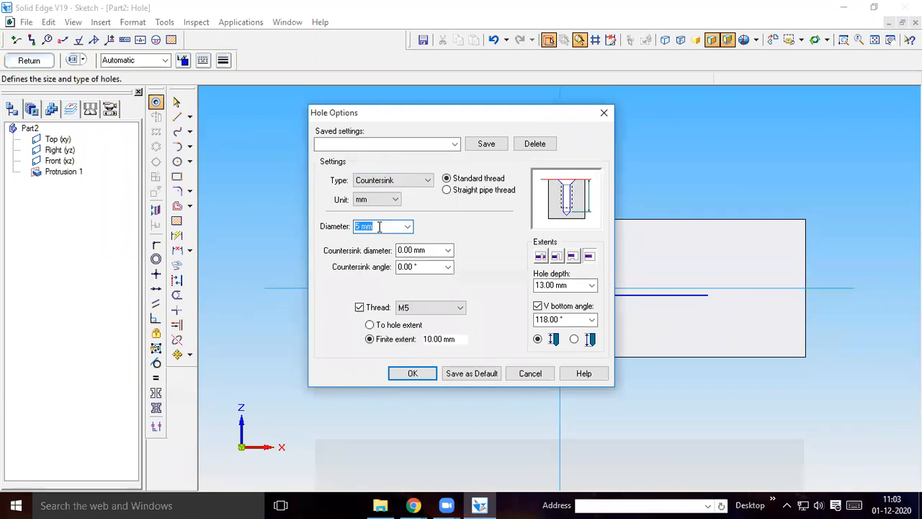
pyautogui.write('6.3')
pyautogui.press('Return')
pyautogui.click(609, 201)
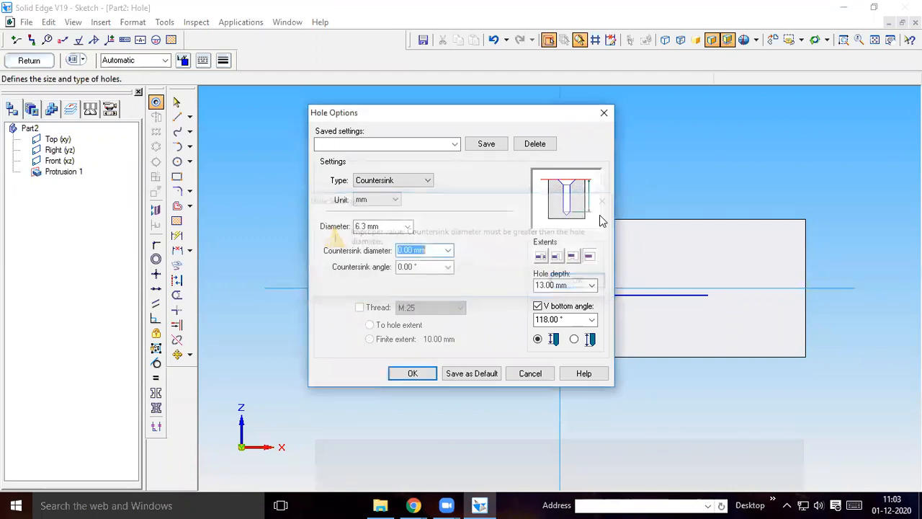
pyautogui.write('1')
pyautogui.press('Tab')
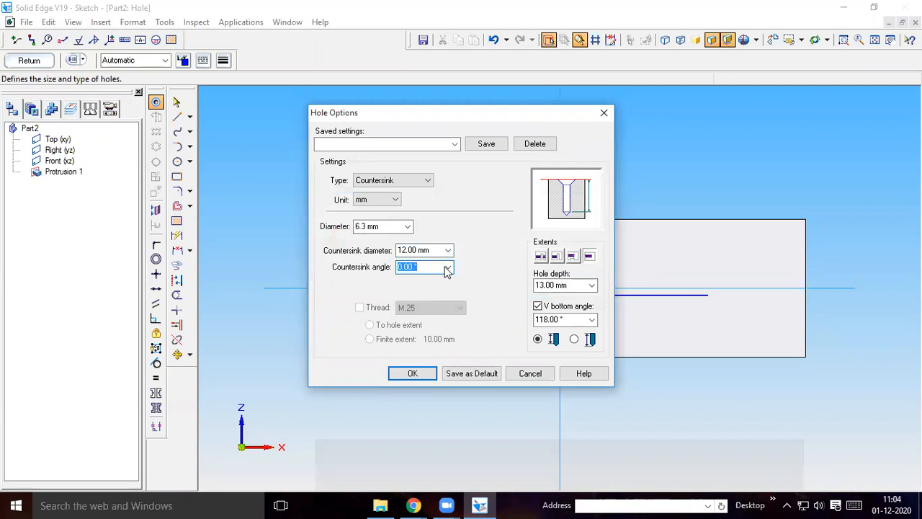
pyautogui.click(447, 269)
pyautogui.click(415, 291)
# Check the plate's hole section in the Chrome part drawing and, back in Solid Edge, set the hole extent to through all and accept the options
pyautogui.click(413, 505)
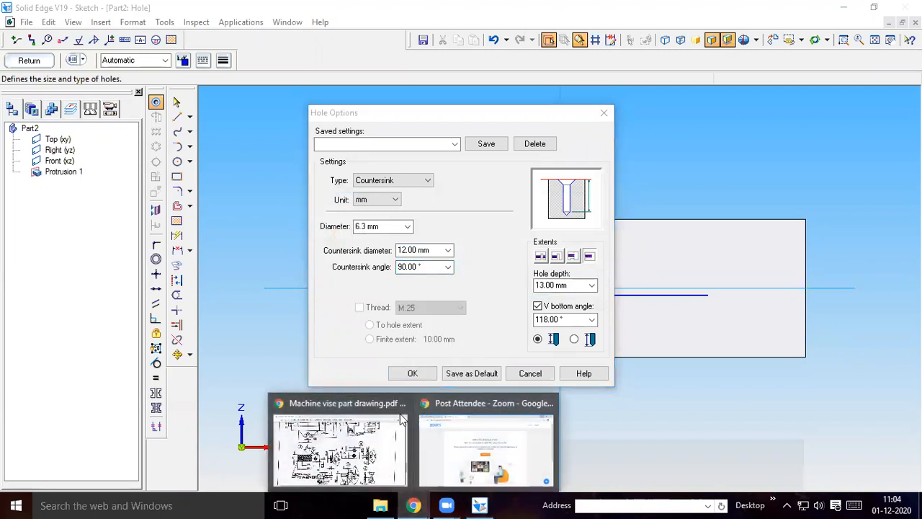
pyautogui.click(375, 446)
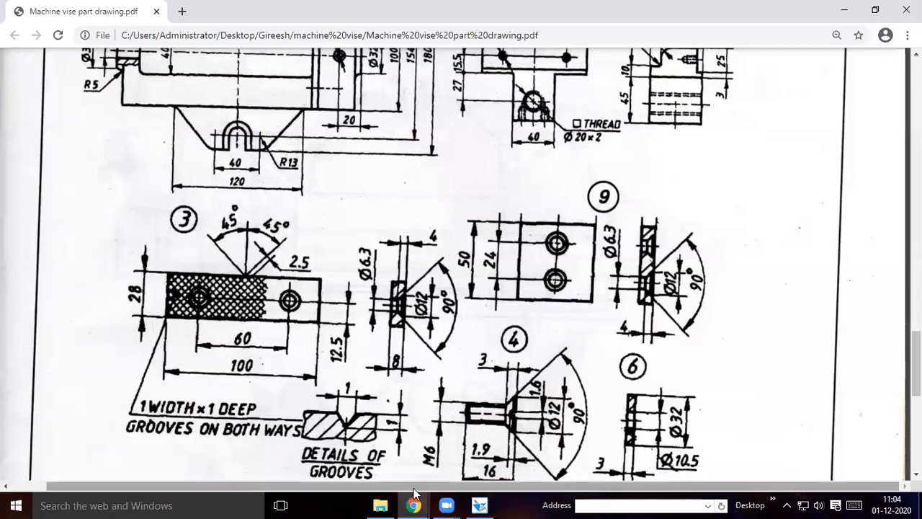
pyautogui.click(479, 505)
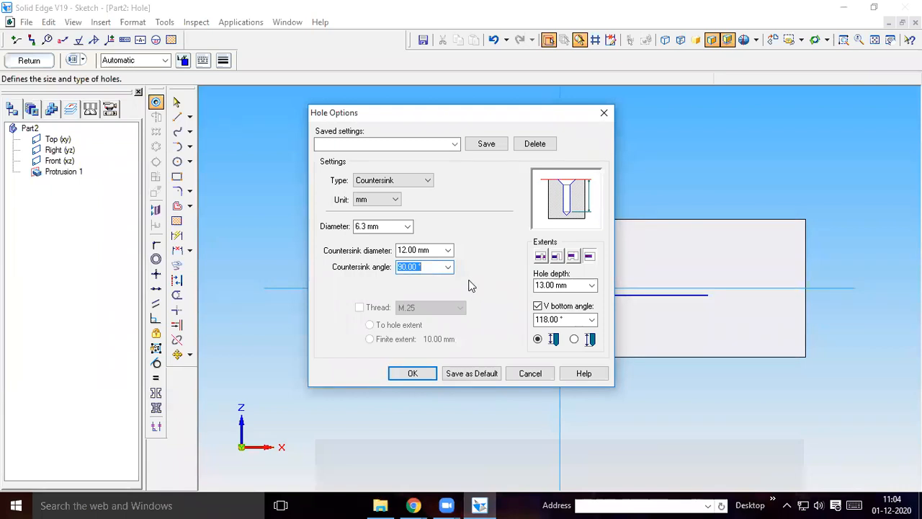
pyautogui.click(541, 257)
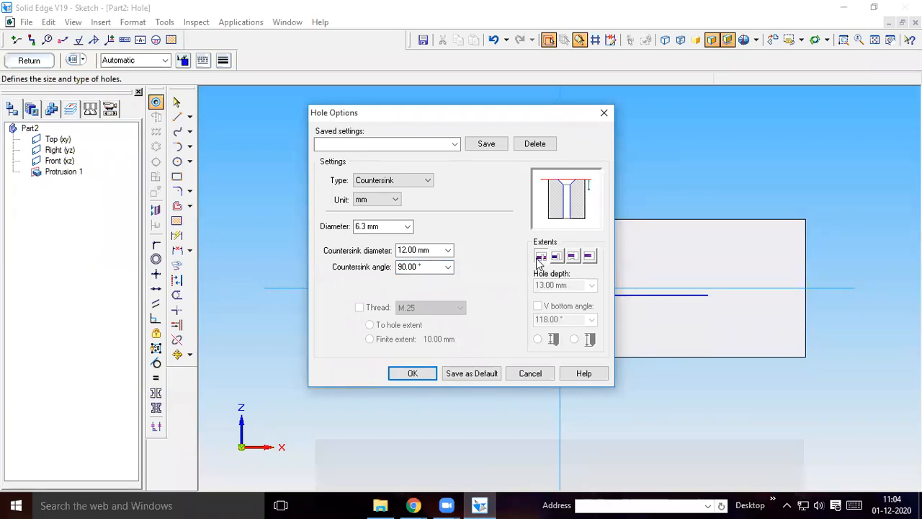
pyautogui.click(590, 257)
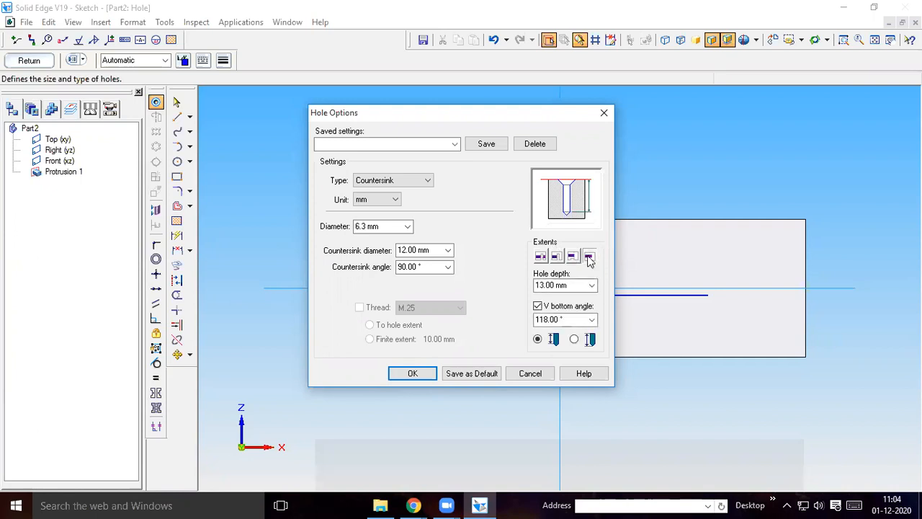
pyautogui.click(541, 257)
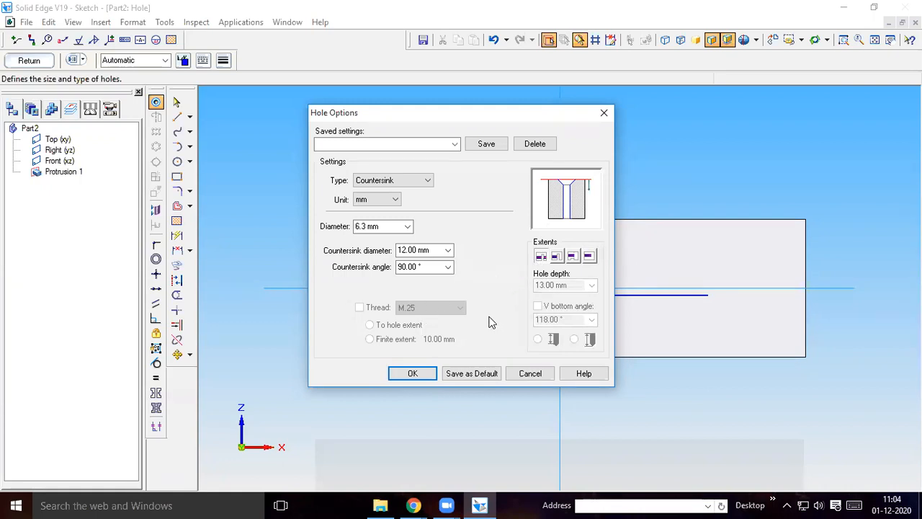
pyautogui.click(413, 374)
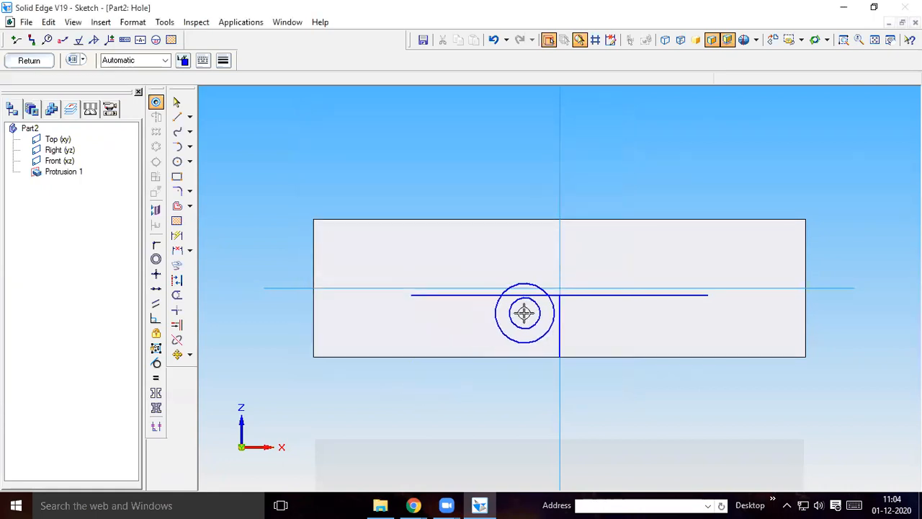
# Place a countersunk hole circle at the outer end of each 30 mm helper line
pyautogui.click(706, 294)
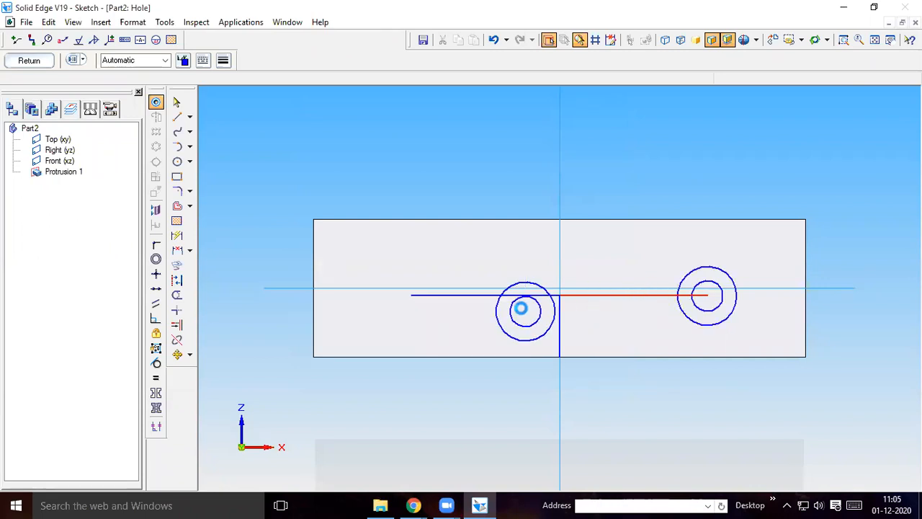
pyautogui.click(412, 295)
pyautogui.press('Escape')
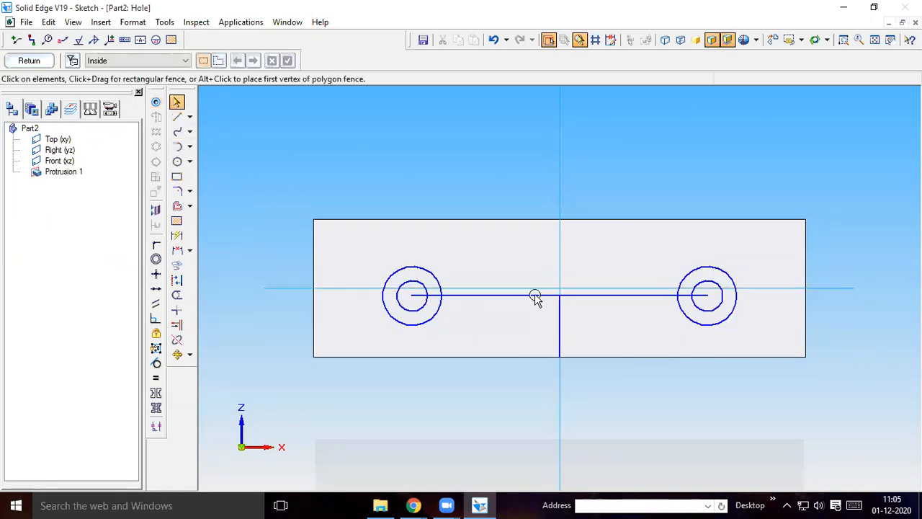
# Delete the two horizontal helper lines and the vertical one from the hole profile
pyautogui.click(536, 296)
pyautogui.press('Delete')
pyautogui.click(561, 311)
pyautogui.press('Delete')
pyautogui.click(581, 299)
pyautogui.press('Delete')
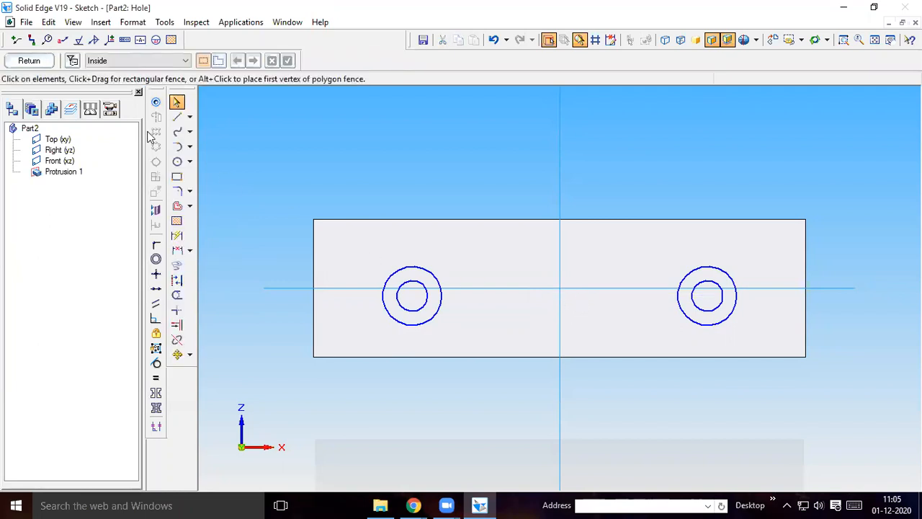
# Close the hole profile, choose the side running into the plate and finish the Hole feature
pyautogui.click(33, 61)
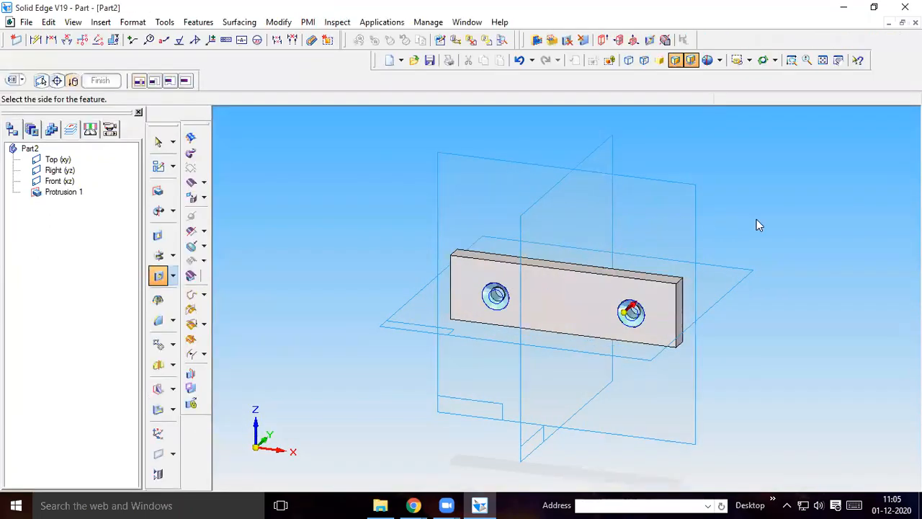
pyautogui.click(756, 220)
pyautogui.click(108, 83)
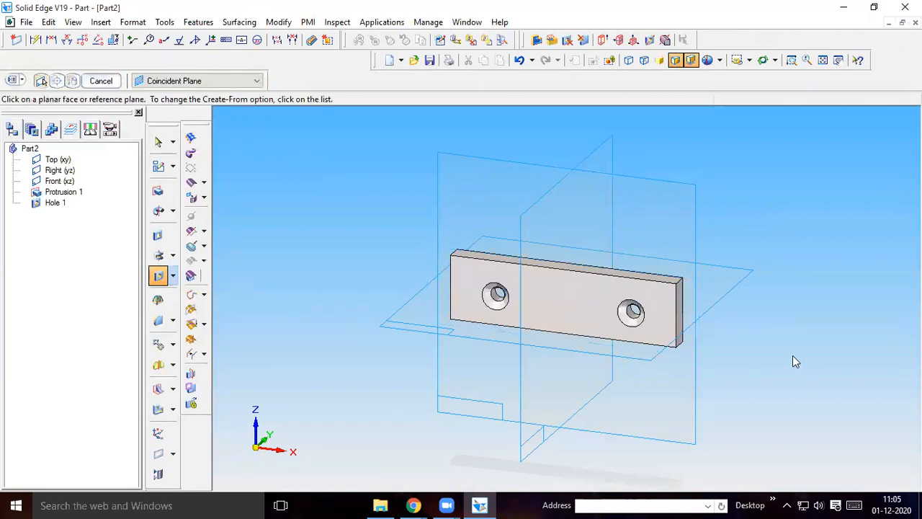
# Save the plate under the file name Part3.par in the machine vise folder
pyautogui.moveTo(788, 331)
pyautogui.mouseDown(button='middle')
pyautogui.moveTo(807, 311)
pyautogui.moveTo(920, 328)
pyautogui.moveTo(915, 346)
pyautogui.moveTo(819, 356)
pyautogui.moveTo(795, 350)
pyautogui.moveTo(832, 335)
pyautogui.moveTo(775, 336)
pyautogui.mouseUp(button='middle')
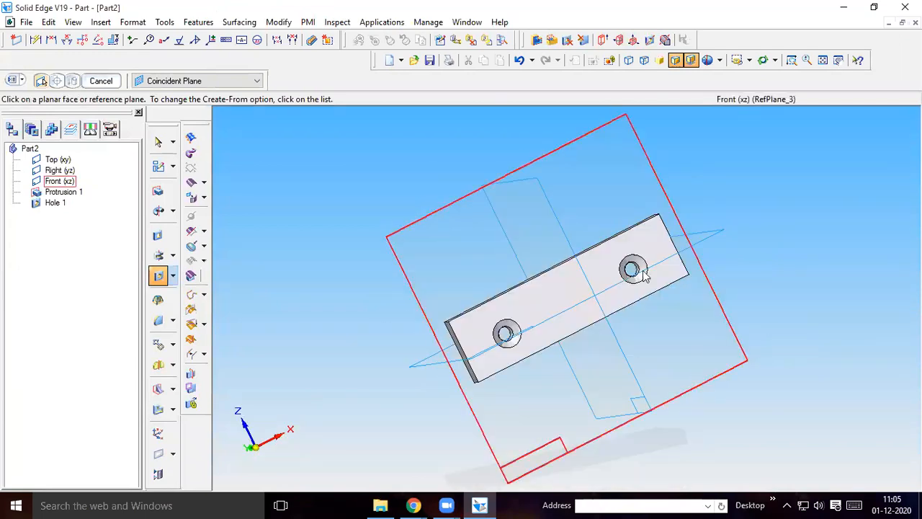
pyautogui.click(749, 60)
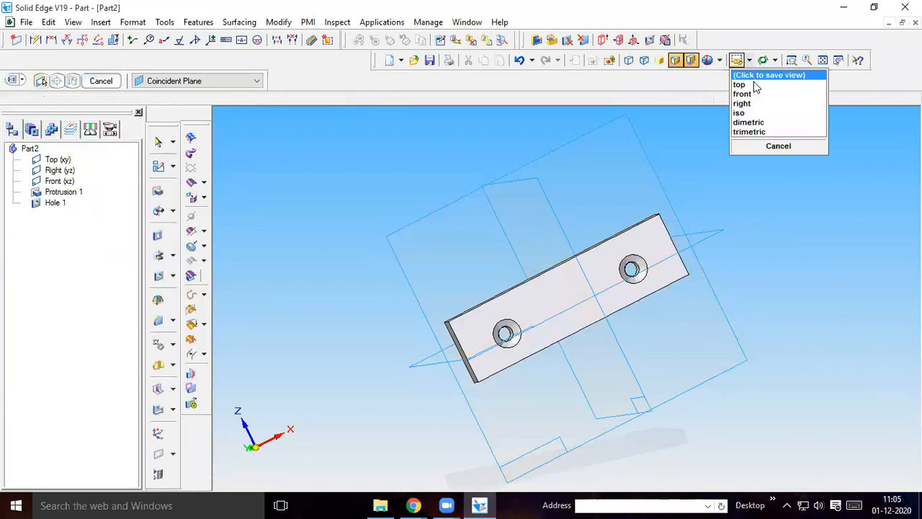
pyautogui.click(754, 123)
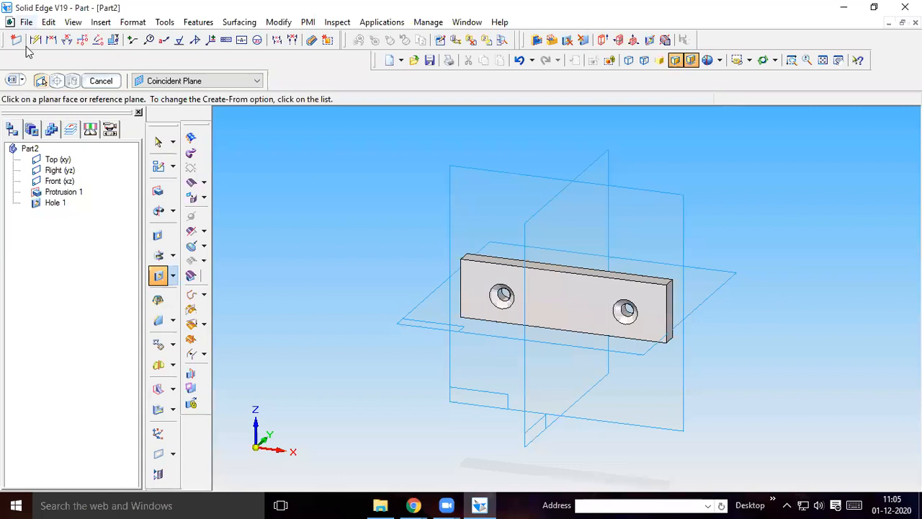
pyautogui.click(25, 22)
pyautogui.click(51, 117)
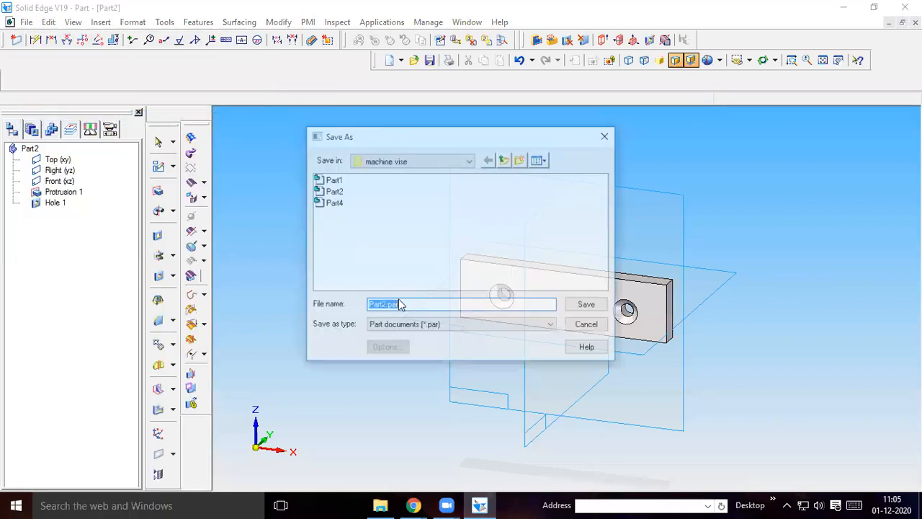
pyautogui.click(384, 306)
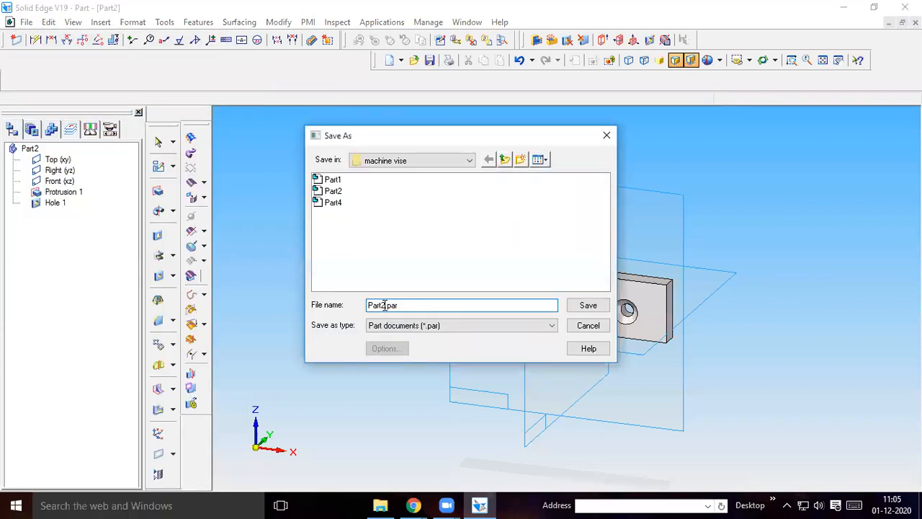
pyautogui.write('3')
pyautogui.click(580, 310)
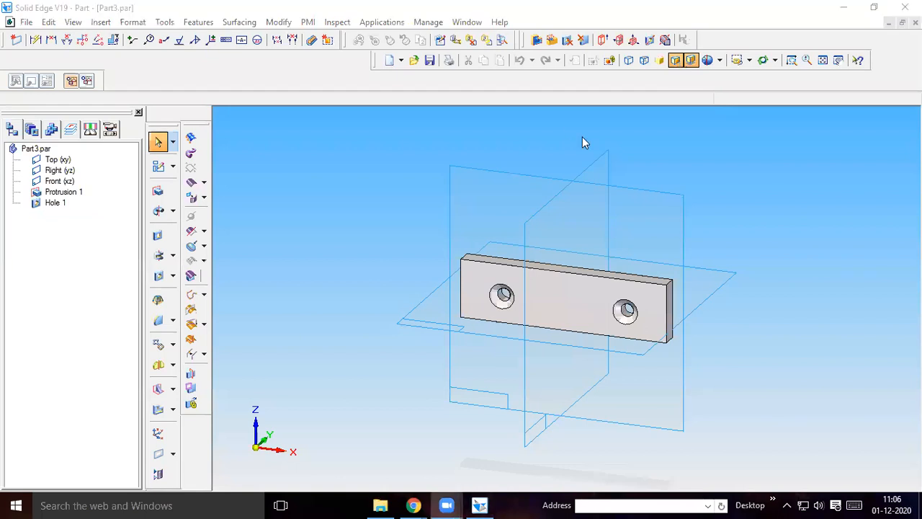
pyautogui.click(25, 22)
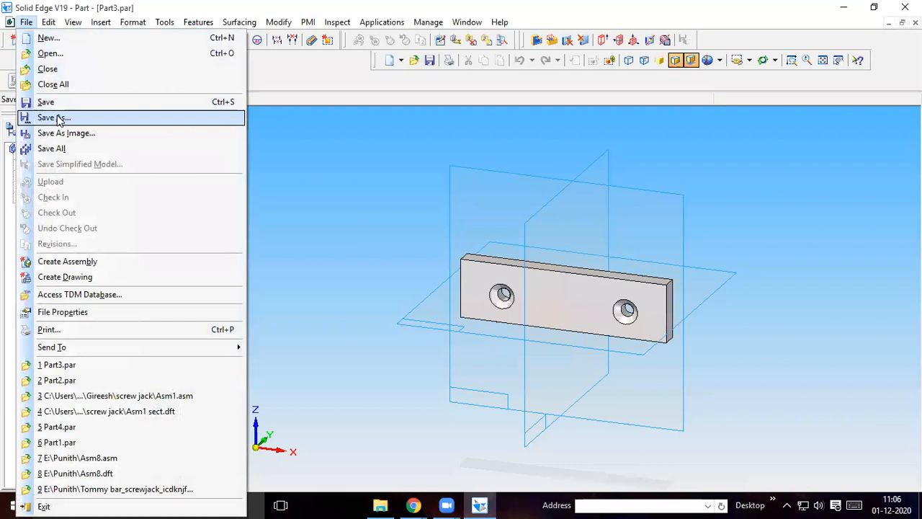
pyautogui.click(64, 119)
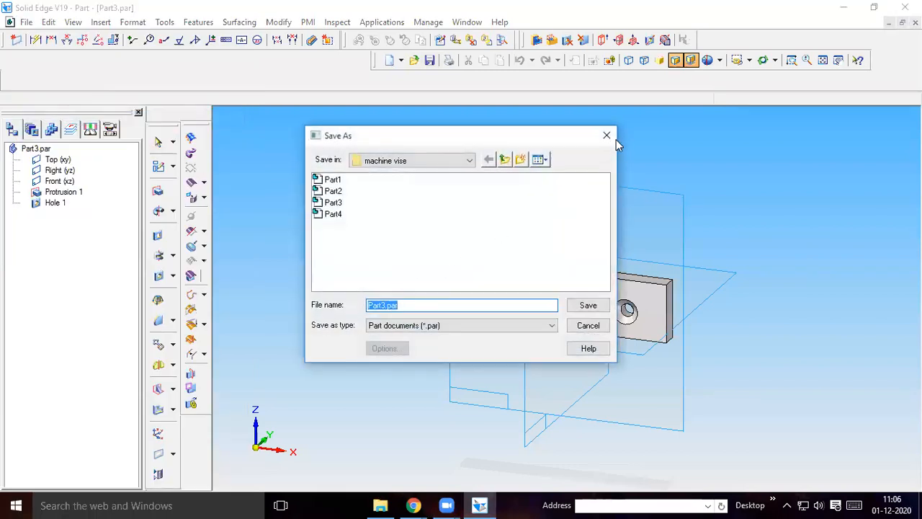
pyautogui.click(606, 137)
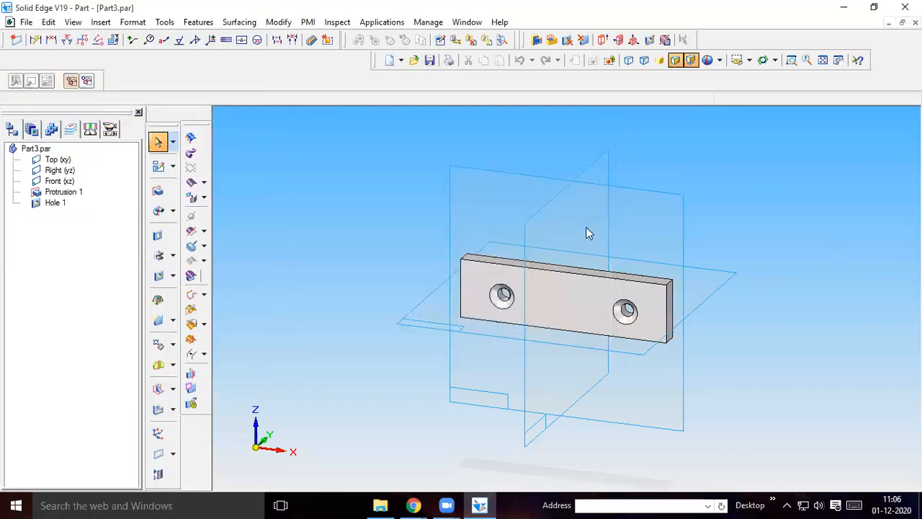
# Create a new part document from the Normal.par template
pyautogui.click(26, 23)
pyautogui.click(45, 38)
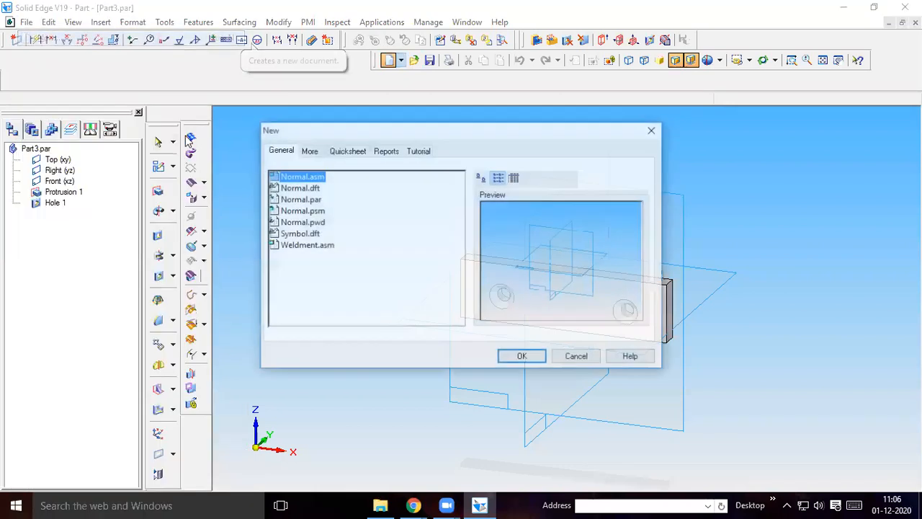
pyautogui.click(301, 201)
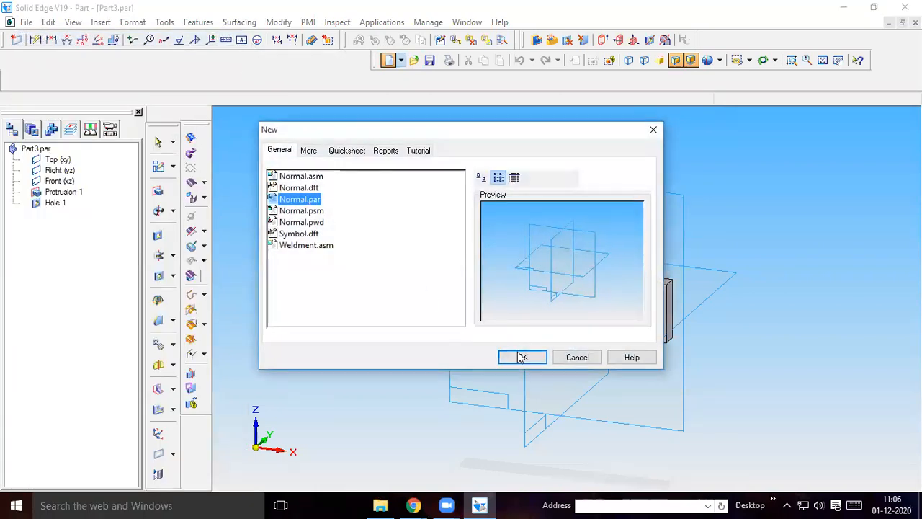
pyautogui.click(522, 355)
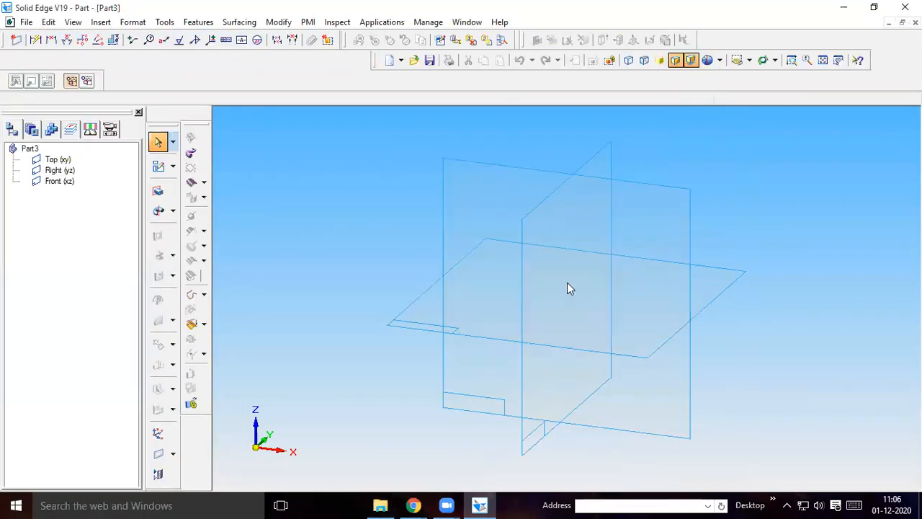
# Switch to the machine vise part drawing in Chrome and examine the screw rod in the exploded view and its detail view, part 5
pyautogui.click(414, 505)
pyautogui.click(360, 463)
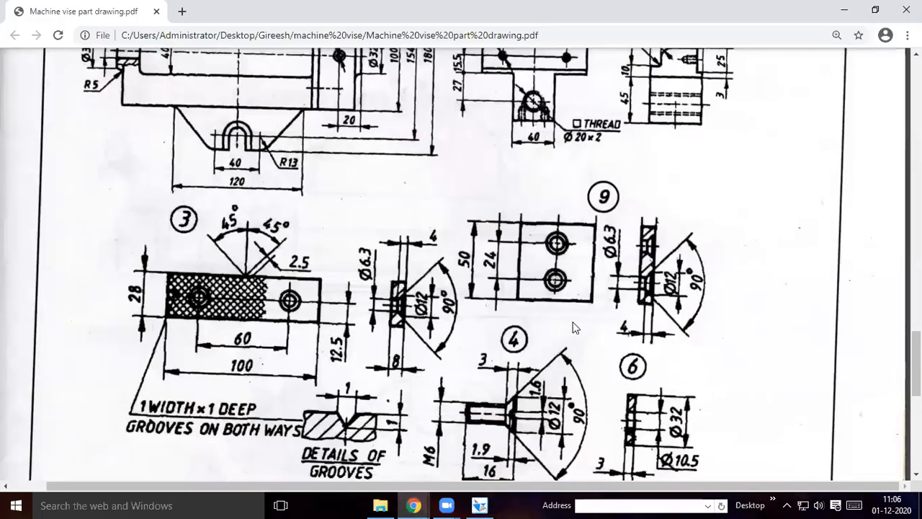
pyautogui.scroll(-1, 574, 328)
pyautogui.scroll(-1, 575, 328)
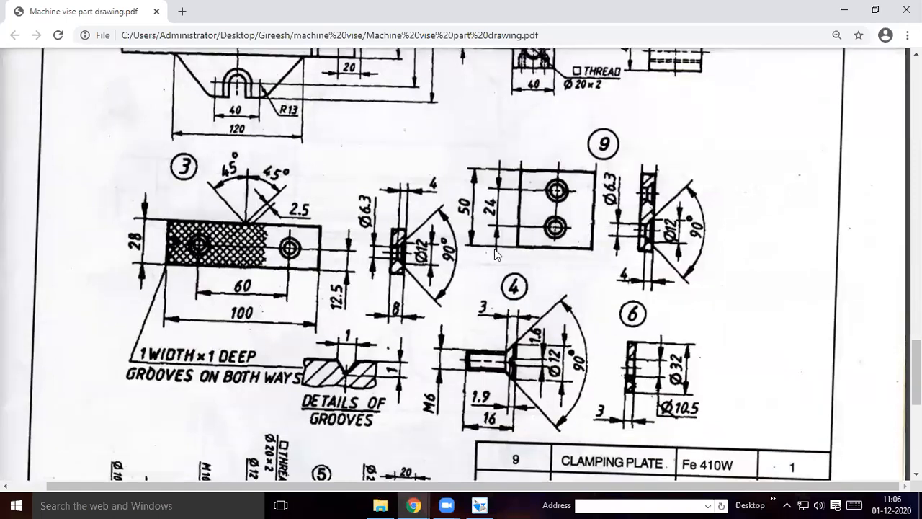
pyautogui.scroll(-1, 409, 321)
pyautogui.scroll(-3, 409, 321)
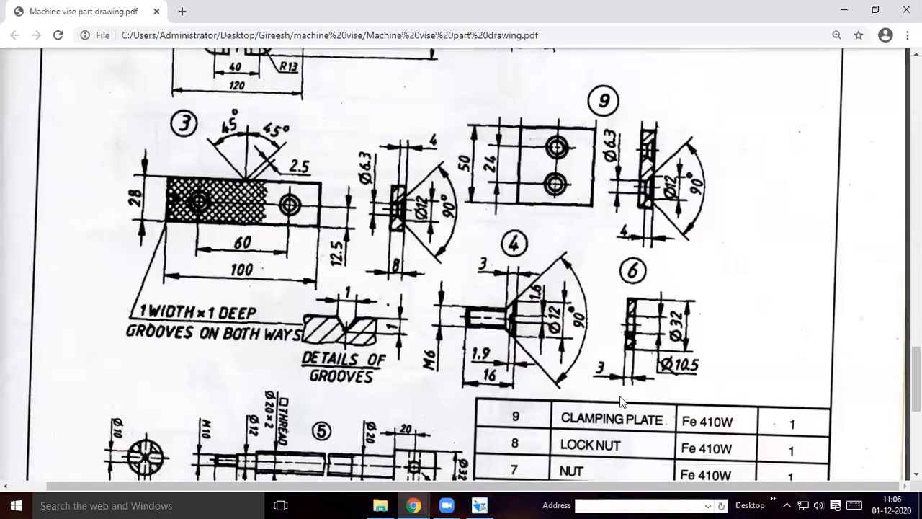
pyautogui.scroll(-3, 421, 315)
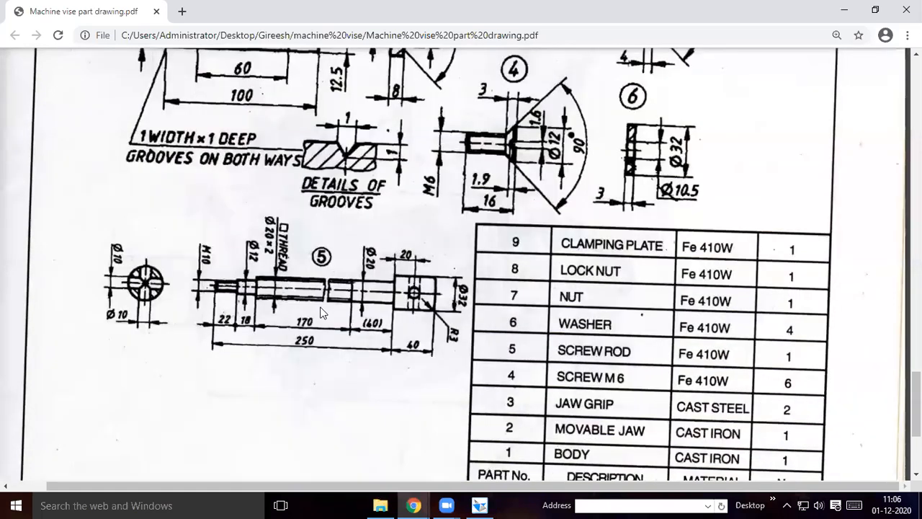
pyautogui.scroll(20, 323, 312)
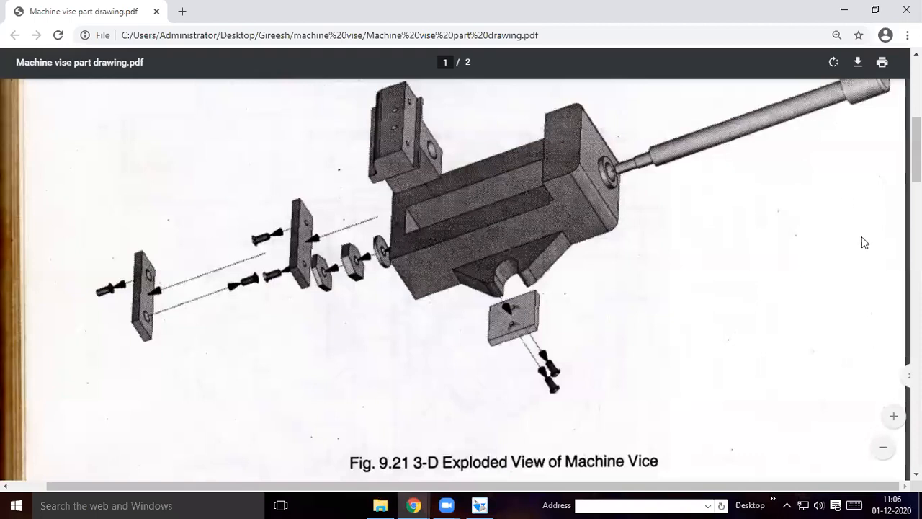
pyautogui.scroll(1, 851, 187)
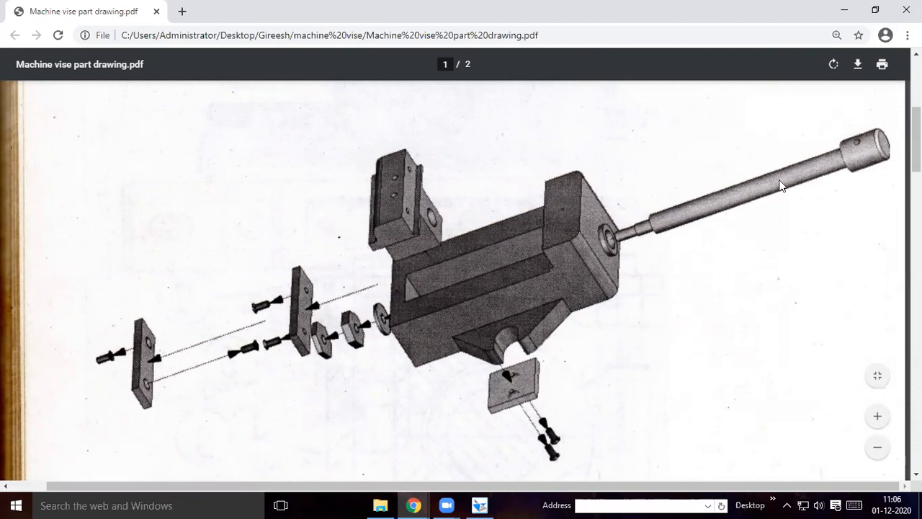
pyautogui.scroll(-2, 424, 395)
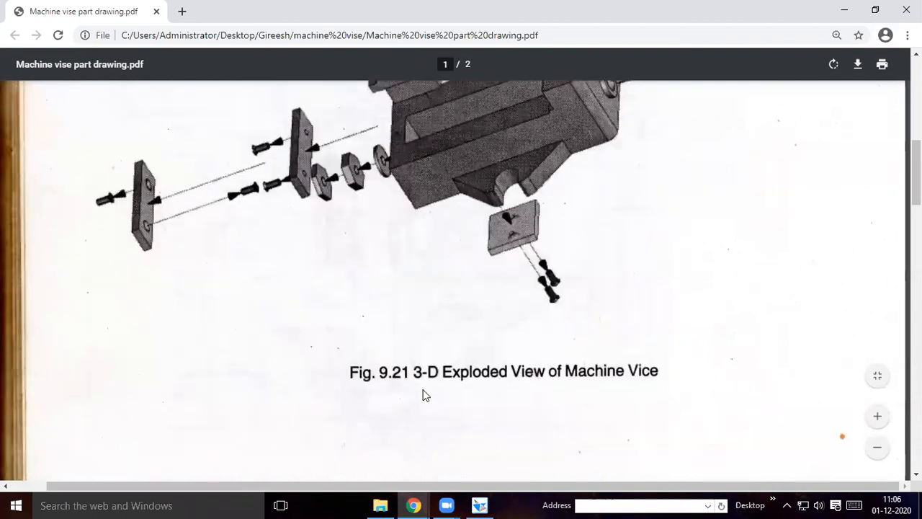
pyautogui.scroll(-10, 423, 395)
pyautogui.scroll(-4, 411, 360)
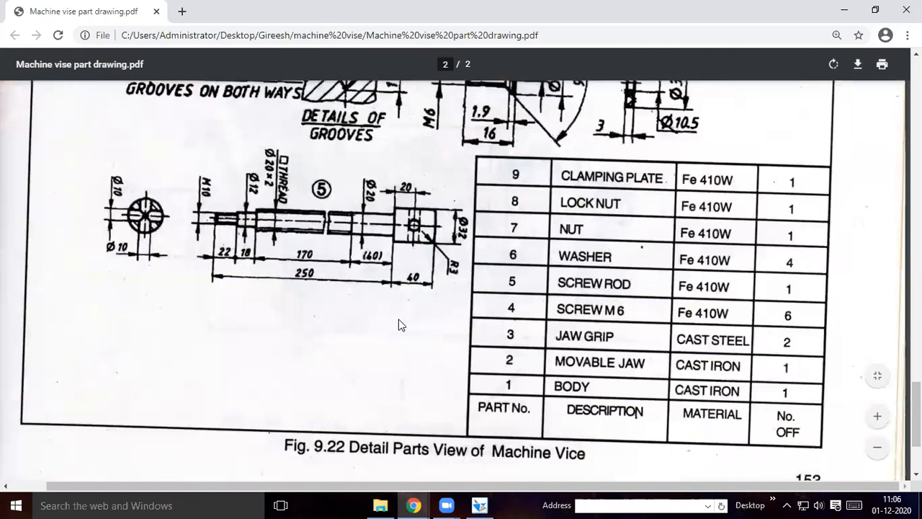
pyautogui.scroll(1, 401, 325)
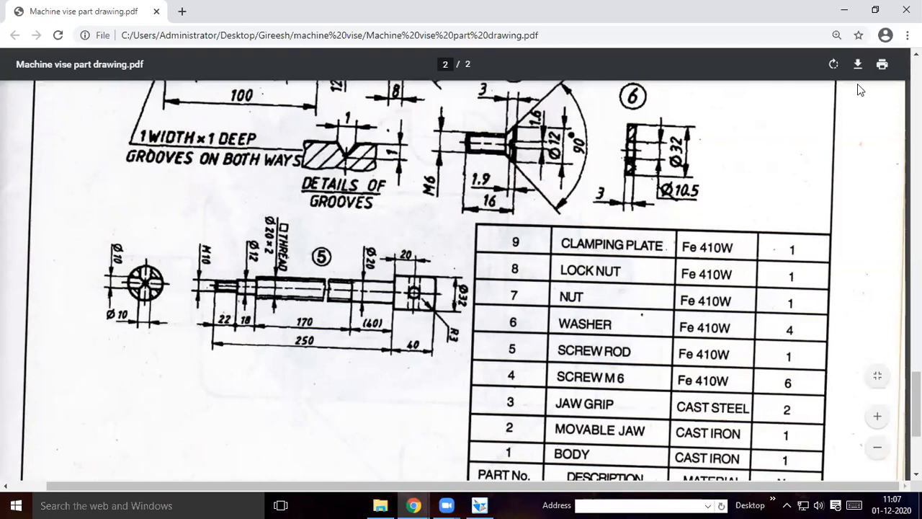
# Rotate the part drawing clockwise by three quarter turns
pyautogui.click(832, 64)
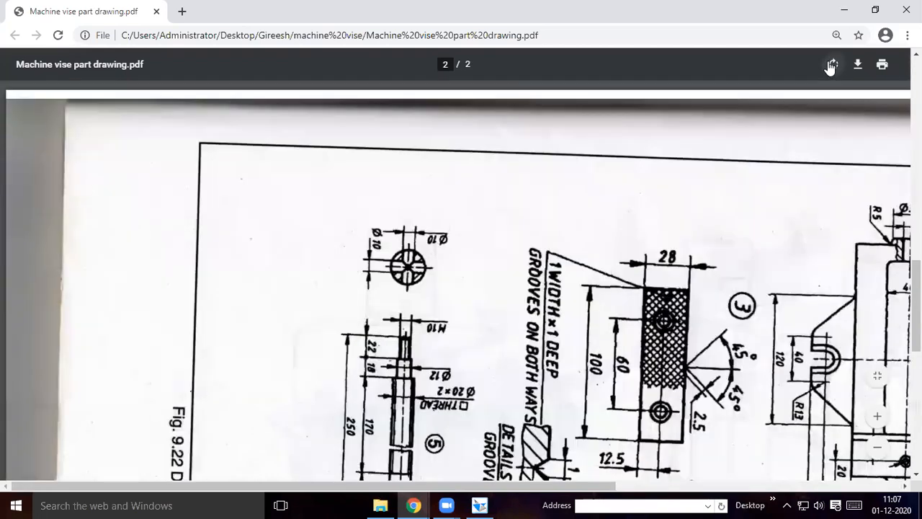
pyautogui.click(832, 65)
pyautogui.click(832, 65)
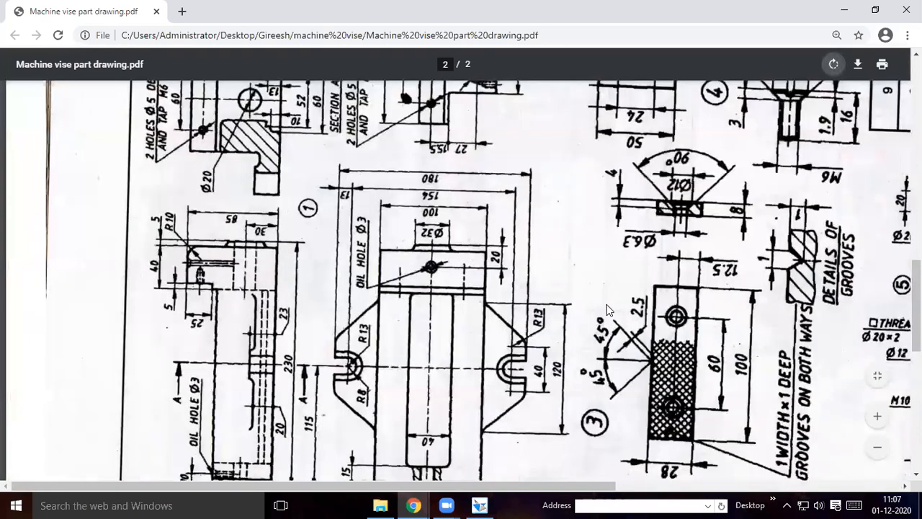
# Examine the rotated detail sheet for the screw rod's diameters, section lengths and head dimensions
pyautogui.scroll(-1, 605, 310)
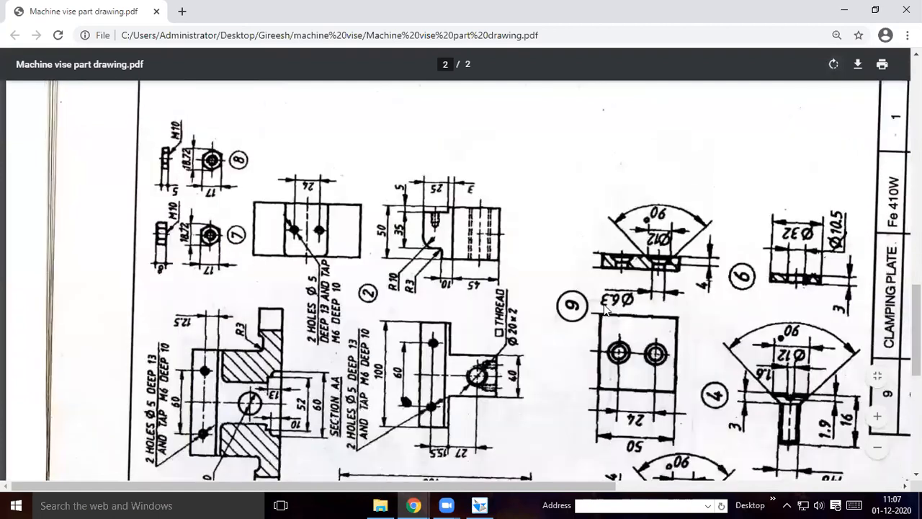
pyautogui.scroll(-2, 605, 309)
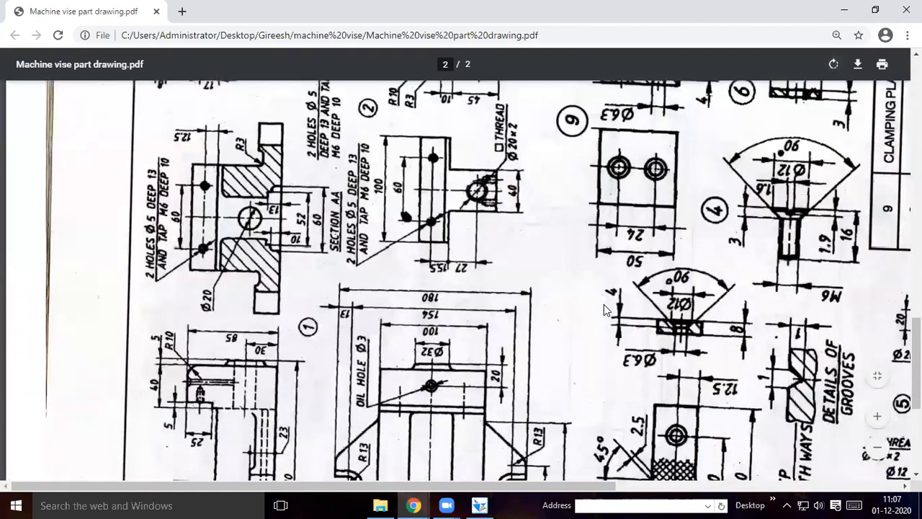
pyautogui.scroll(-1, 603, 304)
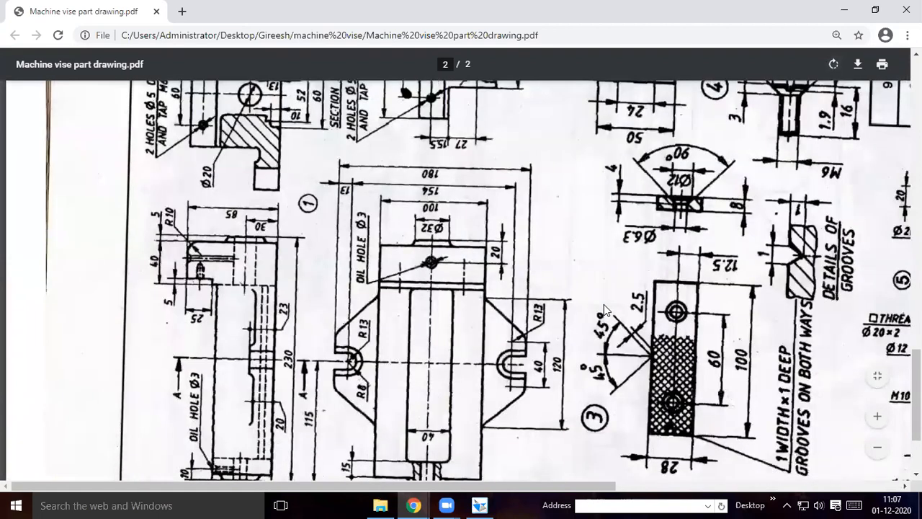
pyautogui.scroll(-2, 605, 309)
pyautogui.scroll(1, 604, 308)
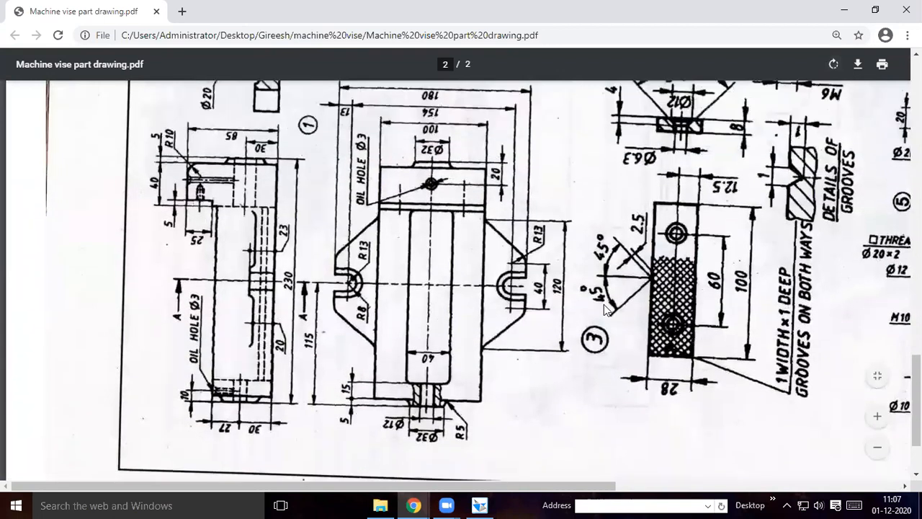
pyautogui.scroll(3, 605, 308)
pyautogui.scroll(-1, 604, 304)
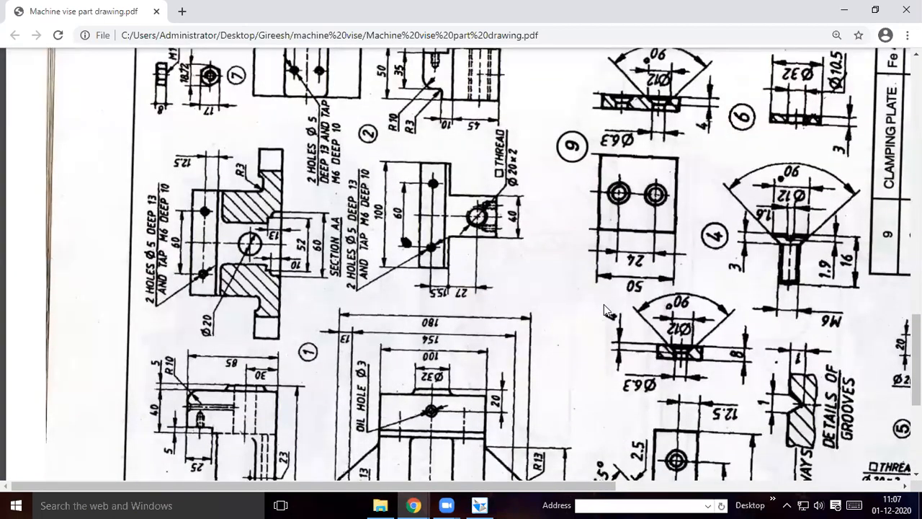
pyautogui.scroll(-4, 605, 309)
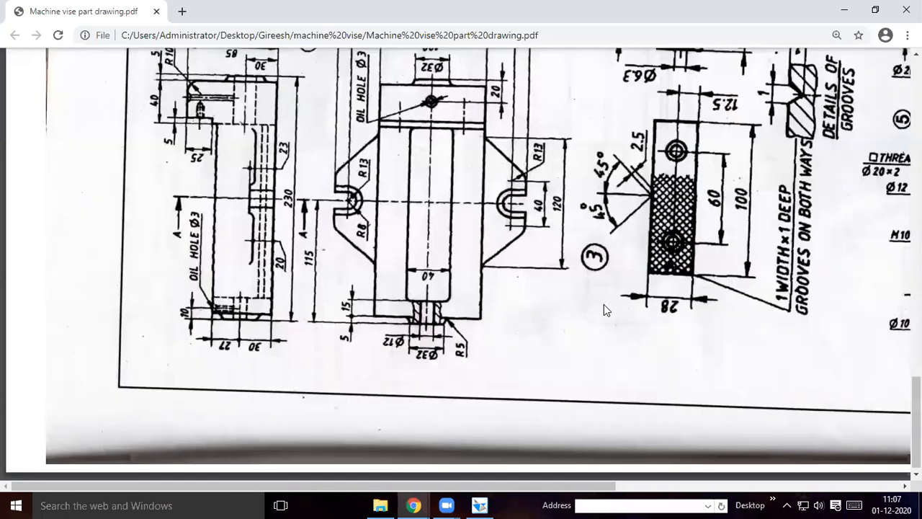
pyautogui.scroll(5, 604, 304)
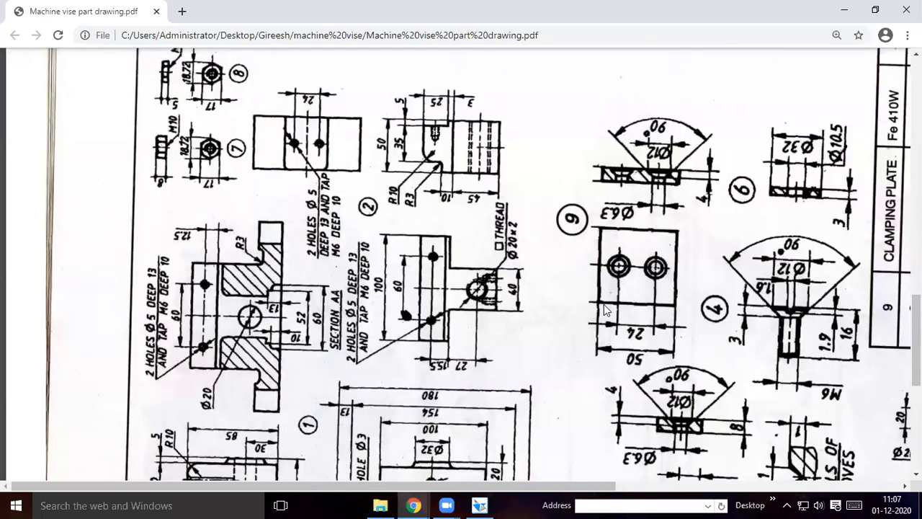
pyautogui.scroll(2, 606, 310)
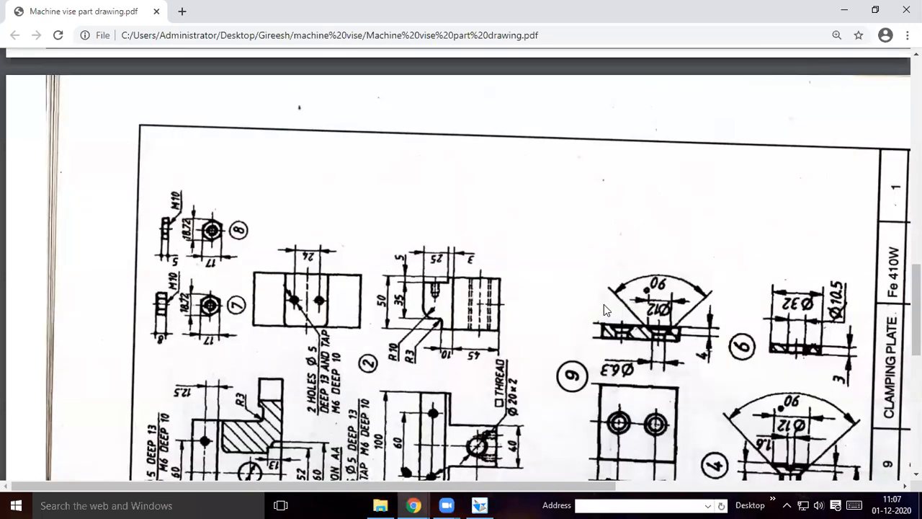
pyautogui.scroll(-3, 604, 304)
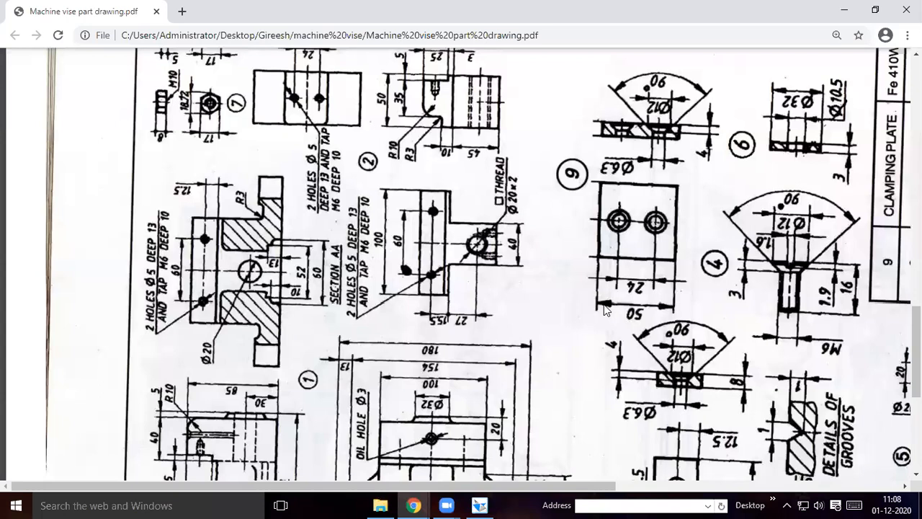
pyautogui.scroll(-4, 626, 490)
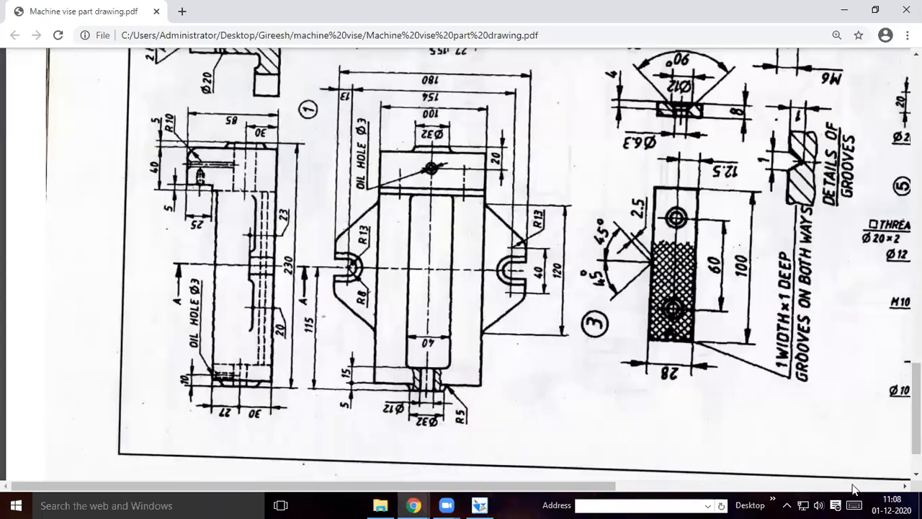
pyautogui.hscroll(4, 857, 489)
pyautogui.hscroll(2, 688, 432)
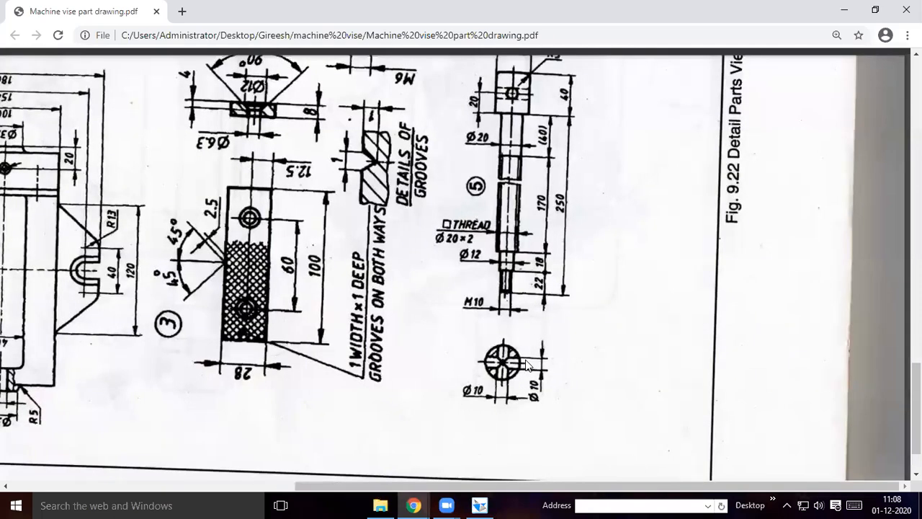
pyautogui.scroll(1, 527, 365)
pyautogui.scroll(-1, 508, 342)
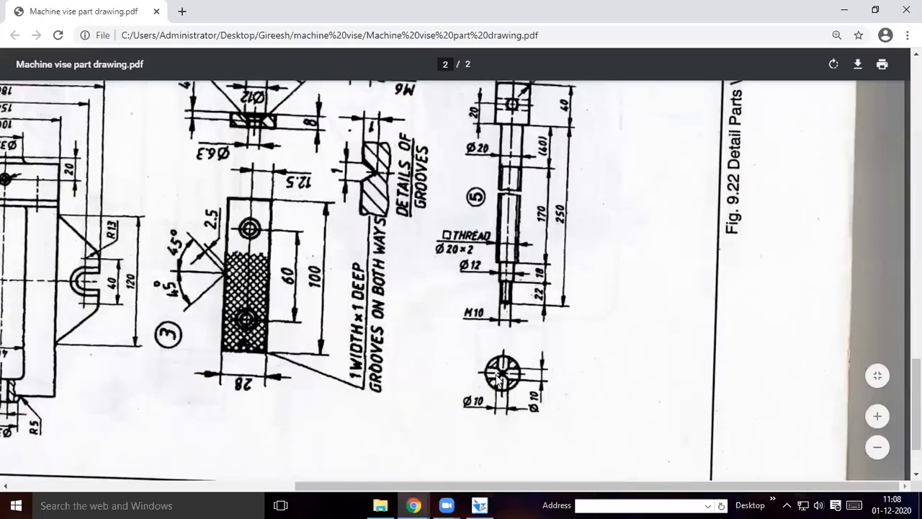
pyautogui.scroll(1, 509, 369)
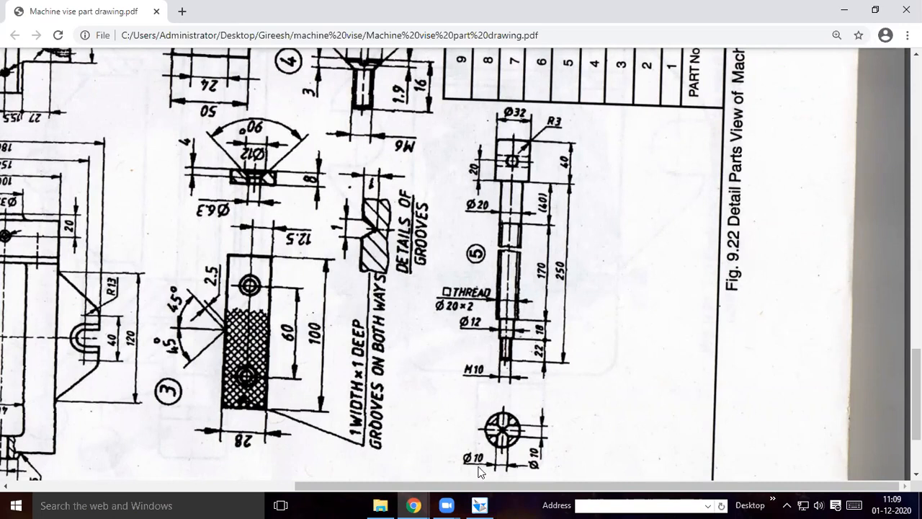
# Switch back to Solid Edge, start a Revolved Protrusion on the Front (xz) plane and draw a short horizontal profile line from the origin along +X
pyautogui.click(479, 504)
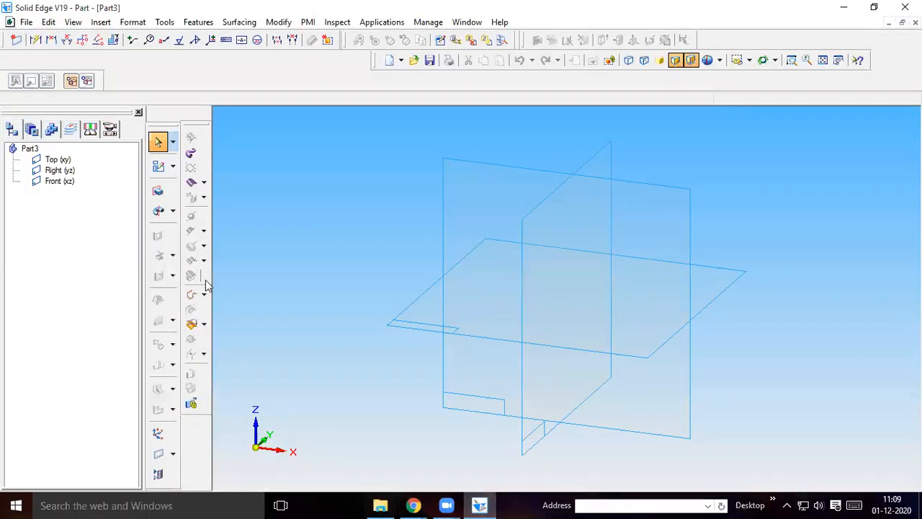
pyautogui.click(162, 213)
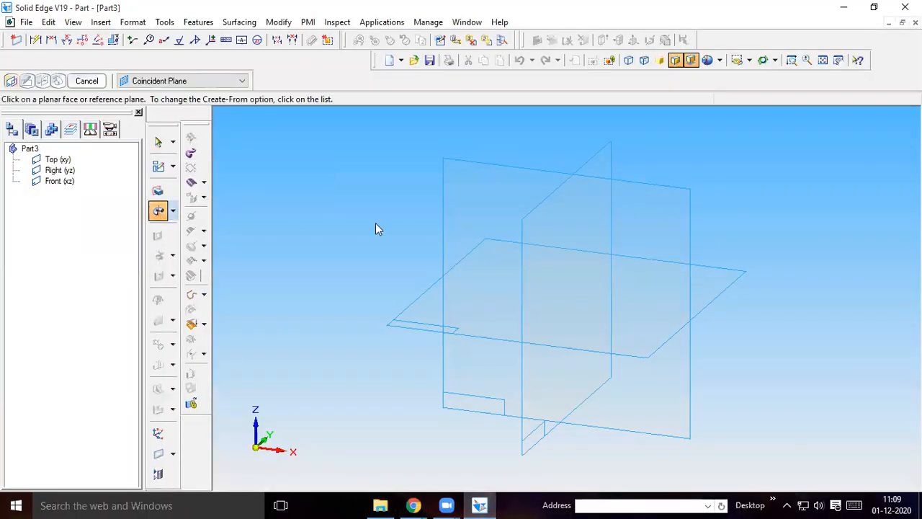
pyautogui.click(639, 209)
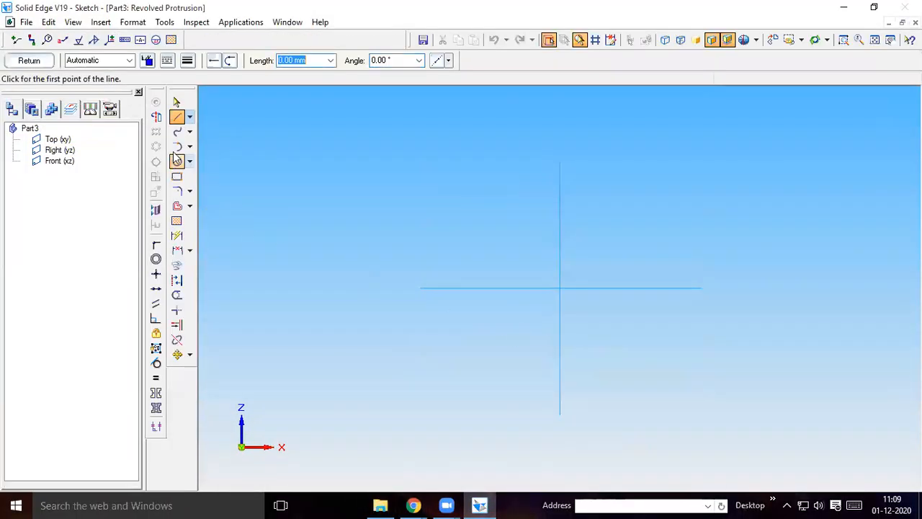
pyautogui.click(559, 288)
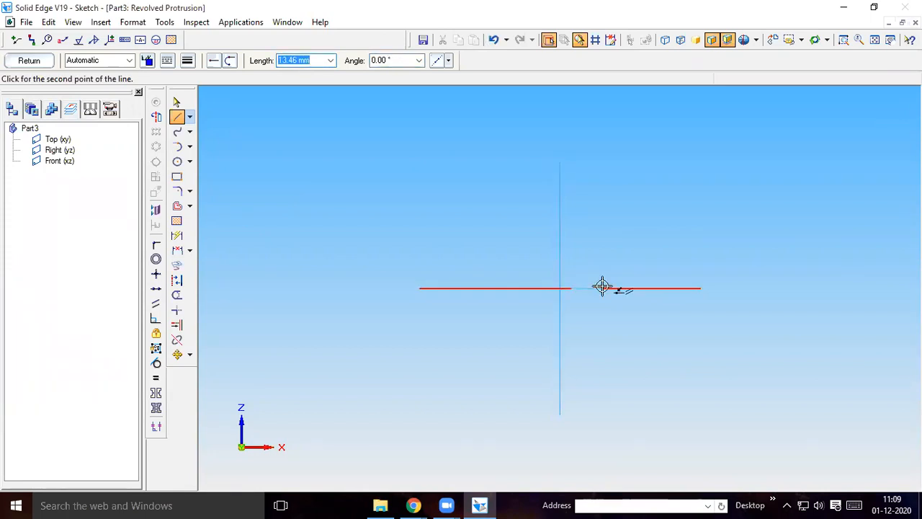
pyautogui.click(572, 288)
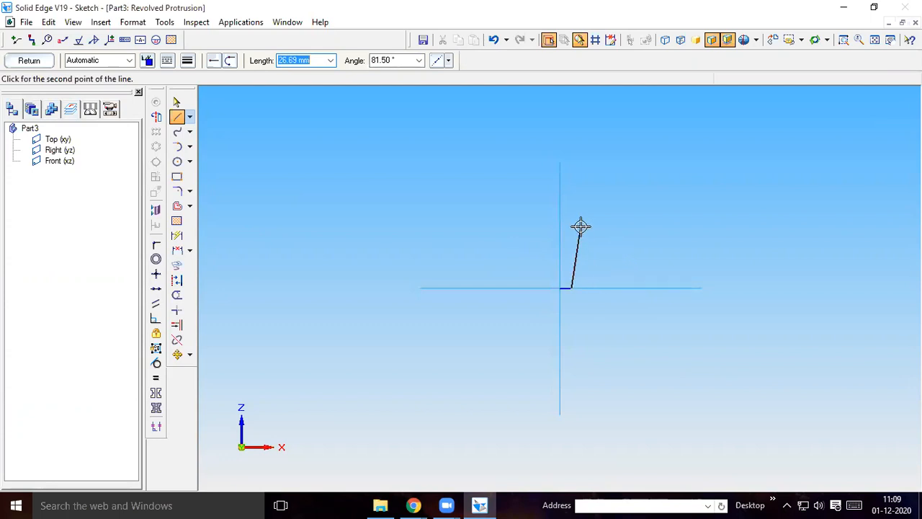
# Continue the screw rod profile with a 22 mm line at 90° and a 1 mm line at 0°
pyautogui.write('22')
pyautogui.press('Tab')
pyautogui.write('90')
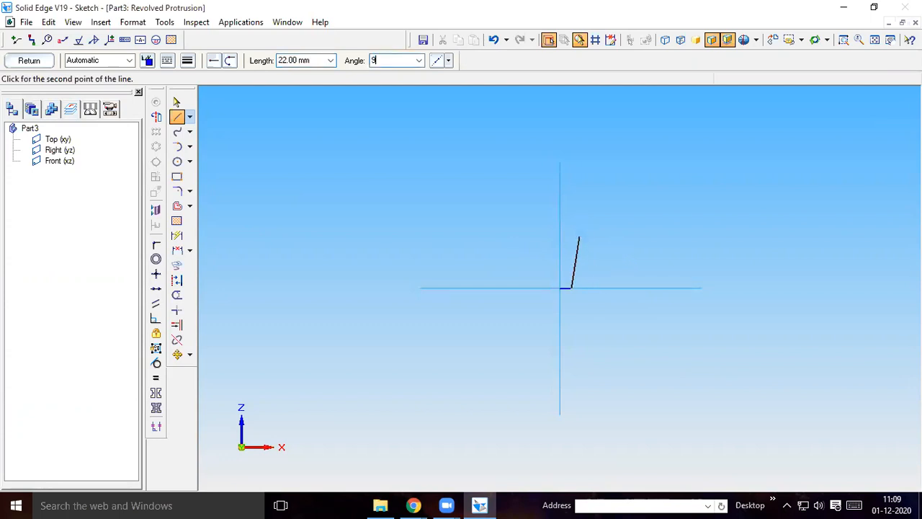
pyautogui.press('Return')
pyautogui.write('1')
pyautogui.press('Tab')
pyautogui.write('0')
pyautogui.press('Return')
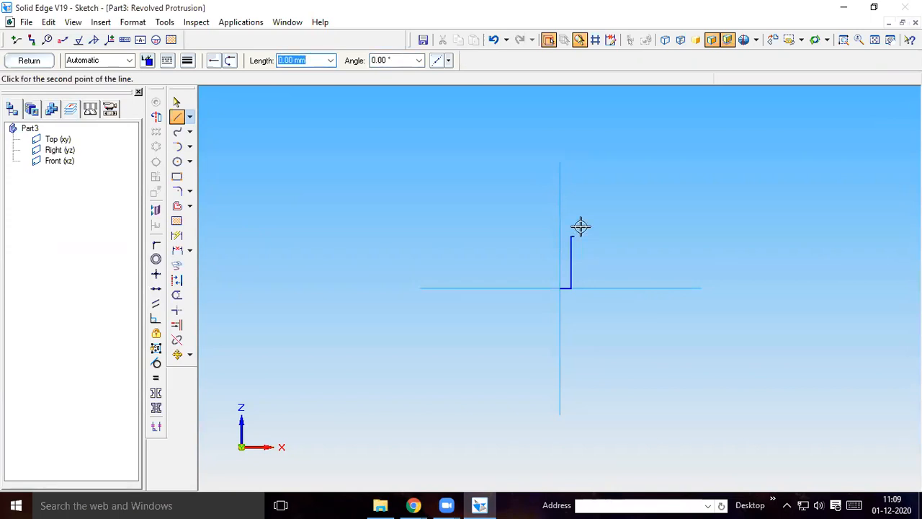
# Check the screw rod's section lengths in the Chrome part drawing and continue the Solid Edge profile with an 18 mm line at 90° and a 4 mm line at 0°
pyautogui.moveTo(413, 505)
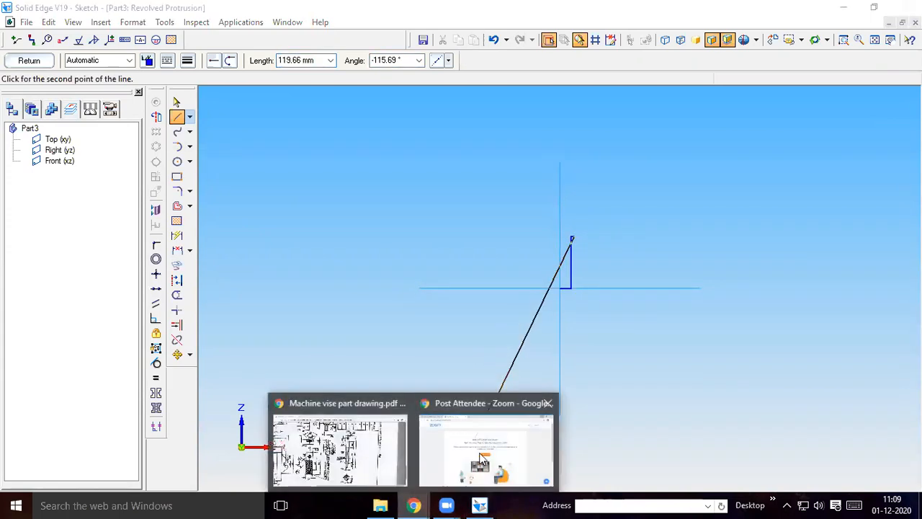
pyautogui.click(339, 450)
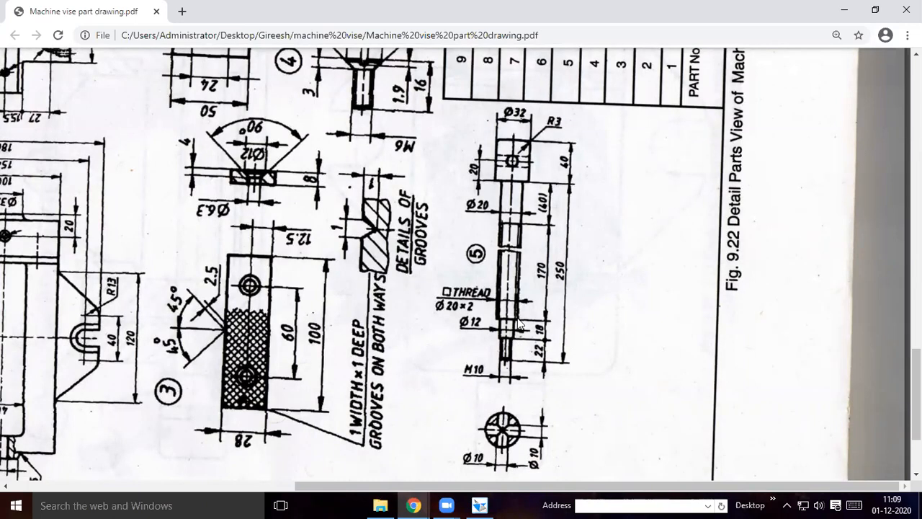
pyautogui.click(479, 506)
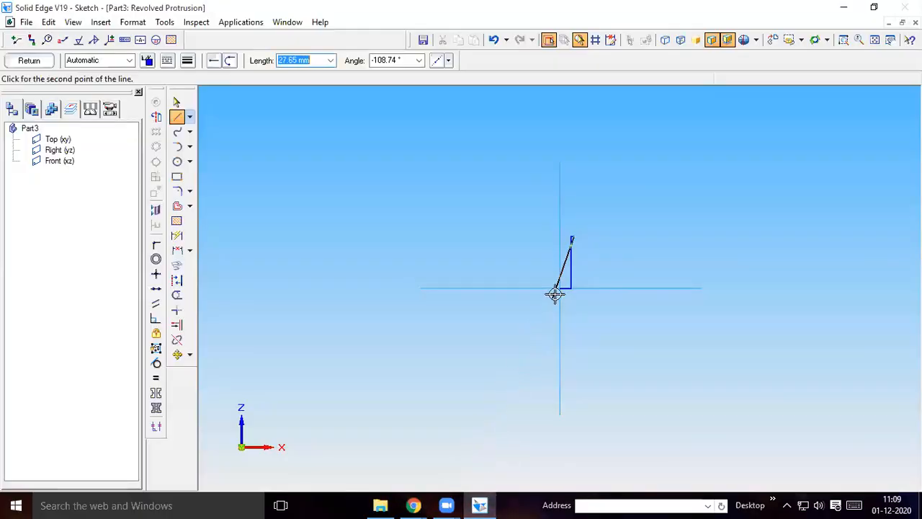
pyautogui.write('18')
pyautogui.press('Tab')
pyautogui.write('90')
pyautogui.press('Return')
pyautogui.write('4')
pyautogui.press('Tab')
pyautogui.write('0')
pyautogui.press('Return')
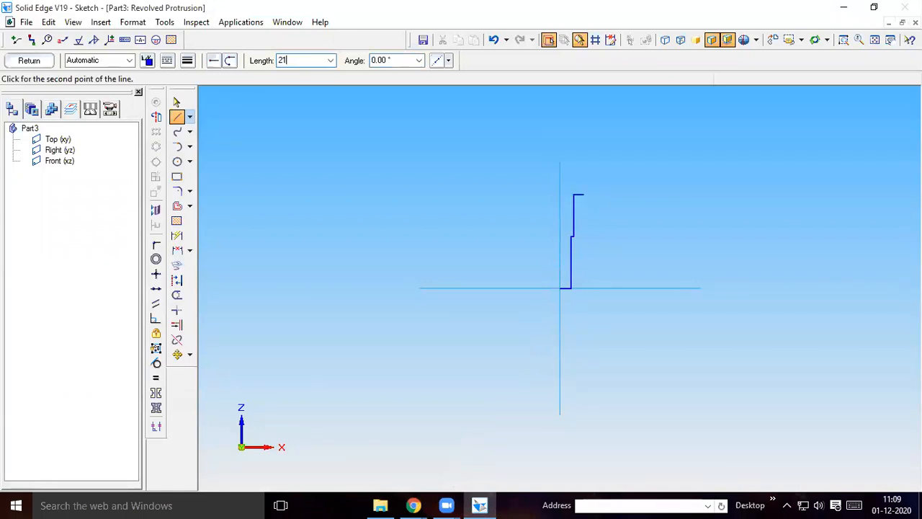
# Add a 210 mm line at 90° to the profile for the rod's long shank
pyautogui.press('Tab')
pyautogui.write('9')
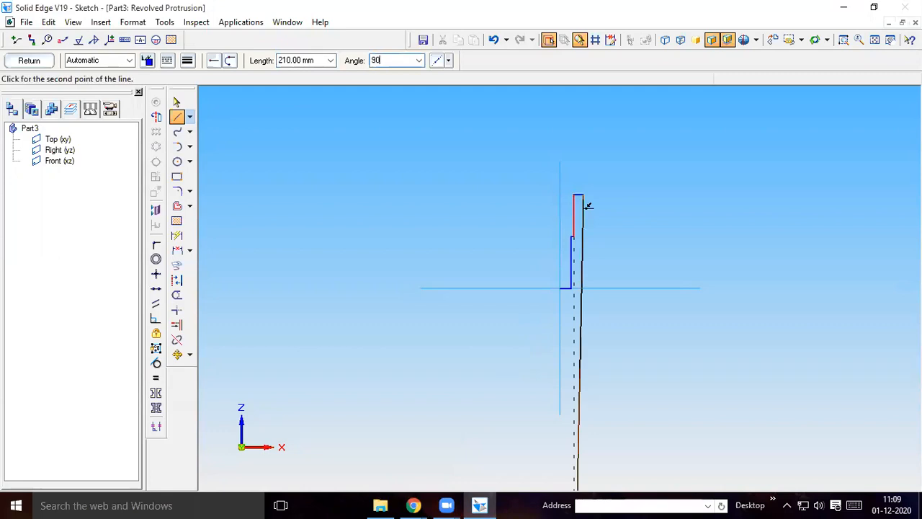
pyautogui.press('Return')
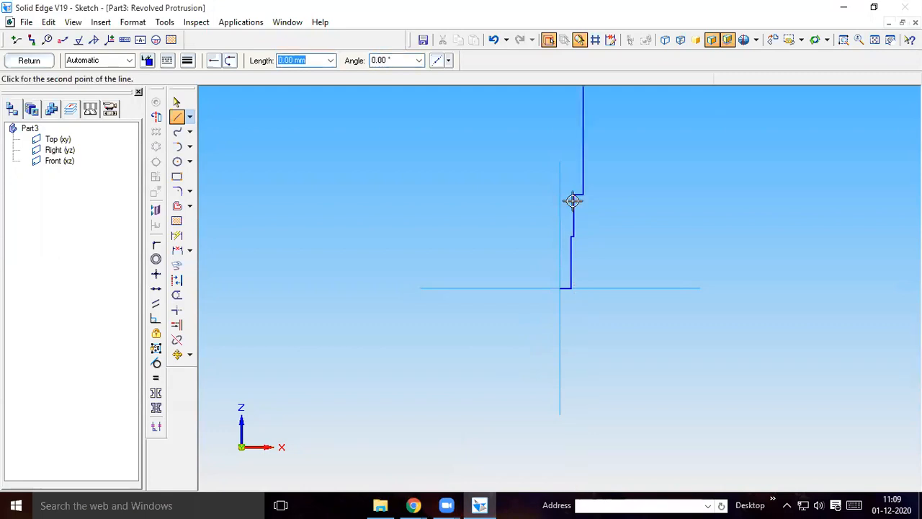
pyautogui.click(874, 40)
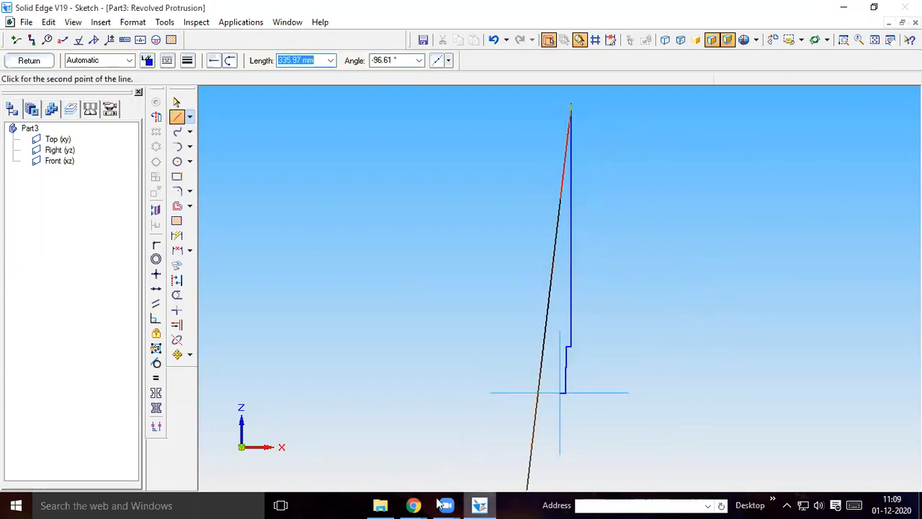
# Check the head dimensions in the Chrome part drawing and extend the Solid Edge profile with a 6 mm line at 0° and a 40 mm line at 90°
pyautogui.moveTo(421, 505)
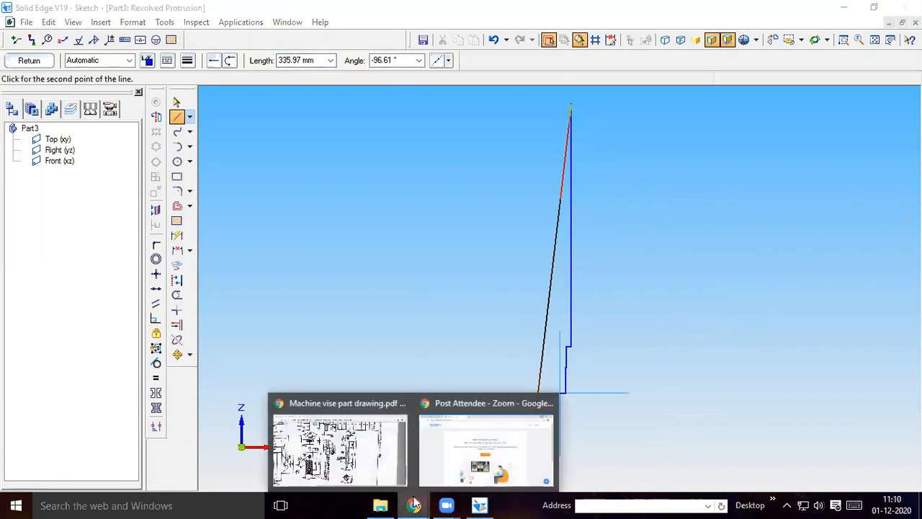
pyautogui.click(352, 447)
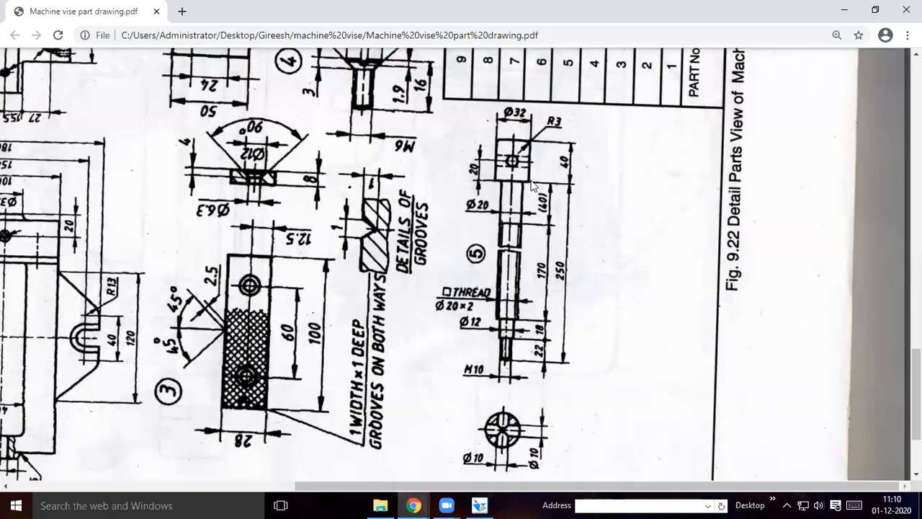
pyautogui.click(479, 505)
pyautogui.write('6')
pyautogui.press('Tab')
pyautogui.write('0')
pyautogui.press('Return')
pyautogui.write('40')
pyautogui.press('Tab')
pyautogui.write('90')
pyautogui.press('Return')
# Draw the head's 16 mm end line at 180° and close the profile with a vertical line down to the origin
pyautogui.write('16')
pyautogui.press('Tab')
pyautogui.write('18')
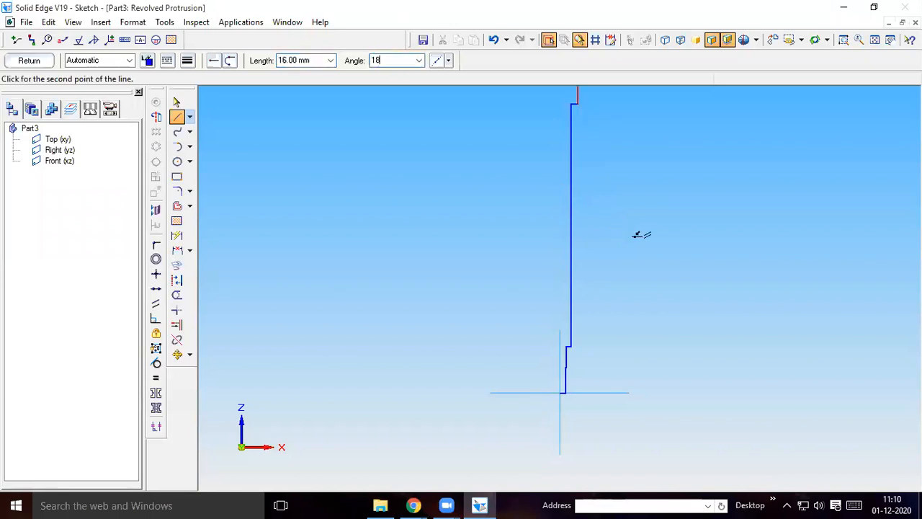
pyautogui.write('0')
pyautogui.press('Return')
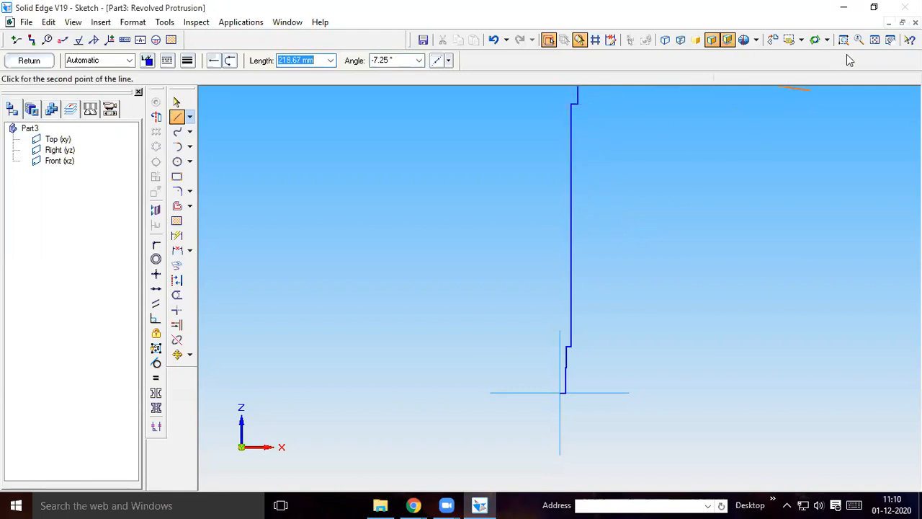
pyautogui.click(875, 39)
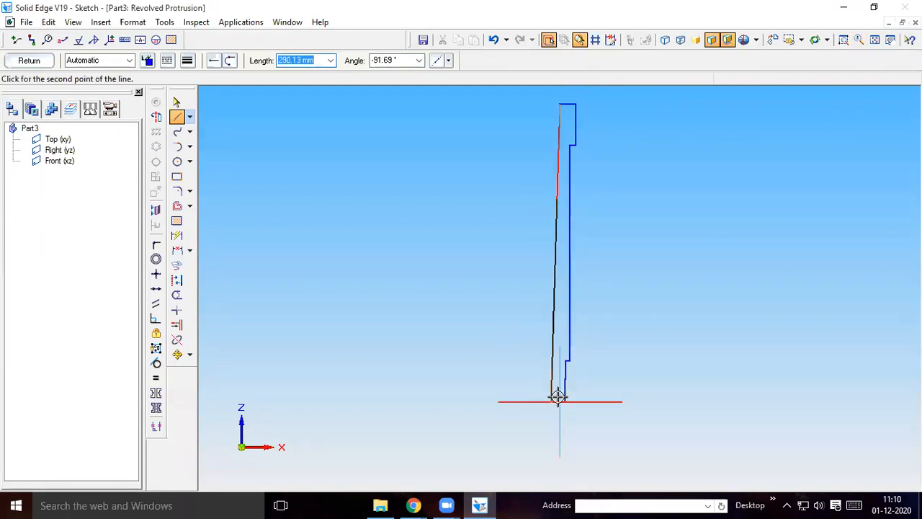
pyautogui.click(843, 39)
pyautogui.moveTo(530, 385)
pyautogui.mouseDown()
pyautogui.moveTo(549, 408)
pyautogui.moveTo(587, 418)
pyautogui.mouseUp()
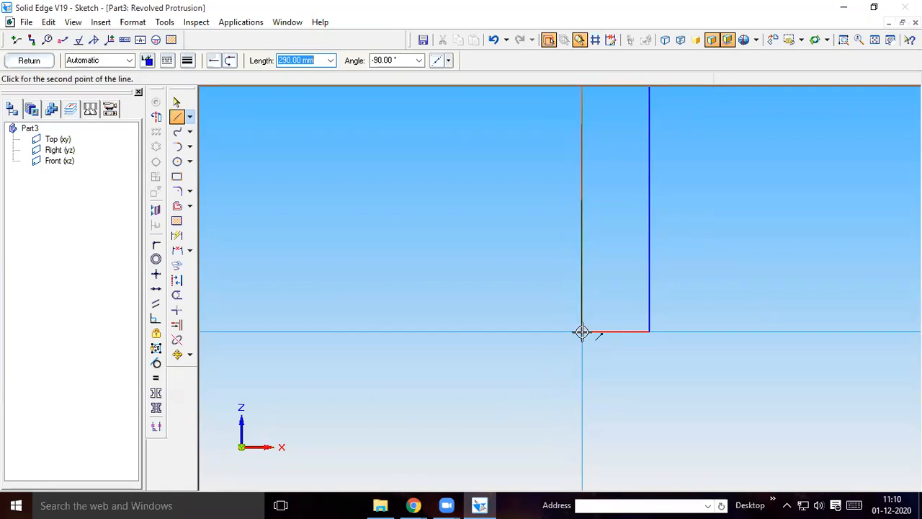
pyautogui.click(582, 332)
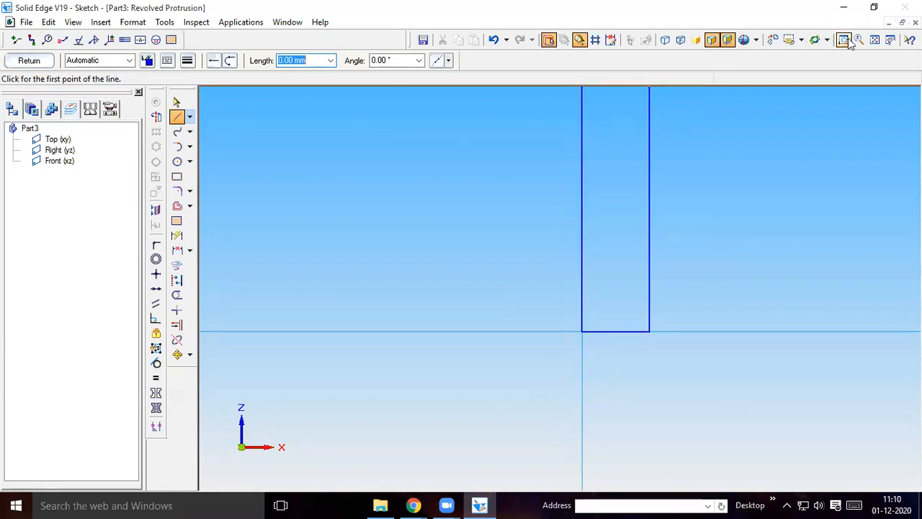
pyautogui.click(874, 40)
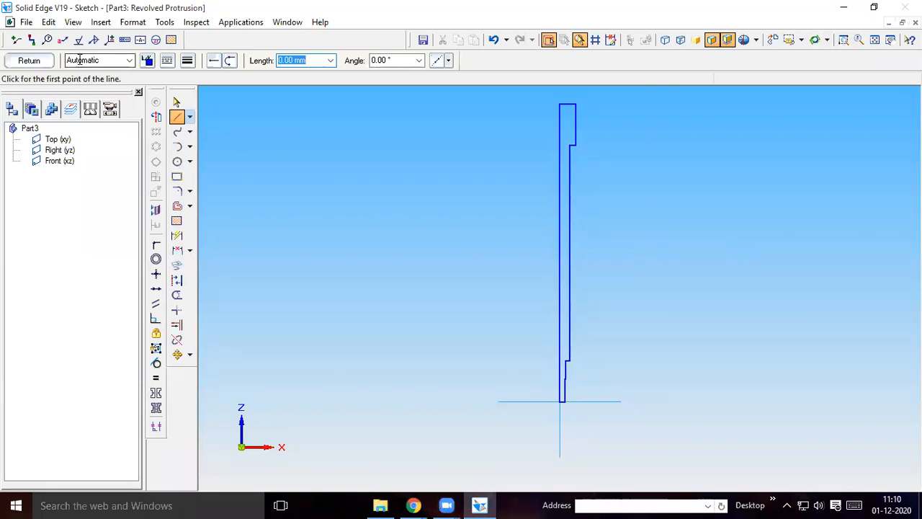
# Set the profile's long vertical line as the axis of revolution and complete the screw rod as a 360° revolved protrusion
pyautogui.click(157, 116)
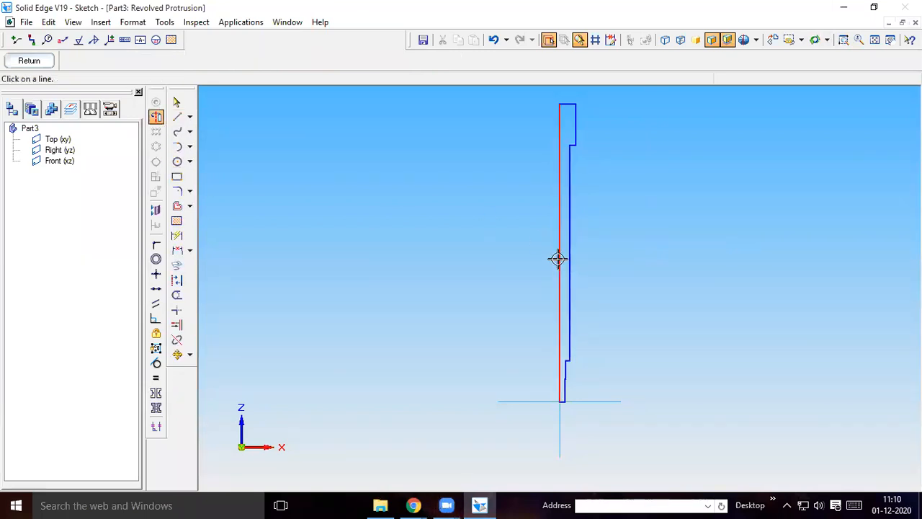
pyautogui.click(560, 259)
pyautogui.click(22, 60)
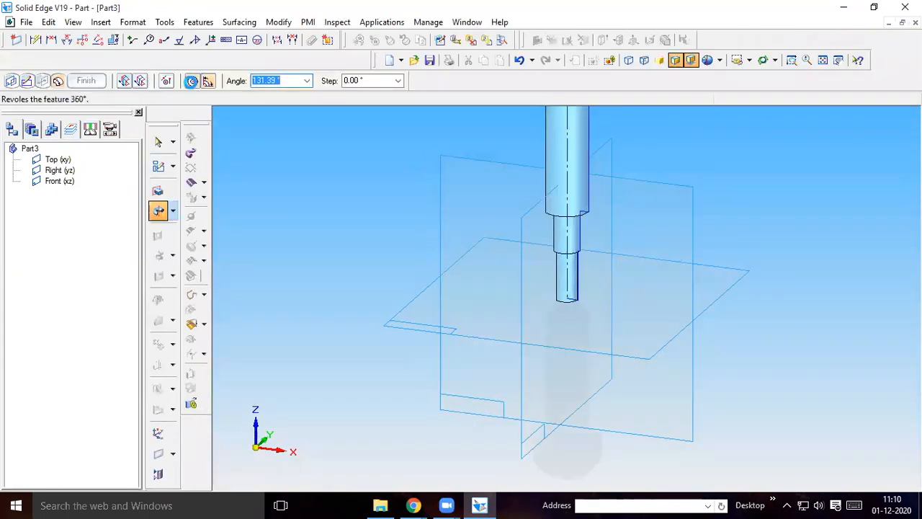
pyautogui.click(191, 83)
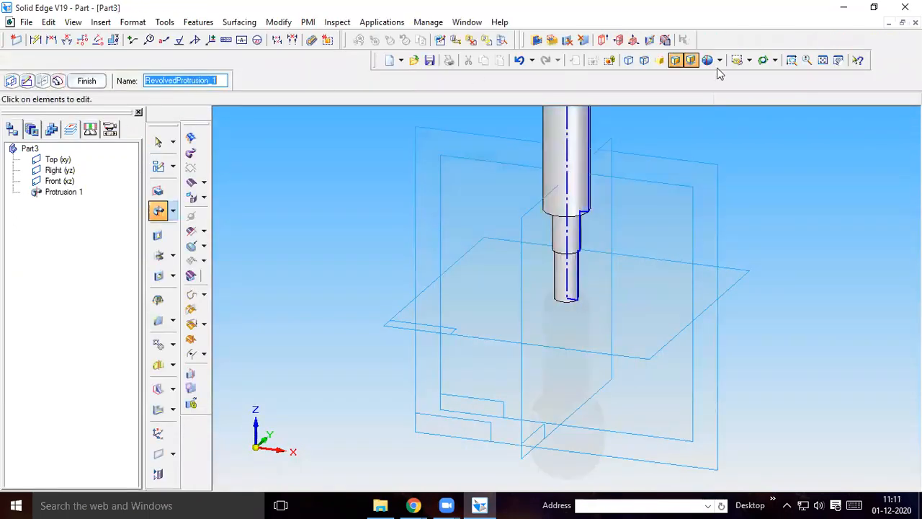
pyautogui.click(823, 60)
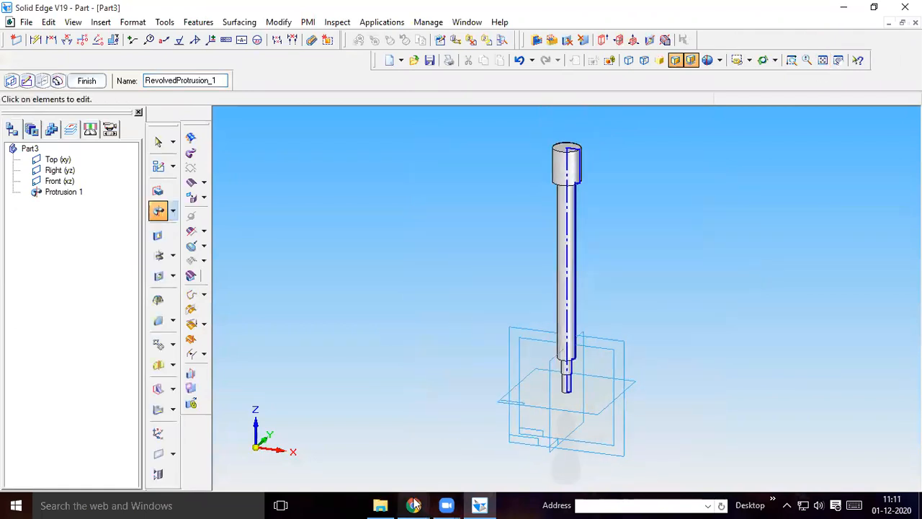
pyautogui.moveTo(414, 505)
pyautogui.click(335, 447)
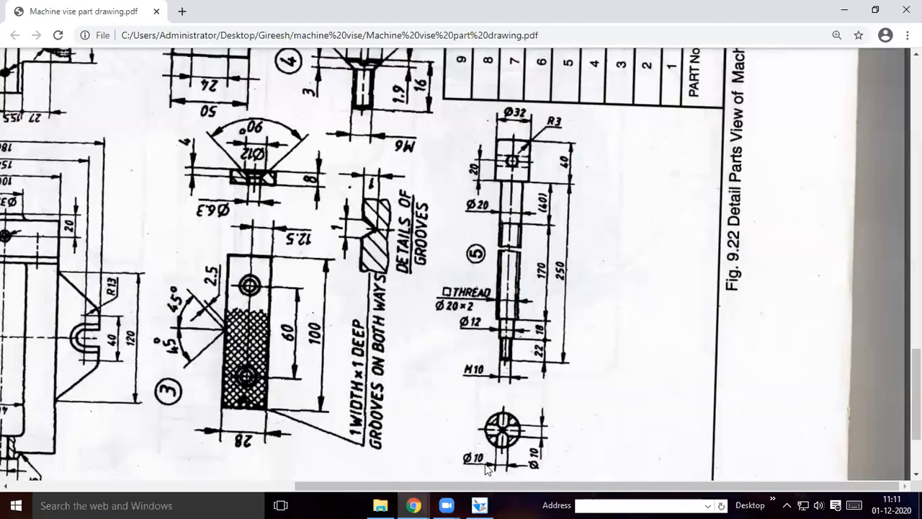
pyautogui.moveTo(477, 504)
pyautogui.click(467, 488)
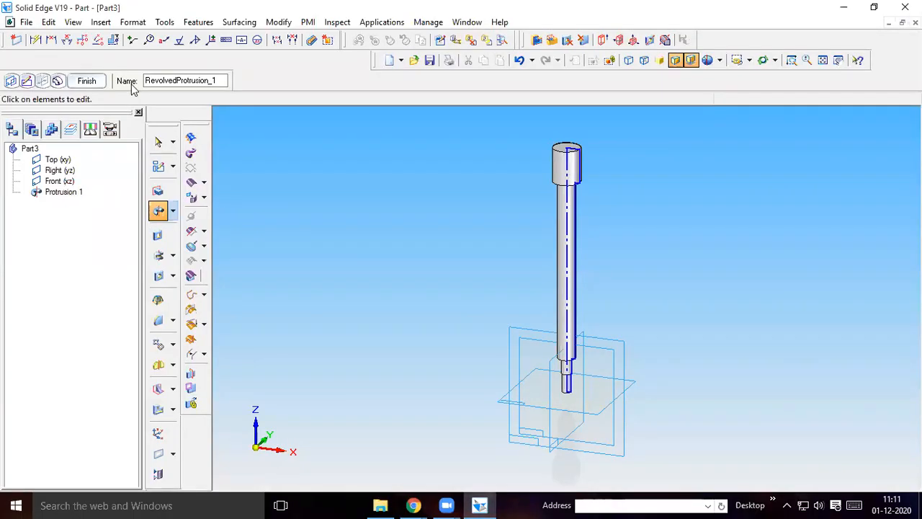
pyautogui.click(88, 81)
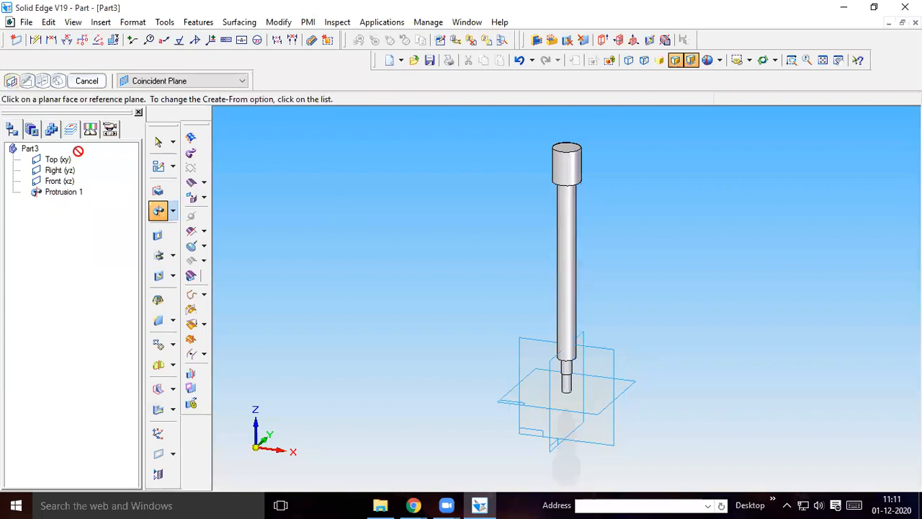
pyautogui.click(88, 82)
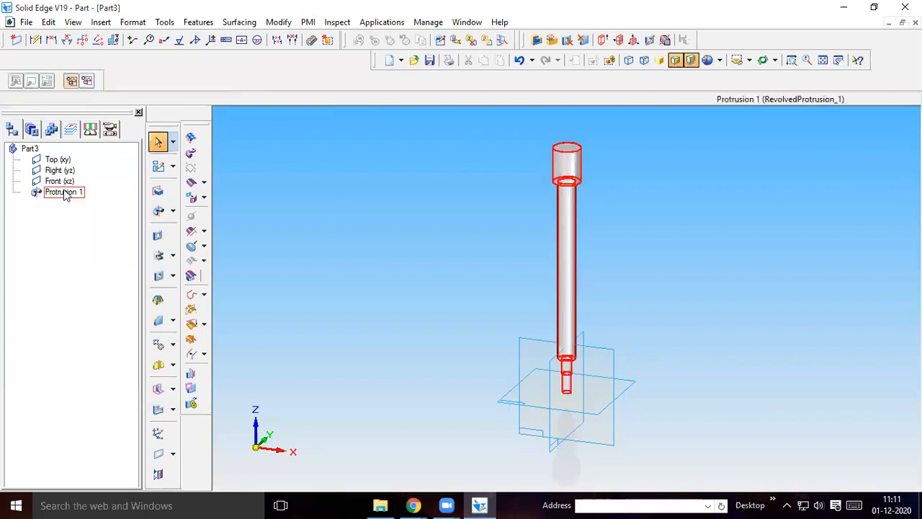
# Edit the revolved protrusion's profile to add a 3 mm fillet at the head's upper outer corner and finish the feature
pyautogui.rightClick(65, 193)
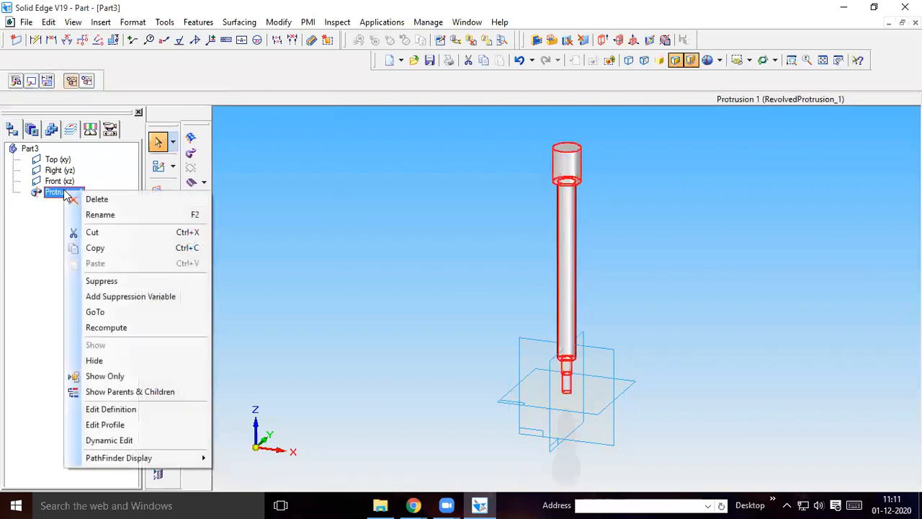
pyautogui.click(115, 426)
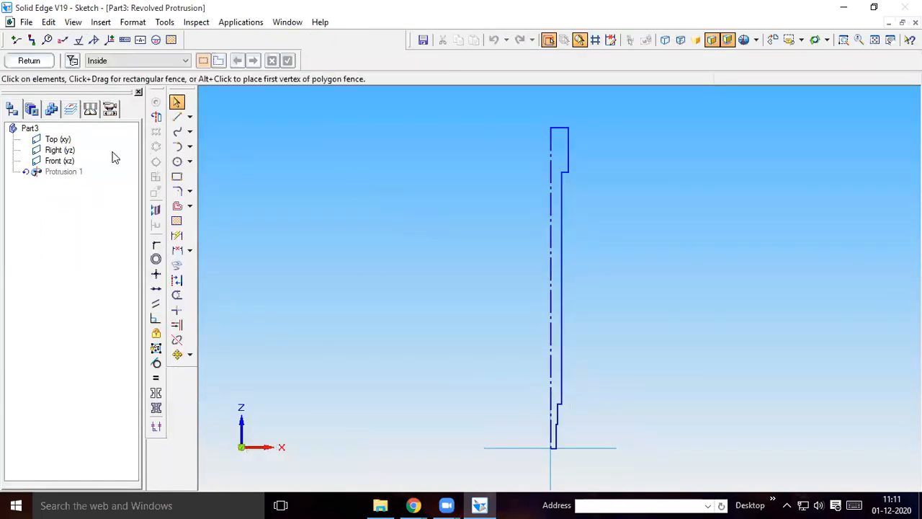
pyautogui.click(177, 191)
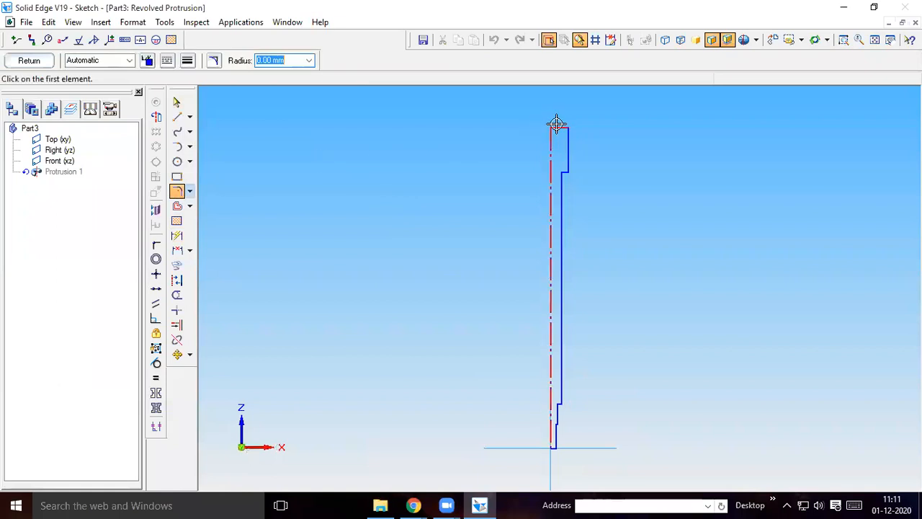
pyautogui.click(561, 128)
pyautogui.click(567, 136)
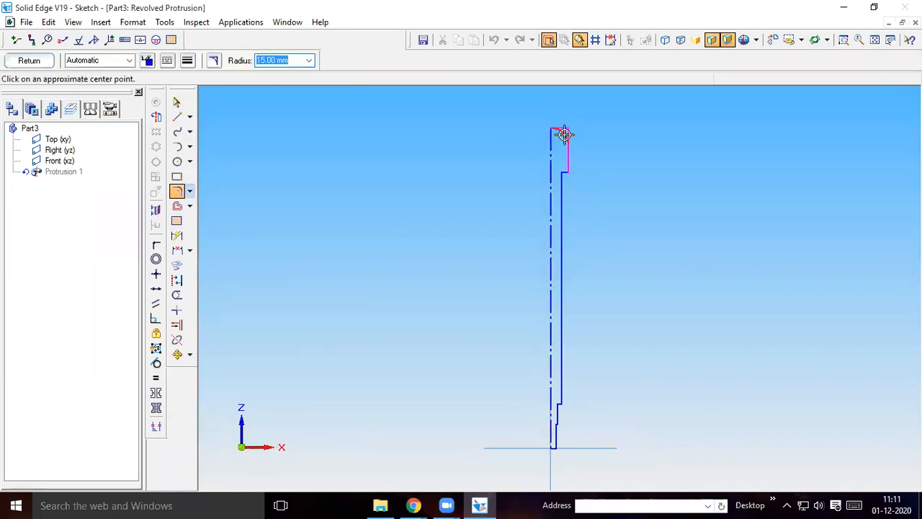
pyautogui.write('3')
pyautogui.press('Return')
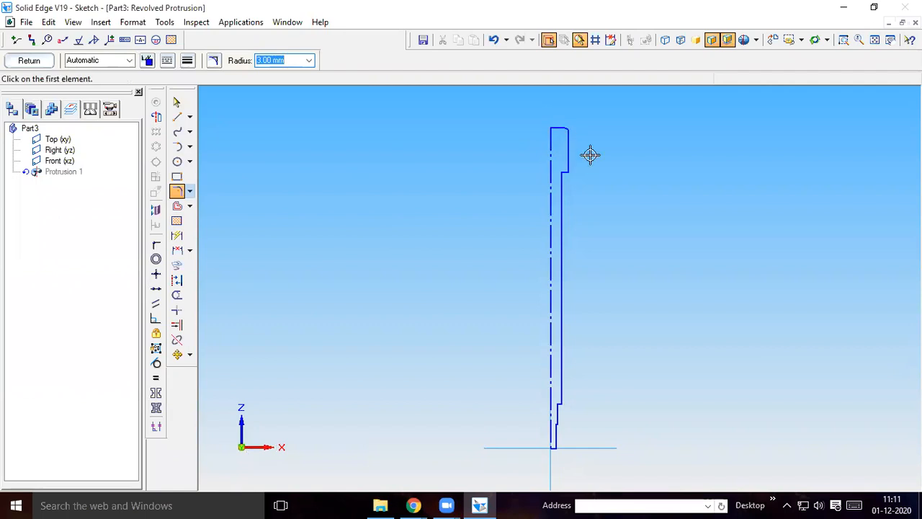
pyautogui.click(30, 62)
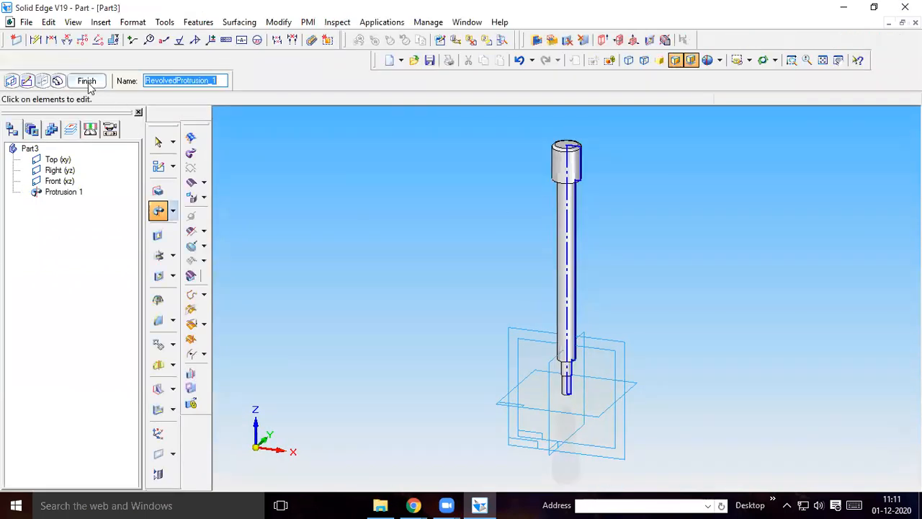
pyautogui.click(88, 80)
pyautogui.click(455, 180)
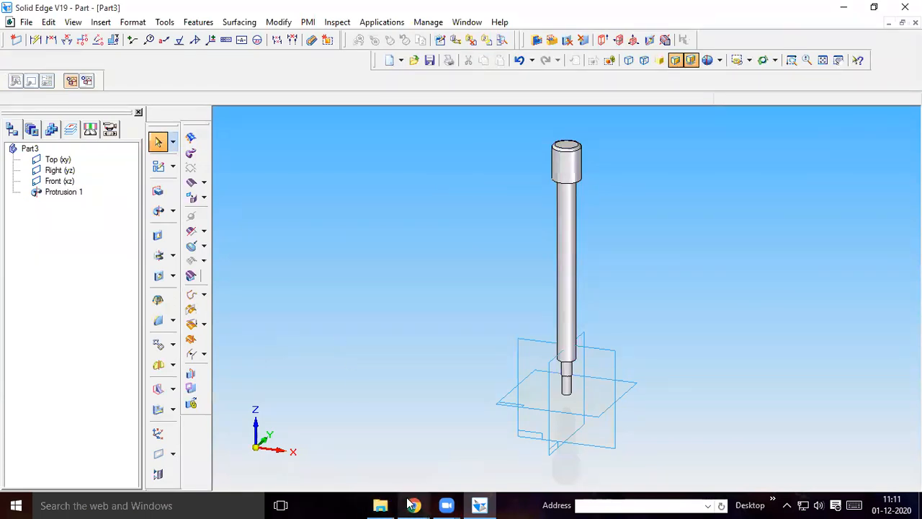
# Examine the Chrome part drawing for the screw rod's head holes, the other part details and the parts list
pyautogui.moveTo(417, 504)
pyautogui.click(360, 472)
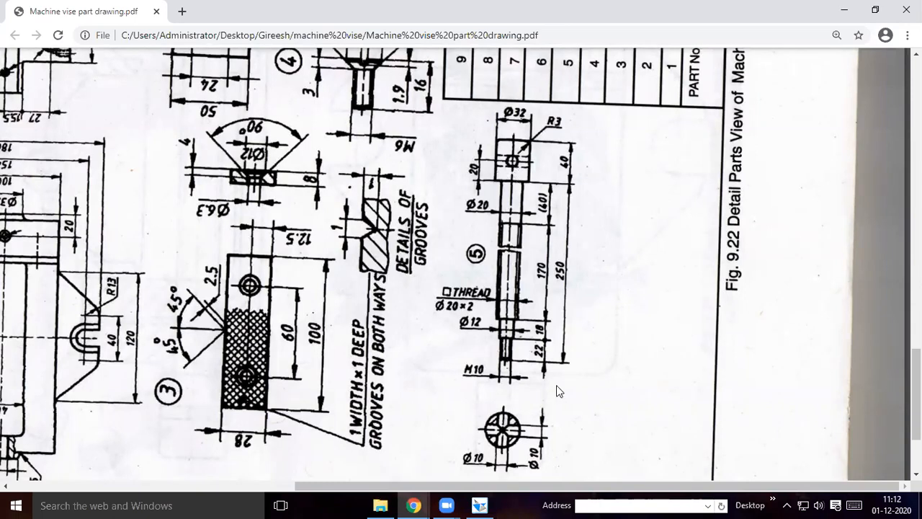
pyautogui.scroll(-3, 525, 396)
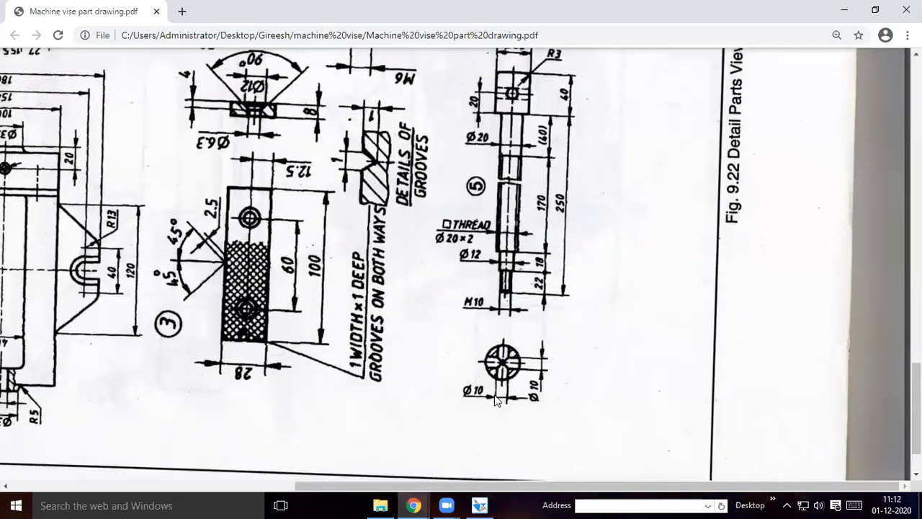
pyautogui.scroll(3, 542, 241)
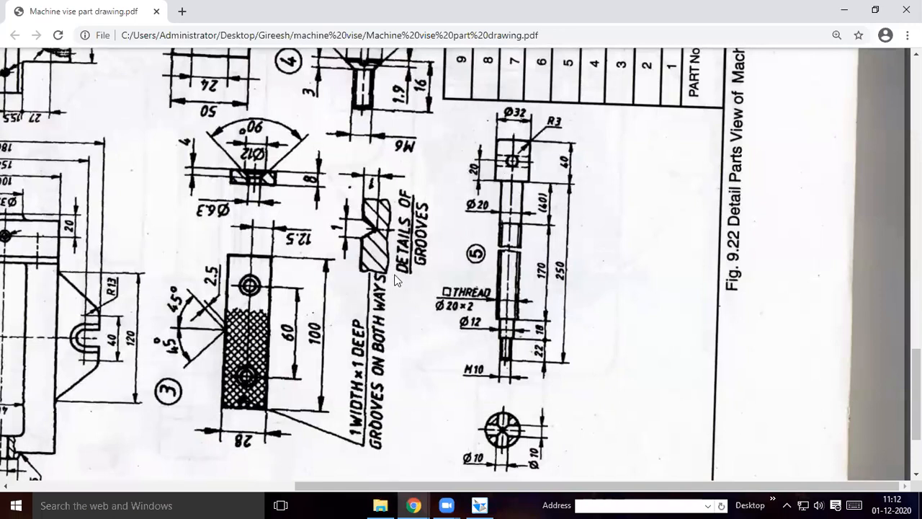
pyautogui.scroll(1, 391, 276)
pyautogui.scroll(4, 400, 301)
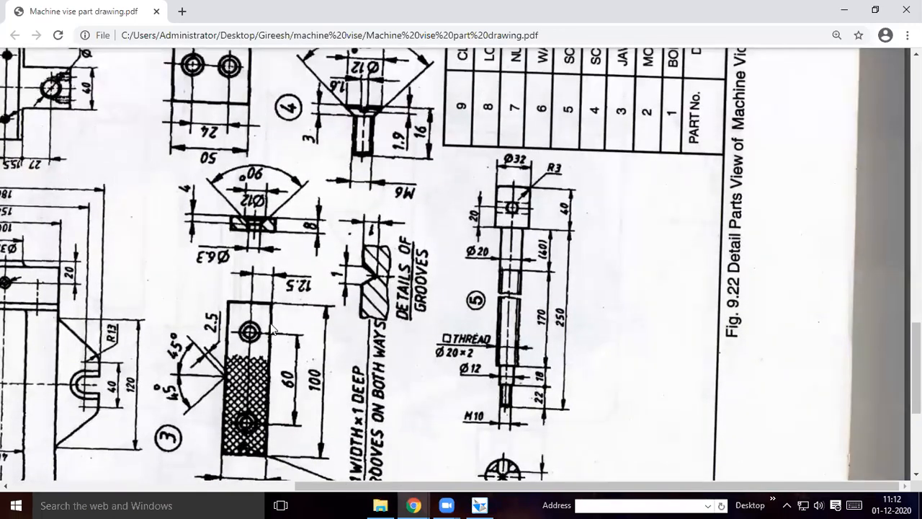
pyautogui.scroll(6, 550, 475)
pyautogui.scroll(5, 550, 484)
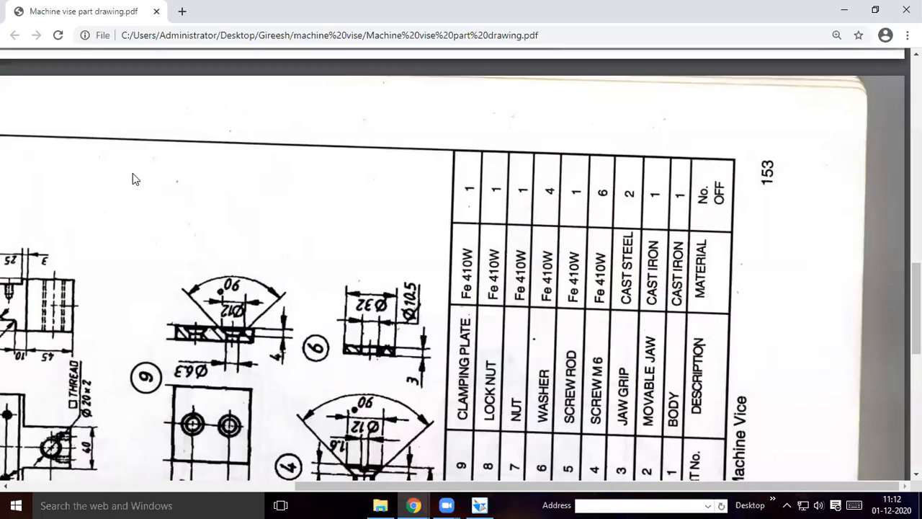
# Check the screw rod's thread sizes and lengths in the part drawing and return to Solid Edge
pyautogui.scroll(10, 199, 257)
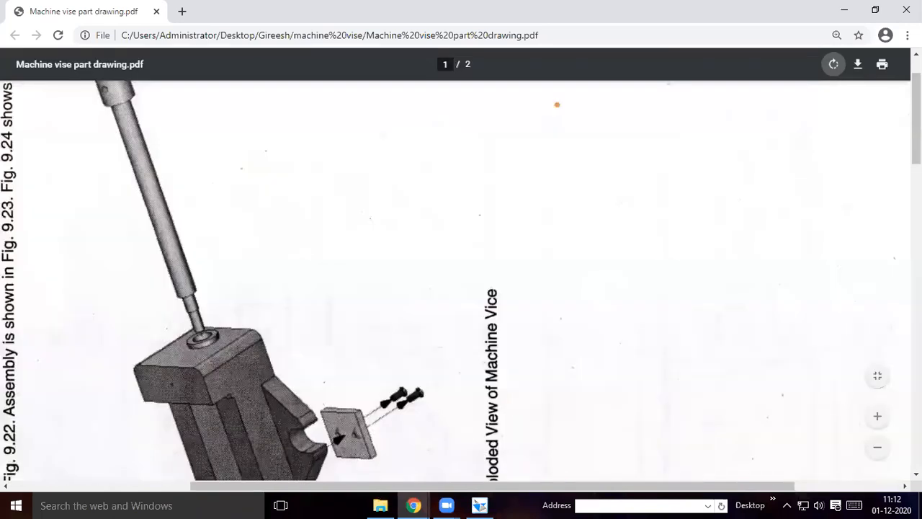
pyautogui.scroll(-5, 557, 105)
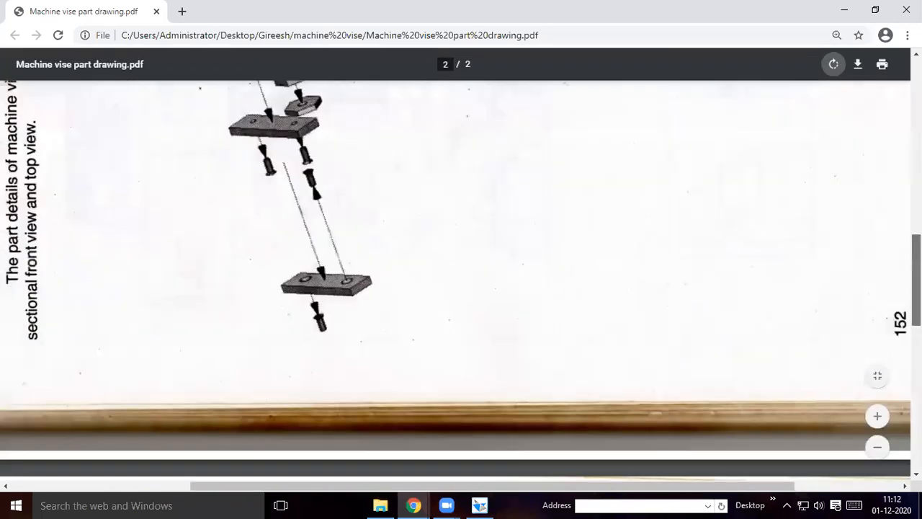
pyautogui.scroll(-5, 703, 357)
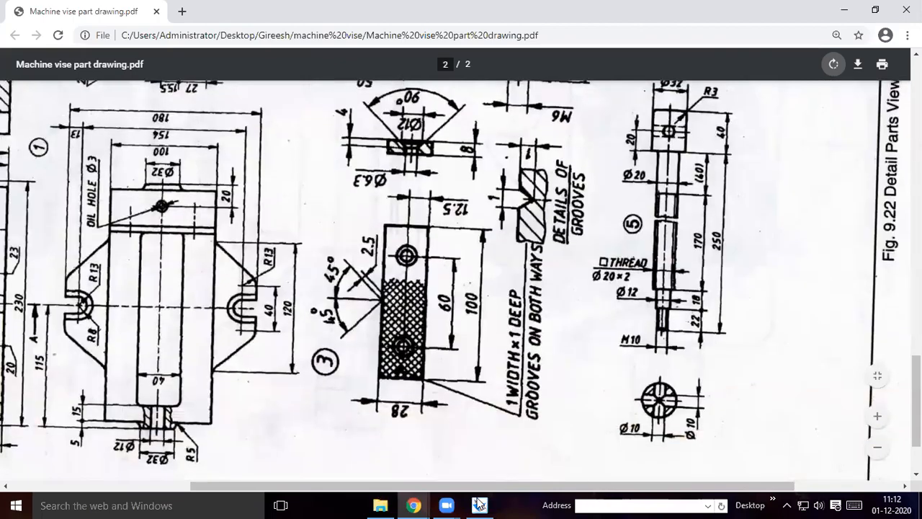
pyautogui.click(477, 503)
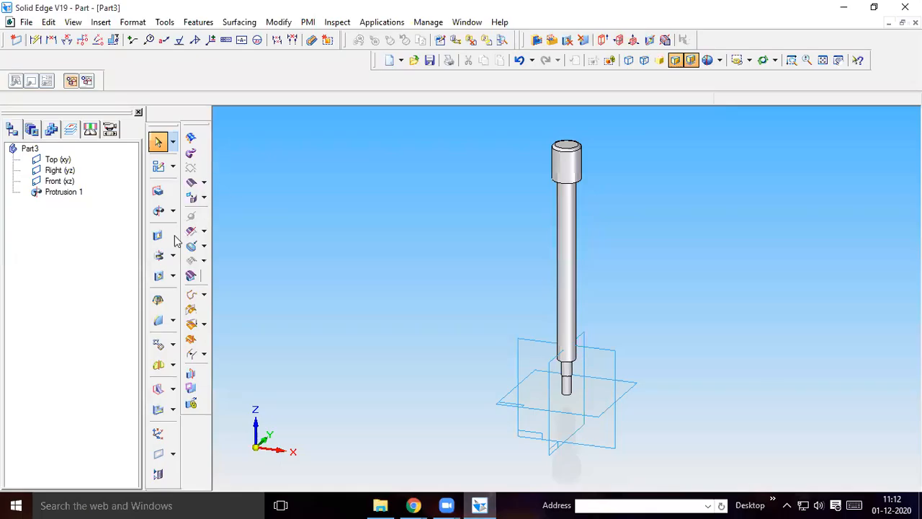
# Add a straight M10 thread over the full extent of the rod's lowest, thinnest cylinder, measured from its bottom end
pyautogui.click(173, 277)
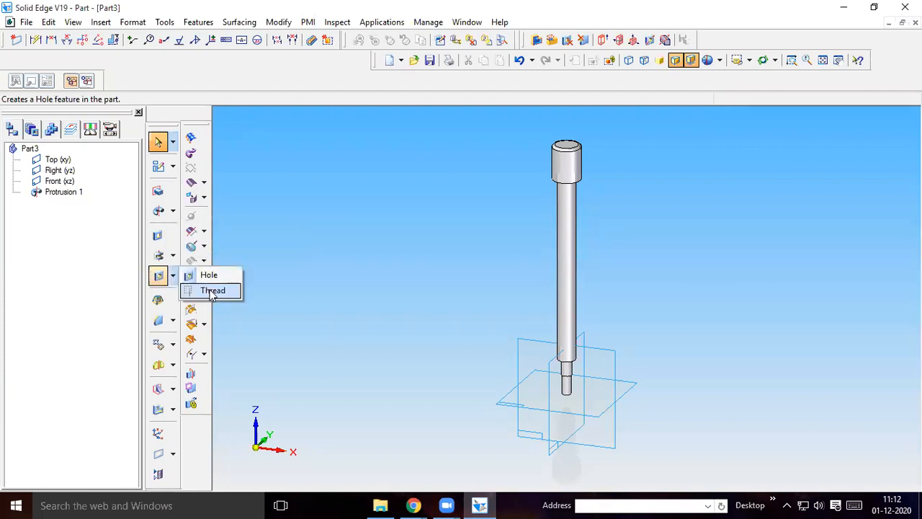
pyautogui.click(212, 292)
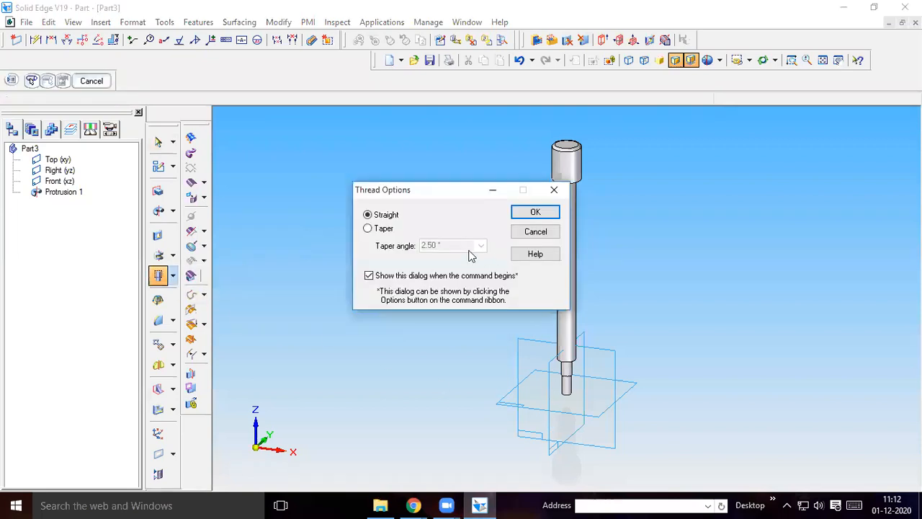
pyautogui.click(548, 212)
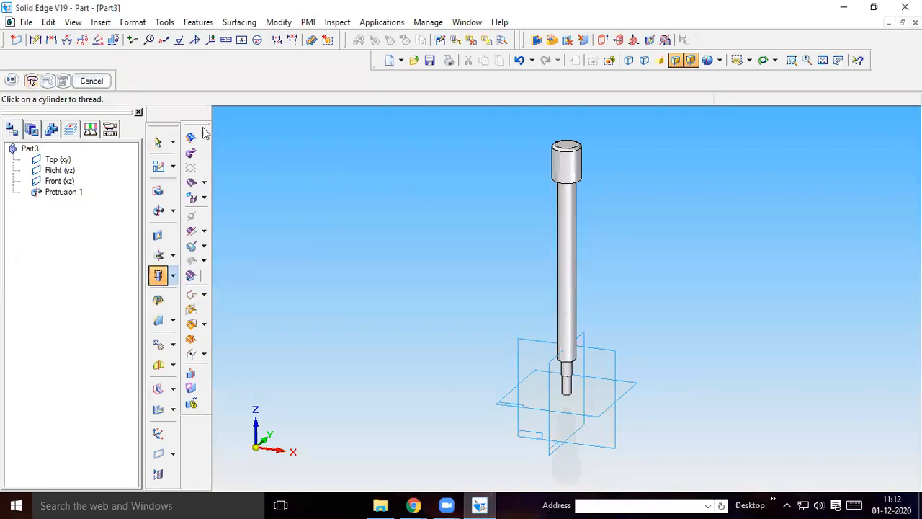
pyautogui.click(567, 395)
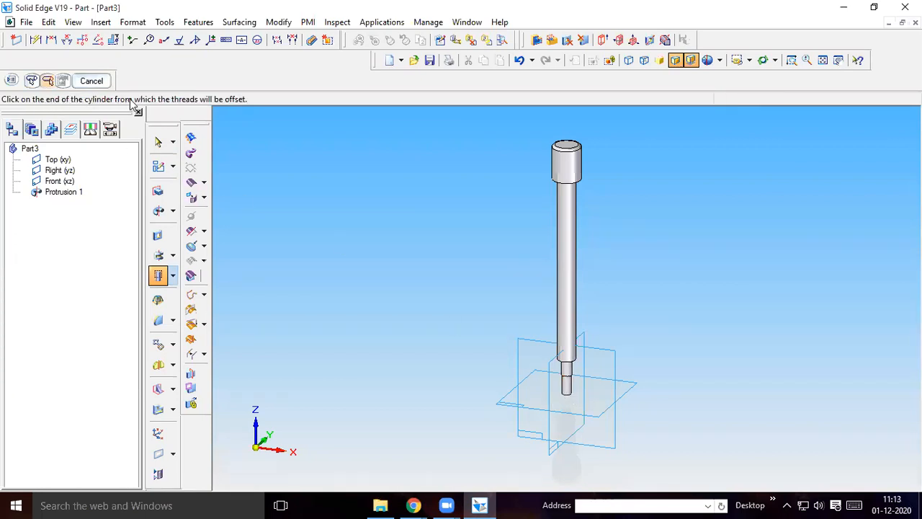
pyautogui.click(565, 400)
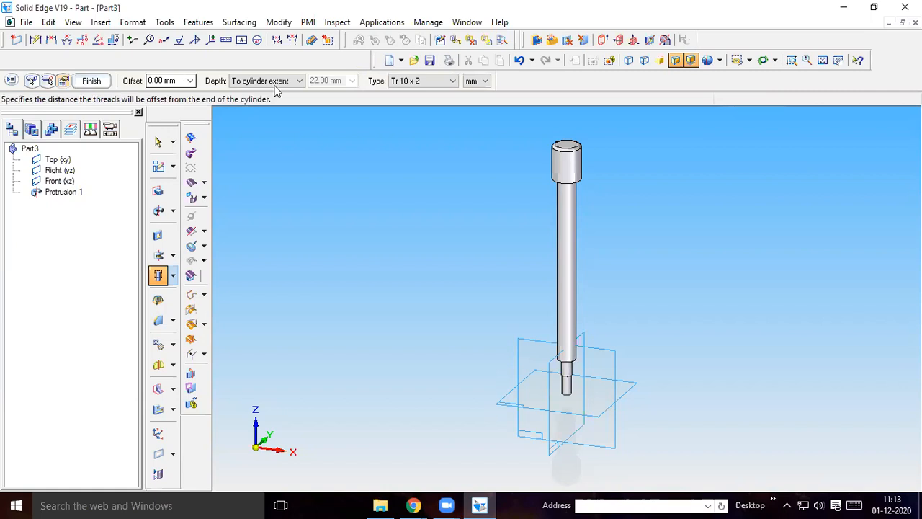
pyautogui.click(434, 80)
pyautogui.click(430, 101)
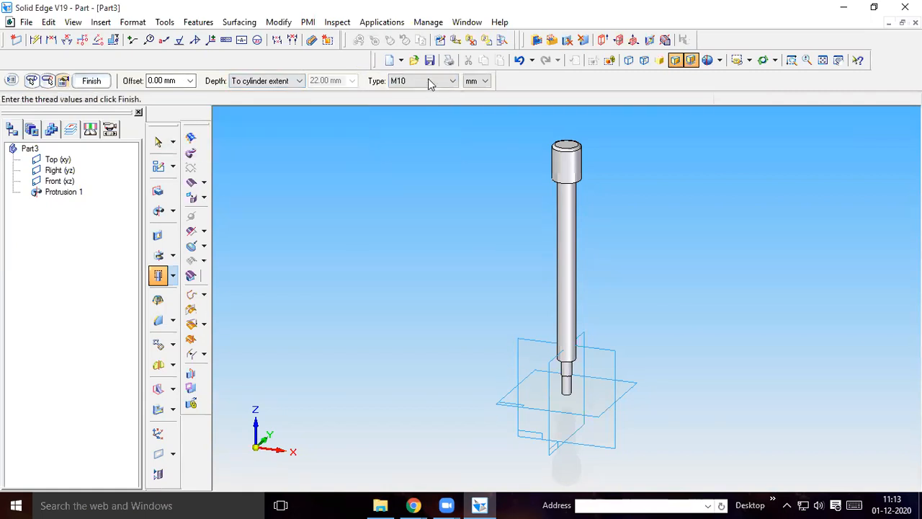
pyautogui.click(91, 81)
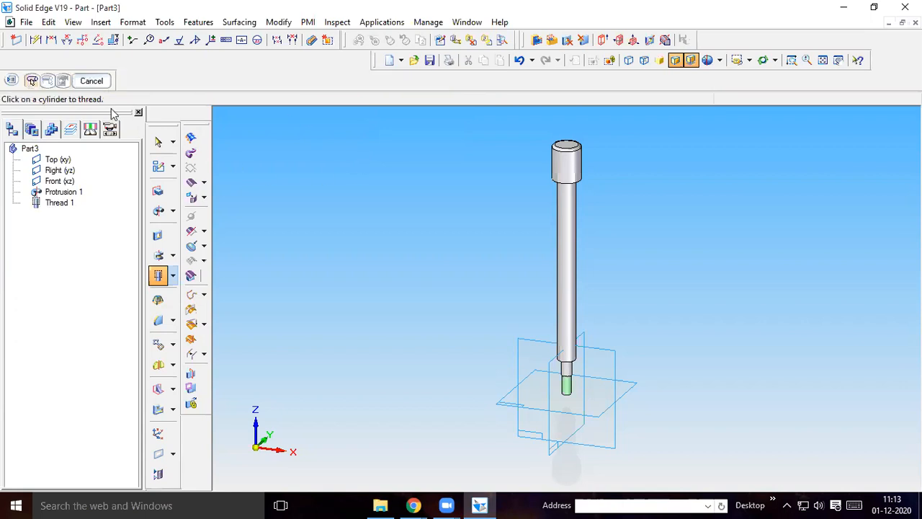
pyautogui.click(101, 83)
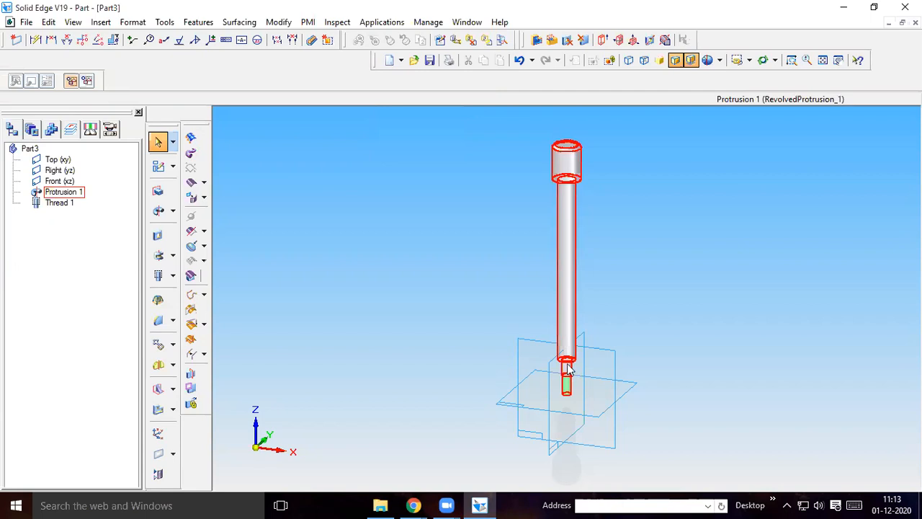
# Define a straight thread on the rod's long shank from its lower end with a finite depth of 170 mm
pyautogui.click(158, 277)
pyautogui.click(534, 213)
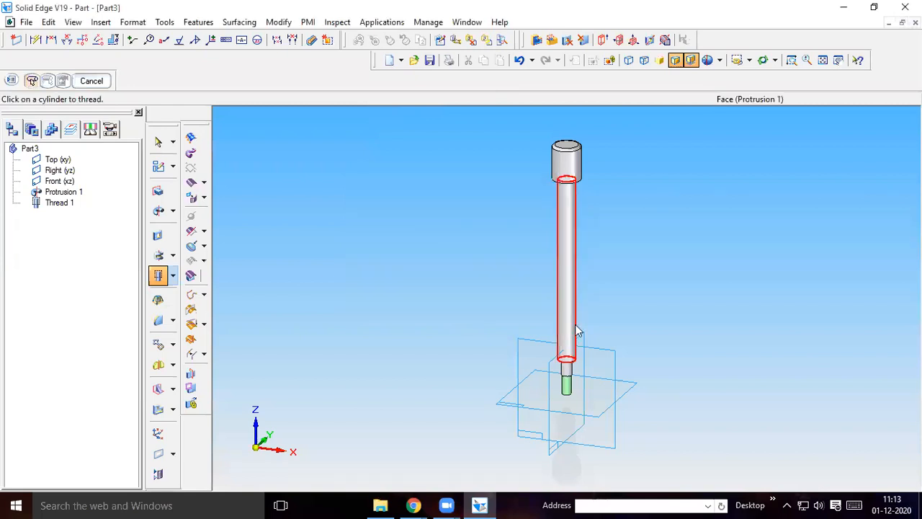
pyautogui.click(552, 319)
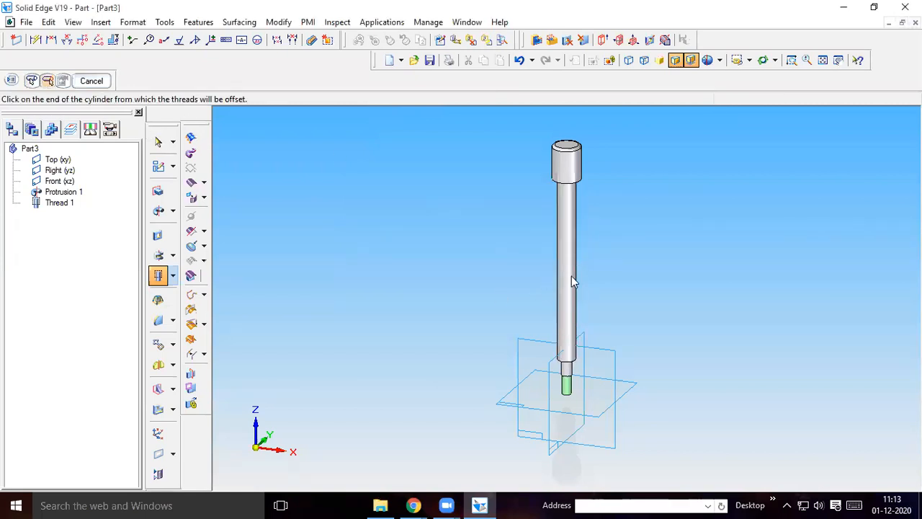
pyautogui.click(569, 366)
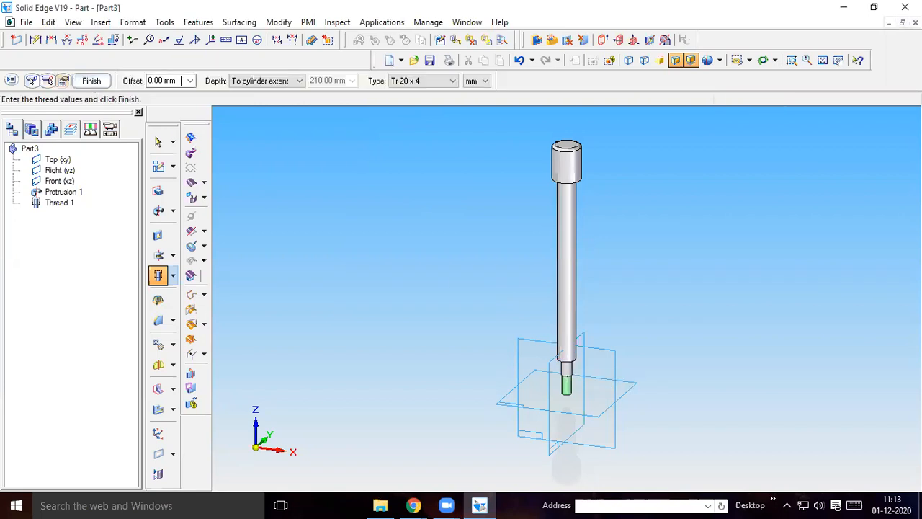
pyautogui.click(271, 83)
pyautogui.click(337, 81)
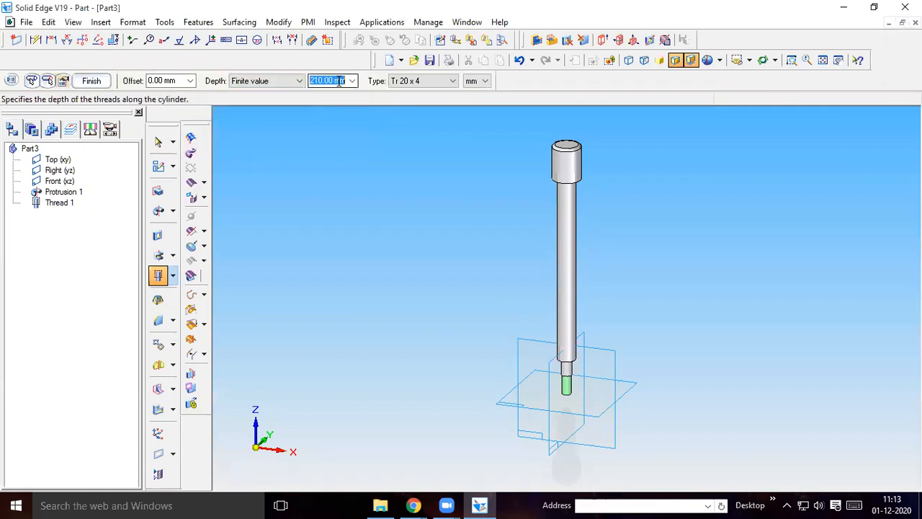
pyautogui.write('170')
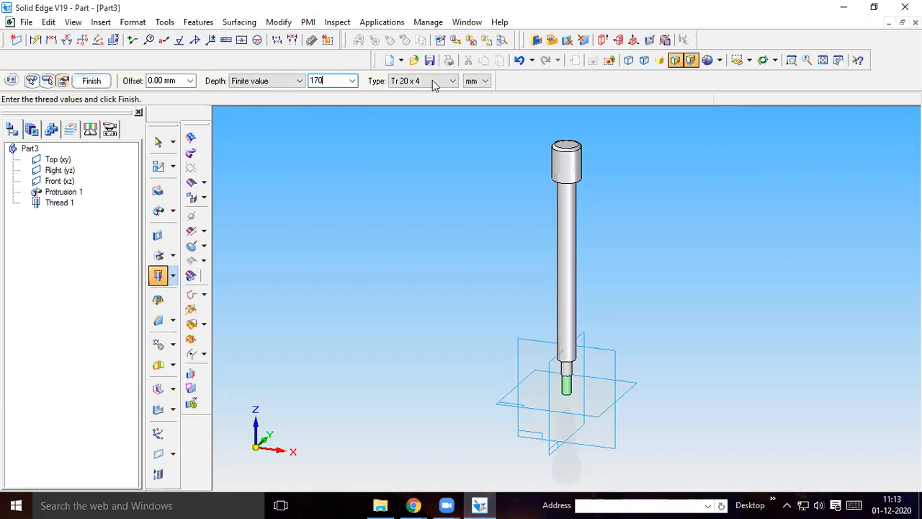
pyautogui.click(432, 81)
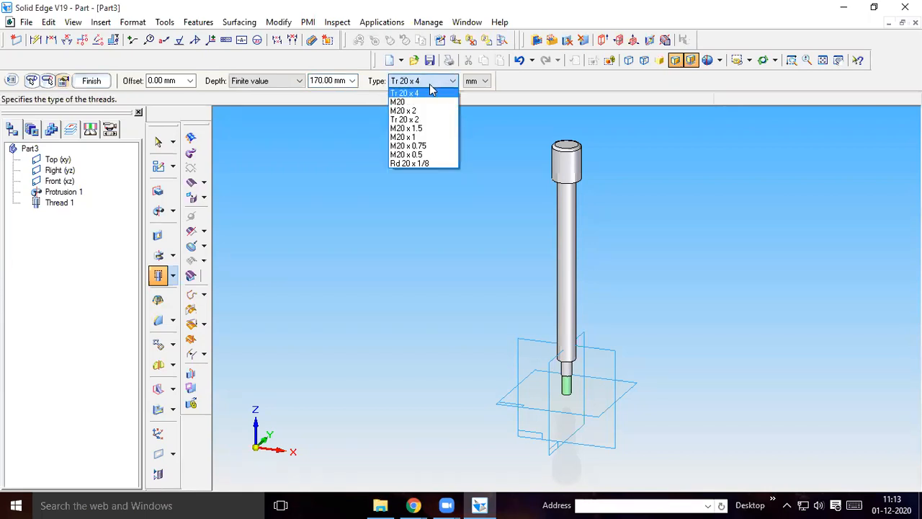
# Check the thread callout in the Chrome drawing, try the M20 x 2 type on the shank in Solid Edge, and undo that thread
pyautogui.click(413, 504)
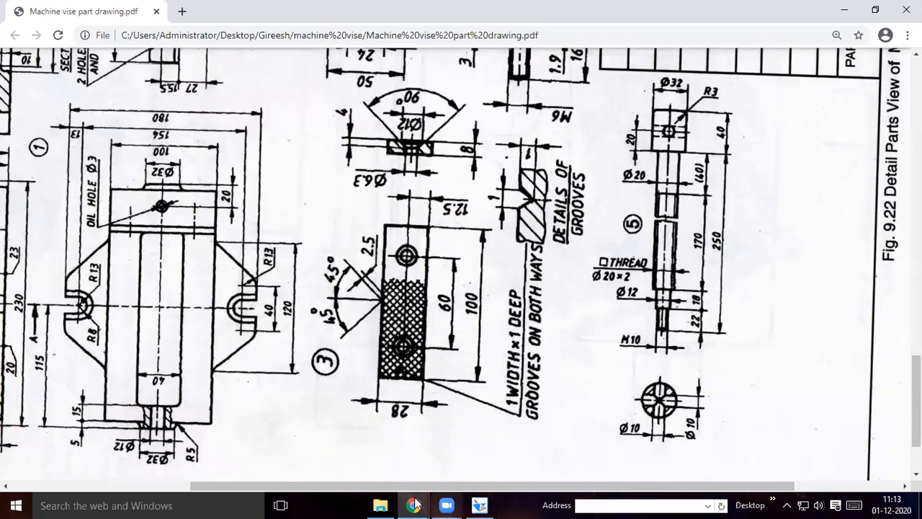
pyautogui.moveTo(414, 505)
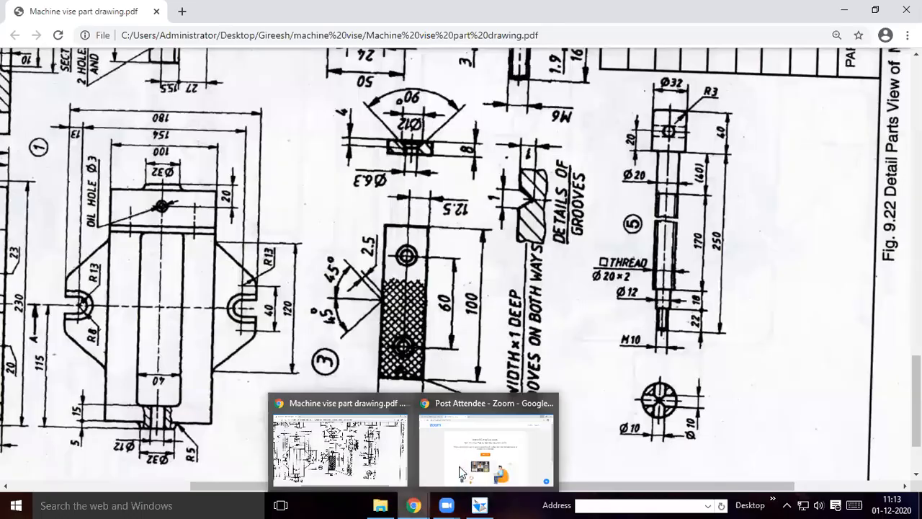
pyautogui.click(481, 505)
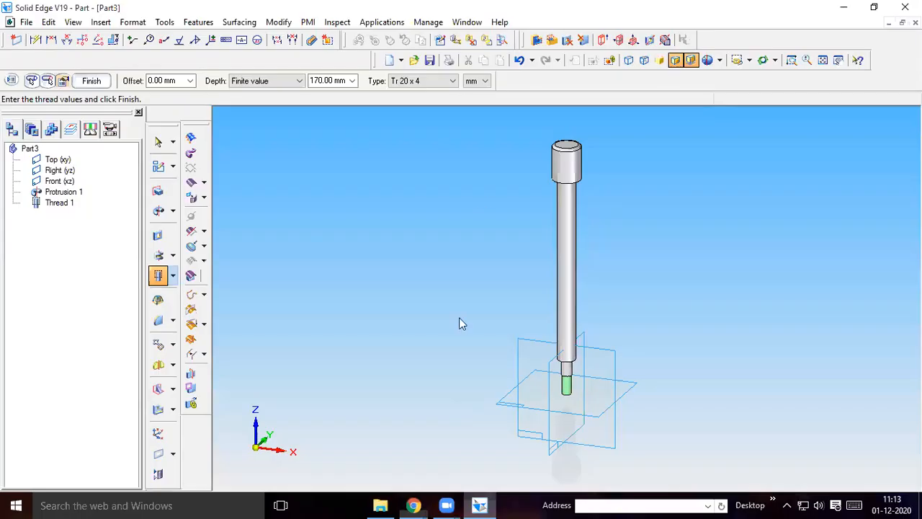
pyautogui.click(447, 83)
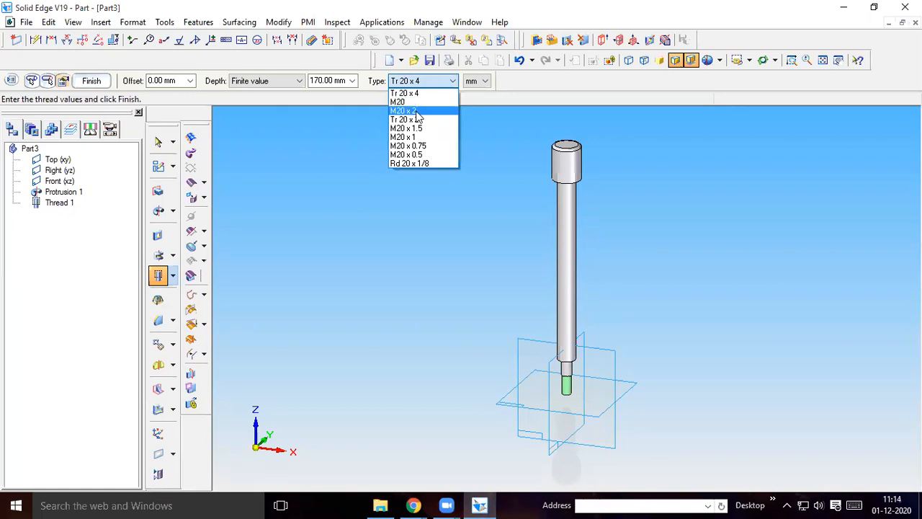
pyautogui.click(412, 111)
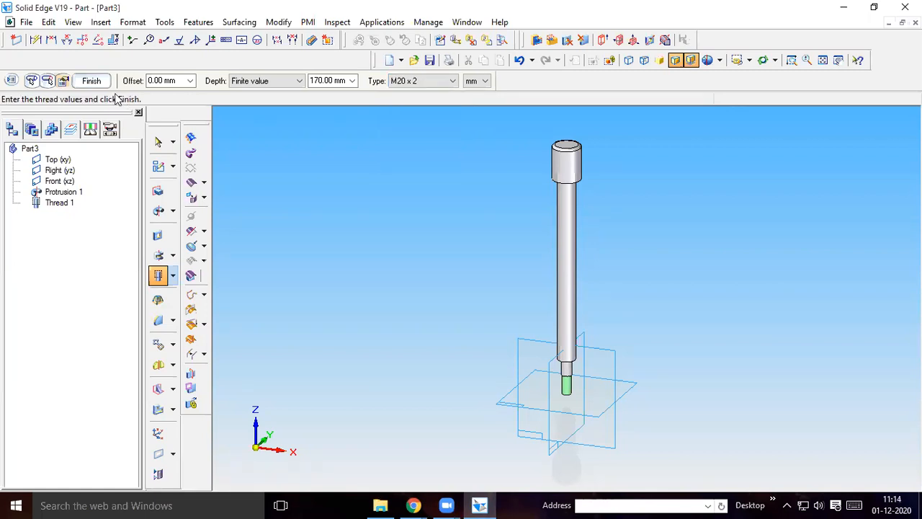
pyautogui.click(94, 83)
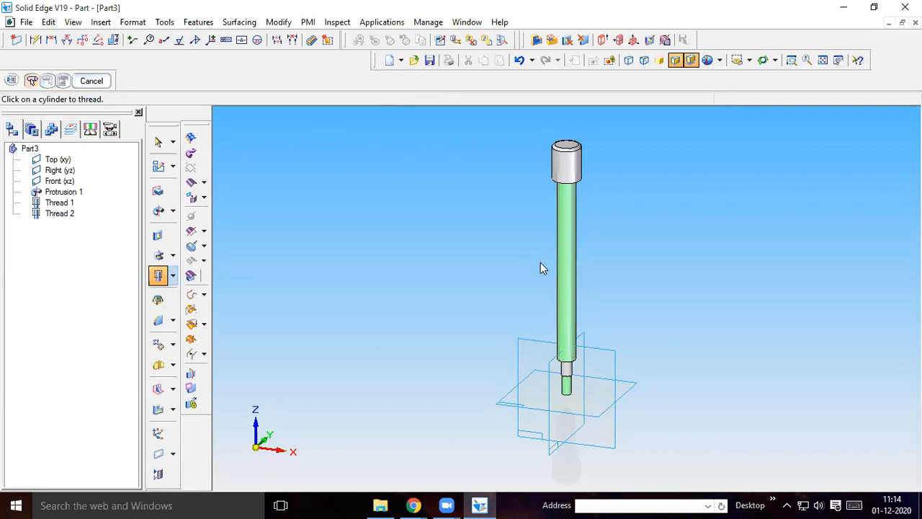
pyautogui.click(519, 60)
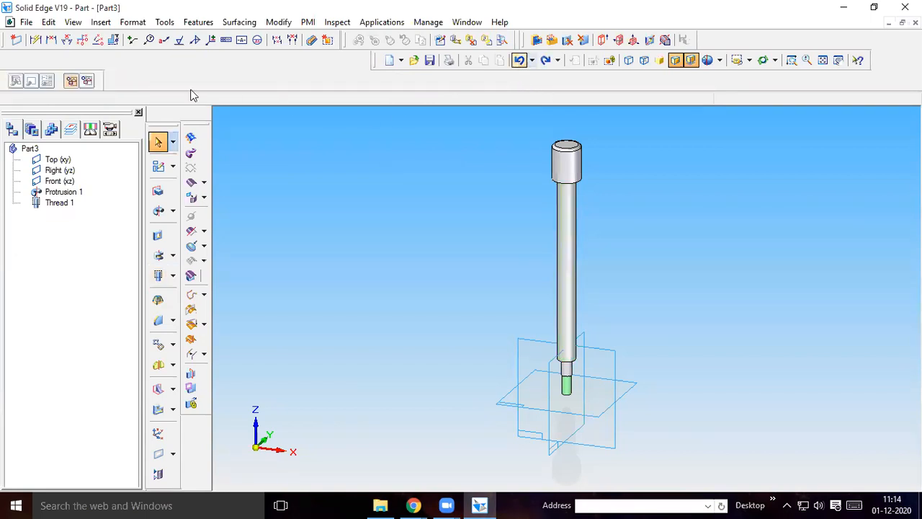
# Add a straight thread to the long shank from its lower end with a 170 mm offset and a finite depth of 170 mm
pyautogui.click(158, 276)
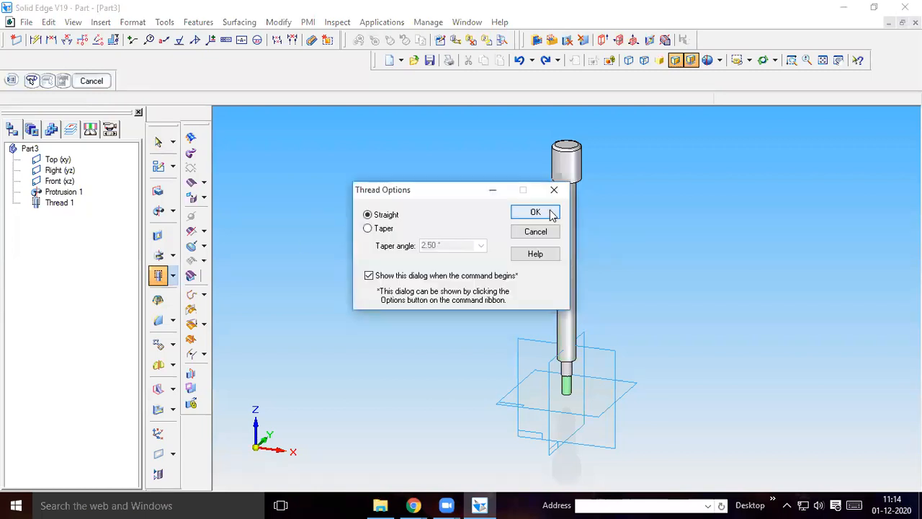
pyautogui.press('Return')
pyautogui.click(569, 330)
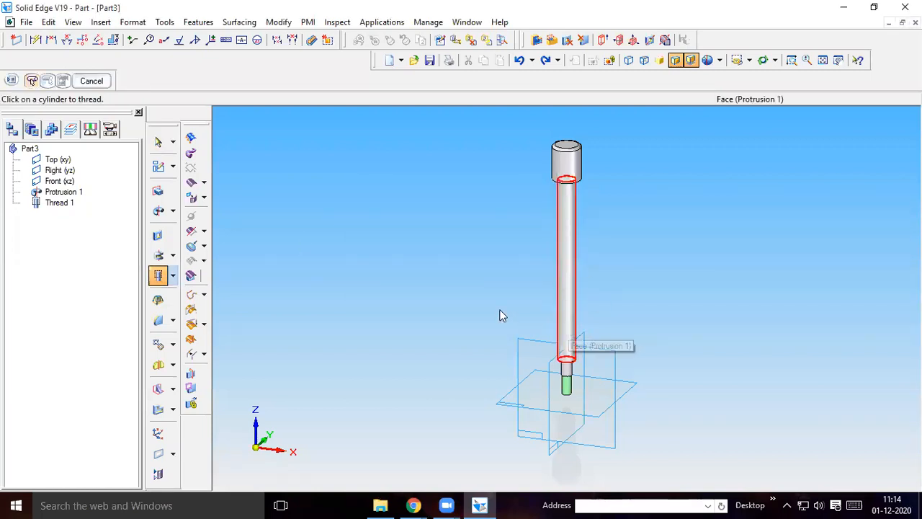
pyautogui.click(566, 363)
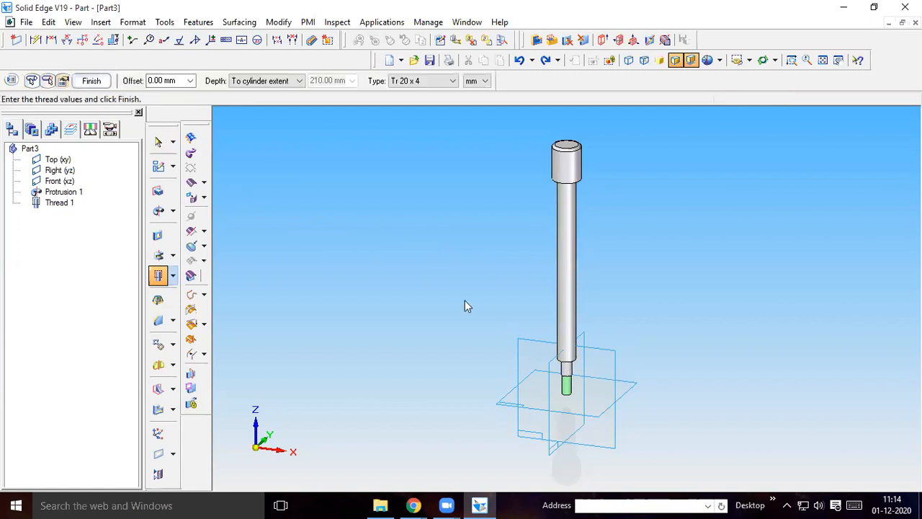
pyautogui.click(186, 83)
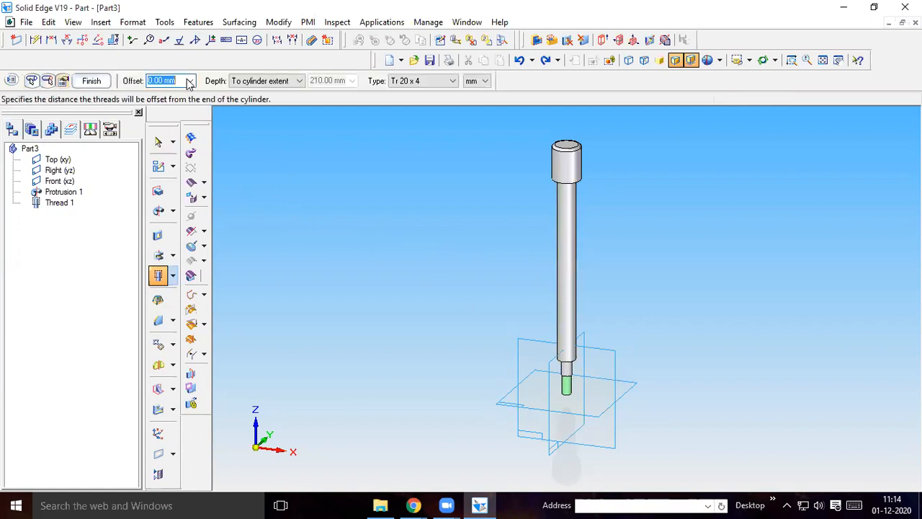
pyautogui.click(192, 81)
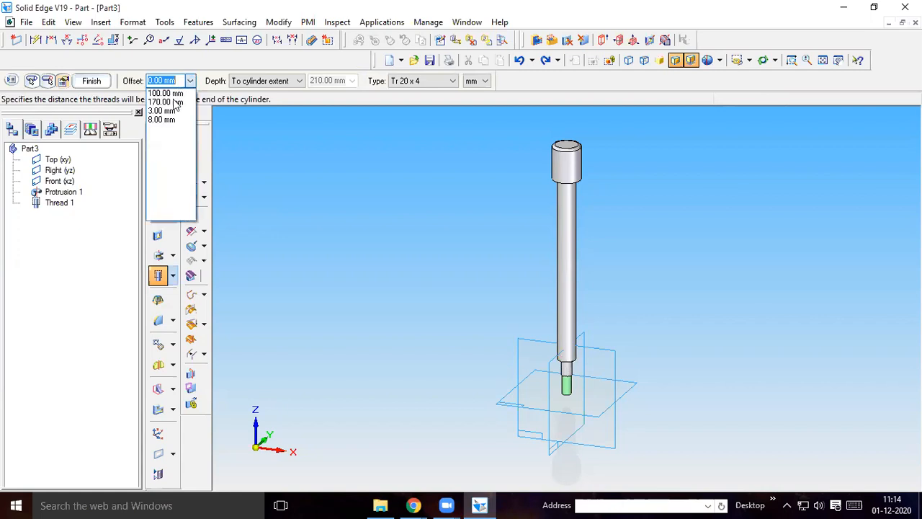
pyautogui.click(177, 103)
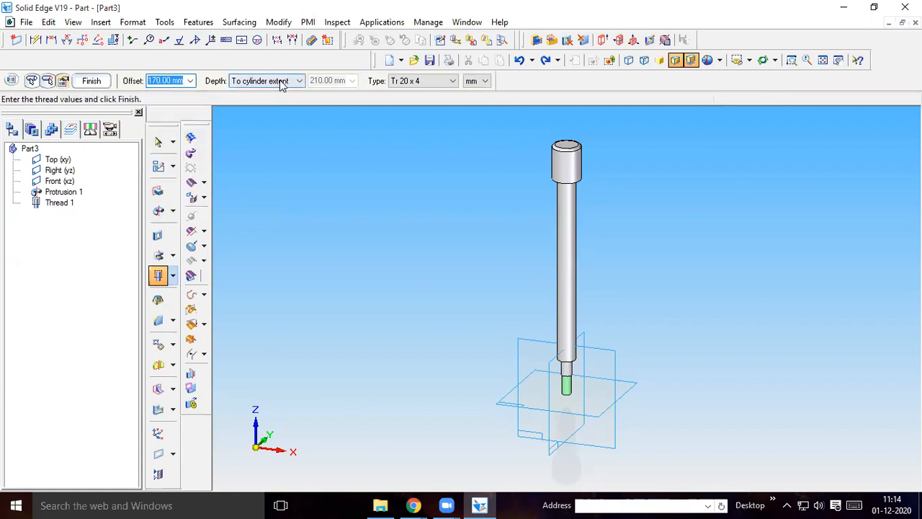
pyautogui.click(272, 85)
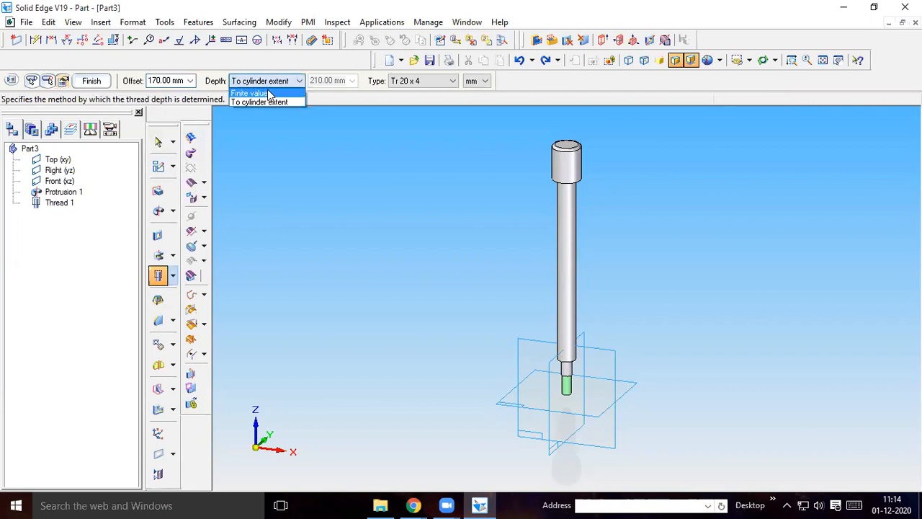
pyautogui.click(325, 82)
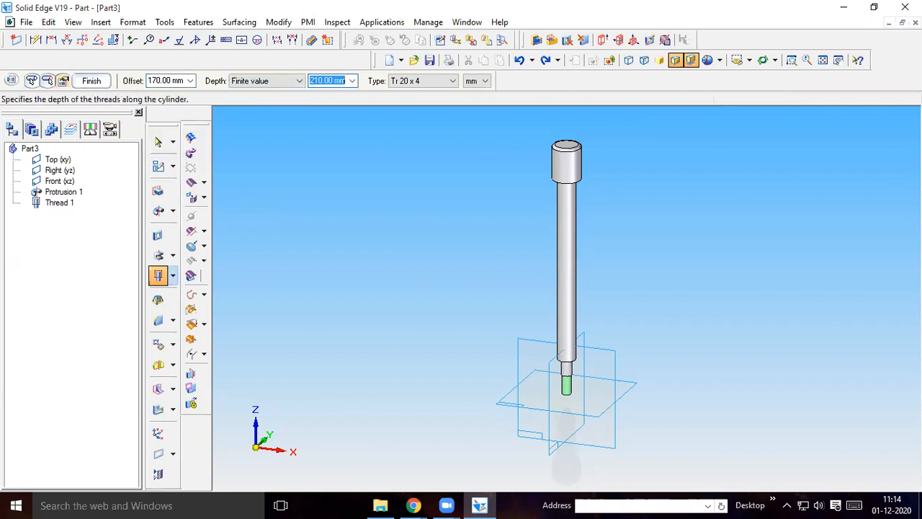
pyautogui.write('170')
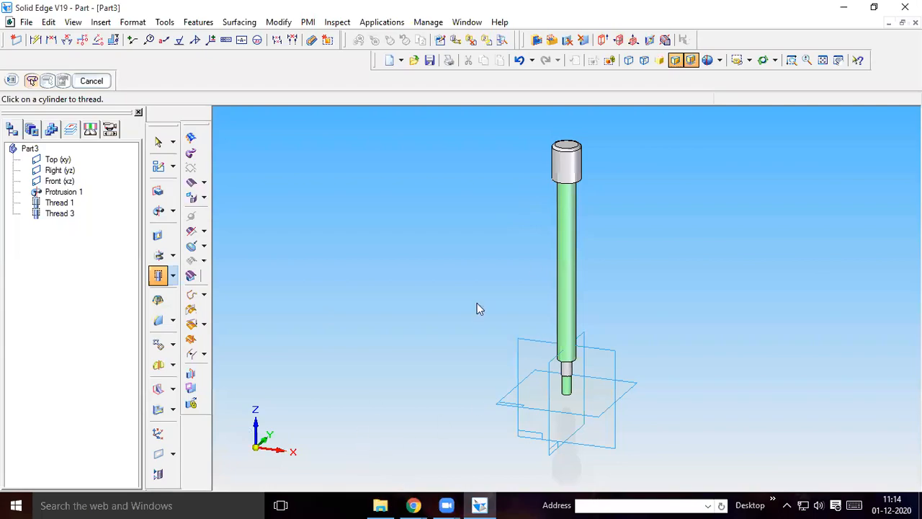
# Check the head hole in the Chrome drawing, then sketch a vertical 20 mm line up from the head's lower edge midpoint for a Front (xz) cutout
pyautogui.click(414, 505)
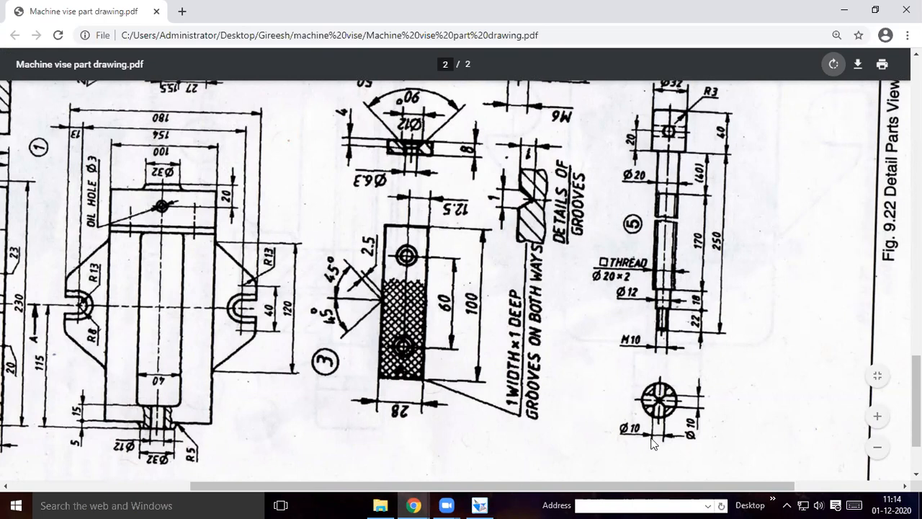
pyautogui.click(479, 505)
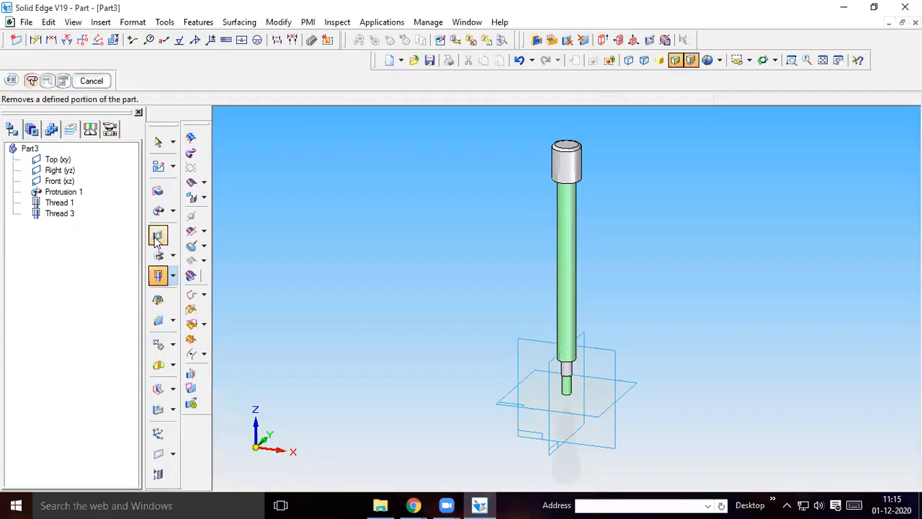
pyautogui.click(158, 236)
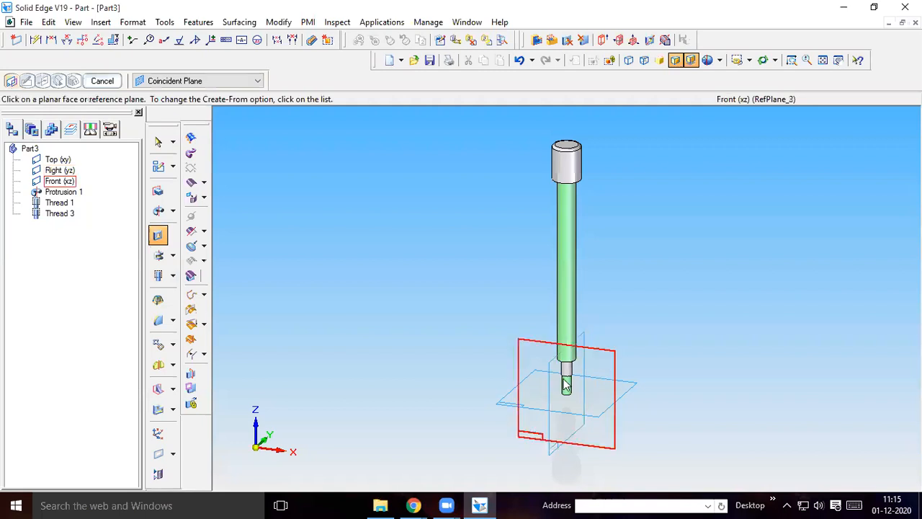
pyautogui.click(610, 365)
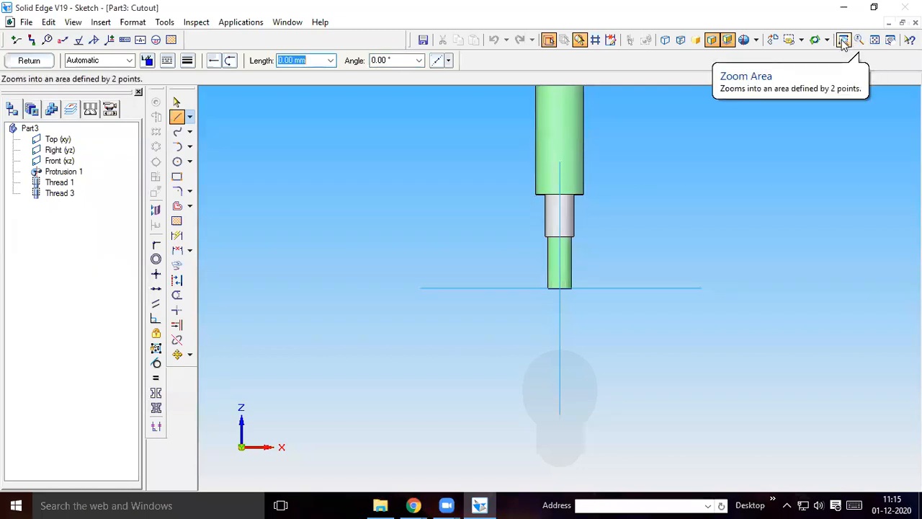
pyautogui.click(843, 40)
pyautogui.click(875, 39)
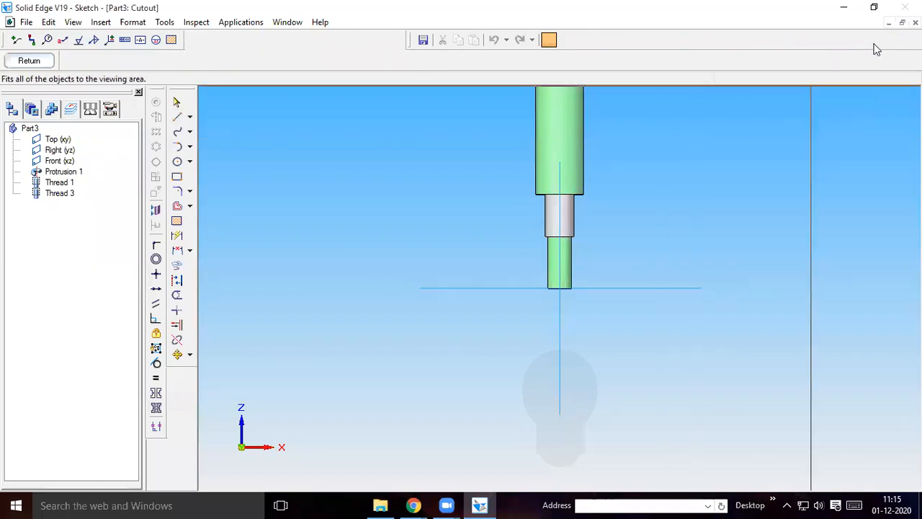
pyautogui.click(177, 117)
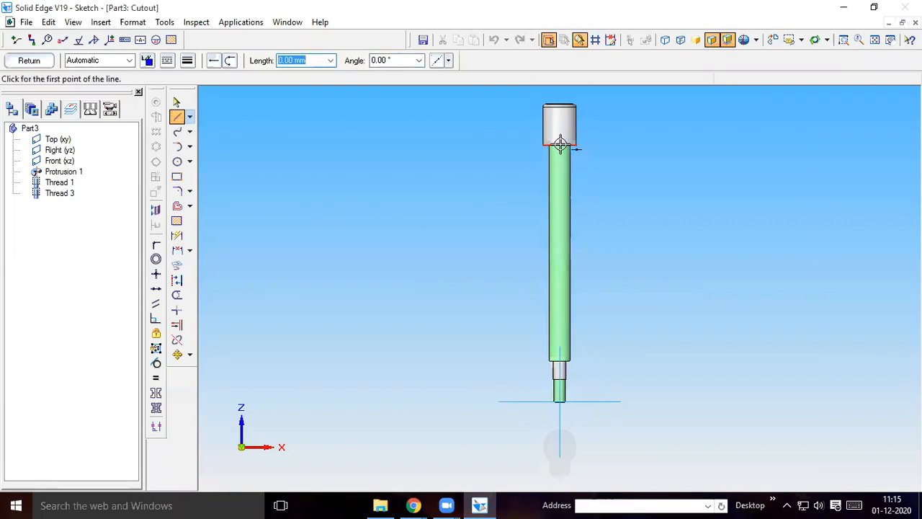
pyautogui.click(561, 144)
pyautogui.write('2')
pyautogui.press('Tab')
pyautogui.write('90')
pyautogui.press('Return')
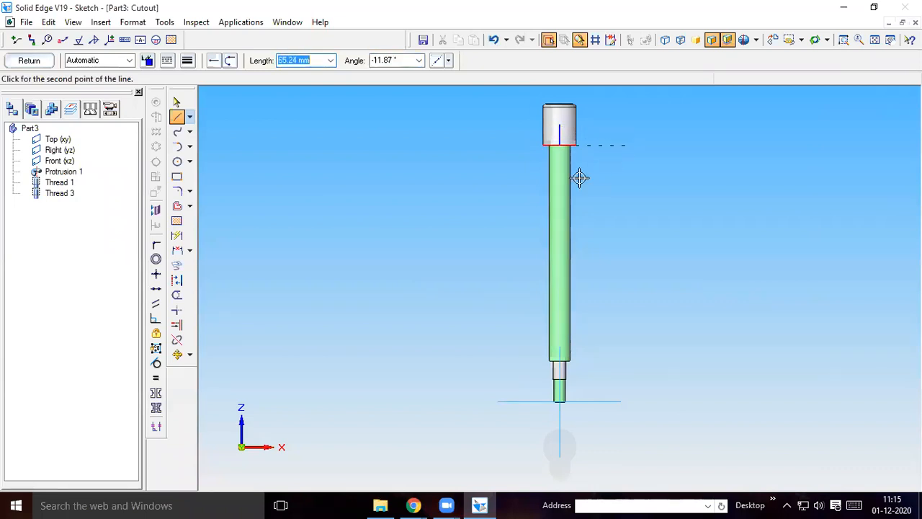
# Draw a 10 mm diameter circle centred on the upper end of the helper line and delete that line
pyautogui.click(177, 162)
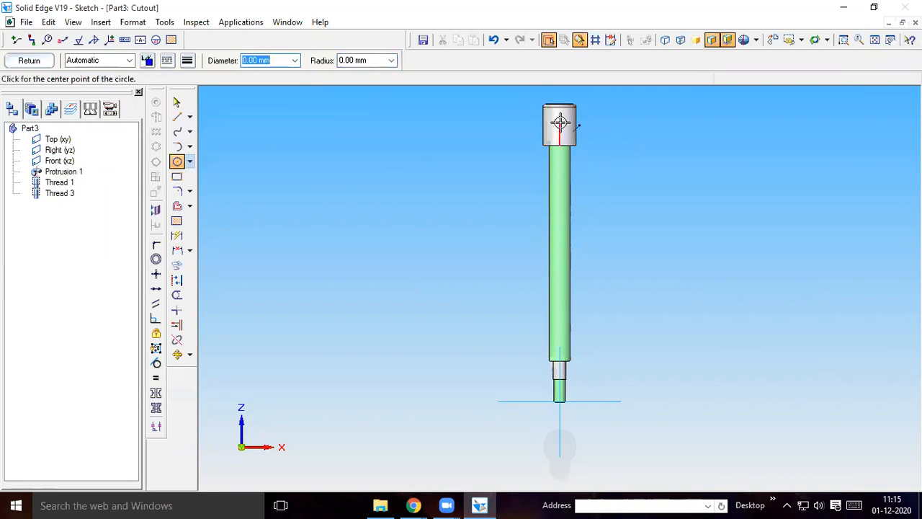
pyautogui.click(560, 123)
pyautogui.write('10')
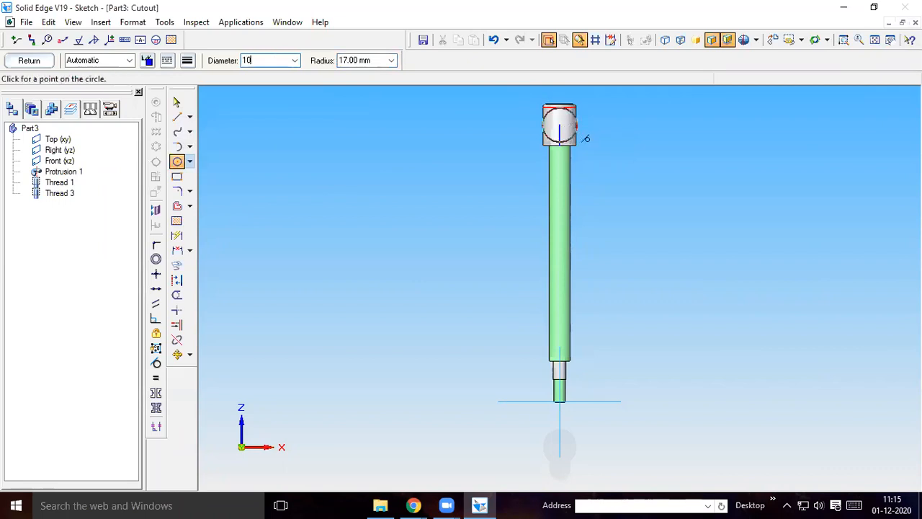
pyautogui.press('Return')
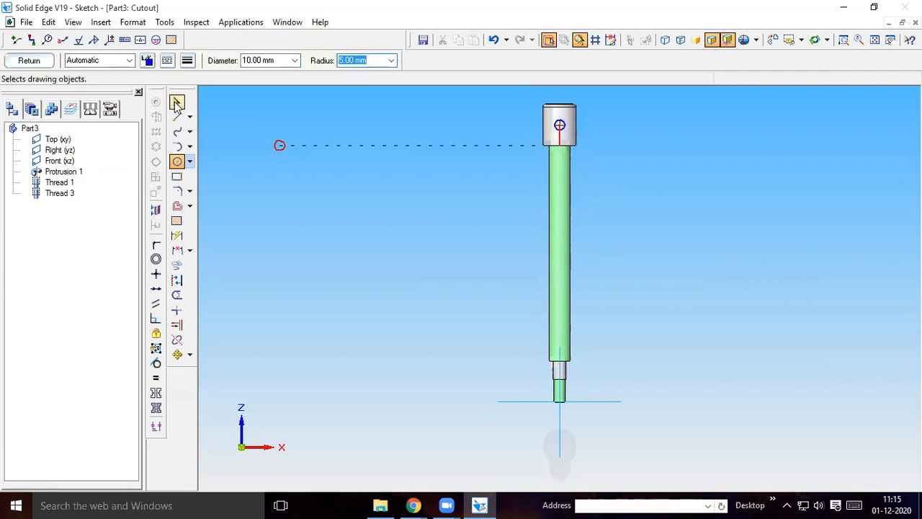
pyautogui.click(176, 103)
pyautogui.click(562, 141)
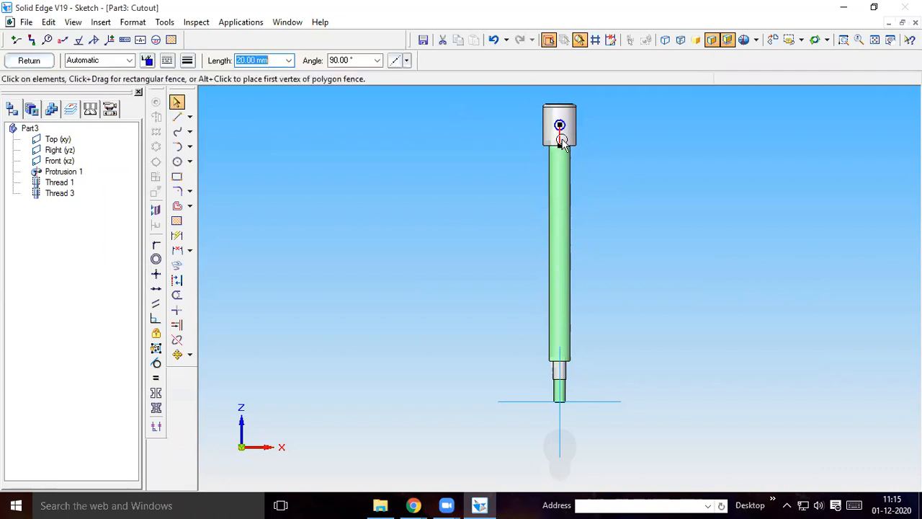
# Cut the circle through the rod's head with a symmetric extent of about 1014 mm
pyautogui.click(36, 62)
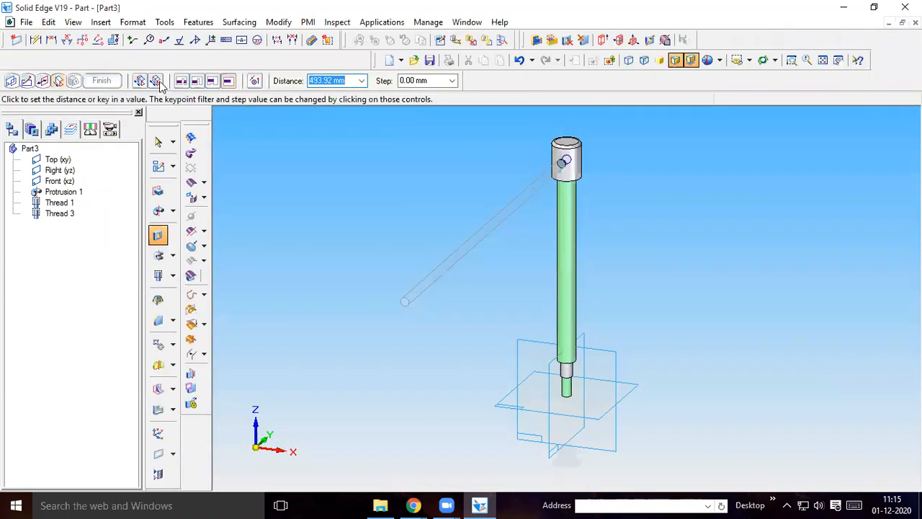
pyautogui.click(157, 82)
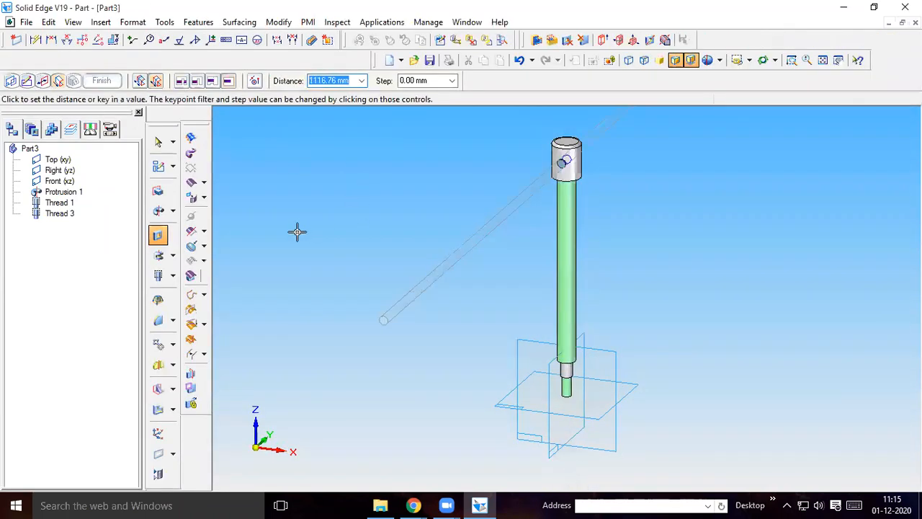
pyautogui.click(332, 231)
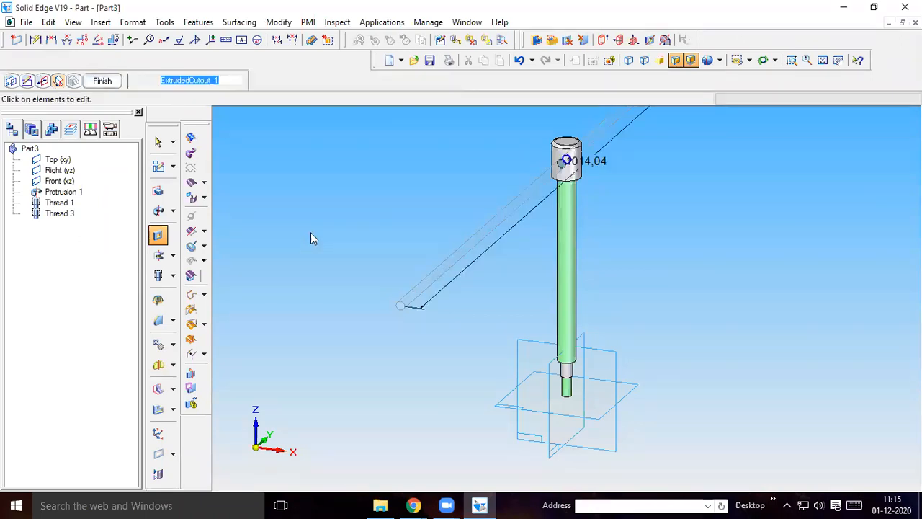
pyautogui.click(102, 80)
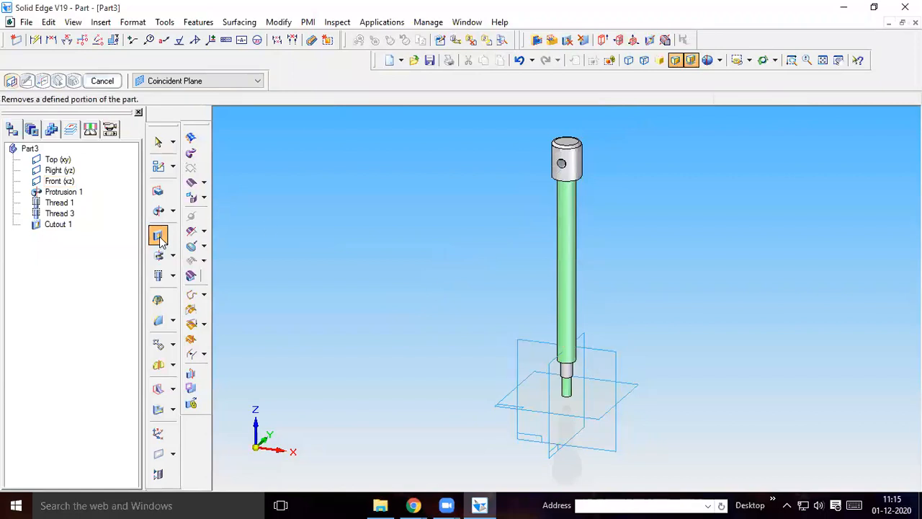
# Start a cutout sketch on the Right (yz) plane with a vertical 20 mm line from the midpoint of the head's lower edge
pyautogui.click(547, 402)
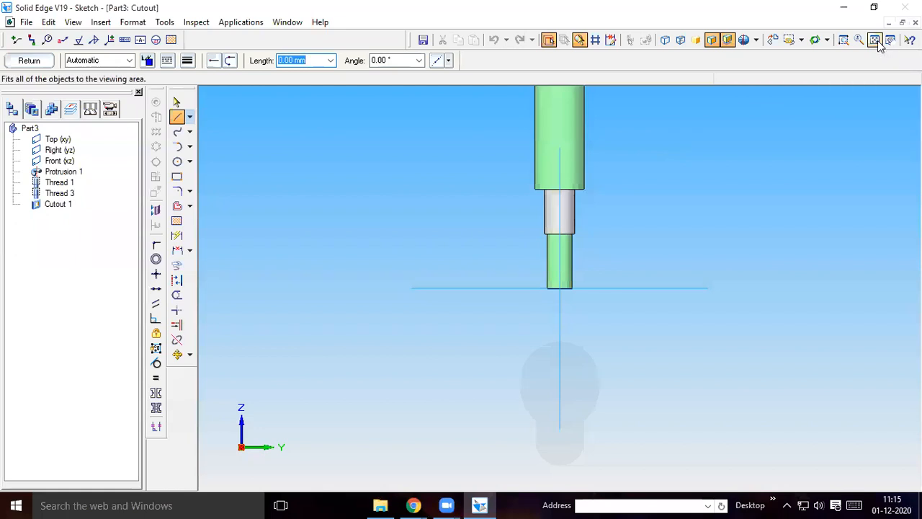
pyautogui.click(875, 40)
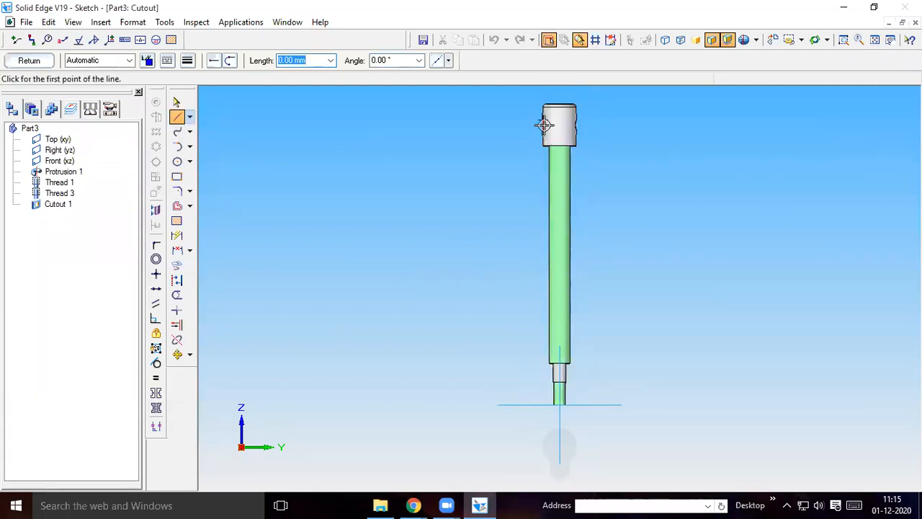
pyautogui.click(561, 145)
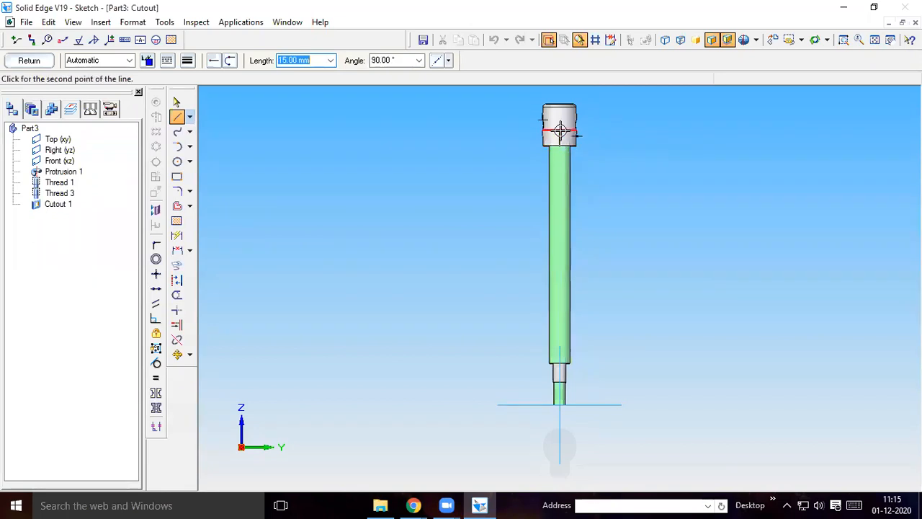
pyautogui.write('20')
pyautogui.press('Tab')
pyautogui.write('9')
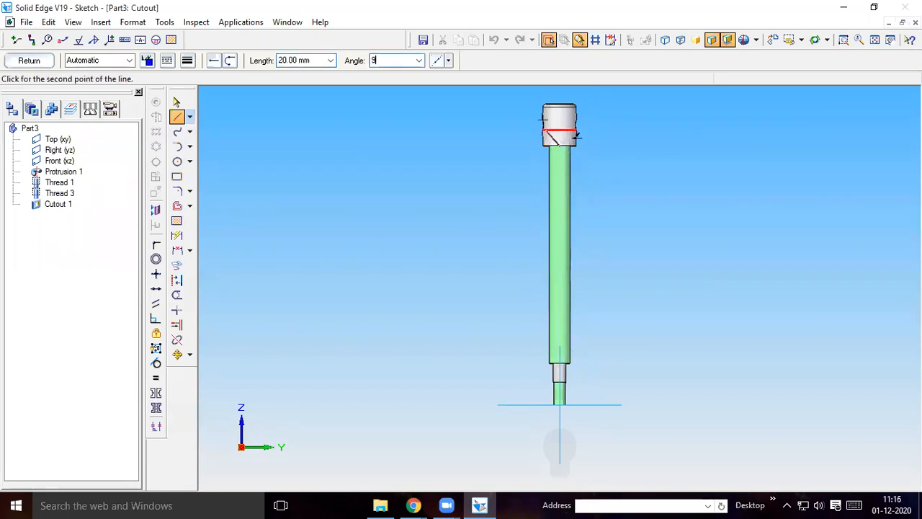
pyautogui.press('Return')
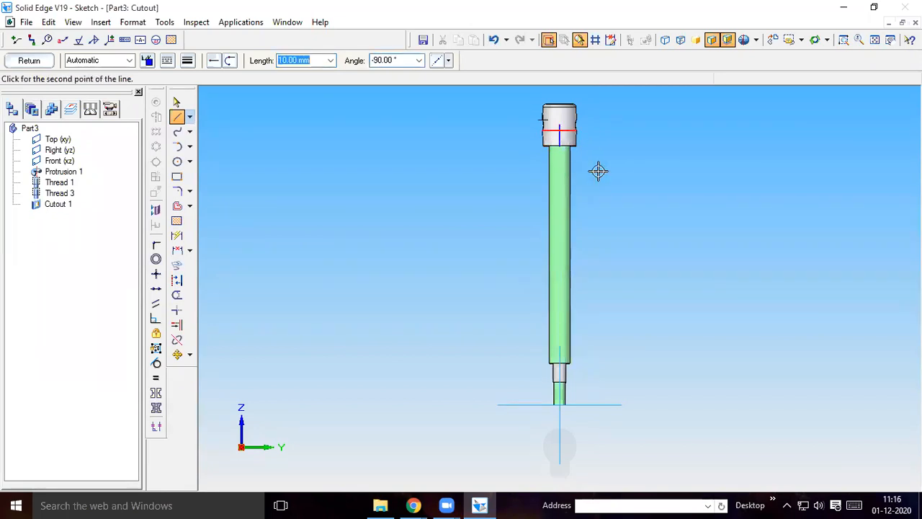
# Place a 10 mm diameter circle at the line's upper end in the yz sketch and remove the helper line
pyautogui.click(182, 160)
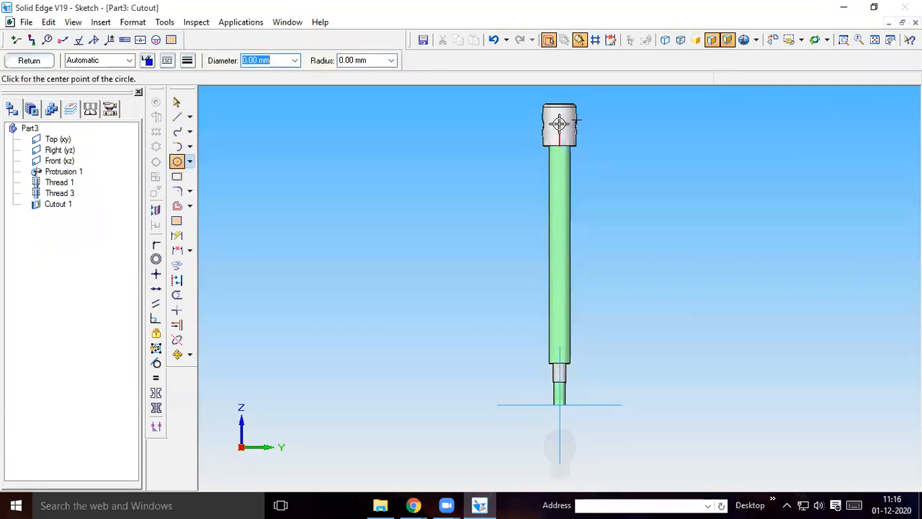
pyautogui.click(560, 124)
pyautogui.write('10')
pyautogui.press('Tab')
pyautogui.click(569, 129)
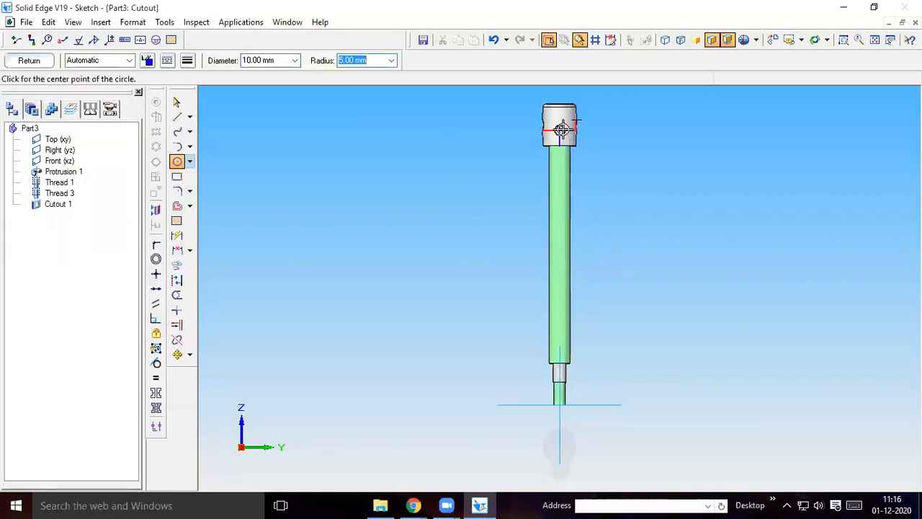
pyautogui.click(177, 101)
pyautogui.click(559, 140)
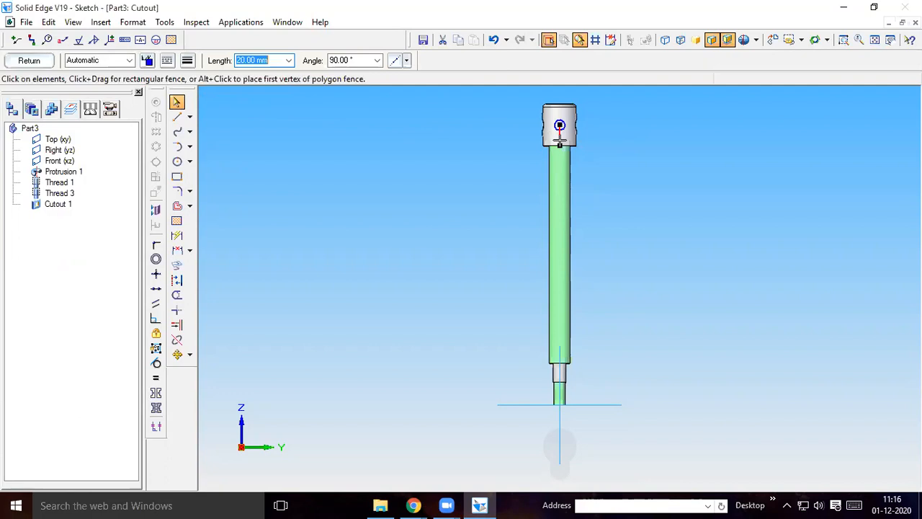
pyautogui.press('Delete')
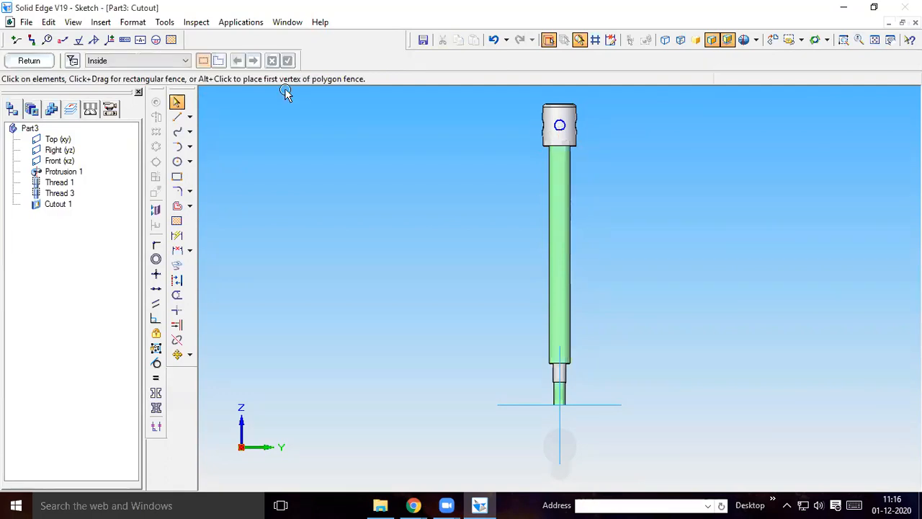
# Try to finish the yz profile, dismiss the profile error and remove the duplicate overlapping circle
pyautogui.click(29, 61)
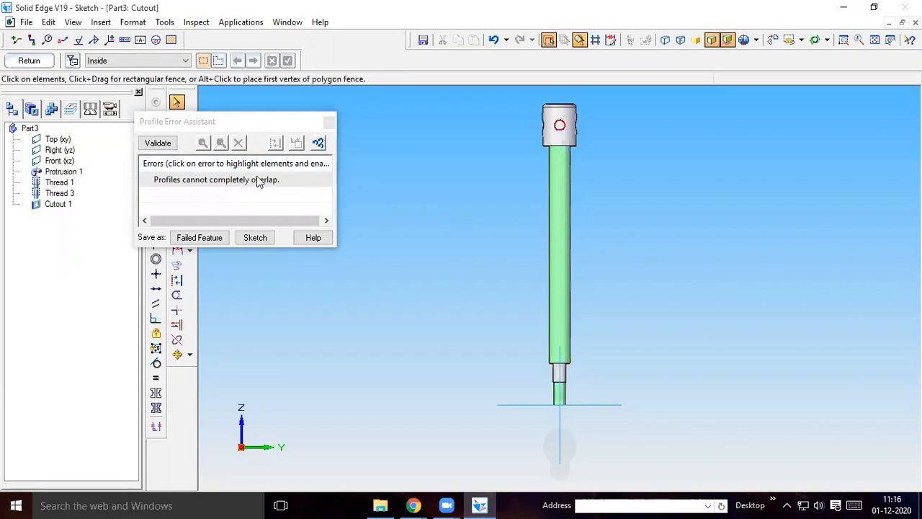
pyautogui.click(329, 121)
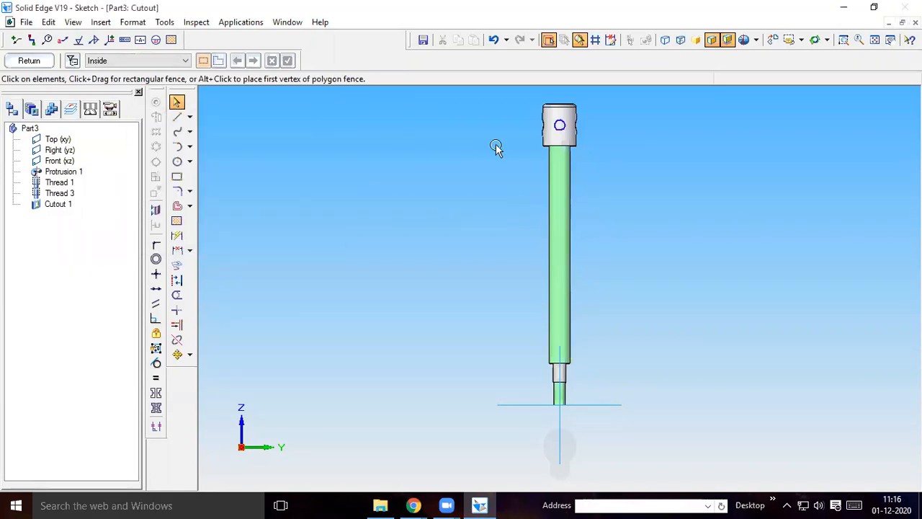
pyautogui.click(558, 134)
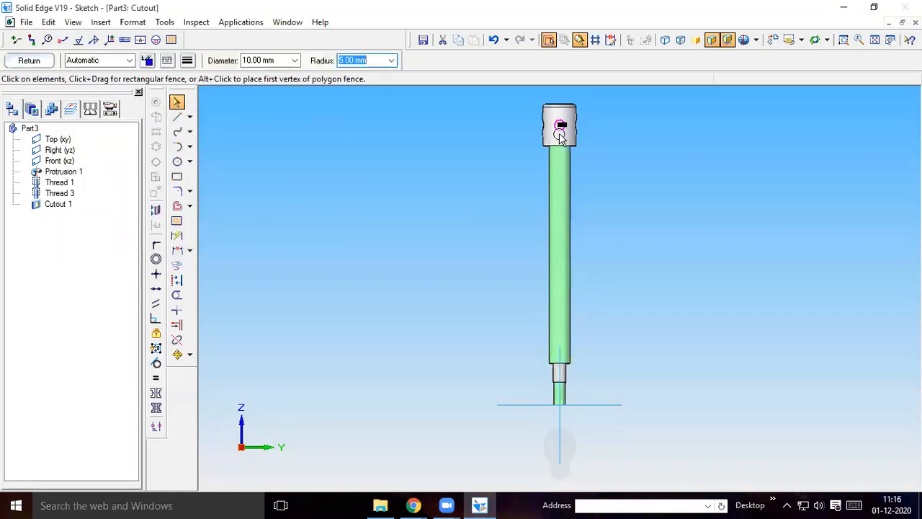
pyautogui.click(502, 149)
# Cut the yz-plane circle through the rod's head to form the second cross hole
pyautogui.click(29, 61)
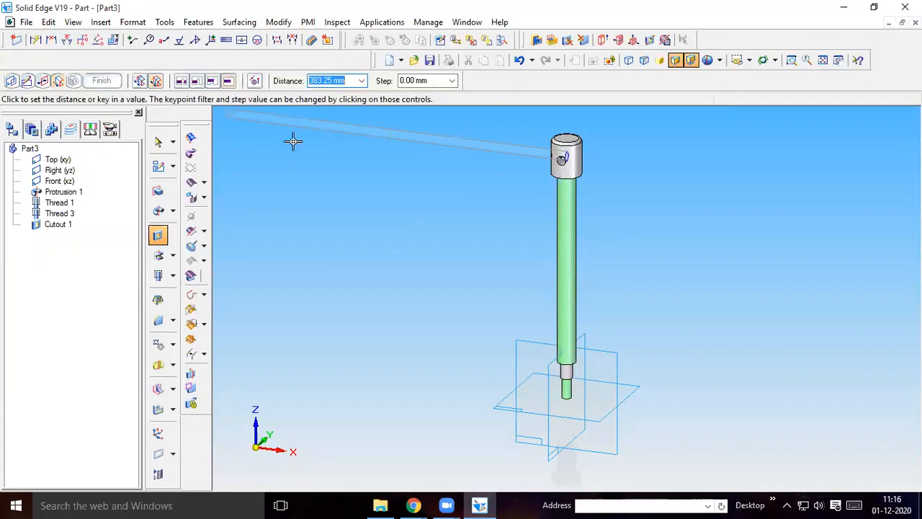
pyautogui.click(377, 189)
pyautogui.click(102, 81)
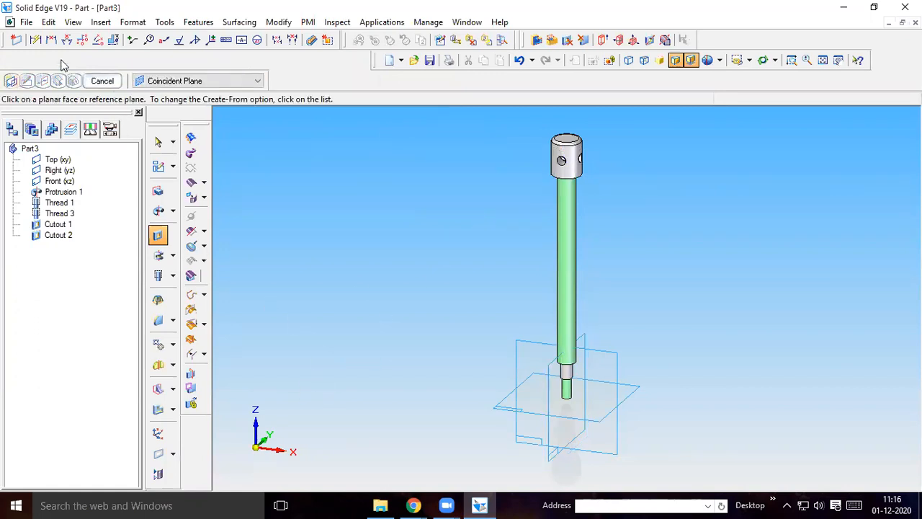
# Save the rod as Part5.par in the machine vise folder
pyautogui.click(26, 21)
pyautogui.click(72, 117)
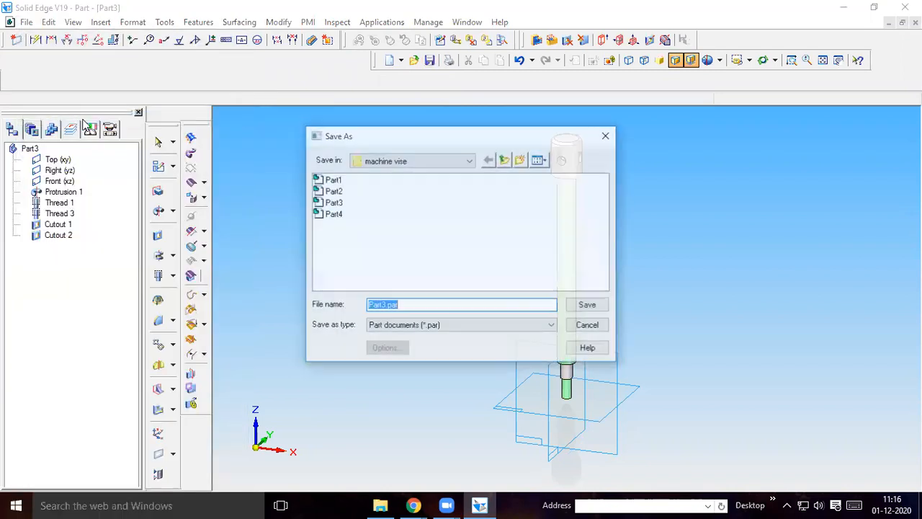
pyautogui.click(384, 304)
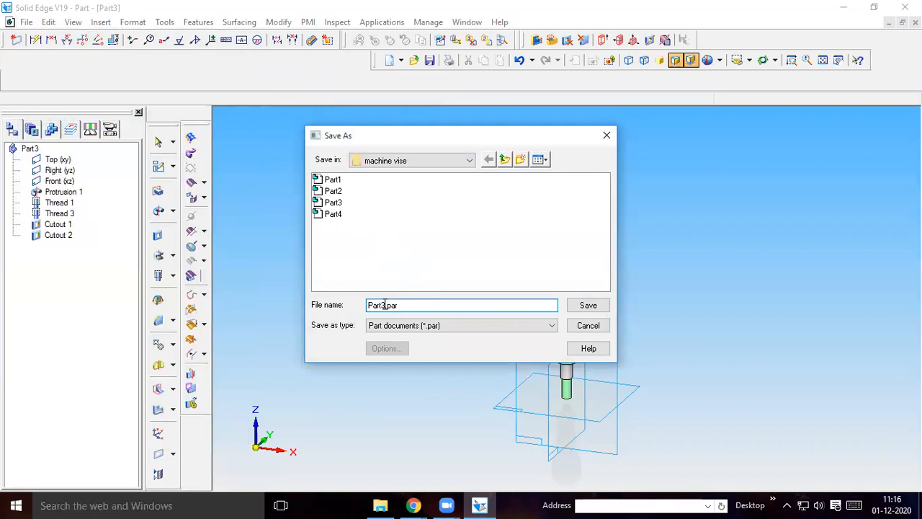
pyautogui.write('5')
pyautogui.click(588, 306)
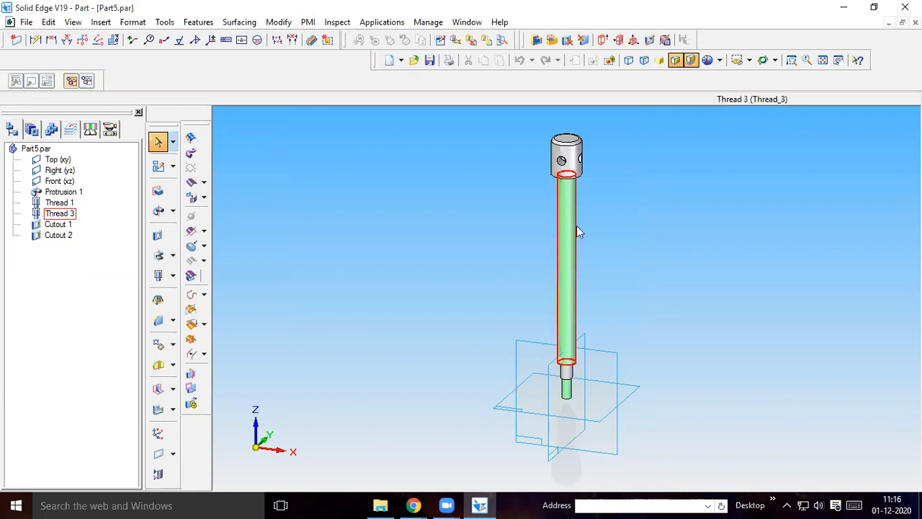
# Switch to the machine vise part drawing in Chrome, rotate it upright and examine the parts table and washer dimensions
pyautogui.click(413, 505)
pyautogui.click(361, 431)
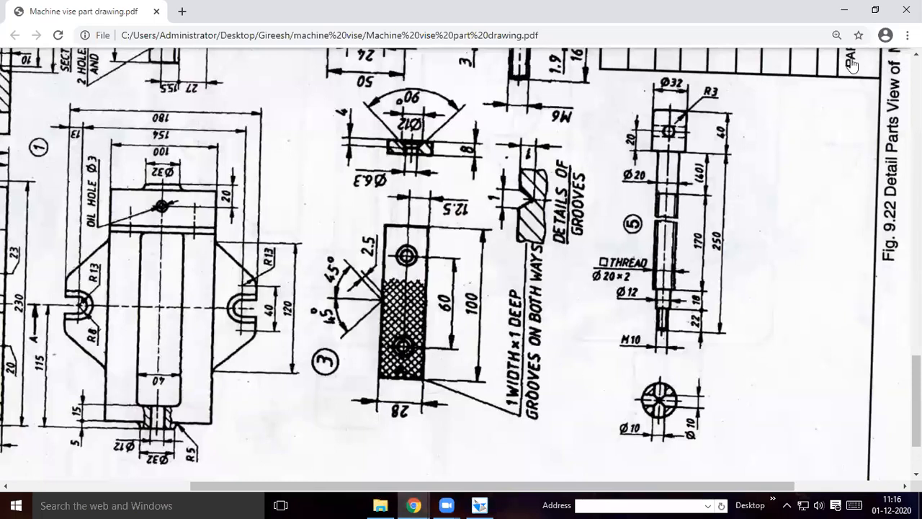
pyautogui.scroll(1, 839, 68)
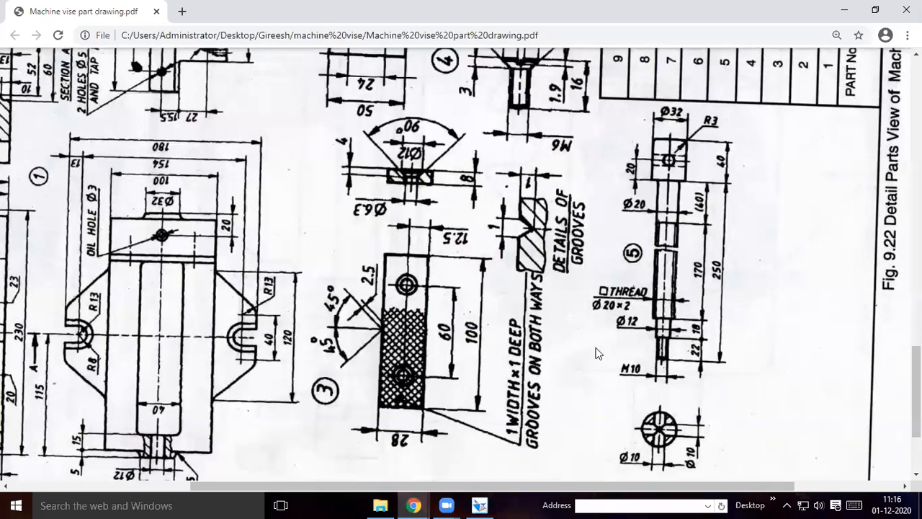
pyautogui.scroll(3, 595, 353)
pyautogui.scroll(3, 600, 302)
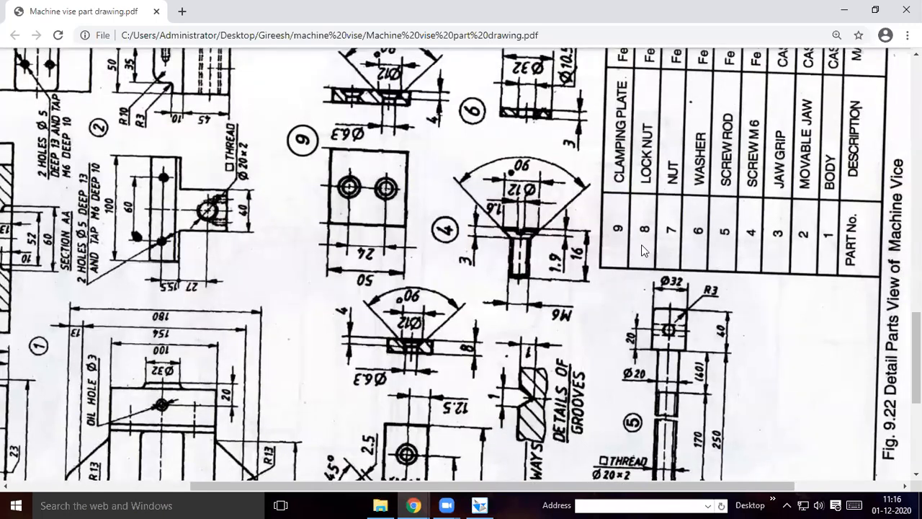
pyautogui.hotkey('ctrl', ']')
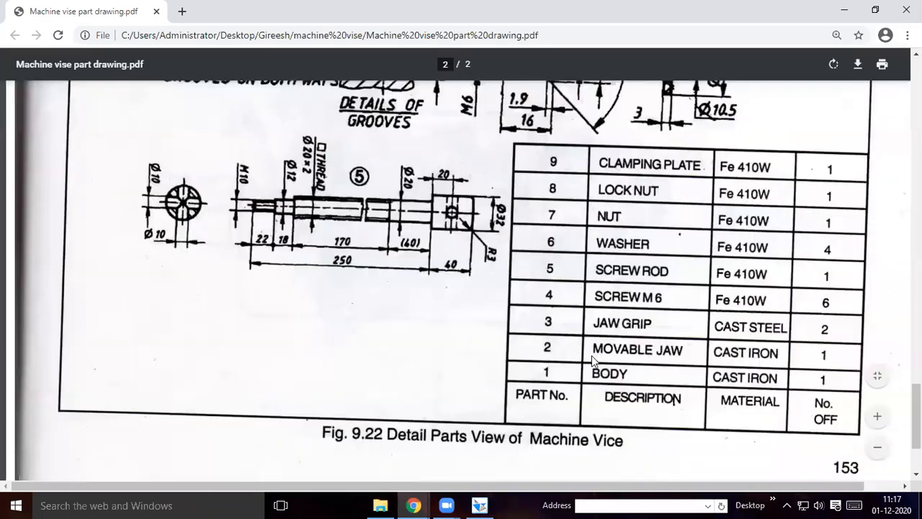
pyautogui.scroll(9, 591, 355)
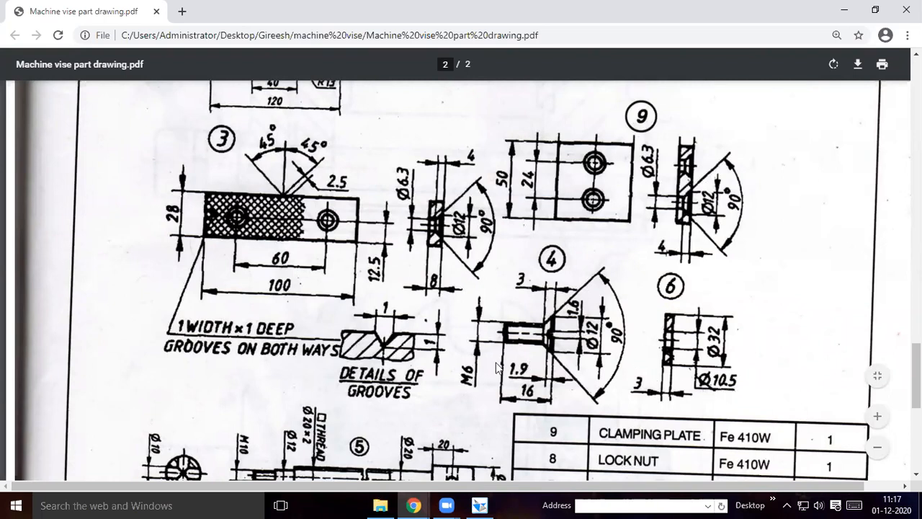
# Switch back to Solid Edge and create a new part document from the Normal.par template
pyautogui.click(481, 504)
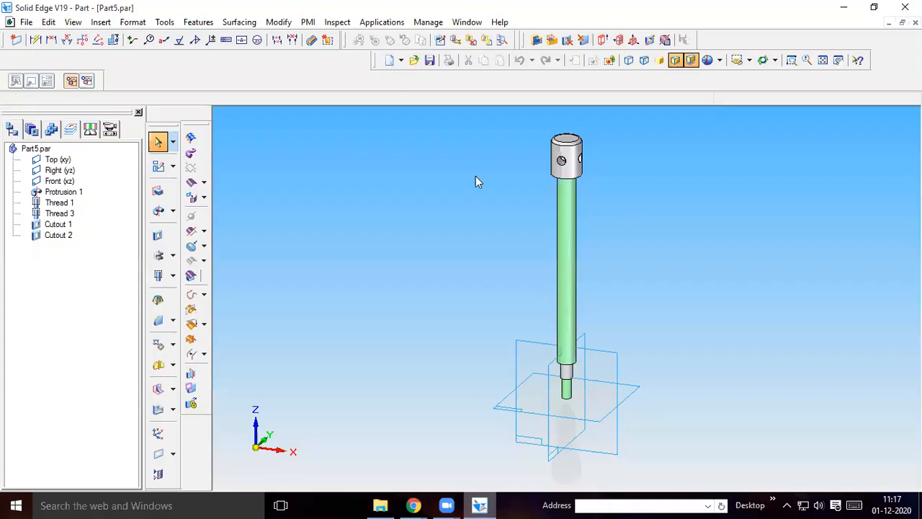
pyautogui.click(26, 23)
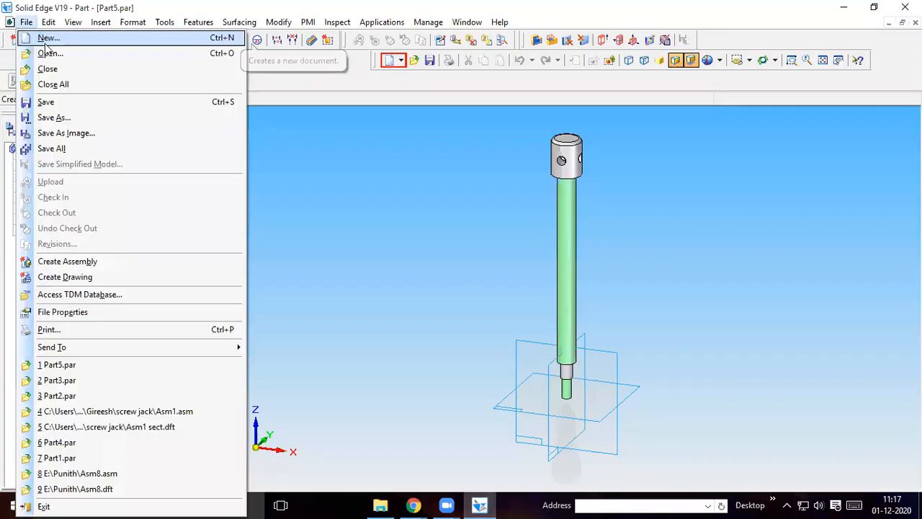
pyautogui.press('Return')
pyautogui.click(308, 200)
pyautogui.click(523, 357)
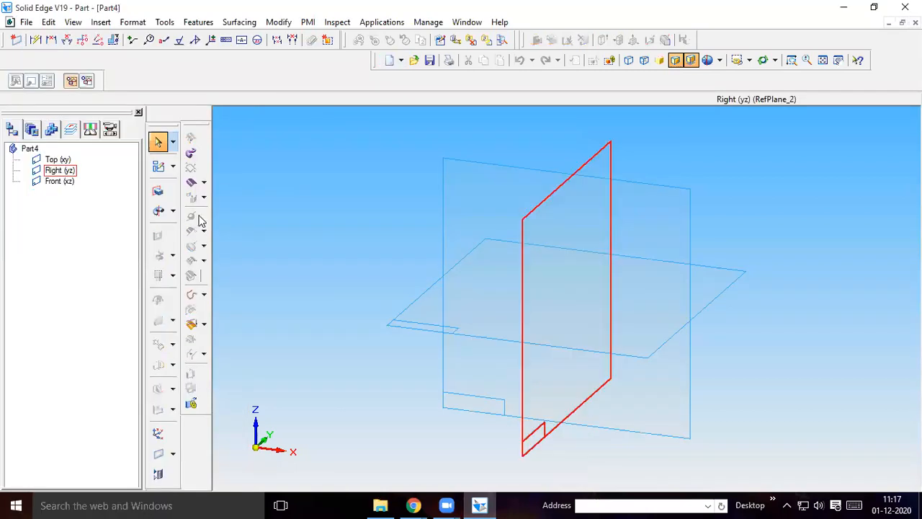
# Sketch a 32 mm diameter circle centred on the origin of the top (xy) plane as the washer's protrusion profile
pyautogui.click(633, 320)
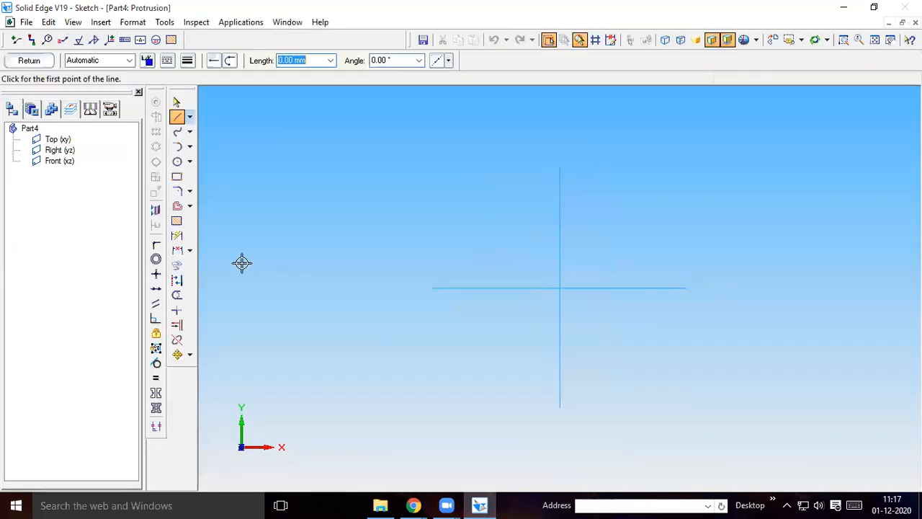
pyautogui.click(177, 161)
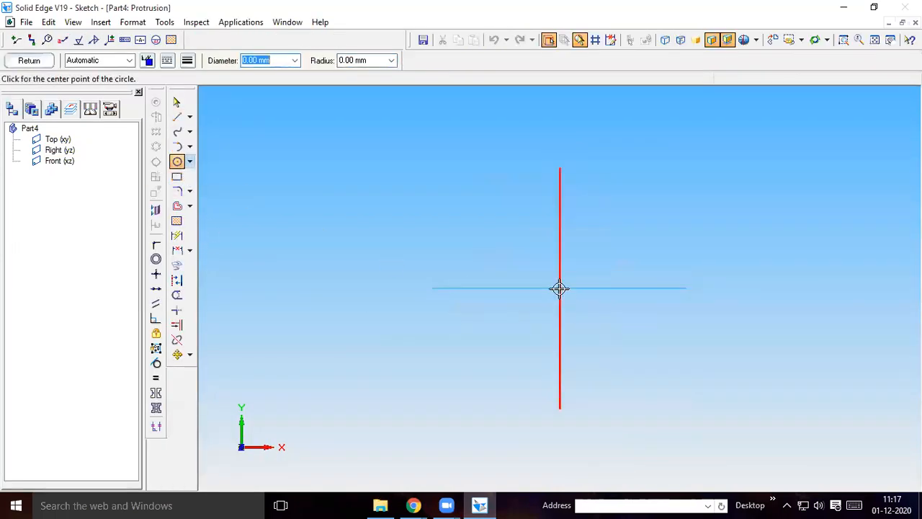
pyautogui.click(559, 288)
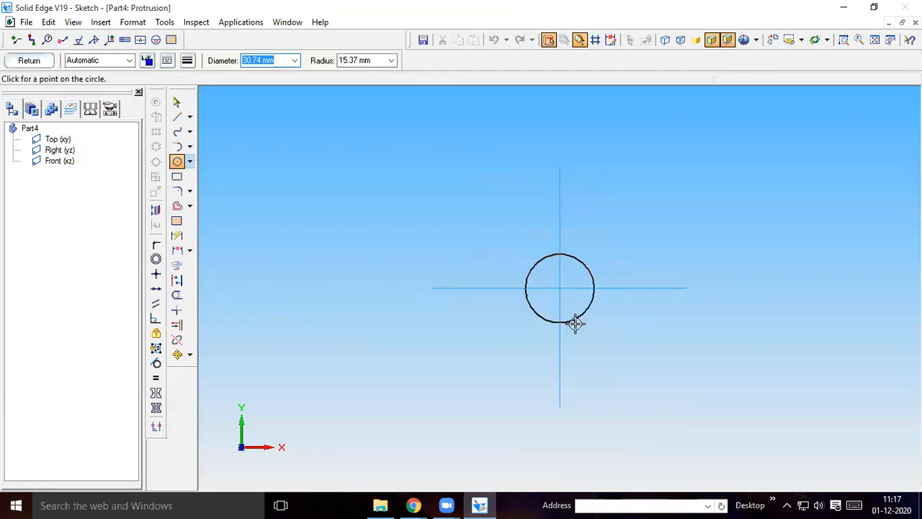
pyautogui.write('32')
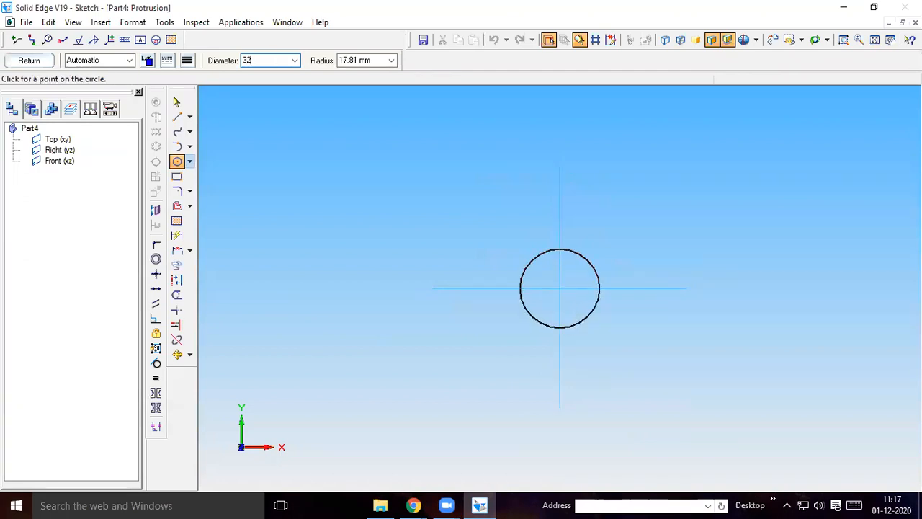
pyautogui.press('Return')
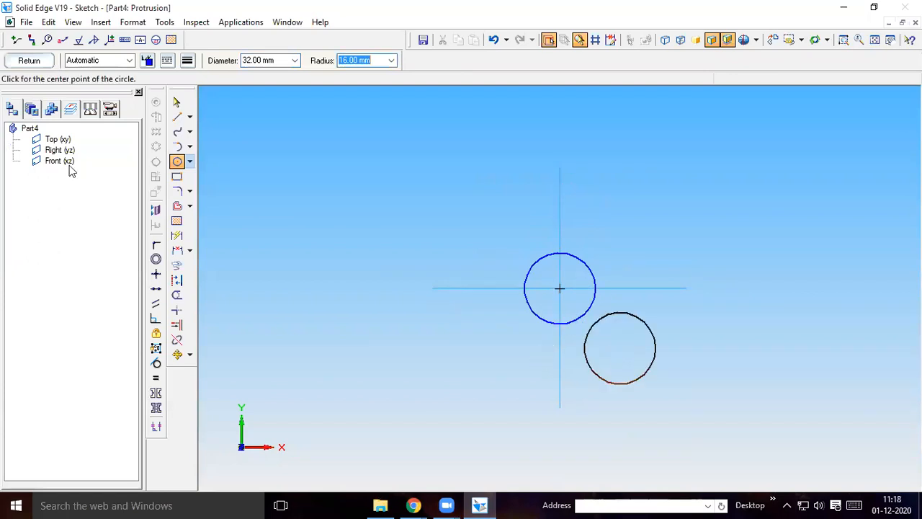
# Finish the circle profile and extrude it 3 mm upward to form the washer disc
pyautogui.click(30, 60)
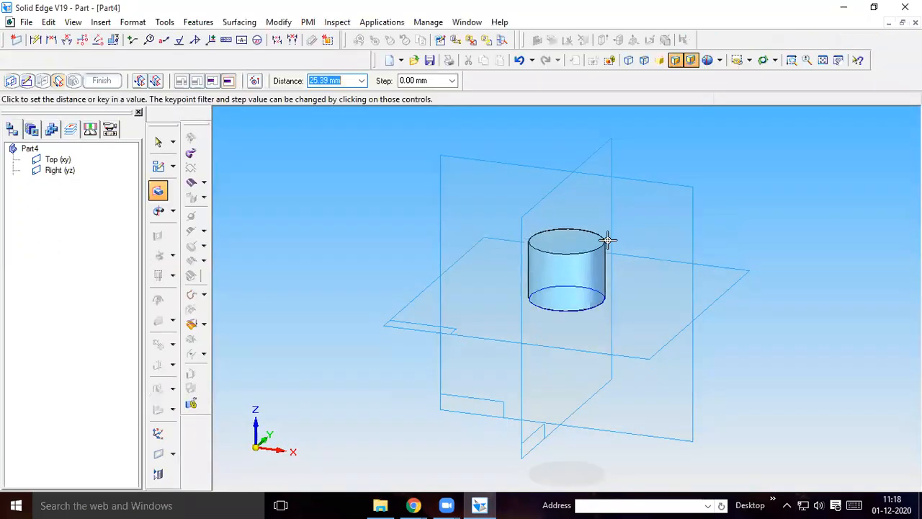
pyautogui.write('3')
pyautogui.press('Return')
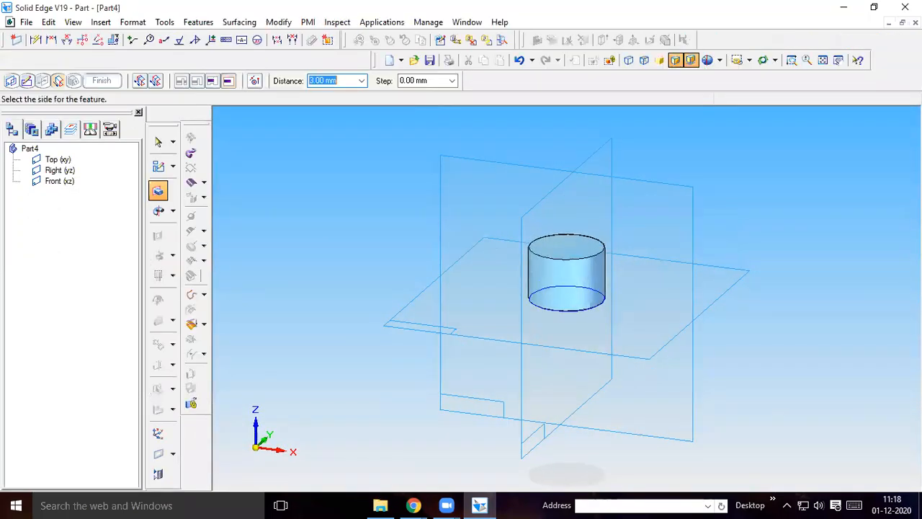
pyautogui.click(650, 267)
pyautogui.click(101, 81)
# Start a cutout on the disc's upper face and sketch a 10.5 mm diameter circle at its centre
pyautogui.click(158, 235)
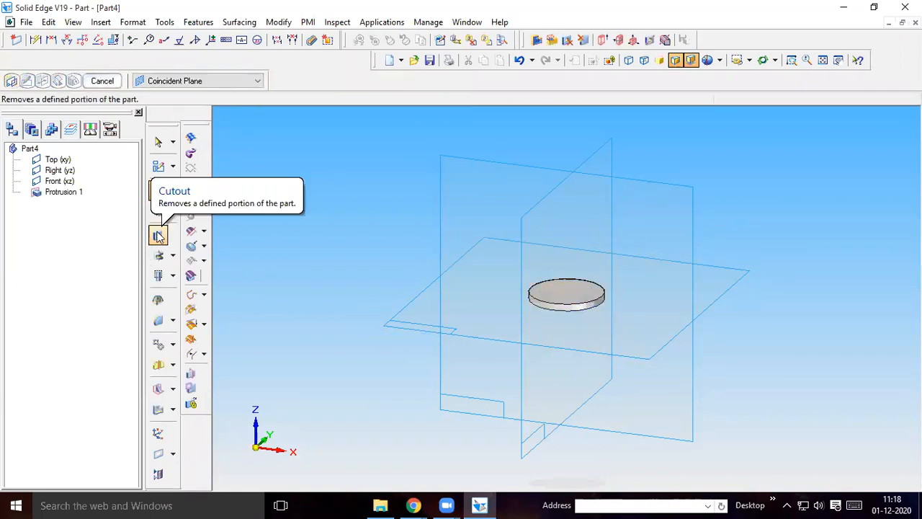
pyautogui.click(158, 236)
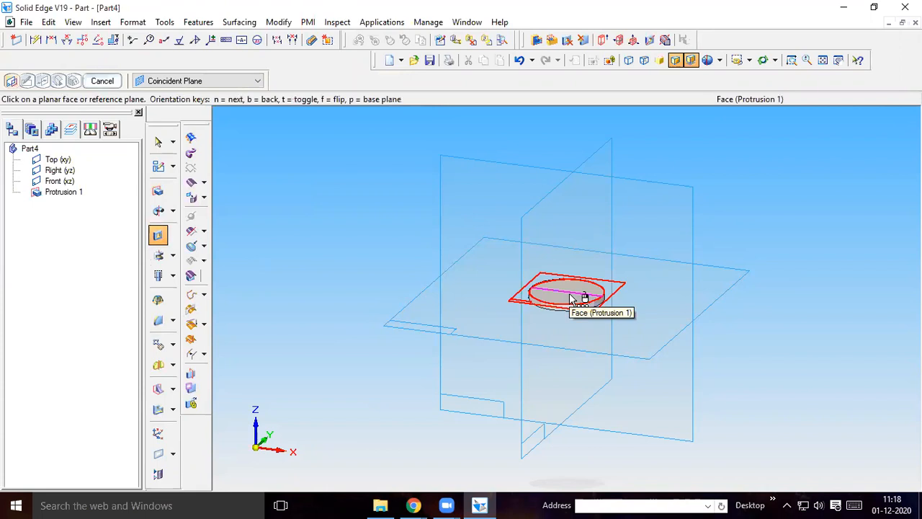
pyautogui.click(570, 298)
pyautogui.click(177, 161)
pyautogui.click(559, 289)
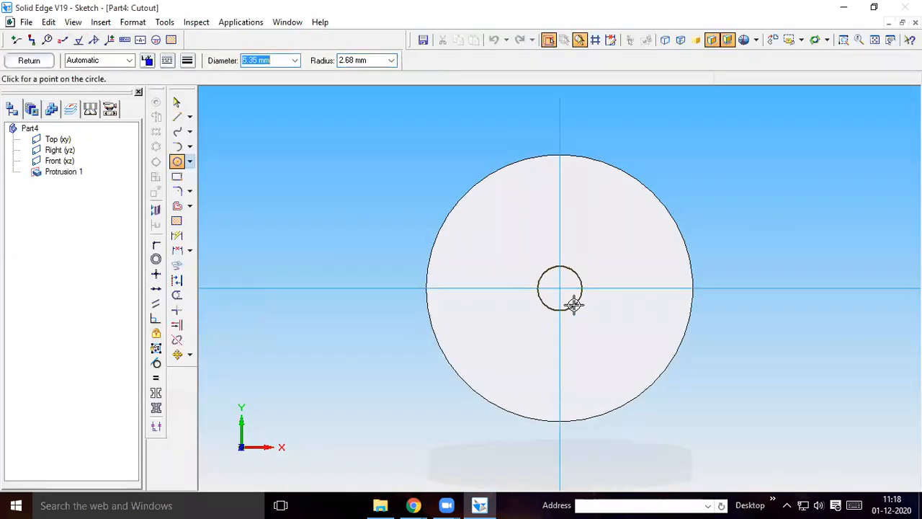
pyautogui.write('10.5')
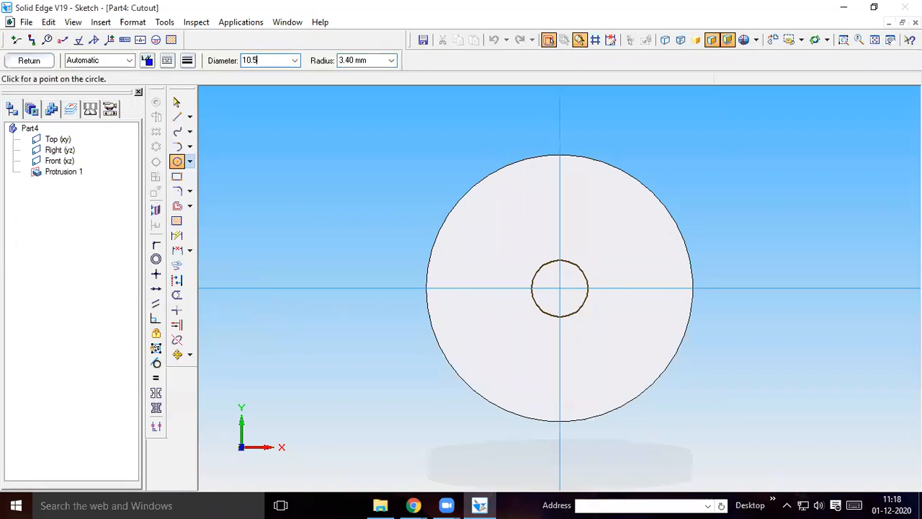
pyautogui.press('Return')
# Cut the circle about 44 mm downward through the disc to form the washer's centre hole
pyautogui.click(30, 60)
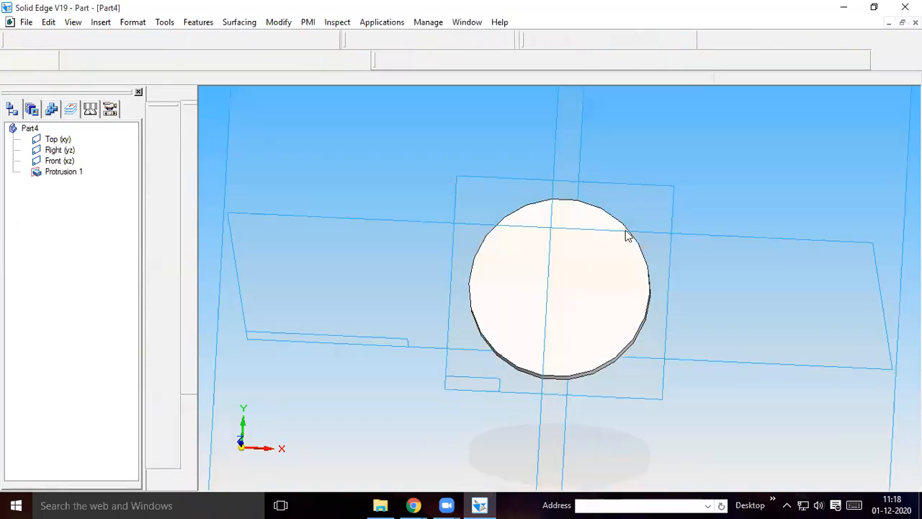
pyautogui.click(775, 404)
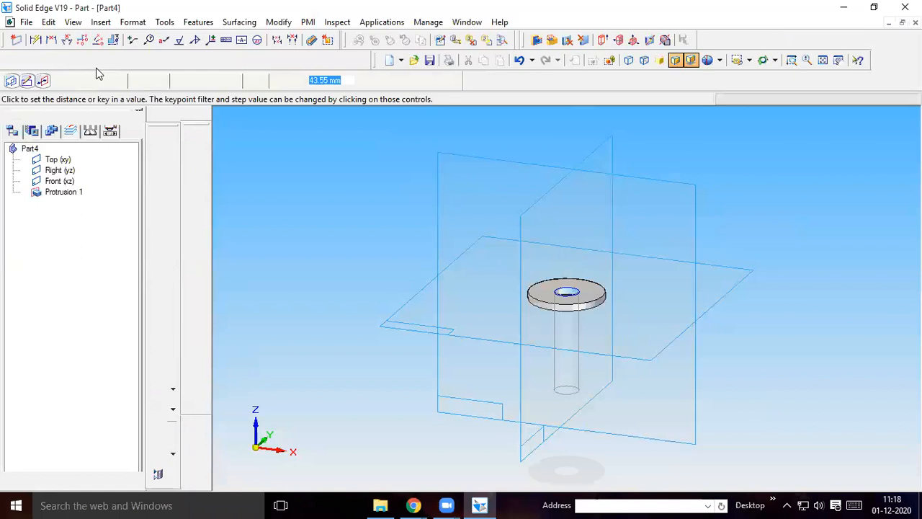
pyautogui.click(102, 80)
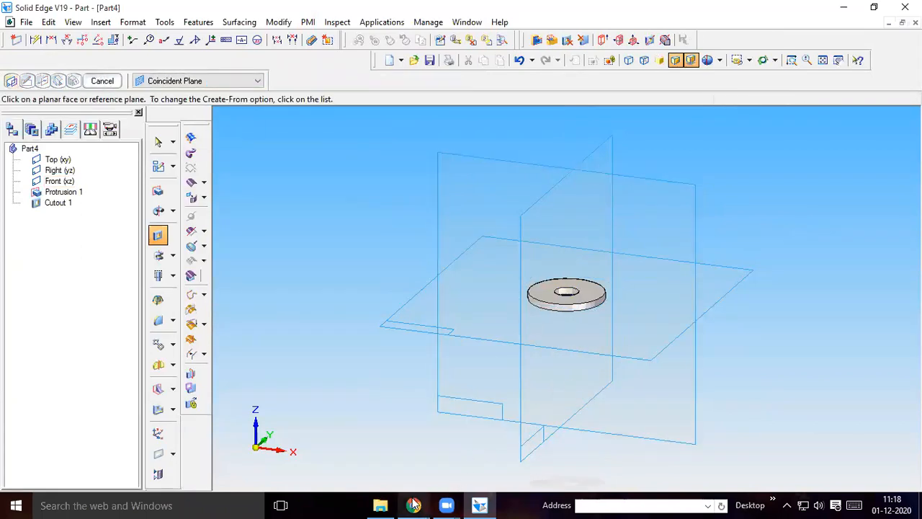
# Check the washer's part number in the drawing and save the washer as Part6.par in the machine vise folder
pyautogui.hotkey('alt', 'Tab')
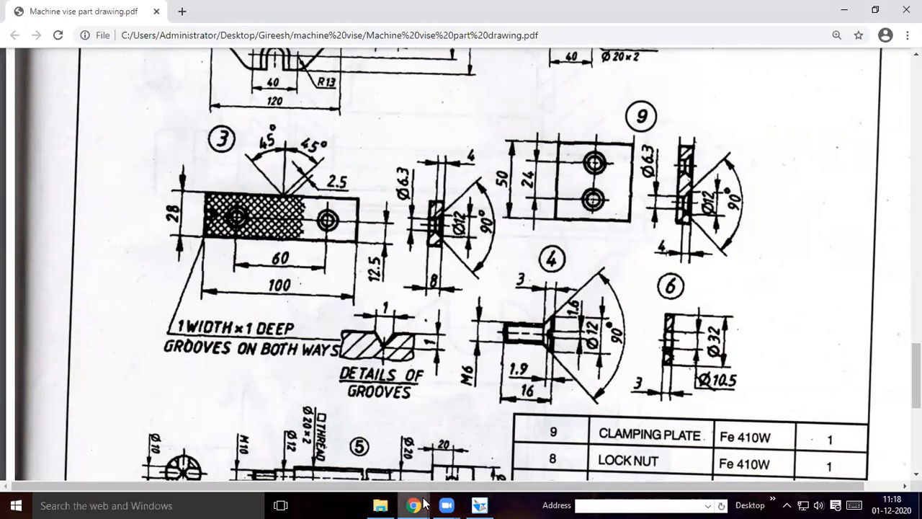
pyautogui.click(479, 505)
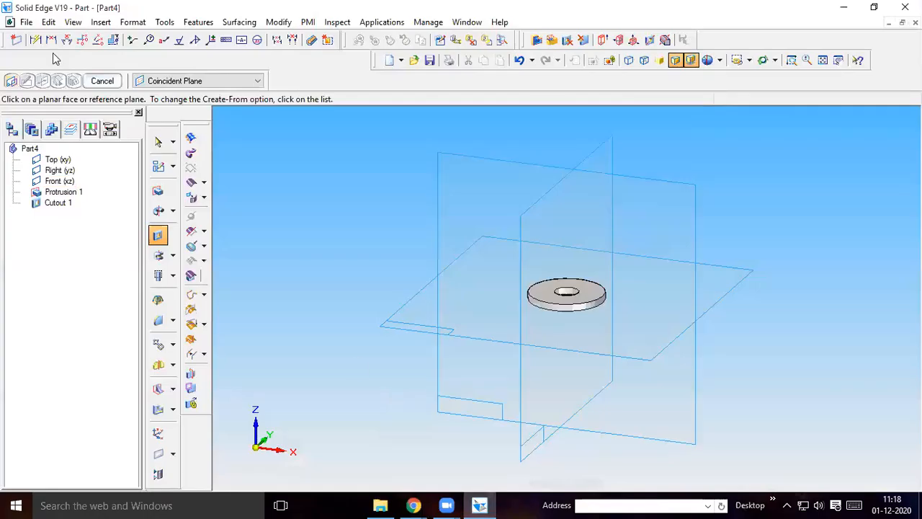
pyautogui.click(26, 22)
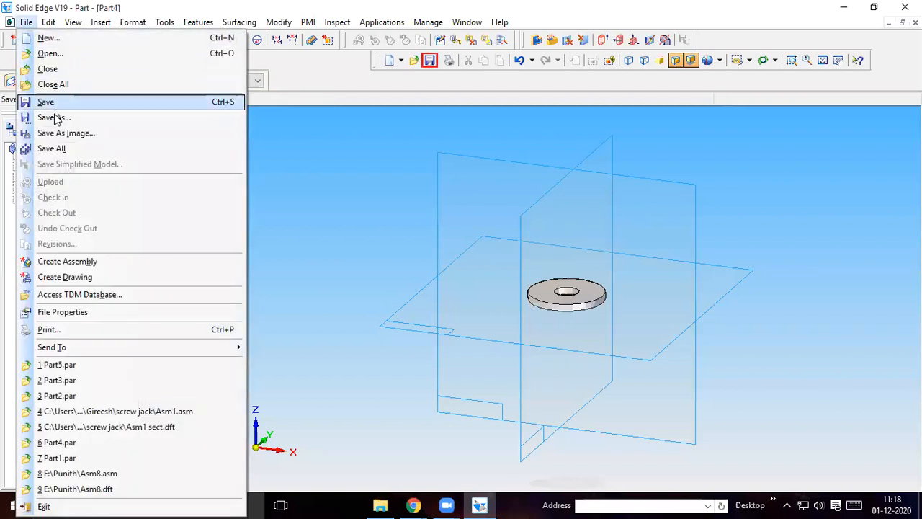
pyautogui.click(54, 117)
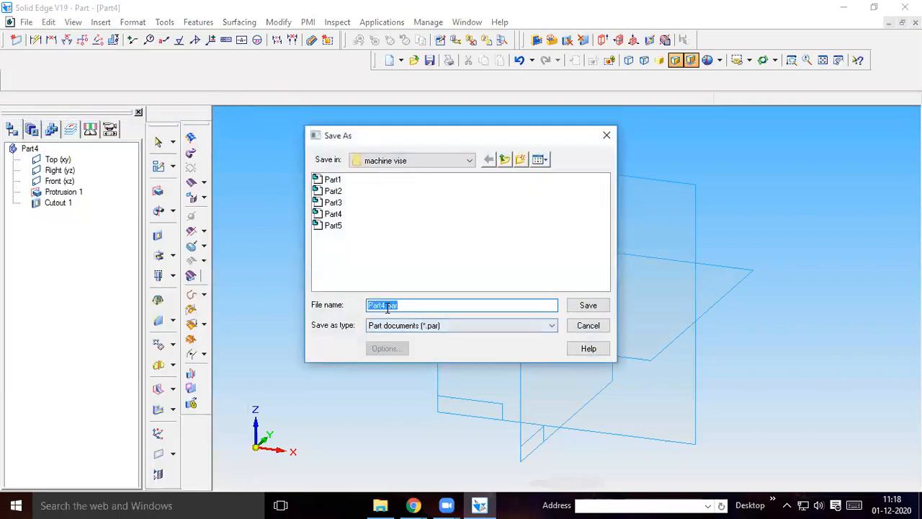
pyautogui.click(387, 307)
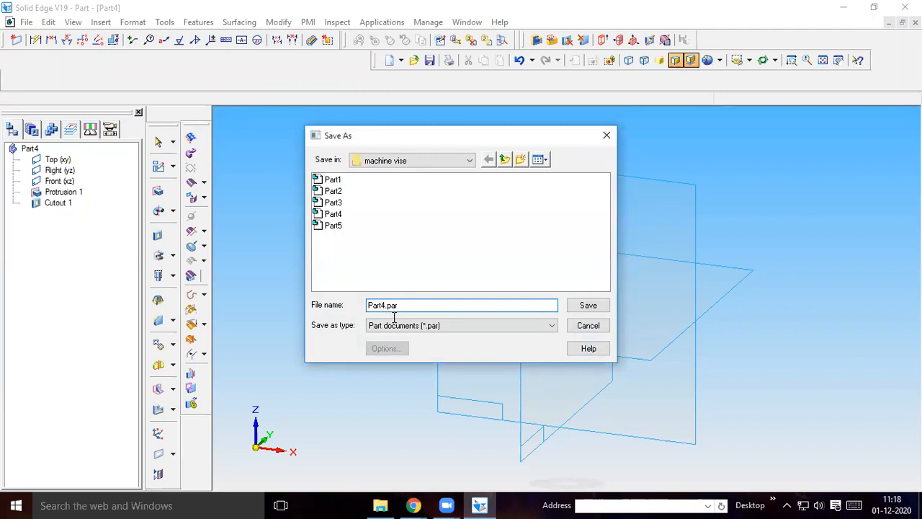
pyautogui.write('6')
pyautogui.click(588, 305)
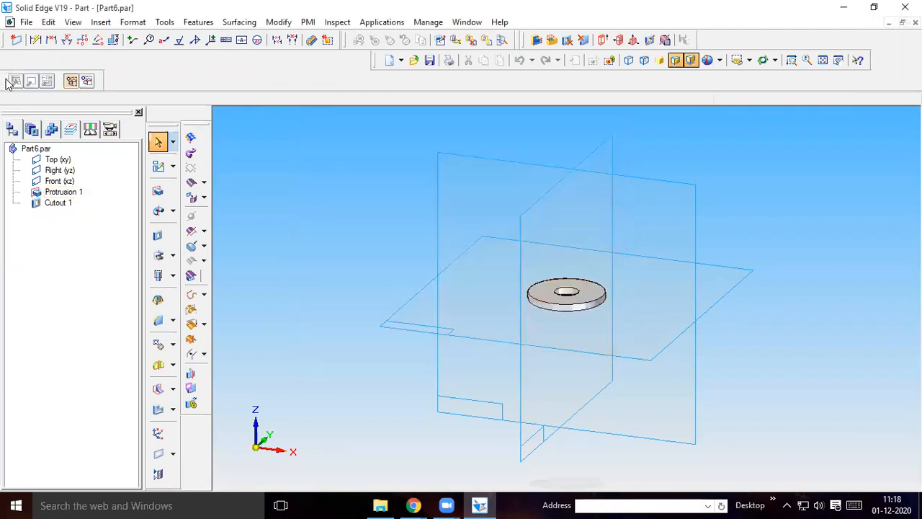
# Create another new part document from the Normal.par template for the next vise component
pyautogui.click(26, 22)
pyautogui.click(49, 39)
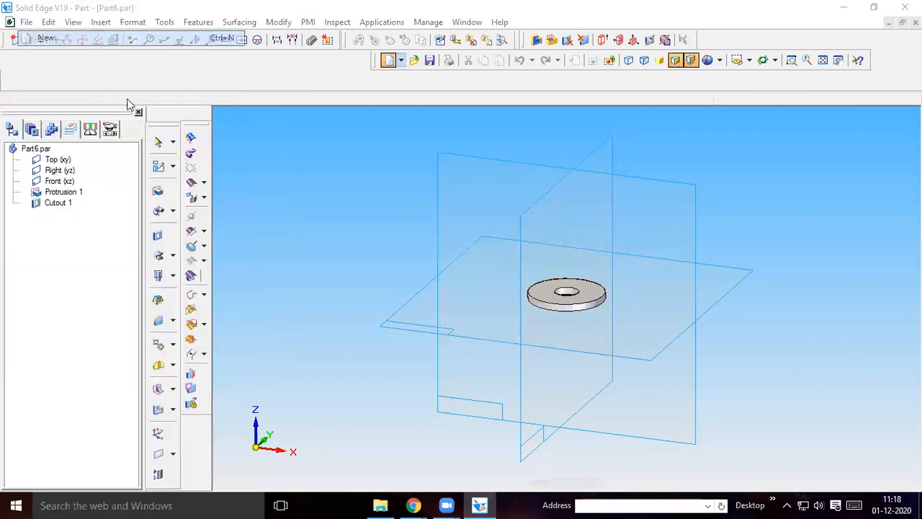
pyautogui.click(303, 201)
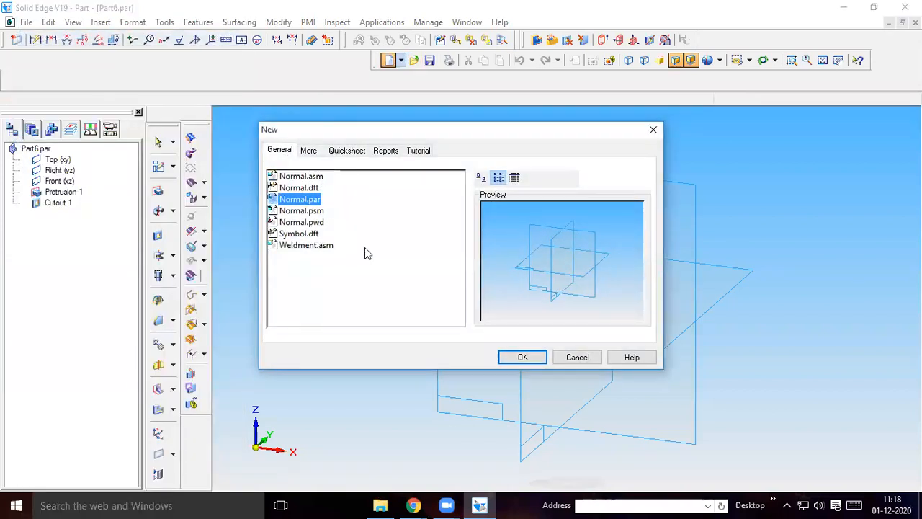
pyautogui.click(520, 358)
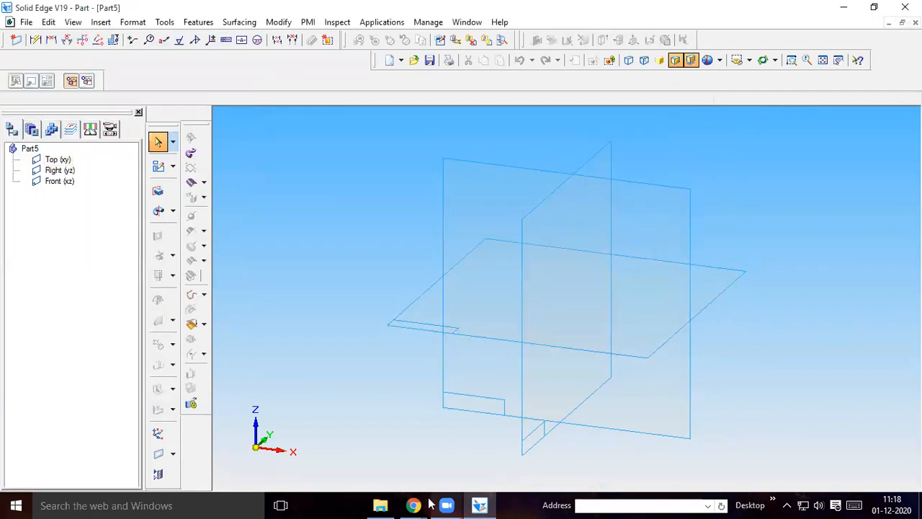
# Switch to the part drawing in Chrome and find the views and dimensions of part 7, the nut
pyautogui.moveTo(412, 504)
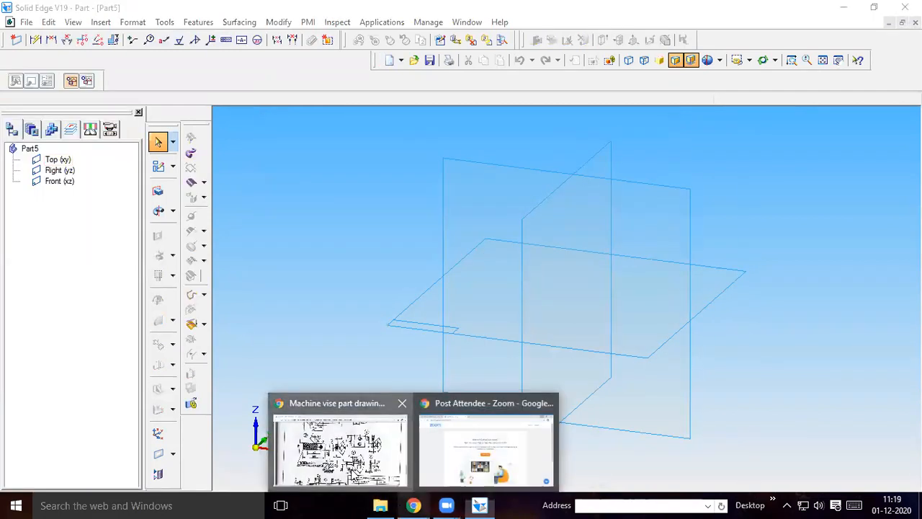
pyautogui.click(335, 447)
pyautogui.scroll(-3, 616, 252)
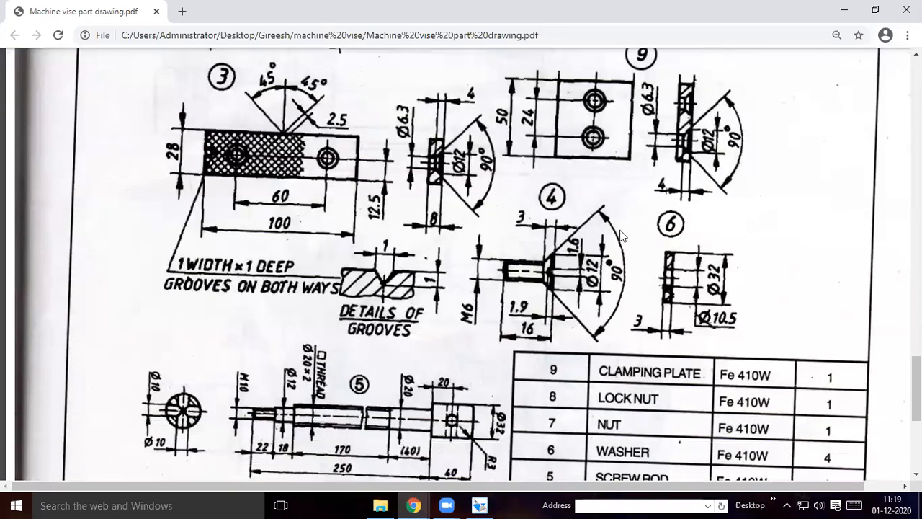
pyautogui.scroll(-1, 611, 217)
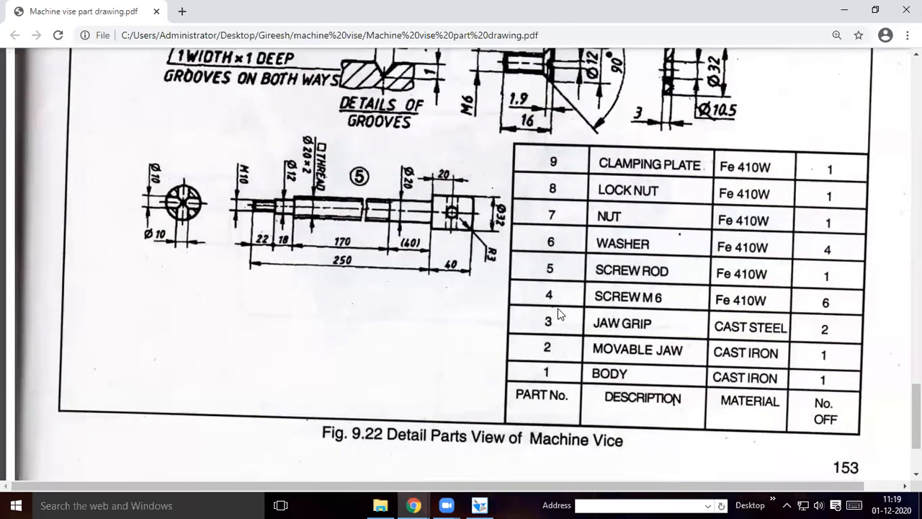
pyautogui.scroll(6, 562, 313)
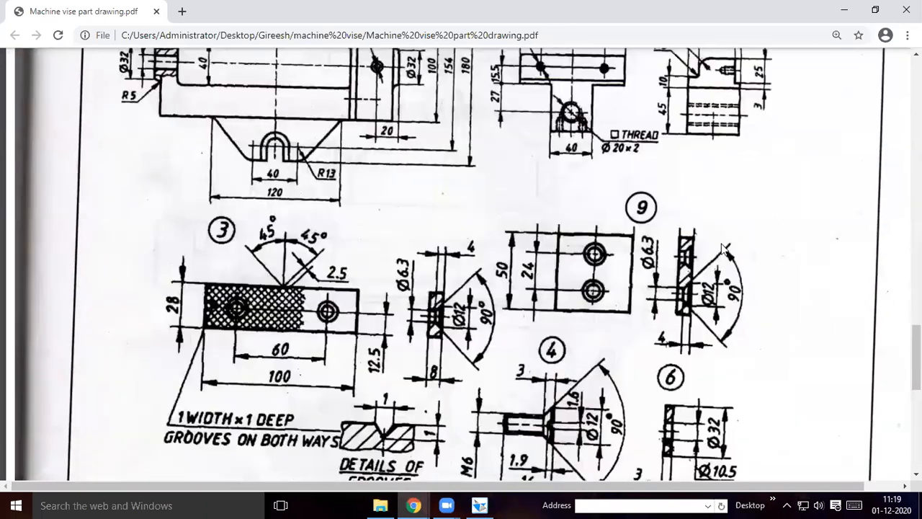
pyautogui.scroll(4, 730, 226)
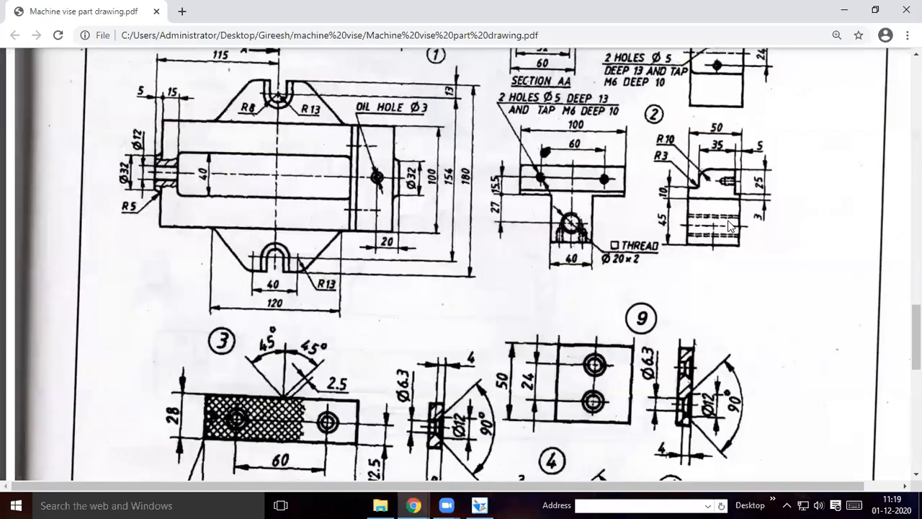
pyautogui.scroll(1, 730, 226)
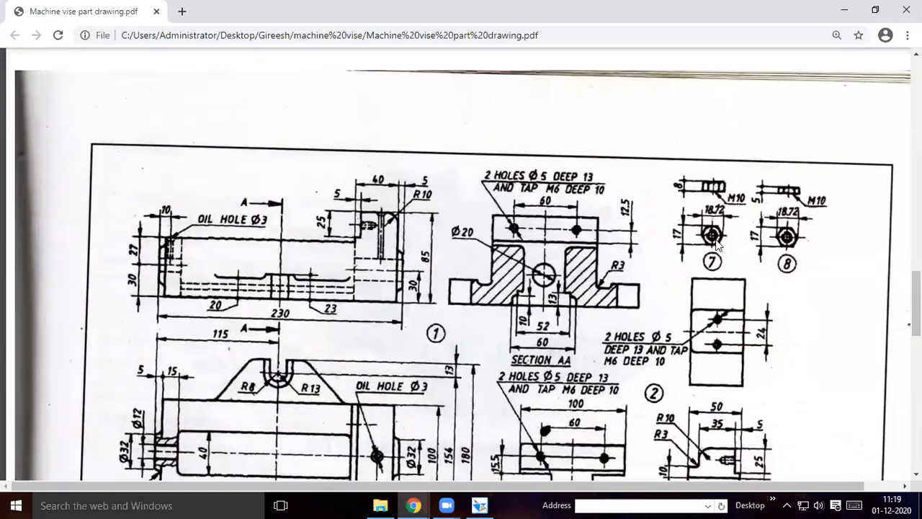
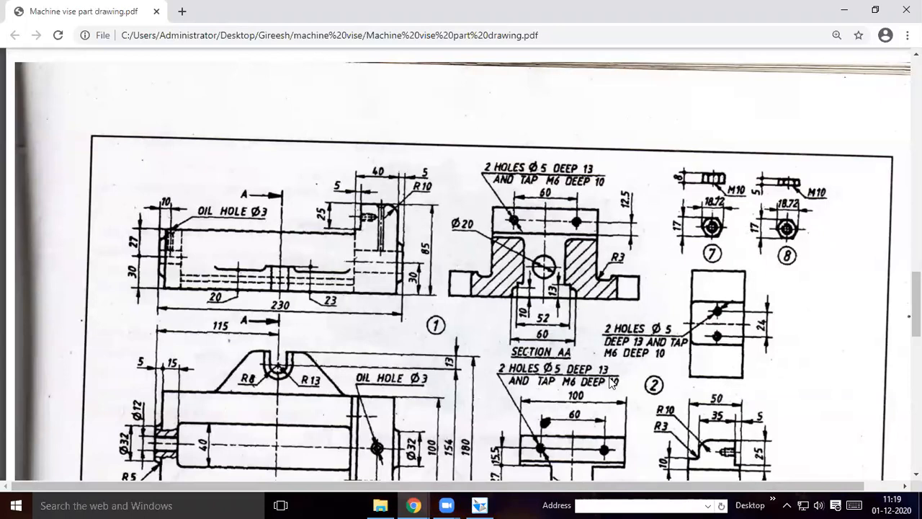
# Switch to Solid Edge and start a Protrusion profile on the Top (xy) plane
pyautogui.click(477, 505)
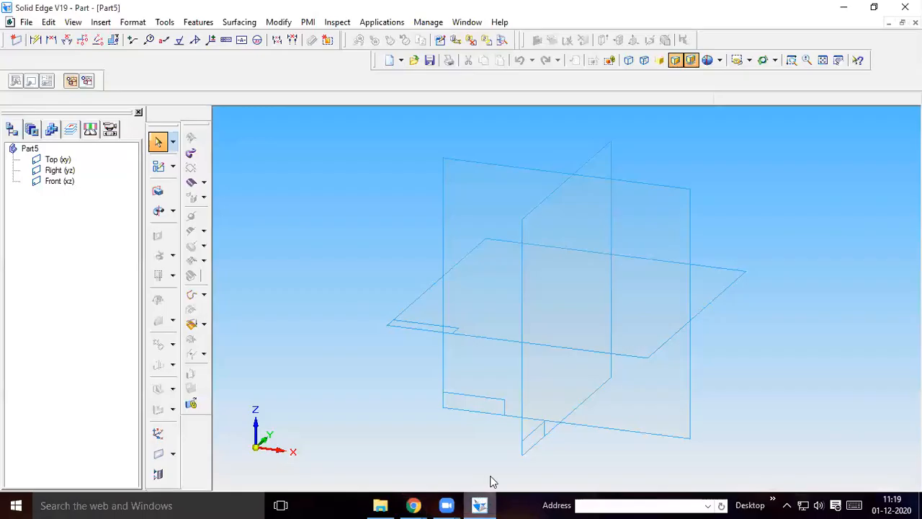
pyautogui.click(158, 192)
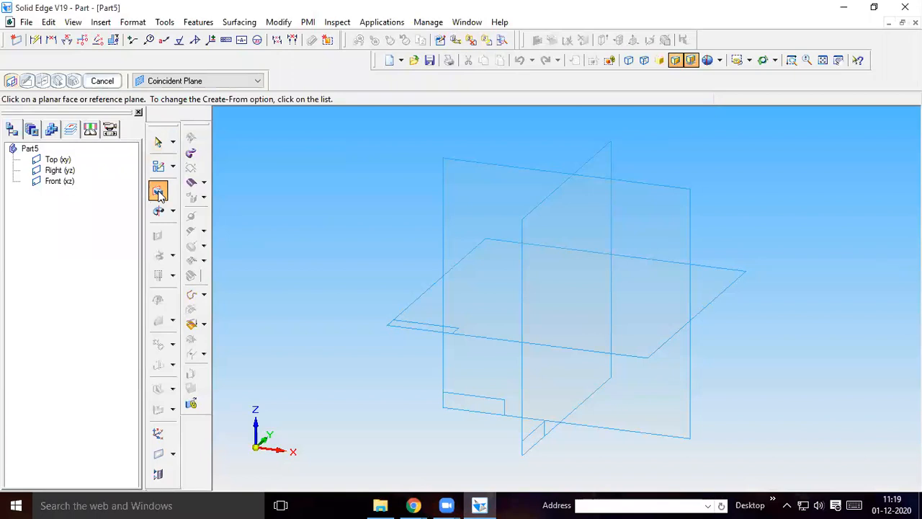
pyautogui.click(642, 330)
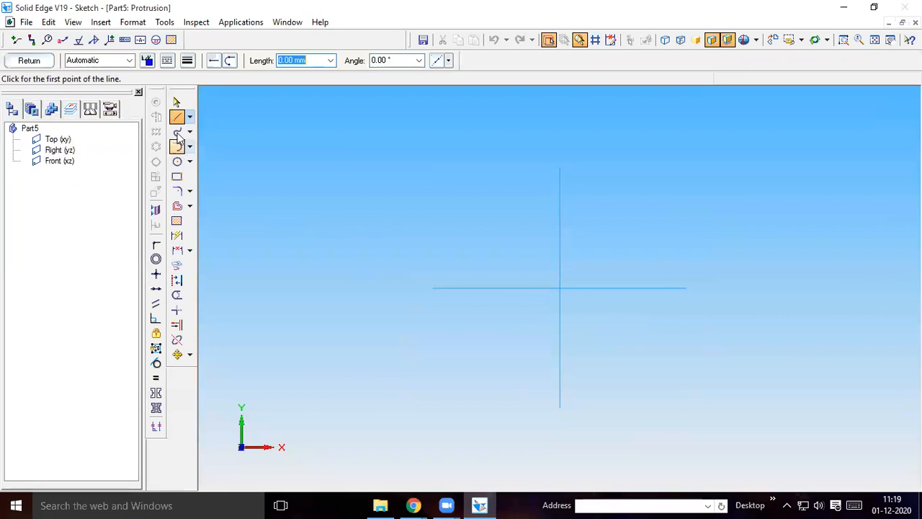
# Draw the first two sides of the nut's hexagon, each 10 mm long, at 0° and 60°
pyautogui.click(657, 256)
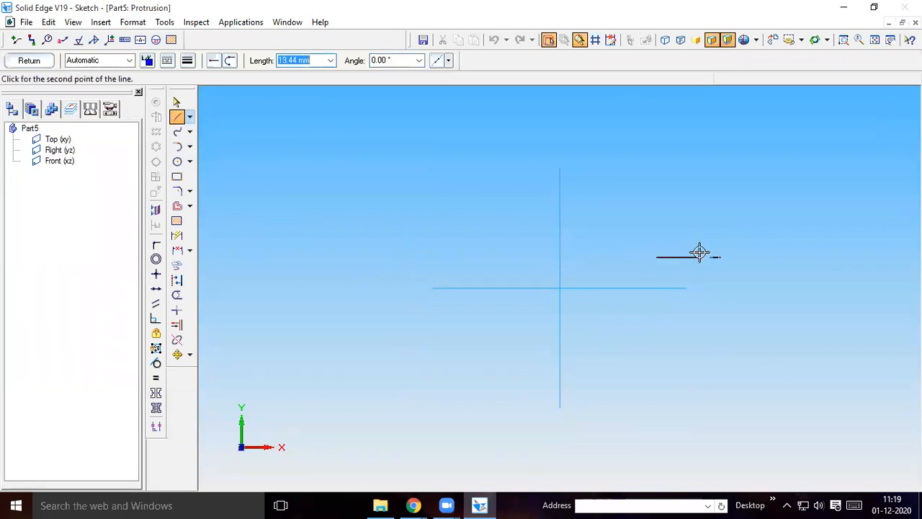
pyautogui.write('10')
pyautogui.press('Tab')
pyautogui.write('0')
pyautogui.press('Return')
pyautogui.write('10')
pyautogui.press('Tab')
pyautogui.write('60')
pyautogui.press('Return')
# Continue the hexagon with two more connected 10 mm sides at 120° and 180°
pyautogui.write('1')
pyautogui.press('Tab')
pyautogui.write('60')
pyautogui.press('Tab')
pyautogui.write('10')
pyautogui.press('Tab')
pyautogui.write('6')
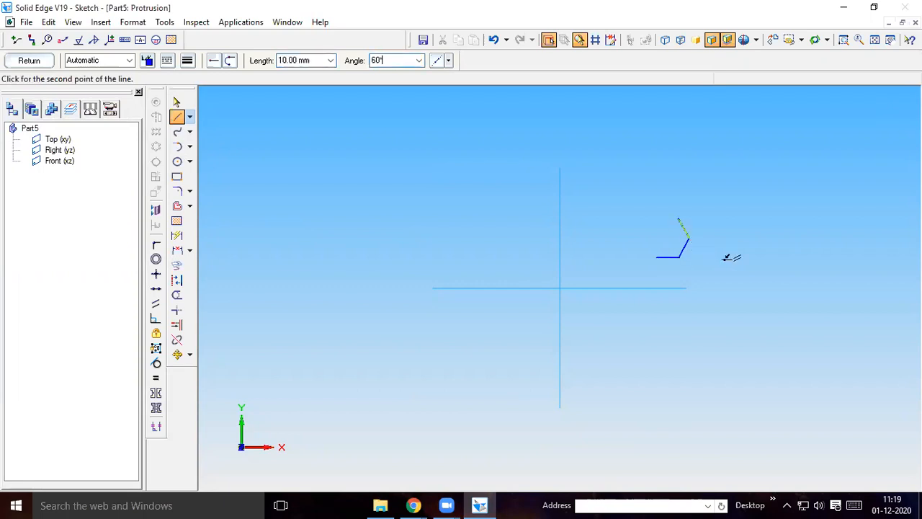
pyautogui.press('Tab')
pyautogui.write('10')
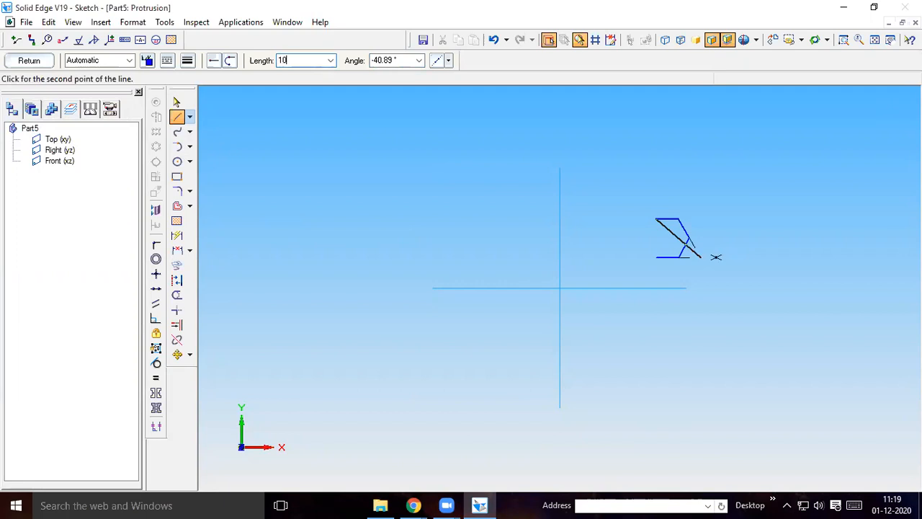
pyautogui.press('Tab')
pyautogui.write('60')
pyautogui.press('Return')
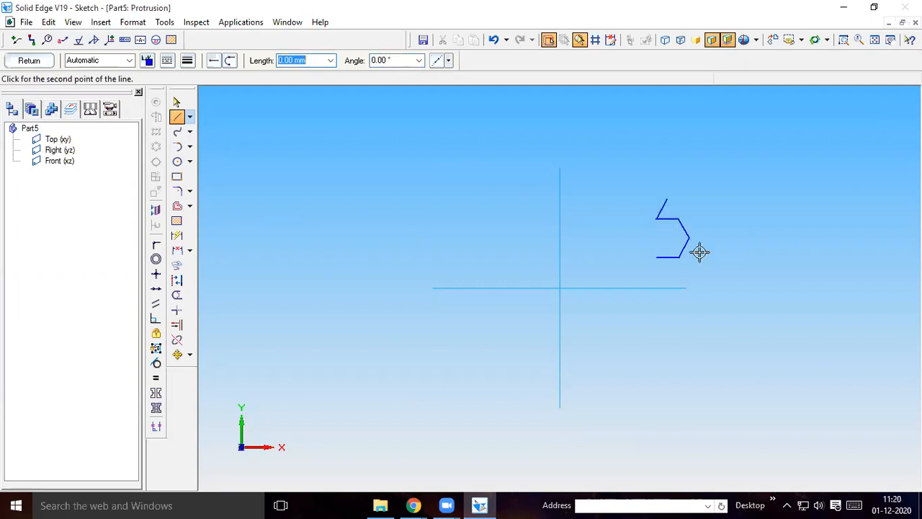
pyautogui.click(176, 103)
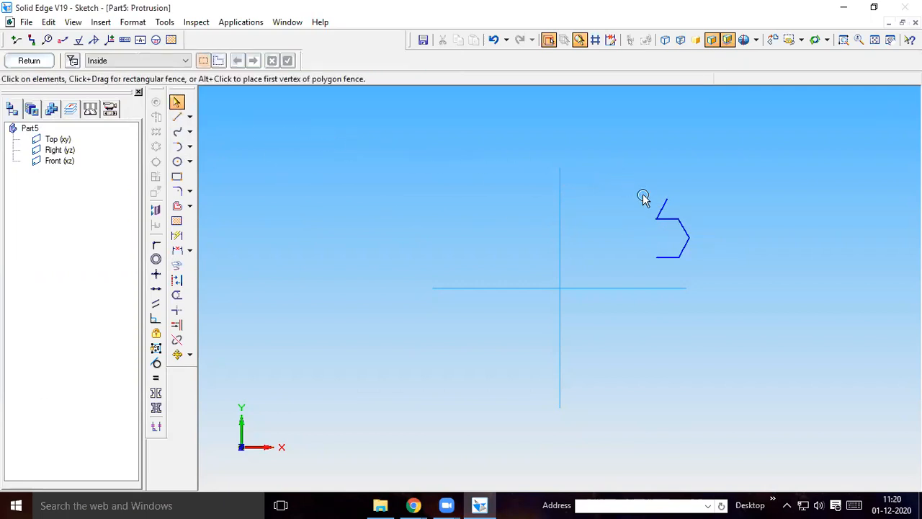
pyautogui.click(664, 204)
pyautogui.click(368, 60)
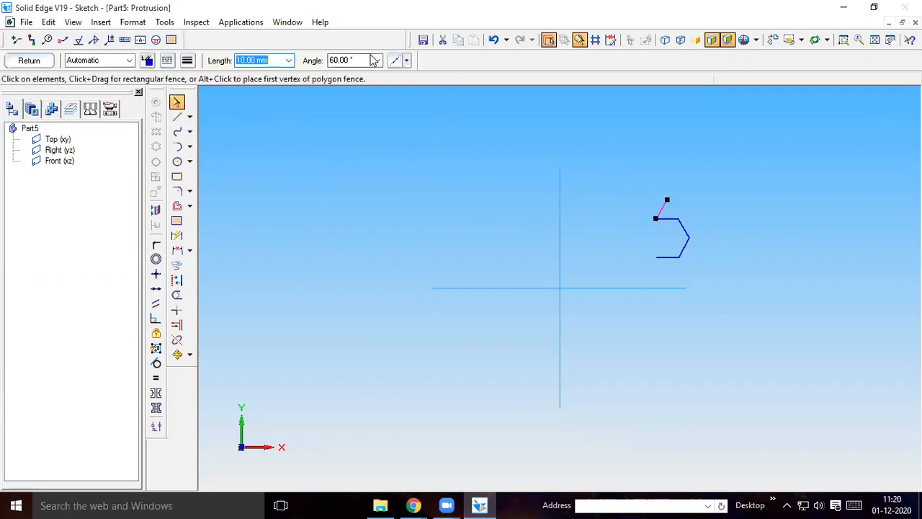
pyautogui.write('6')
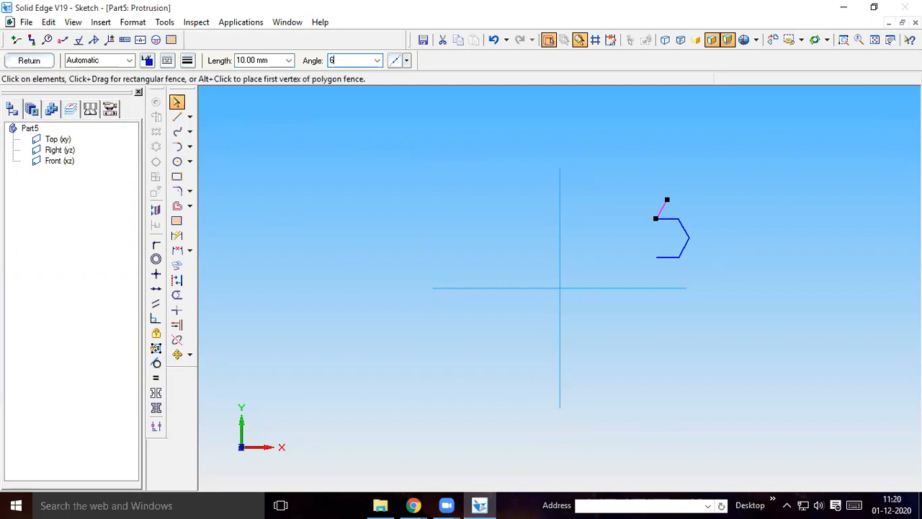
pyautogui.write('0*4')
pyautogui.press('Return')
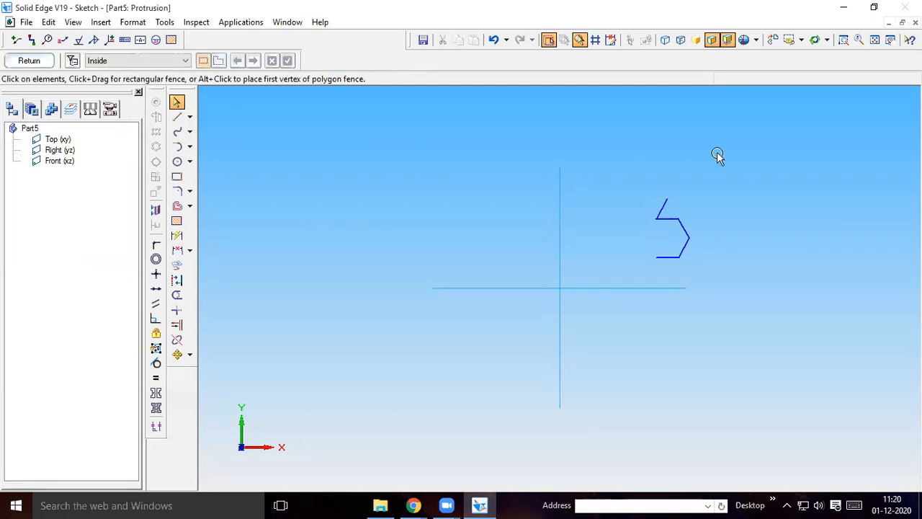
pyautogui.press('Delete')
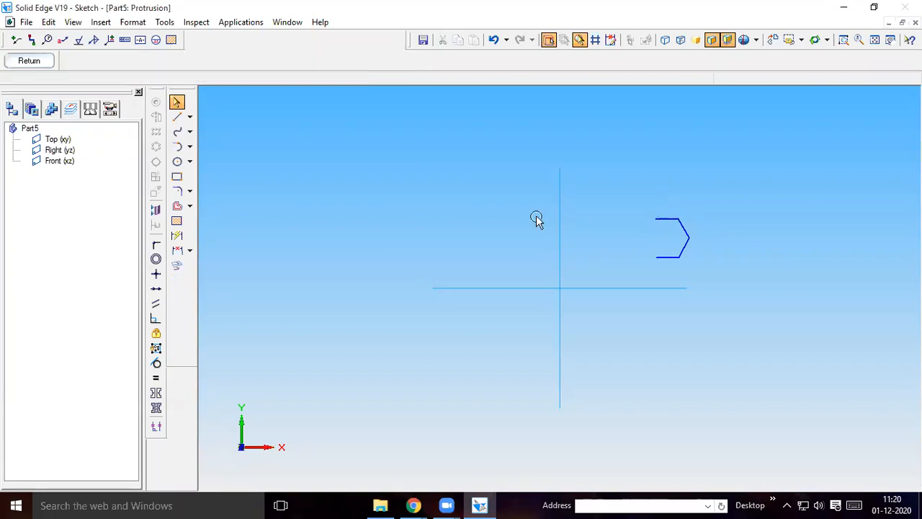
# Draw the fifth side 10 mm long at 60*4 degrees, and close the hexagon back to its starting point
pyautogui.click(177, 117)
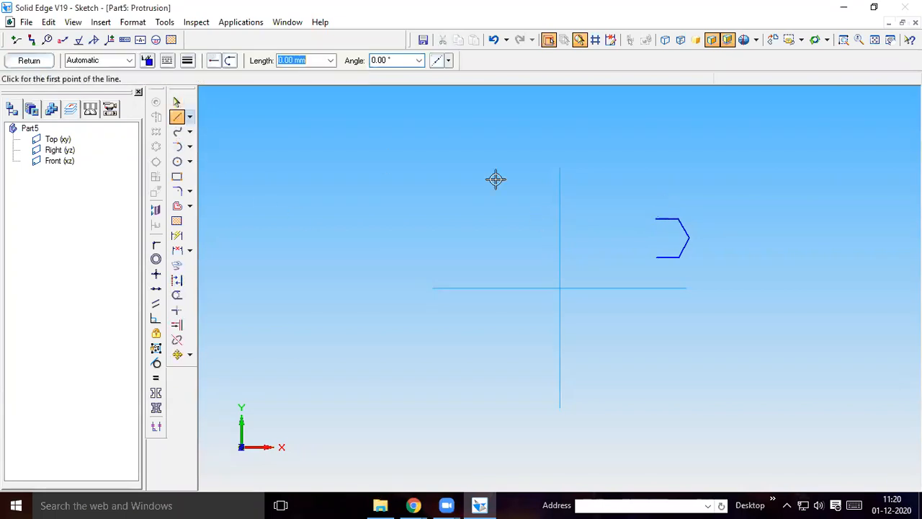
pyautogui.click(655, 224)
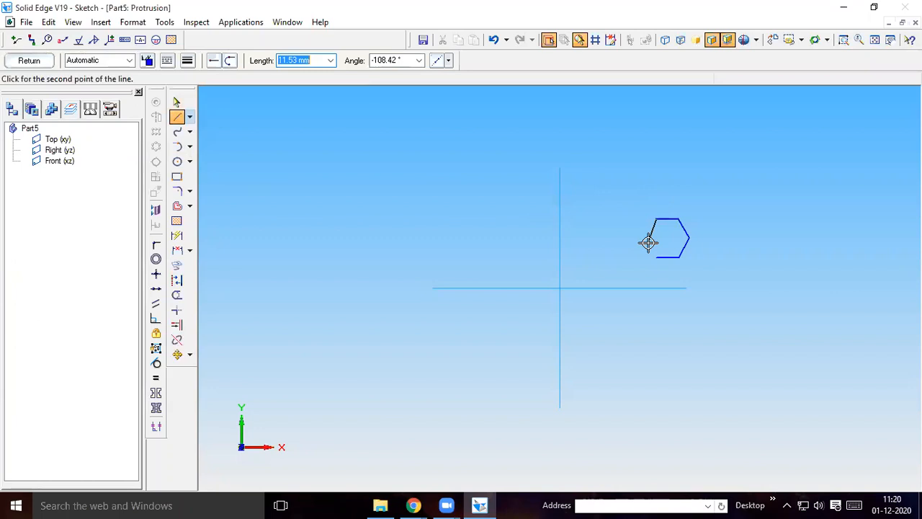
pyautogui.write('1')
pyautogui.press('Tab')
pyautogui.write('6')
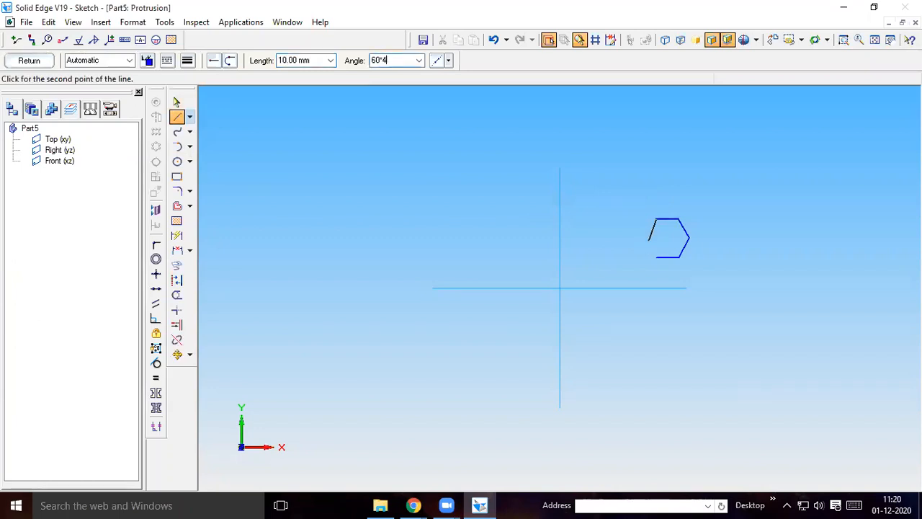
pyautogui.press('Return')
pyautogui.write('10')
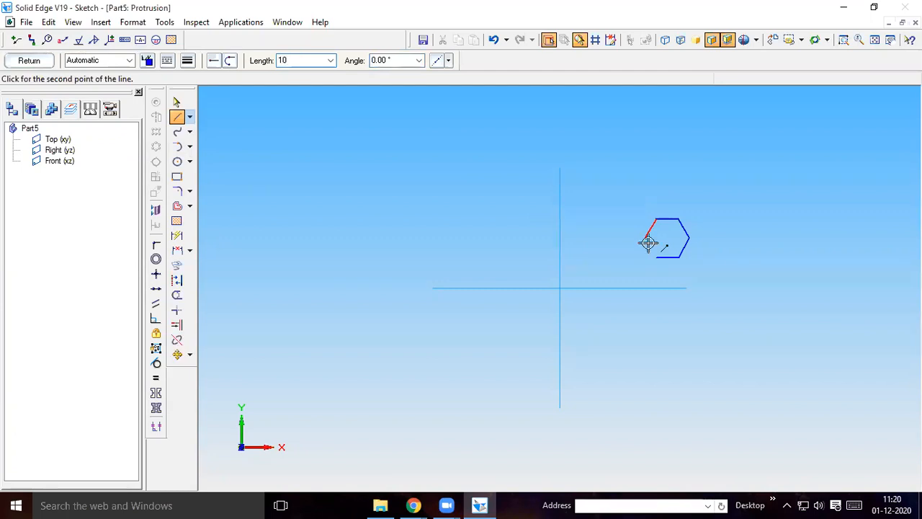
pyautogui.press('Tab')
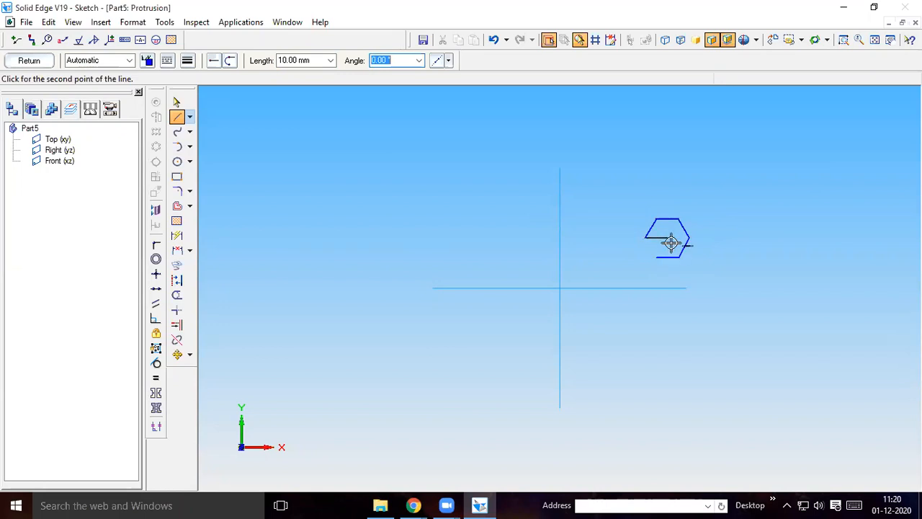
pyautogui.click(657, 257)
pyautogui.rightClick(688, 294)
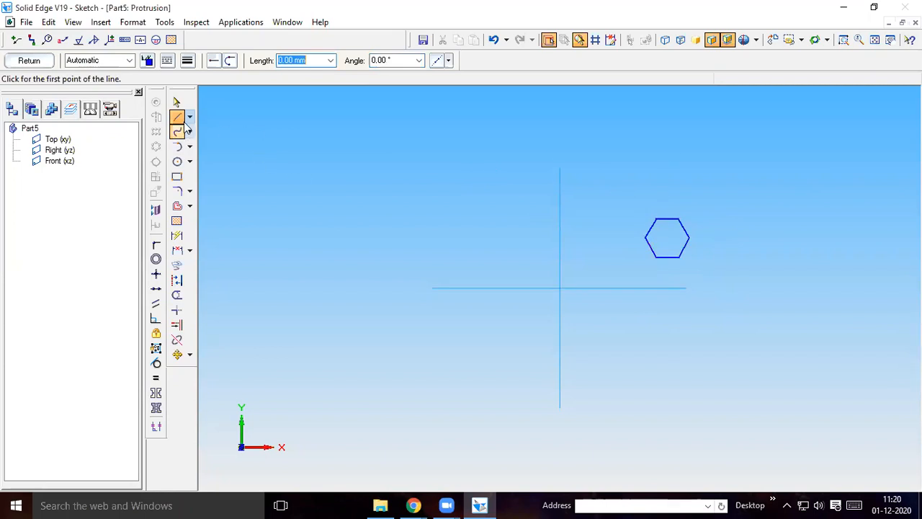
# Draw a horizontal diagonal between the hexagon's opposite corners and move the whole sketch from the diagonal's midpoint to the reference planes' intersection
pyautogui.click(646, 238)
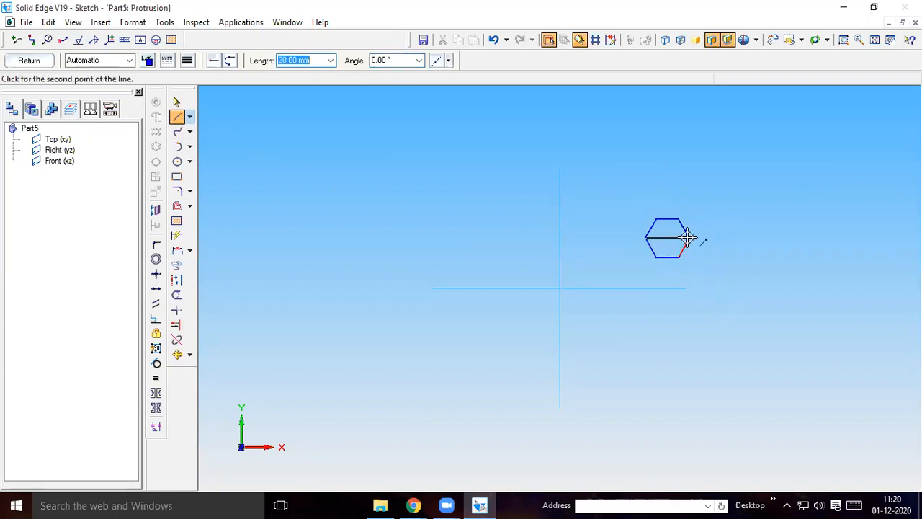
pyautogui.rightClick(735, 268)
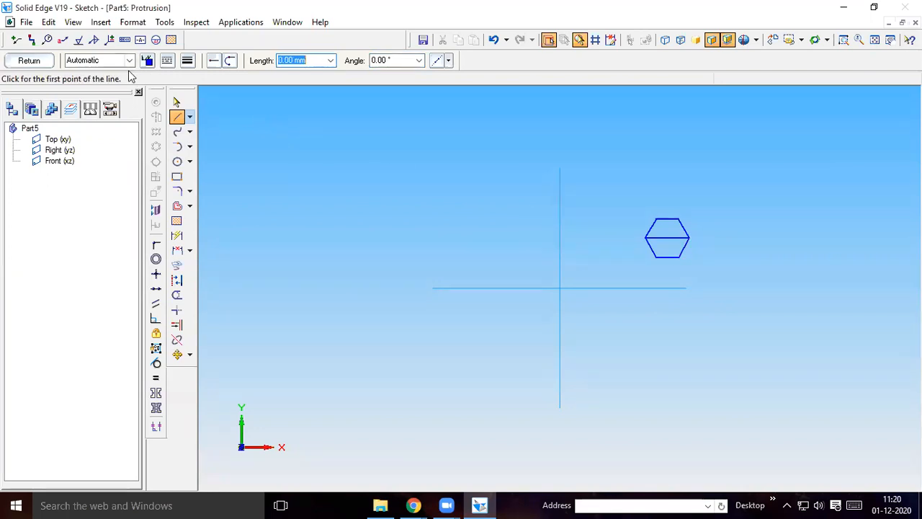
pyautogui.click(176, 103)
pyautogui.moveTo(618, 195); pyautogui.dragTo(715, 283)
pyautogui.click(177, 354)
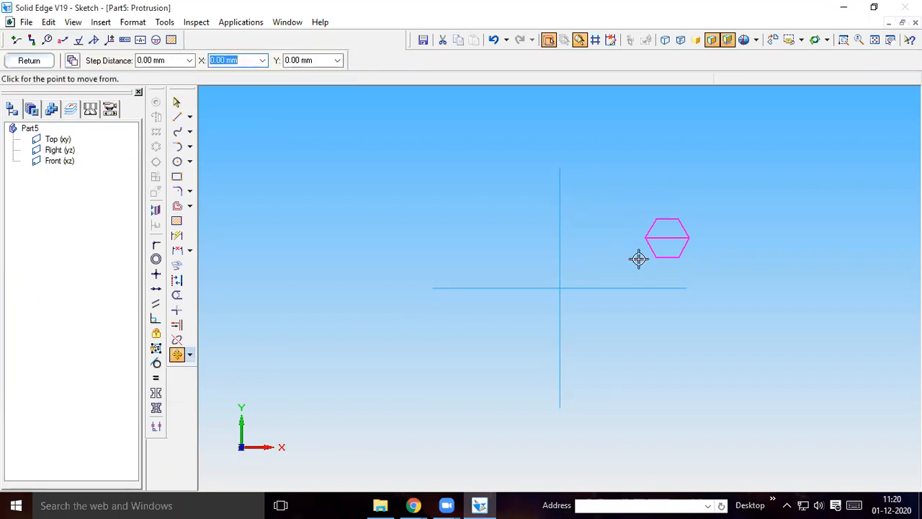
pyautogui.click(668, 238)
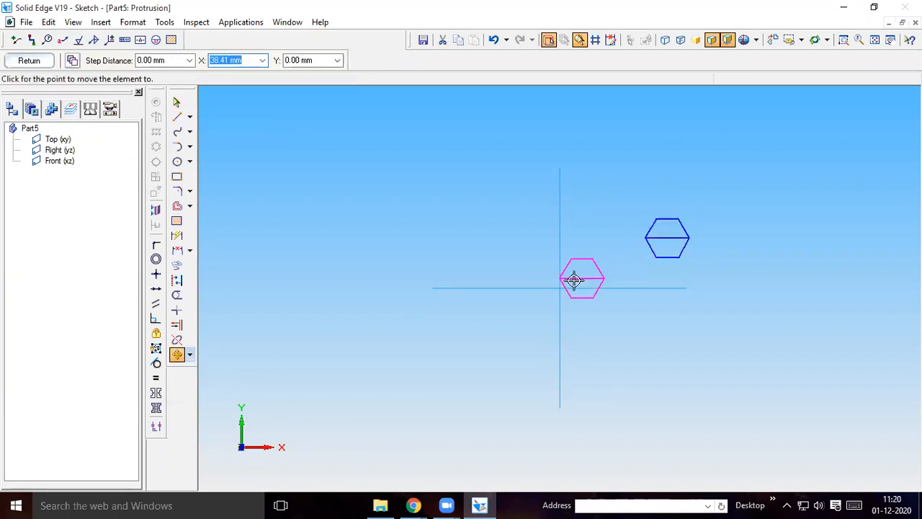
pyautogui.click(561, 288)
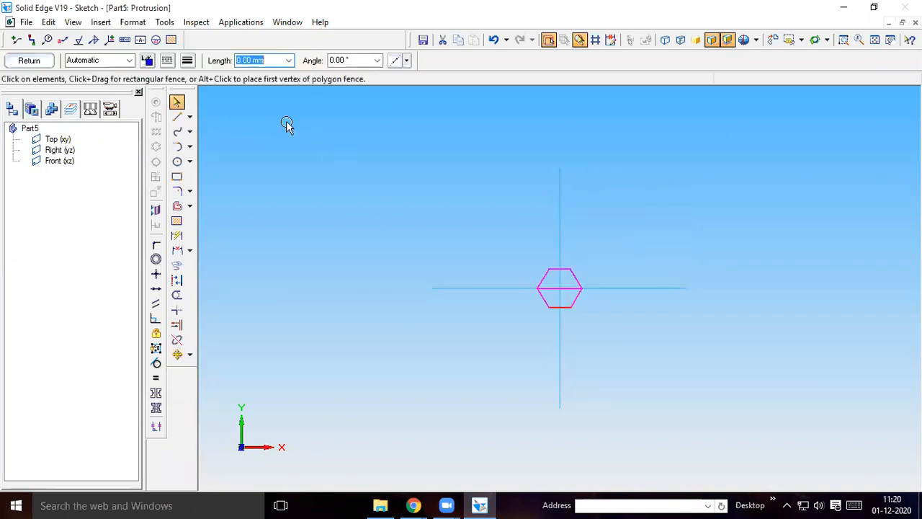
# Delete the helper diagonal, try to finish the profile, and highlight the elements reported by the Profile Error Assistant
pyautogui.click(560, 288)
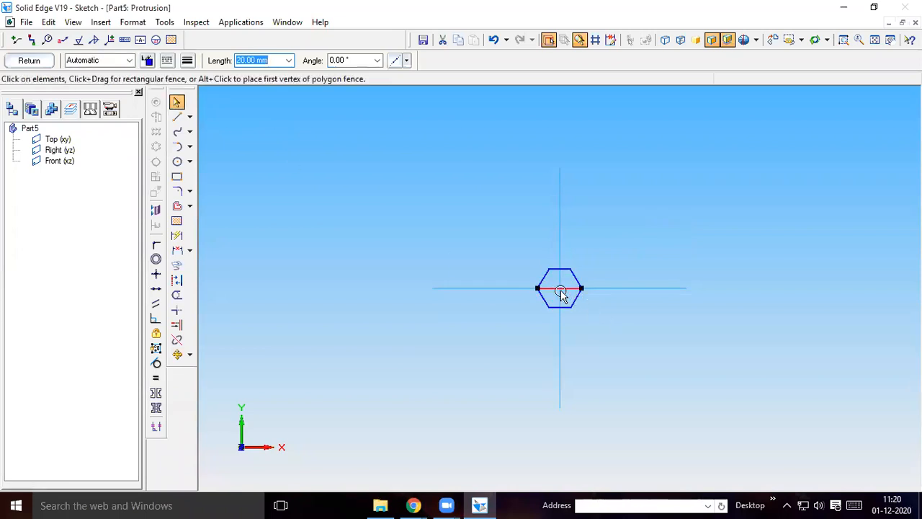
pyautogui.press('Delete')
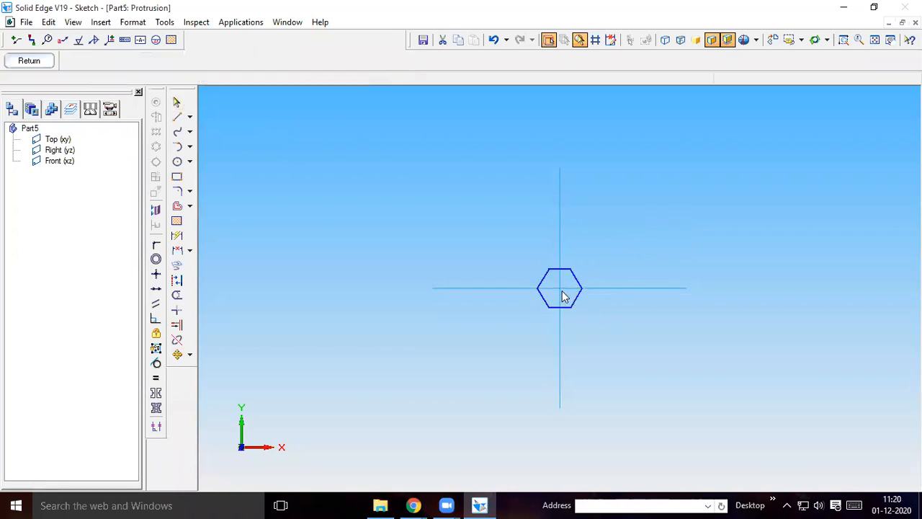
pyautogui.click(26, 62)
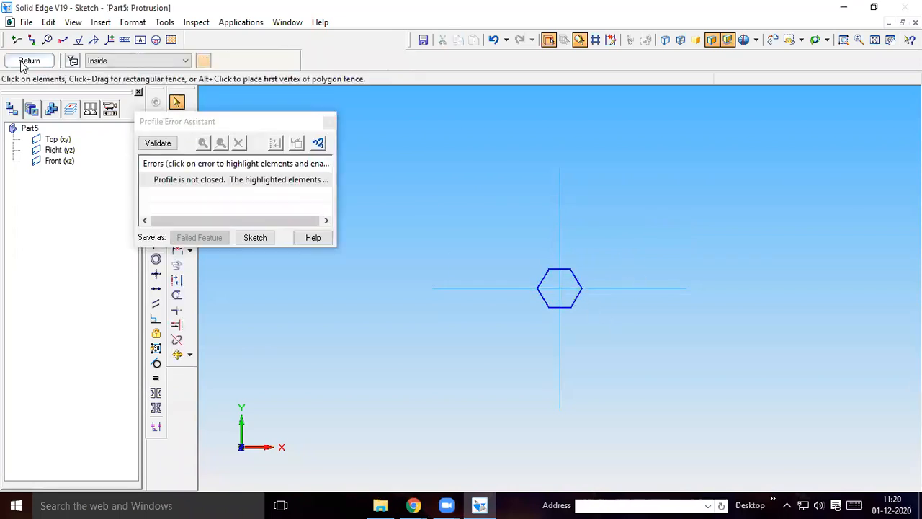
pyautogui.click(181, 179)
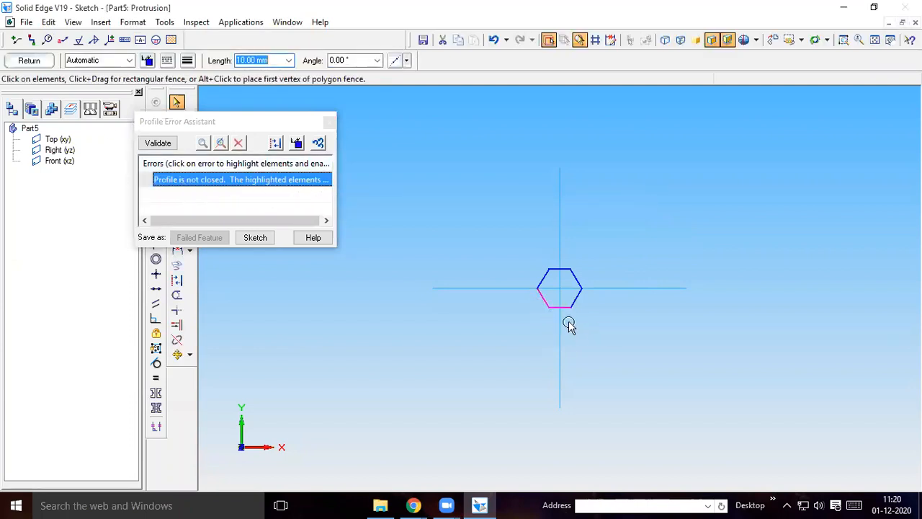
pyautogui.click(329, 122)
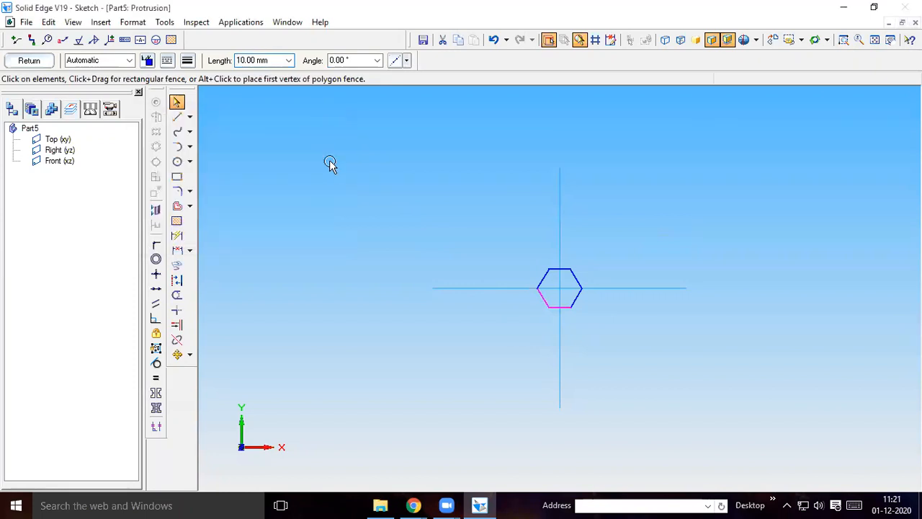
# Connect the endpoints of the hexagon's bottom side and lower-left side at their shared corner
pyautogui.click(157, 244)
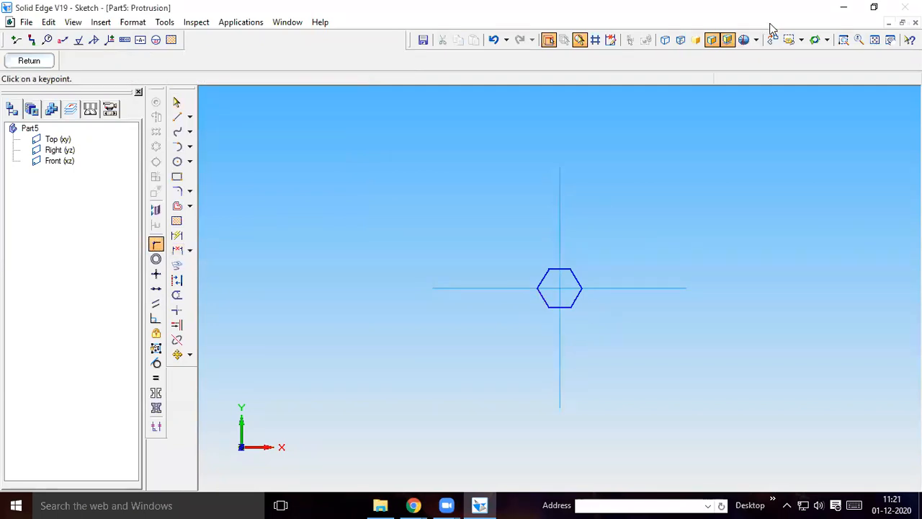
pyautogui.click(844, 41)
pyautogui.moveTo(507, 285); pyautogui.dragTo(585, 320)
pyautogui.press('Escape')
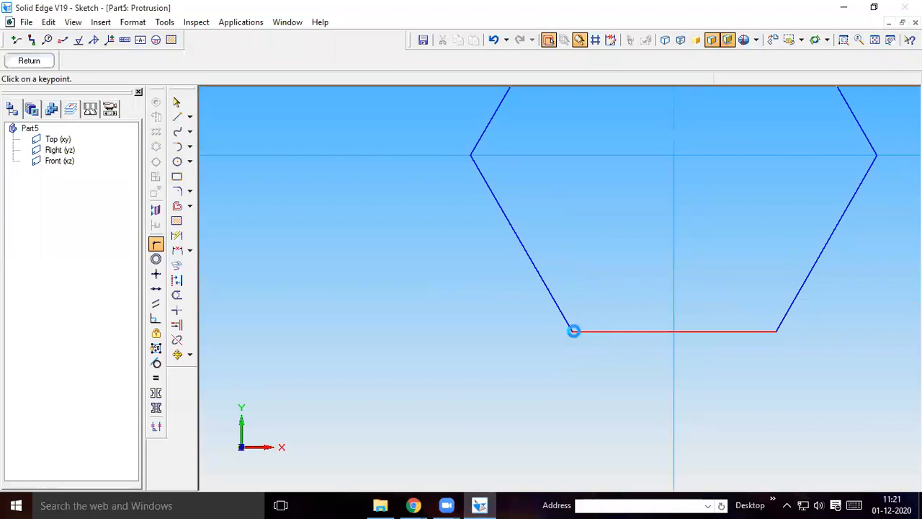
pyautogui.click(571, 331)
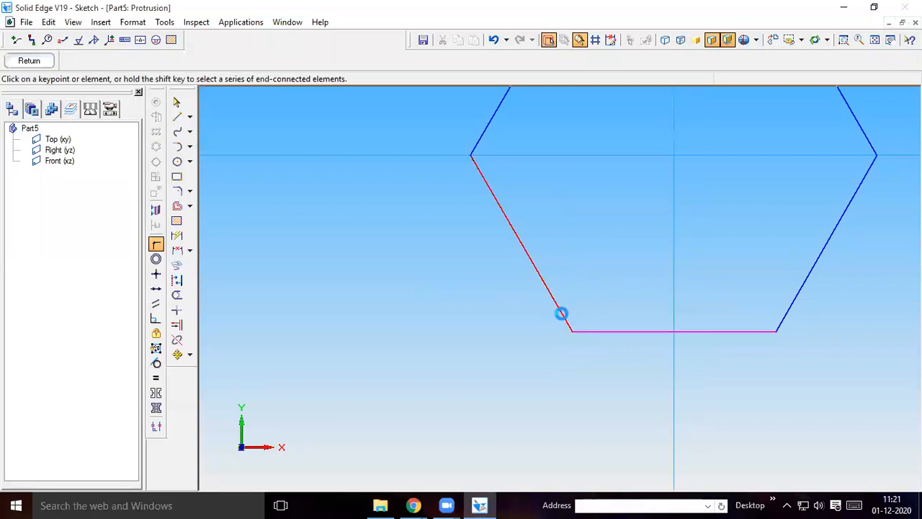
pyautogui.click(571, 332)
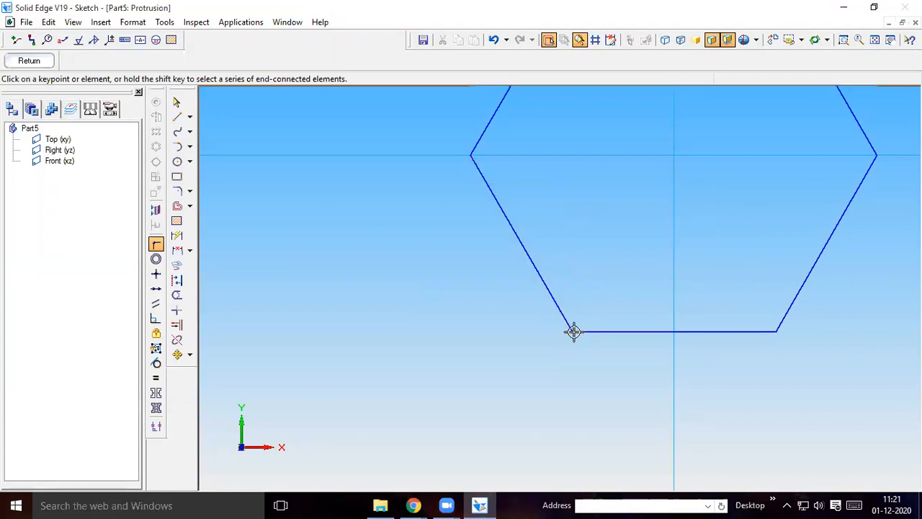
# Finish the hexagon profile, consult the part drawing for the nut's thickness, and extrude the profile 8 mm upward
pyautogui.click(29, 62)
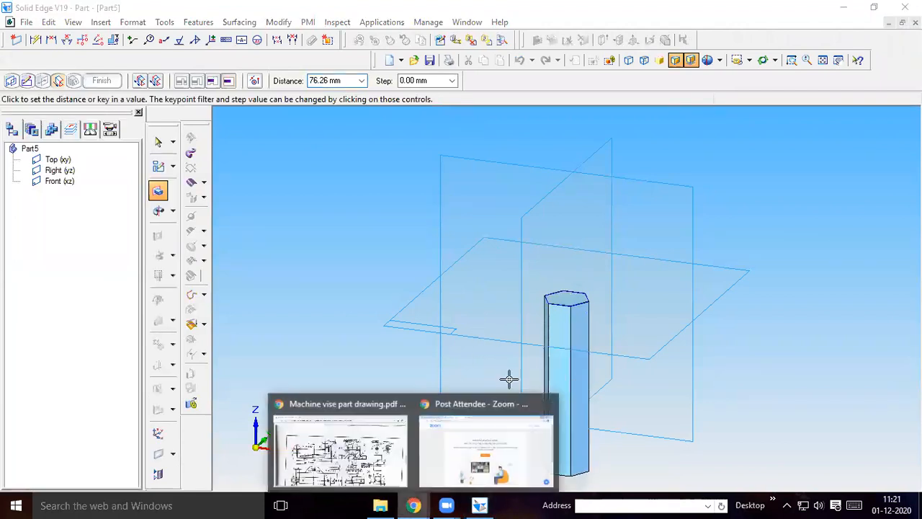
pyautogui.hotkey('alt', 'Tab')
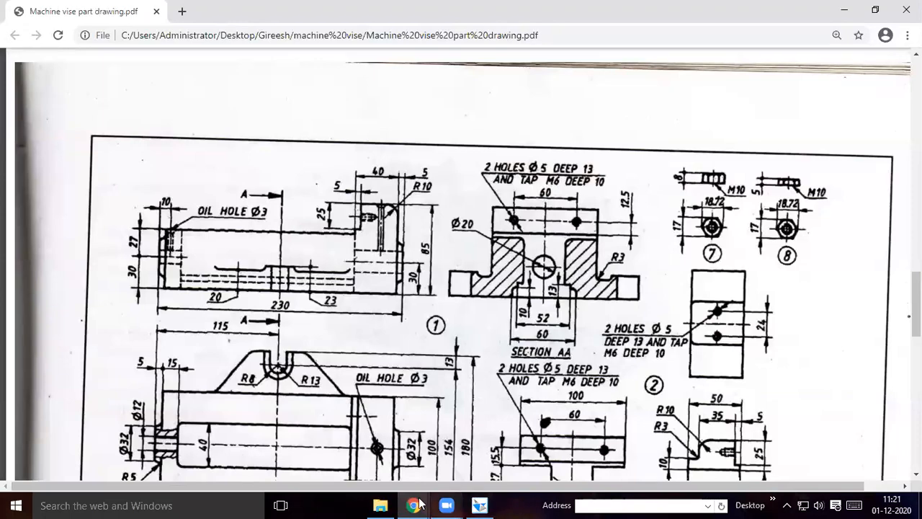
pyautogui.hotkey('alt', 'Tab')
pyautogui.write('8')
pyautogui.press('Return')
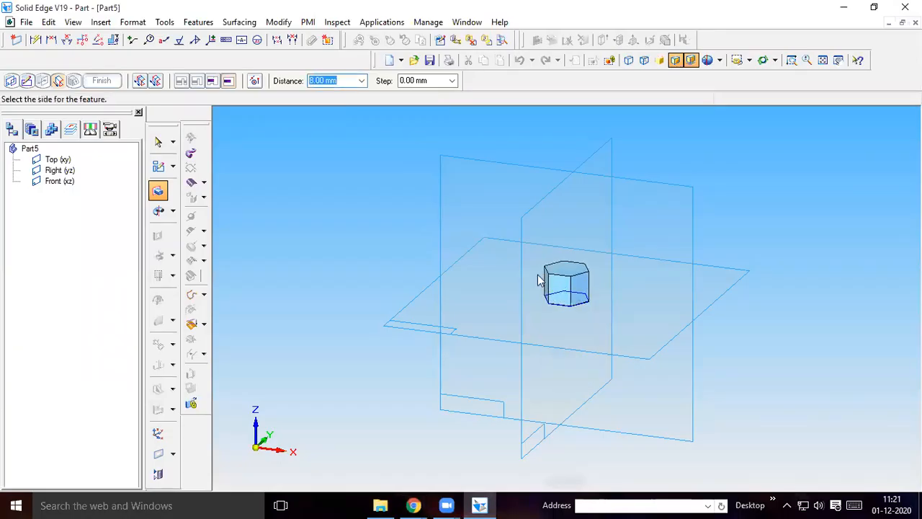
pyautogui.click(393, 222)
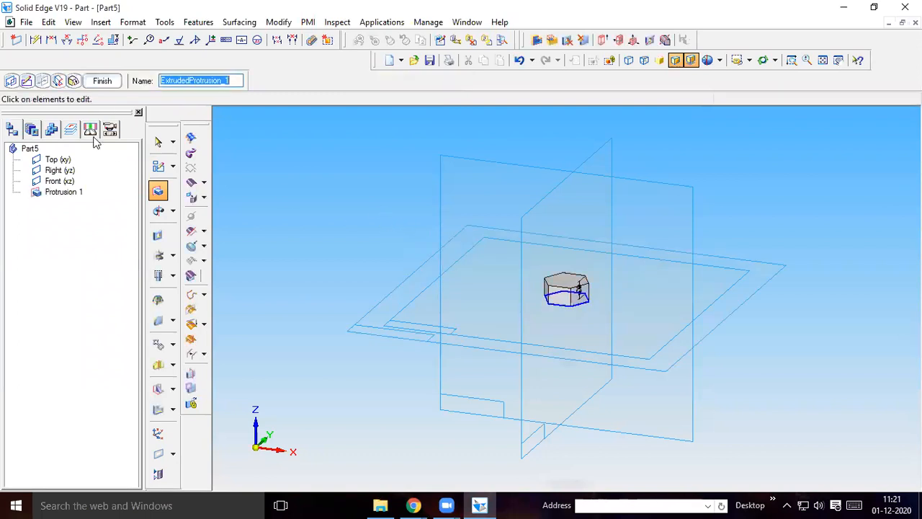
pyautogui.click(102, 80)
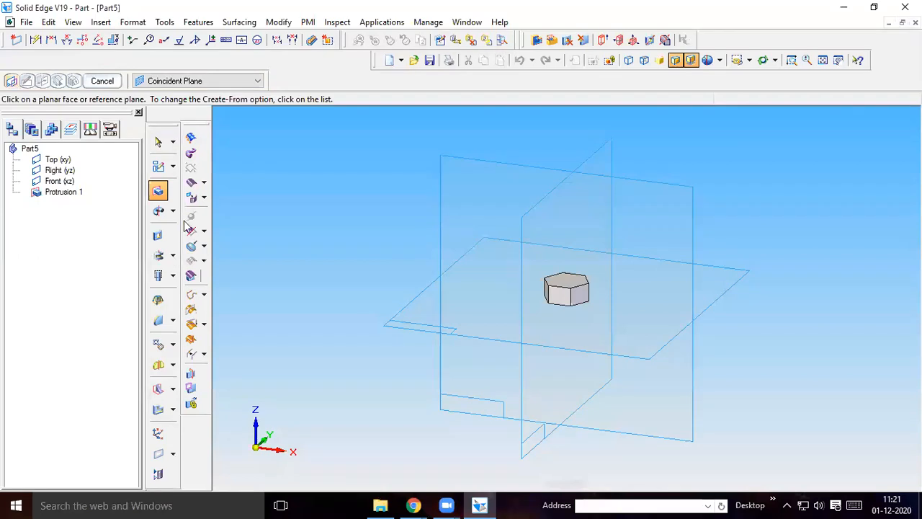
# Start a hole on the nut's top face as a 10 mm M10 threaded hole, through all, with the thread to hole extent
pyautogui.click(172, 276)
pyautogui.click(209, 273)
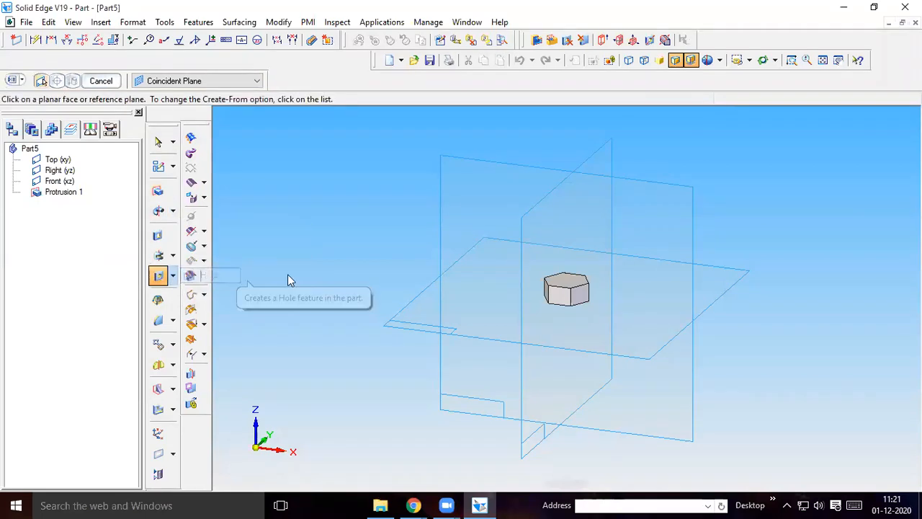
pyautogui.click(567, 281)
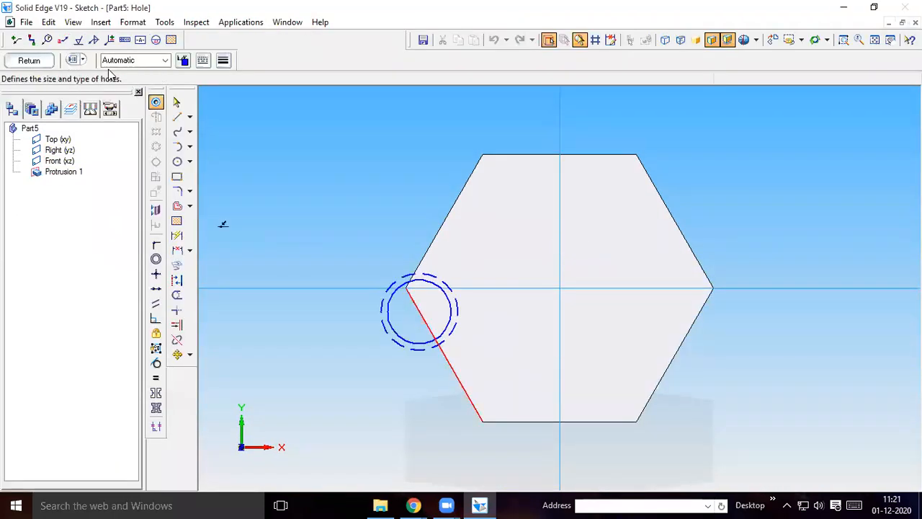
pyautogui.click(73, 59)
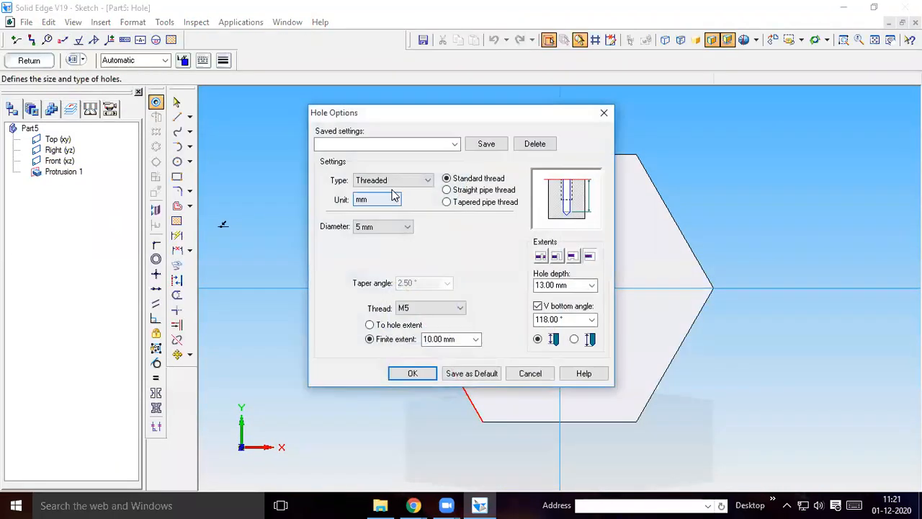
pyautogui.click(376, 227)
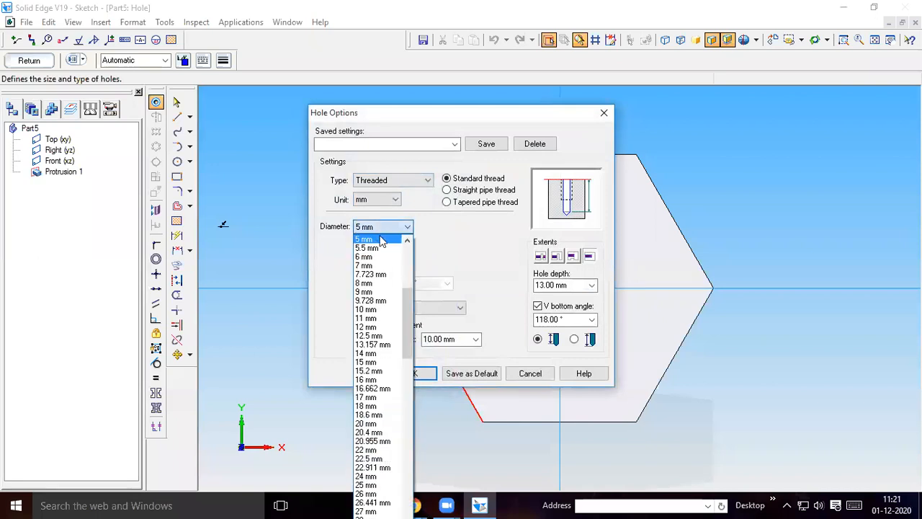
pyautogui.click(366, 310)
pyautogui.click(382, 328)
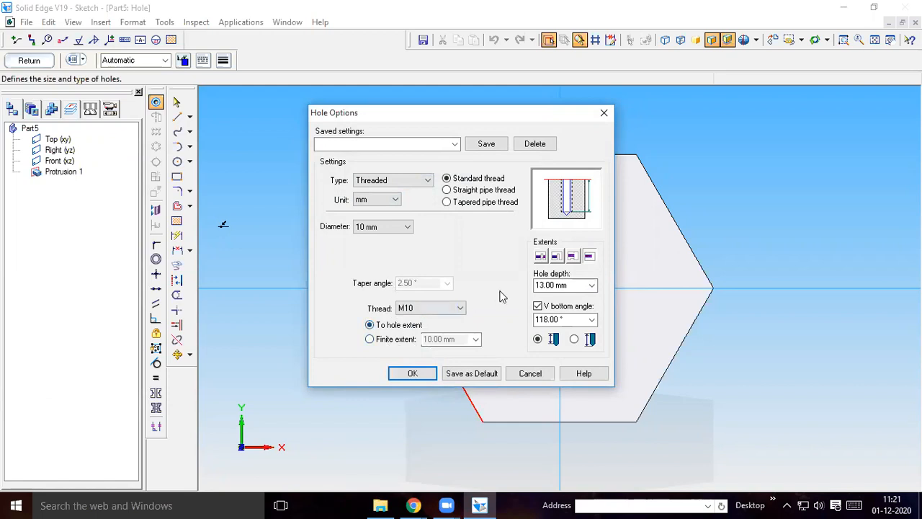
pyautogui.click(541, 257)
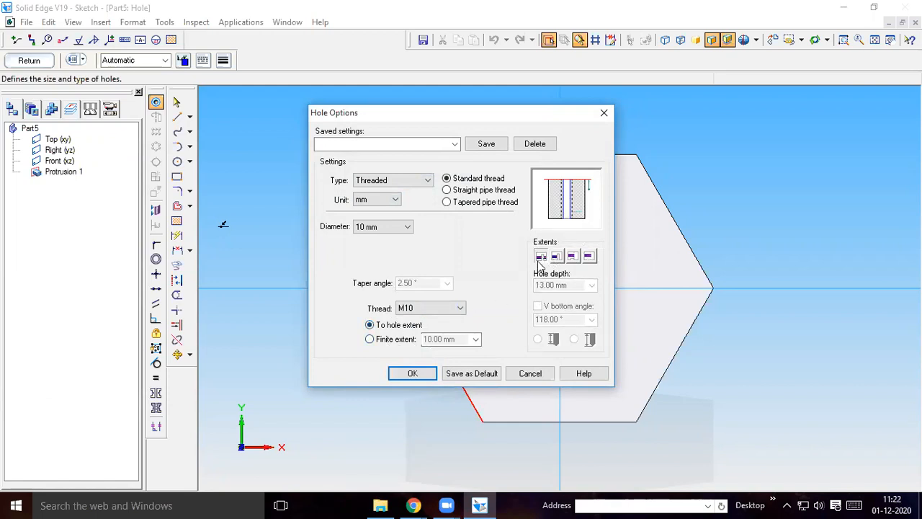
pyautogui.click(415, 373)
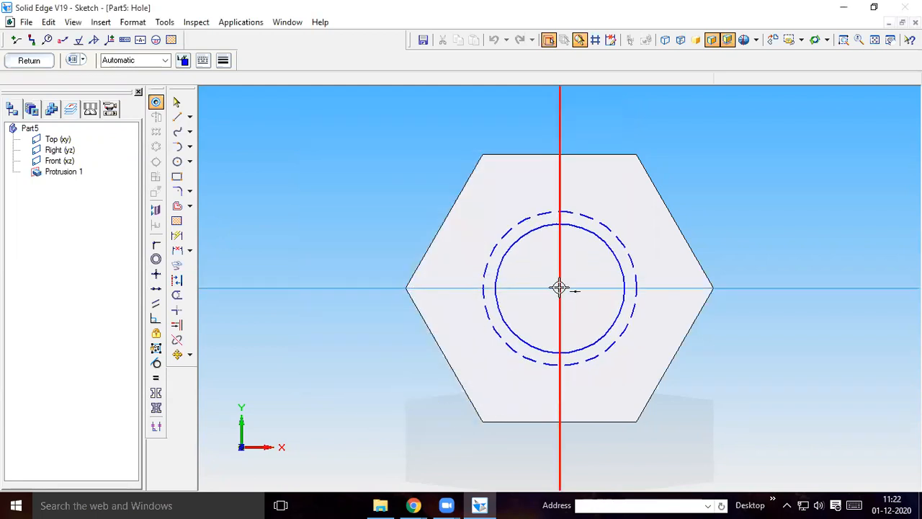
# Place the threaded hole at the hexagon's centre and cut it downward through the nut
pyautogui.click(560, 288)
pyautogui.click(29, 60)
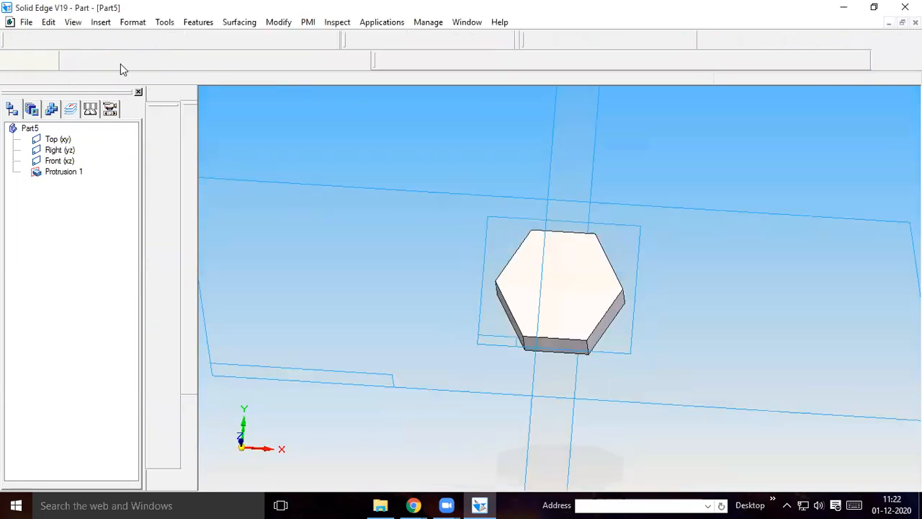
pyautogui.click(601, 442)
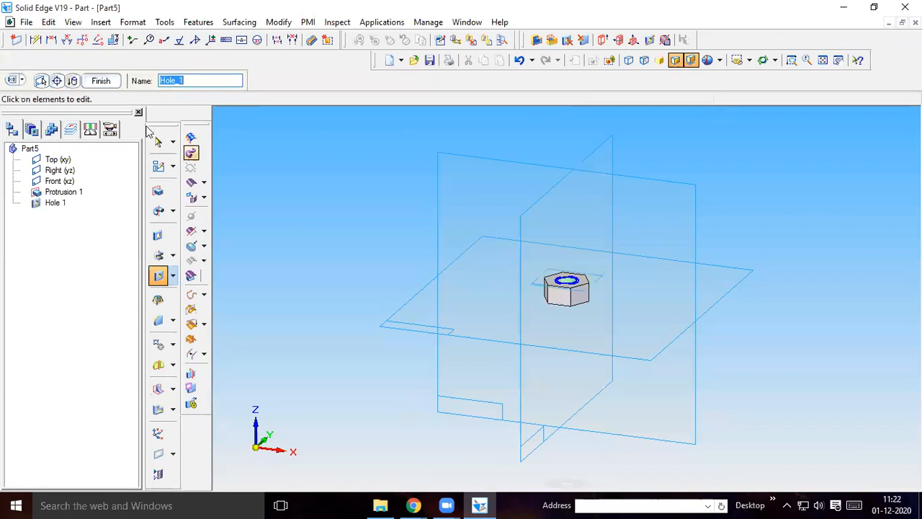
pyautogui.click(101, 81)
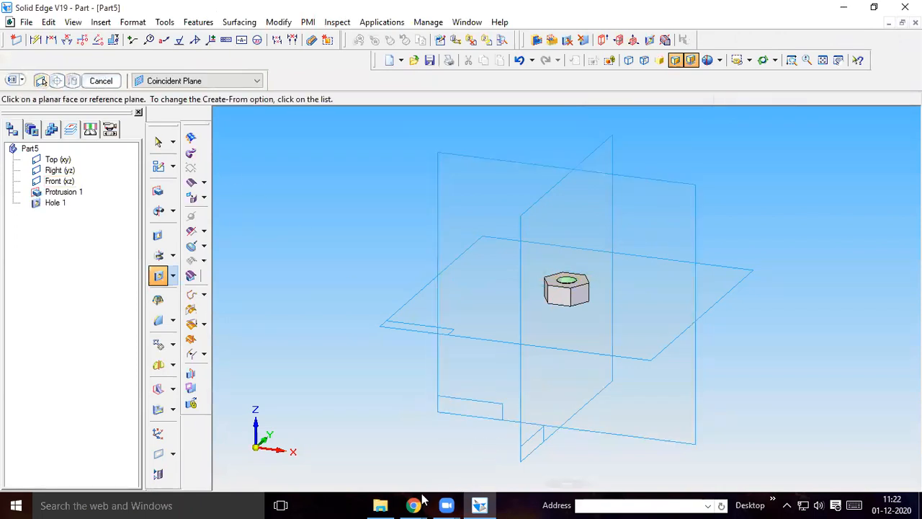
# Consult the drawing of nut 7 and start a revolved cutout on the Front (xz) plane with a sloping line across the nut's upper-right corner
pyautogui.moveTo(414, 505)
pyautogui.click(344, 448)
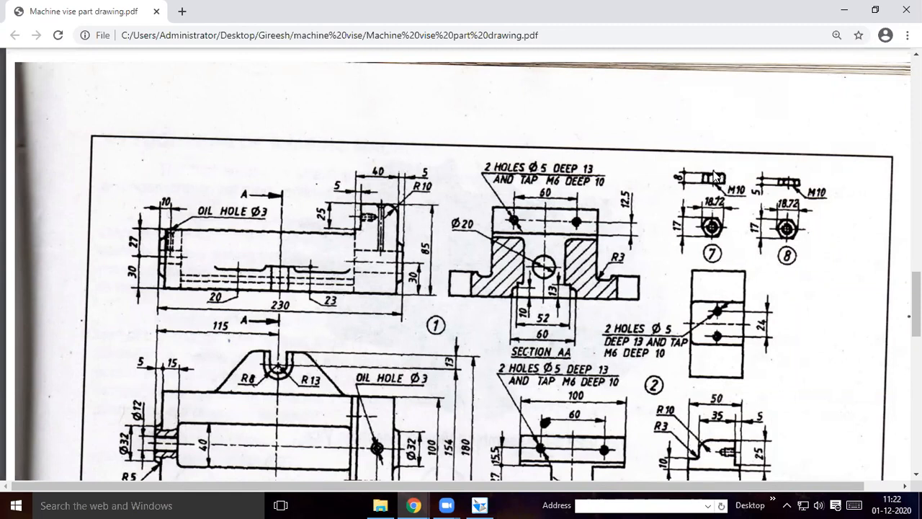
pyautogui.click(478, 504)
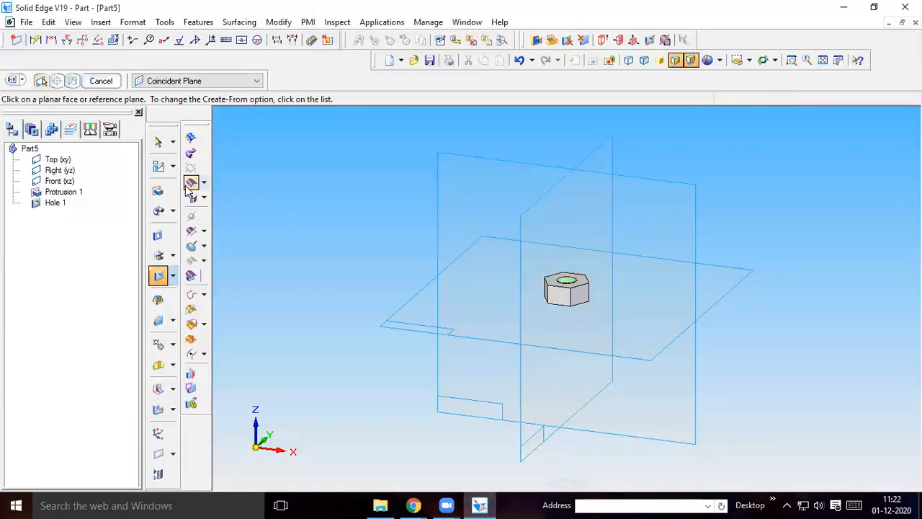
pyautogui.click(173, 256)
pyautogui.click(201, 255)
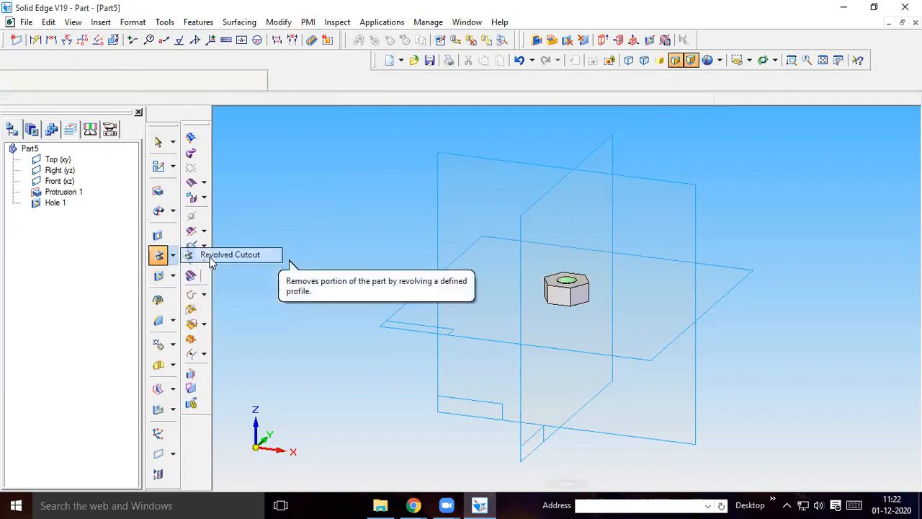
pyautogui.click(528, 216)
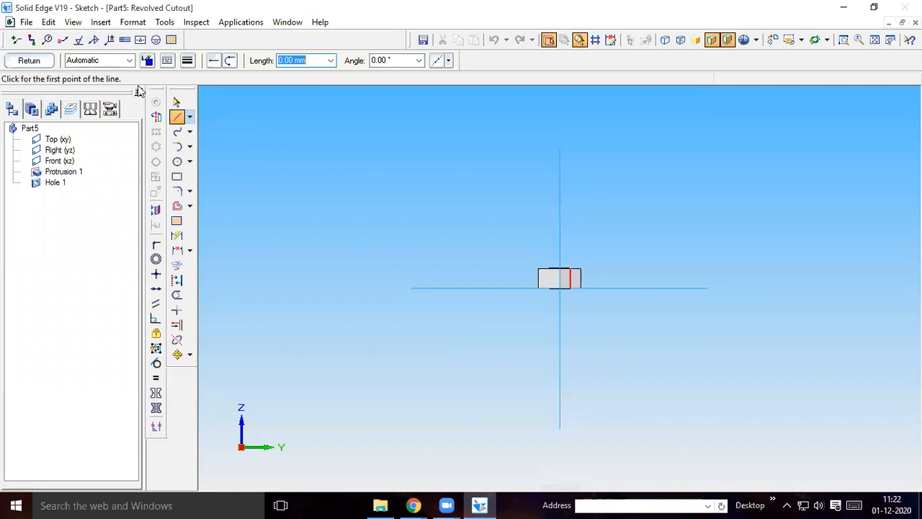
pyautogui.click(29, 60)
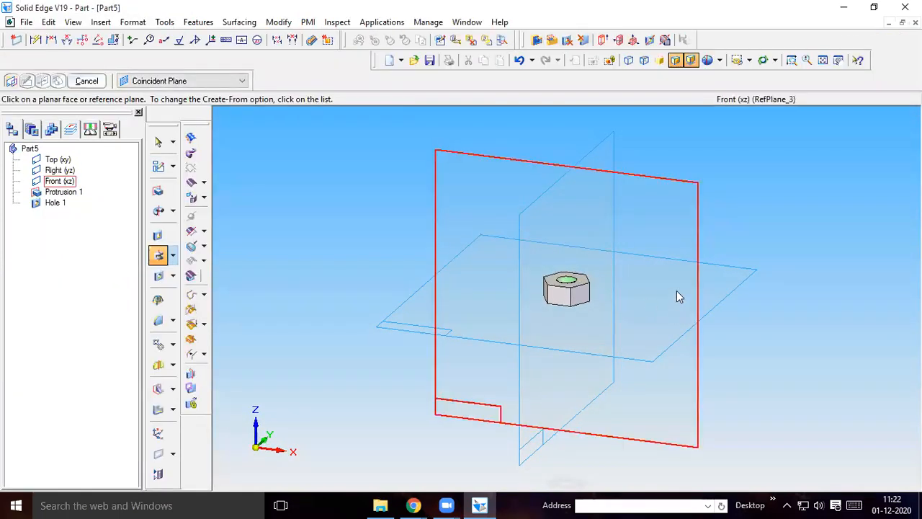
pyautogui.click(463, 165)
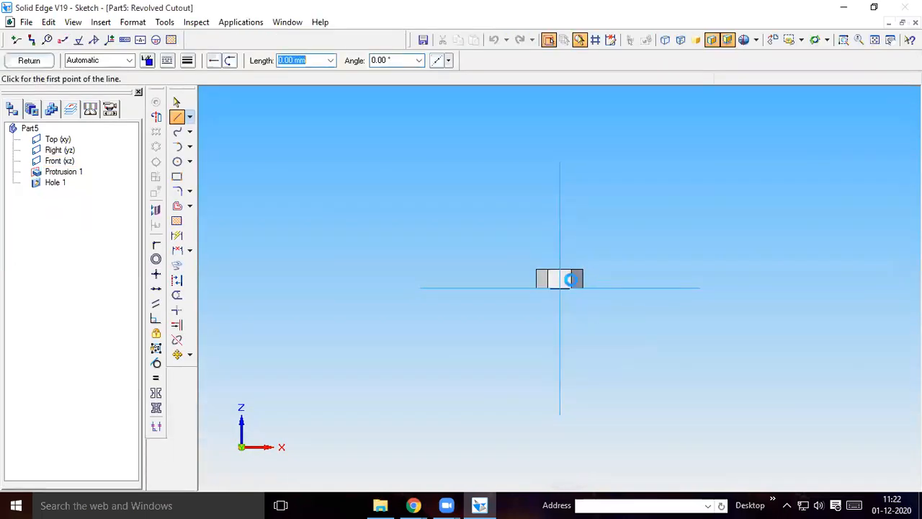
pyautogui.click(844, 40)
pyautogui.moveTo(511, 257); pyautogui.dragTo(612, 299)
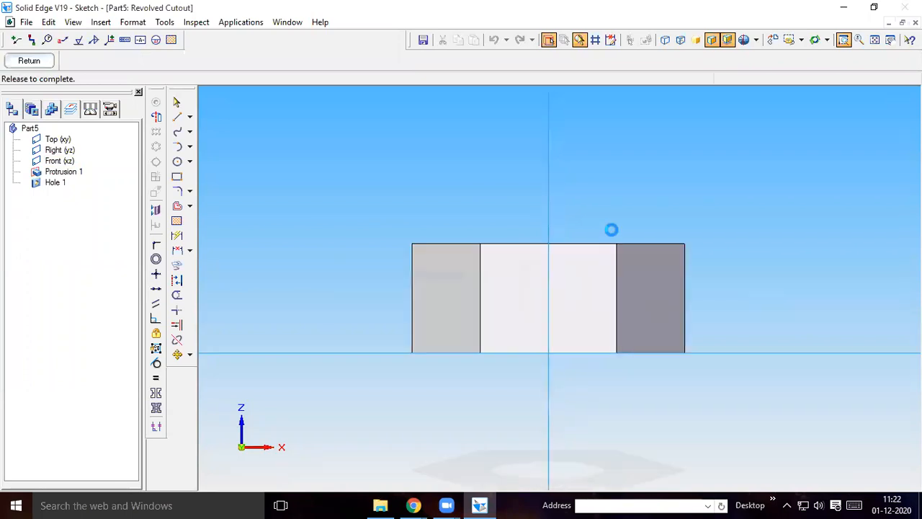
pyautogui.click(177, 116)
pyautogui.click(673, 226)
pyautogui.click(727, 277)
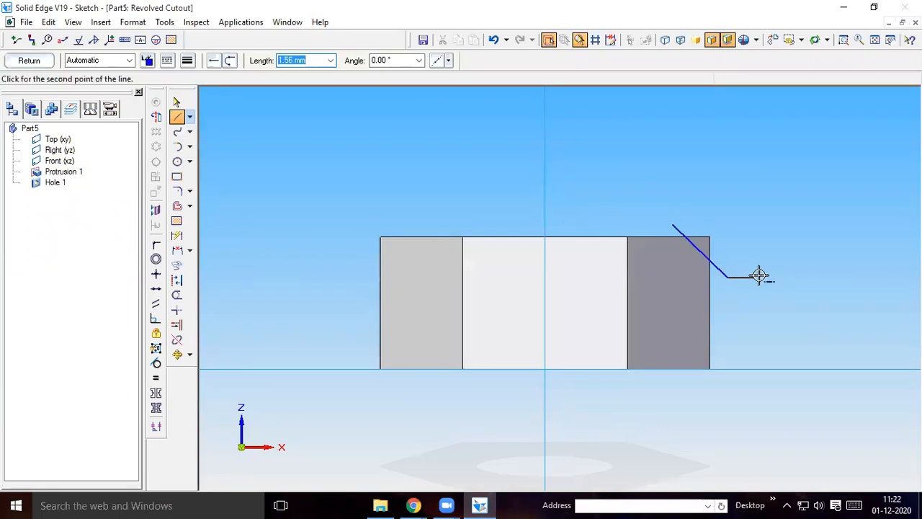
# Use the vertical centre line as the revolution axis and cut the material outside the sloping line through 360 degrees
pyautogui.click(156, 116)
pyautogui.click(545, 184)
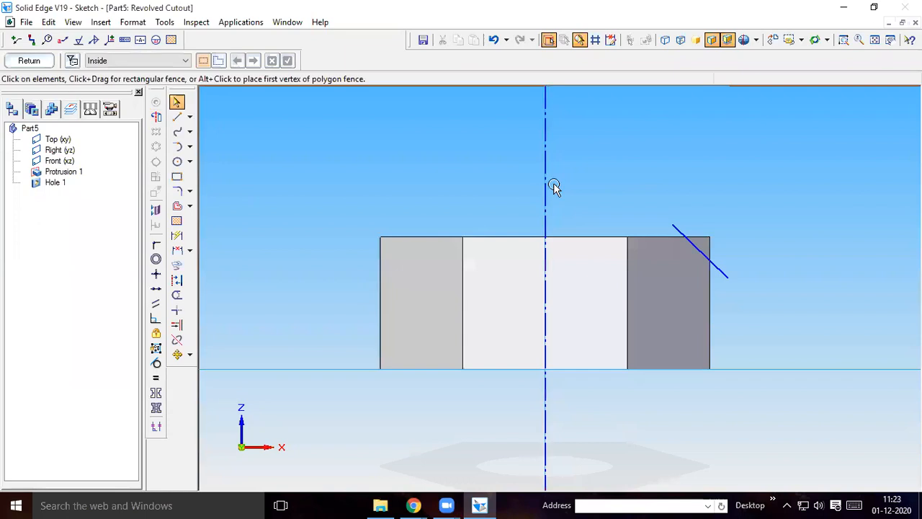
pyautogui.click(29, 60)
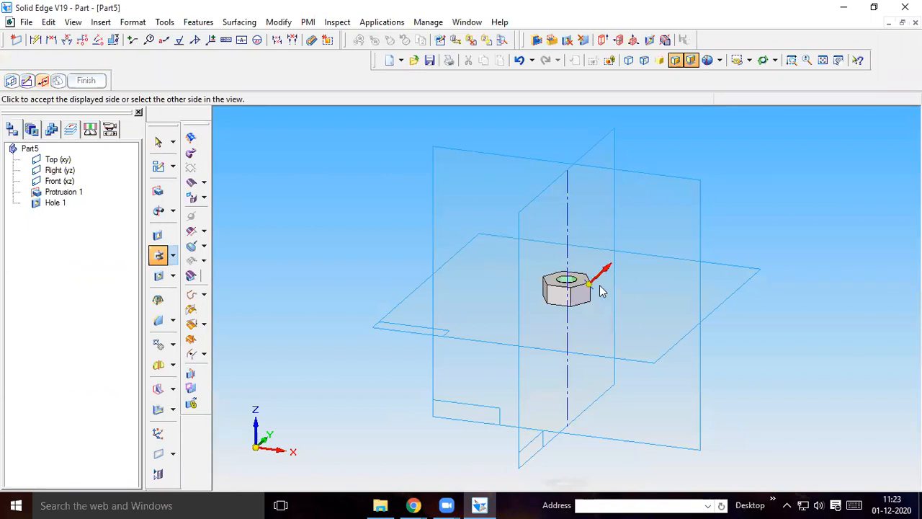
pyautogui.click(669, 268)
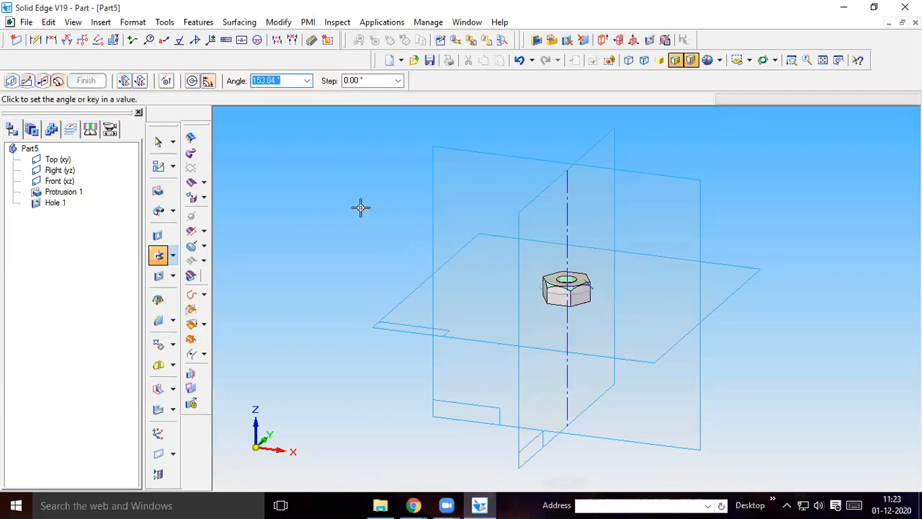
pyautogui.click(192, 81)
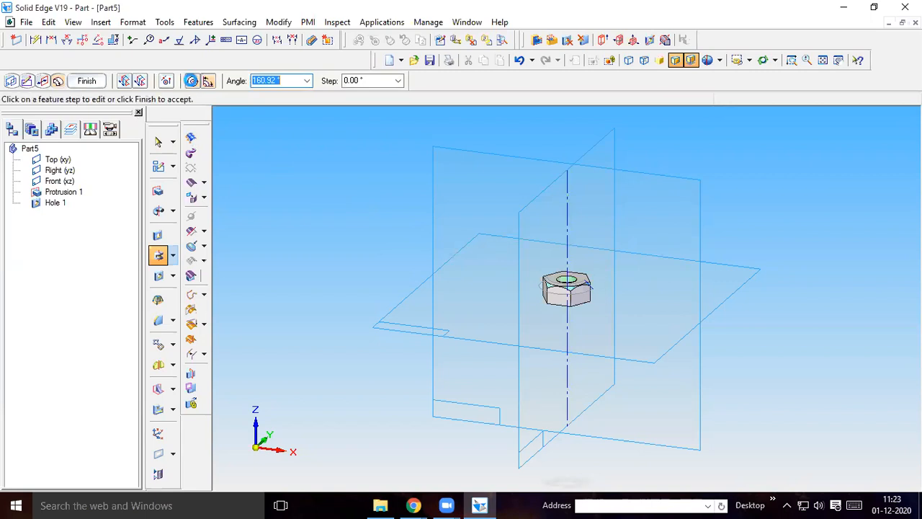
pyautogui.click(87, 81)
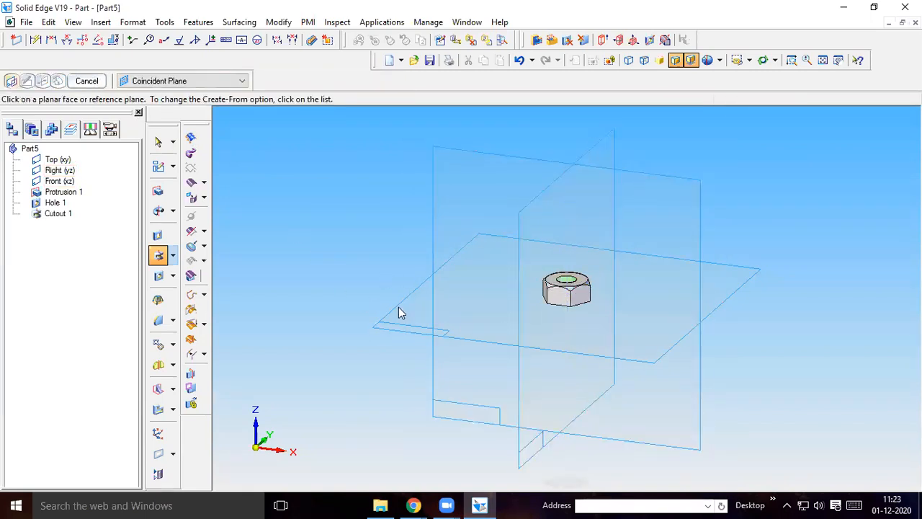
# Save the nut as Part7.par in the machine vise folder
pyautogui.click(26, 22)
pyautogui.click(49, 118)
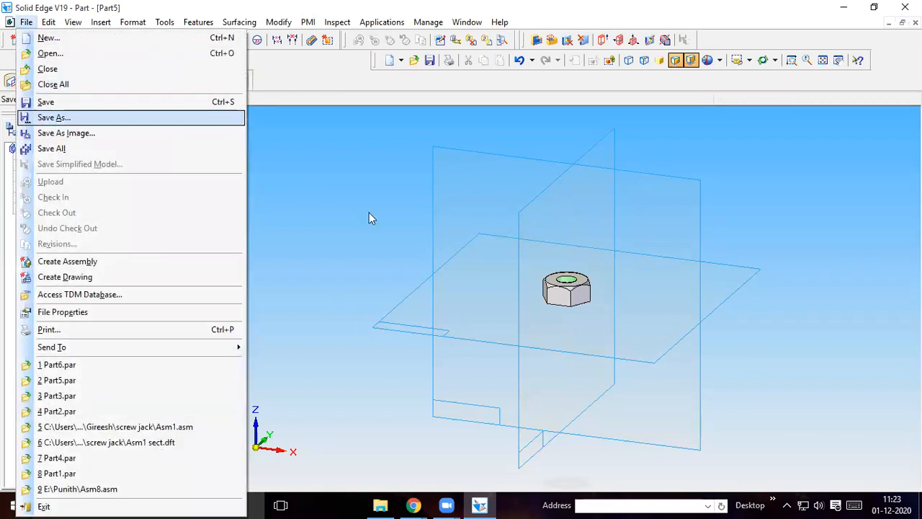
pyautogui.click(387, 304)
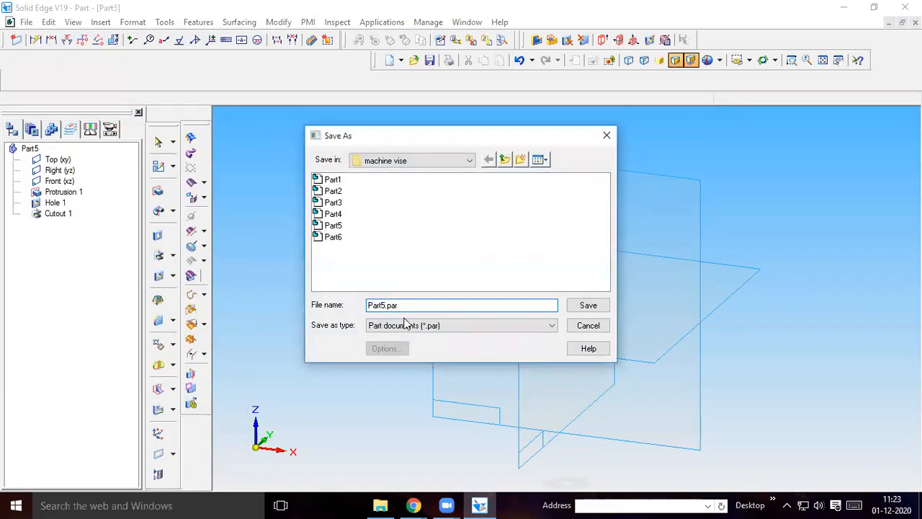
pyautogui.write('7')
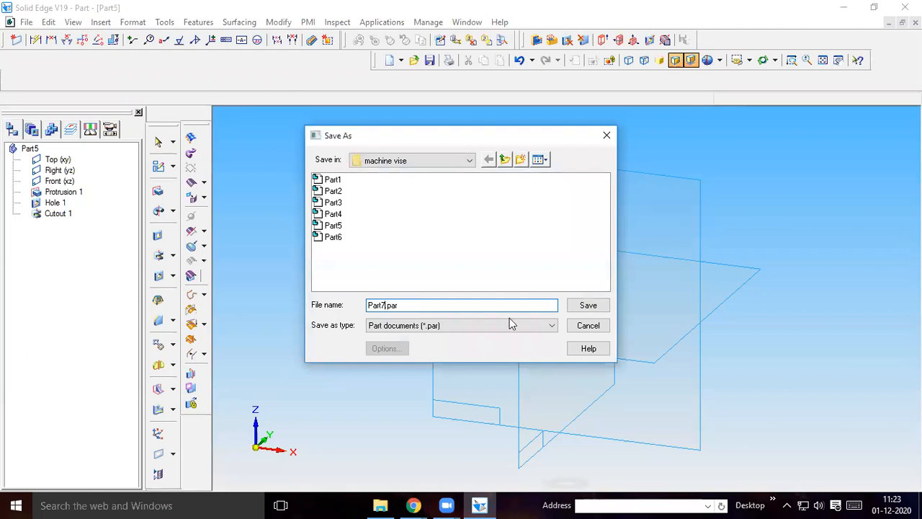
pyautogui.click(588, 306)
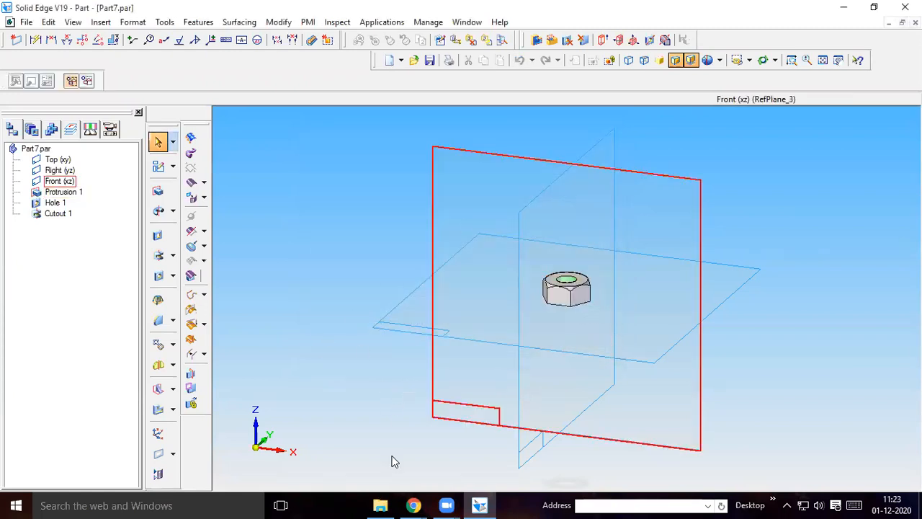
# Consult the drawing of nut 8 and save a copy of the nut as Part8.par in the machine vise folder
pyautogui.moveTo(412, 504)
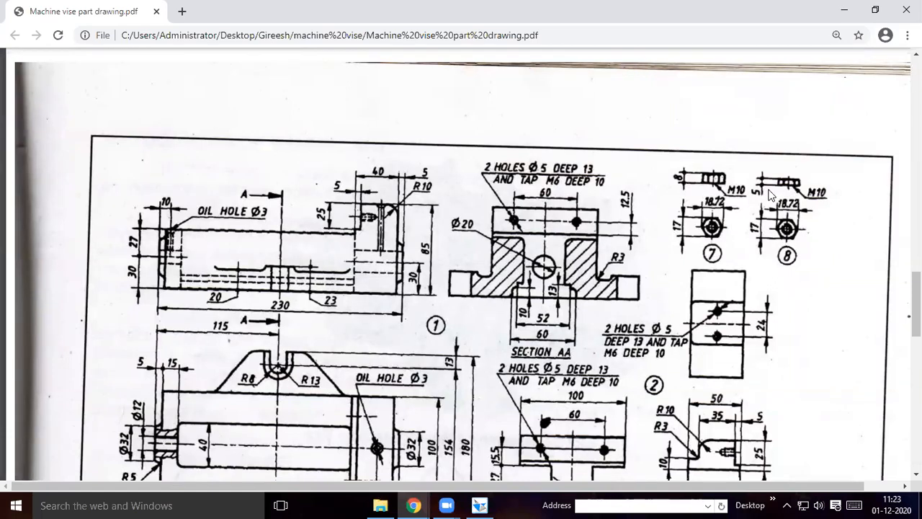
pyautogui.click(479, 505)
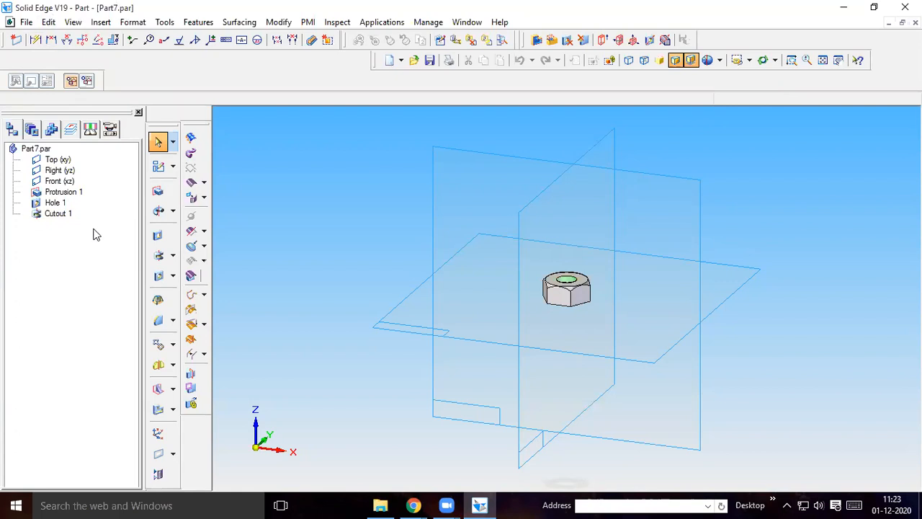
pyautogui.click(26, 22)
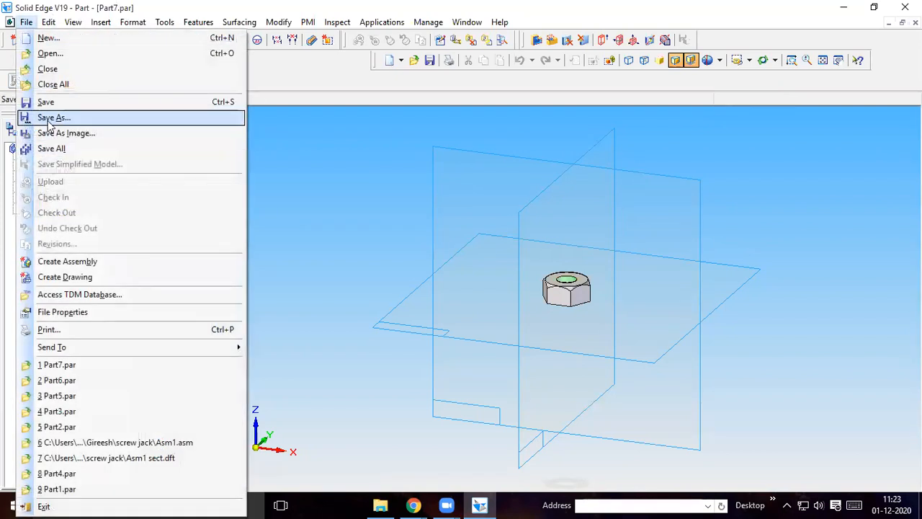
pyautogui.click(43, 118)
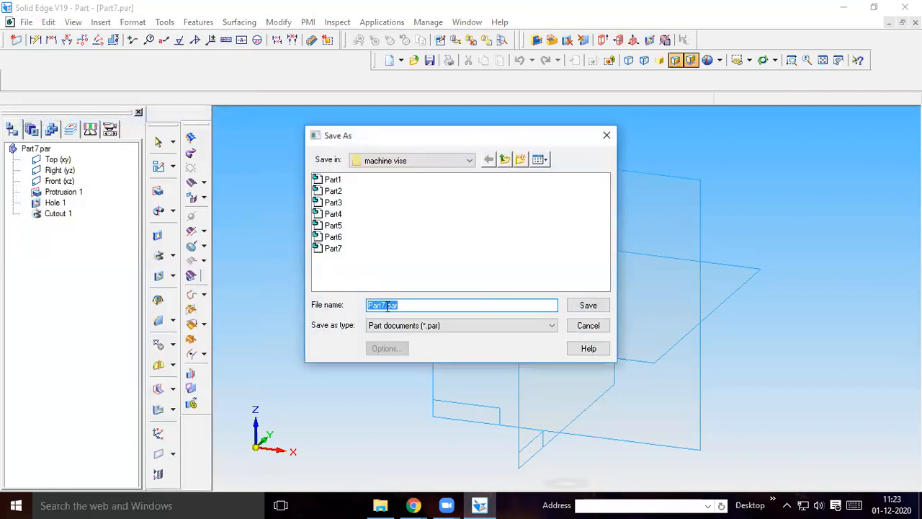
pyautogui.click(385, 305)
pyautogui.write('8')
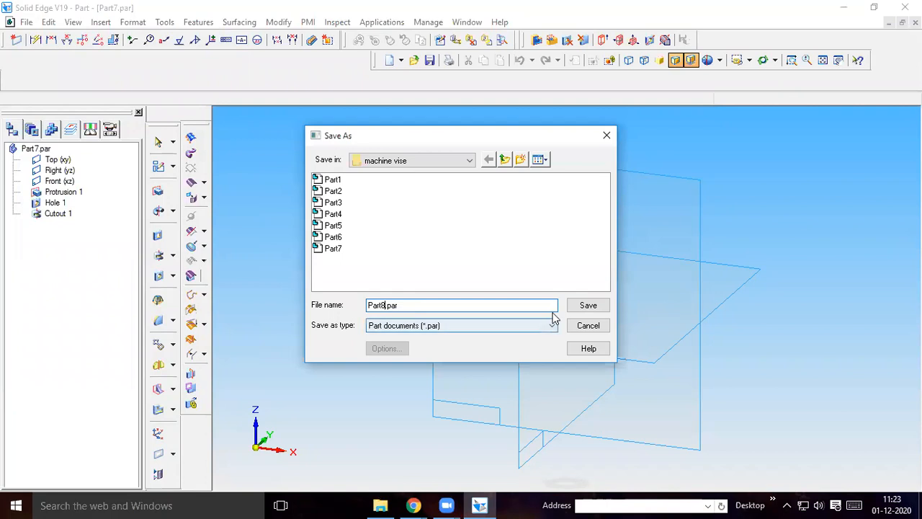
pyautogui.click(587, 306)
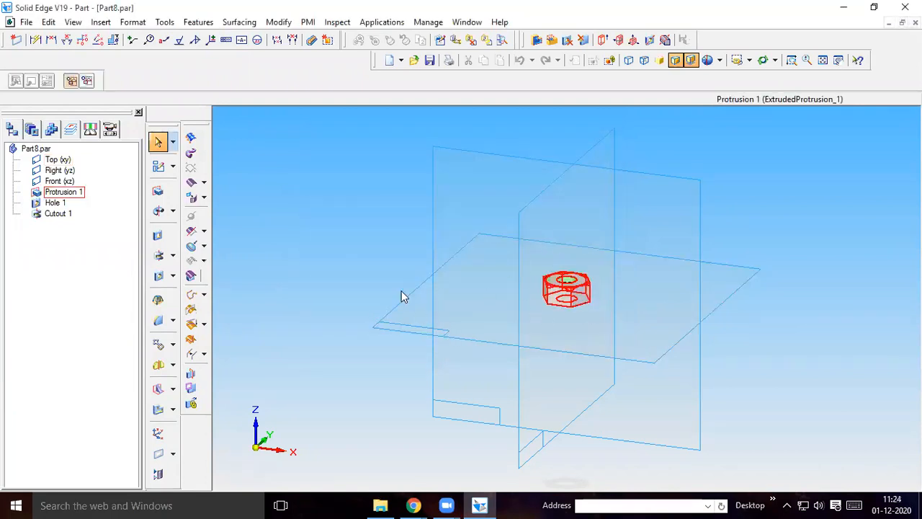
# Try to change the extent of the nut's hexagonal protrusion to 5 mm and undo the edit
pyautogui.rightClick(54, 192)
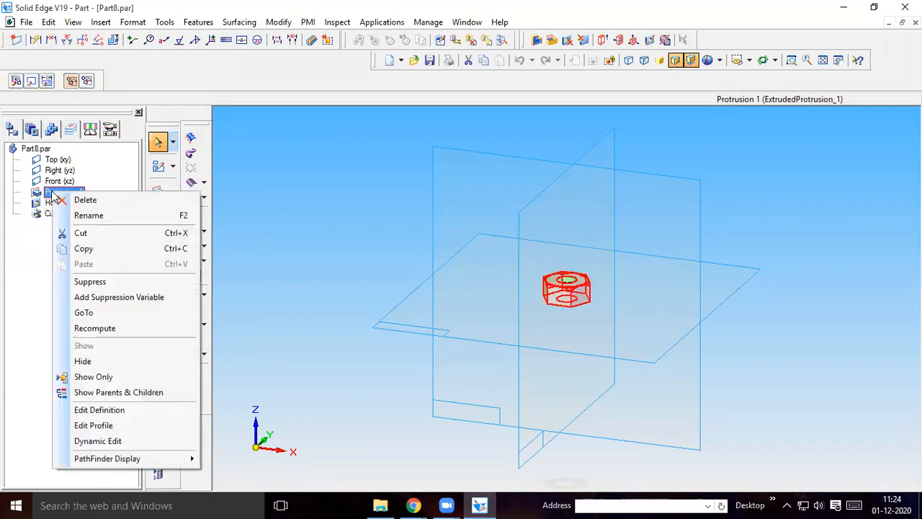
pyautogui.click(108, 411)
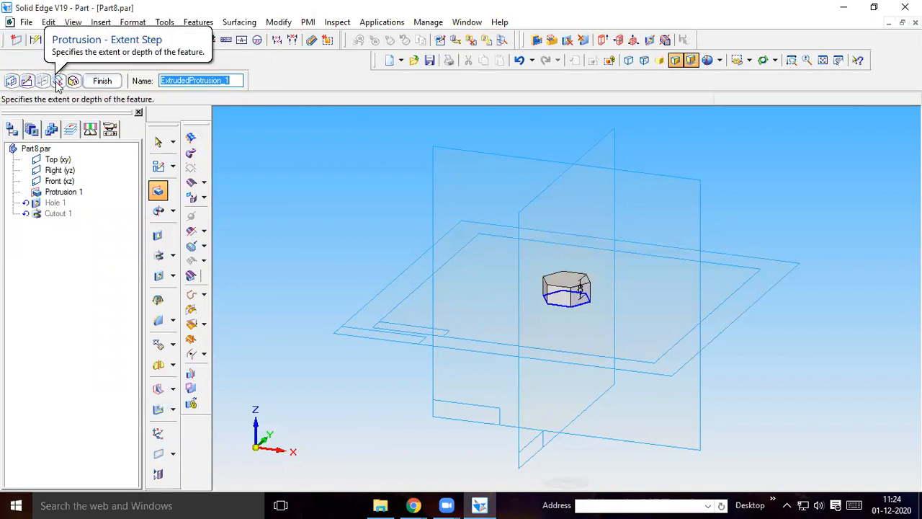
pyautogui.click(59, 81)
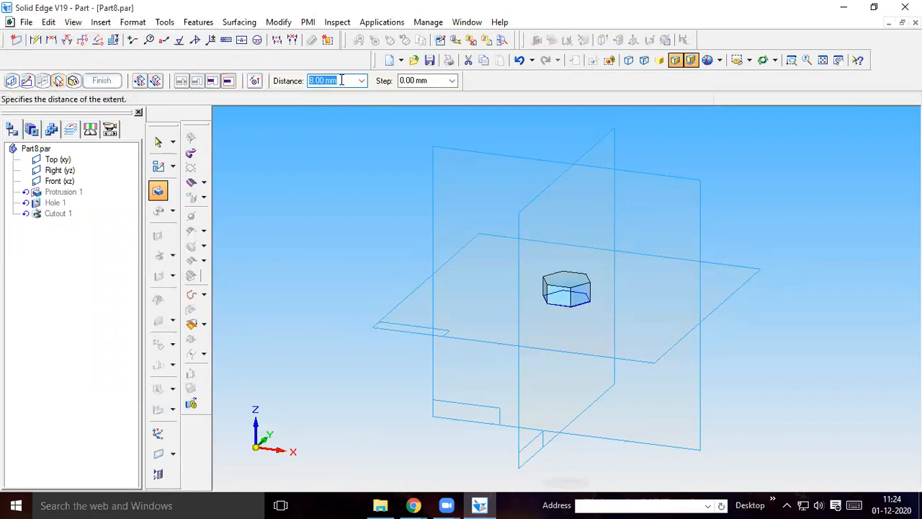
pyautogui.write('5')
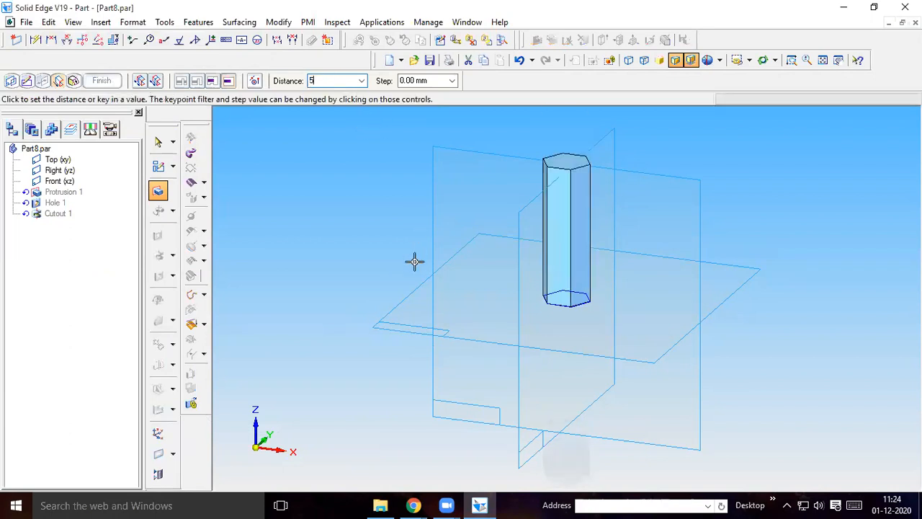
pyautogui.click(354, 239)
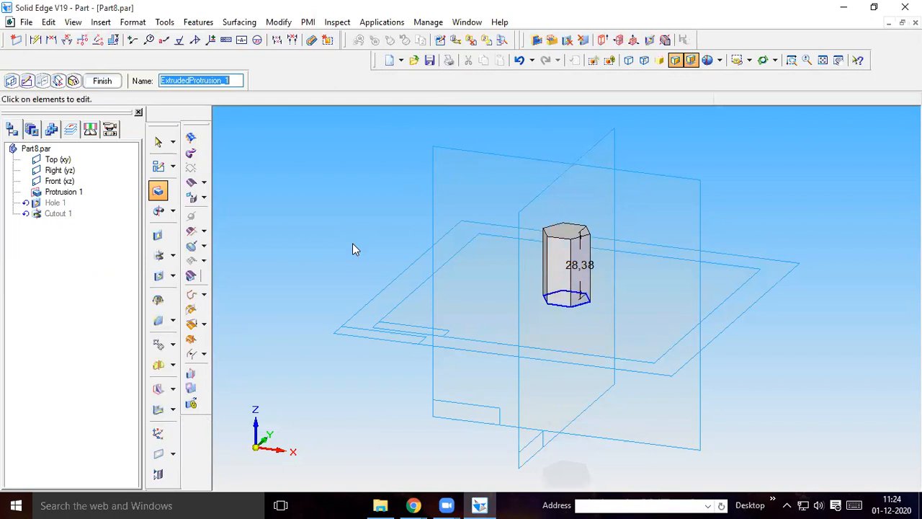
pyautogui.click(519, 61)
# Redefine the hexagonal protrusion's extent with a distance of 5 mm, extending upward from its profile
pyautogui.rightClick(57, 193)
pyautogui.click(104, 409)
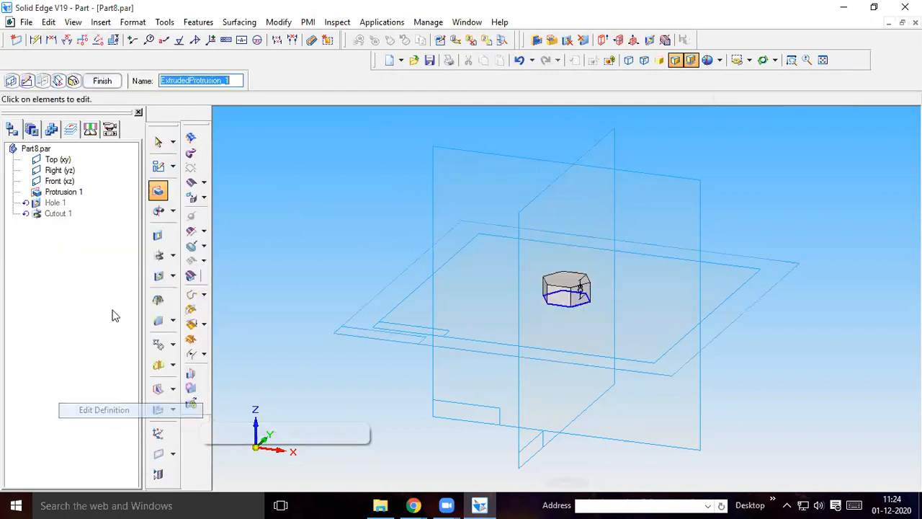
pyautogui.click(58, 80)
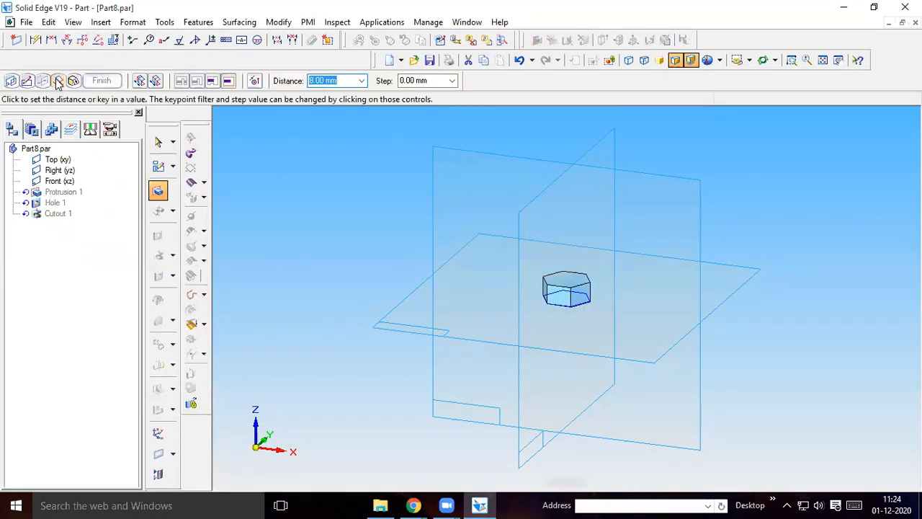
pyautogui.write('5')
pyautogui.press('Return')
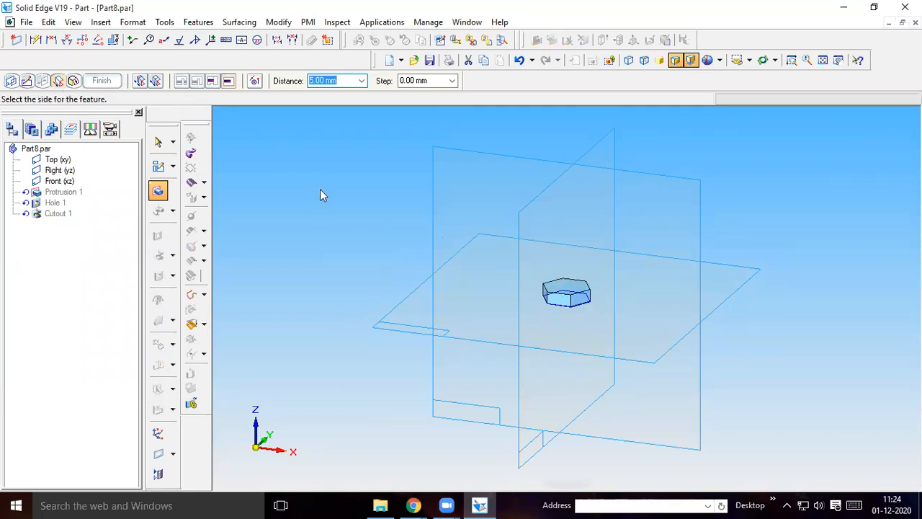
pyautogui.click(332, 235)
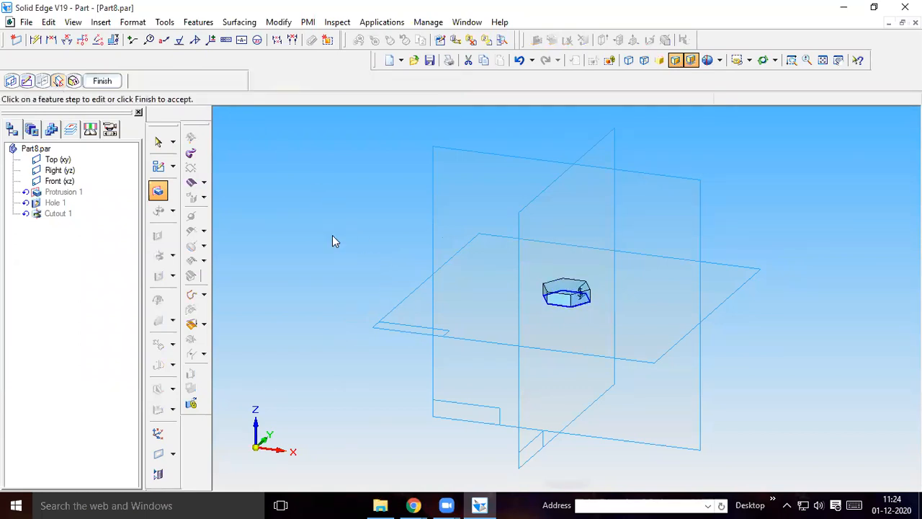
pyautogui.click(103, 81)
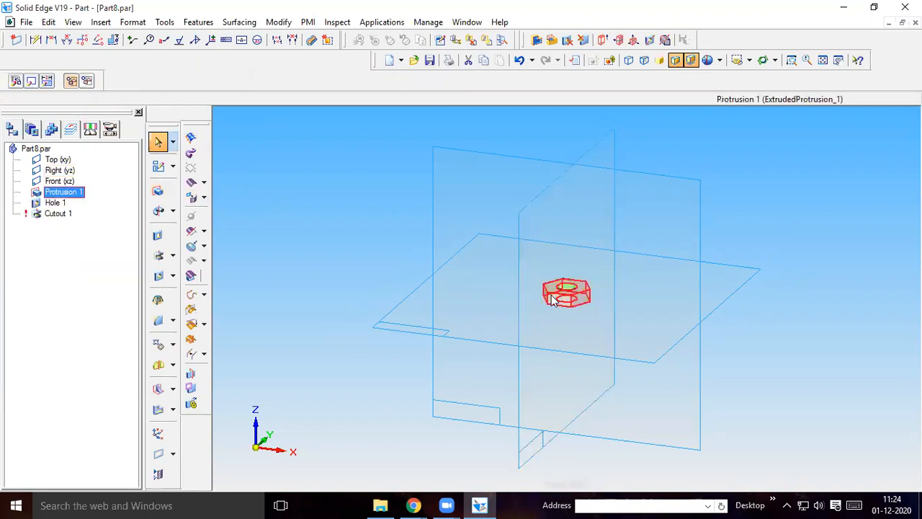
# Delete the revolved cutout Cutout 1 carried over from the thicker nut
pyautogui.click(65, 244)
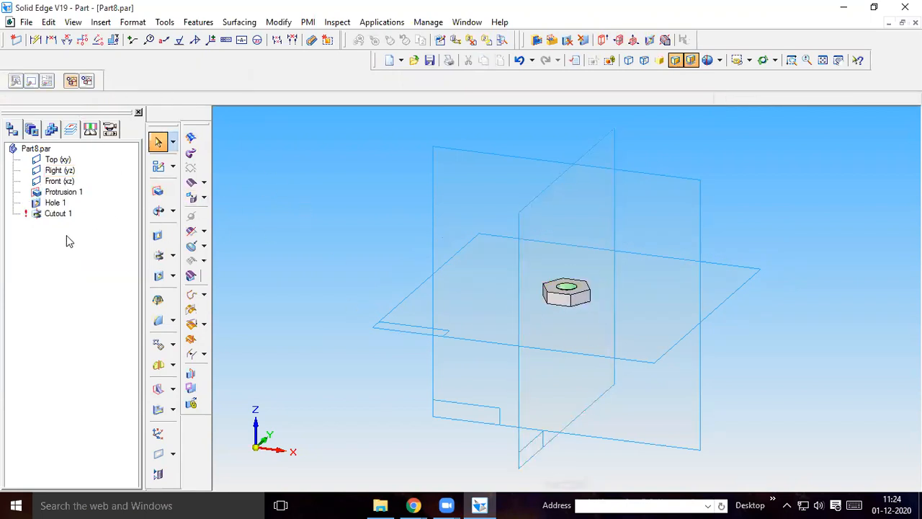
pyautogui.rightClick(57, 213)
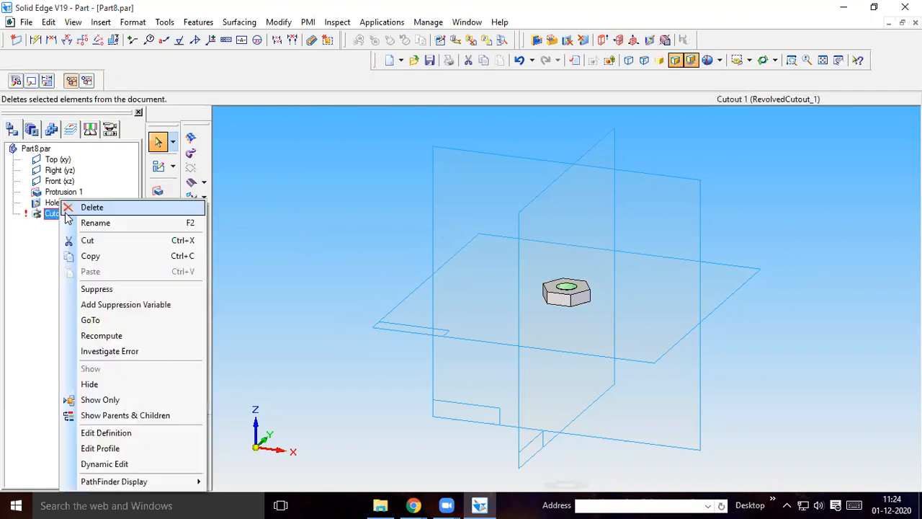
pyautogui.click(92, 206)
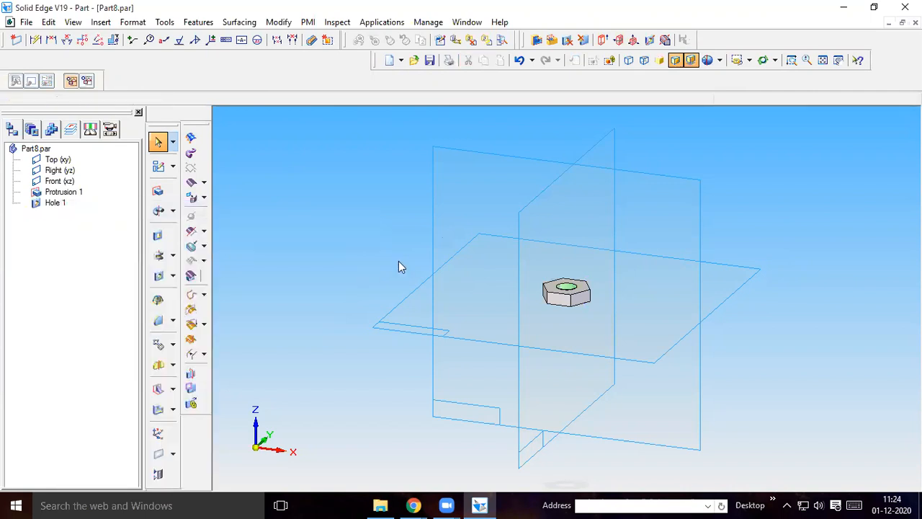
# Start a revolved cutout on the Front (xz) plane with a sloping line about 3.5 mm long across the nut's upper-right corner
pyautogui.click(174, 258)
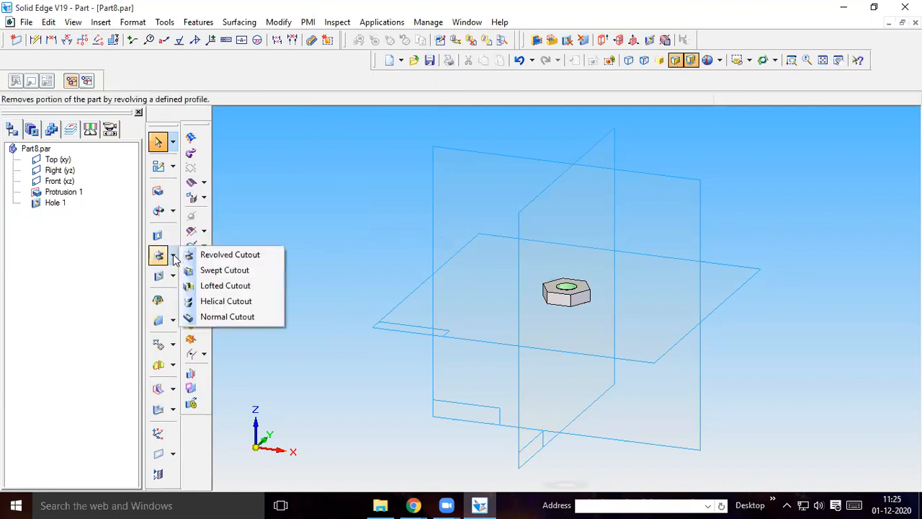
pyautogui.click(215, 255)
pyautogui.click(479, 165)
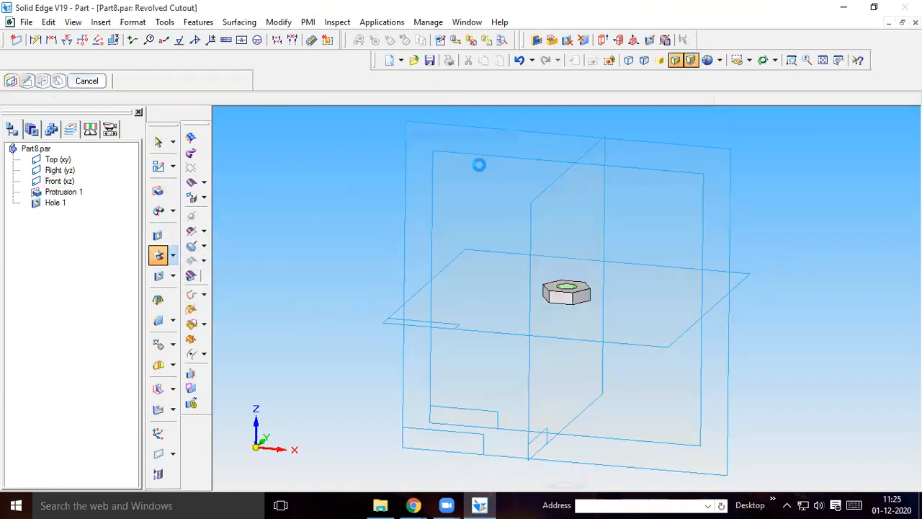
pyautogui.click(843, 41)
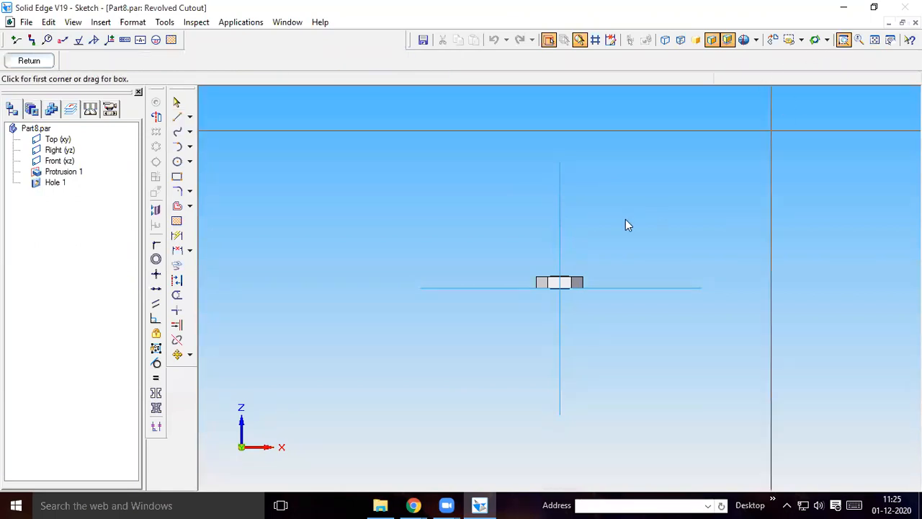
pyautogui.moveTo(510, 250); pyautogui.dragTo(613, 302)
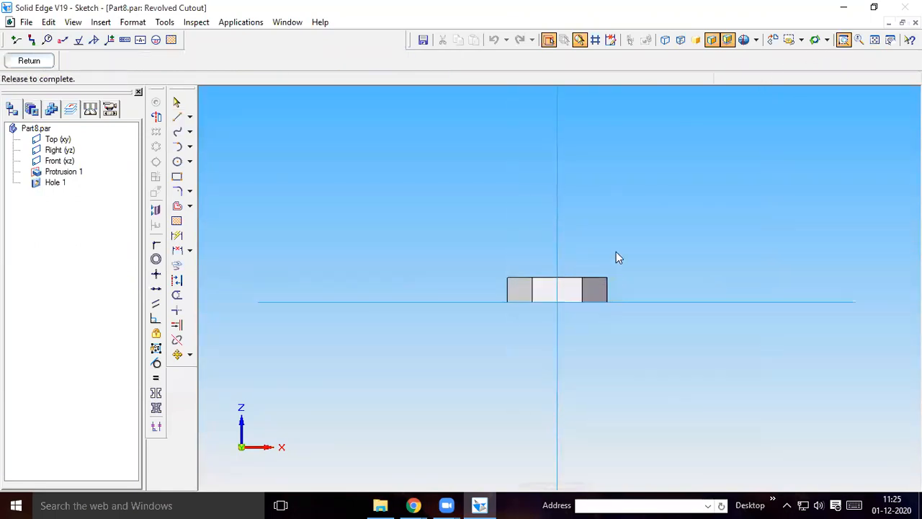
pyautogui.press('Escape')
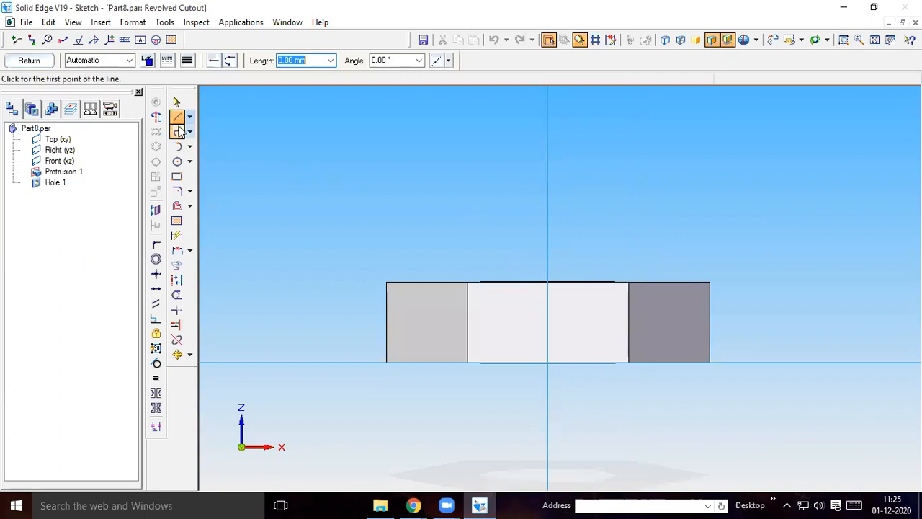
pyautogui.click(685, 274)
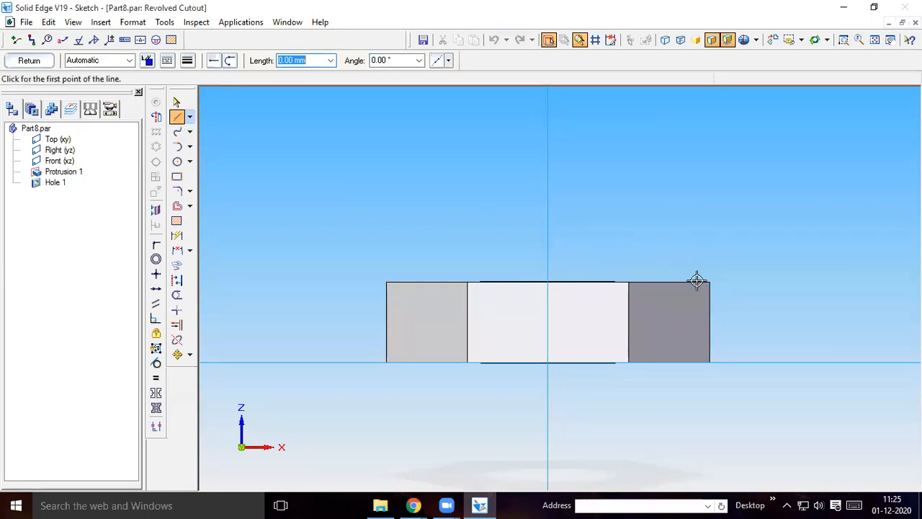
pyautogui.click(725, 311)
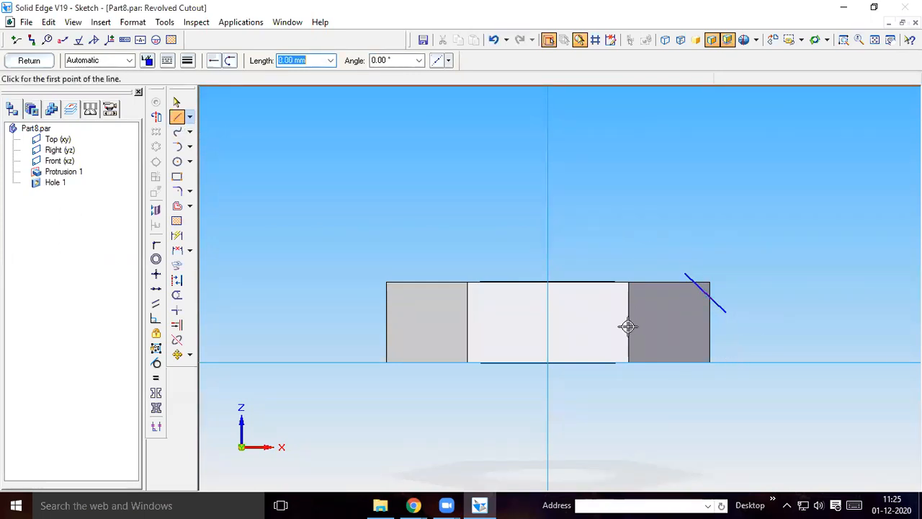
# Set the vertical centre line as the revolution axis and cut away the nut's upper corners outside the sloping line through 360 degrees
pyautogui.click(156, 117)
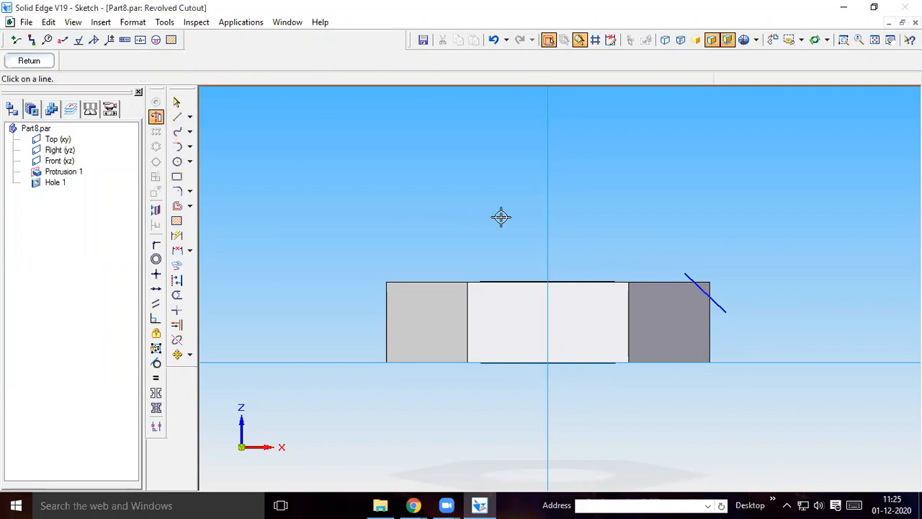
pyautogui.click(547, 221)
pyautogui.click(29, 60)
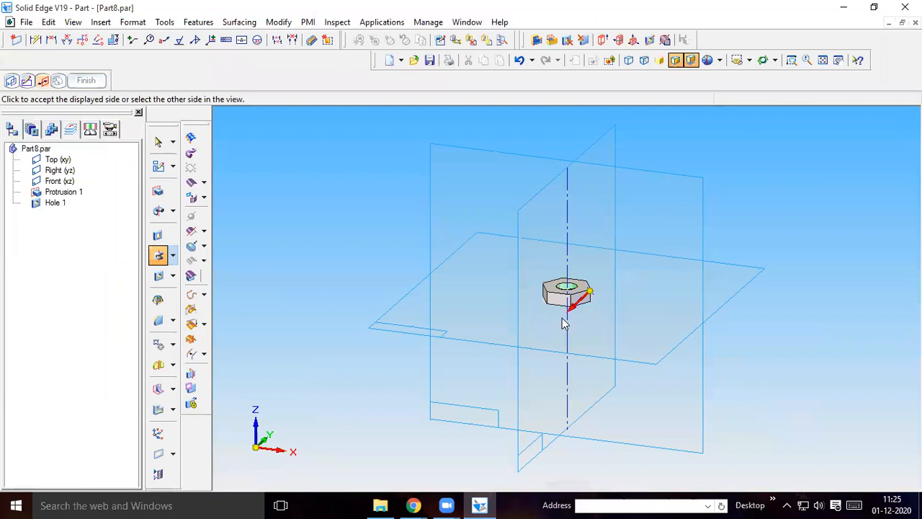
pyautogui.click(785, 243)
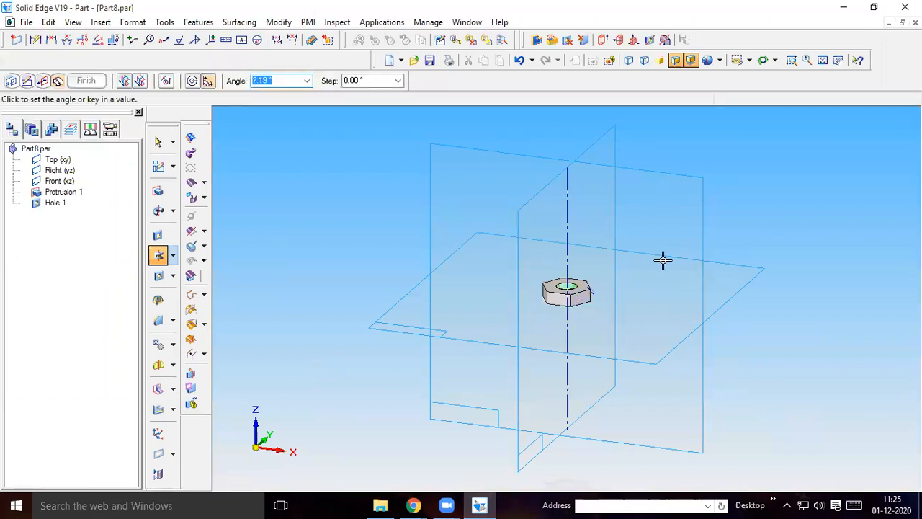
pyautogui.click(193, 80)
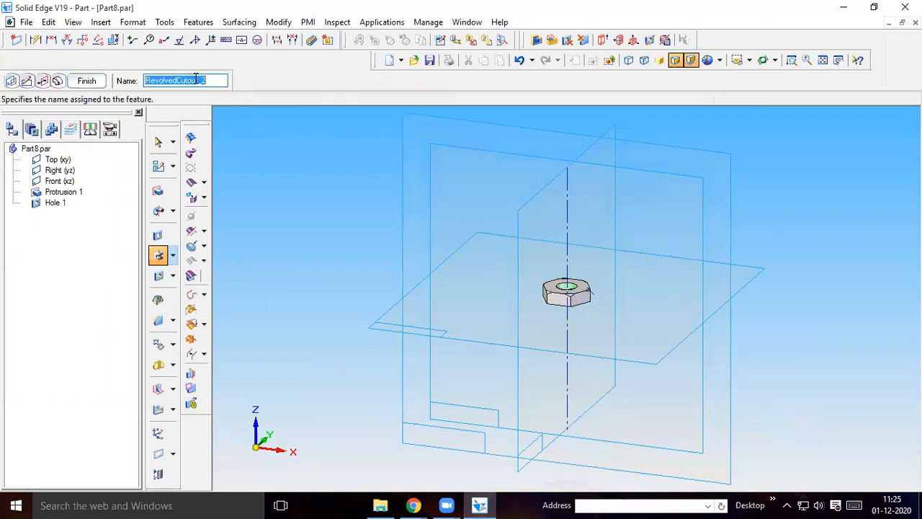
pyautogui.click(86, 81)
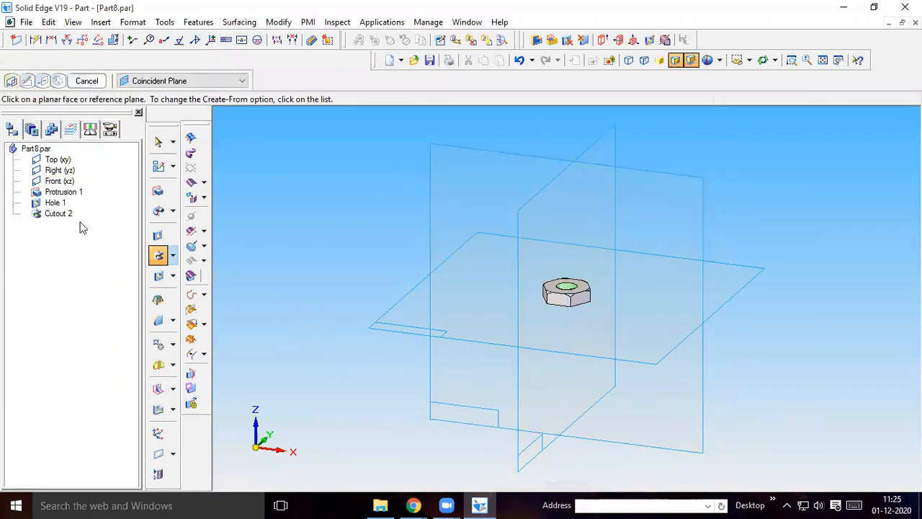
pyautogui.click(85, 82)
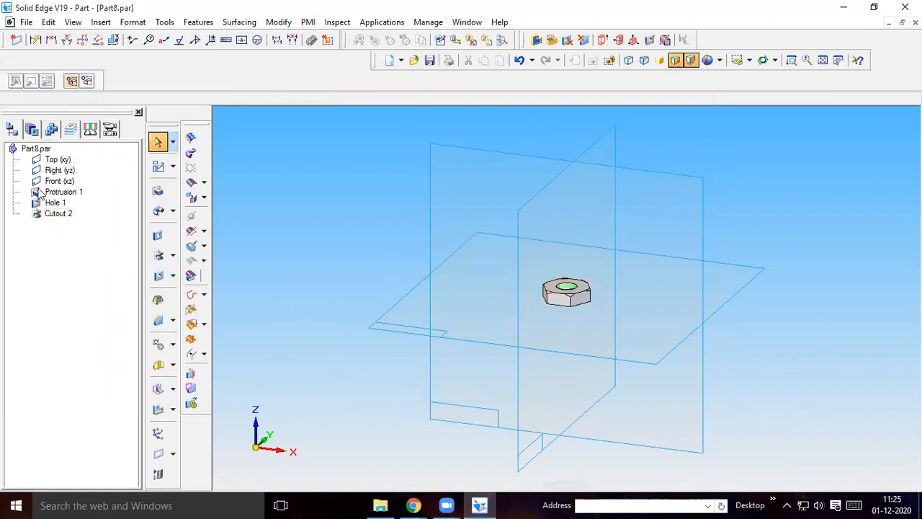
# Open the profile of the revolved cutout Cutout 2 for editing and delete its sloping line
pyautogui.rightClick(54, 217)
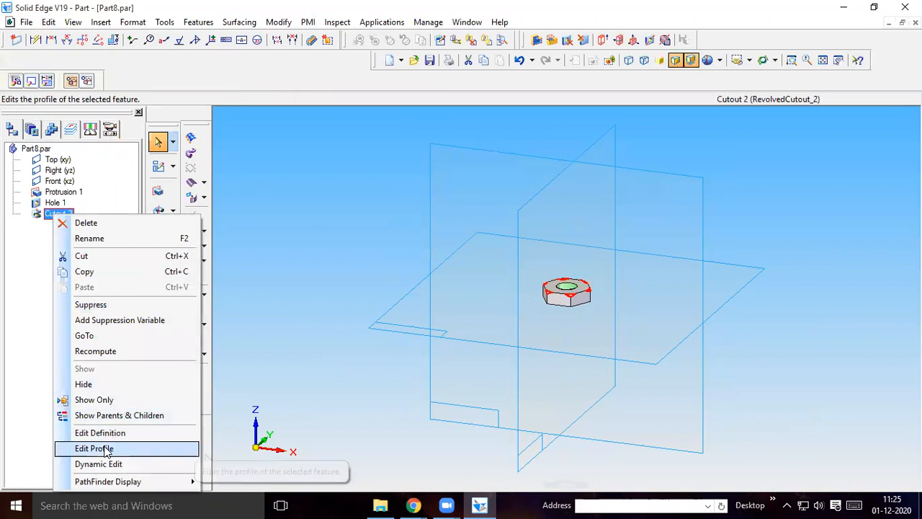
pyautogui.click(181, 448)
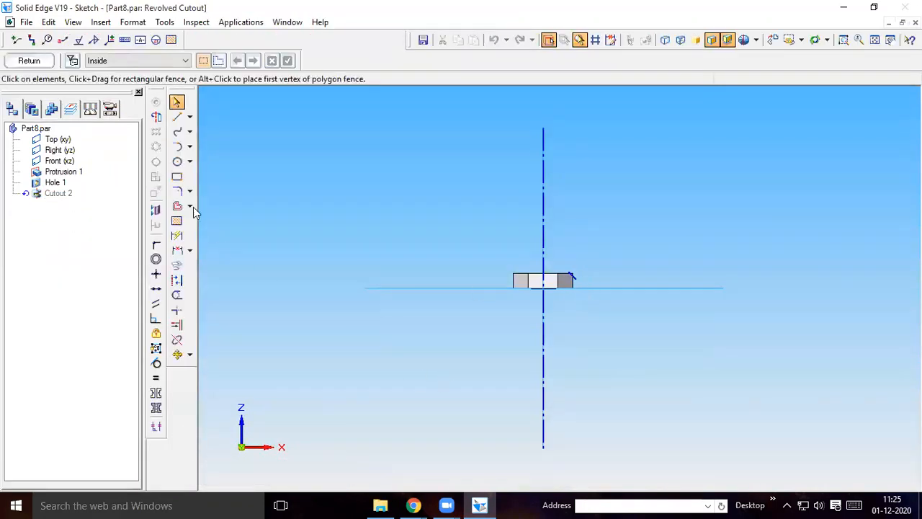
pyautogui.click(178, 105)
pyautogui.click(580, 280)
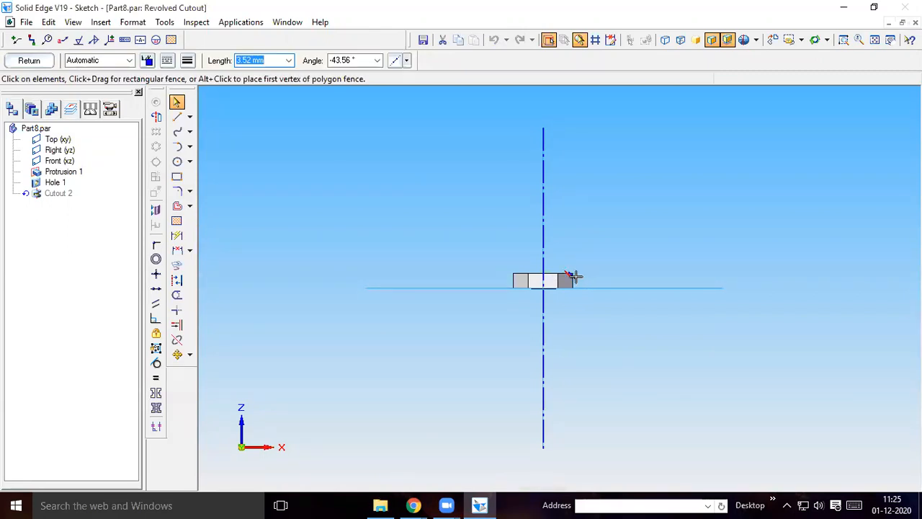
pyautogui.moveTo(574, 277); pyautogui.dragTo(581, 257)
pyautogui.press('Delete')
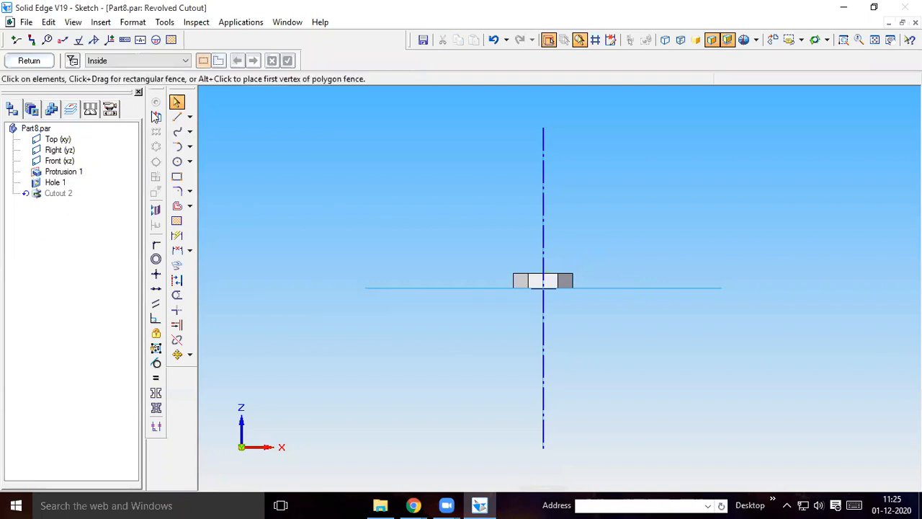
# Sketch a new sloping line about 4.5 mm long across the nut's upper-right corner, extending past both edges
pyautogui.click(844, 41)
pyautogui.moveTo(505, 265); pyautogui.dragTo(601, 295)
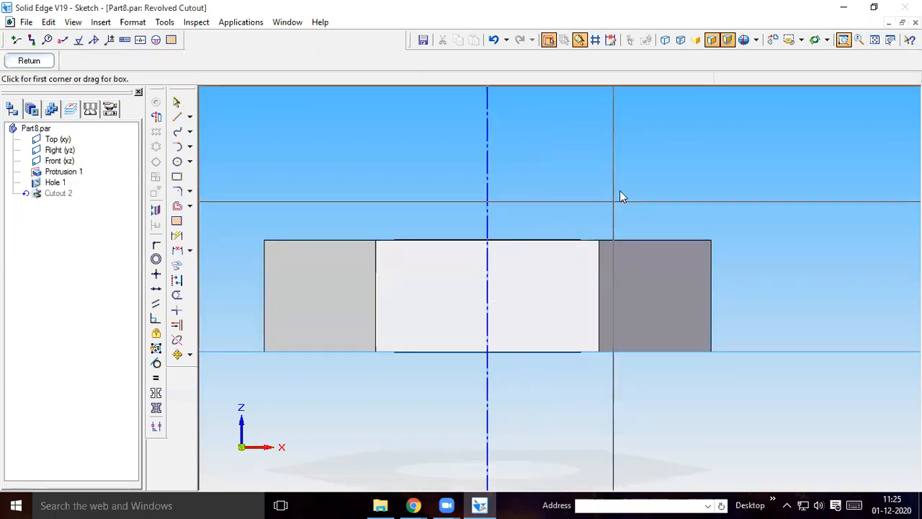
pyautogui.press('Escape')
pyautogui.click(177, 117)
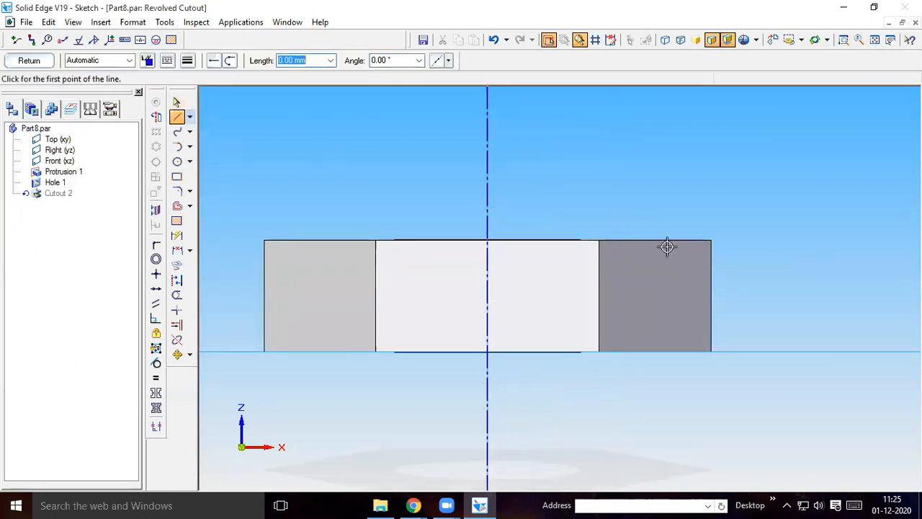
pyautogui.click(656, 226)
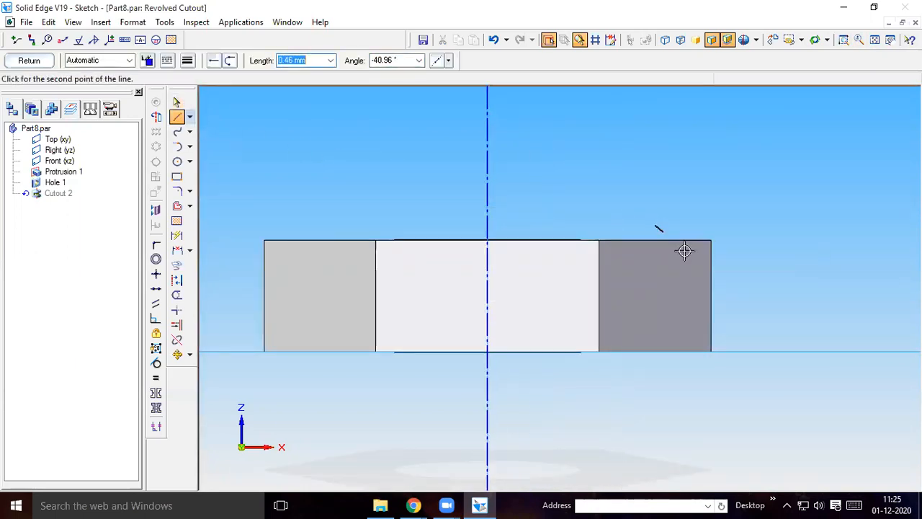
pyautogui.click(735, 296)
# Close the cutout profile, accept the outer side of the line for removal and finish the revolved cutout
pyautogui.click(37, 61)
pyautogui.click(31, 61)
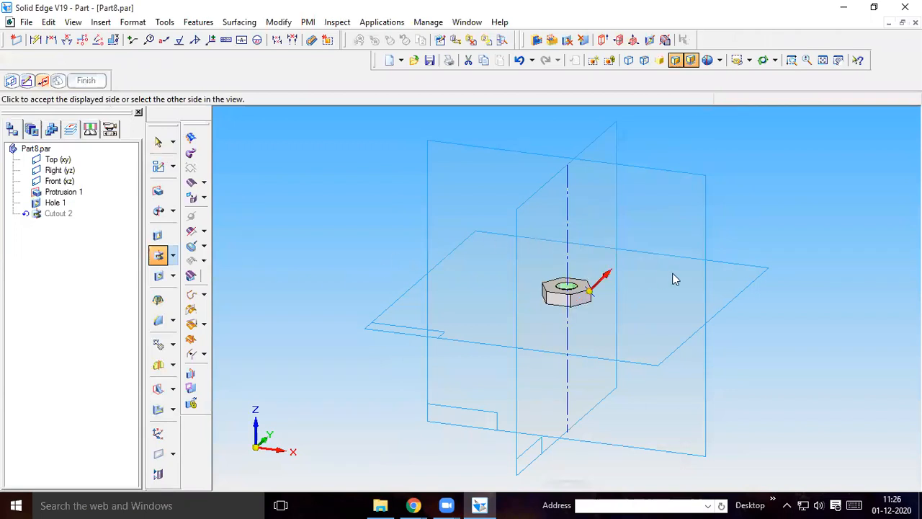
pyautogui.click(687, 286)
pyautogui.click(87, 81)
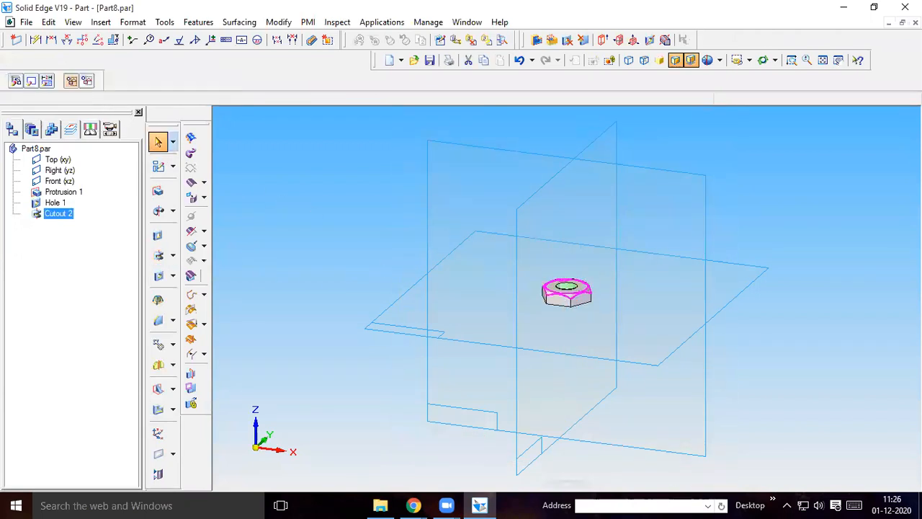
pyautogui.click(281, 195)
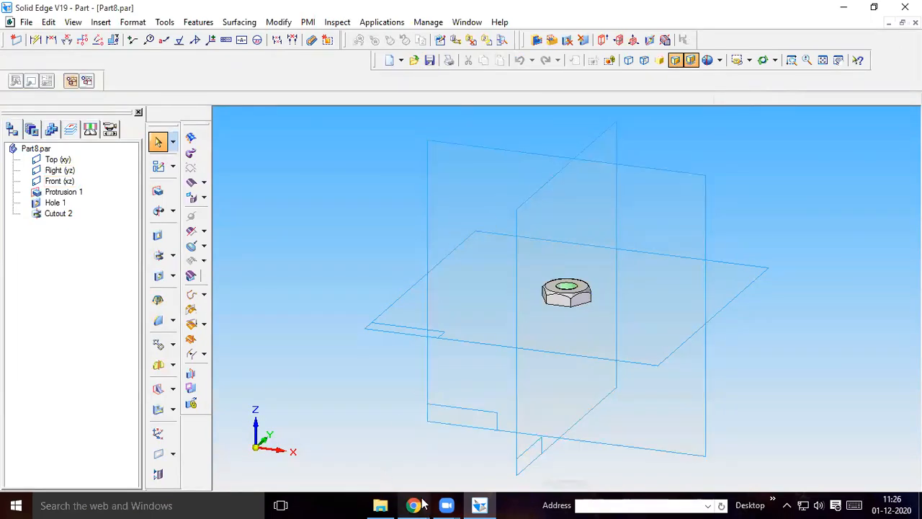
# Switch to the machine vise part drawing PDF in Chrome and examine the part details and the exploded view
pyautogui.moveTo(413, 505)
pyautogui.click(384, 481)
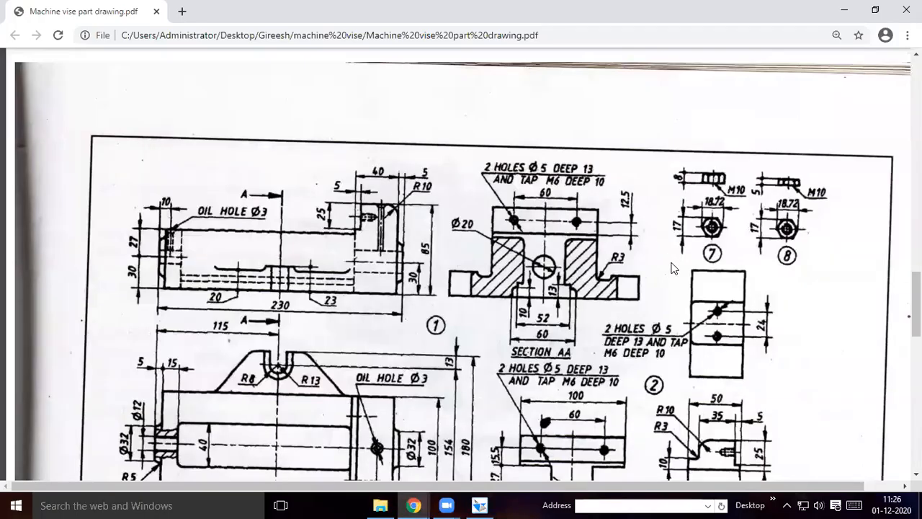
pyautogui.scroll(-1, 666, 183)
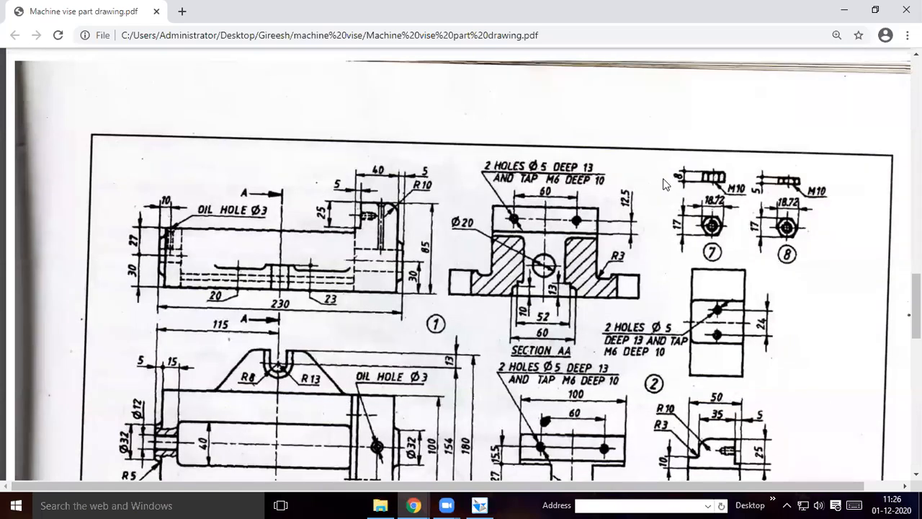
pyautogui.scroll(-1, 663, 183)
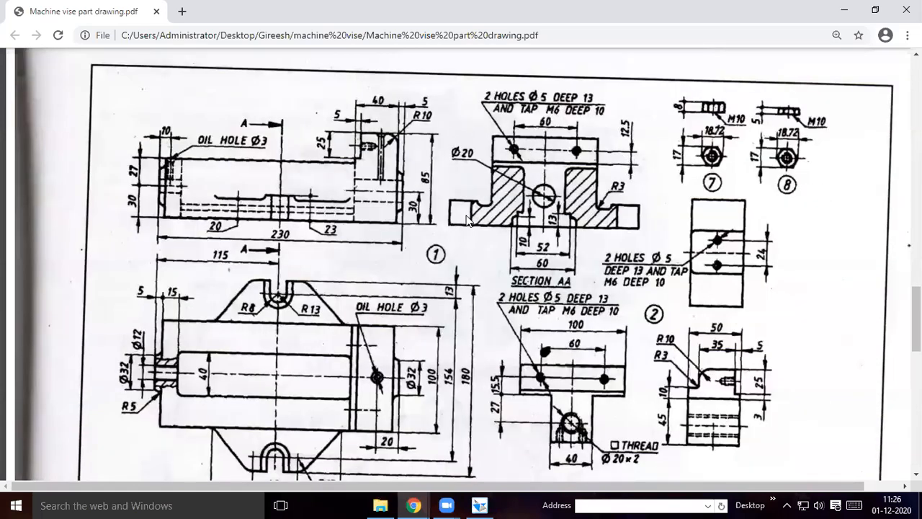
pyautogui.scroll(-2, 467, 221)
pyautogui.scroll(-2, 467, 221)
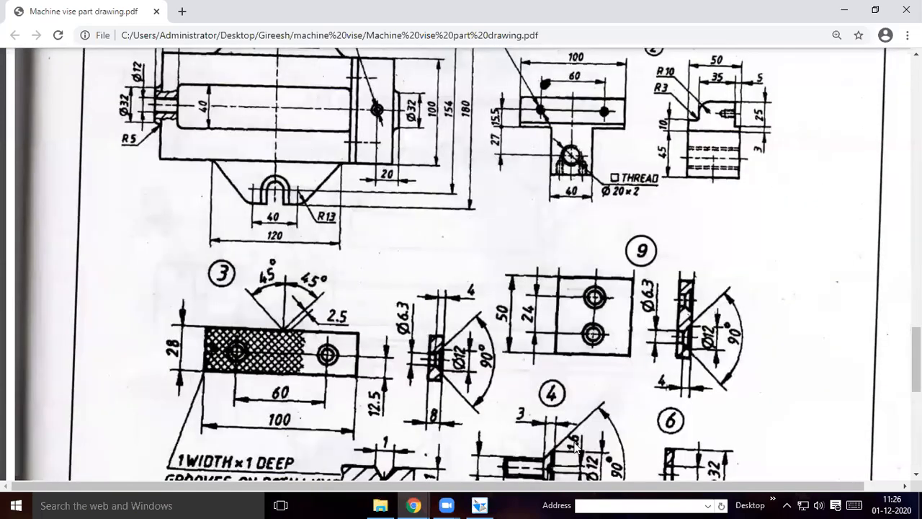
pyautogui.scroll(10, 504, 461)
pyautogui.scroll(5, 473, 252)
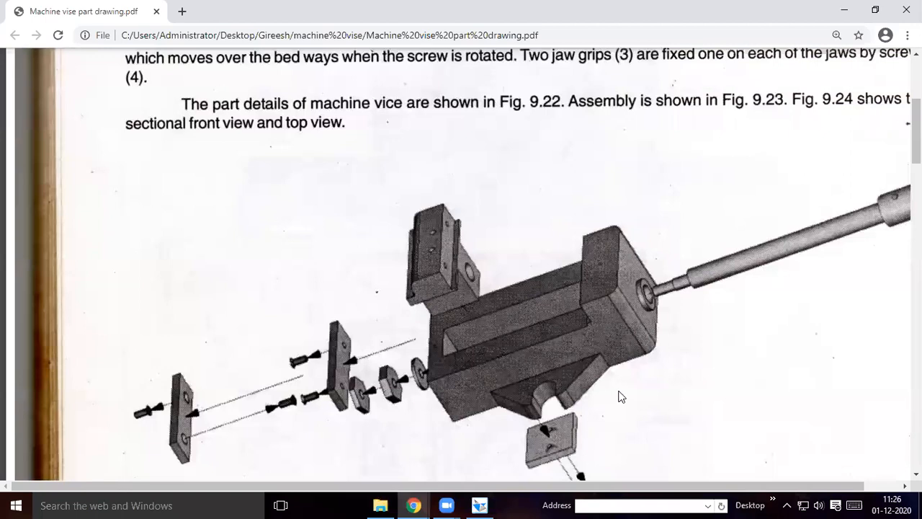
# Examine the detail views of body 1, movable jaw 2, jaw grip 3 and screw 4 on the part sheet
pyautogui.scroll(-6, 621, 396)
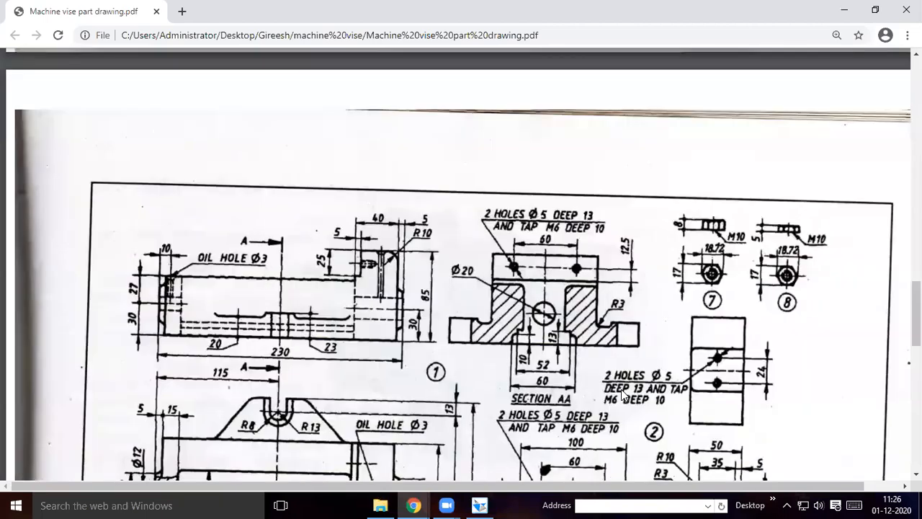
pyautogui.scroll(-7, 621, 396)
pyautogui.scroll(3, 576, 194)
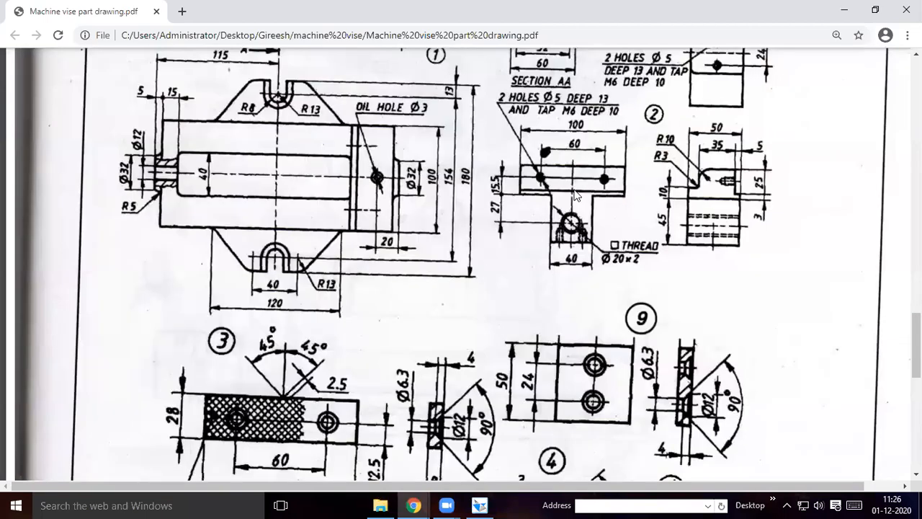
pyautogui.scroll(-3, 577, 194)
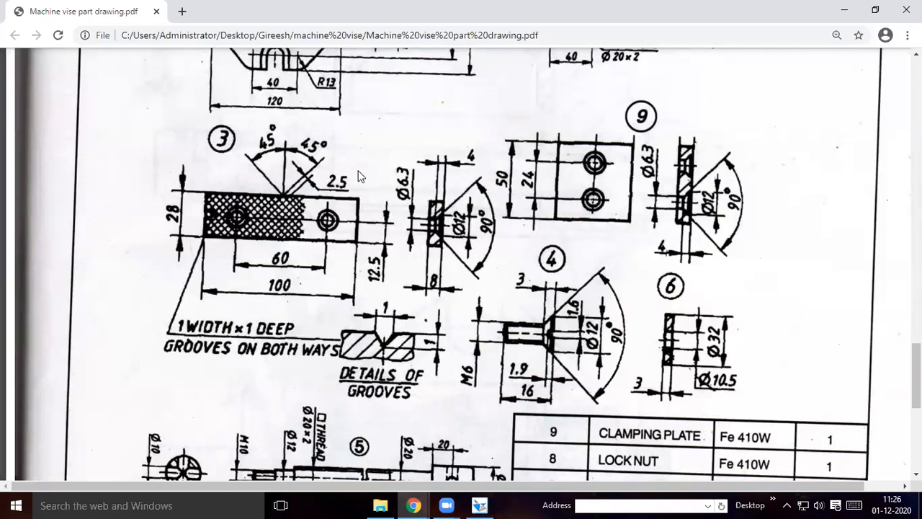
pyautogui.scroll(3, 359, 173)
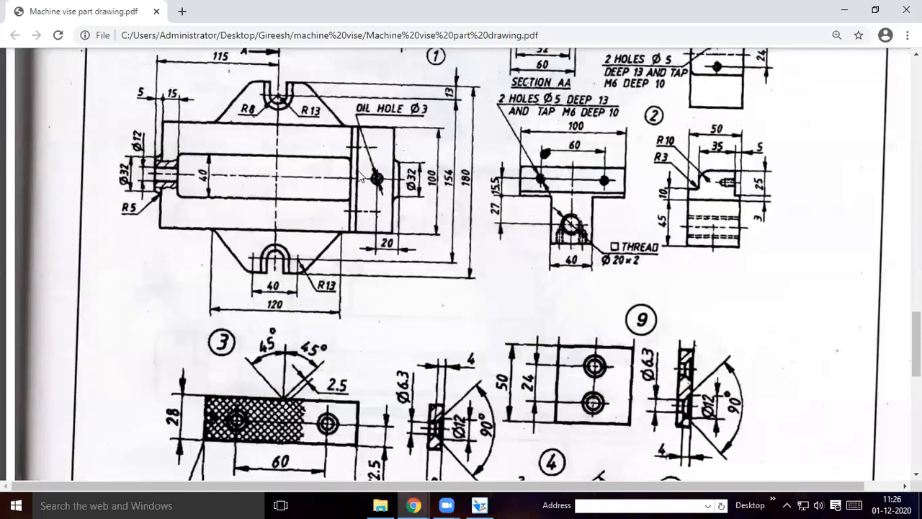
pyautogui.scroll(3, 360, 178)
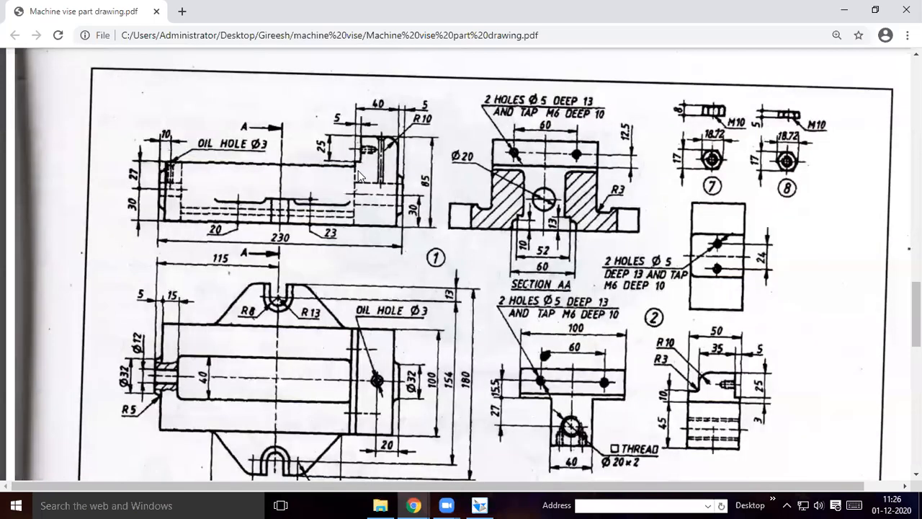
pyautogui.scroll(-1, 541, 152)
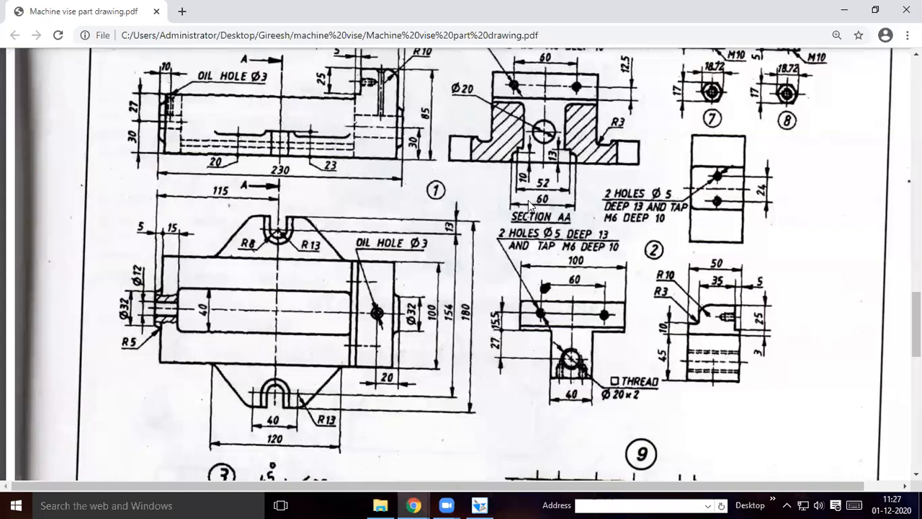
pyautogui.scroll(2, 530, 204)
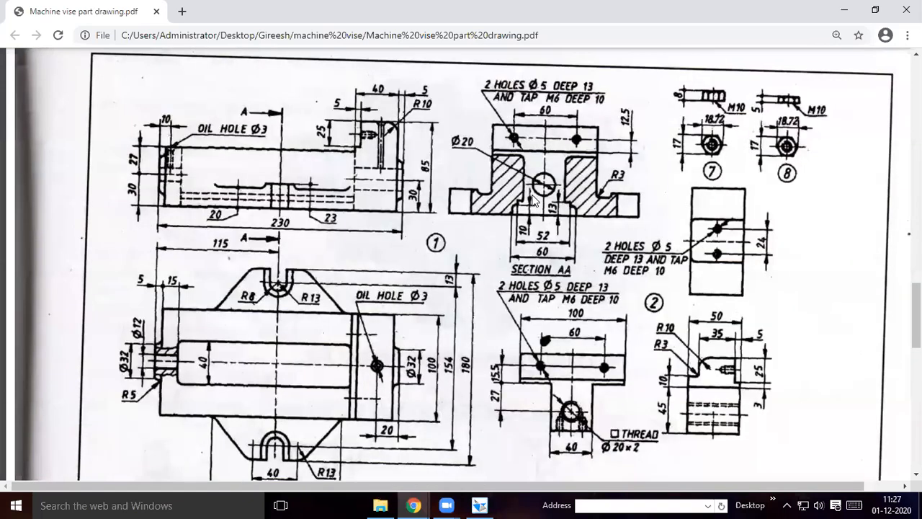
pyautogui.scroll(-10, 531, 201)
pyautogui.scroll(6, 532, 201)
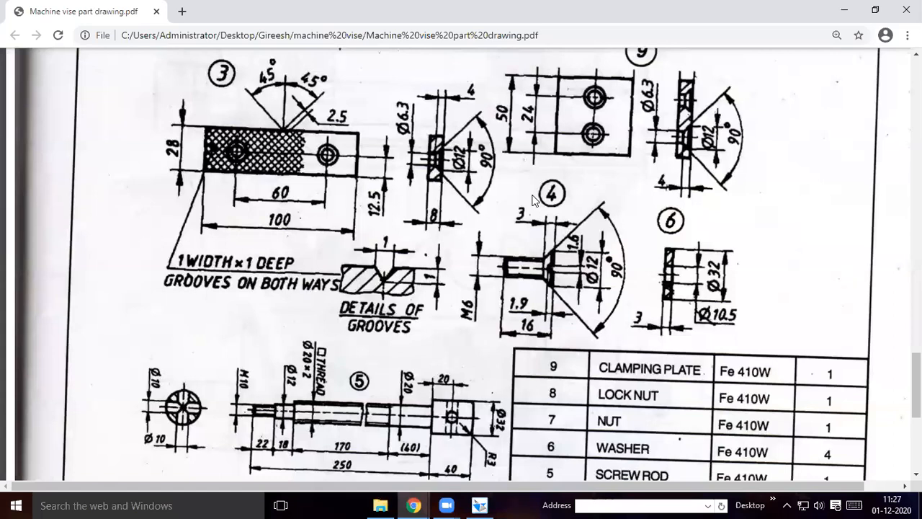
# Examine the dimensions of jaw grip 3 and clamping plate 9 and the parts list in the drawing
pyautogui.scroll(2, 581, 167)
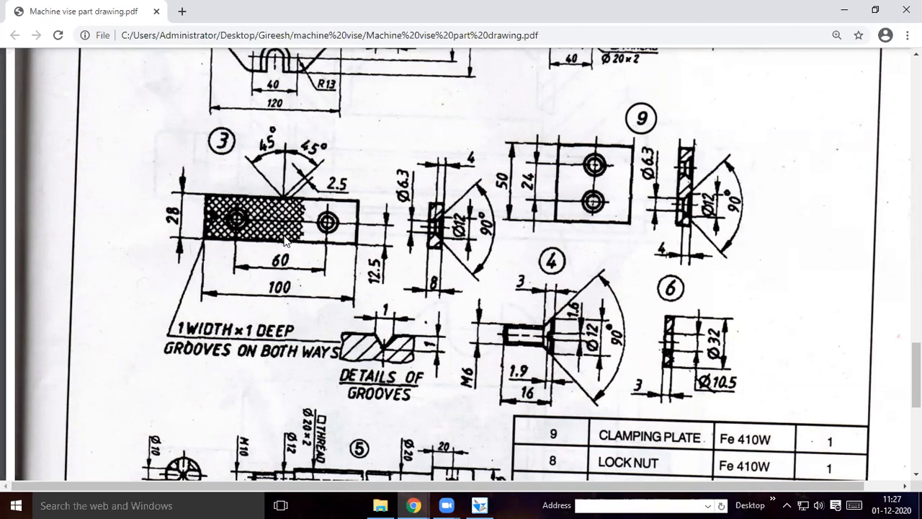
pyautogui.scroll(-3, 282, 240)
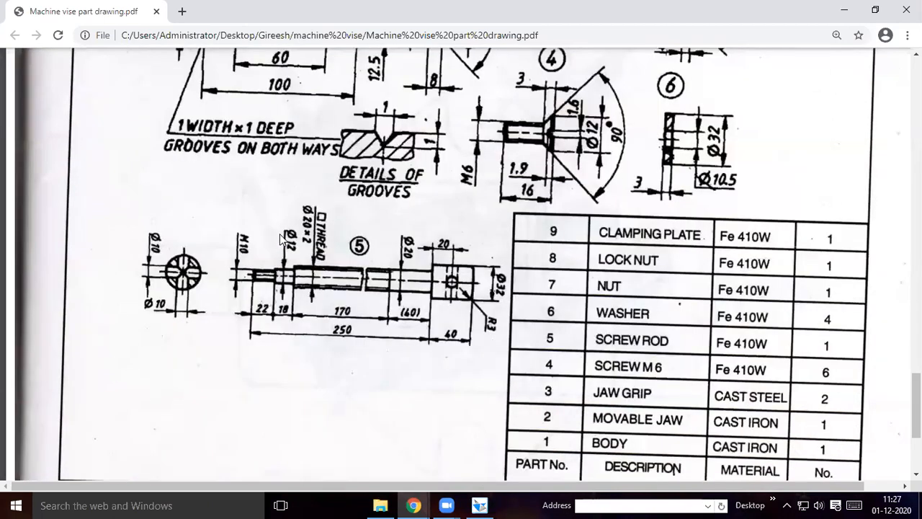
pyautogui.scroll(3, 283, 238)
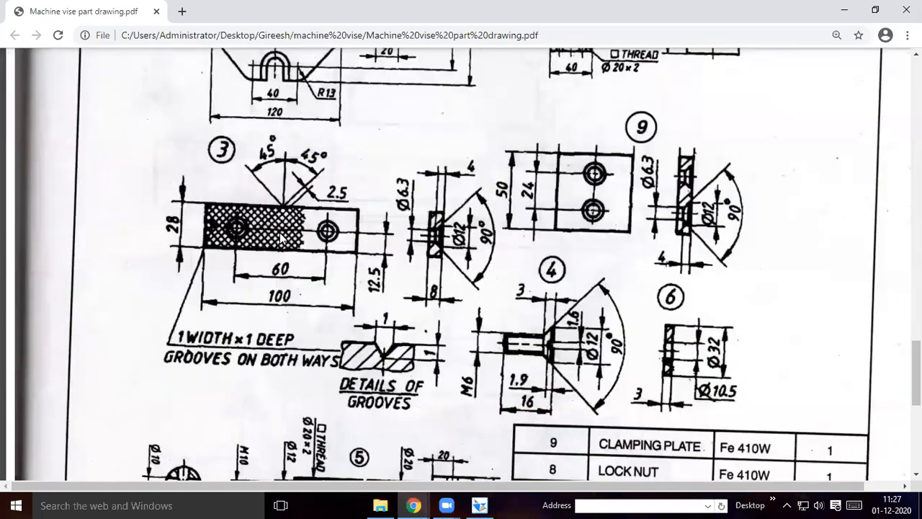
pyautogui.scroll(3, 283, 238)
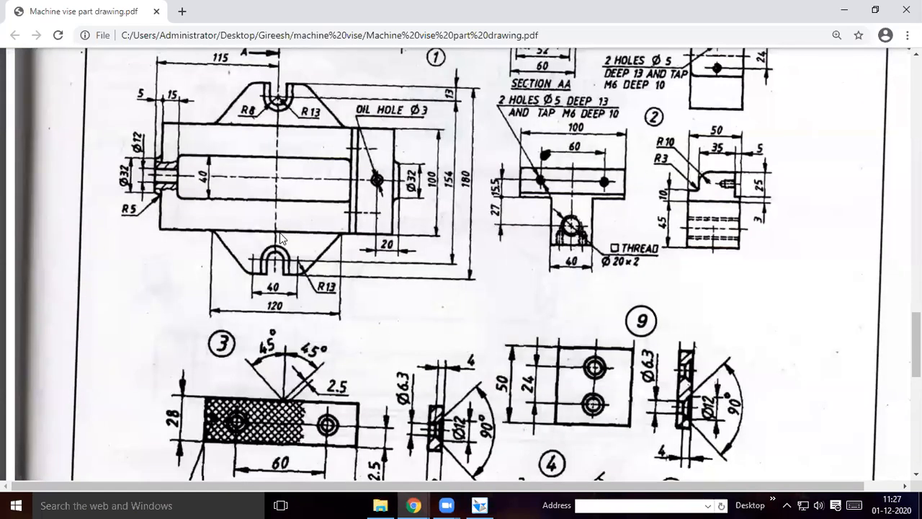
pyautogui.scroll(-1, 281, 238)
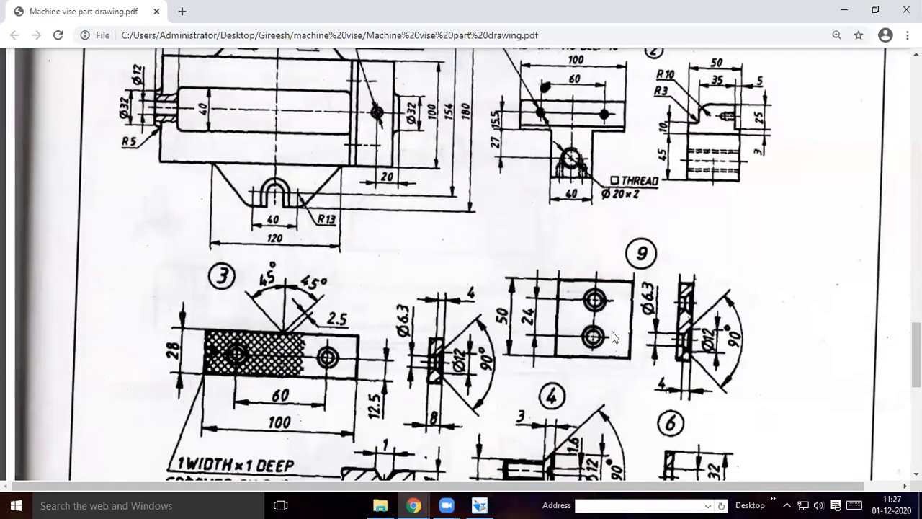
pyautogui.scroll(-1, 671, 259)
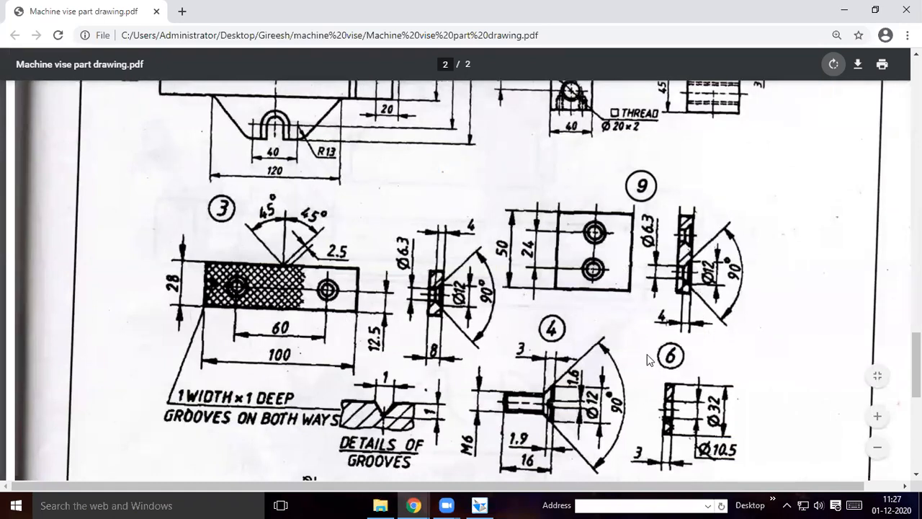
# Switch back to Solid Edge and create a new part document from the Normal.par template
pyautogui.hotkey('alt', 'Tab')
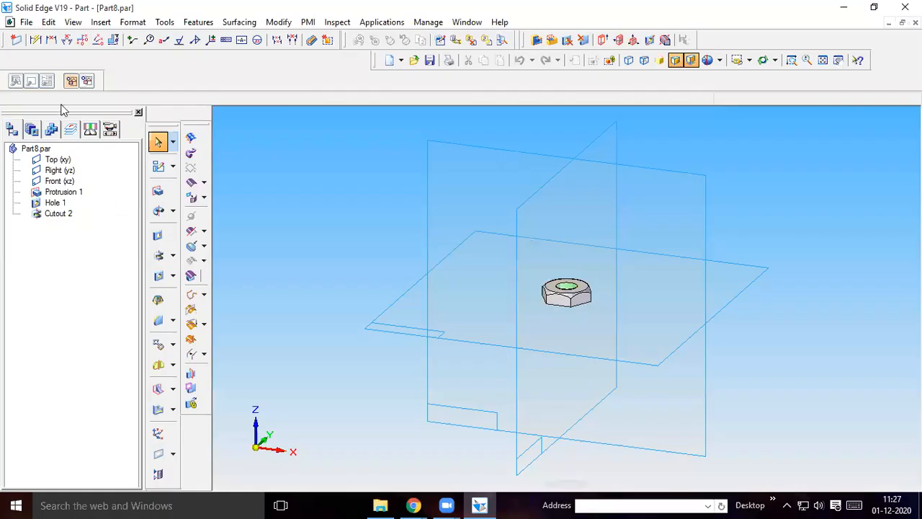
pyautogui.click(27, 22)
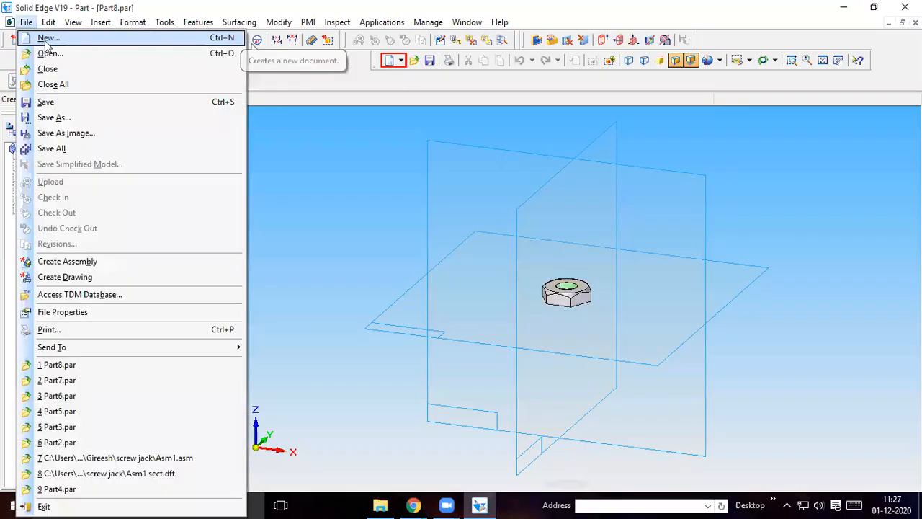
pyautogui.press('Return')
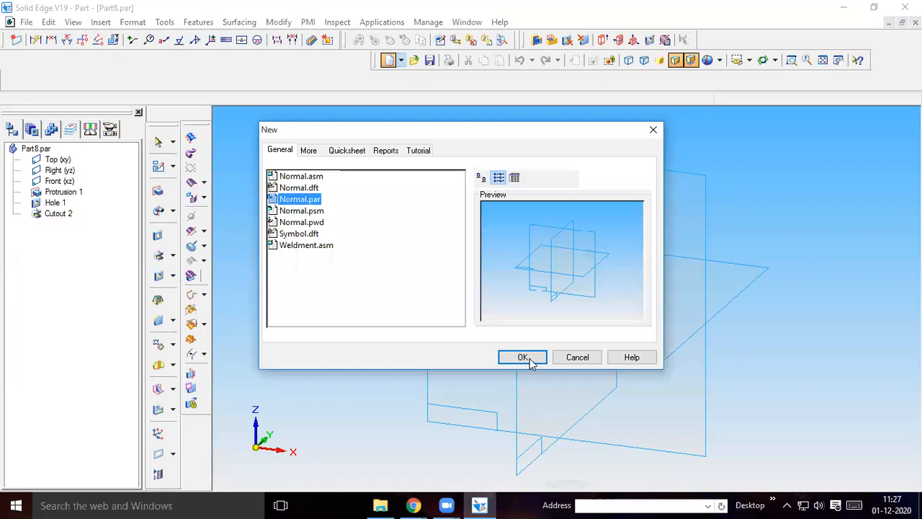
pyautogui.click(523, 357)
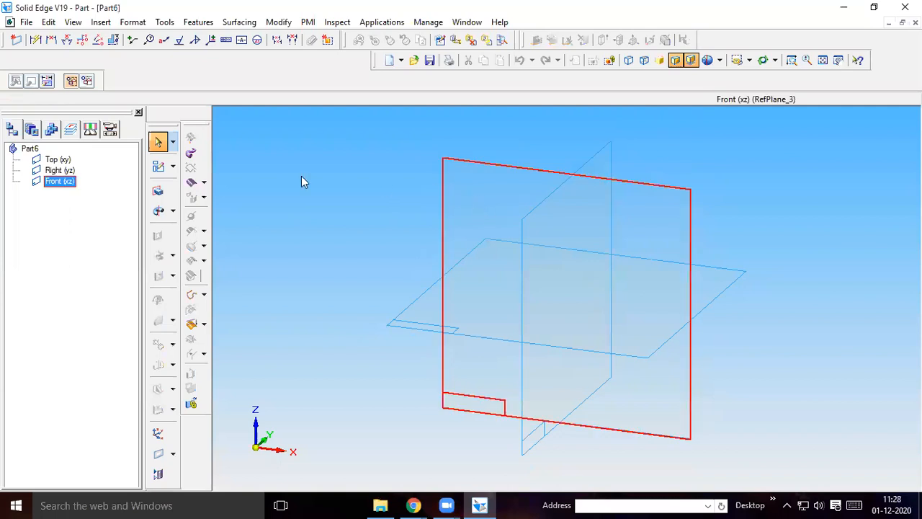
# Start a protrusion on the front (xz) plane and sketch a 50 by 50 mm square at 0°
pyautogui.click(158, 190)
pyautogui.click(484, 191)
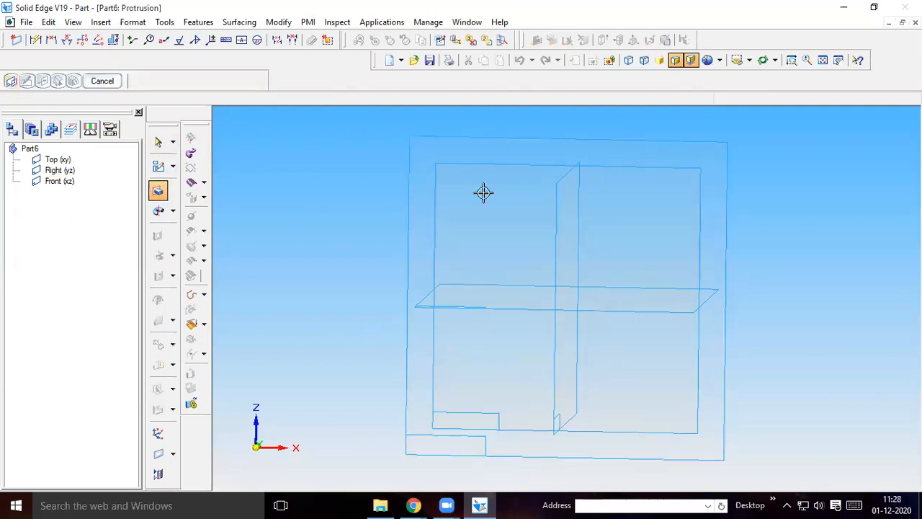
pyautogui.click(176, 177)
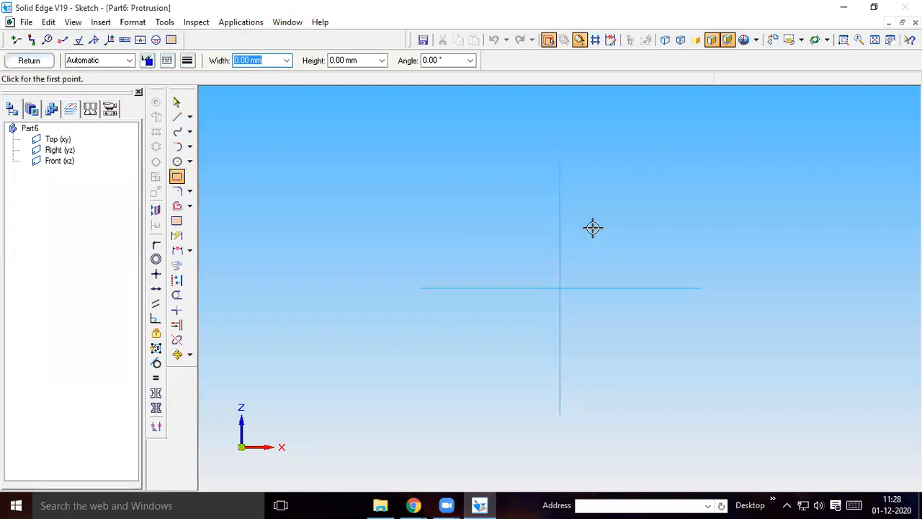
pyautogui.click(592, 228)
pyautogui.write('50')
pyautogui.press('Tab')
pyautogui.write('50')
pyautogui.press('Tab')
pyautogui.write('0')
pyautogui.click(595, 230)
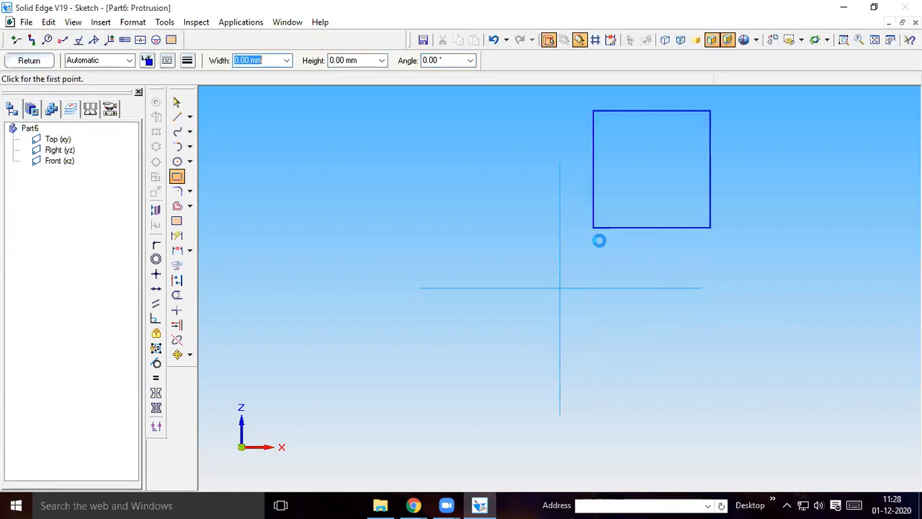
# Draw a diagonal line across the square from its upper-left corner to its lower-right corner
pyautogui.click(177, 116)
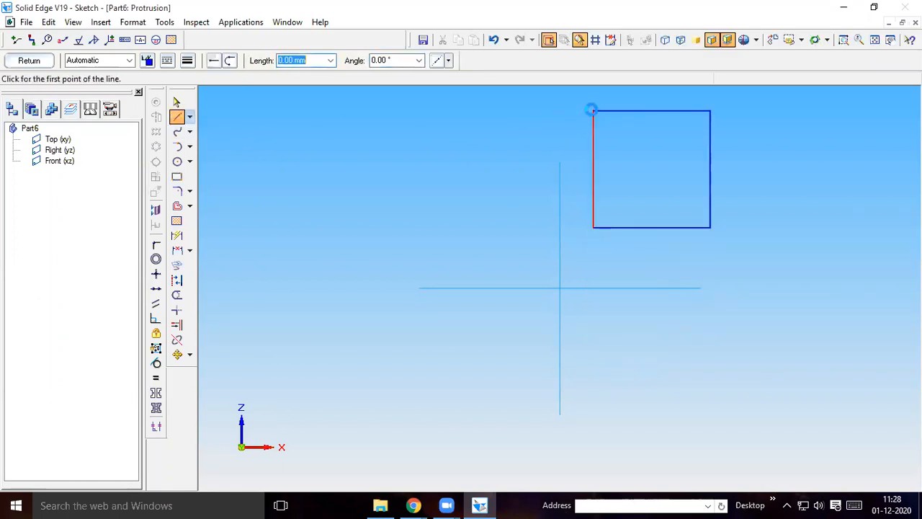
pyautogui.click(593, 111)
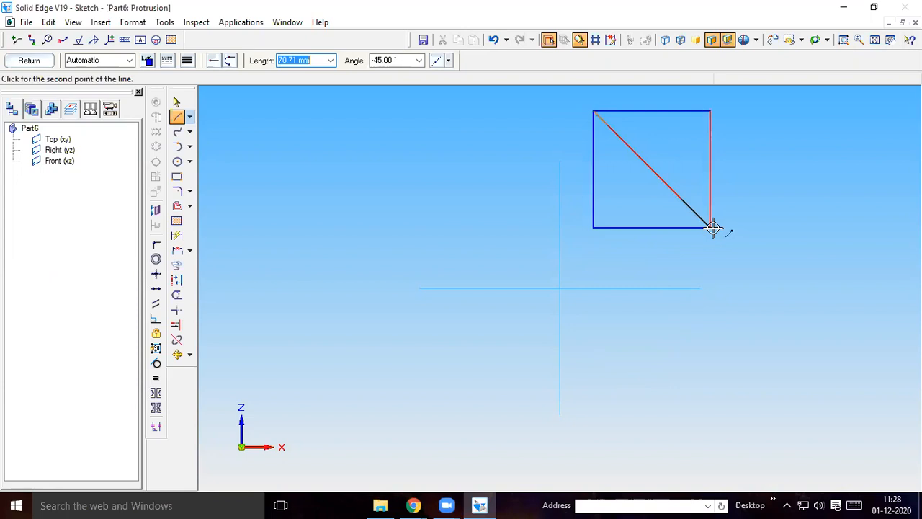
pyautogui.click(709, 227)
pyautogui.press('Escape')
# Move the square with its diagonal so the diagonal's midpoint lies on the origin, and delete the diagonal
pyautogui.moveTo(553, 98); pyautogui.dragTo(745, 246)
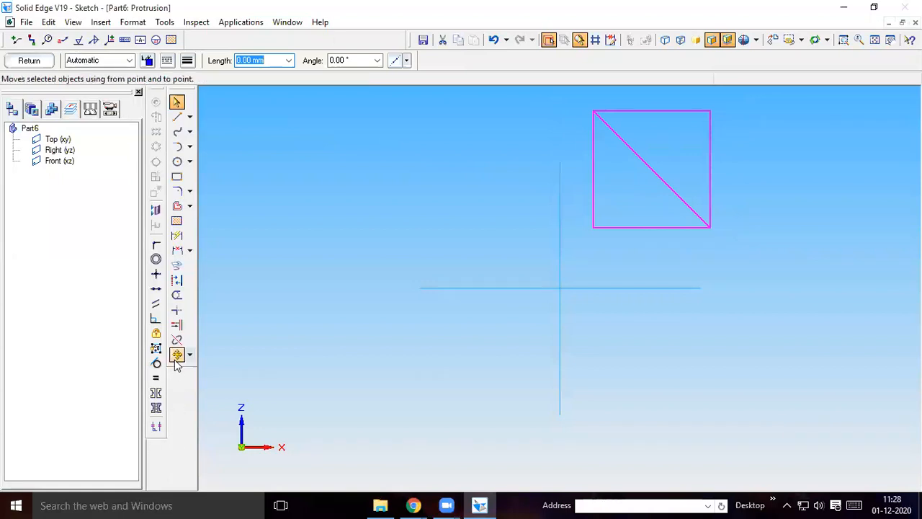
pyautogui.click(177, 354)
pyautogui.click(593, 226)
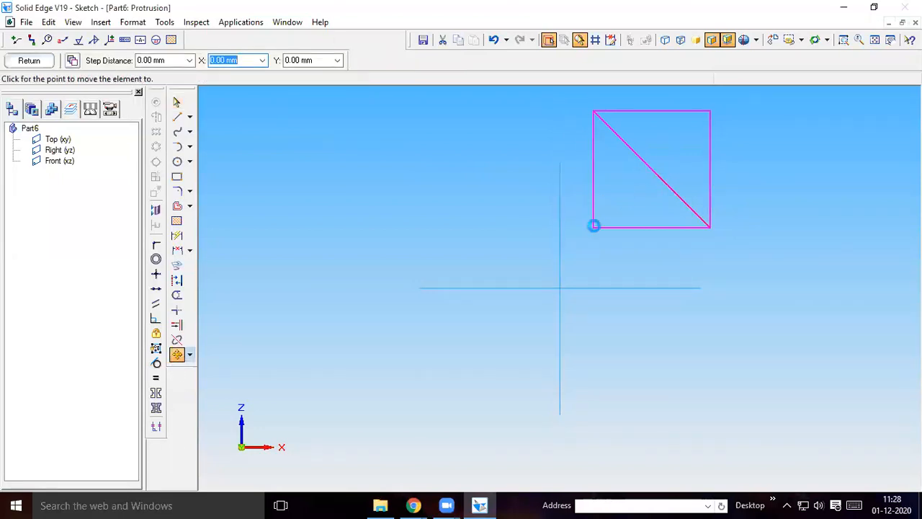
pyautogui.click(559, 287)
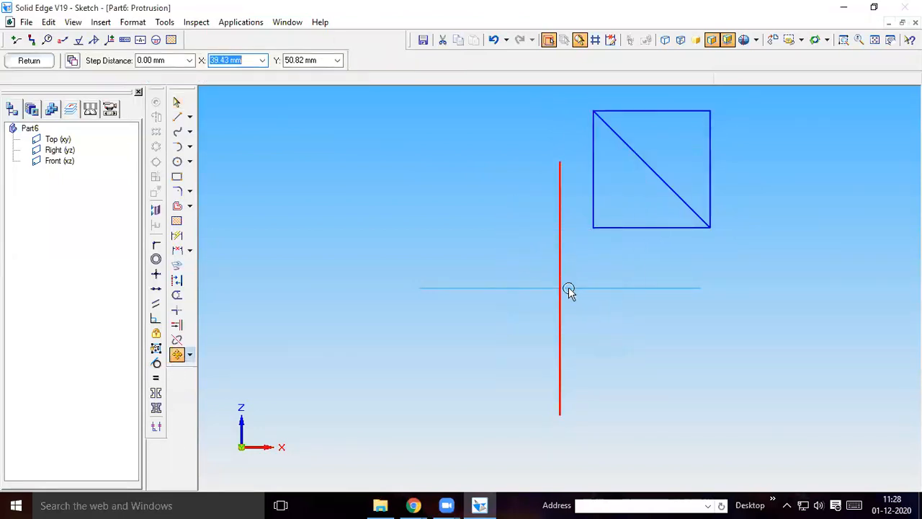
pyautogui.click(561, 288)
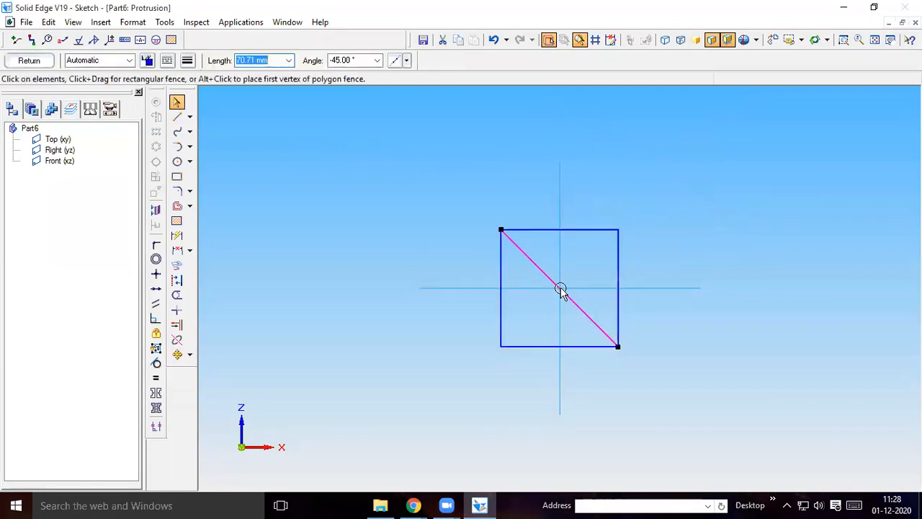
pyautogui.press('Delete')
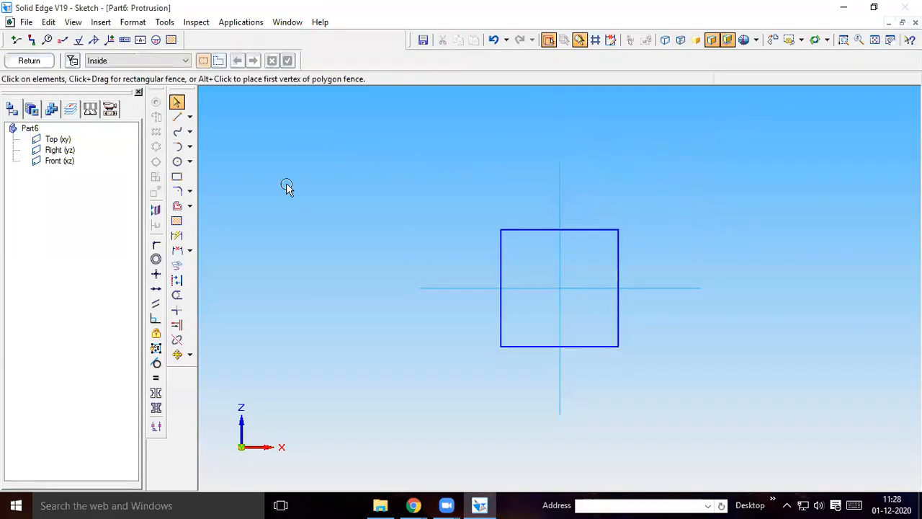
# Finish the square profile and extrude it 8 mm
pyautogui.click(28, 61)
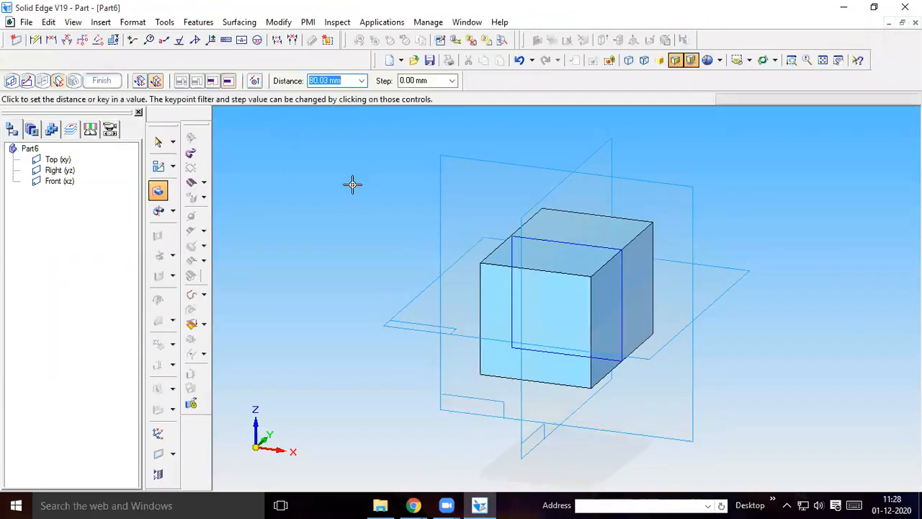
pyautogui.write('8')
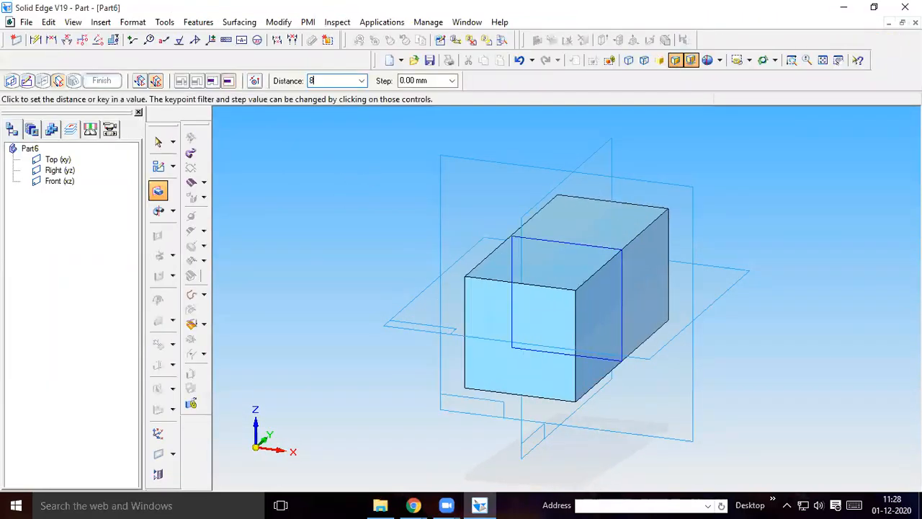
pyautogui.press('Return')
pyautogui.click(102, 81)
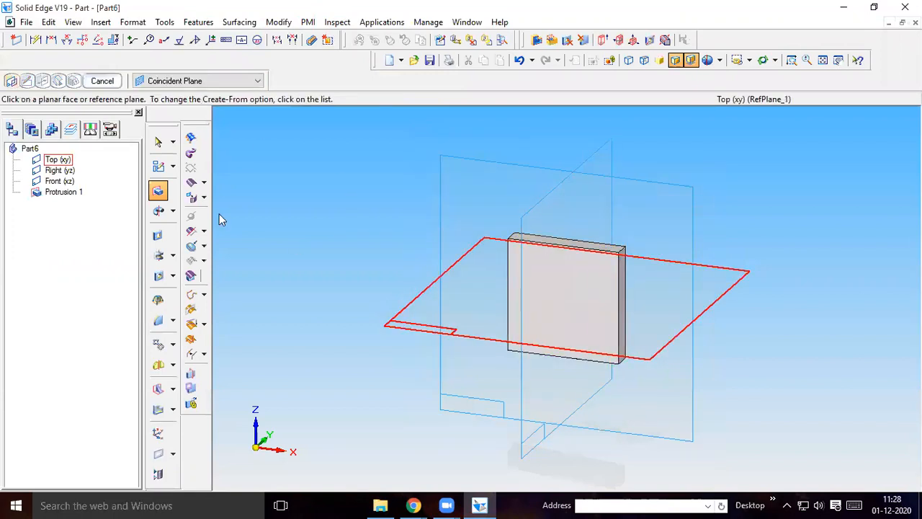
# Start a hole profile on the plate's front face and check the hole spacing of part 9 in the drawing PDF in Chrome
pyautogui.click(162, 278)
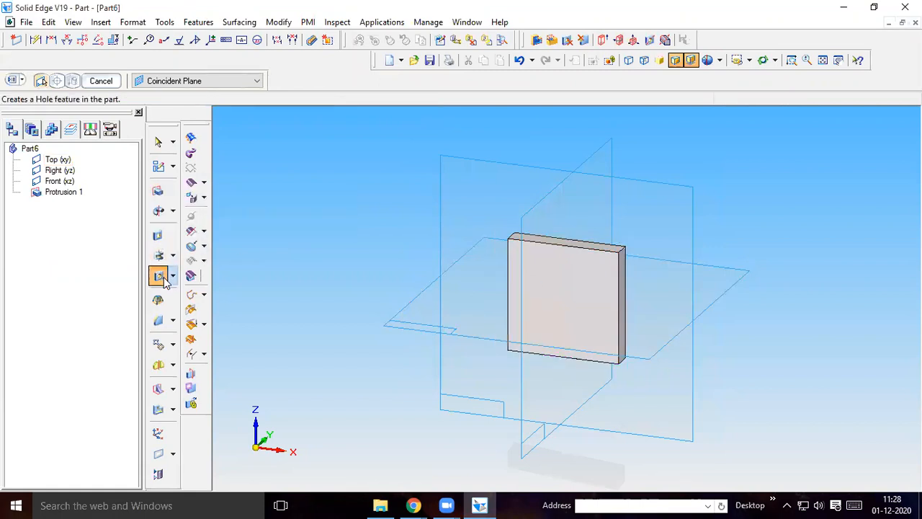
pyautogui.click(567, 264)
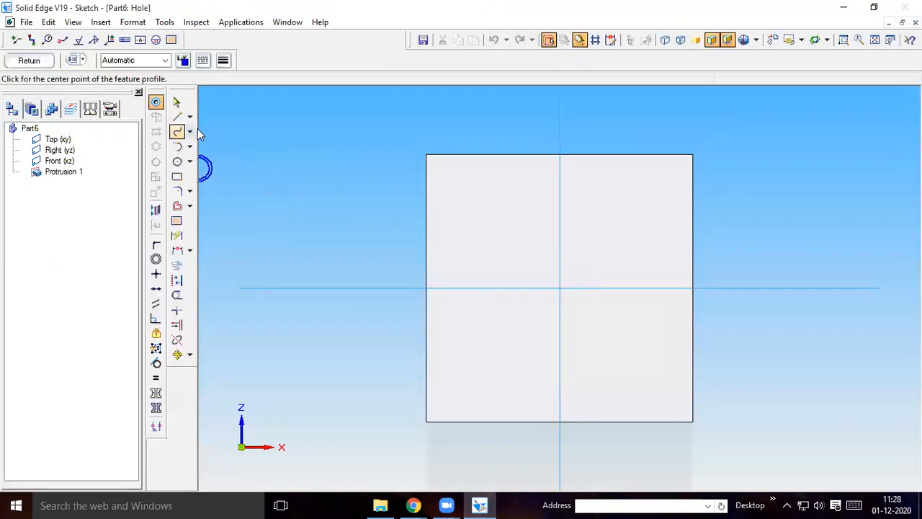
pyautogui.click(176, 116)
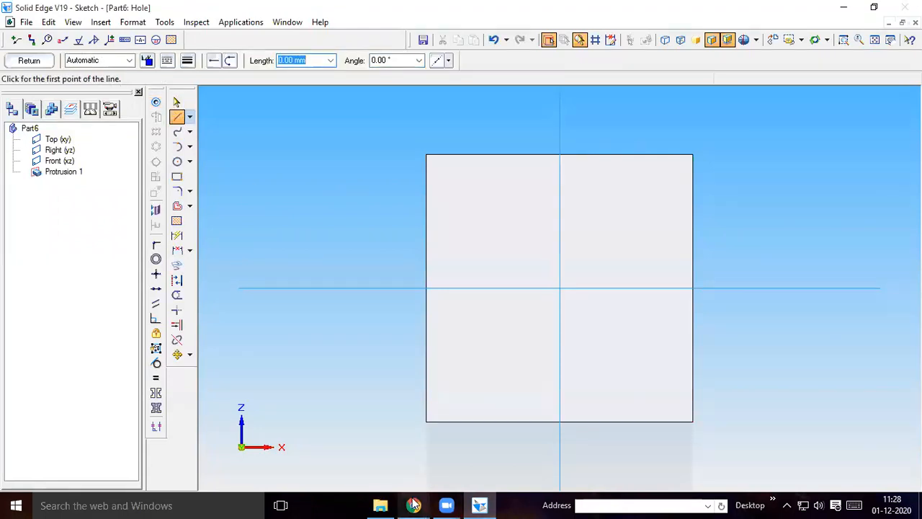
pyautogui.moveTo(414, 505)
pyautogui.click(339, 441)
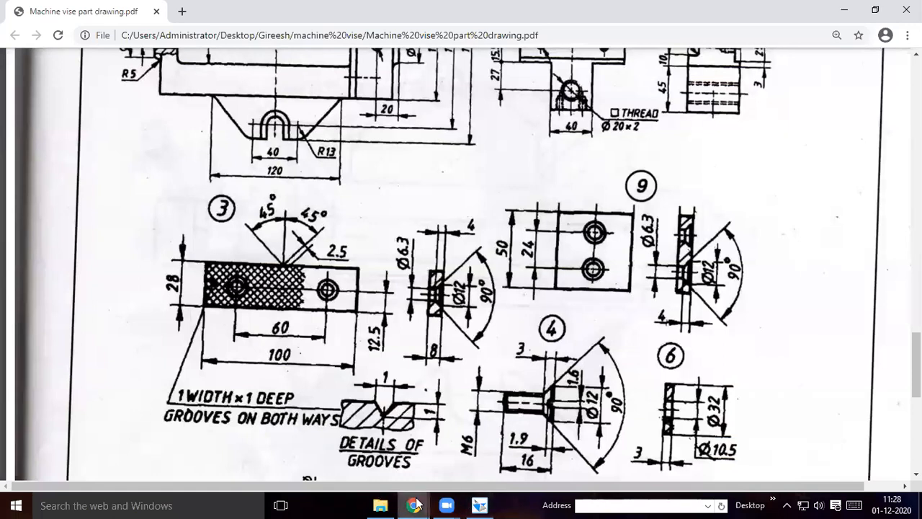
pyautogui.click(480, 505)
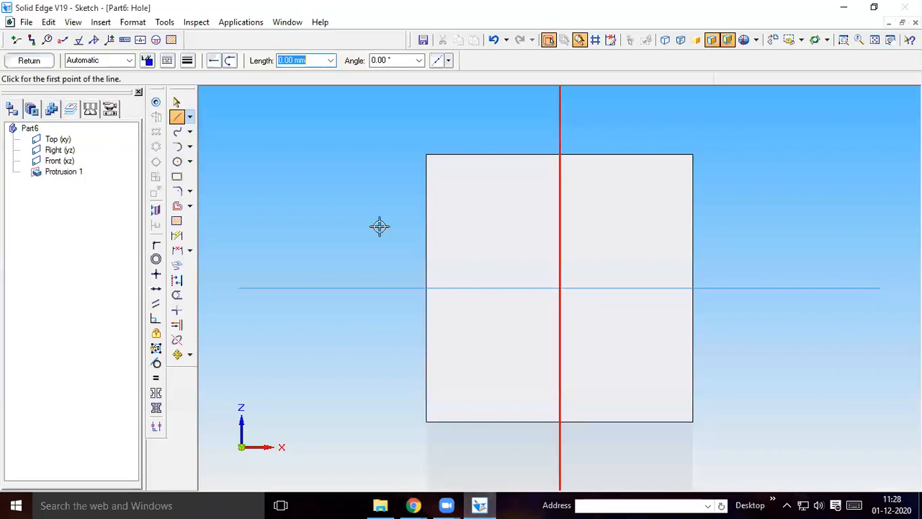
# Draw a 12 mm line at 90° upward from the centre of the plate face
pyautogui.click(559, 289)
pyautogui.write('12')
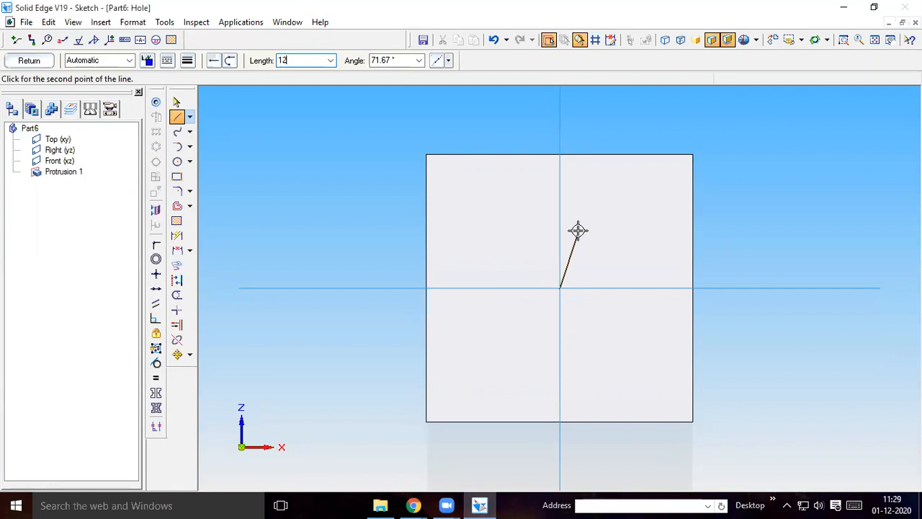
pyautogui.press('Tab')
pyautogui.write('90')
pyautogui.press('Return')
pyautogui.rightClick(608, 257)
# Draw a second 12 mm line at -90° downward from the centre of the plate face
pyautogui.click(560, 289)
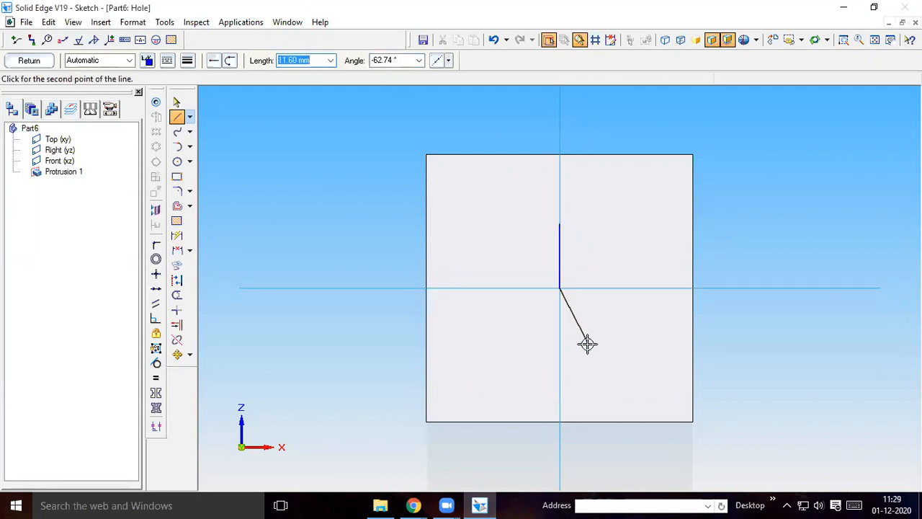
pyautogui.write('12')
pyautogui.press('Tab')
pyautogui.write('-')
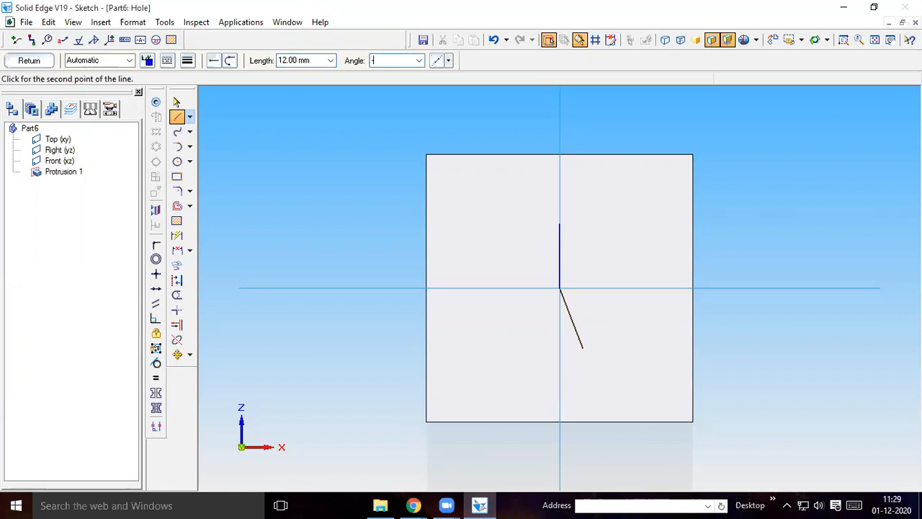
pyautogui.write('90')
pyautogui.press('Return')
pyautogui.rightClick(443, 255)
# Set the hole type to Countersink and check the hole dimensions of part 9 in the drawing PDF in Chrome
pyautogui.click(156, 102)
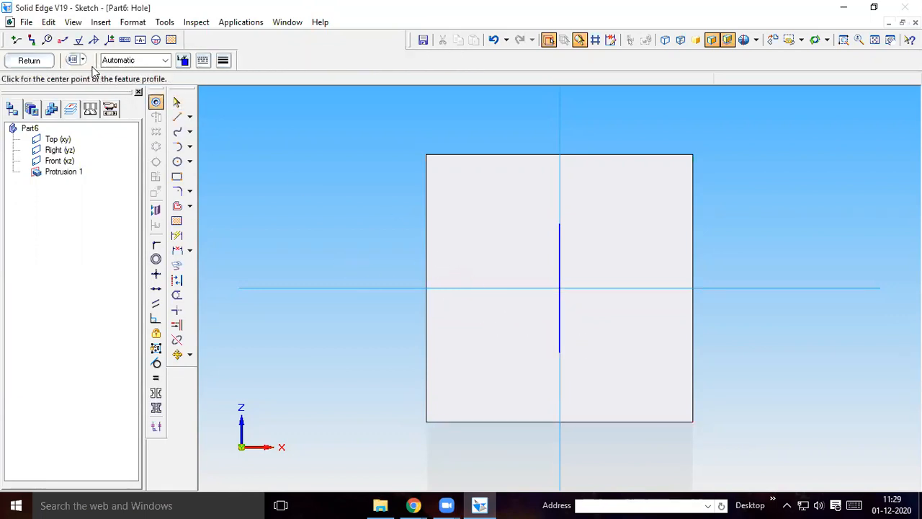
pyautogui.click(75, 60)
pyautogui.click(427, 180)
pyautogui.click(388, 227)
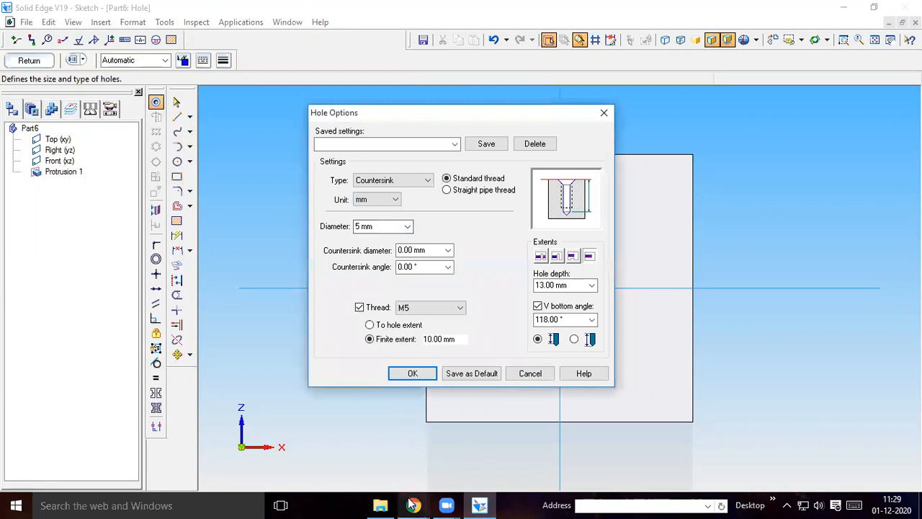
pyautogui.moveTo(414, 505)
pyautogui.click(359, 469)
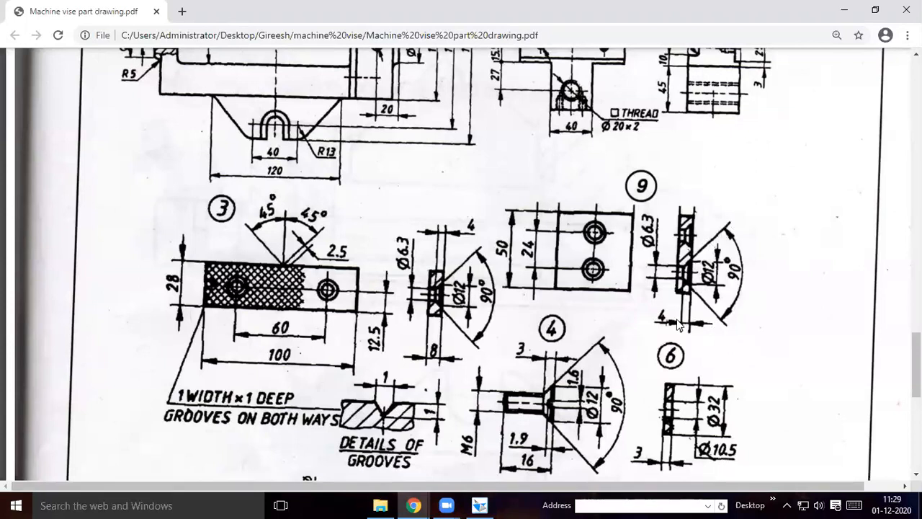
pyautogui.click(479, 505)
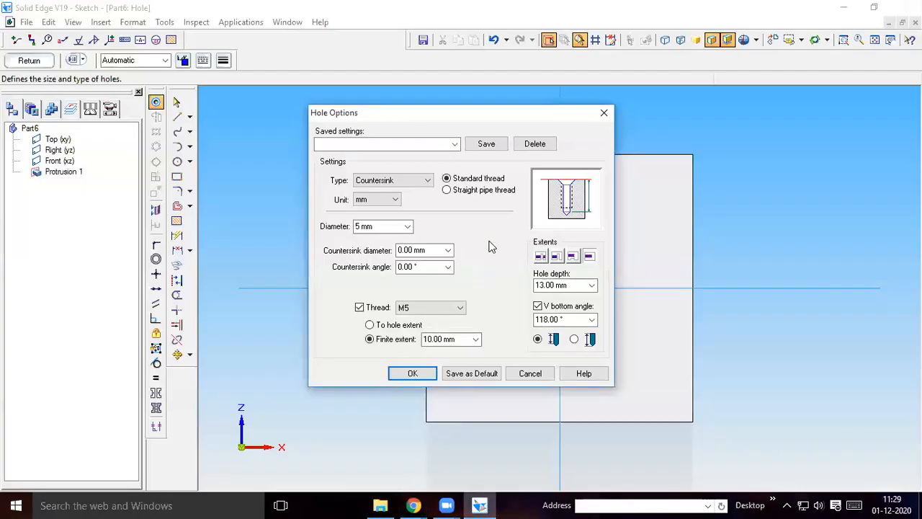
# Define the countersunk hole with a 6.3 mm diameter, 12 mm countersink diameter, 90° countersink angle and through-all extent
pyautogui.moveTo(391, 226); pyautogui.dragTo(353, 226)
pyautogui.write('6.3')
pyautogui.click(425, 250)
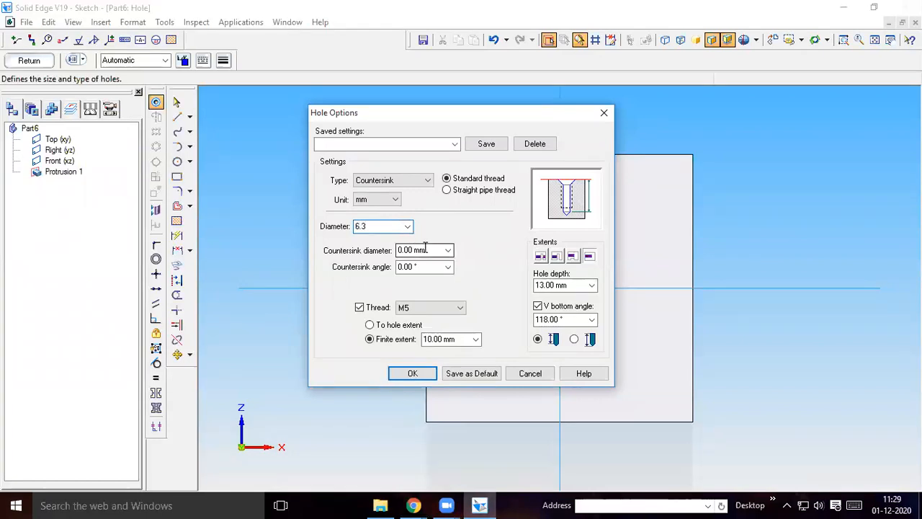
pyautogui.click(438, 250)
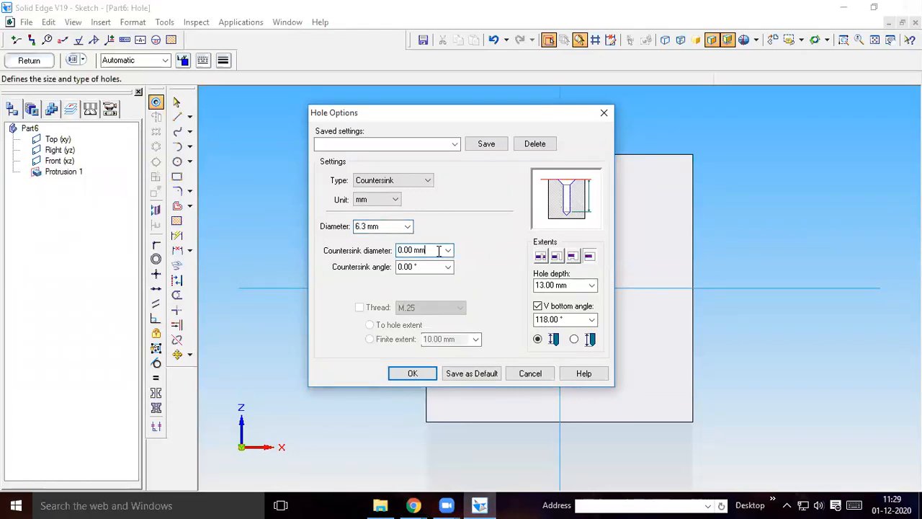
pyautogui.click(448, 250)
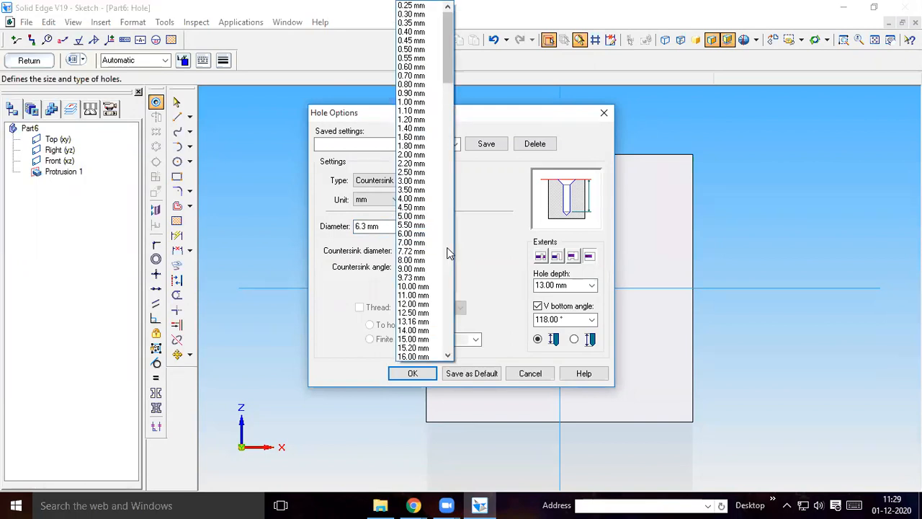
pyautogui.click(421, 304)
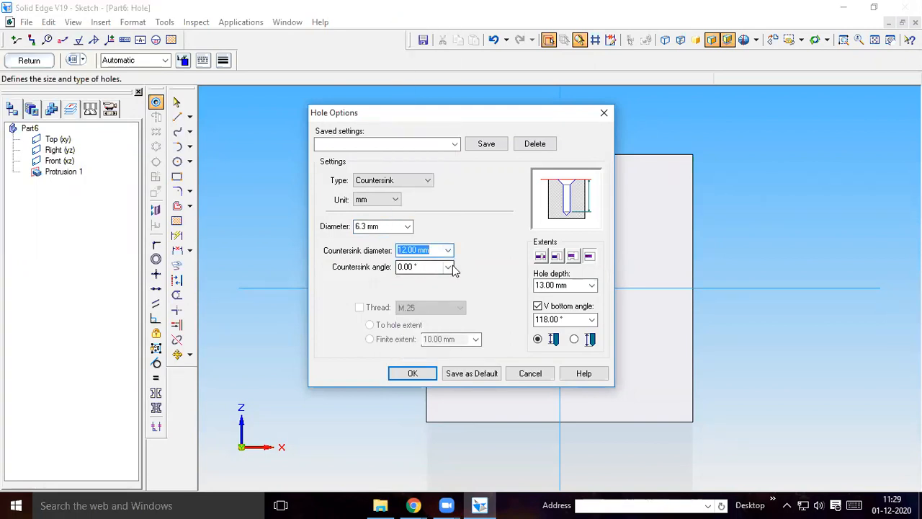
pyautogui.click(449, 268)
pyautogui.click(425, 291)
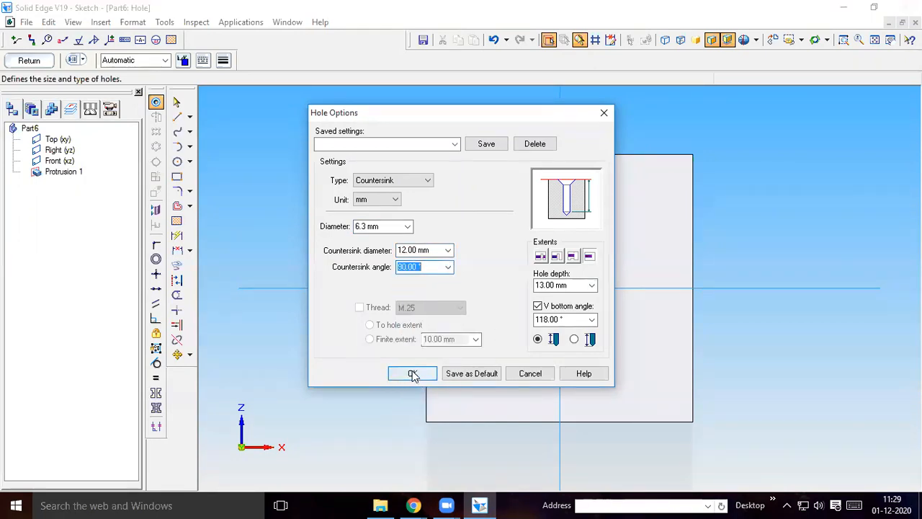
pyautogui.click(540, 257)
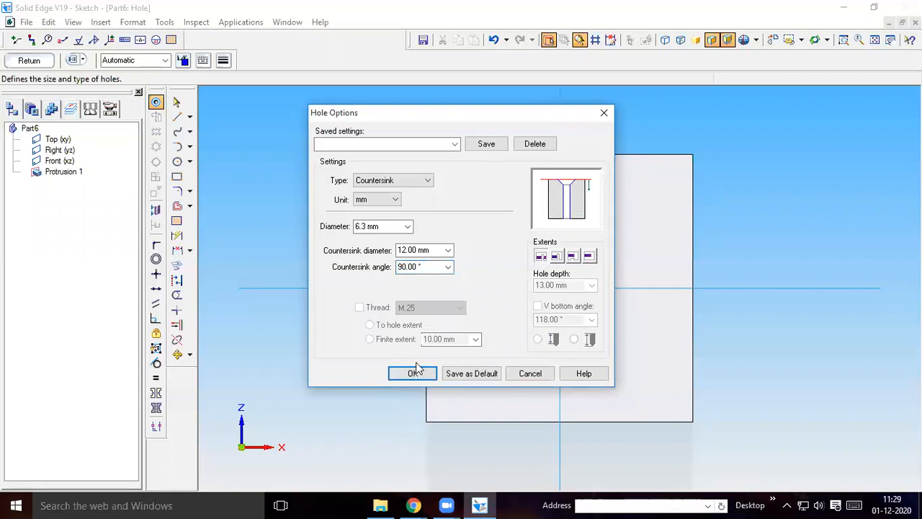
pyautogui.click(413, 373)
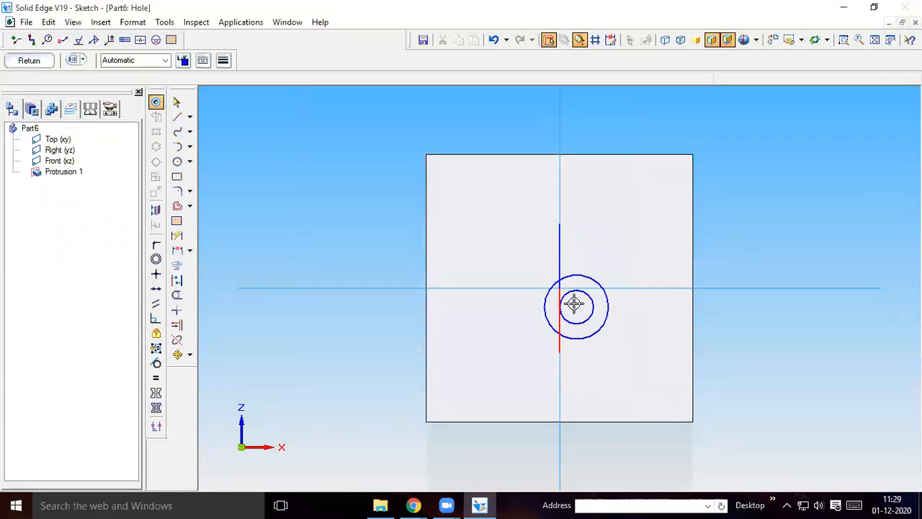
# Place countersunk holes at the lower and upper ends of the vertical construction lines
pyautogui.click(560, 351)
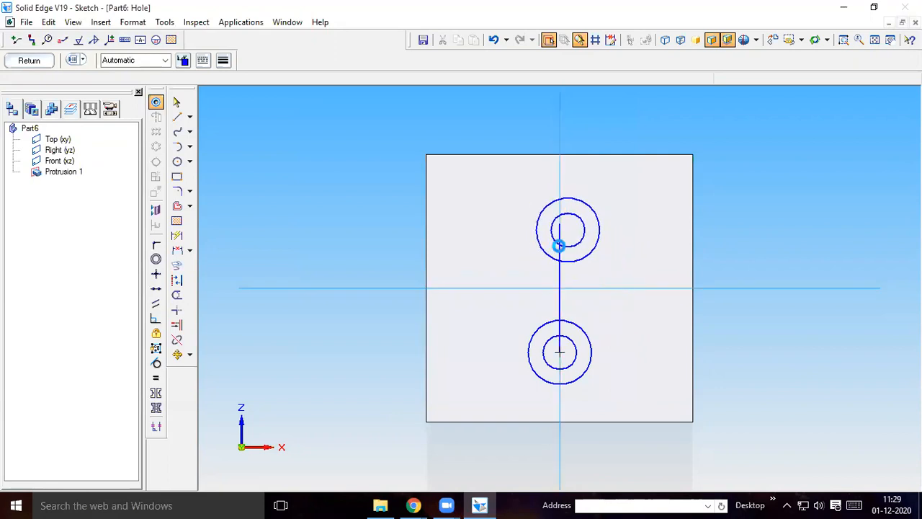
pyautogui.click(560, 225)
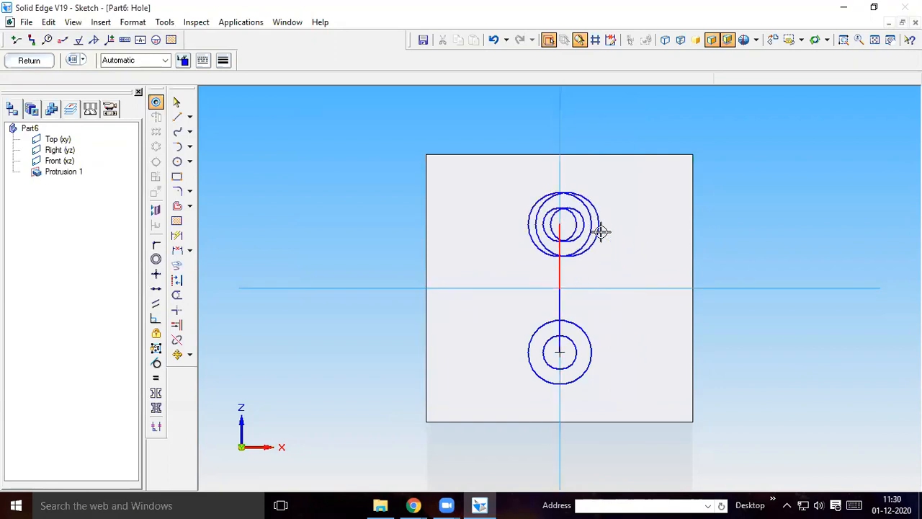
# Delete the two vertical construction lines joining the hole centres in the hole sketch
pyautogui.click(176, 102)
pyautogui.click(558, 276)
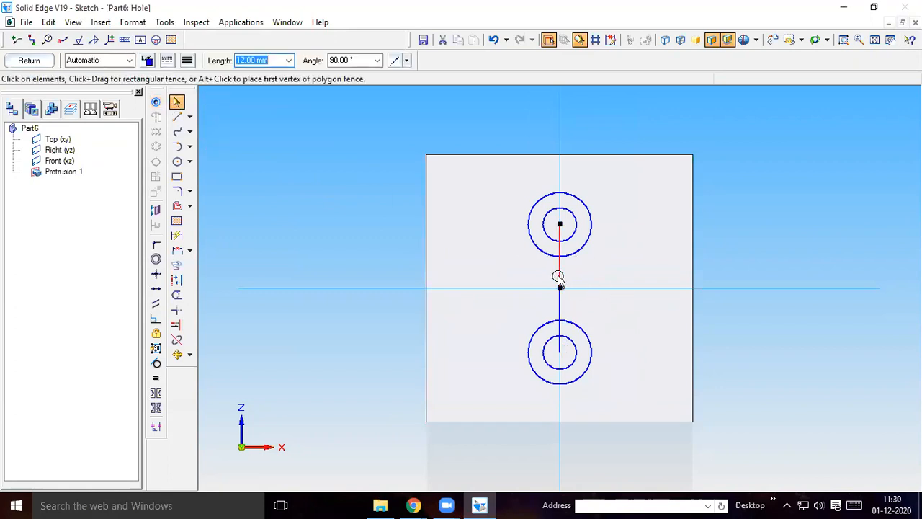
pyautogui.press('Delete')
pyautogui.click(558, 301)
pyautogui.press('Delete')
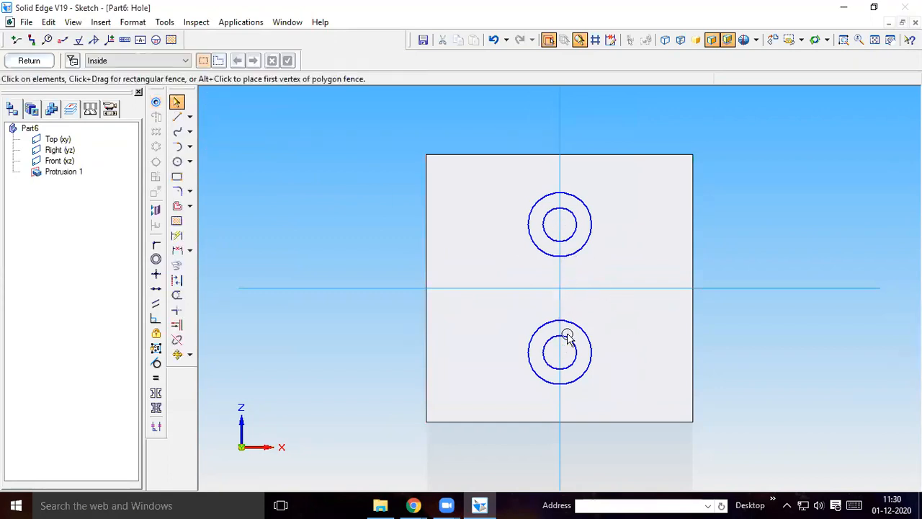
# Close the hole profile, accept the side for the cut and finish the countersunk hole feature
pyautogui.click(34, 62)
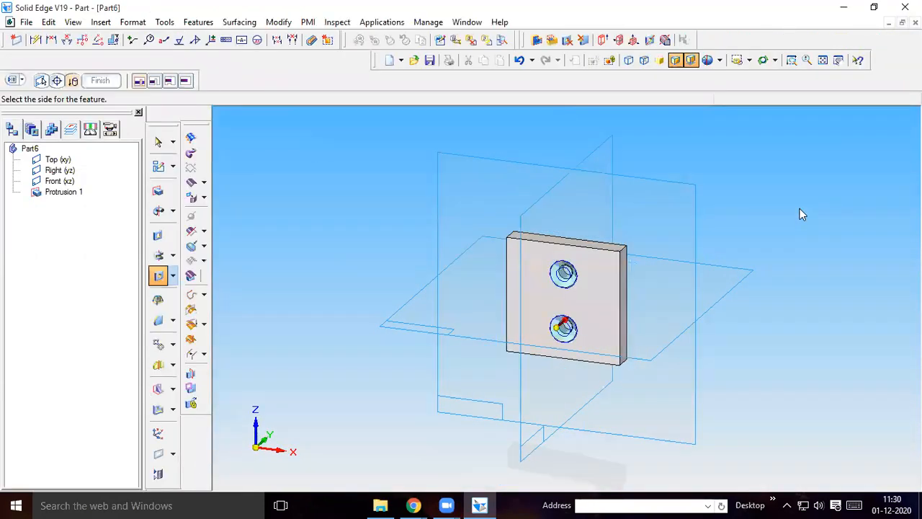
pyautogui.click(799, 209)
pyautogui.click(88, 80)
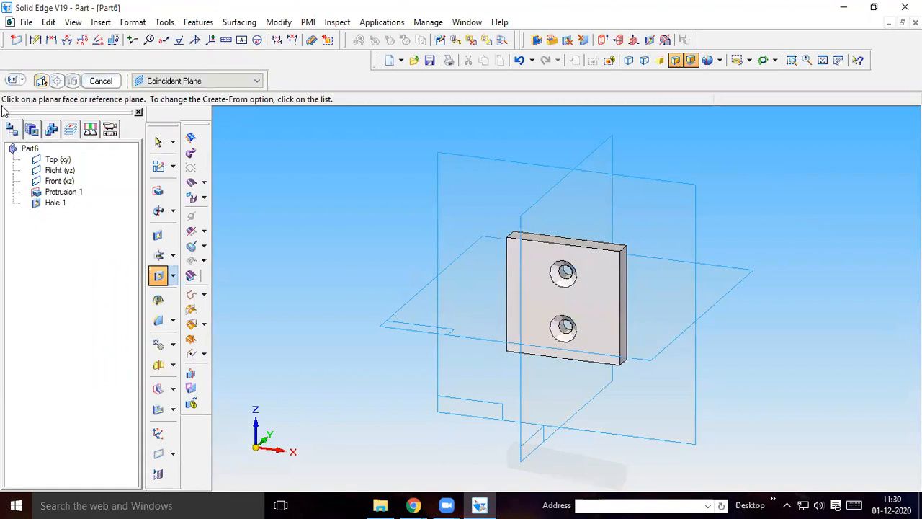
# Save the clamping plate as Part9.par in the machine vise folder
pyautogui.click(27, 23)
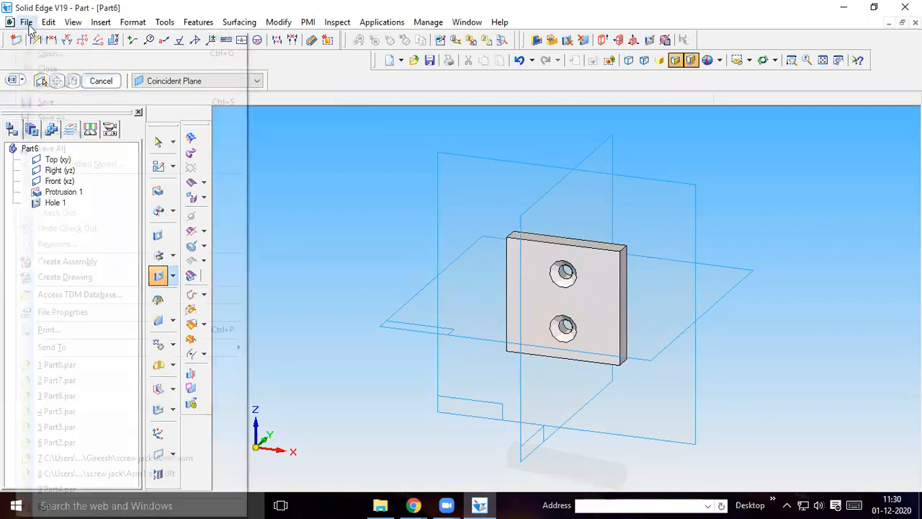
pyautogui.click(52, 117)
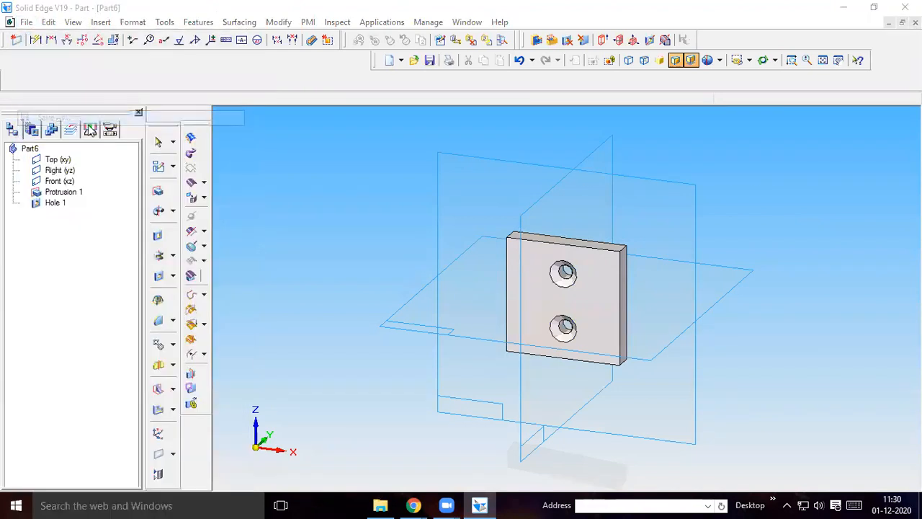
pyautogui.click(389, 304)
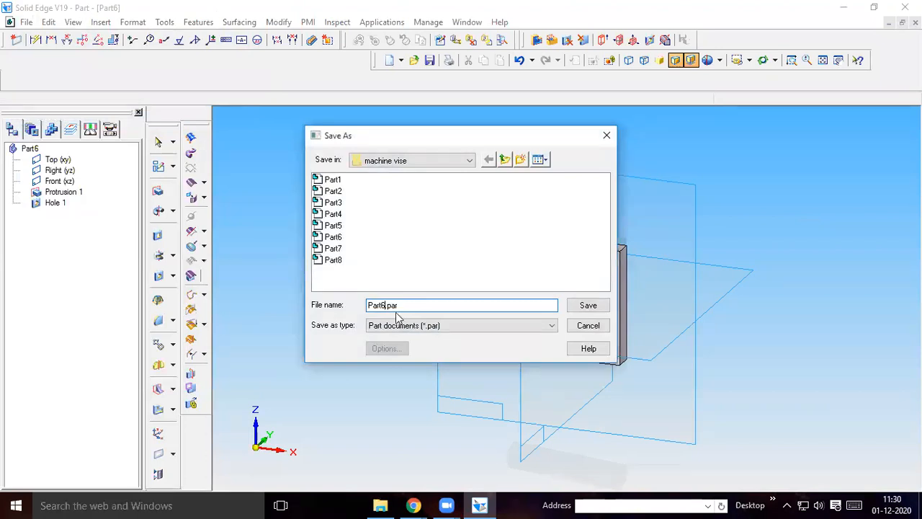
pyautogui.press('BackSpace')
pyautogui.write('9')
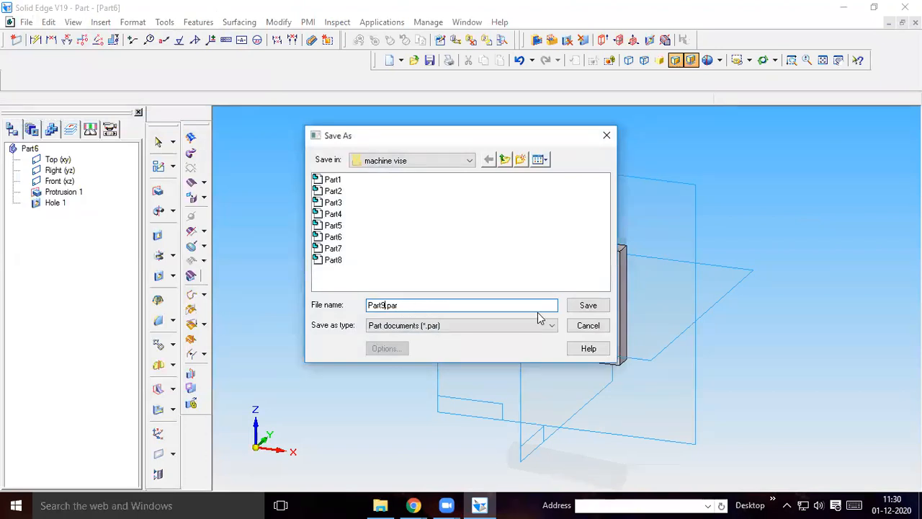
pyautogui.click(588, 304)
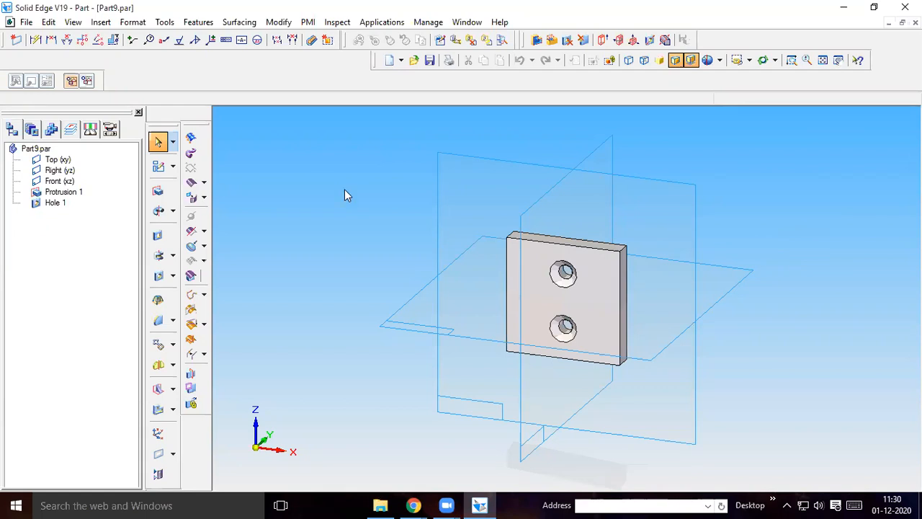
# Switch to the machine vise part drawing PDF in Chrome and review the numbered part views and the parts list
pyautogui.click(413, 505)
pyautogui.click(406, 481)
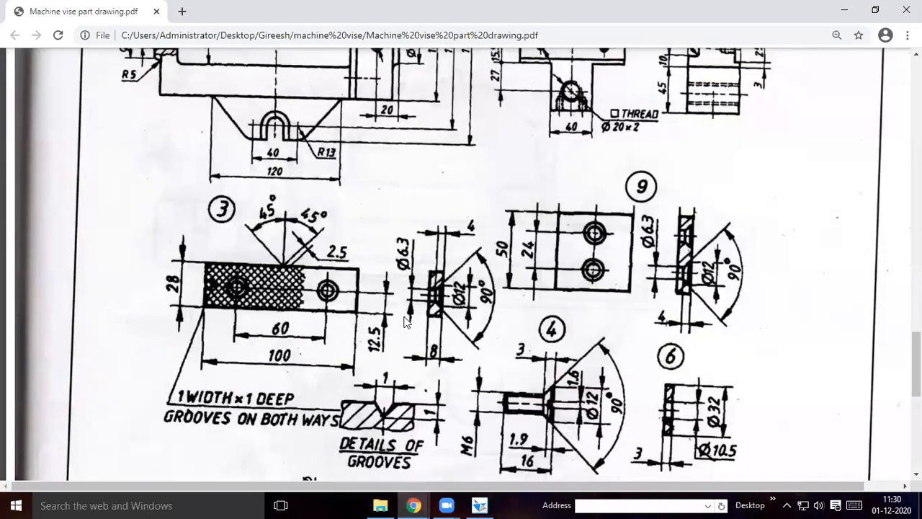
pyautogui.scroll(5, 406, 323)
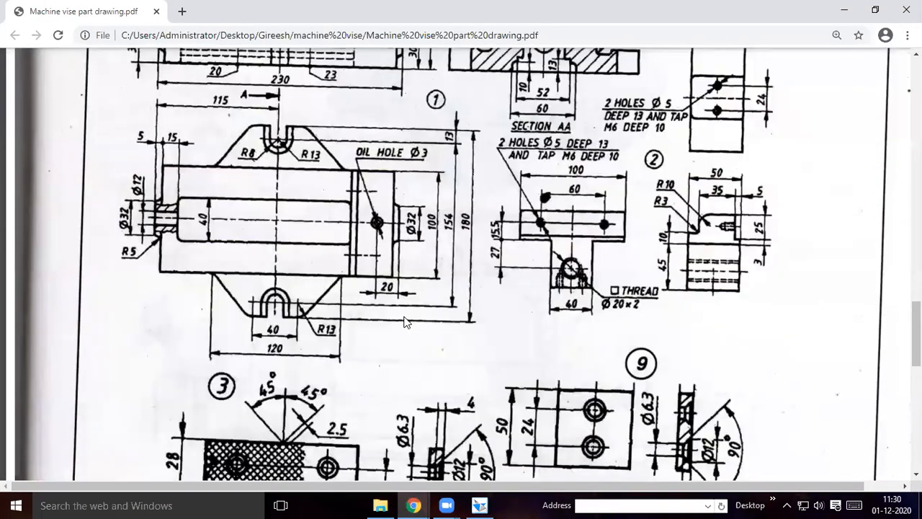
pyautogui.scroll(3, 406, 323)
pyautogui.scroll(1, 406, 323)
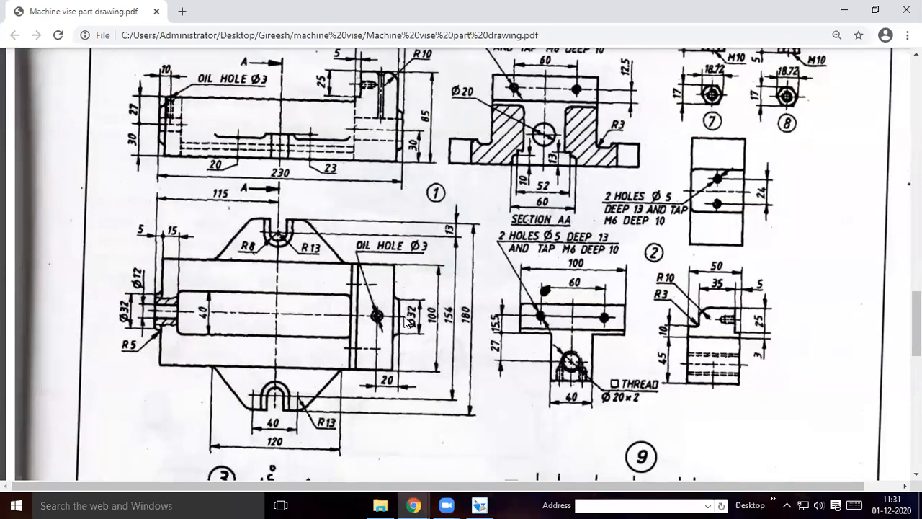
pyautogui.scroll(2, 405, 322)
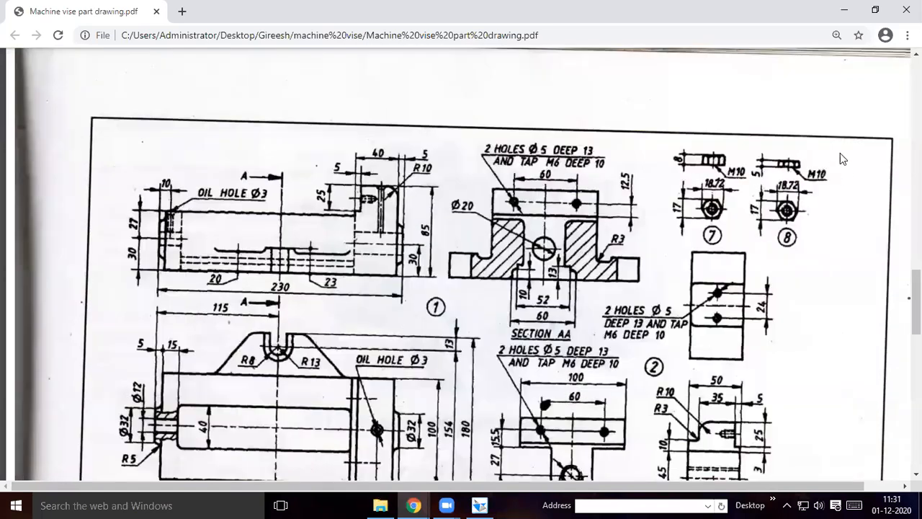
pyautogui.scroll(-6, 806, 74)
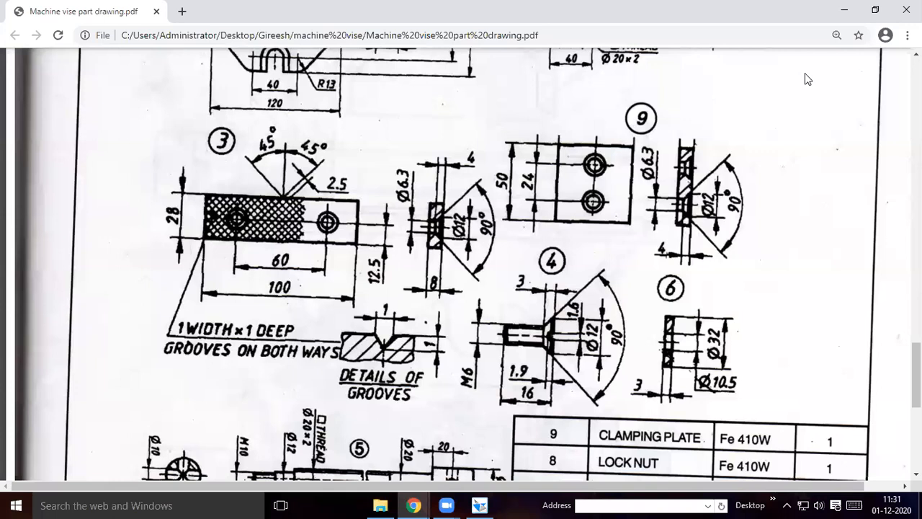
pyautogui.moveTo(804, 74)
pyautogui.scroll(-5, 469, 382)
# Switch back to Solid Edge and close the open Part9, Part8 and Part6 documents
pyautogui.click(480, 506)
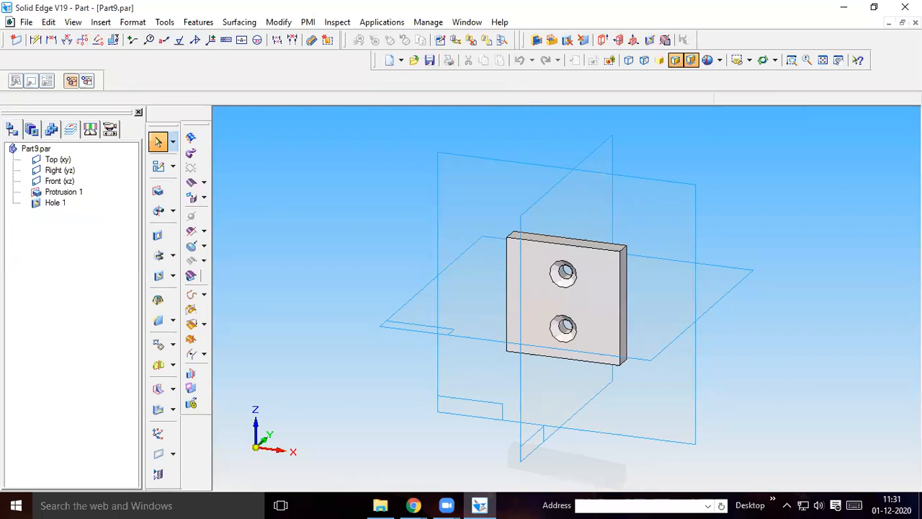
pyautogui.click(915, 22)
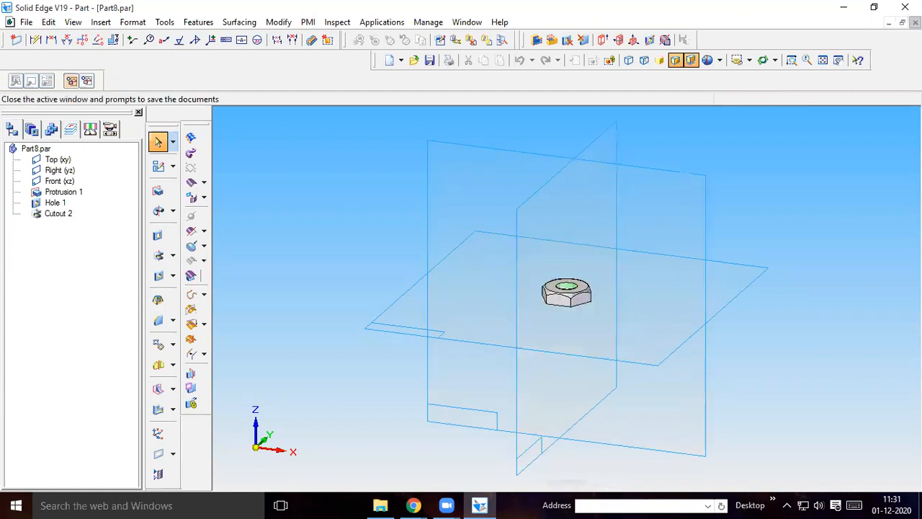
pyautogui.click(915, 23)
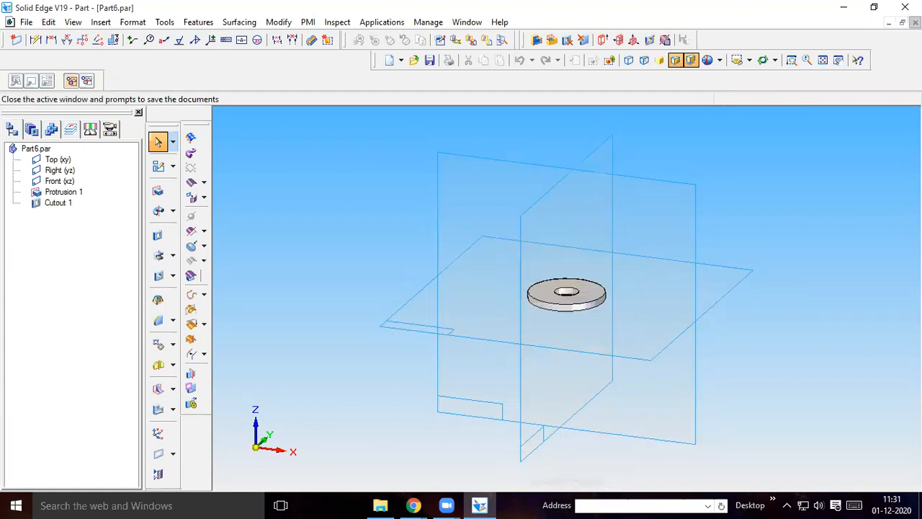
pyautogui.click(915, 22)
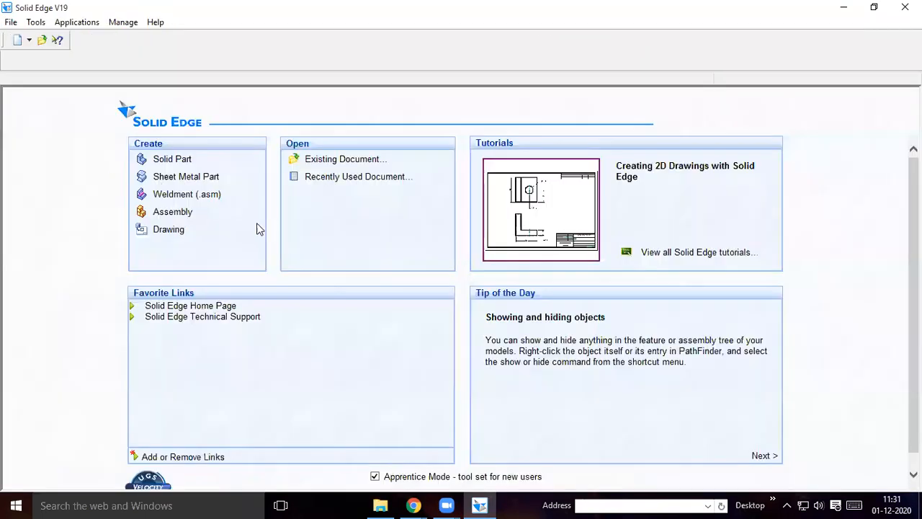
# Create a new assembly and browse its parts library to the machine vise folder under Desktop
pyautogui.click(178, 212)
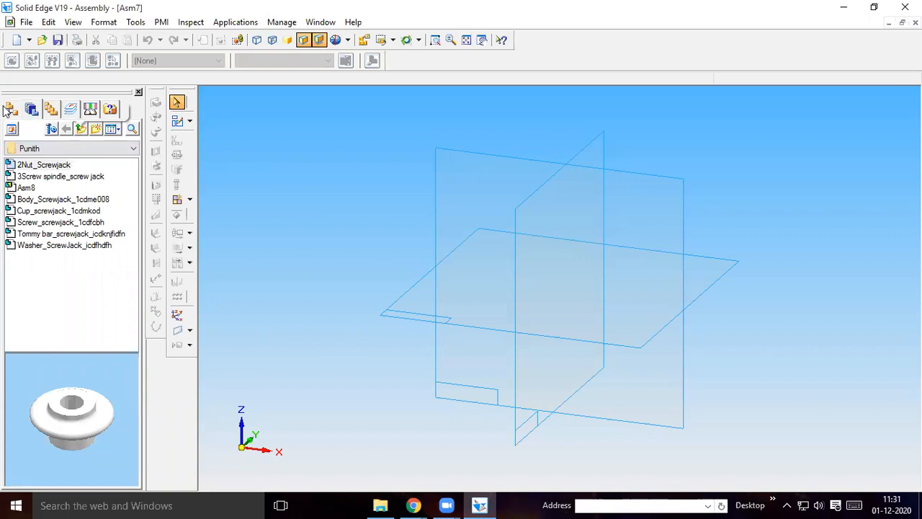
pyautogui.click(30, 110)
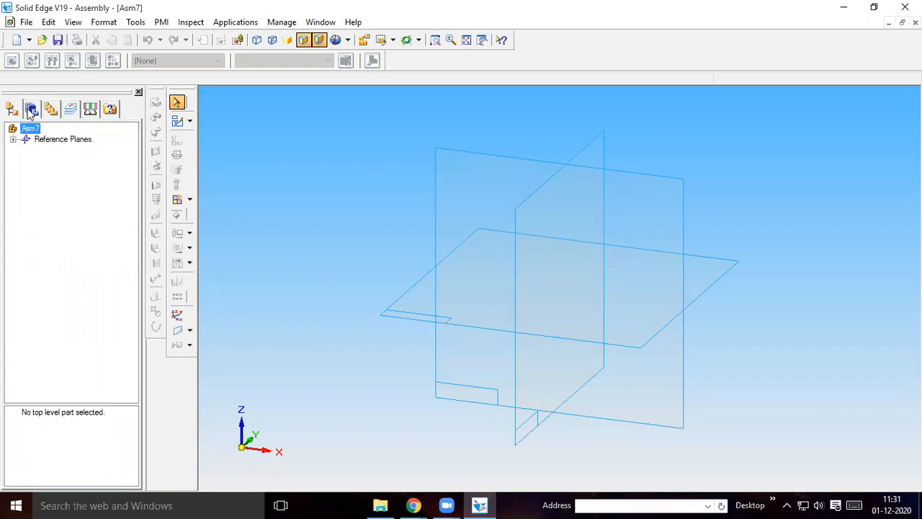
pyautogui.click(30, 110)
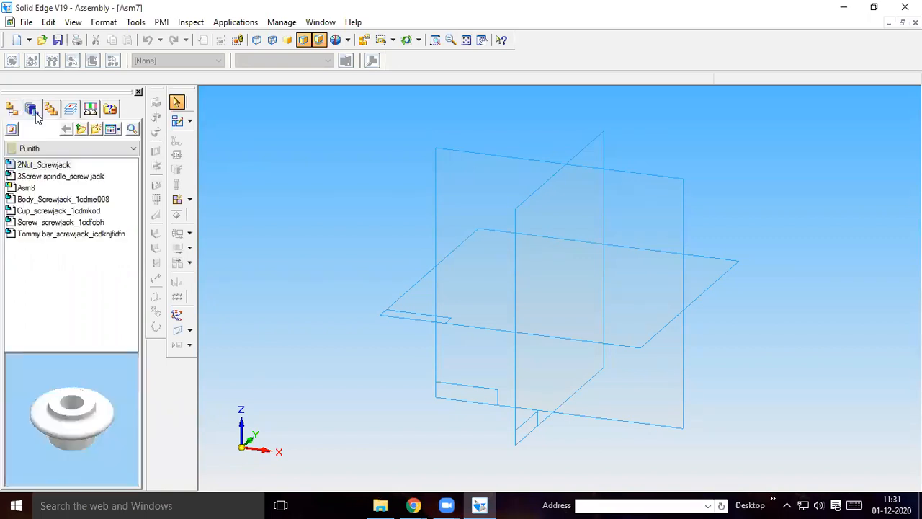
pyautogui.click(81, 131)
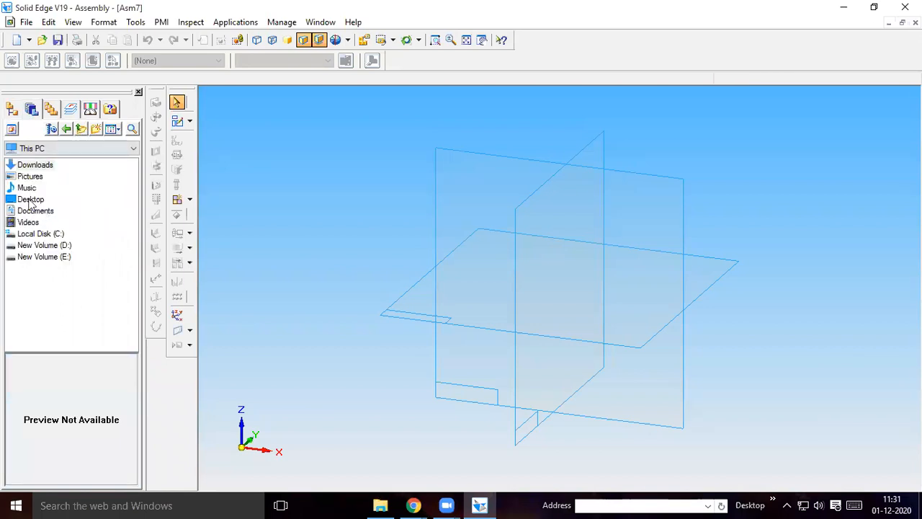
pyautogui.doubleClick(29, 200)
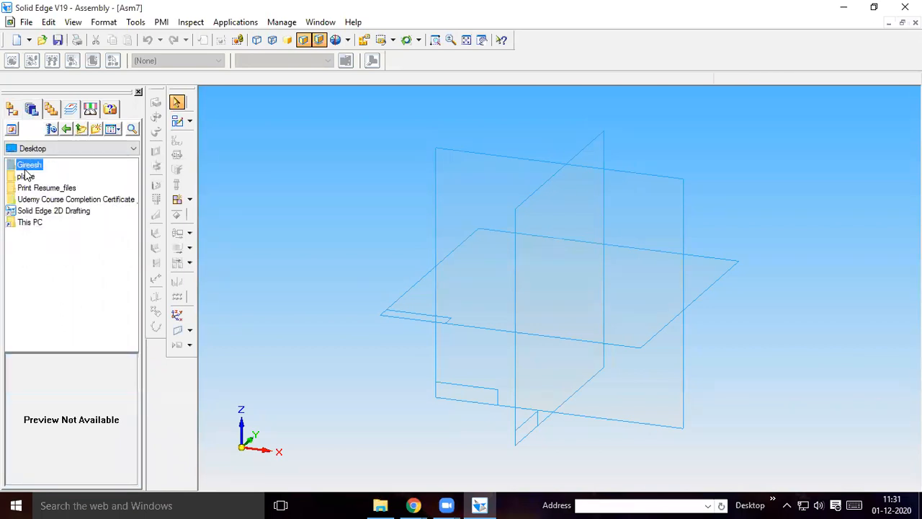
pyautogui.doubleClick(31, 170)
pyautogui.doubleClick(31, 176)
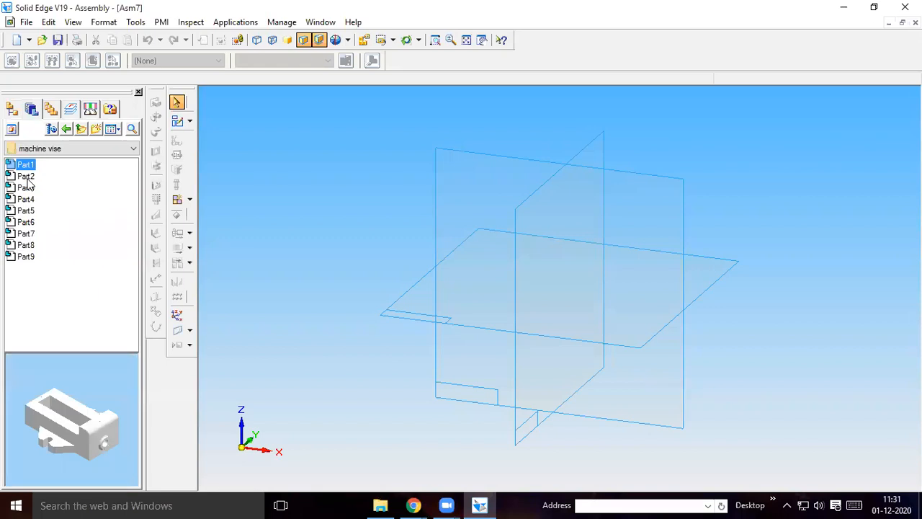
# Place Part1, the vise body, in the assembly as the first component
pyautogui.click(26, 165)
pyautogui.click(20, 166)
pyautogui.moveTo(24, 167); pyautogui.dragTo(494, 286)
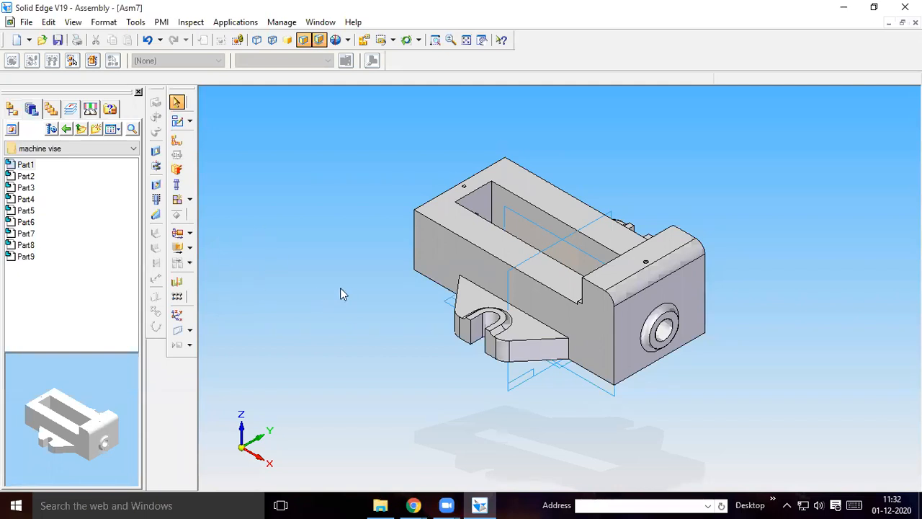
# Preview Part4 and Part3, place Part2 above the rear end of the vise body and fit the assembly in view
pyautogui.click(26, 199)
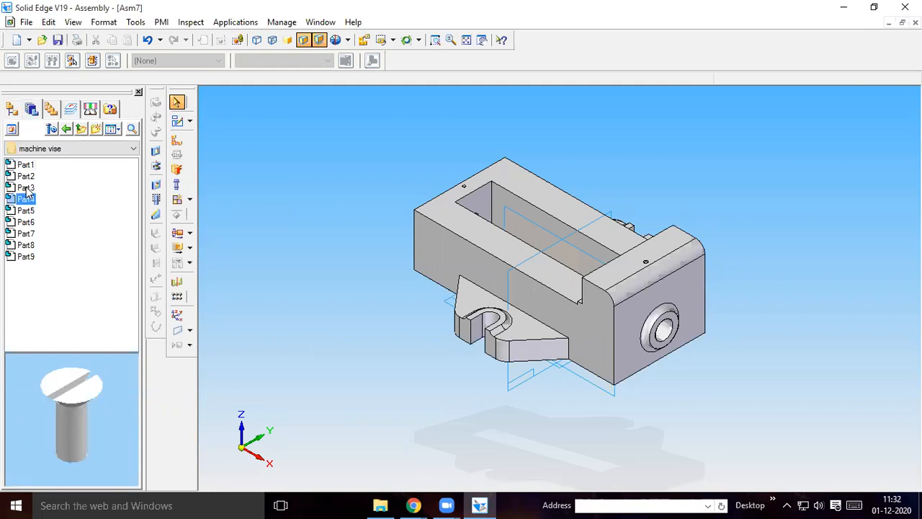
pyautogui.click(26, 188)
pyautogui.click(27, 177)
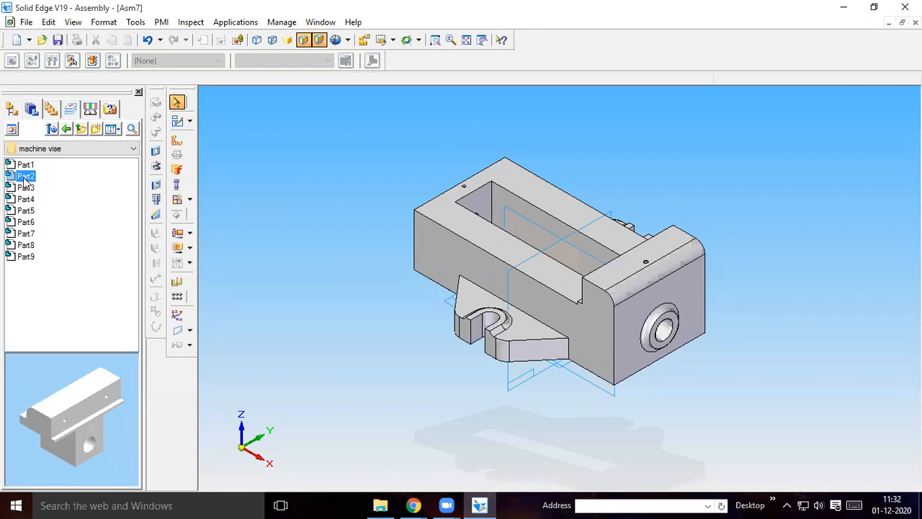
pyautogui.moveTo(23, 182); pyautogui.dragTo(459, 116)
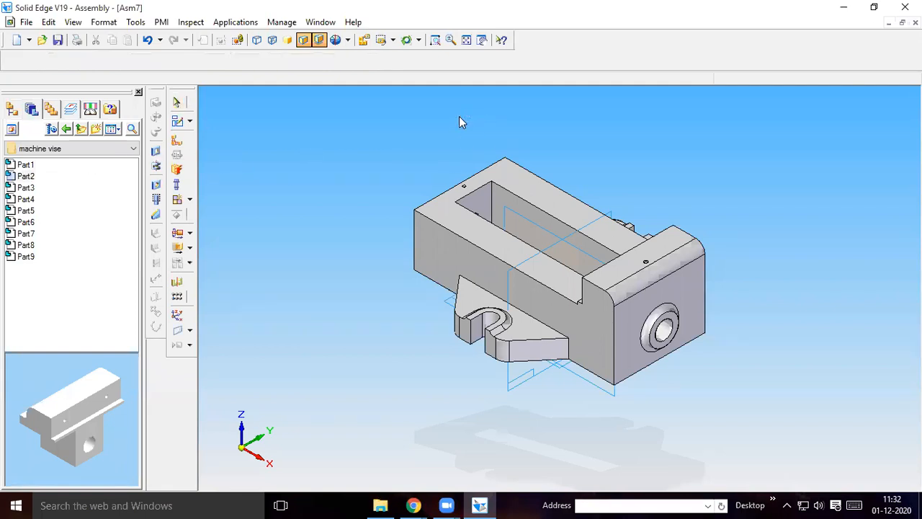
pyautogui.click(466, 40)
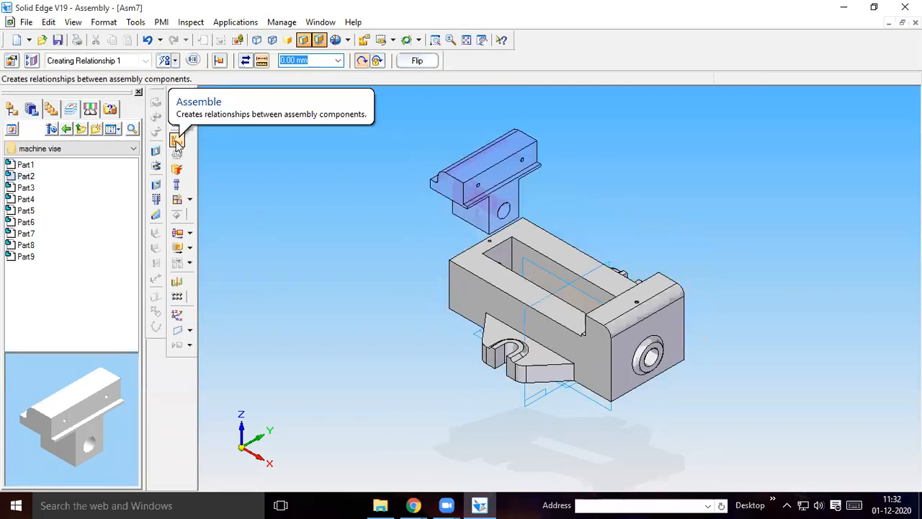
# Axially align the round hole in Part2 with the screw hole at the fixed-jaw end of the vise body
pyautogui.click(176, 142)
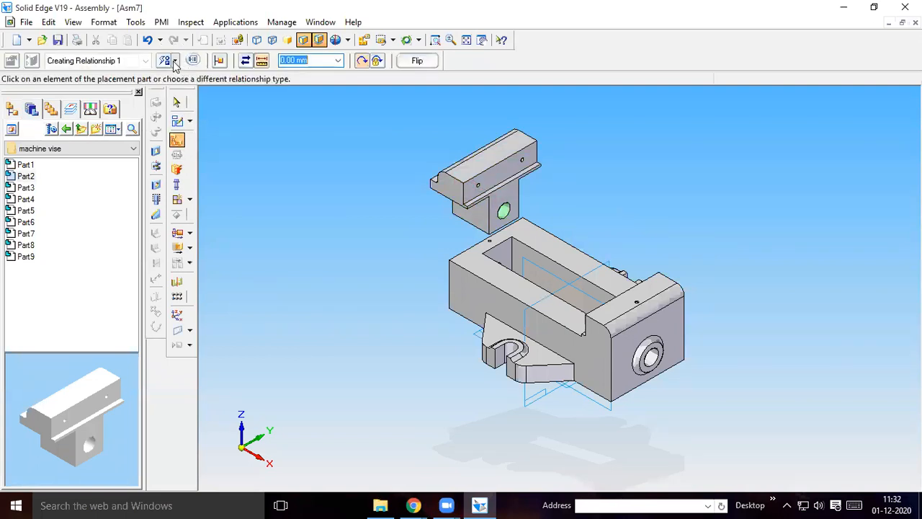
pyautogui.click(175, 60)
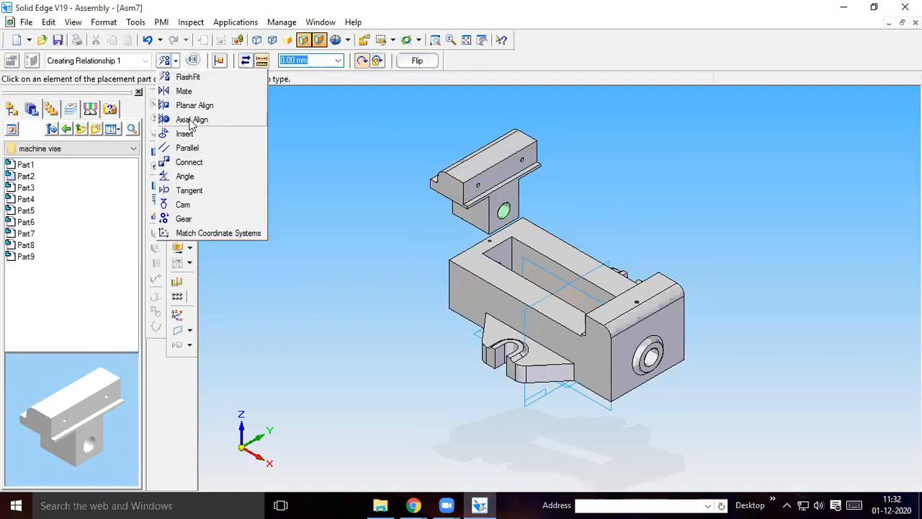
pyautogui.click(192, 121)
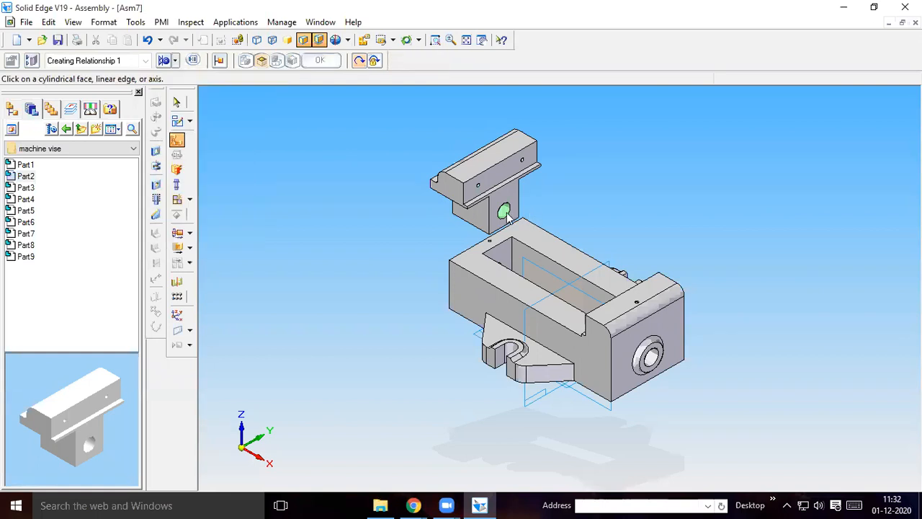
pyautogui.click(493, 203)
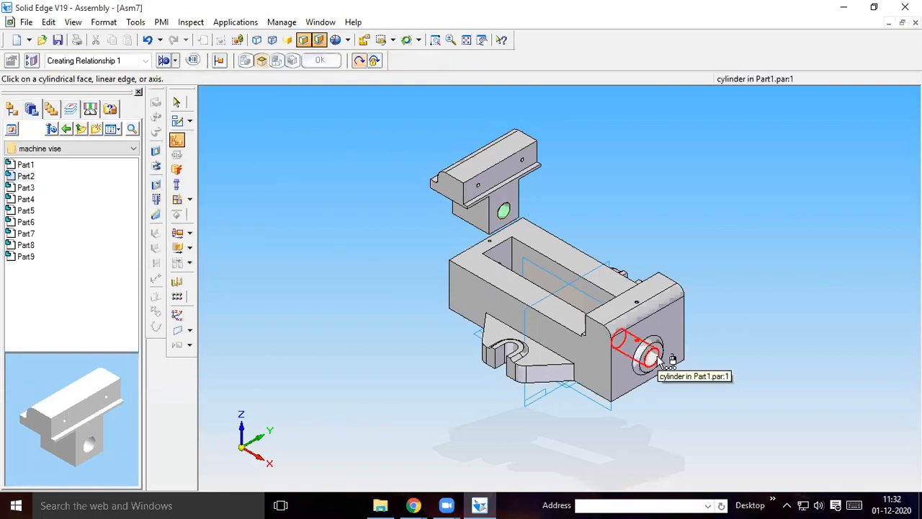
pyautogui.click(26, 210)
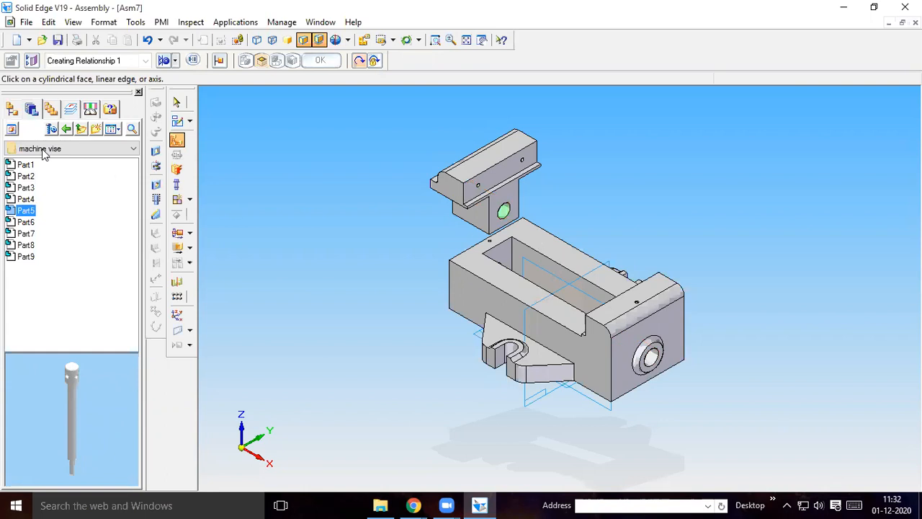
pyautogui.click(175, 61)
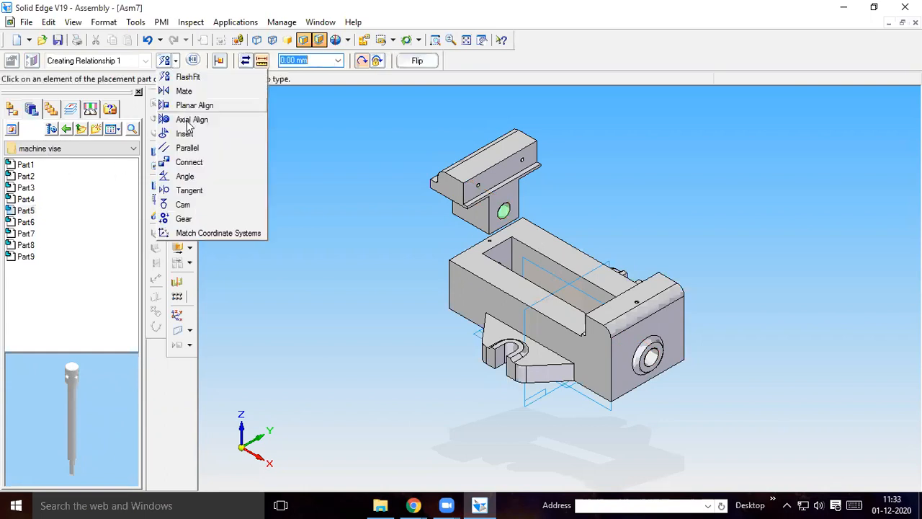
pyautogui.click(505, 212)
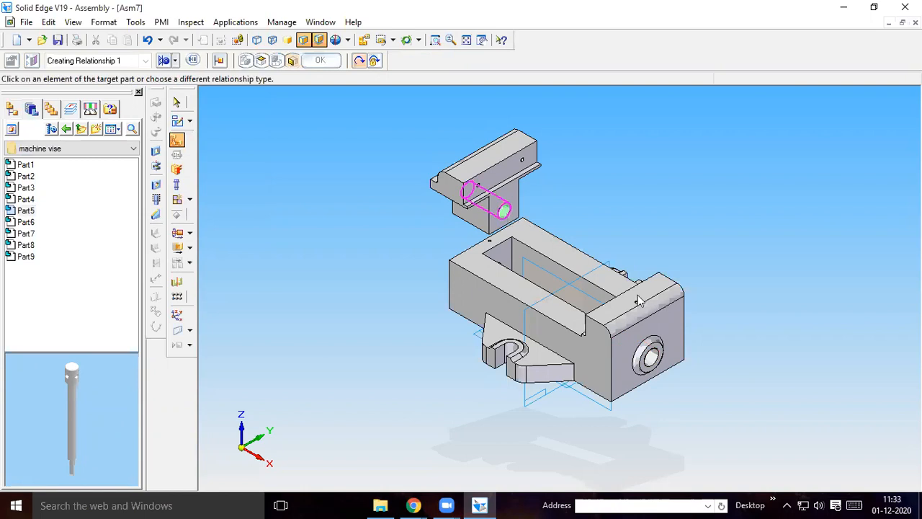
pyautogui.click(651, 359)
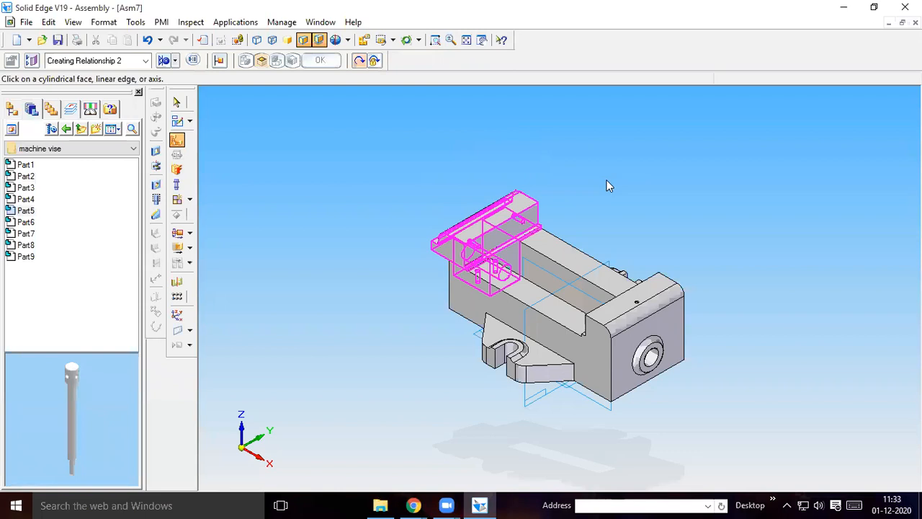
# Try to mate the vise body's fixed jaw face to Part2's jaw face with a 40 mm offset
pyautogui.moveTo(645, 125); pyautogui.dragTo(650, 171, button='middle')
pyautogui.moveTo(707, 160); pyautogui.dragTo(763, 173, button='middle')
pyautogui.moveTo(763, 184); pyautogui.dragTo(636, 191, button='middle')
pyautogui.moveTo(581, 223); pyautogui.dragTo(577, 232, button='middle')
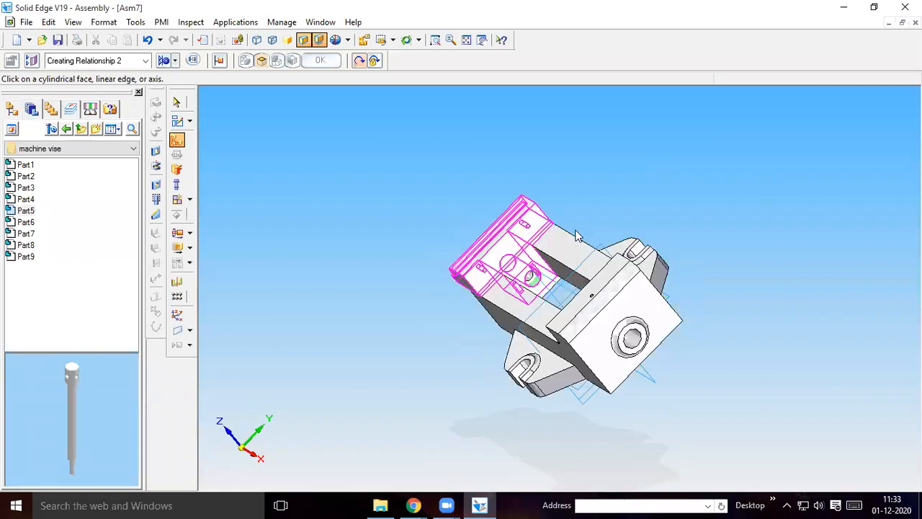
pyautogui.moveTo(692, 170); pyautogui.dragTo(692, 165, button='middle')
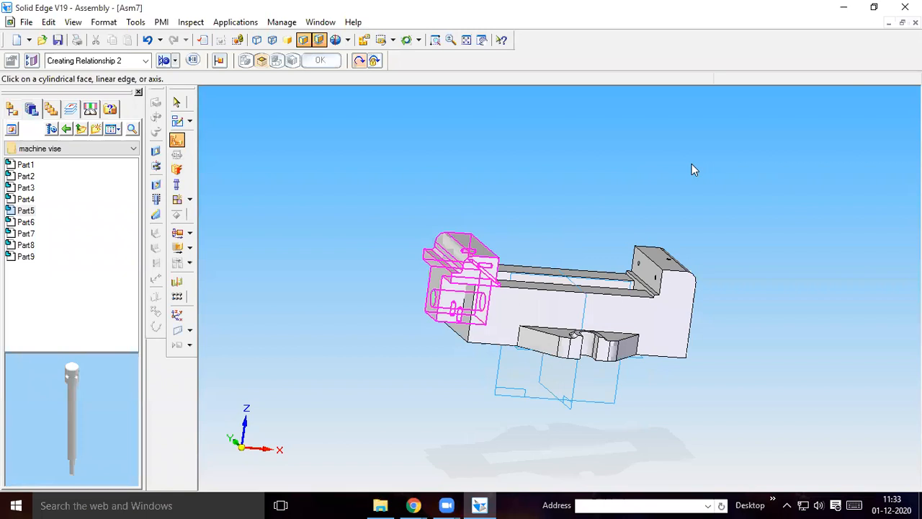
pyautogui.click(176, 141)
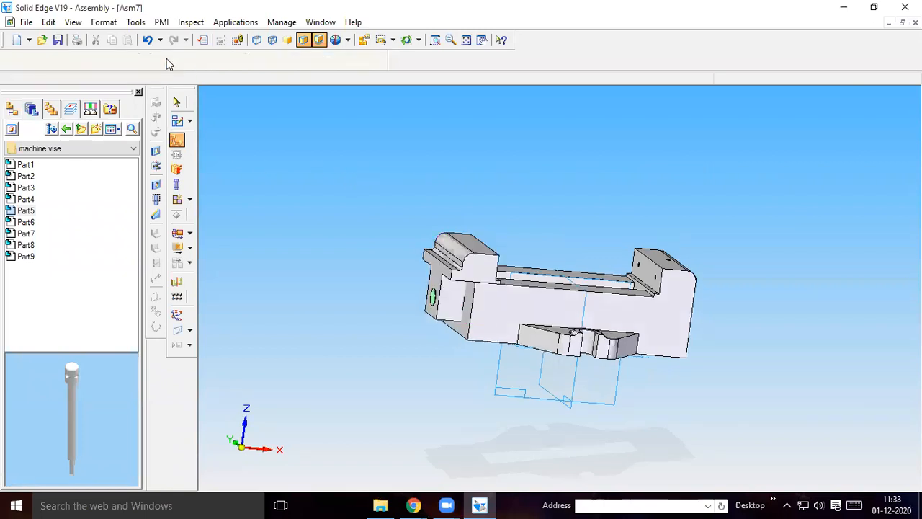
pyautogui.click(174, 62)
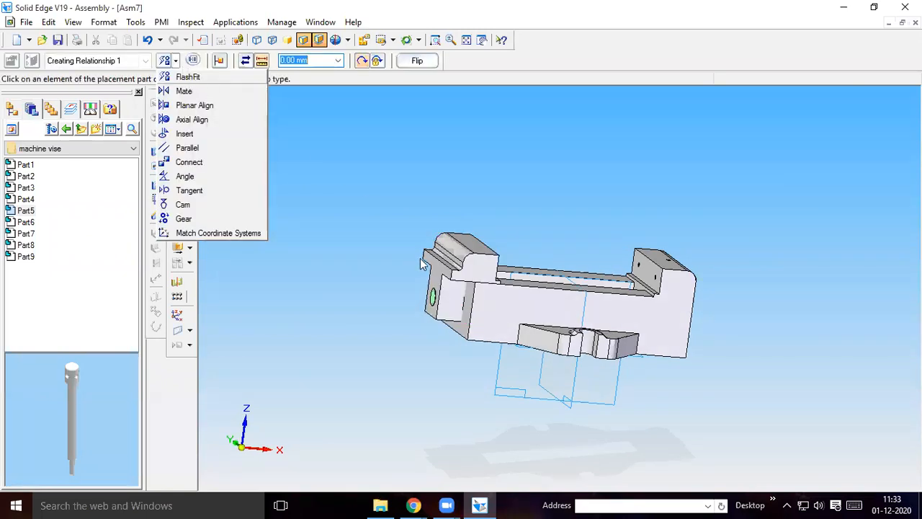
pyautogui.click(497, 307)
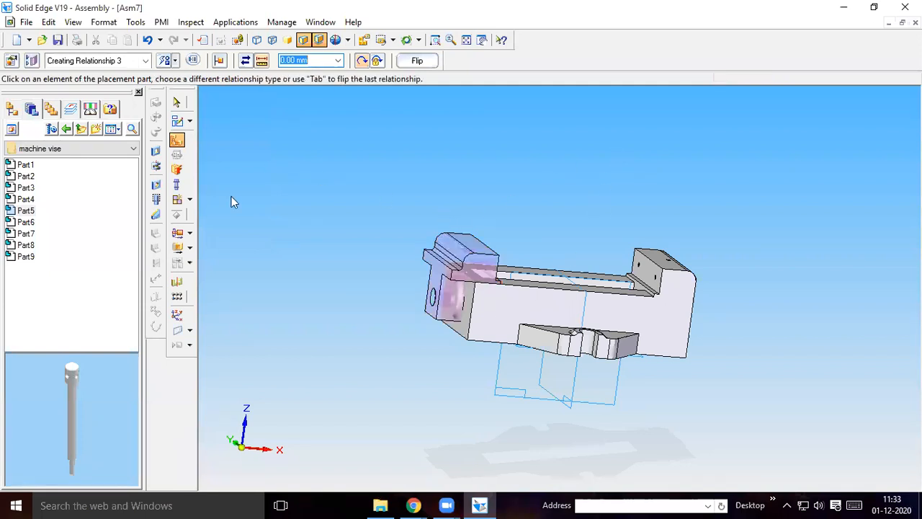
pyautogui.click(180, 103)
pyautogui.click(175, 62)
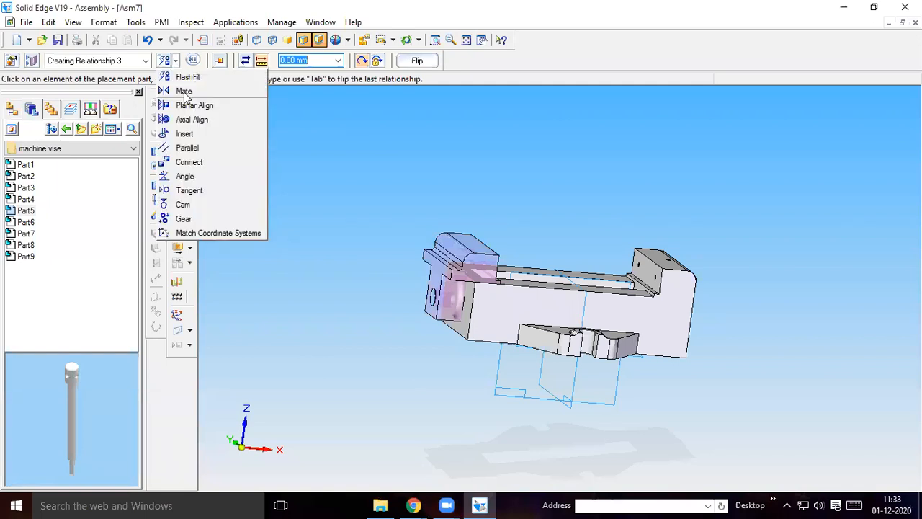
pyautogui.click(647, 270)
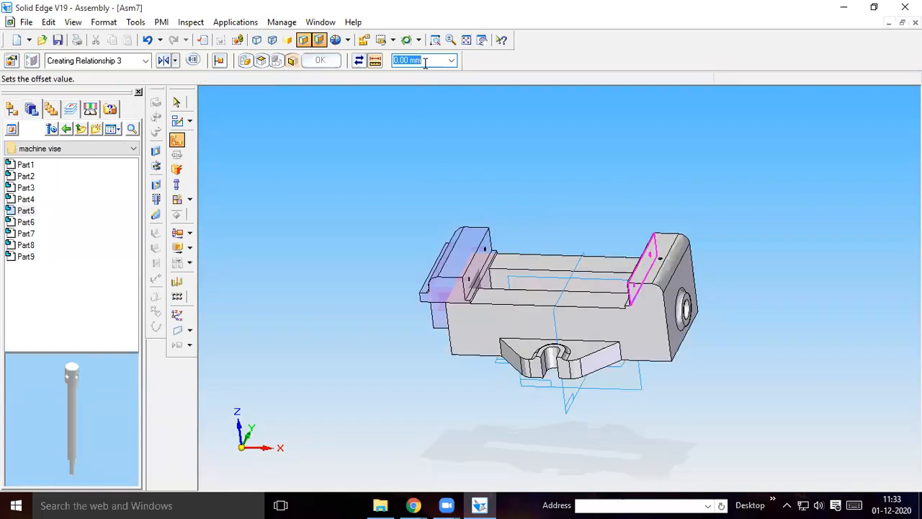
pyautogui.write('40')
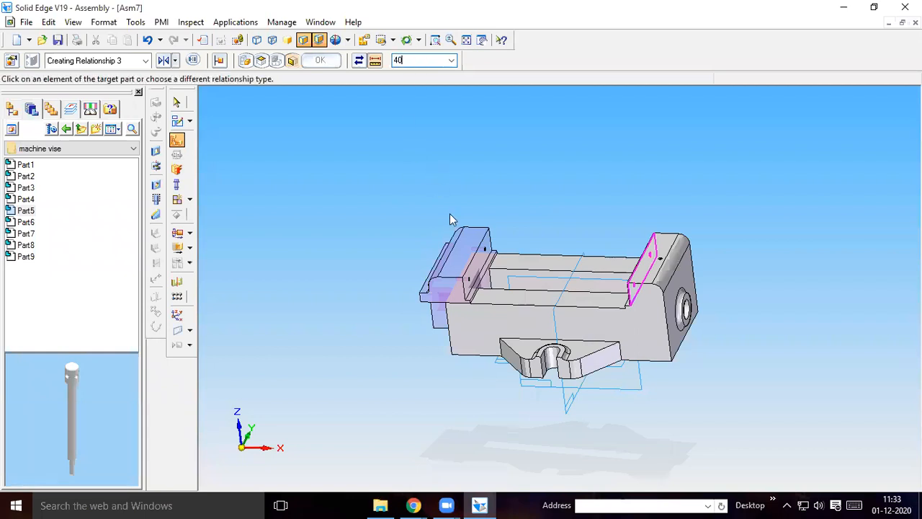
pyautogui.click(479, 266)
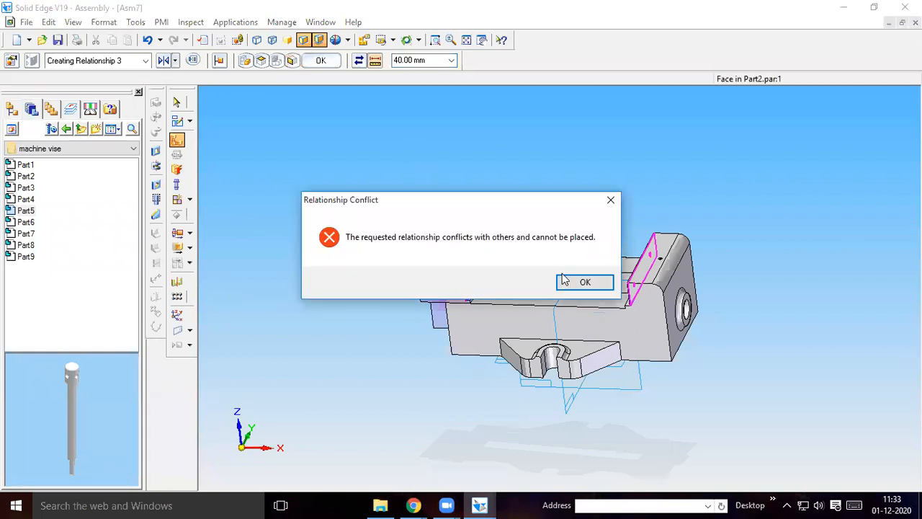
pyautogui.click(581, 282)
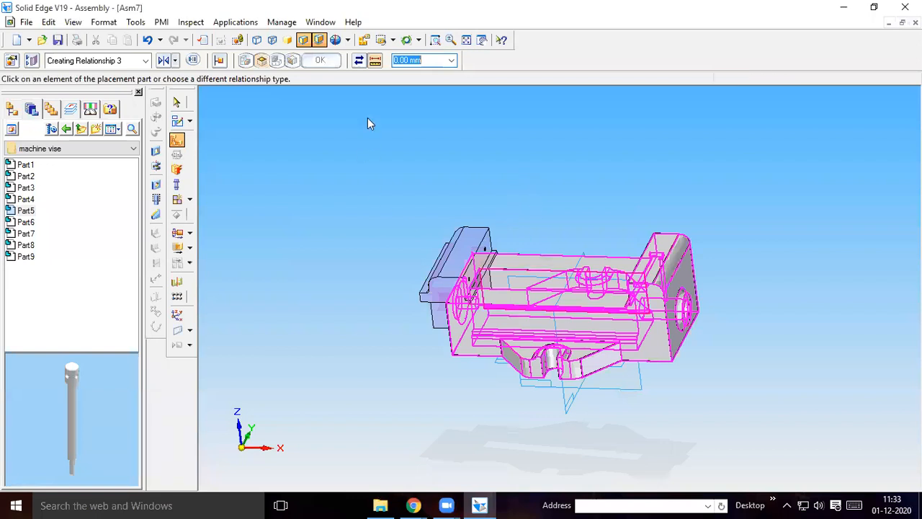
pyautogui.press('Escape')
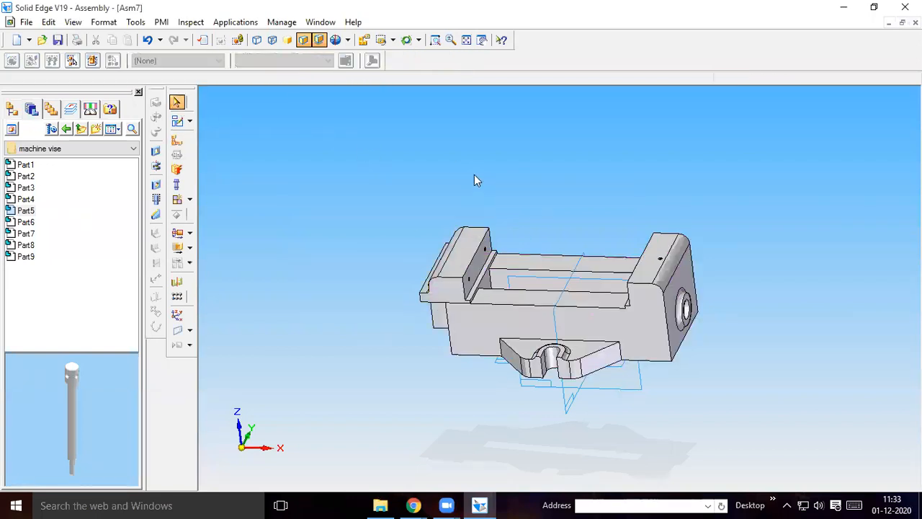
# Mate Part2's jaw face to the vise body's fixed jaw face with zero offset
pyautogui.click(177, 140)
pyautogui.click(176, 62)
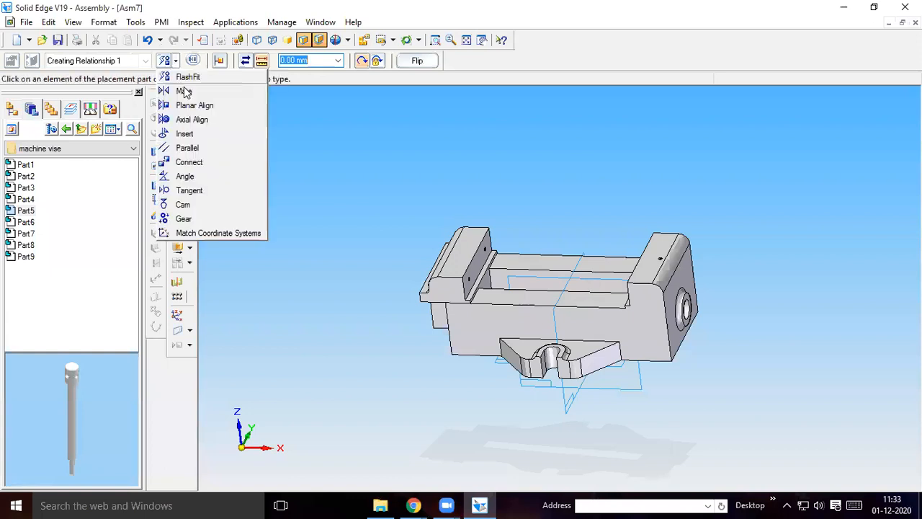
pyautogui.click(185, 91)
pyautogui.click(484, 258)
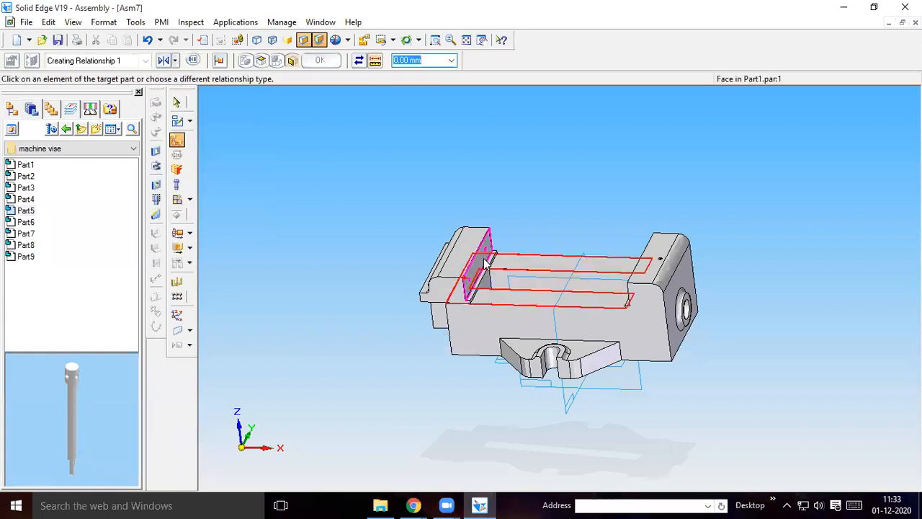
pyautogui.moveTo(564, 209); pyautogui.dragTo(598, 205, button='middle')
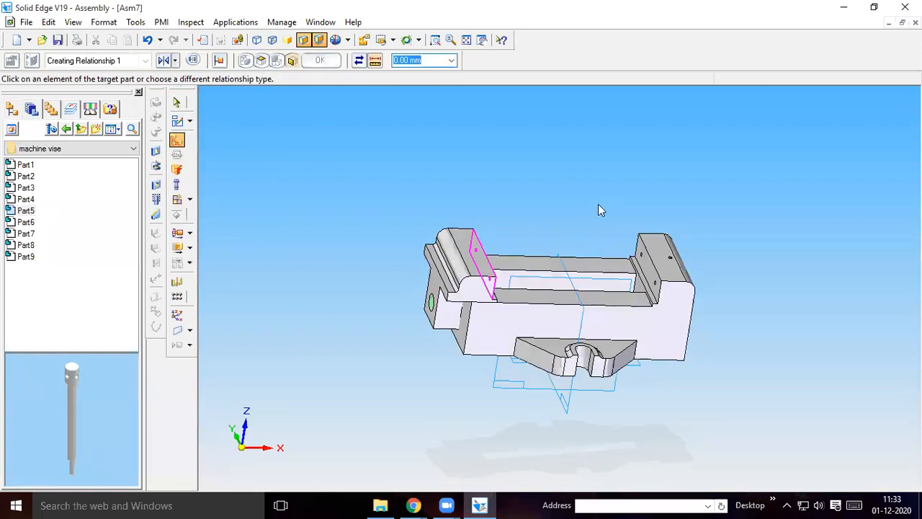
pyautogui.click(639, 263)
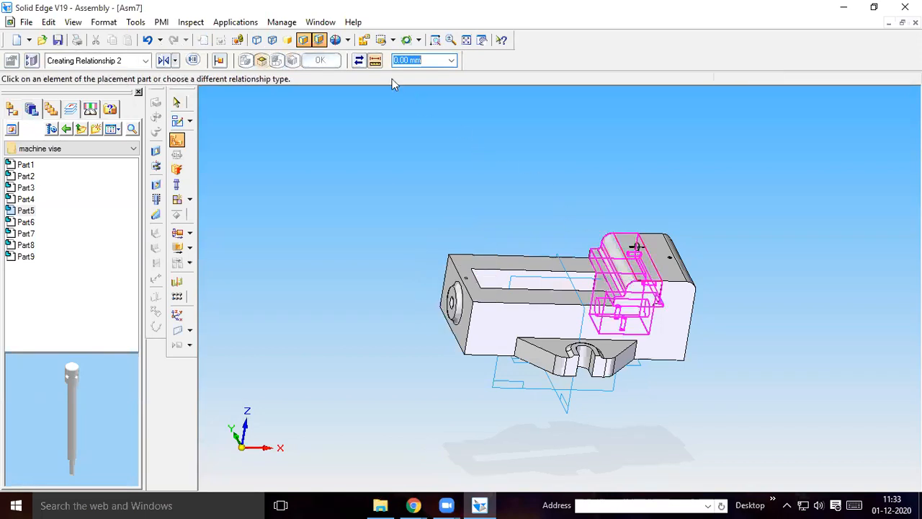
# Try a 40 mm offset and a floating offset type for the next mate, and undo the jaw face mate
pyautogui.write('40')
pyautogui.press('Return')
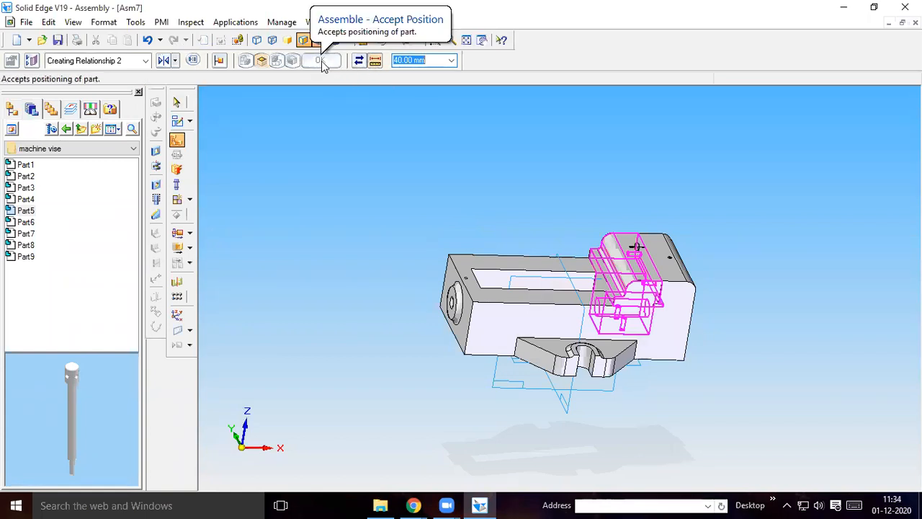
pyautogui.click(359, 61)
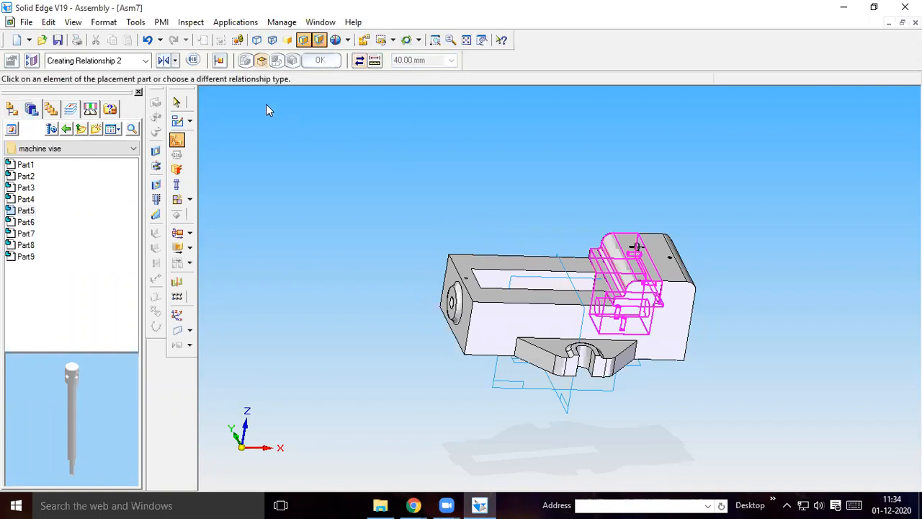
pyautogui.click(148, 40)
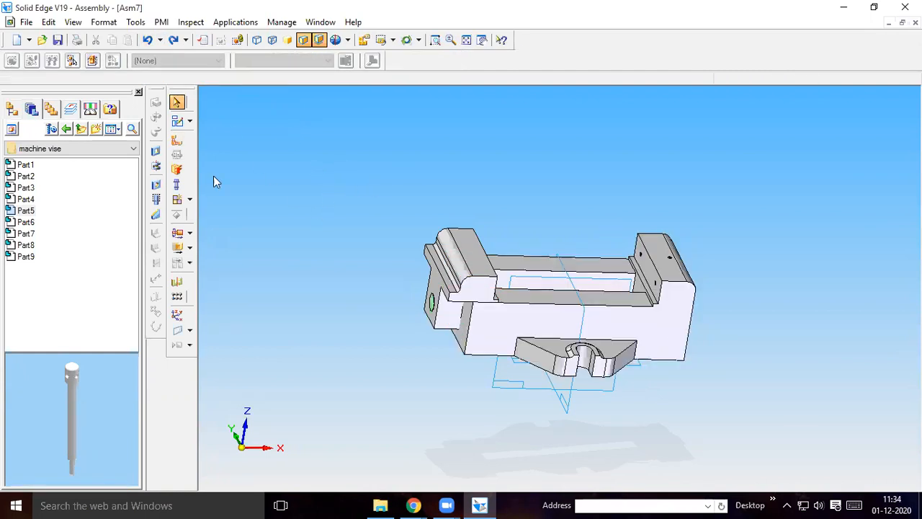
# Try a Mate relationship with a 40 mm offset, choosing the fixed jaw face first and Part2's jaw face second
pyautogui.click(180, 140)
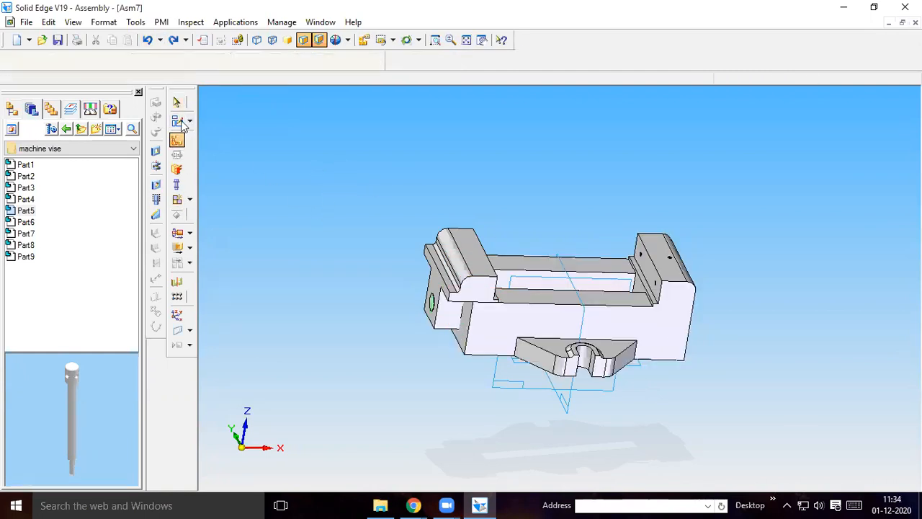
pyautogui.click(175, 61)
pyautogui.click(190, 94)
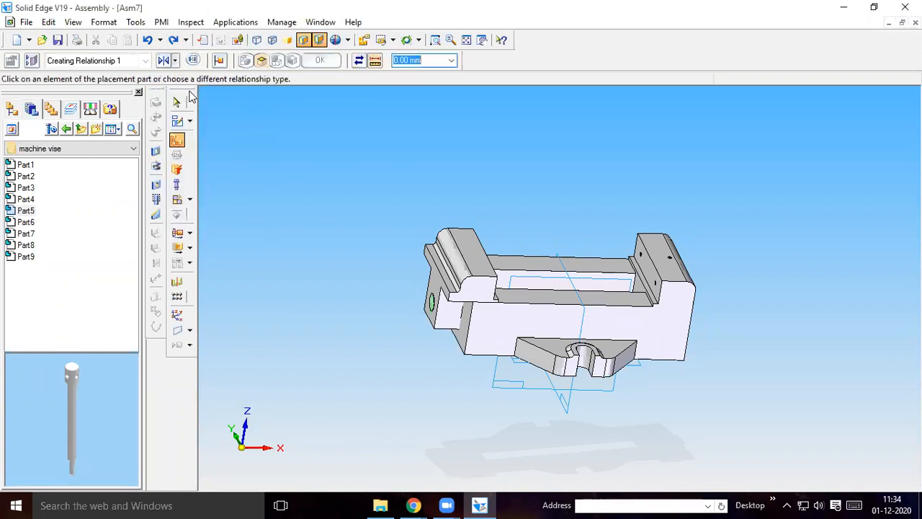
pyautogui.click(641, 263)
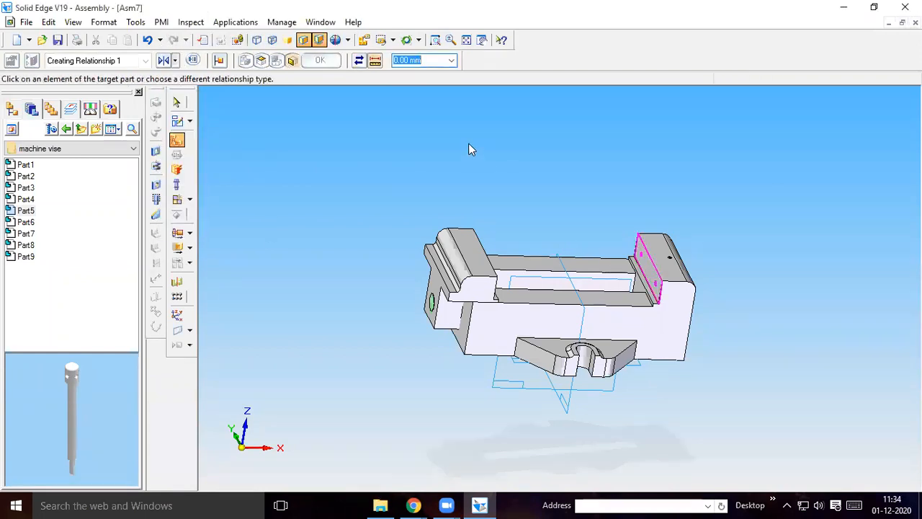
pyautogui.write('4')
pyautogui.moveTo(504, 145); pyautogui.dragTo(450, 162, button='middle')
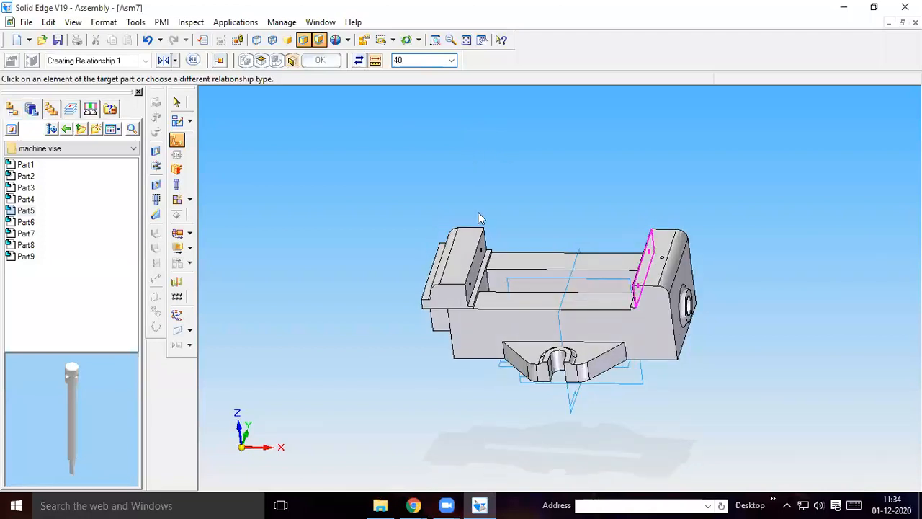
pyautogui.click(476, 259)
pyautogui.click(583, 280)
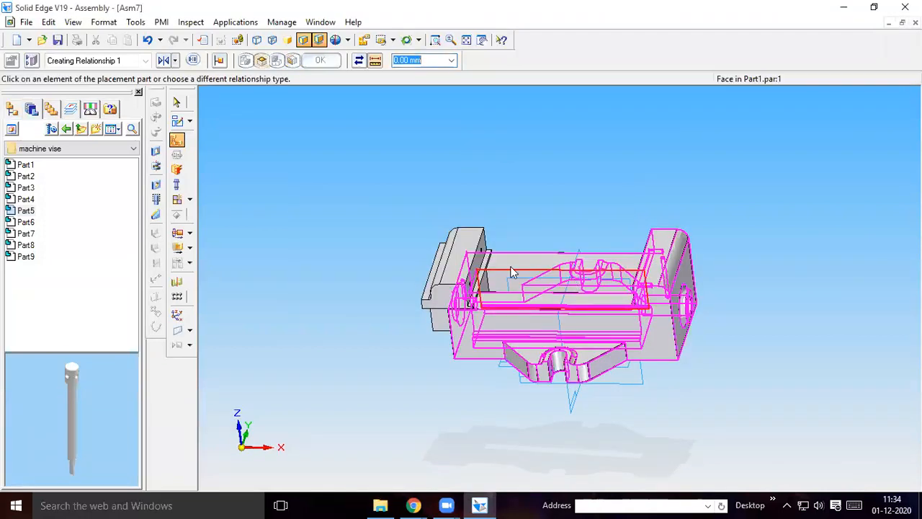
# Mate Part2's jaw face to the fixed jaw face with a 40 mm offset, and undo that mate
pyautogui.click(177, 139)
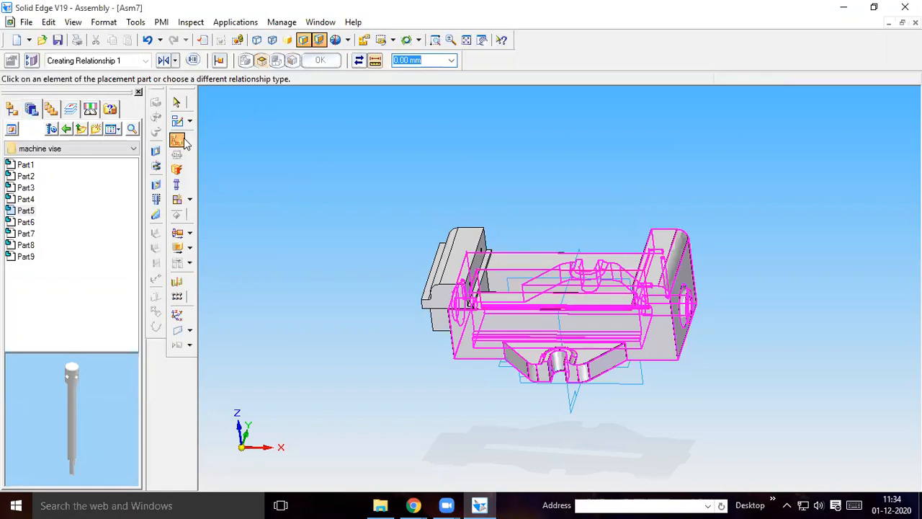
pyautogui.click(176, 61)
pyautogui.click(185, 92)
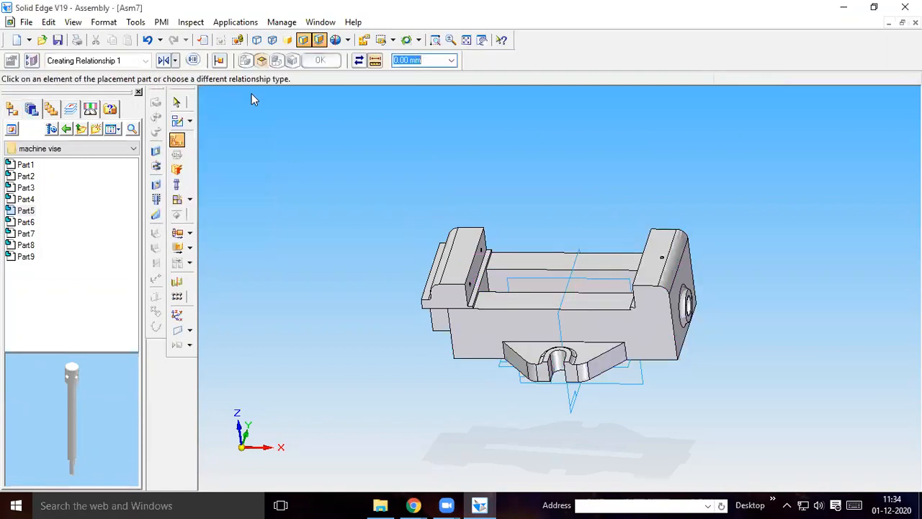
pyautogui.click(422, 62)
pyautogui.write('40')
pyautogui.click(481, 266)
pyautogui.moveTo(499, 190); pyautogui.dragTo(605, 212, button='middle')
pyautogui.click(643, 268)
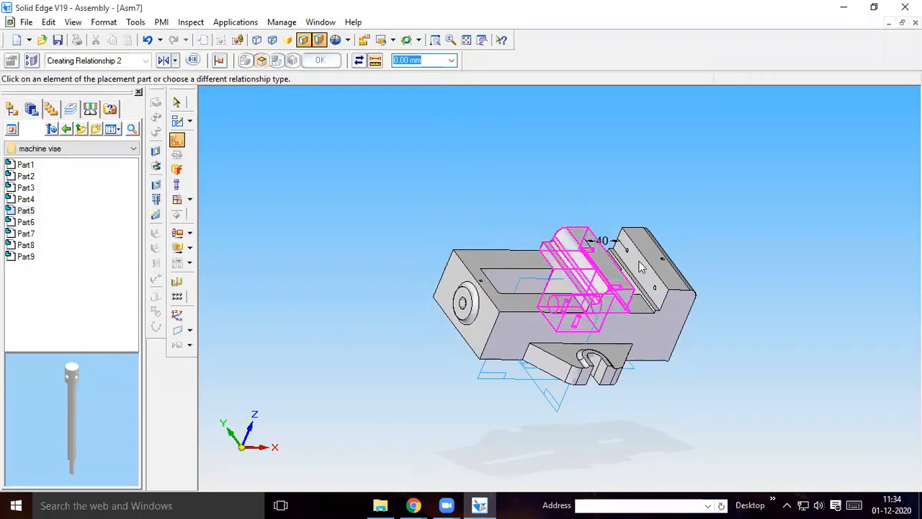
pyautogui.moveTo(558, 165); pyautogui.dragTo(468, 144, button='middle')
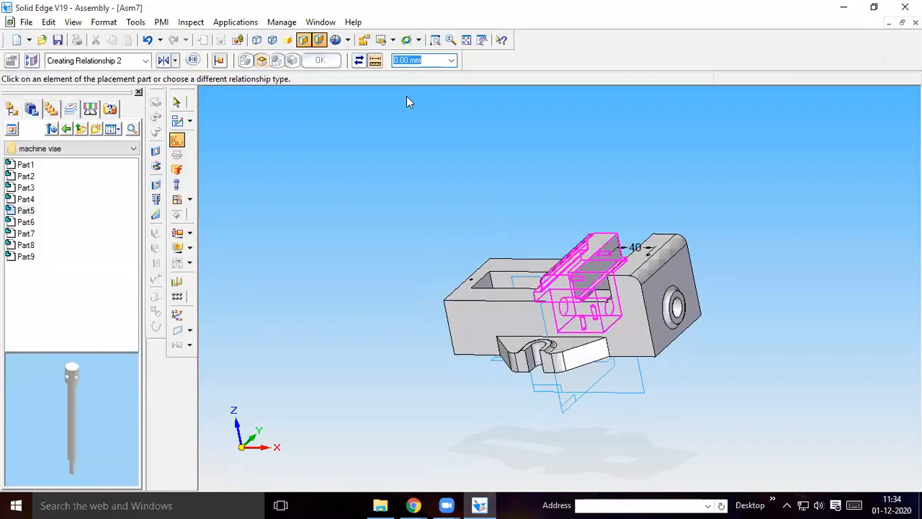
pyautogui.click(148, 41)
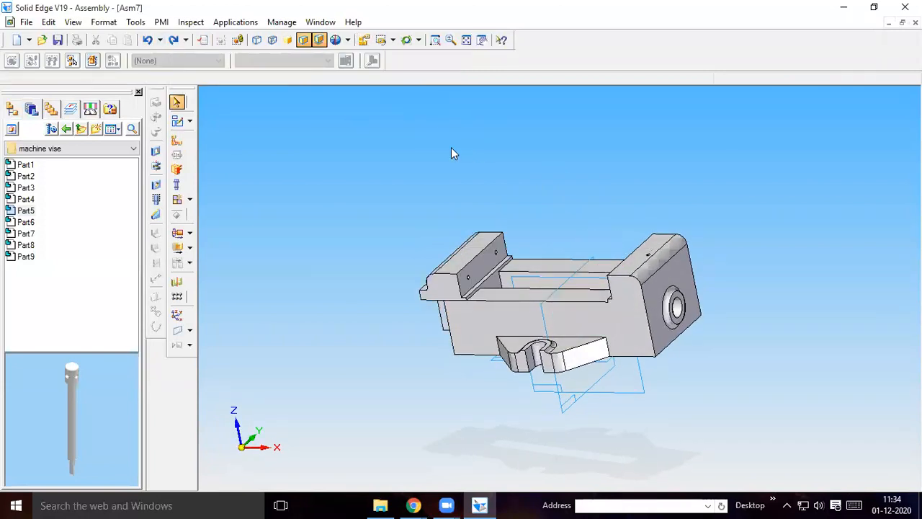
# Start a new Mate relationship with the offset set to 40 mm
pyautogui.click(177, 140)
pyautogui.click(175, 61)
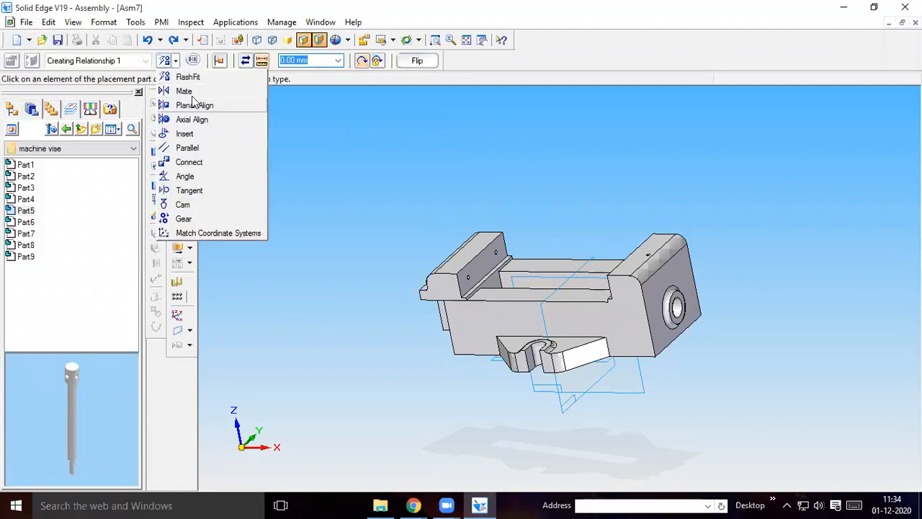
pyautogui.click(185, 90)
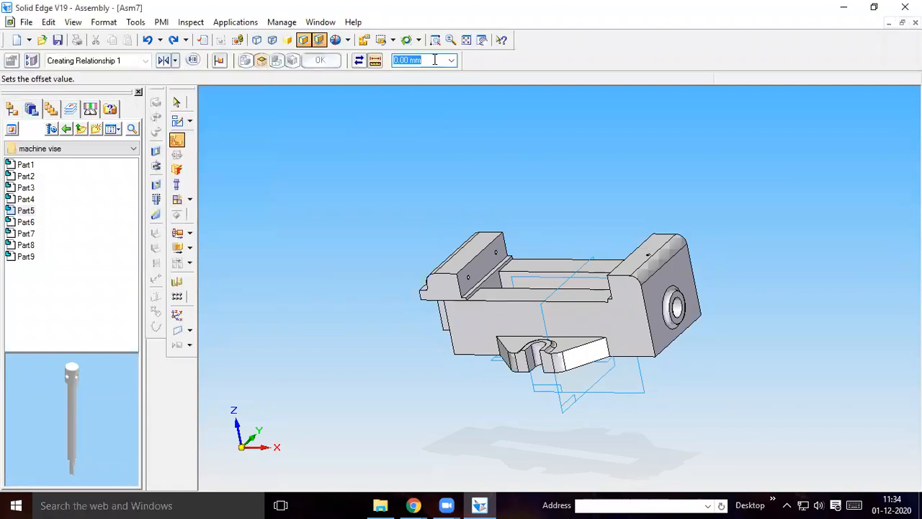
pyautogui.write('40')
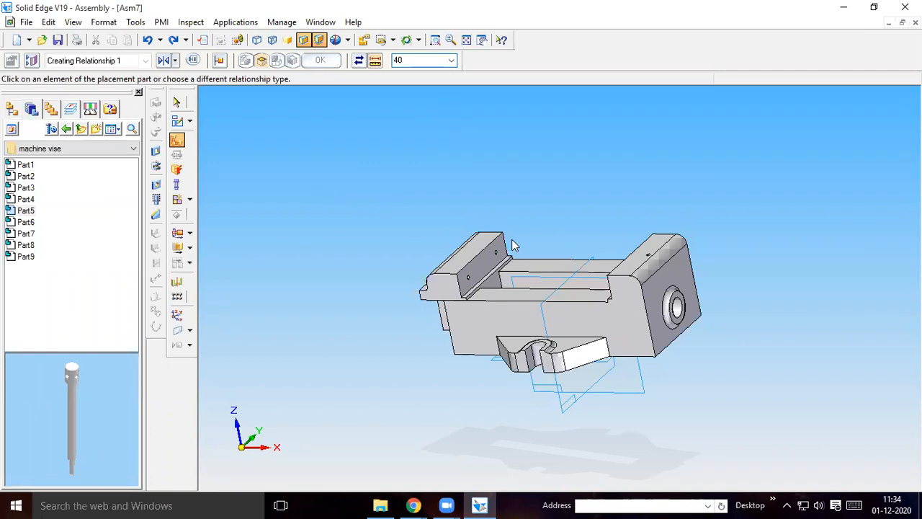
# Try the 40 mm offset Mate between Part2's jaw face and the vise body's fixed jaw, and undo it
pyautogui.click(483, 265)
pyautogui.moveTo(427, 180); pyautogui.dragTo(645, 288, button='middle')
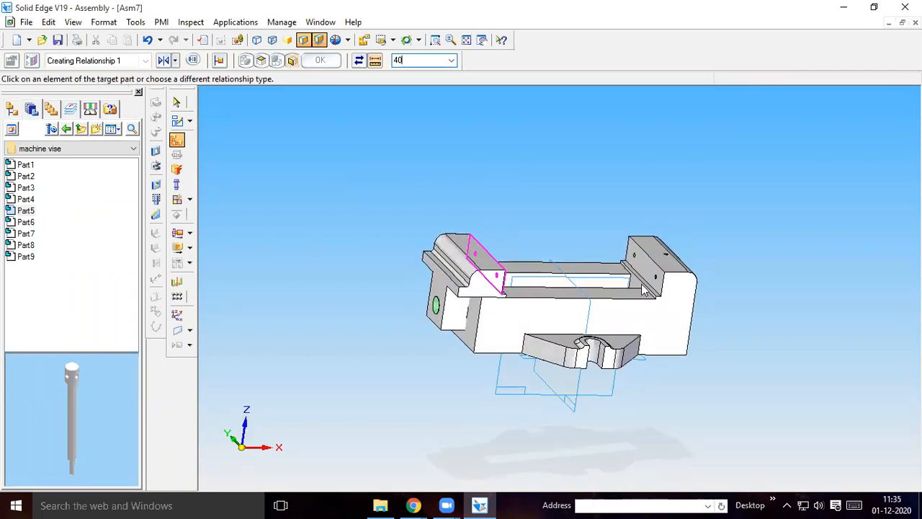
pyautogui.click(641, 285)
pyautogui.moveTo(548, 193); pyautogui.dragTo(487, 166, button='middle')
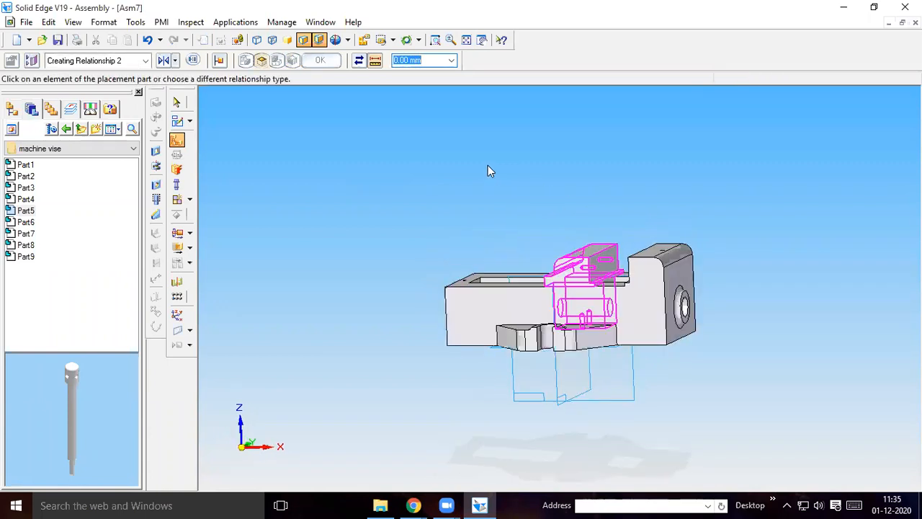
pyautogui.click(176, 102)
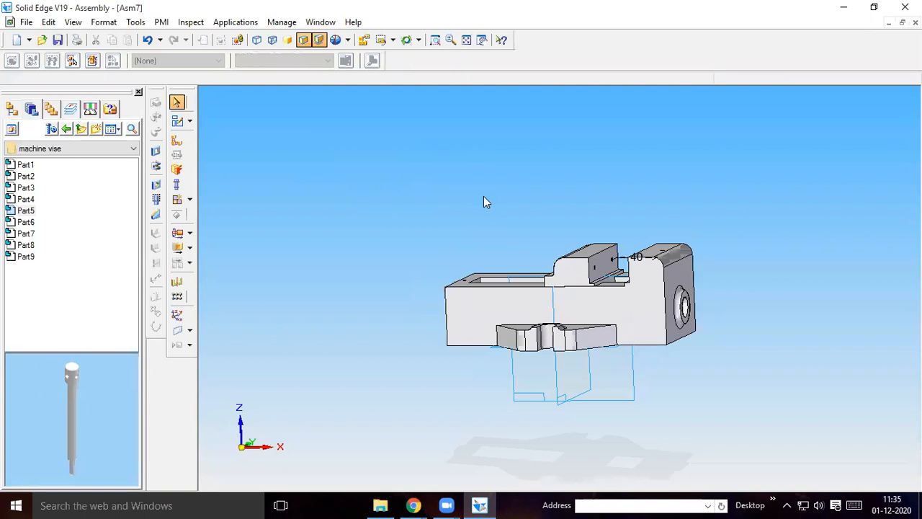
pyautogui.moveTo(468, 180); pyautogui.dragTo(493, 201, button='middle')
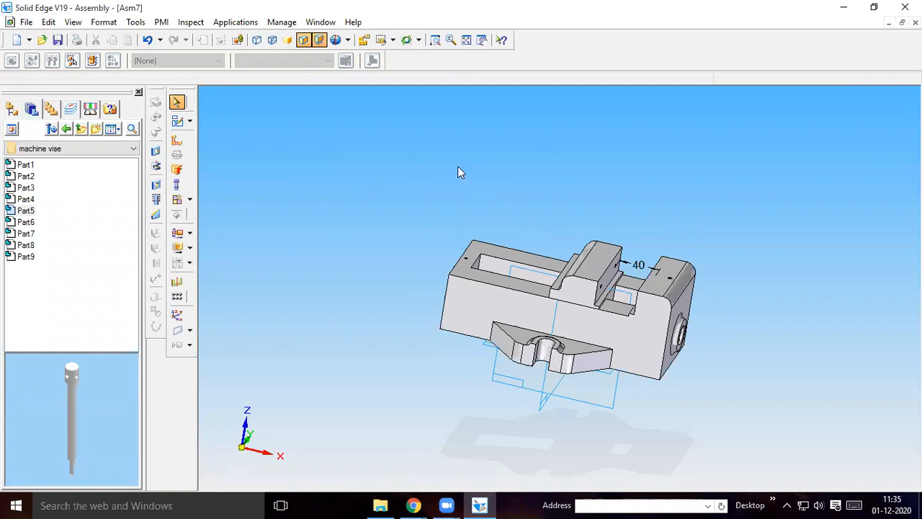
pyautogui.click(147, 40)
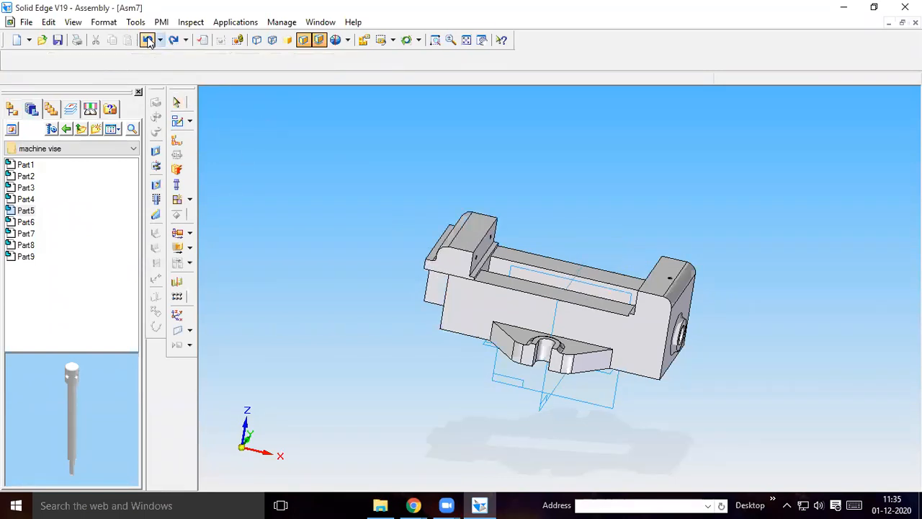
# Mate Part2's jaw face to the vise body's fixed jaw face with a 60 mm offset
pyautogui.click(177, 141)
pyautogui.click(175, 62)
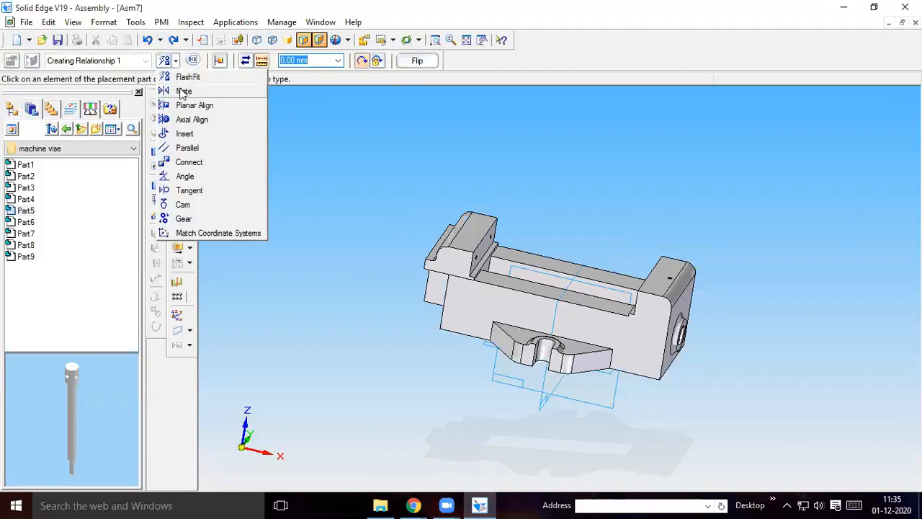
pyautogui.click(183, 91)
pyautogui.write('60')
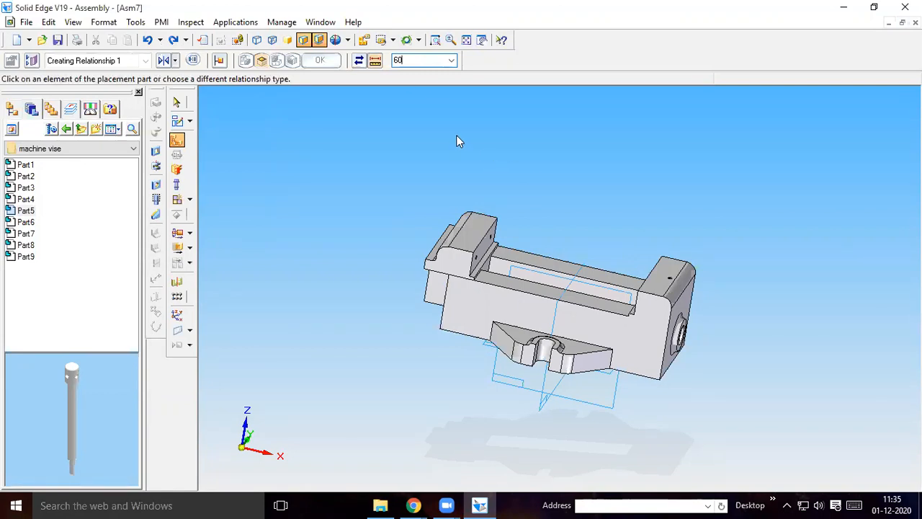
pyautogui.click(487, 244)
pyautogui.moveTo(584, 206); pyautogui.dragTo(631, 278, button='middle')
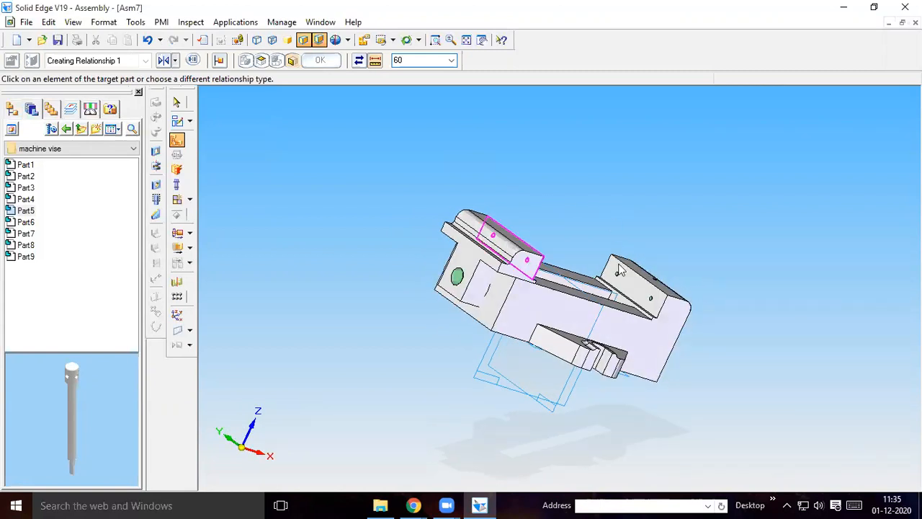
pyautogui.click(631, 278)
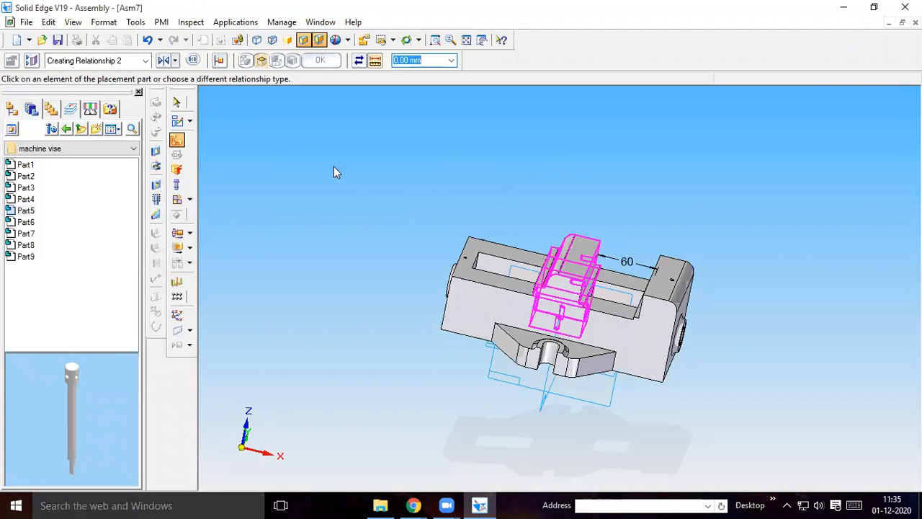
pyautogui.click(177, 102)
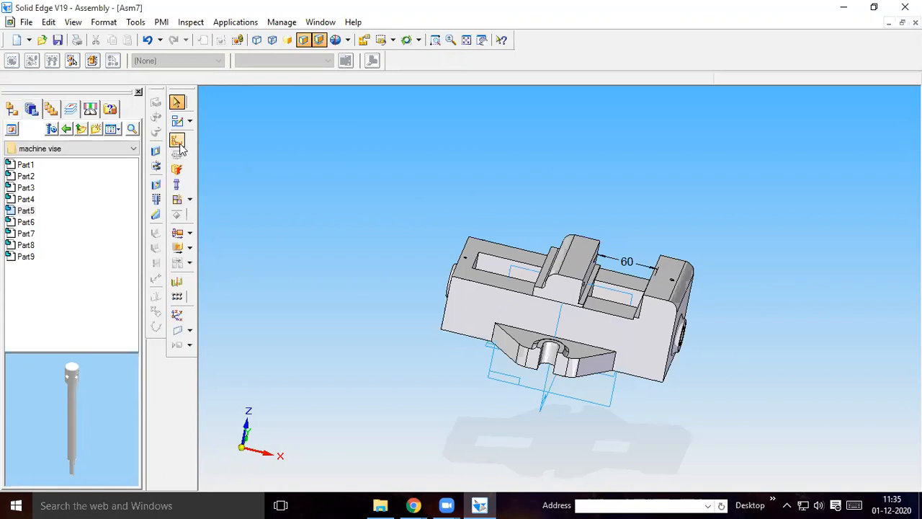
# Inspect the Part3 jaw plate in the preview and place it in the assembly above the vise
pyautogui.click(27, 188)
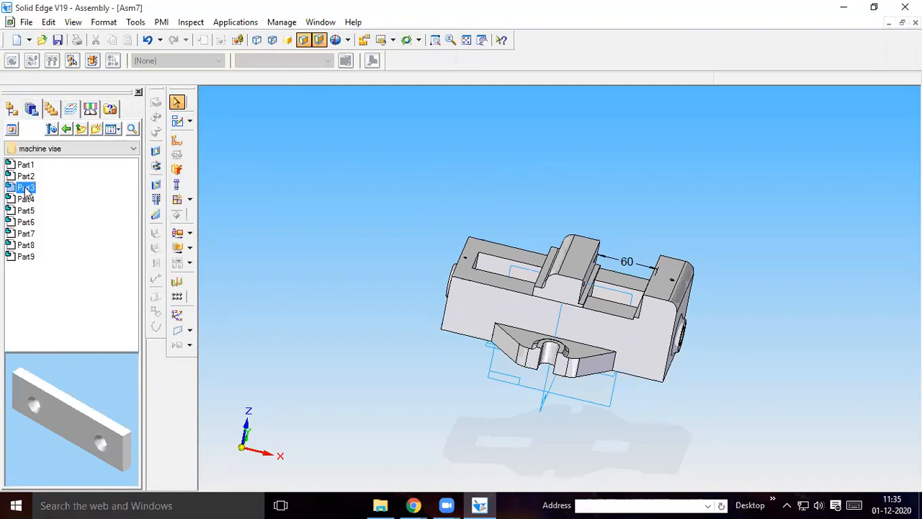
pyautogui.moveTo(95, 353); pyautogui.dragTo(40, 351, button='middle')
pyautogui.moveTo(92, 338); pyautogui.dragTo(84, 357, button='middle')
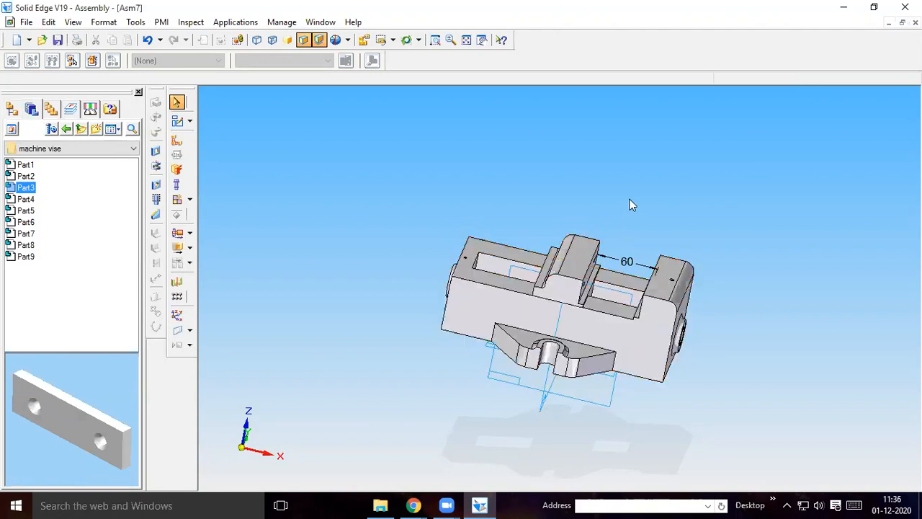
pyautogui.moveTo(616, 186); pyautogui.dragTo(606, 181, button='middle')
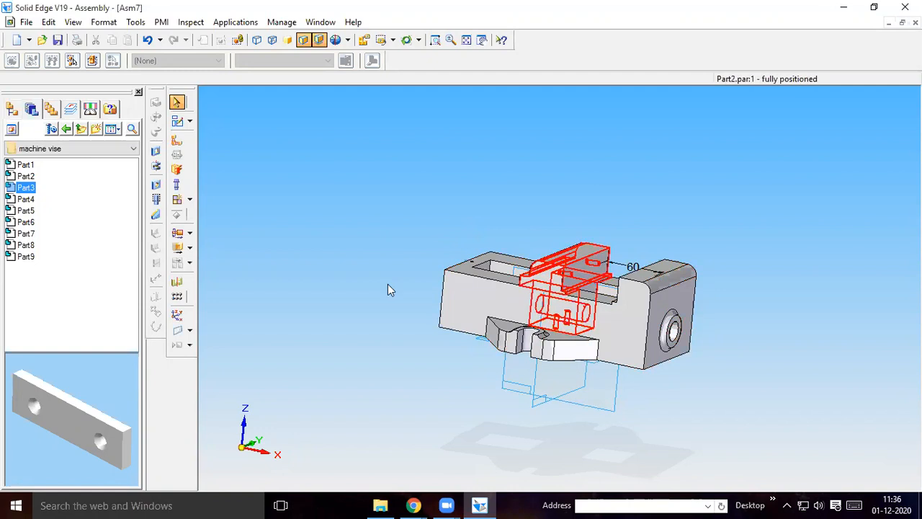
pyautogui.moveTo(100, 393); pyautogui.dragTo(40, 369)
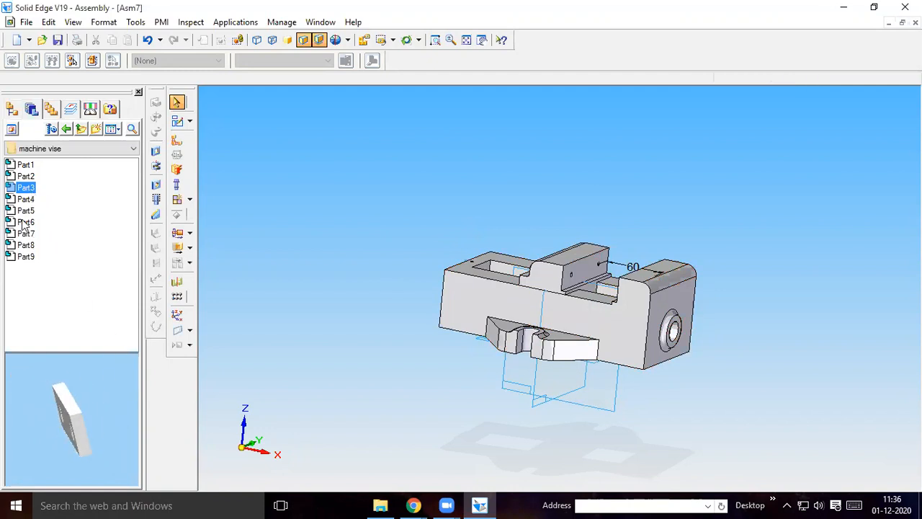
pyautogui.moveTo(30, 189); pyautogui.dragTo(664, 174)
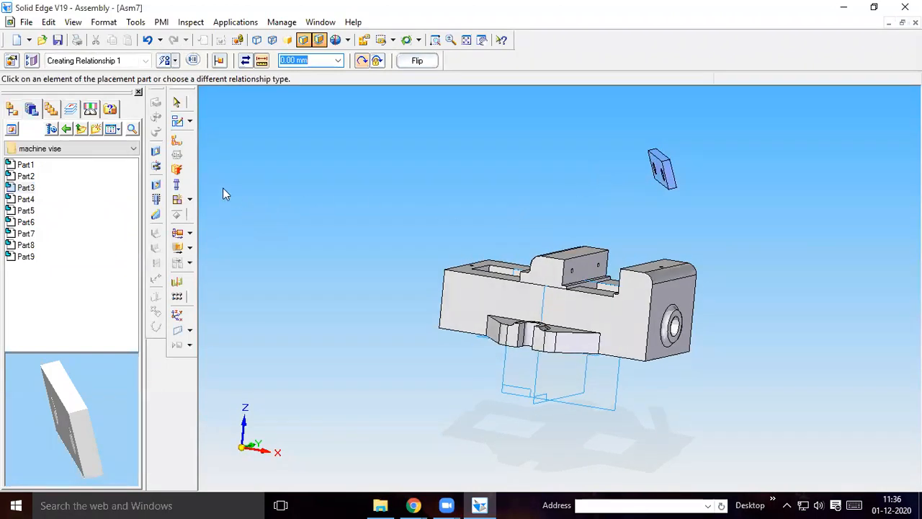
# Axially align one hole of the Part3 plate with the matching screw hole in Part2's jaw face
pyautogui.click(177, 140)
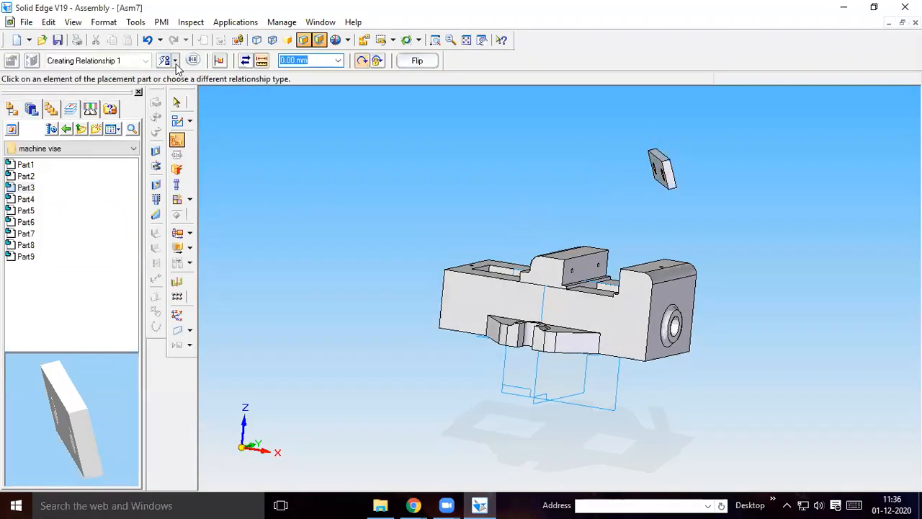
pyautogui.click(176, 63)
pyautogui.click(189, 119)
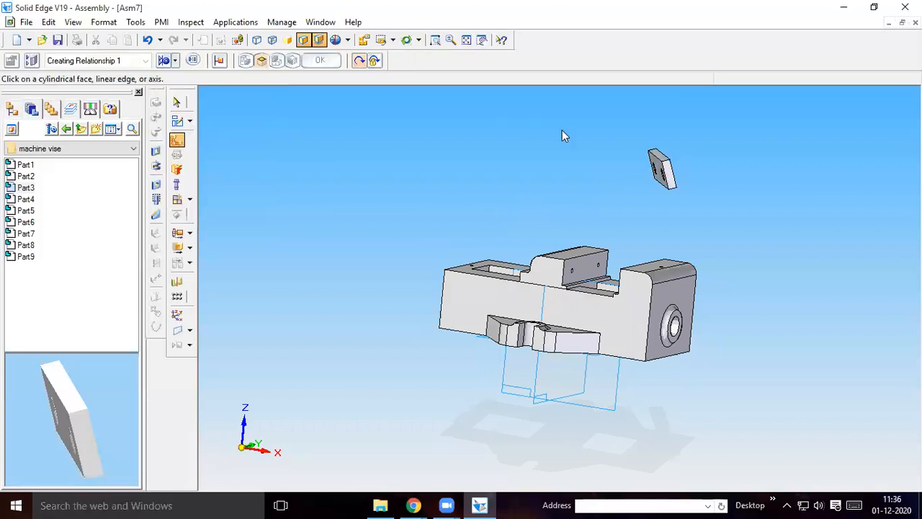
pyautogui.click(655, 164)
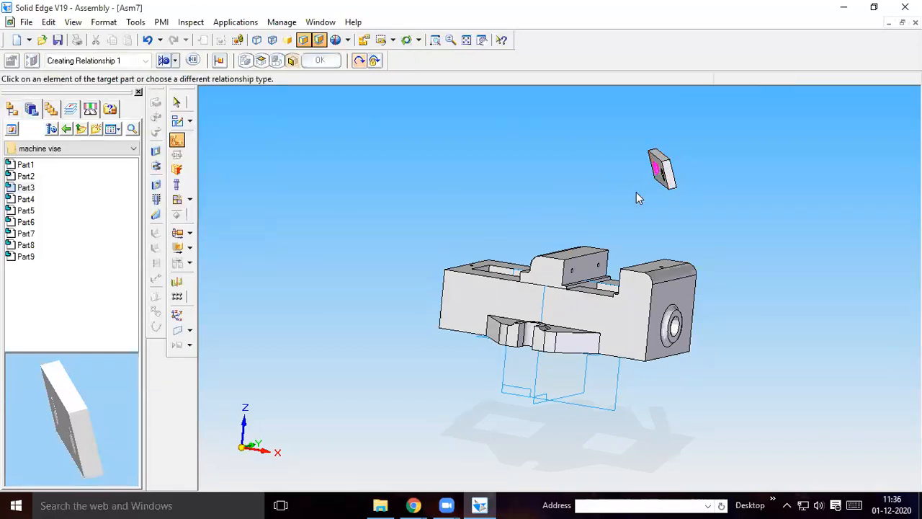
pyautogui.click(597, 270)
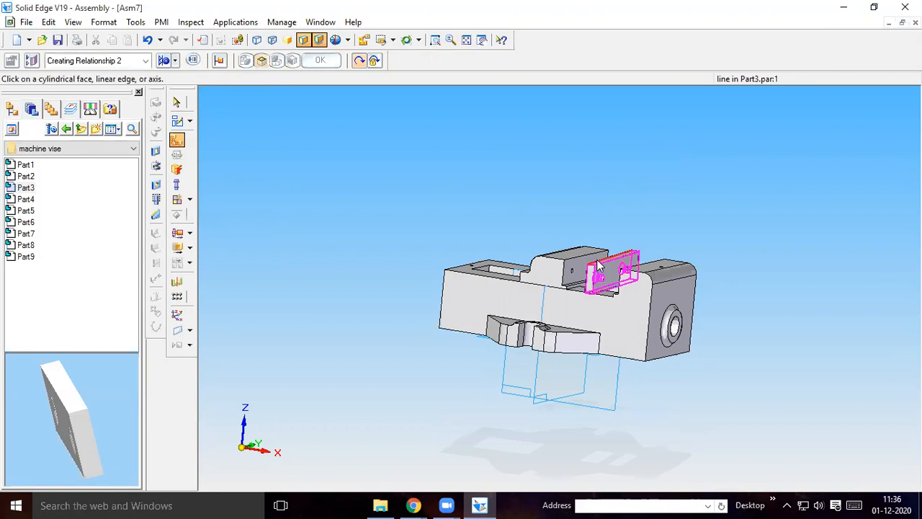
# Start a second Axial Align for the Part3 plate, and undo its hole alignment and its placement
pyautogui.click(175, 61)
pyautogui.click(193, 119)
pyautogui.moveTo(610, 213)
pyautogui.mouseDown(button='middle')
pyautogui.moveTo(681, 215)
pyautogui.moveTo(620, 209)
pyautogui.mouseUp(button='middle')
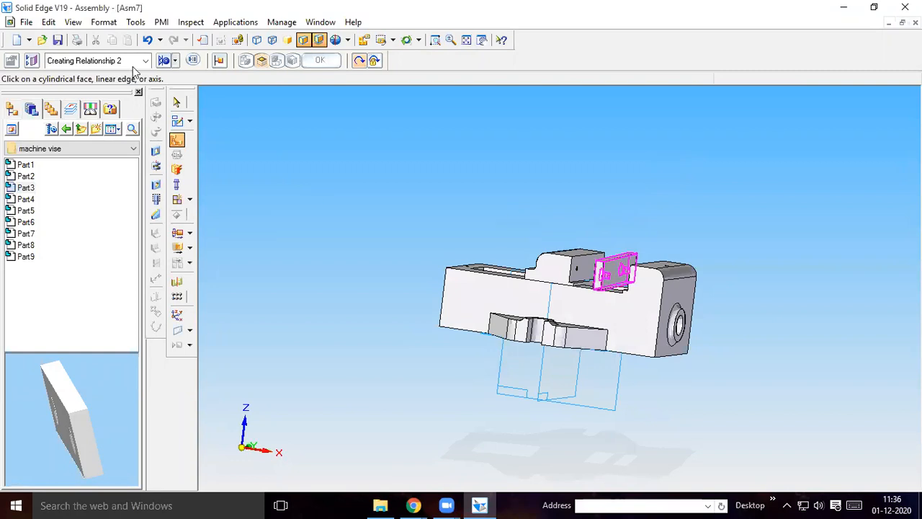
pyautogui.click(360, 61)
pyautogui.click(147, 41)
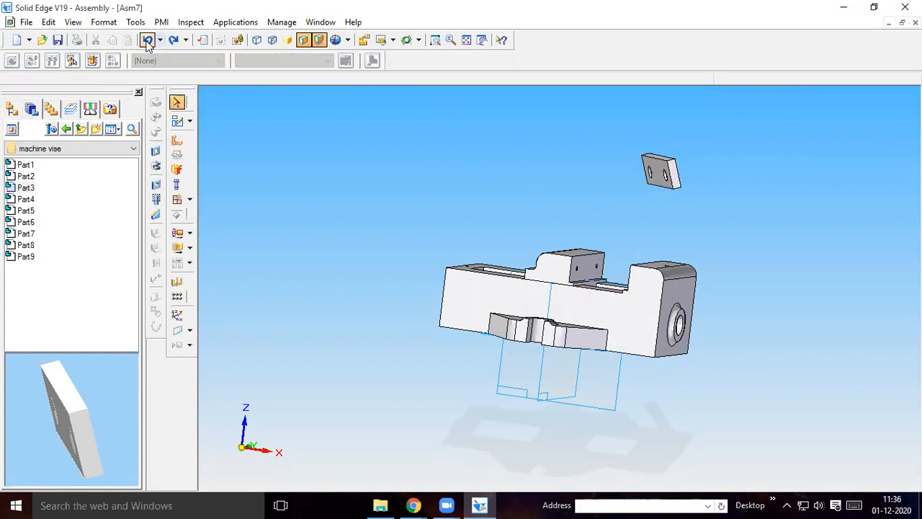
pyautogui.click(148, 41)
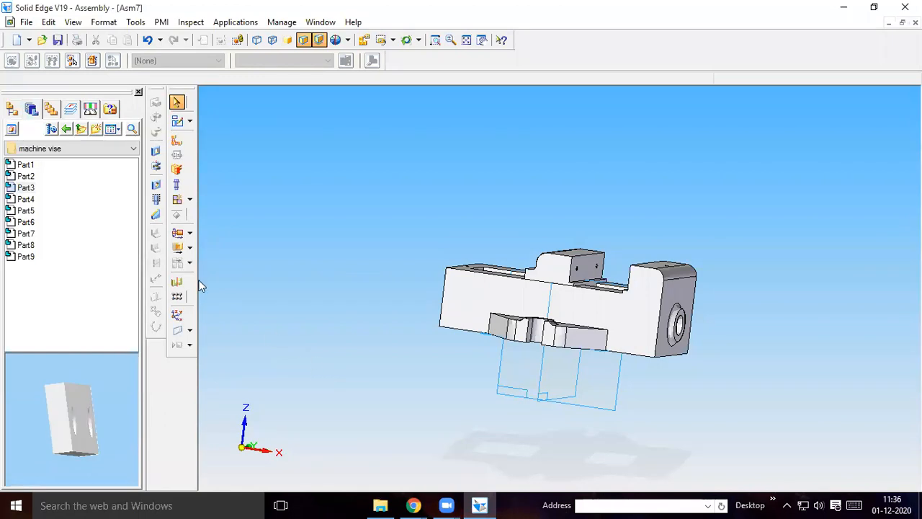
# Place Part3 above the vise again and axially align one of its holes with the far hole in Part2's jaw face
pyautogui.moveTo(30, 189); pyautogui.dragTo(650, 171)
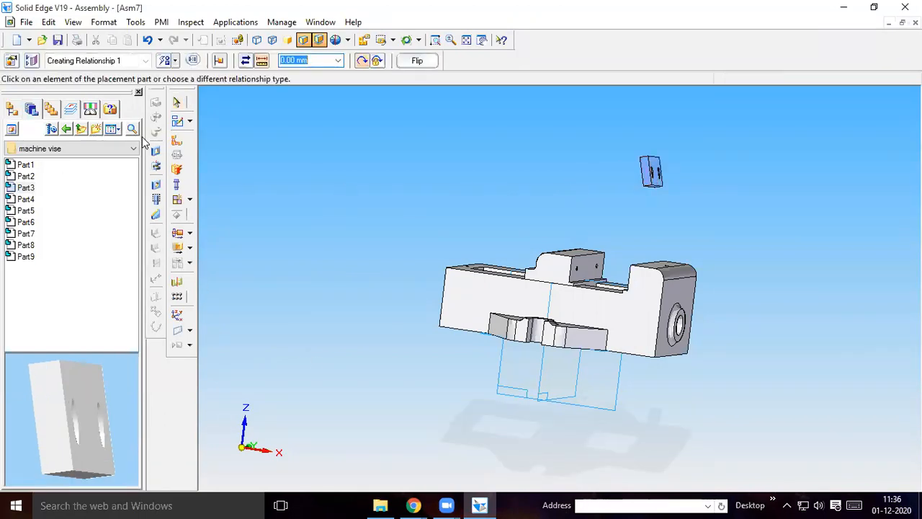
pyautogui.click(175, 60)
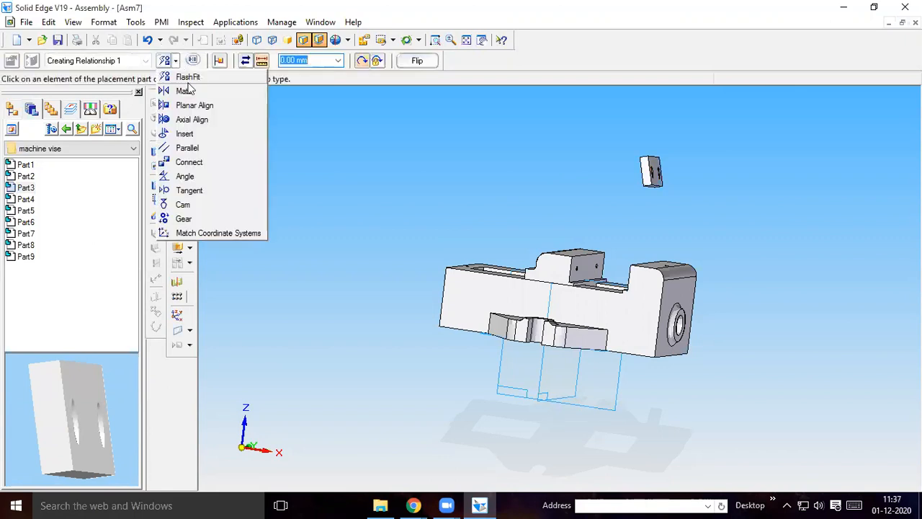
pyautogui.click(191, 120)
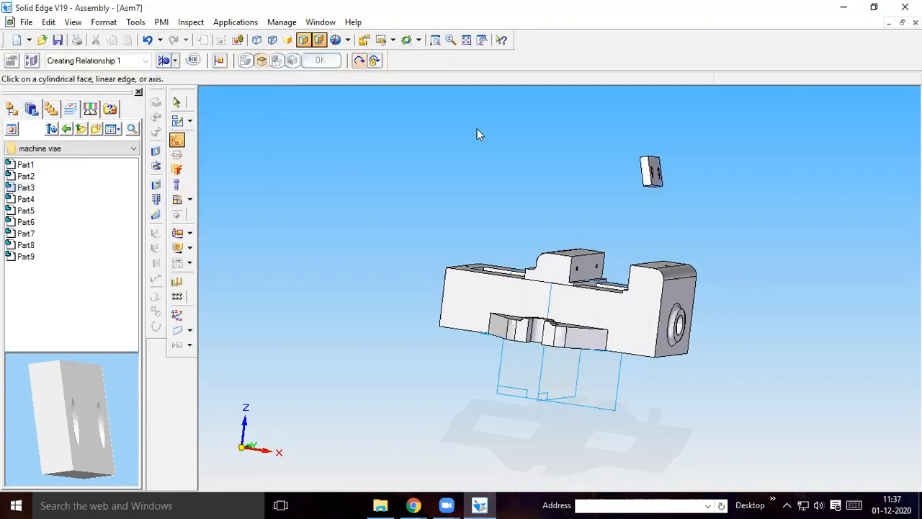
pyautogui.click(661, 177)
pyautogui.click(605, 273)
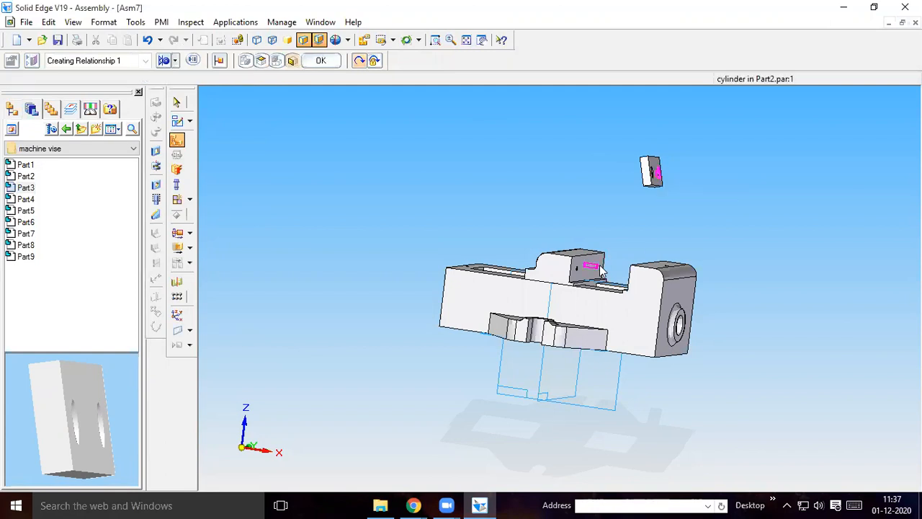
# Axially align Part3's other hole with the remaining near hole in Part2's jaw face
pyautogui.click(174, 61)
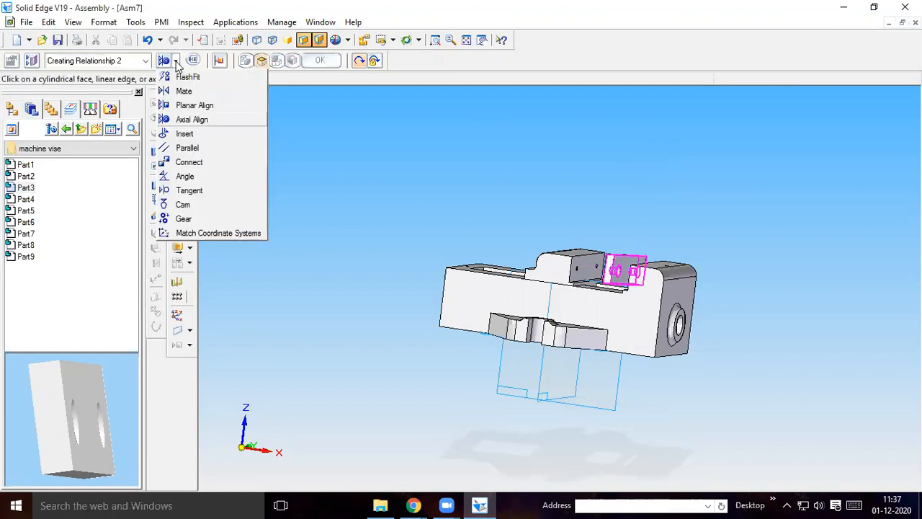
pyautogui.click(172, 117)
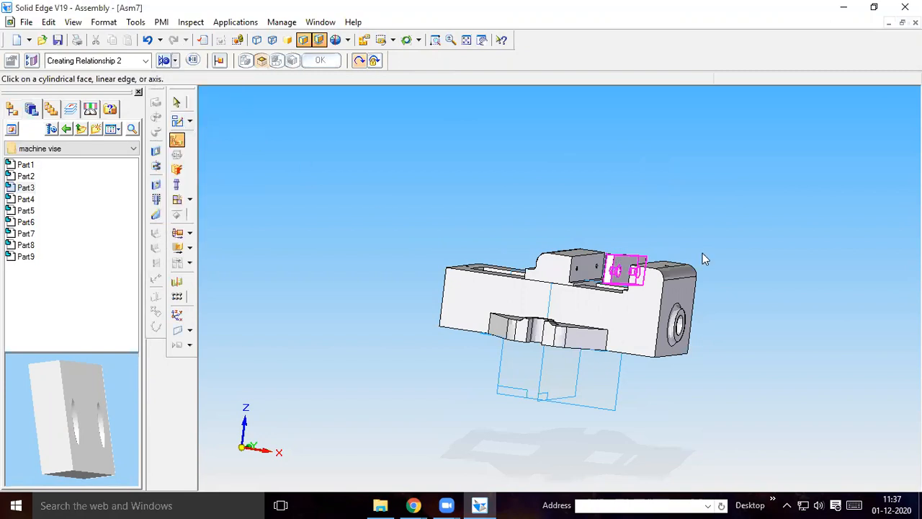
pyautogui.click(621, 275)
pyautogui.click(580, 272)
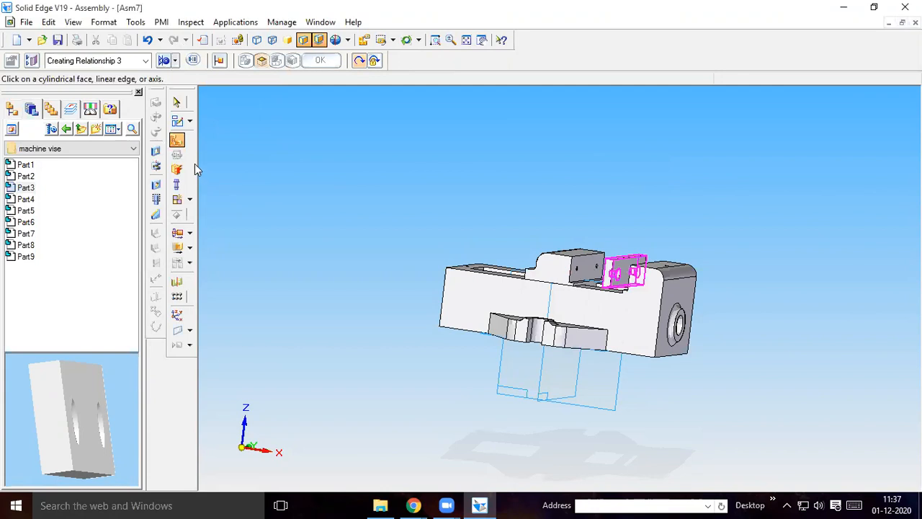
# Use FlashFit to seat the Part3 plate's facing side against Part2's jaw face, and show the assembly in the front view
pyautogui.click(178, 141)
pyautogui.click(175, 62)
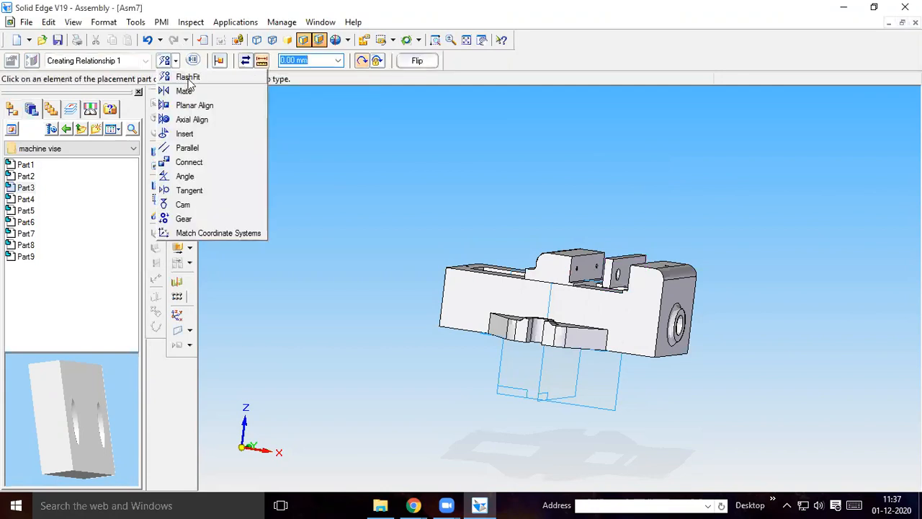
pyautogui.click(187, 77)
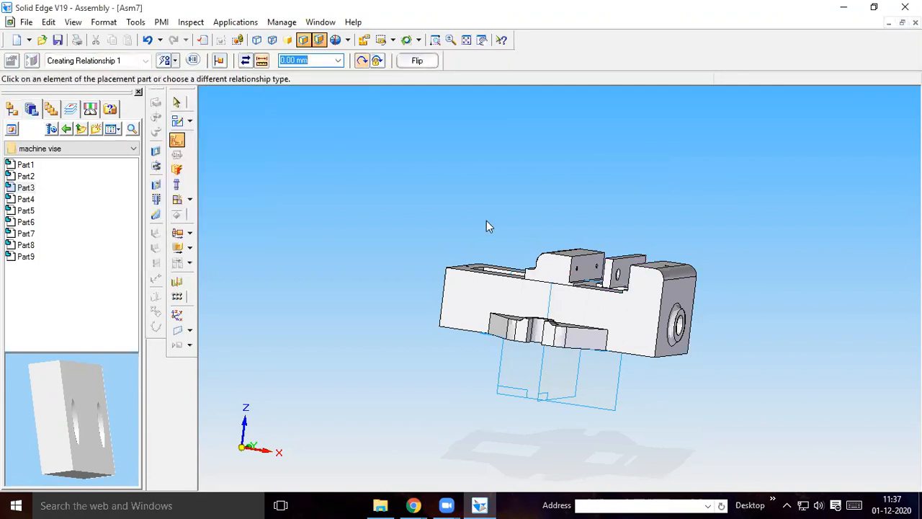
pyautogui.click(586, 271)
pyautogui.moveTo(584, 214); pyautogui.dragTo(655, 217, button='middle')
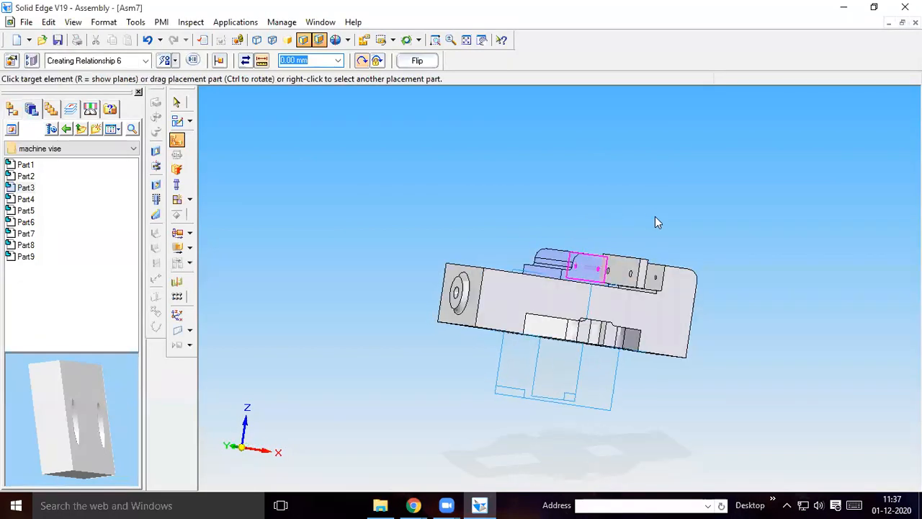
pyautogui.click(635, 270)
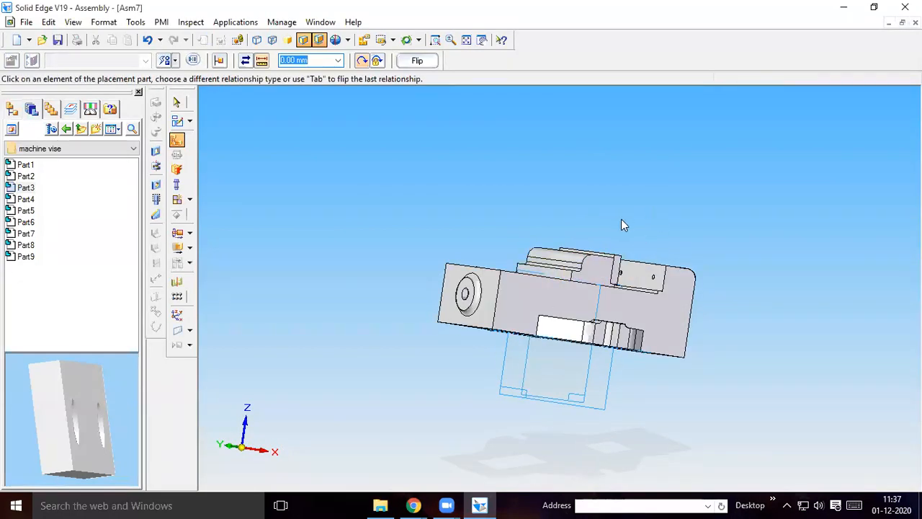
pyautogui.click(393, 40)
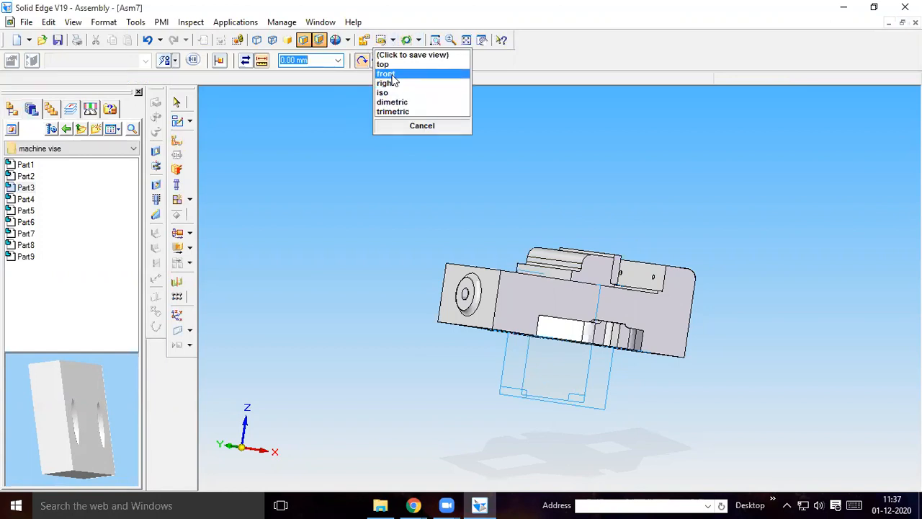
pyautogui.click(395, 74)
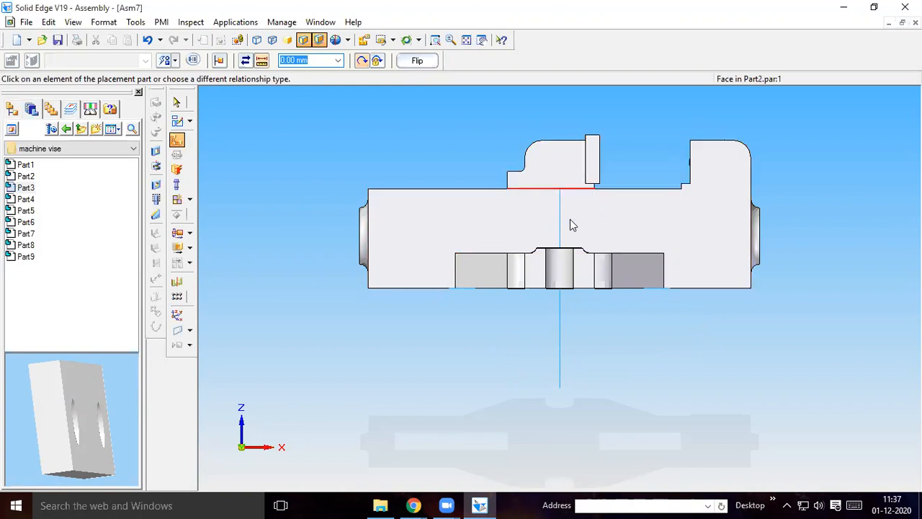
# Switch to the machine vise part drawing PDF in Chrome and examine the parts list and the detail views of the jaw grip and movable jaw
pyautogui.moveTo(414, 505)
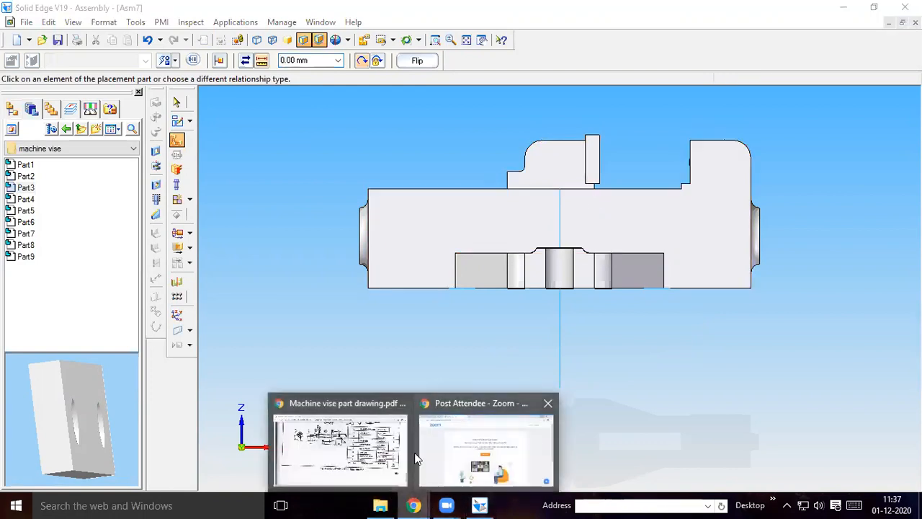
pyautogui.click(342, 441)
pyautogui.scroll(6, 569, 288)
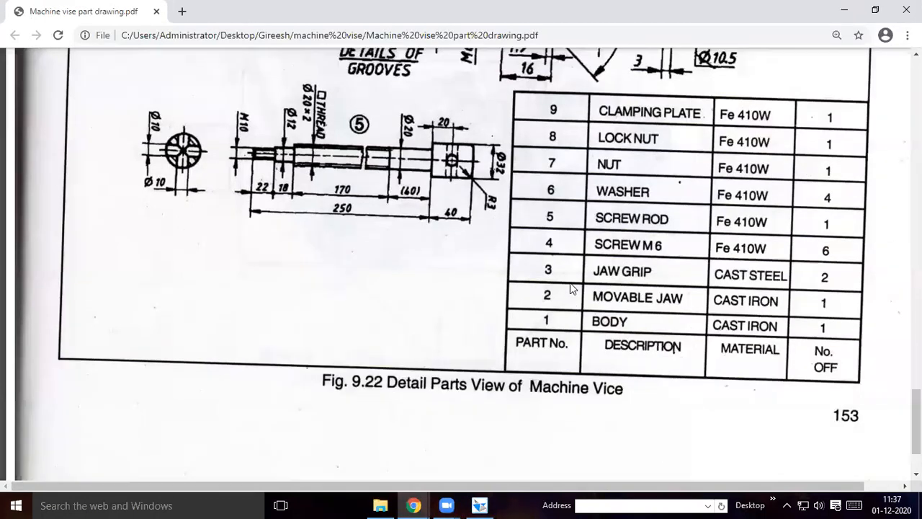
pyautogui.scroll(1, 736, 268)
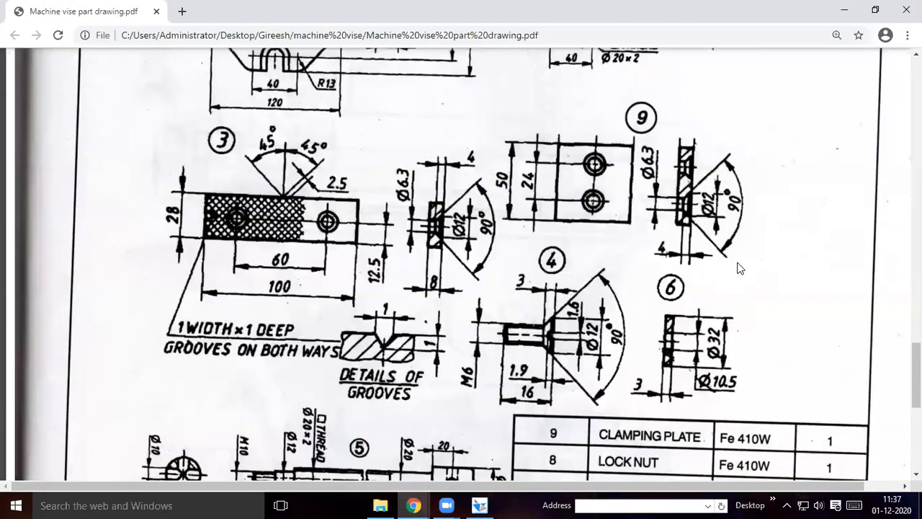
pyautogui.scroll(2, 738, 268)
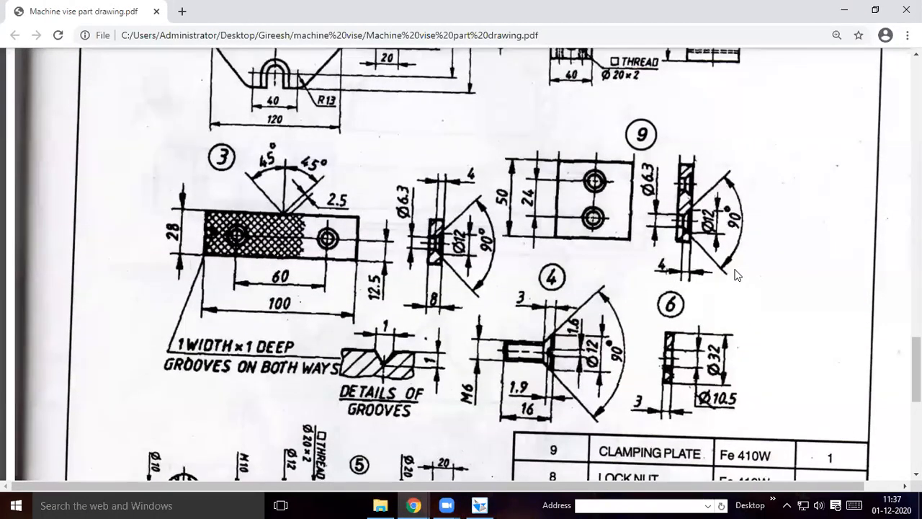
pyautogui.scroll(2, 736, 273)
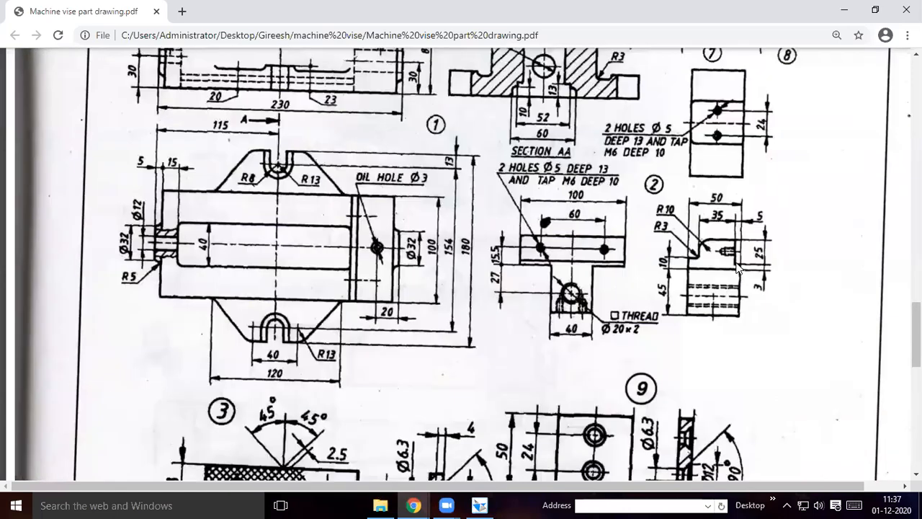
# Return to the Solid Edge assembly and place a second Part3 jaw plate above the vise, with its two-hole face turned toward the viewer
pyautogui.click(479, 506)
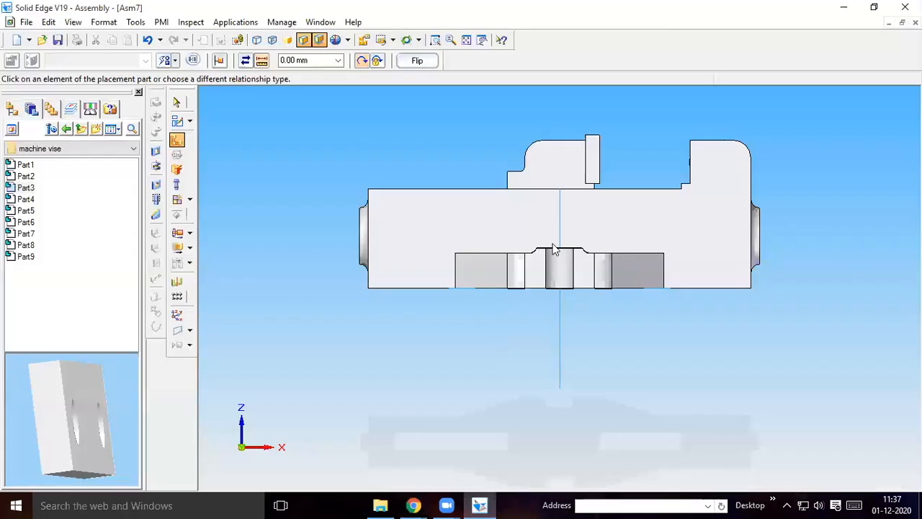
pyautogui.moveTo(637, 117); pyautogui.dragTo(631, 146, button='middle')
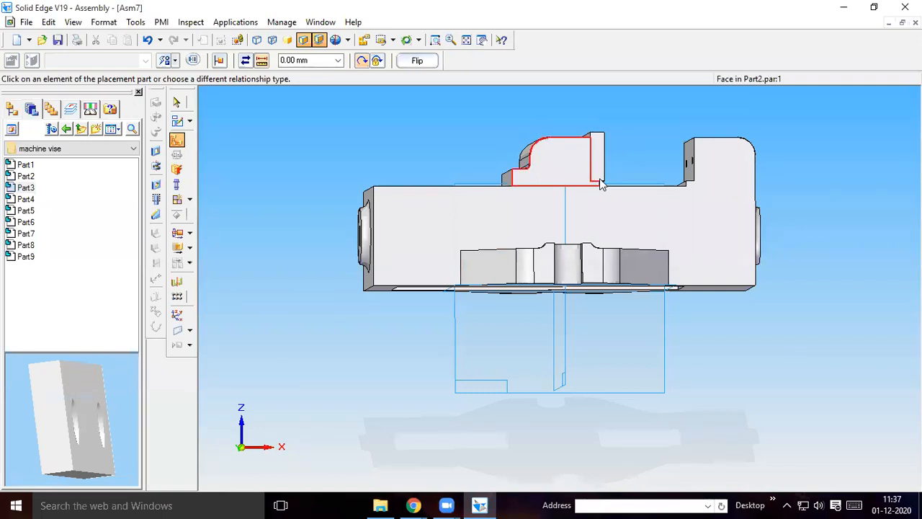
pyautogui.moveTo(614, 131); pyautogui.dragTo(616, 145, button='middle')
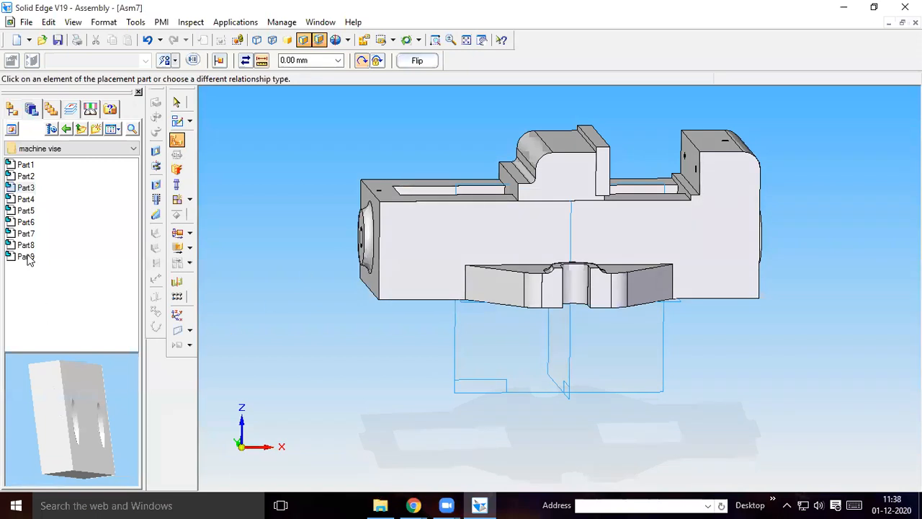
pyautogui.click(26, 188)
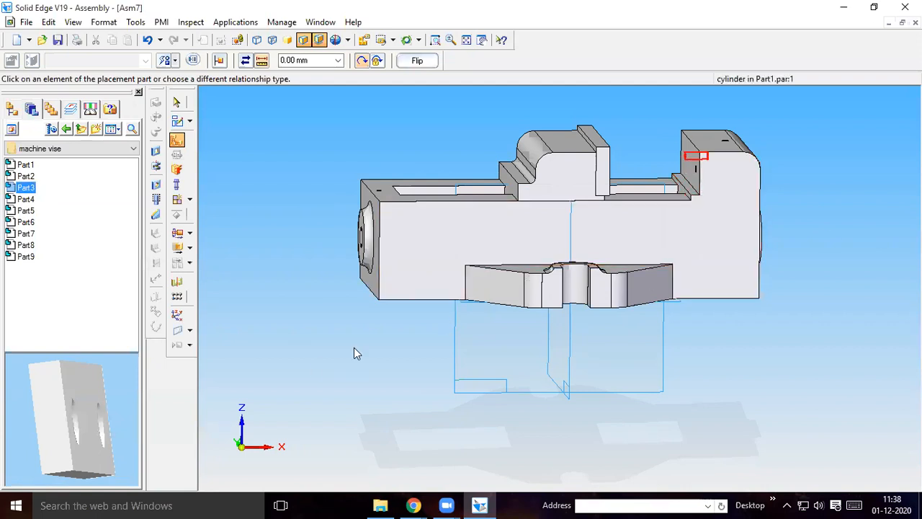
pyautogui.moveTo(93, 409); pyautogui.dragTo(373, 378, button='middle')
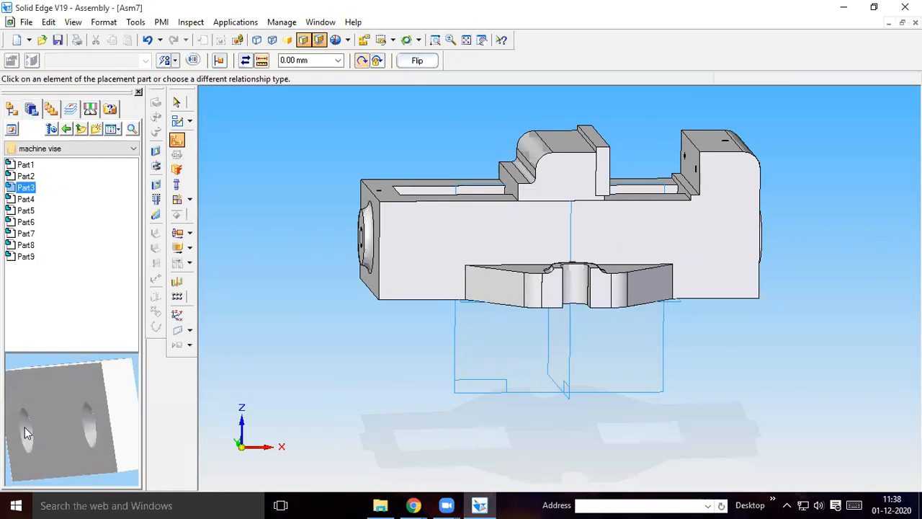
pyautogui.moveTo(69, 186); pyautogui.dragTo(638, 111)
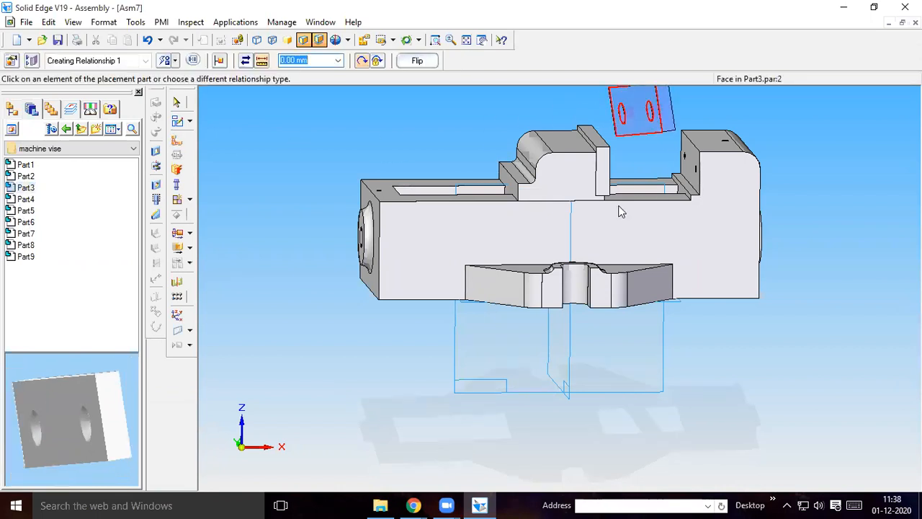
# Axially align one hole of the second Part3 plate with the near hole in Part1's fixed jaw face
pyautogui.click(175, 60)
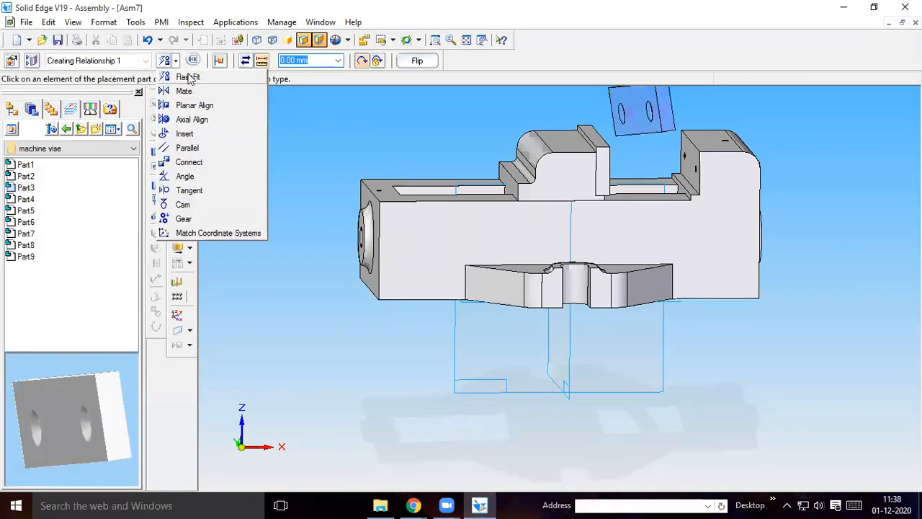
pyautogui.click(191, 120)
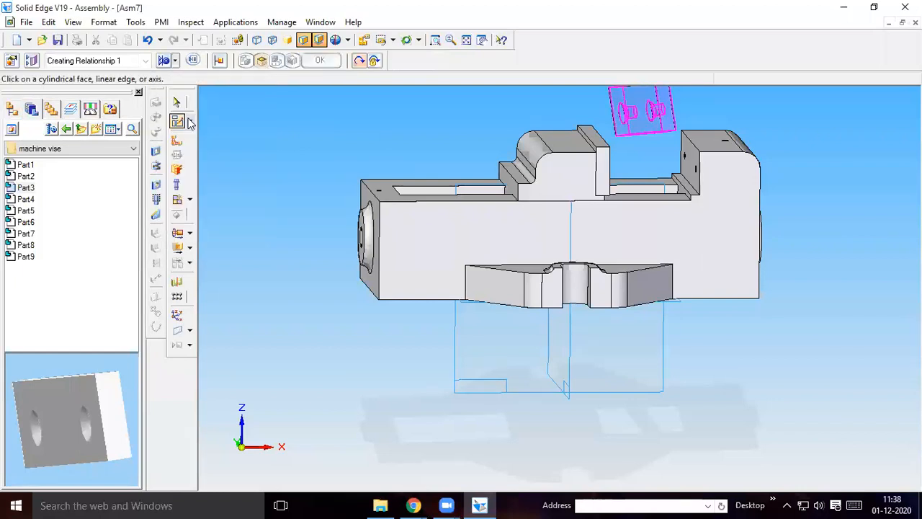
pyautogui.click(651, 110)
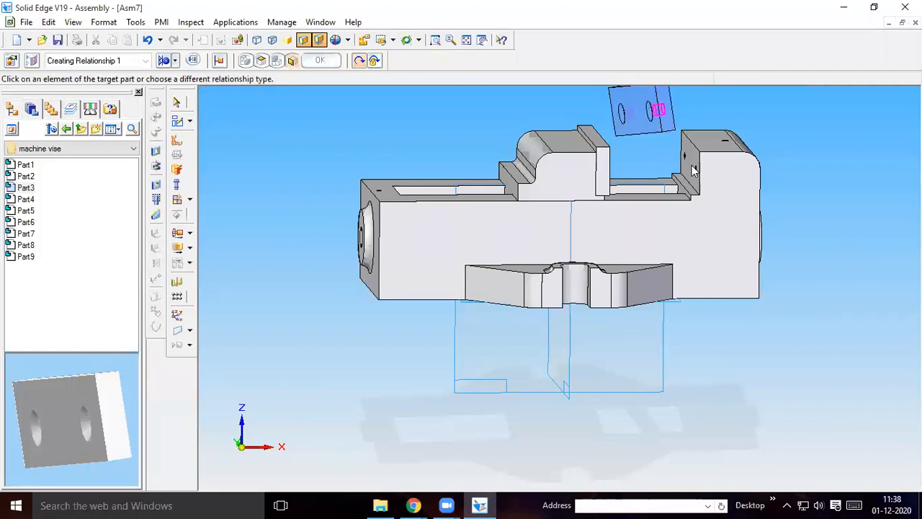
pyautogui.click(694, 169)
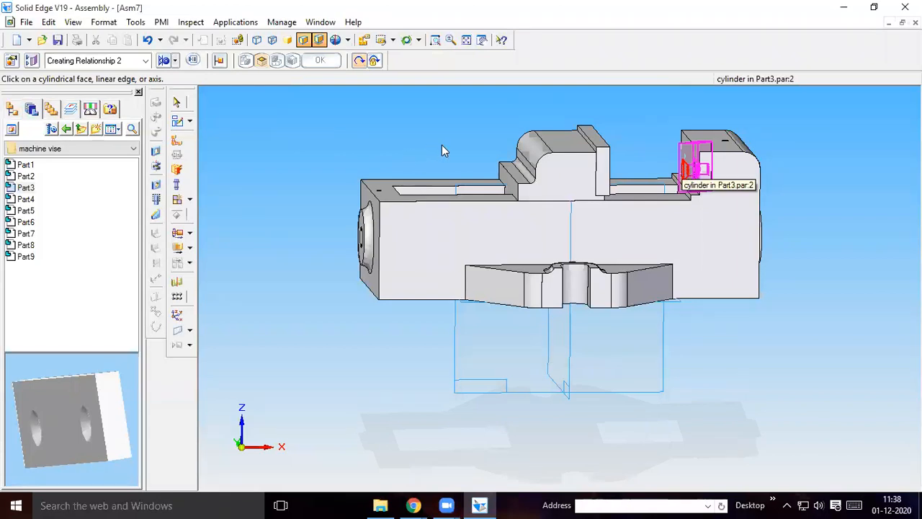
# Move the second Part3 plate along the X axis out of the fixed jaw into the gap between the jaws, without analysis
pyautogui.click(177, 248)
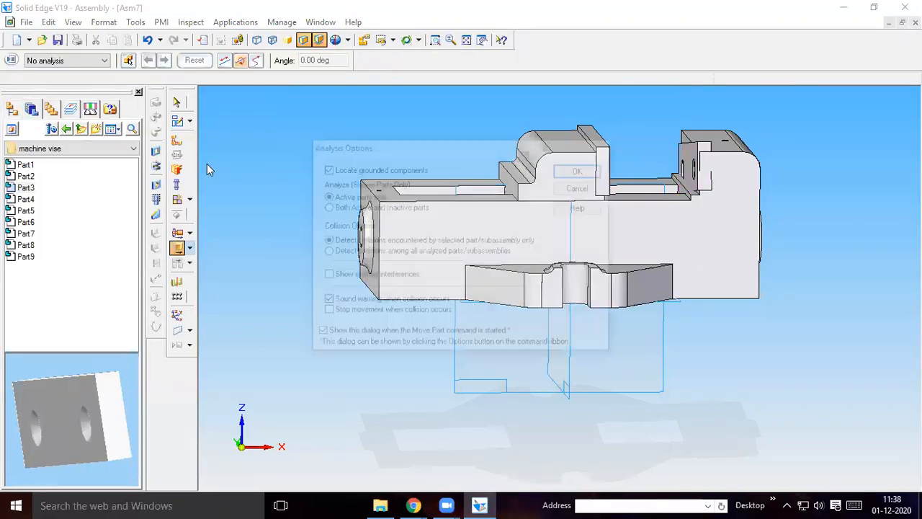
pyautogui.click(574, 171)
pyautogui.click(226, 62)
pyautogui.click(705, 151)
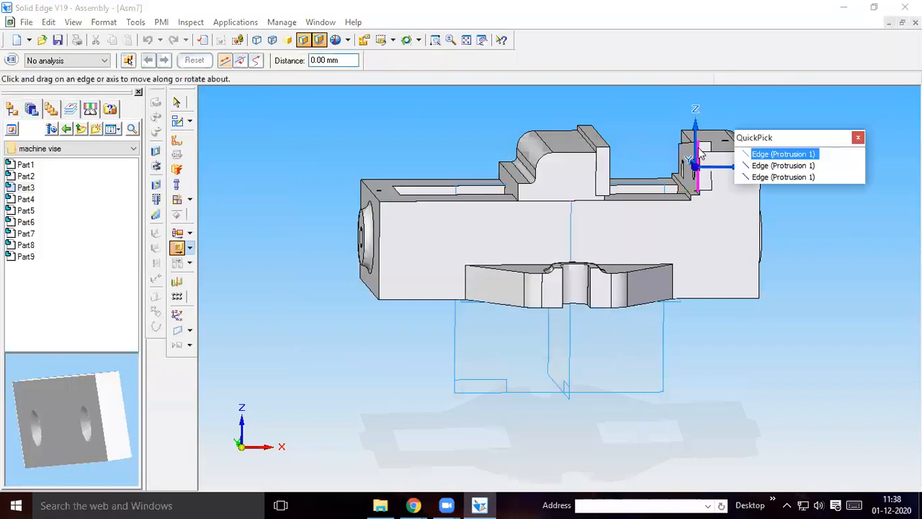
pyautogui.moveTo(719, 173); pyautogui.dragTo(677, 171)
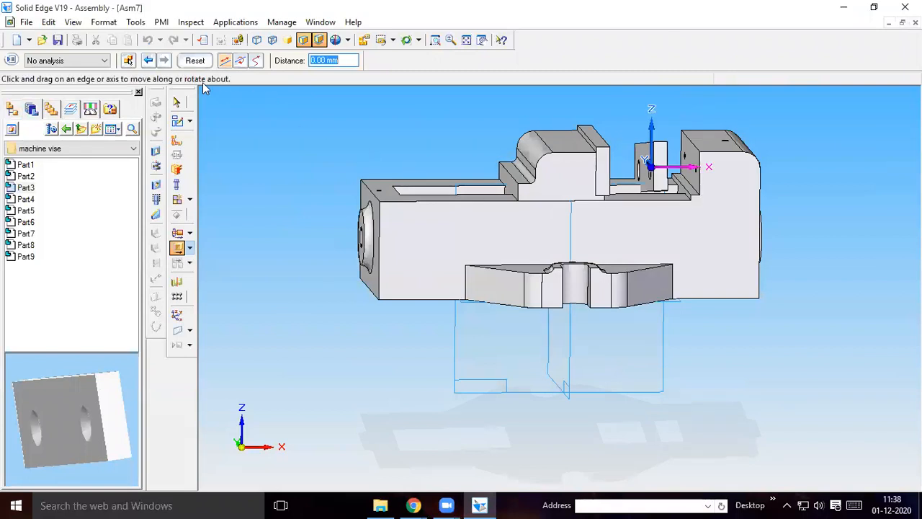
# Axially align the second Part3 plate's other hole with the far hole in Part1's fixed jaw face
pyautogui.click(177, 141)
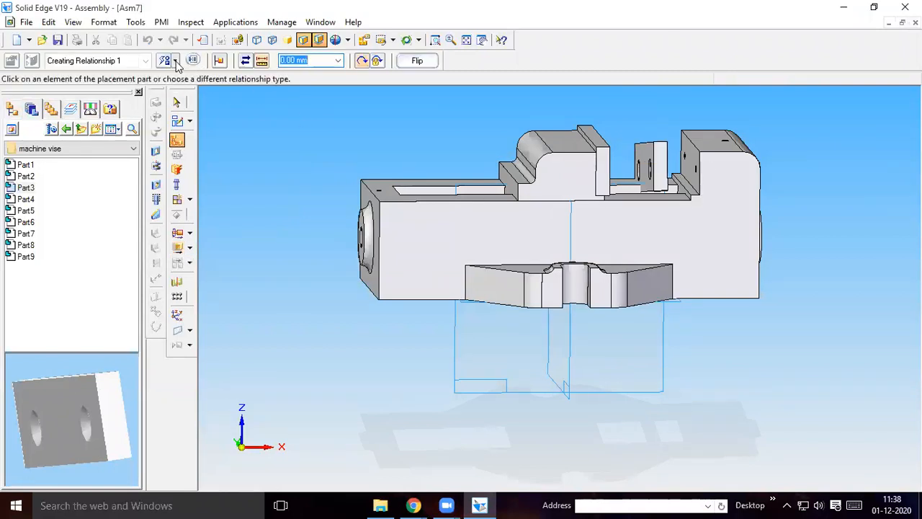
pyautogui.click(176, 64)
pyautogui.click(176, 120)
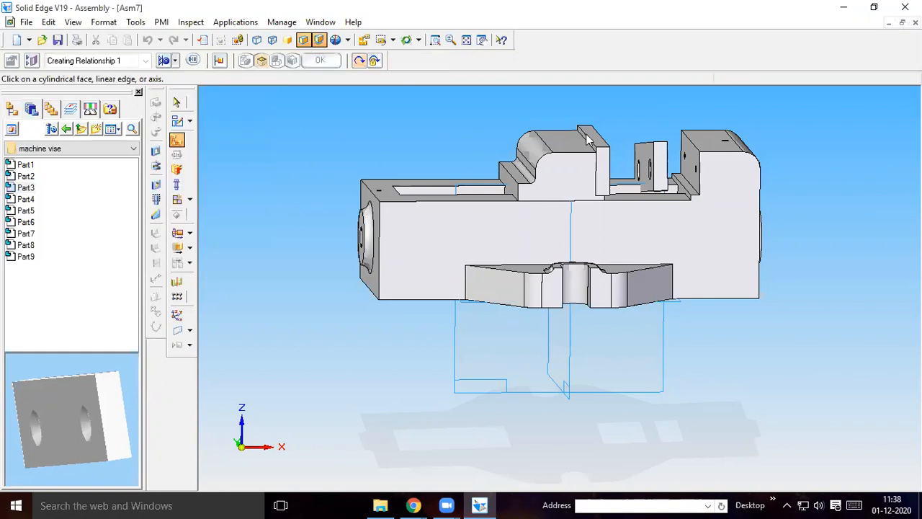
pyautogui.click(641, 168)
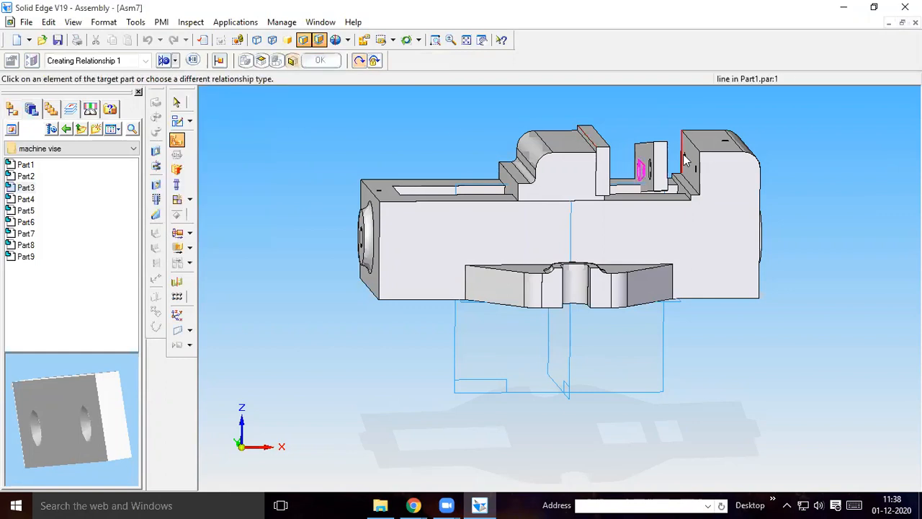
pyautogui.click(683, 154)
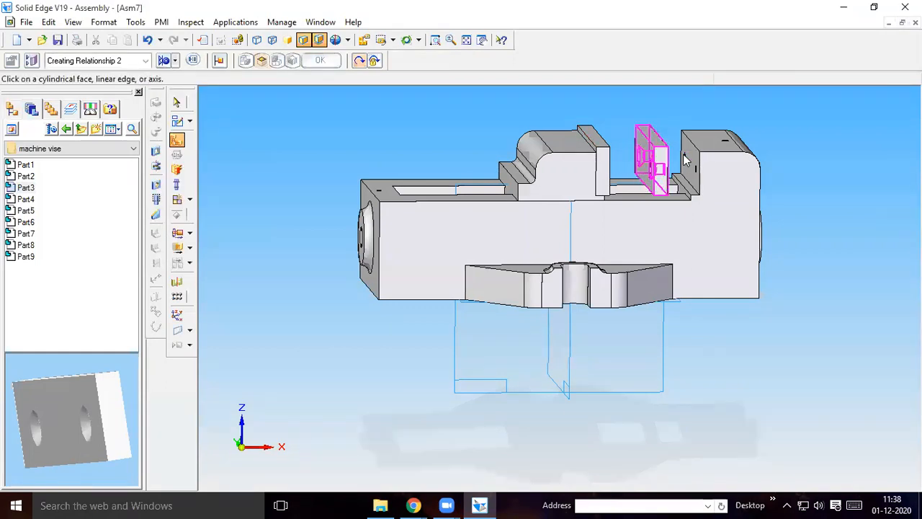
# Use FlashFit to seat the second Part3 plate's back face against Part1's fixed jaw face, and show the assembly in the front view
pyautogui.click(178, 140)
pyautogui.click(176, 64)
pyautogui.click(189, 77)
pyautogui.moveTo(630, 88); pyautogui.dragTo(621, 149, button='middle')
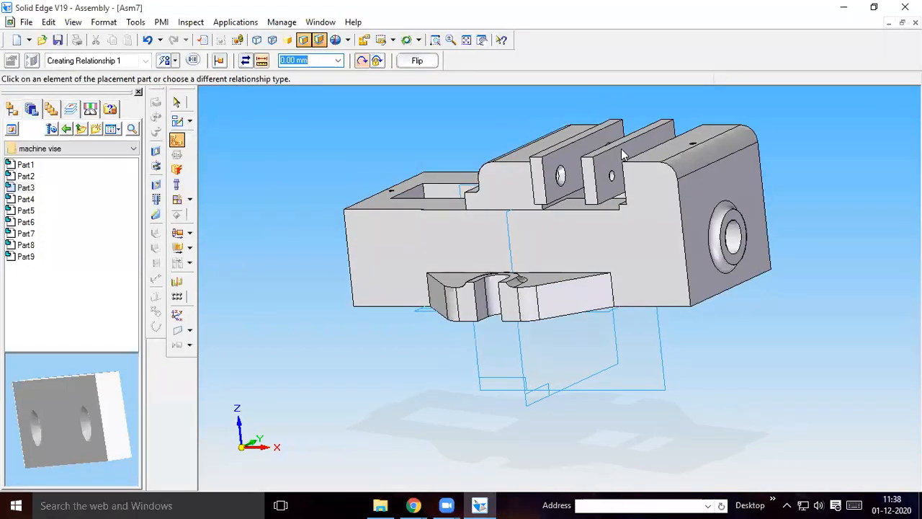
pyautogui.click(609, 166)
pyautogui.moveTo(418, 102); pyautogui.dragTo(848, 147, button='middle')
pyautogui.click(699, 159)
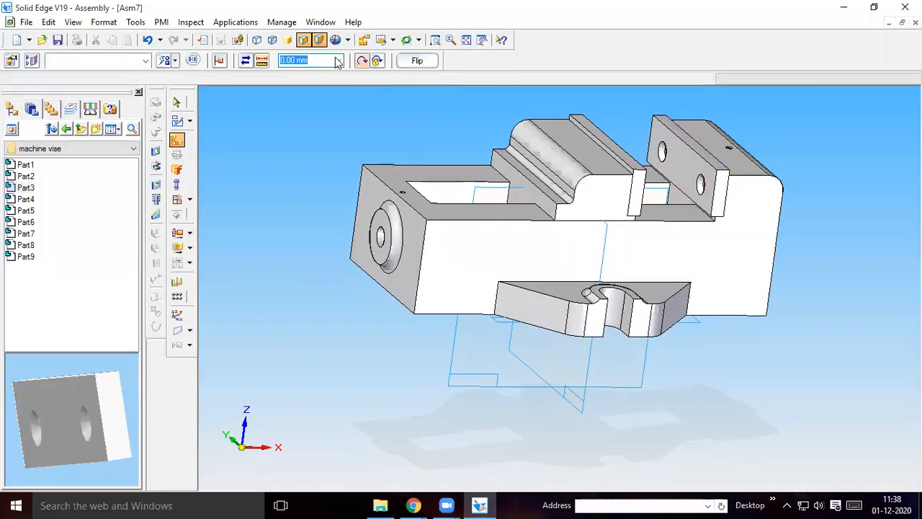
pyautogui.click(393, 40)
pyautogui.click(386, 74)
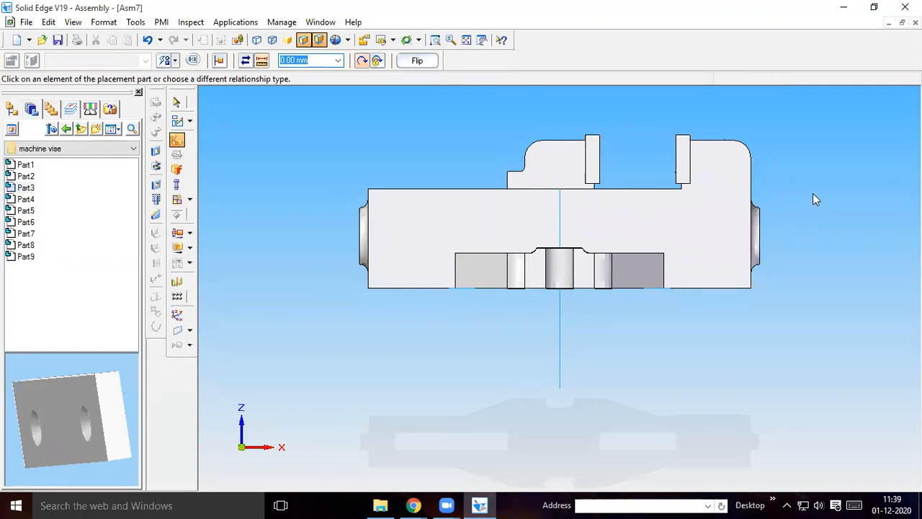
# Place the Part4 screw above the vise and axially align its shank with the far hole in the Part3 plate on the movable jaw
pyautogui.click(26, 200)
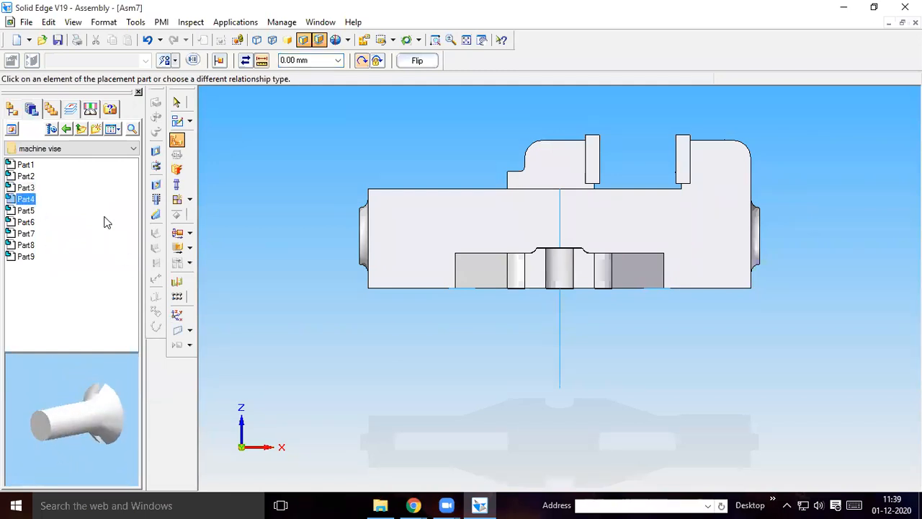
pyautogui.moveTo(26, 204); pyautogui.dragTo(631, 113)
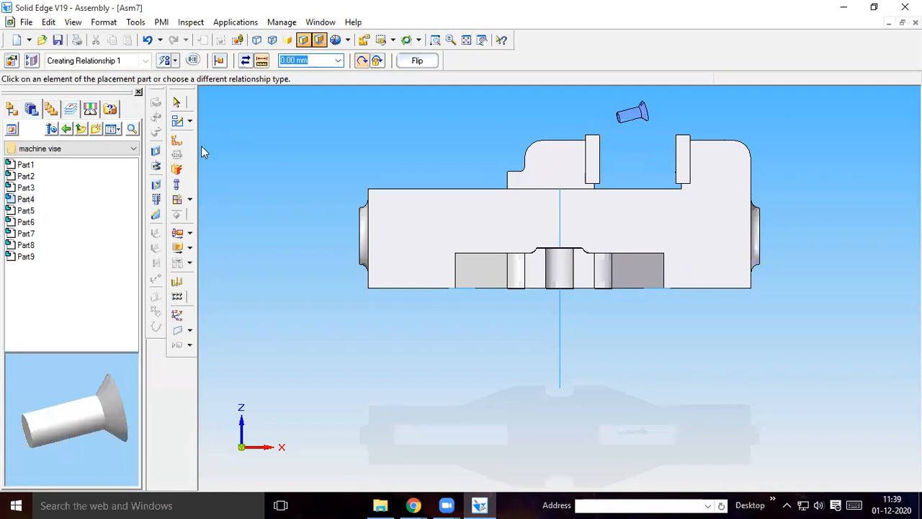
pyautogui.click(467, 42)
pyautogui.moveTo(467, 157); pyautogui.dragTo(439, 154, button='middle')
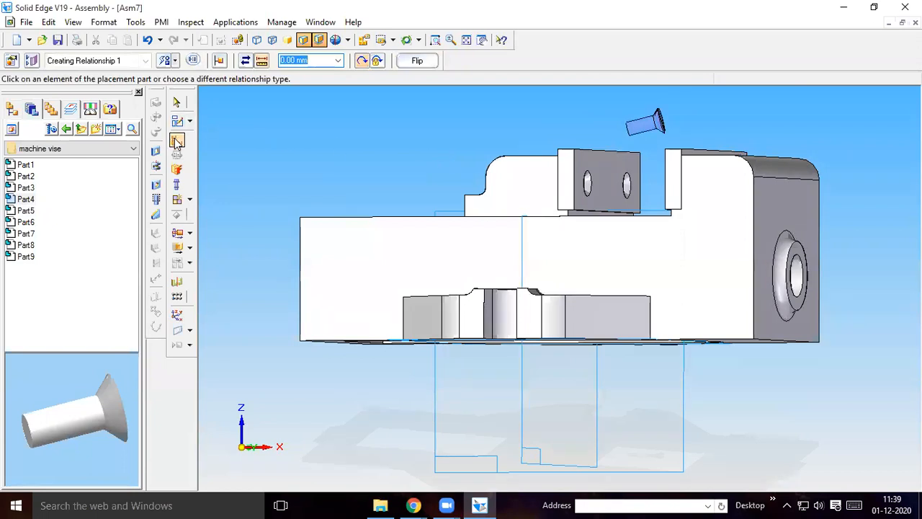
pyautogui.click(176, 60)
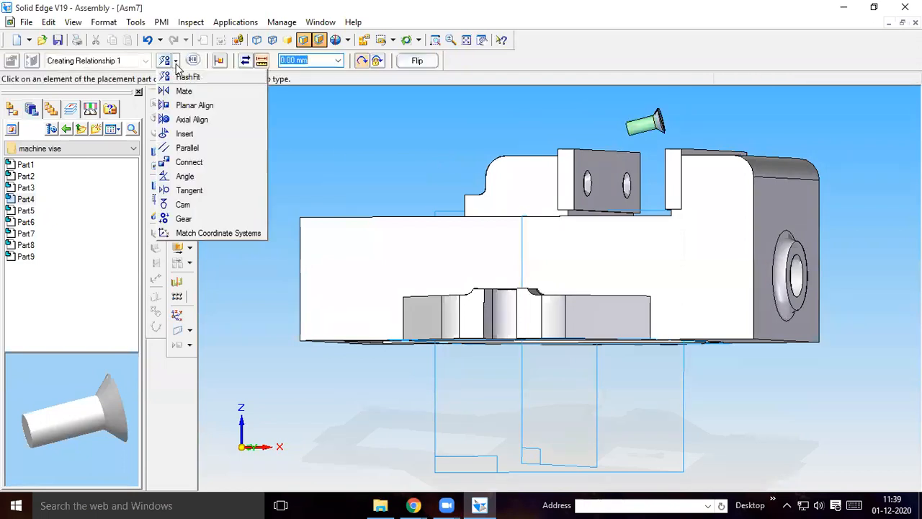
pyautogui.click(193, 120)
pyautogui.click(643, 126)
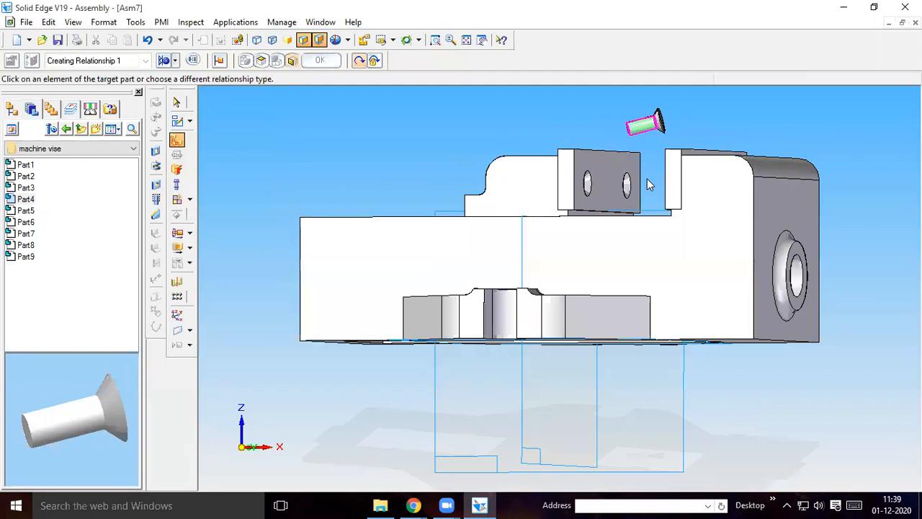
pyautogui.click(627, 185)
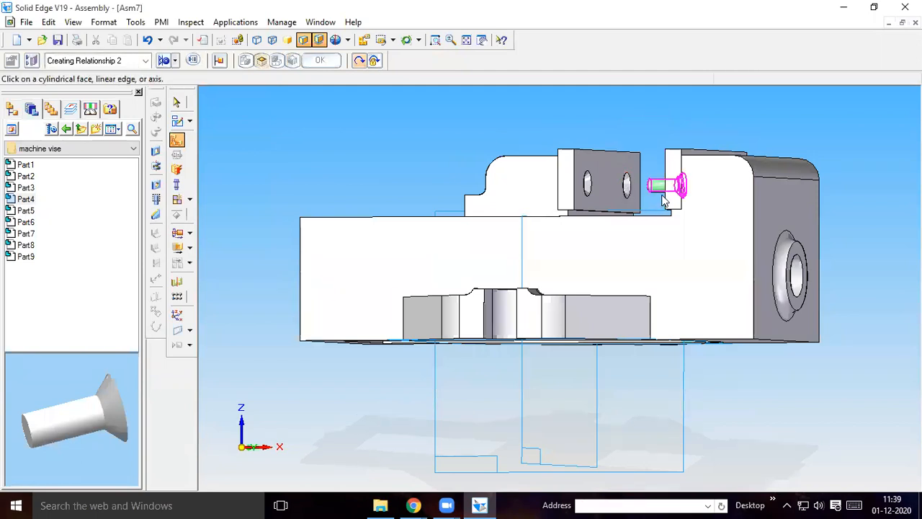
# Use FlashFit to seat the Part4 screw's flat head face flush with the front face of the Part3 plate on the movable jaw
pyautogui.click(178, 142)
pyautogui.click(173, 61)
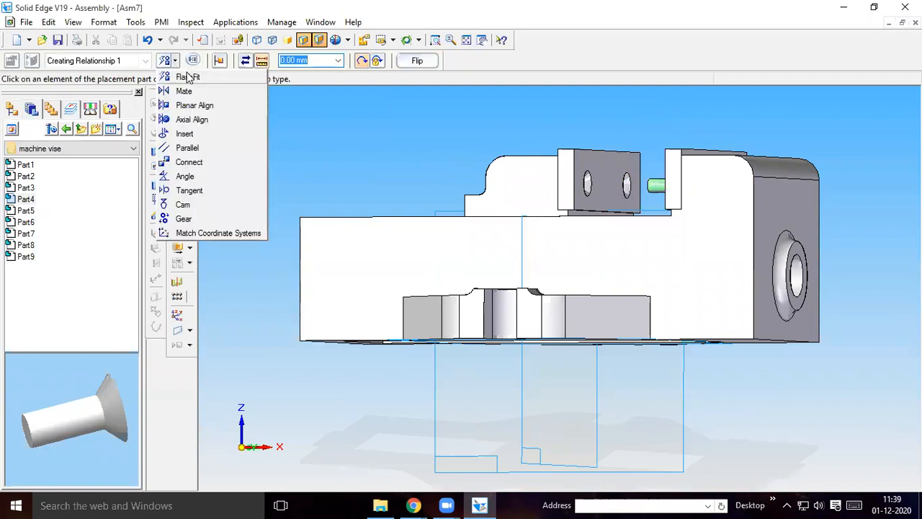
pyautogui.click(188, 77)
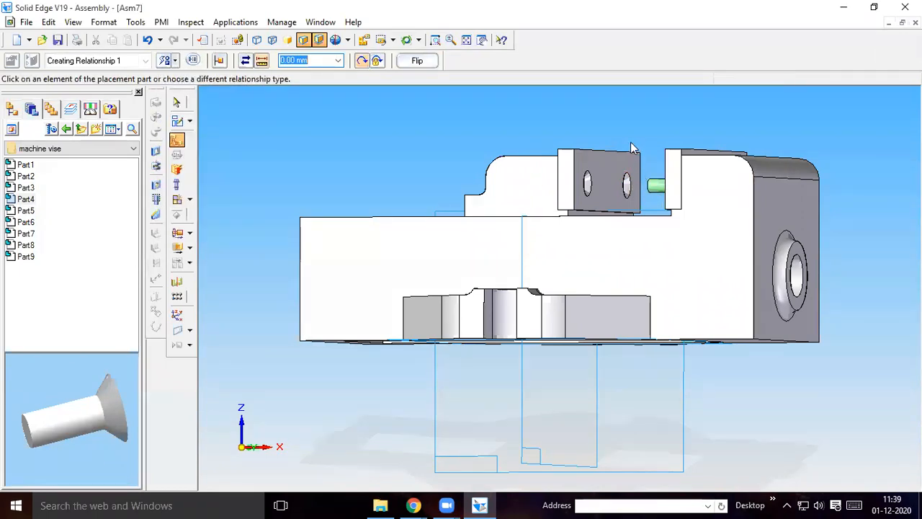
pyautogui.moveTo(636, 141)
pyautogui.mouseDown(button='middle')
pyautogui.moveTo(658, 146)
pyautogui.moveTo(647, 155)
pyautogui.mouseUp(button='middle')
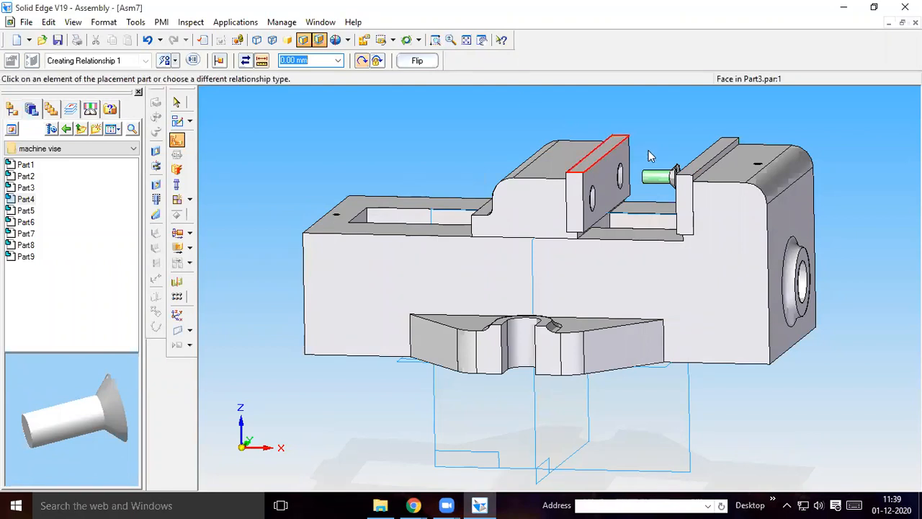
pyautogui.click(436, 41)
pyautogui.moveTo(623, 145); pyautogui.dragTo(696, 199)
pyautogui.moveTo(696, 142); pyautogui.dragTo(695, 140)
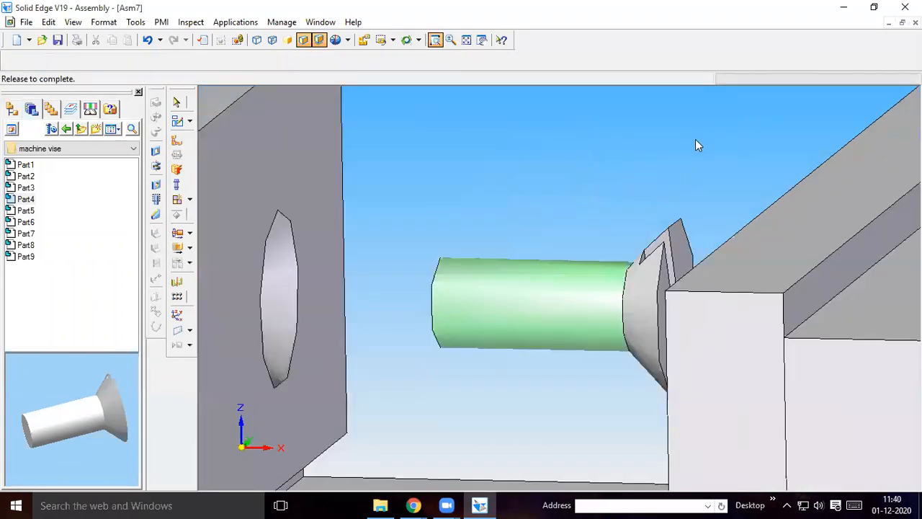
pyautogui.click(679, 238)
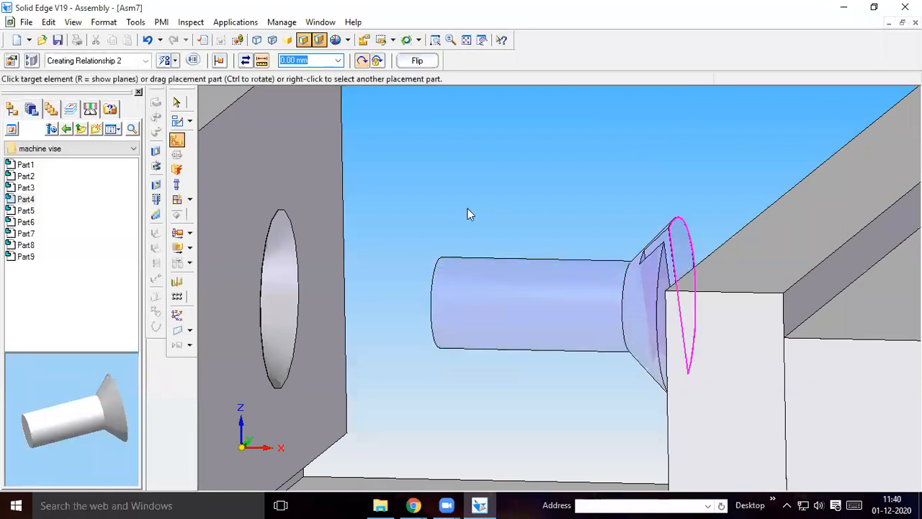
pyautogui.click(314, 176)
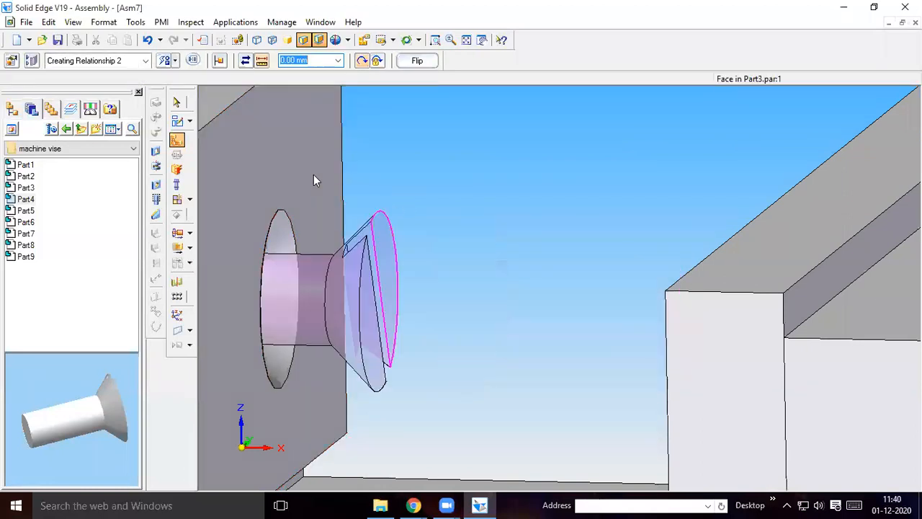
# Use FlashFit to align a side wall of the screw's head slot with the near end face of the movable jaw's Part3 plate
pyautogui.click(175, 64)
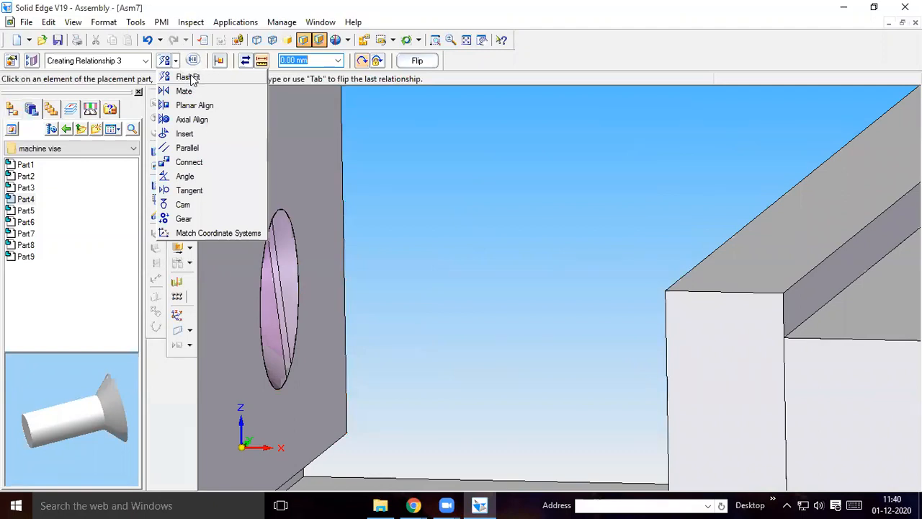
pyautogui.click(192, 80)
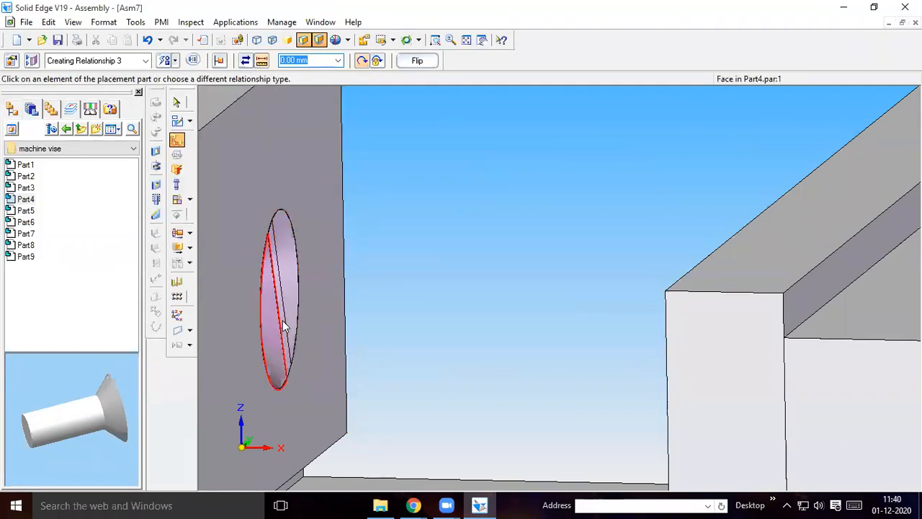
pyautogui.click(436, 39)
pyautogui.moveTo(228, 226); pyautogui.dragTo(376, 347)
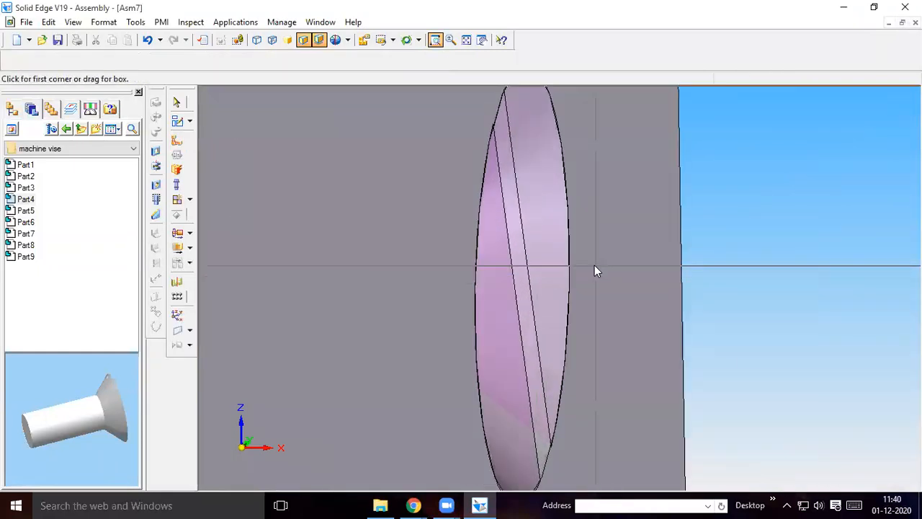
pyautogui.press('Escape')
pyautogui.click(526, 281)
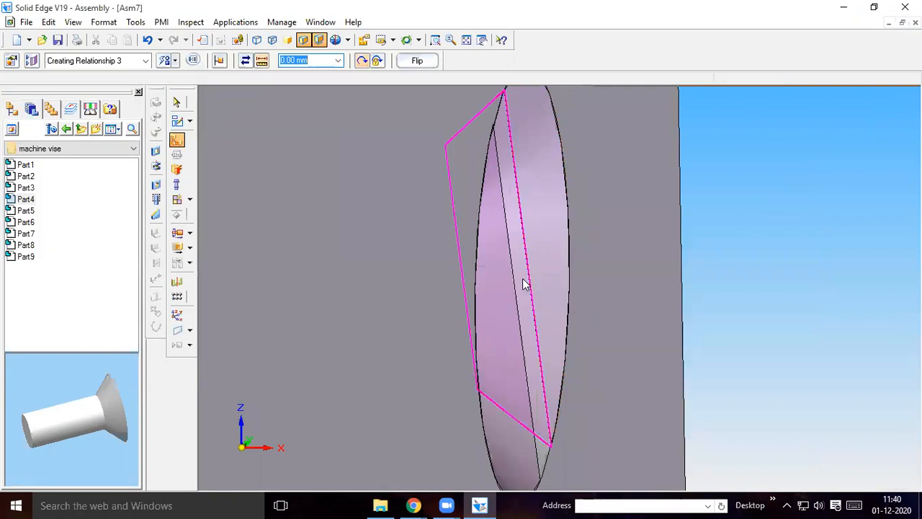
pyautogui.click(472, 43)
pyautogui.click(534, 193)
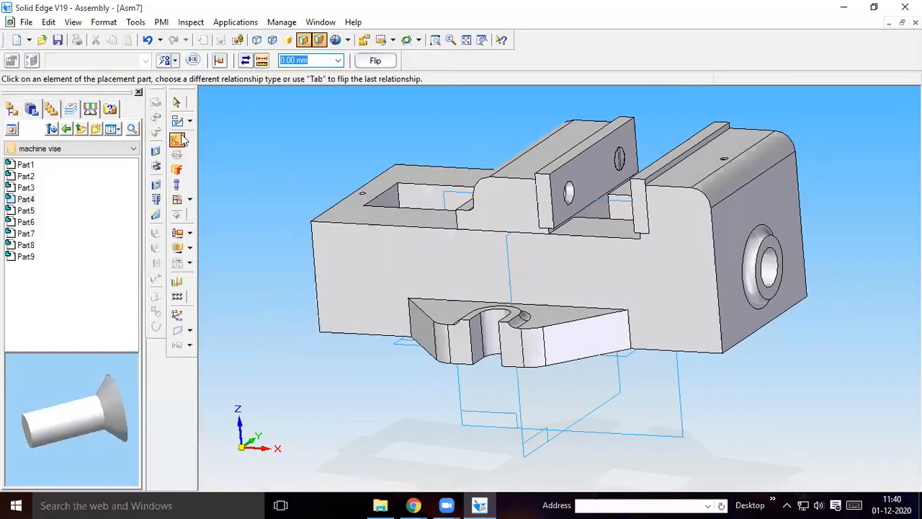
# Turn the Part4 preview so the screw head faces the opposite way, and place a second Part4 screw above the jaw gap
pyautogui.click(27, 202)
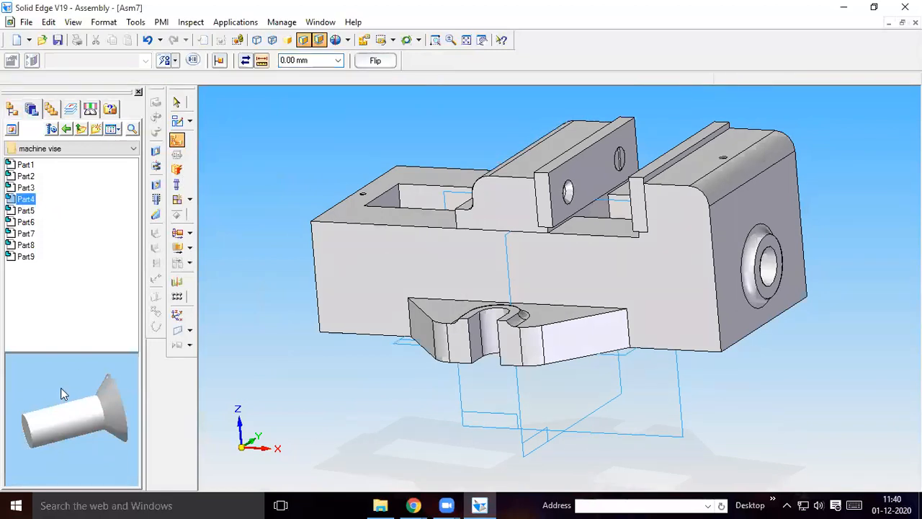
pyautogui.moveTo(28, 205); pyautogui.dragTo(1, 405)
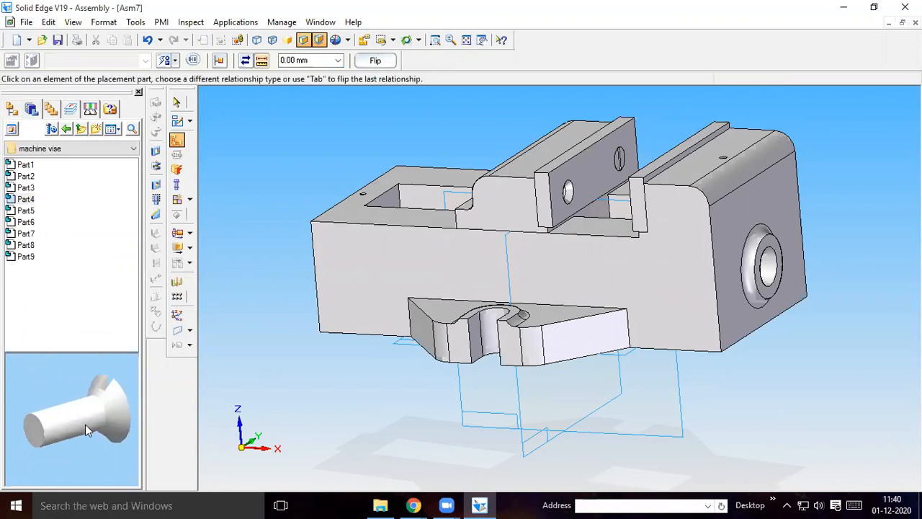
pyautogui.moveTo(35, 203); pyautogui.dragTo(652, 98)
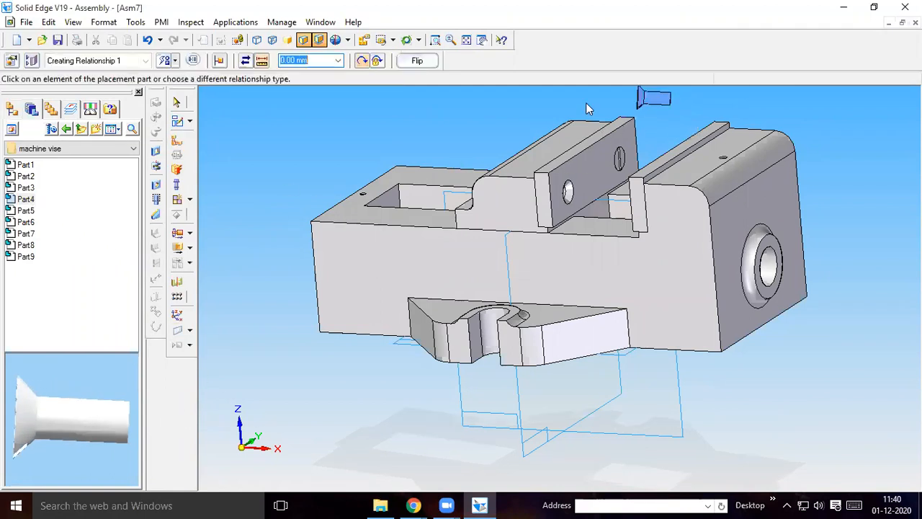
pyautogui.click(467, 41)
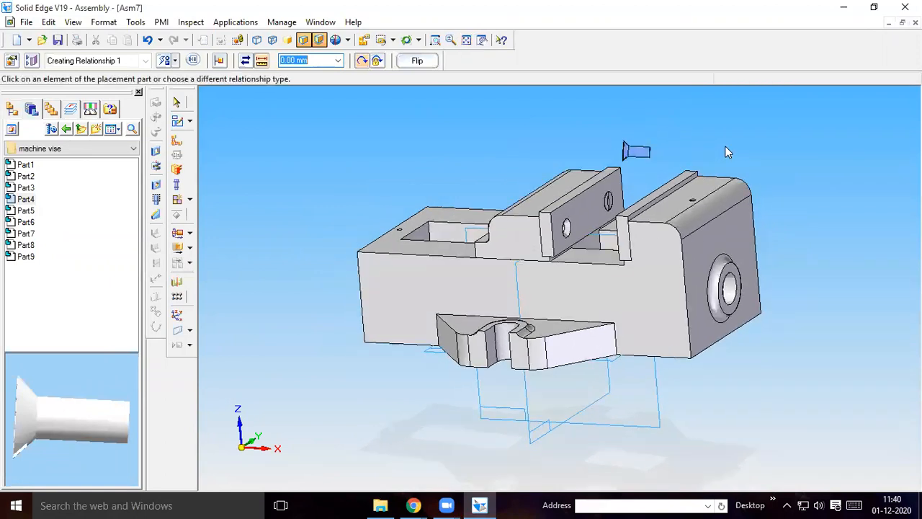
pyautogui.moveTo(746, 151); pyautogui.dragTo(769, 165, button='middle')
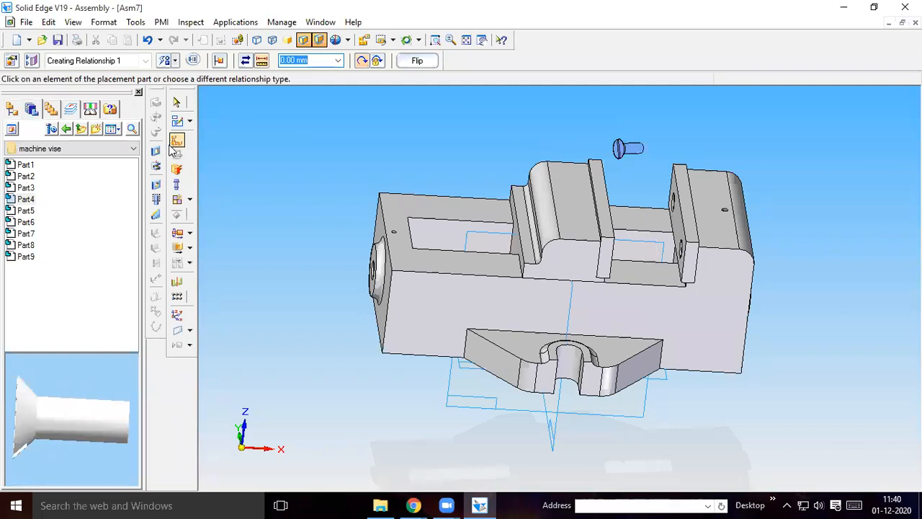
# Axially align the second Part4 screw's shank with the far hole in the Part3 plate on the fixed jaw
pyautogui.click(175, 61)
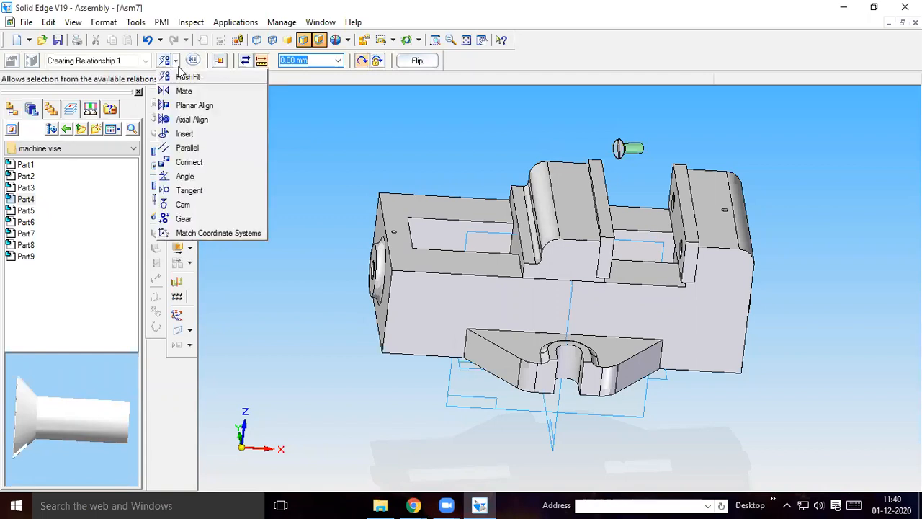
pyautogui.click(196, 120)
pyautogui.click(637, 149)
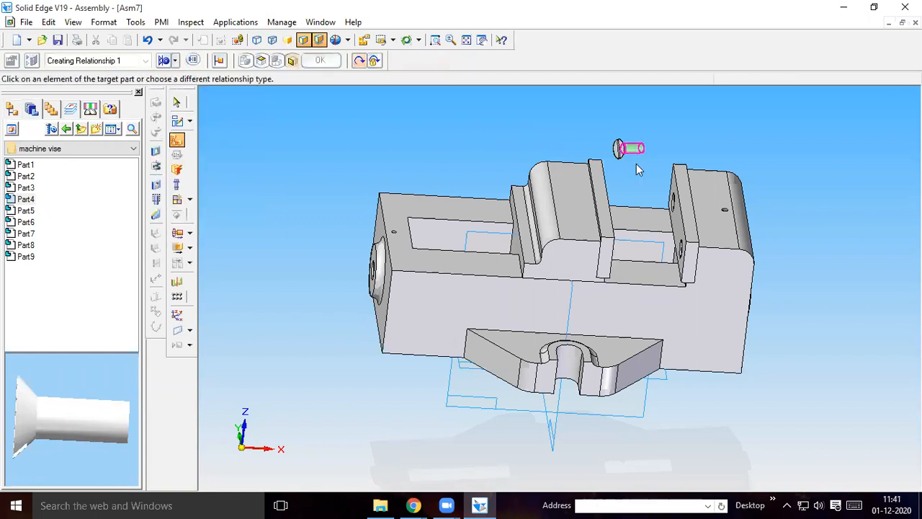
pyautogui.click(673, 205)
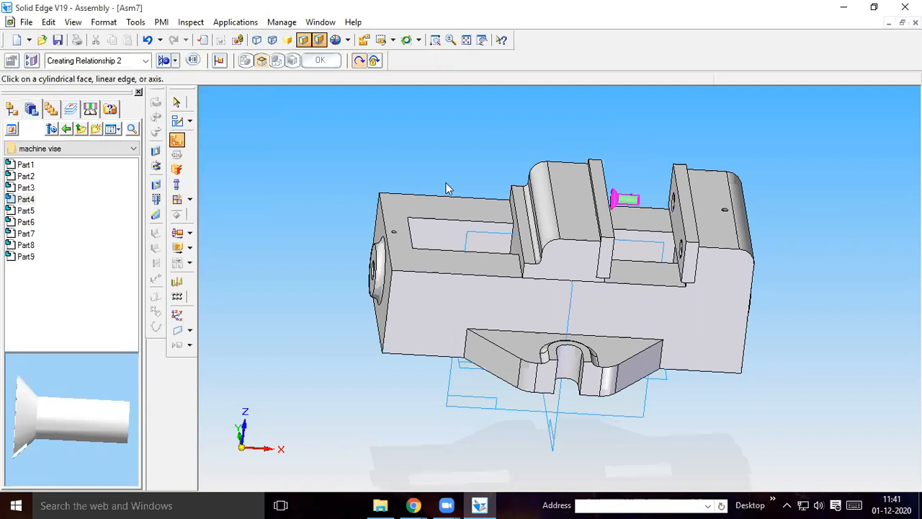
# Use FlashFit to seat the second Part4 screw's flat head face flush with the front face of the fixed jaw's Part3 plate
pyautogui.click(176, 60)
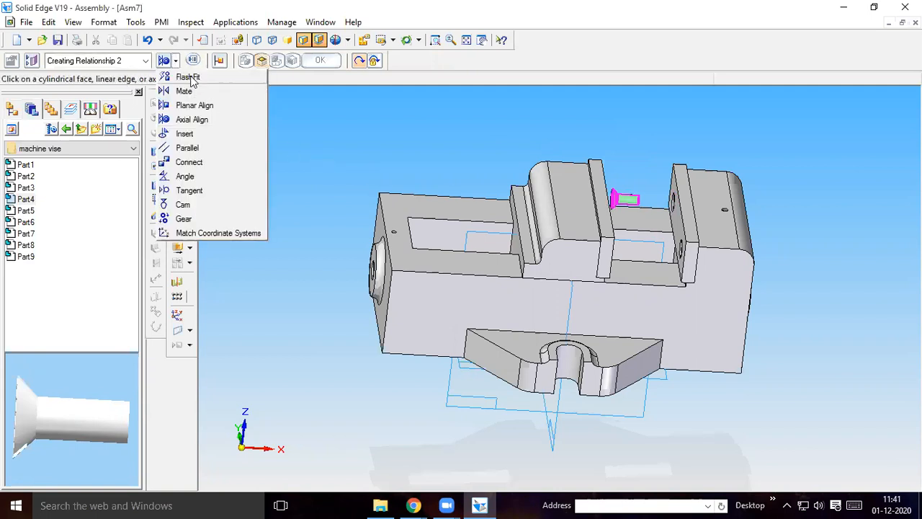
pyautogui.click(189, 91)
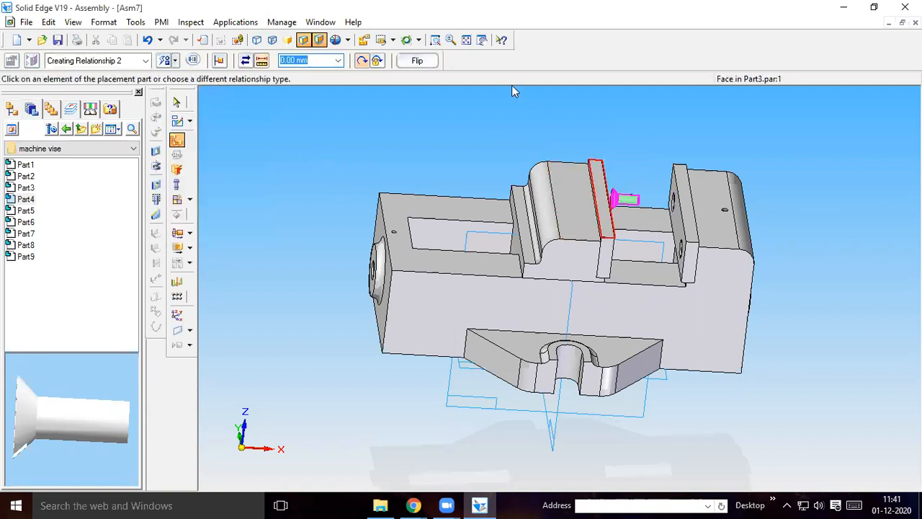
pyautogui.click(435, 40)
pyautogui.moveTo(597, 242); pyautogui.dragTo(687, 229)
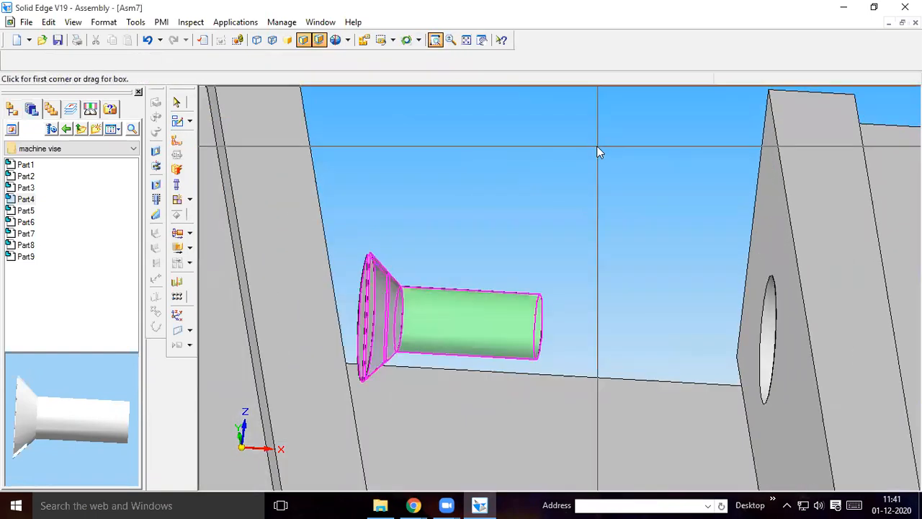
pyautogui.press('Escape')
pyautogui.click(175, 143)
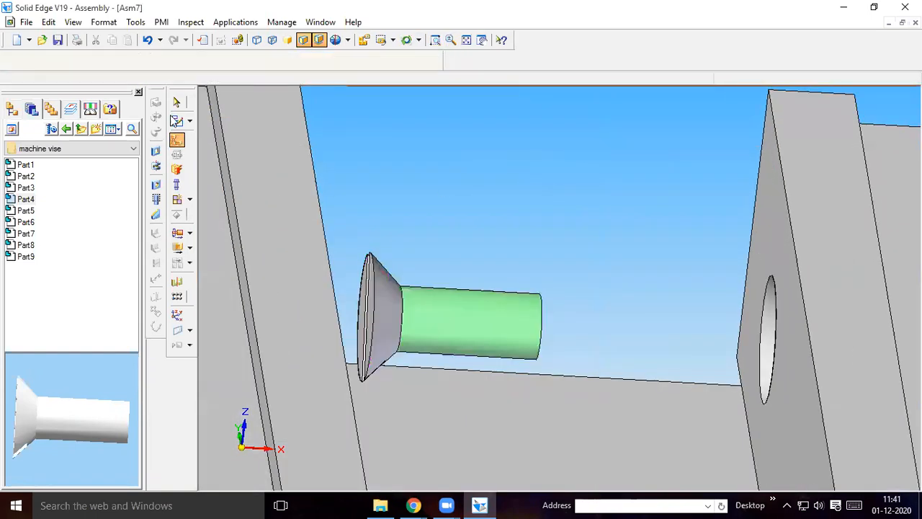
pyautogui.click(175, 62)
pyautogui.click(180, 77)
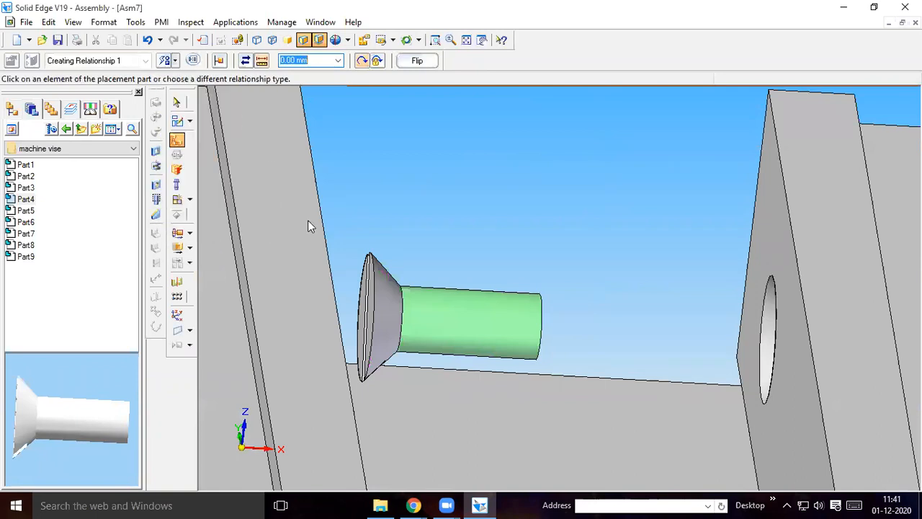
pyautogui.click(369, 317)
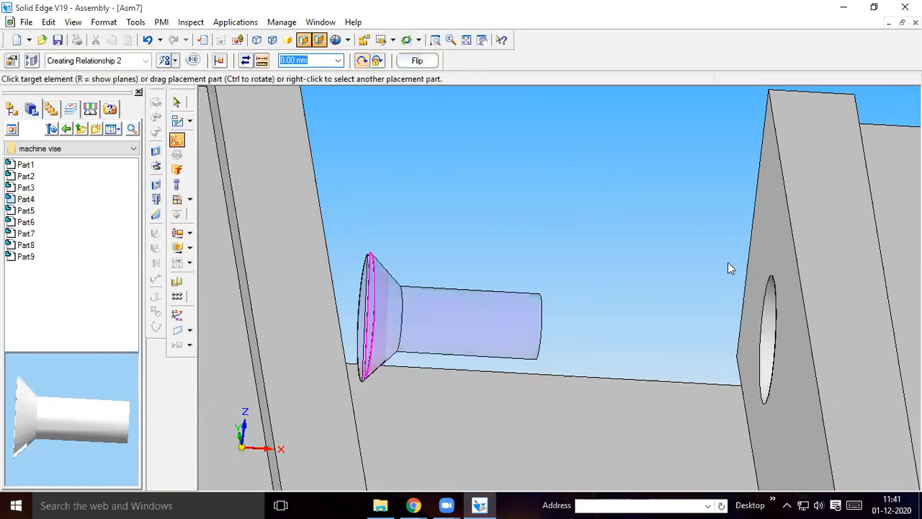
pyautogui.click(775, 245)
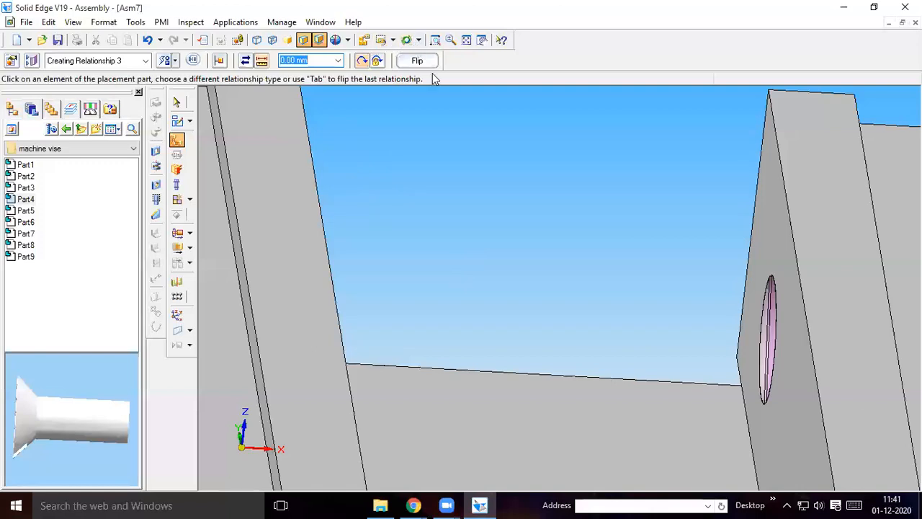
# Use FlashFit to align a side wall of the second screw's head slot with the near end face of the fixed jaw's Part3 plate
pyautogui.moveTo(479, 187); pyautogui.dragTo(354, 144, button='middle')
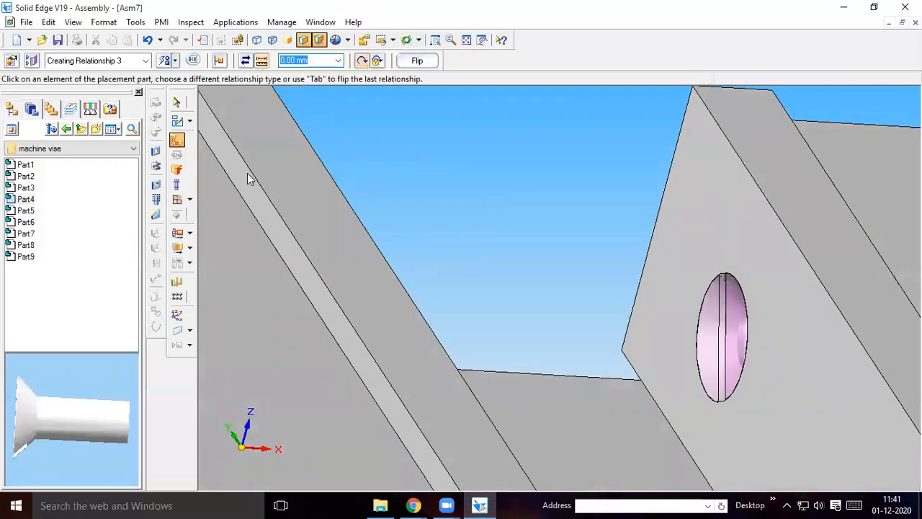
pyautogui.click(176, 140)
pyautogui.click(176, 62)
pyautogui.click(181, 78)
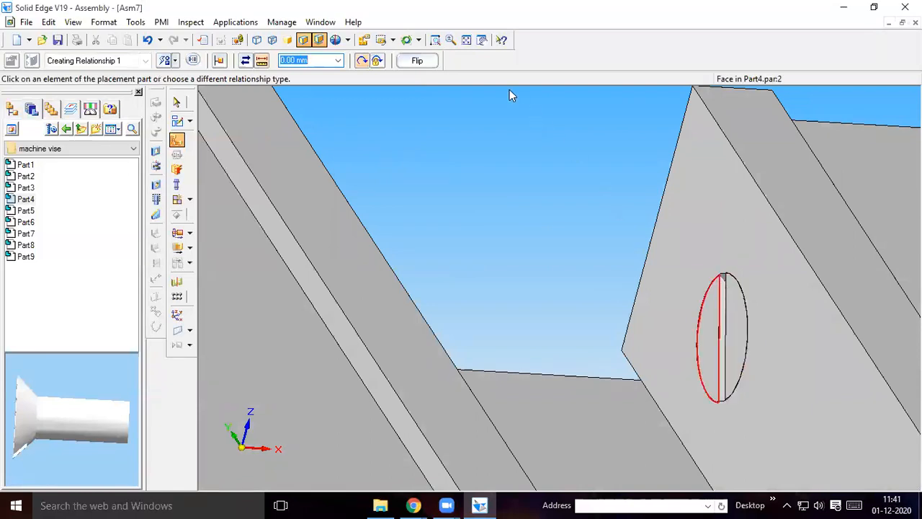
pyautogui.click(436, 40)
pyautogui.moveTo(697, 252); pyautogui.dragTo(771, 351)
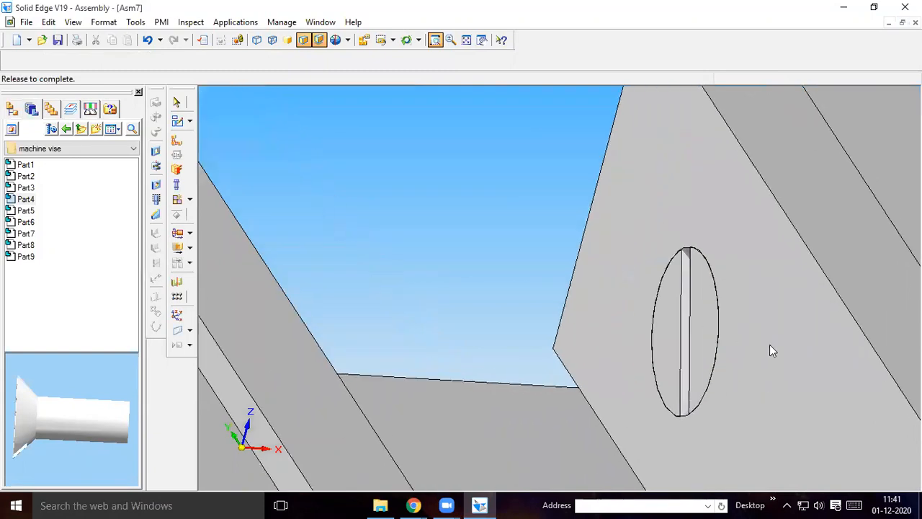
pyautogui.rightClick(713, 263)
pyautogui.click(529, 235)
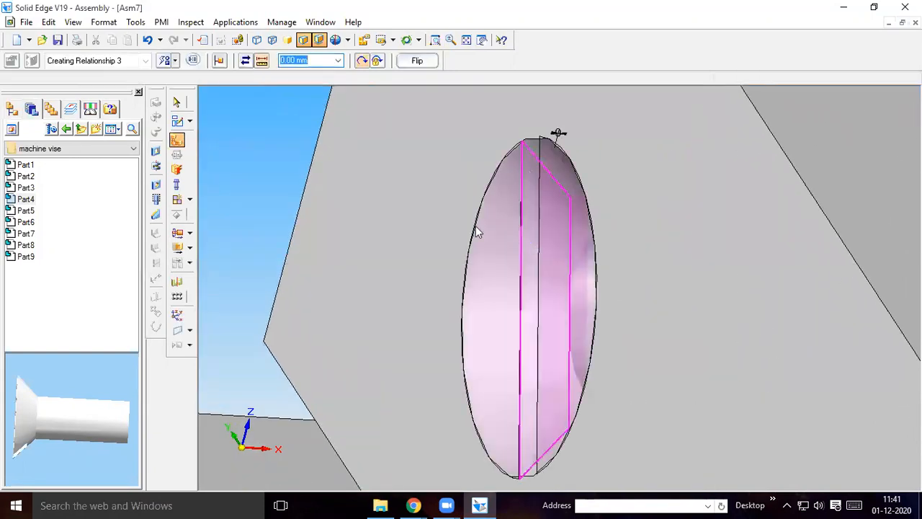
pyautogui.click(465, 40)
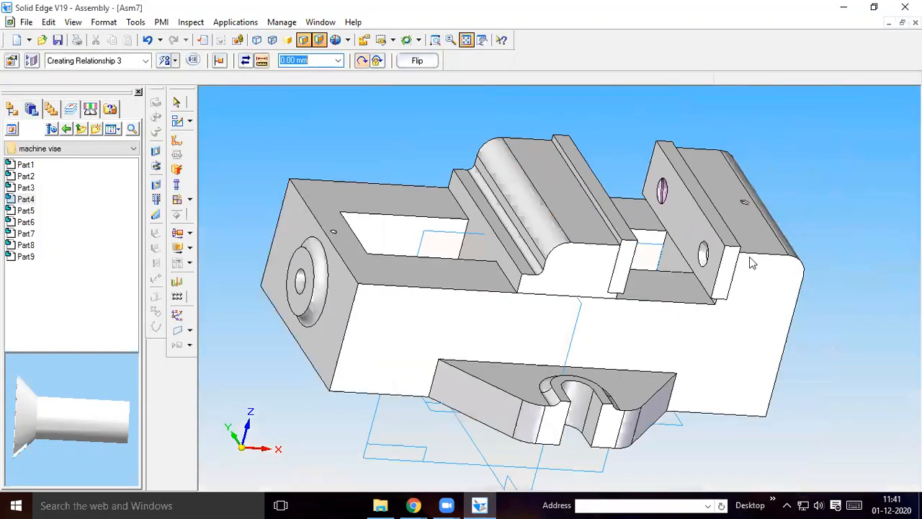
pyautogui.click(727, 264)
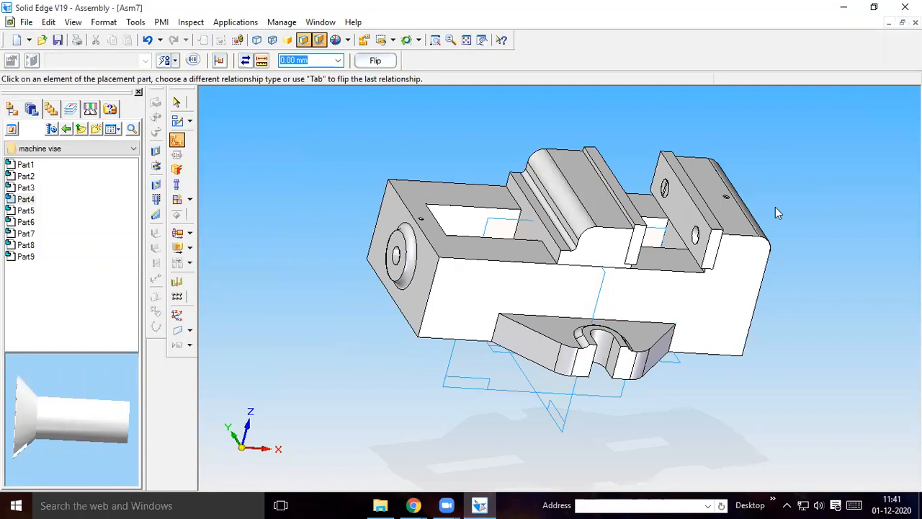
pyautogui.moveTo(868, 238); pyautogui.dragTo(823, 224, button='middle')
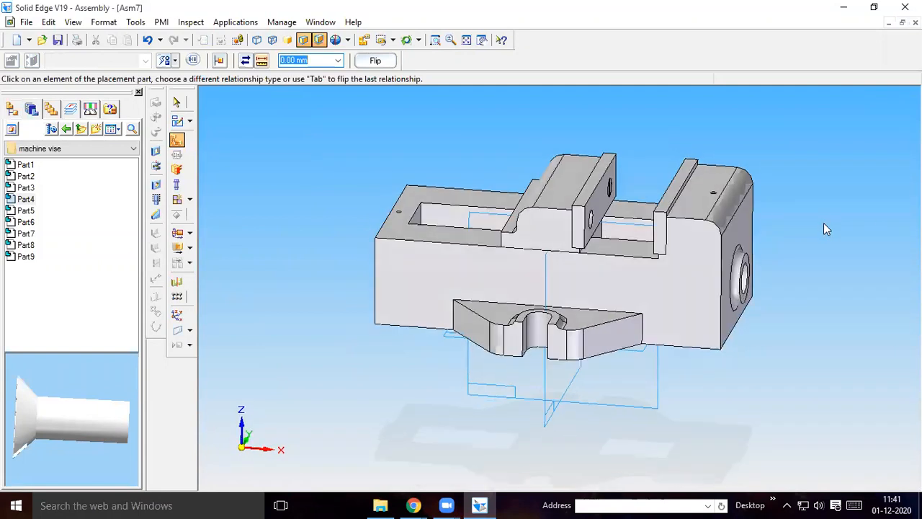
pyautogui.click(178, 282)
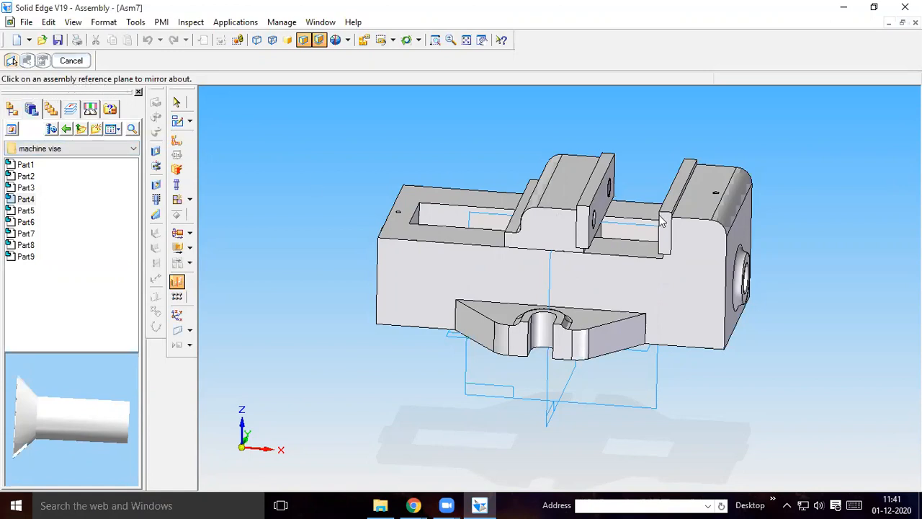
pyautogui.click(639, 233)
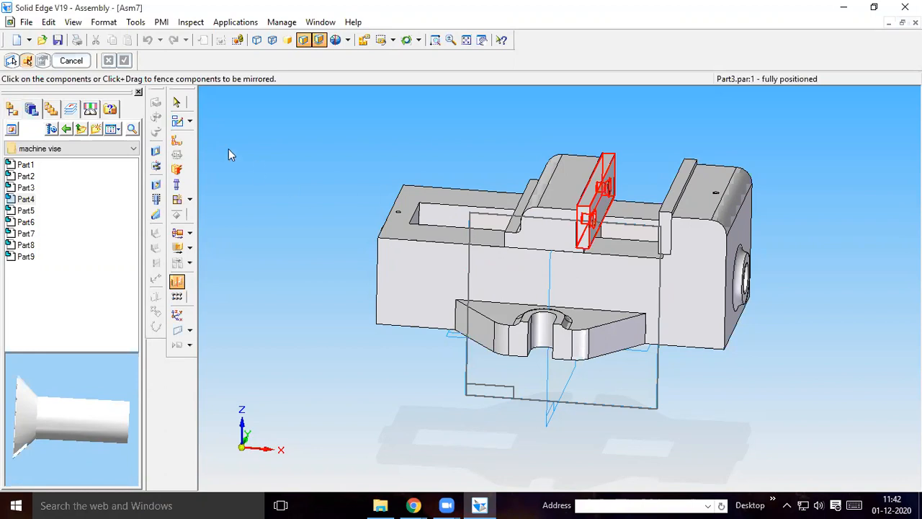
pyautogui.click(26, 200)
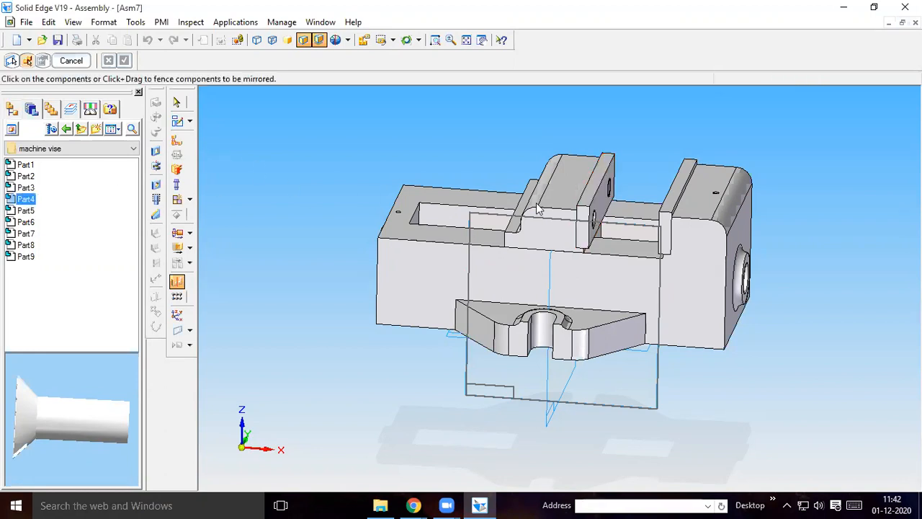
pyautogui.click(176, 102)
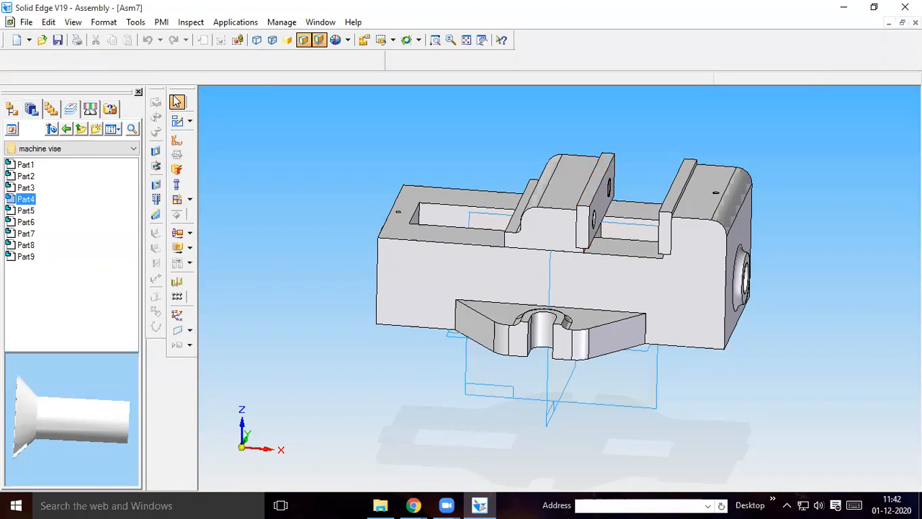
pyautogui.click(177, 282)
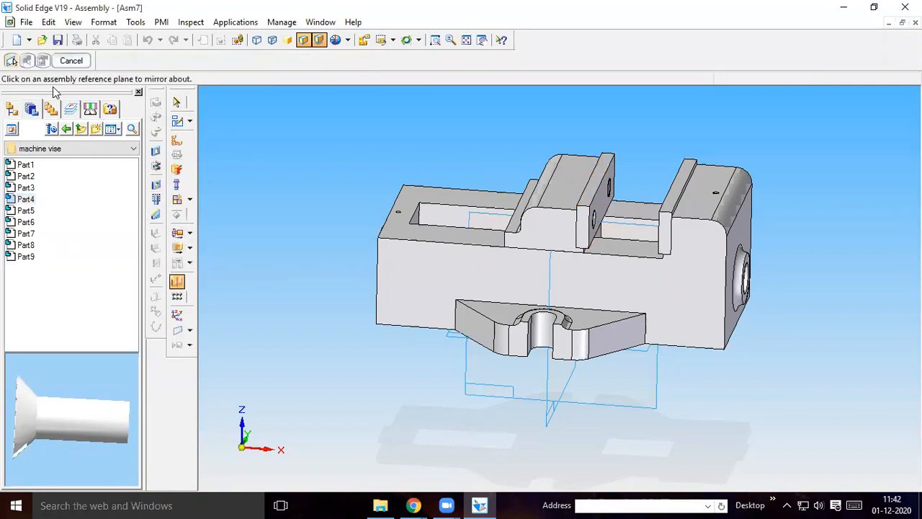
pyautogui.click(11, 108)
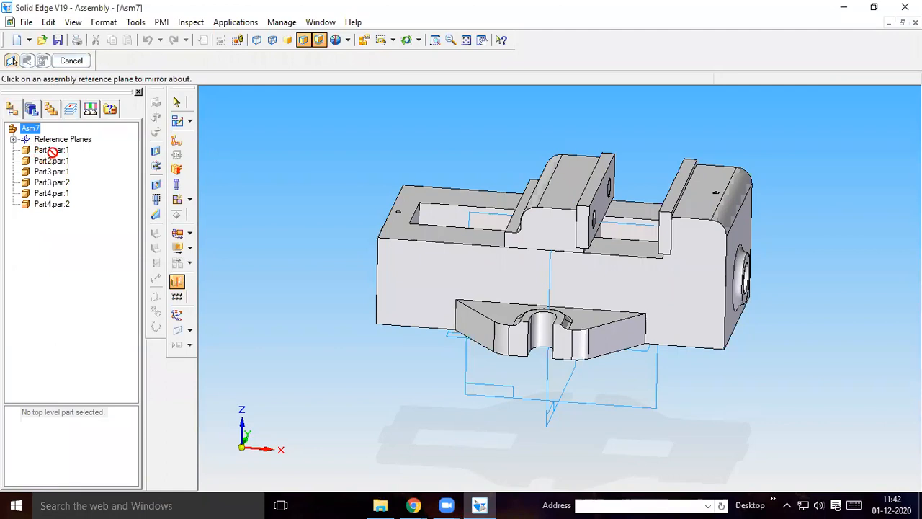
pyautogui.click(71, 60)
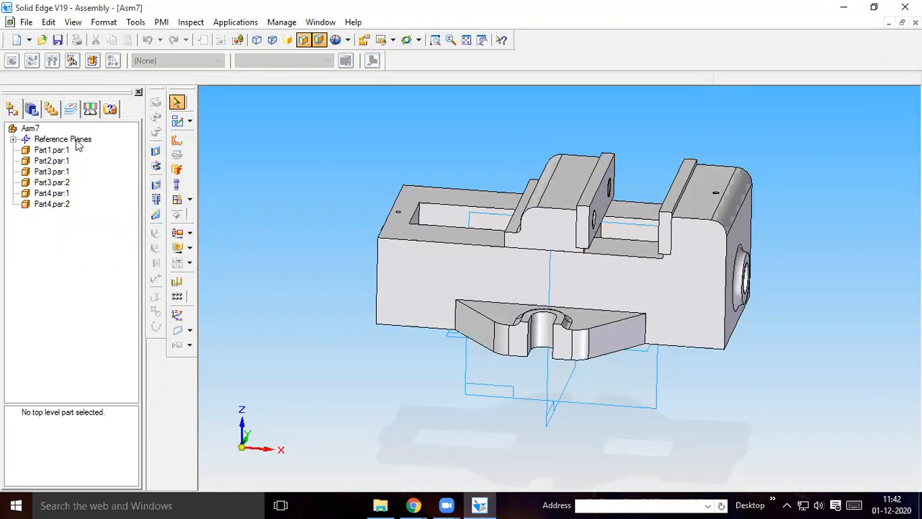
# Set up a mirror of both Part4 screws about the vertical lengthwise reference plane, replicating the assembly structure and grounding all parts
pyautogui.click(176, 282)
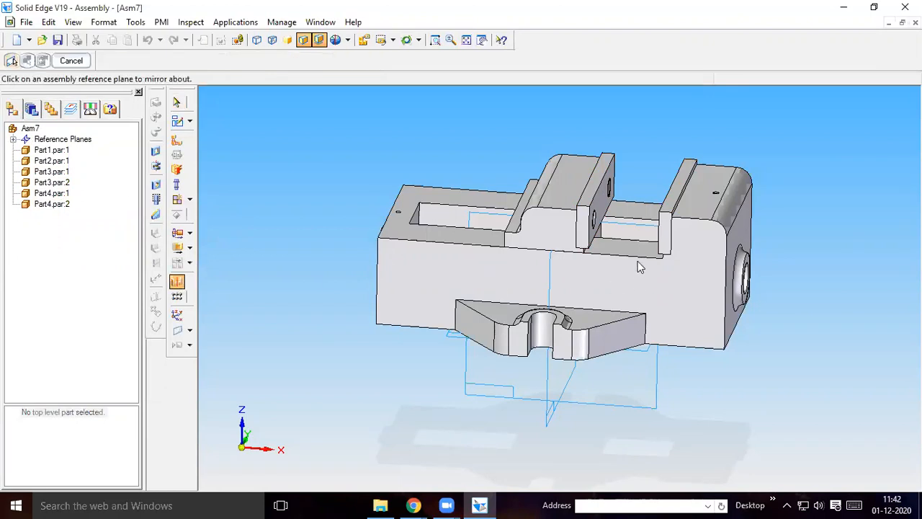
pyautogui.click(630, 232)
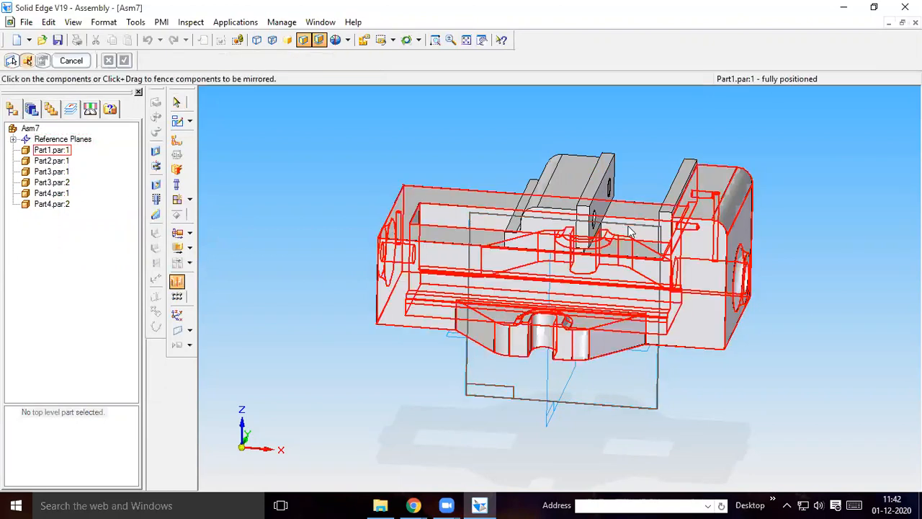
pyautogui.click(58, 199)
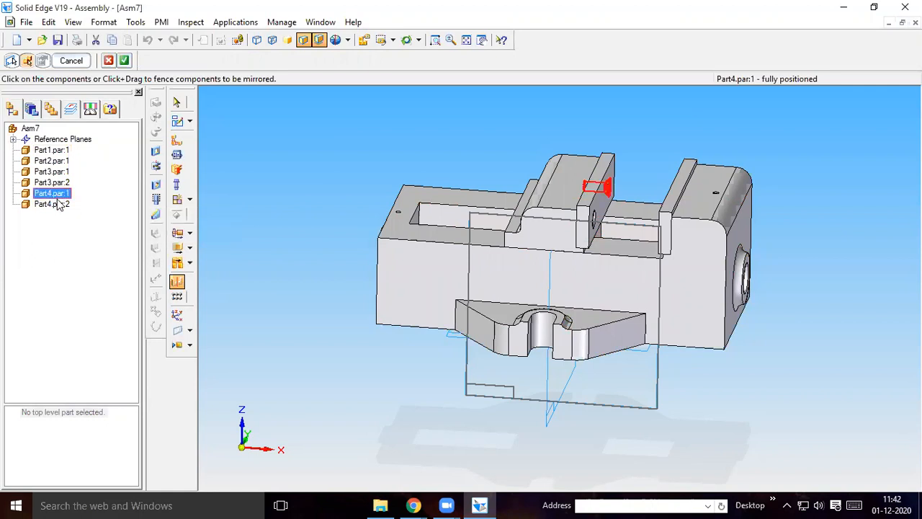
pyautogui.click(73, 205)
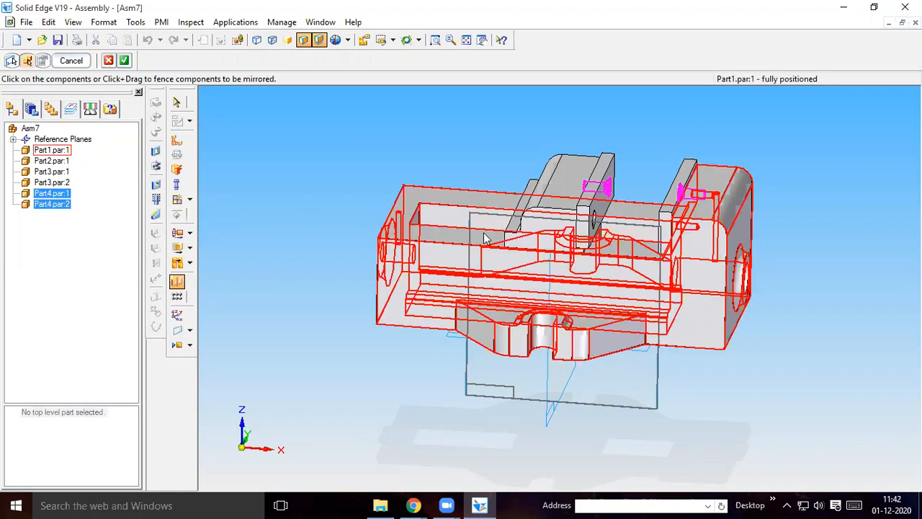
pyautogui.click(125, 61)
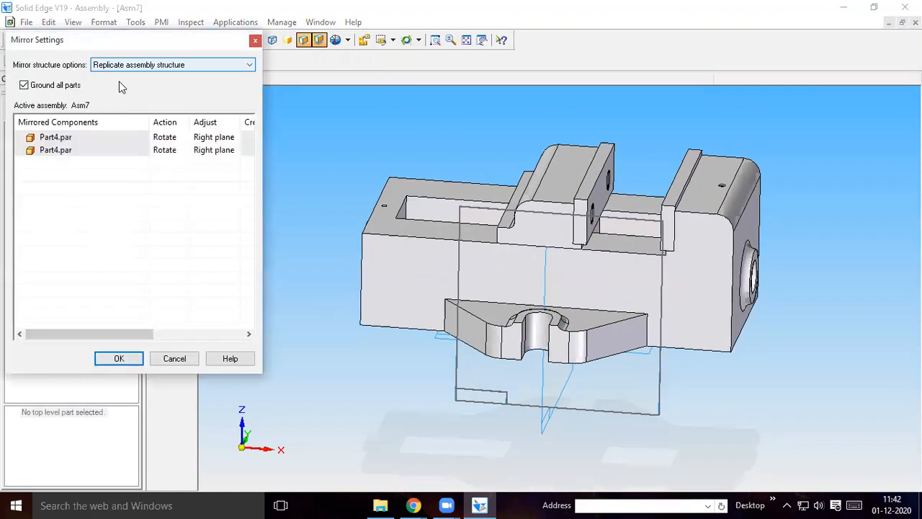
pyautogui.click(119, 359)
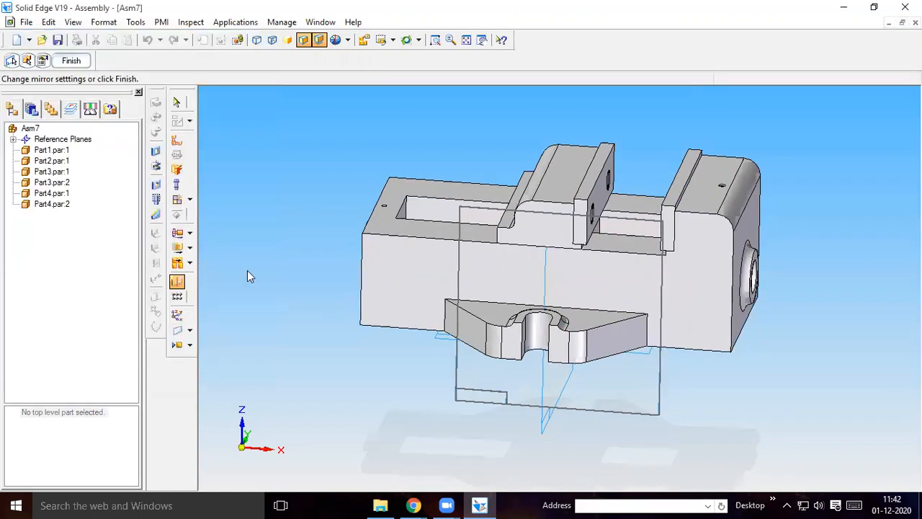
pyautogui.moveTo(270, 179); pyautogui.dragTo(121, 165, button='middle')
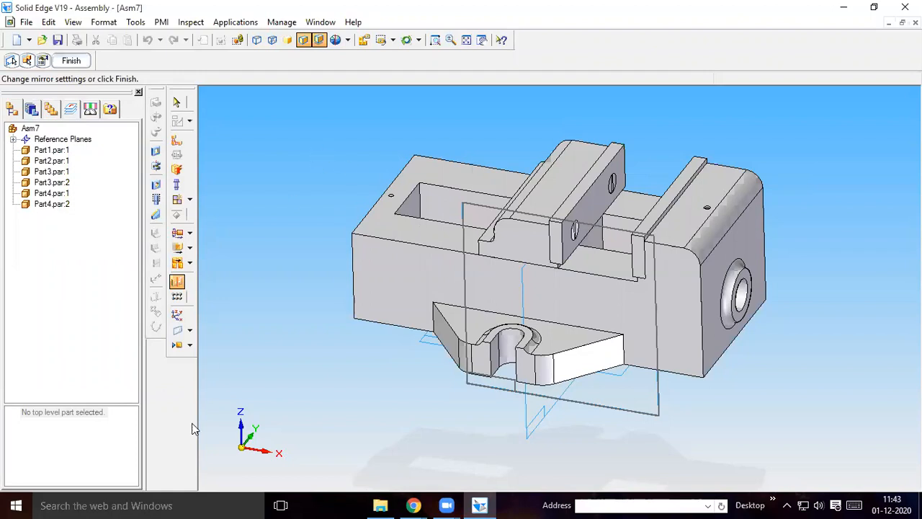
# Select Part5 in the machine vise folder and turn its preview so the spindle lies nearly horizontal, threaded tip towards the vise
pyautogui.click(31, 110)
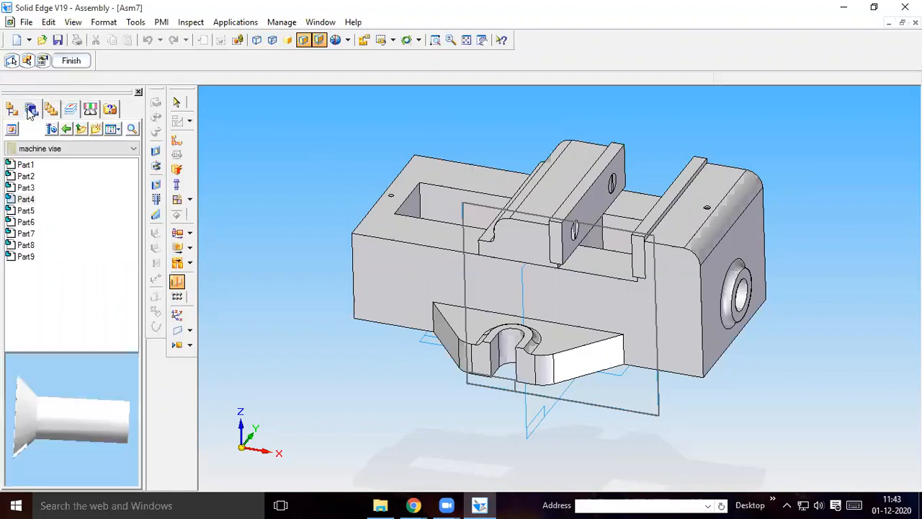
pyautogui.click(26, 177)
pyautogui.click(27, 187)
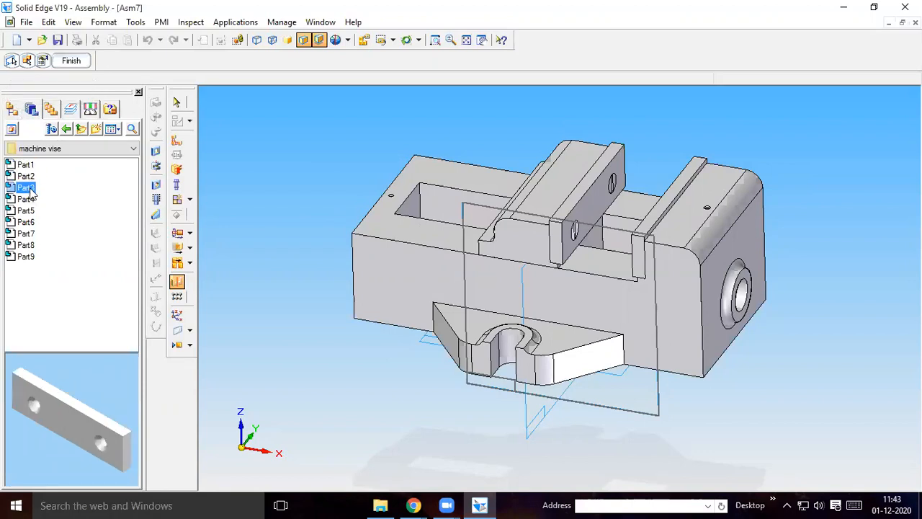
pyautogui.click(27, 199)
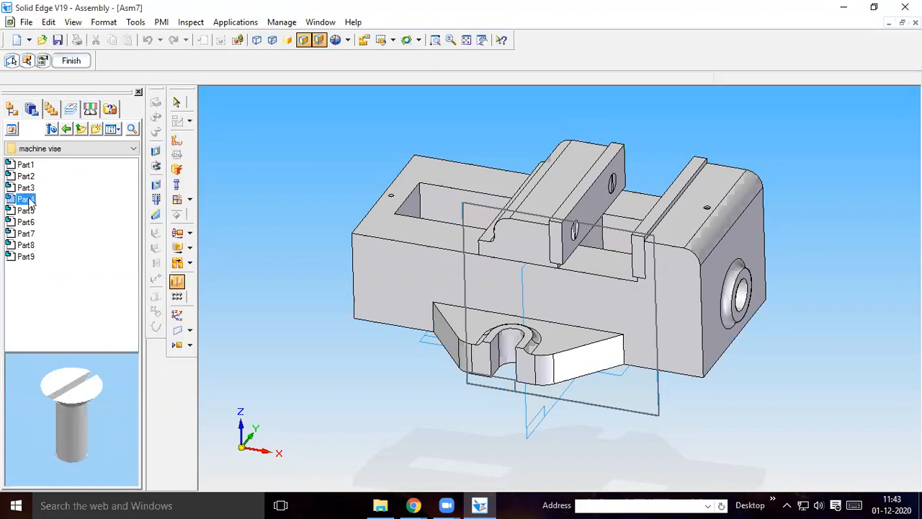
pyautogui.click(28, 210)
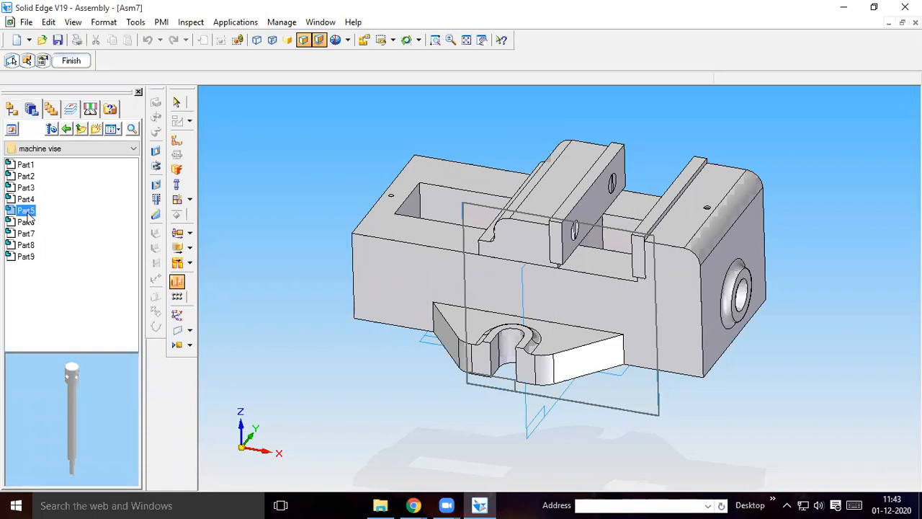
pyautogui.moveTo(31, 379); pyautogui.dragTo(190, 498, button='middle')
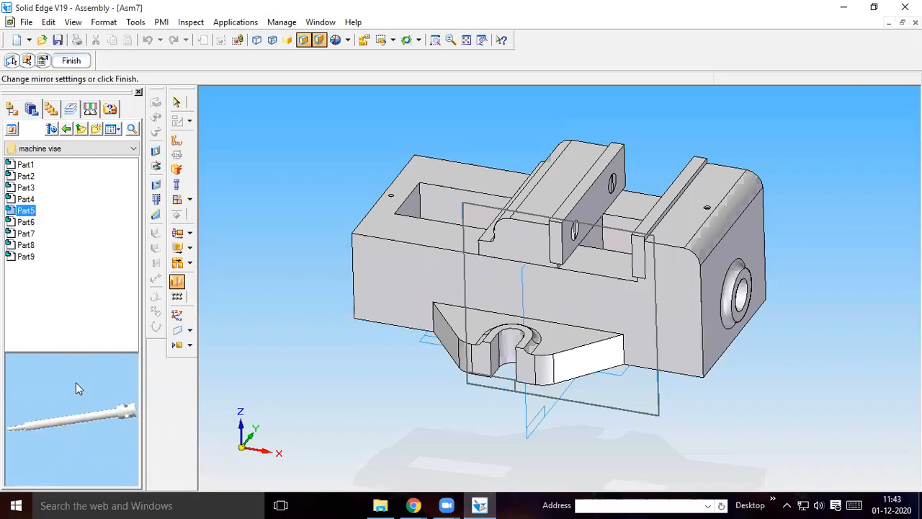
# Finish the pending mirror of the two Part4 screws
pyautogui.moveTo(25, 212); pyautogui.dragTo(893, 375)
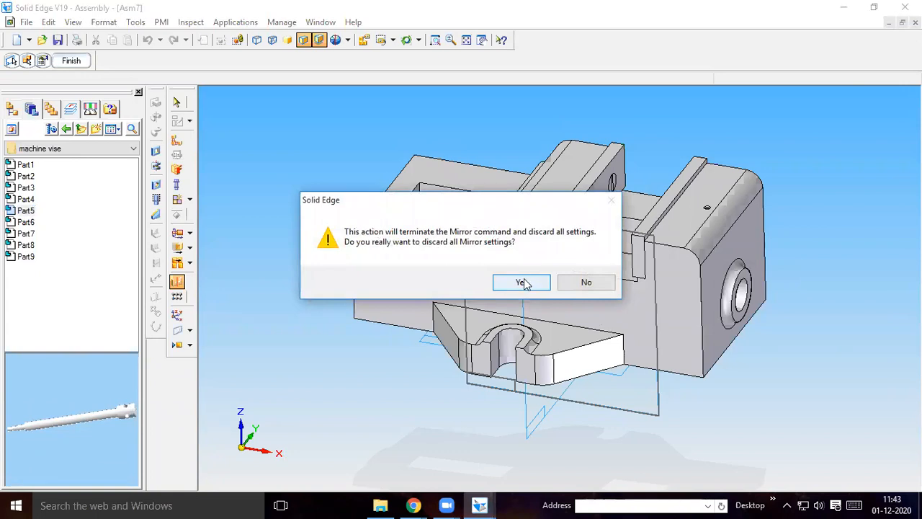
pyautogui.click(586, 283)
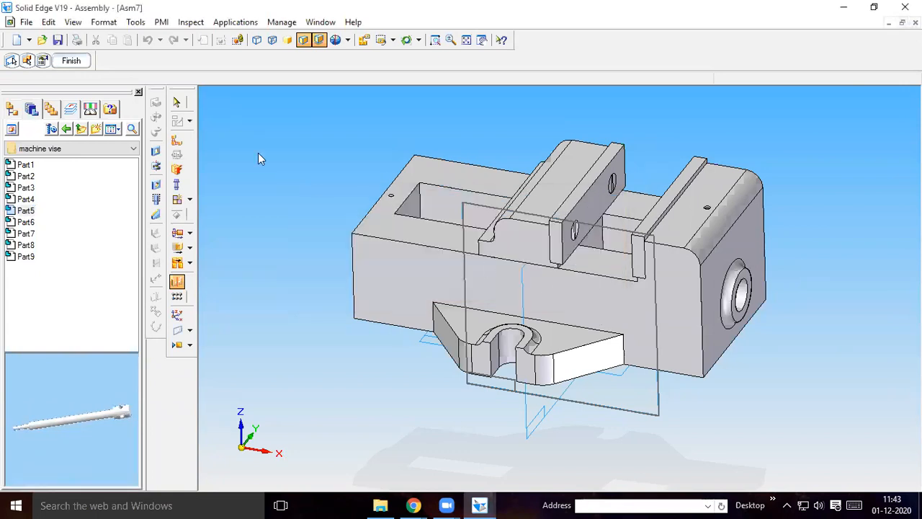
pyautogui.click(69, 61)
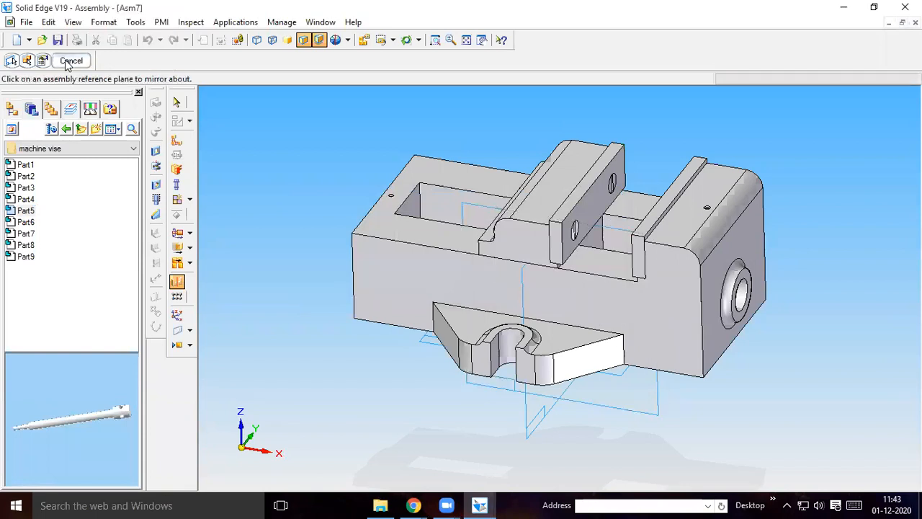
# Place Part5 beside the fixed-jaw end of the vise and axially align its long shaft with the hole in the base's round end boss
pyautogui.moveTo(29, 214); pyautogui.dragTo(875, 362)
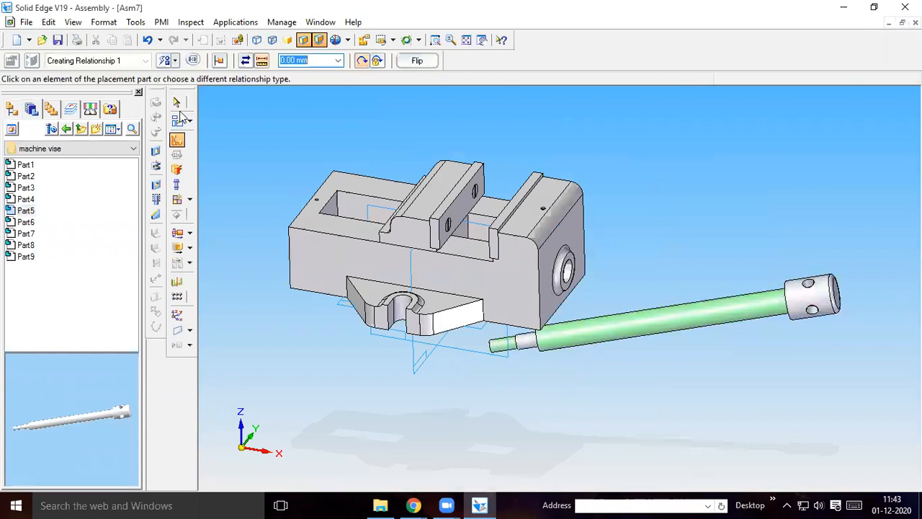
pyautogui.click(176, 64)
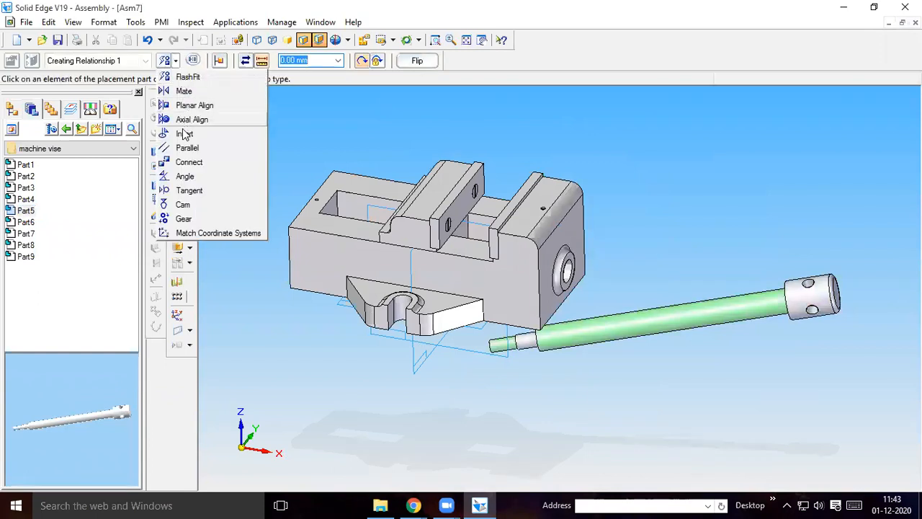
pyautogui.click(188, 119)
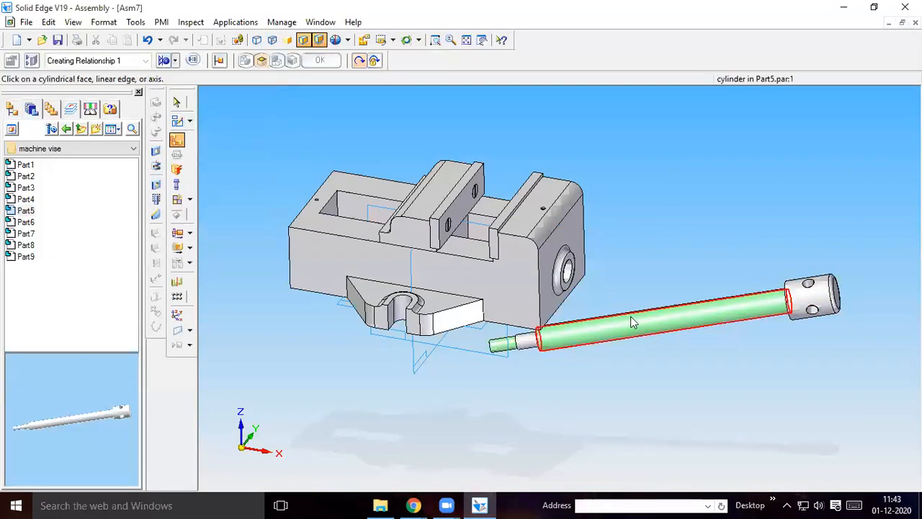
pyautogui.click(631, 316)
pyautogui.click(573, 272)
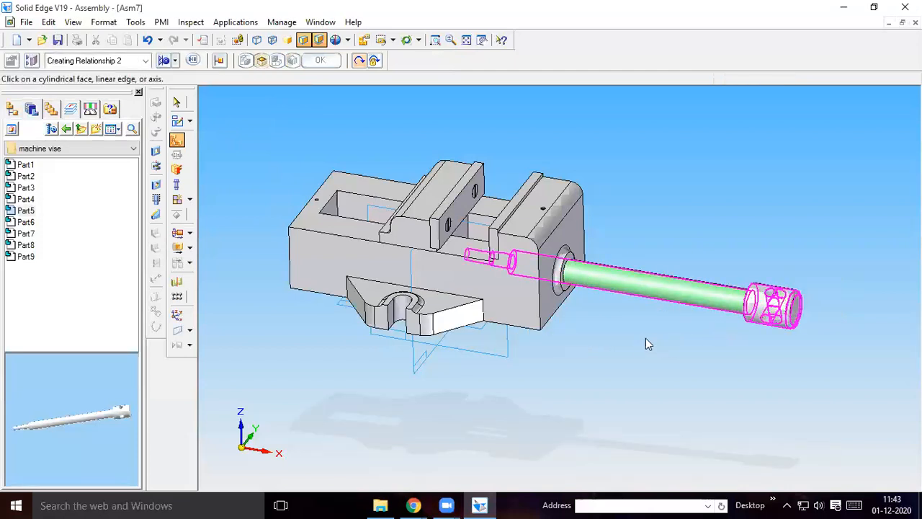
# Use FlashFit to seat the shoulder of the Part5 head against the round boss on the fixed-jaw end of Part1
pyautogui.moveTo(659, 339); pyautogui.dragTo(743, 358, button='middle')
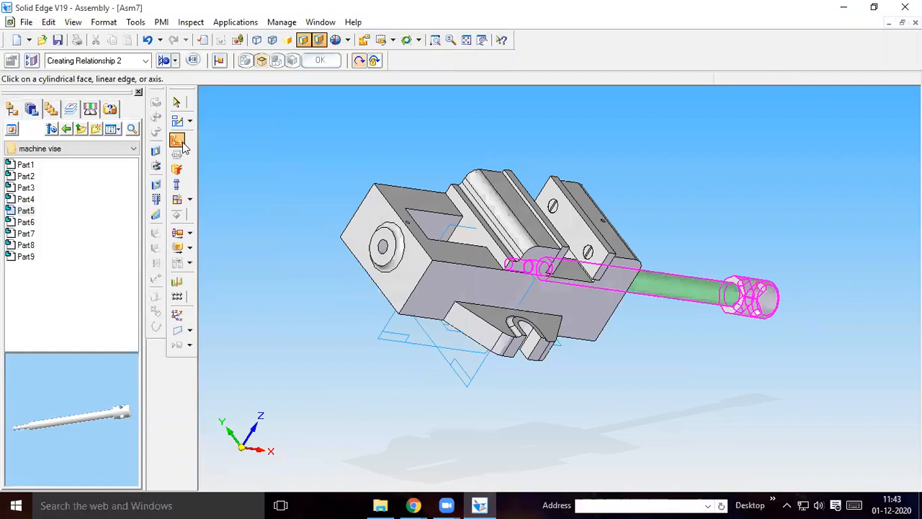
pyautogui.click(175, 62)
pyautogui.click(193, 77)
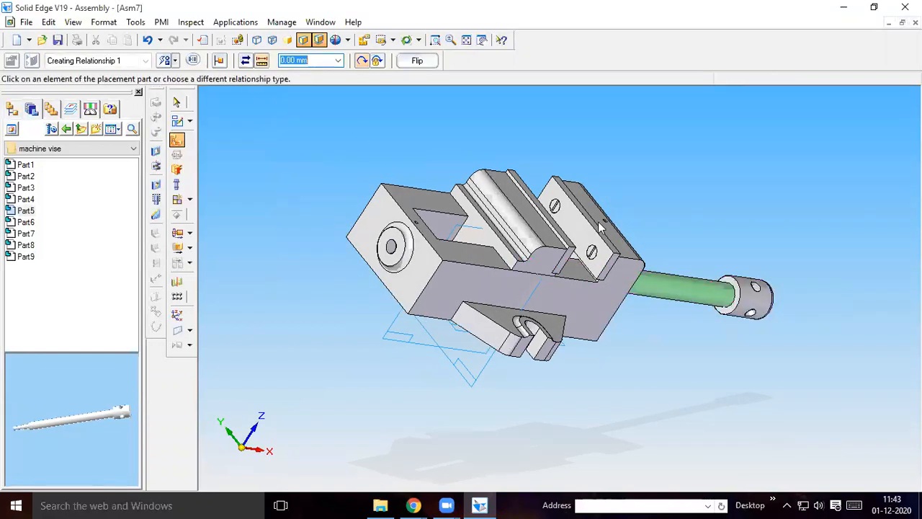
pyautogui.click(740, 301)
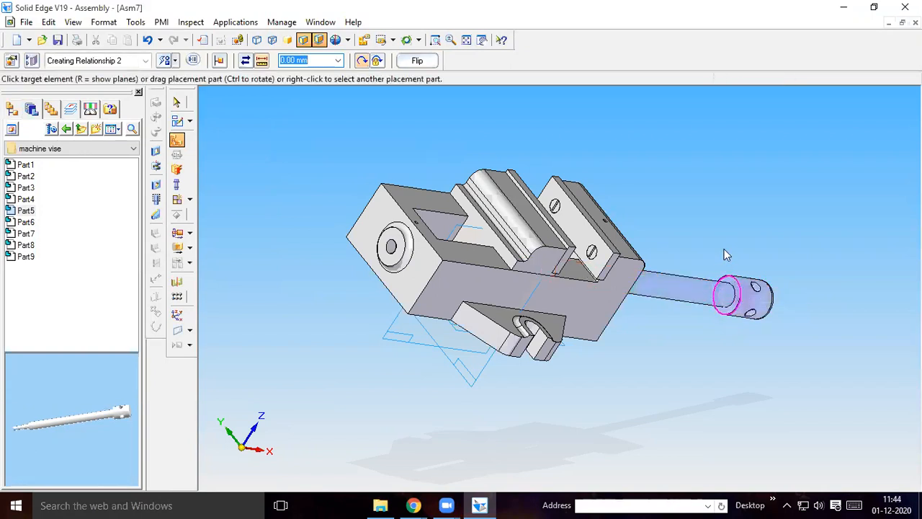
pyautogui.moveTo(729, 211); pyautogui.dragTo(546, 303, button='middle')
pyautogui.click(546, 303)
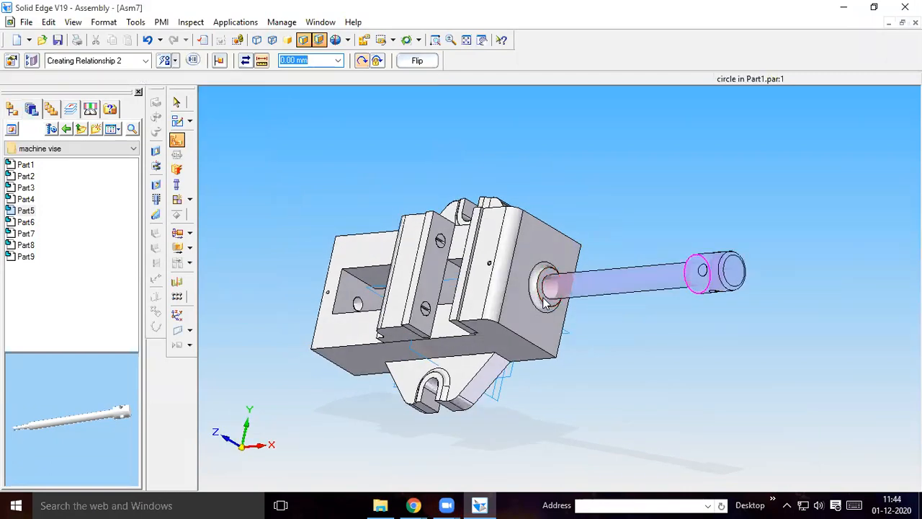
pyautogui.moveTo(691, 224); pyautogui.dragTo(742, 179, button='middle')
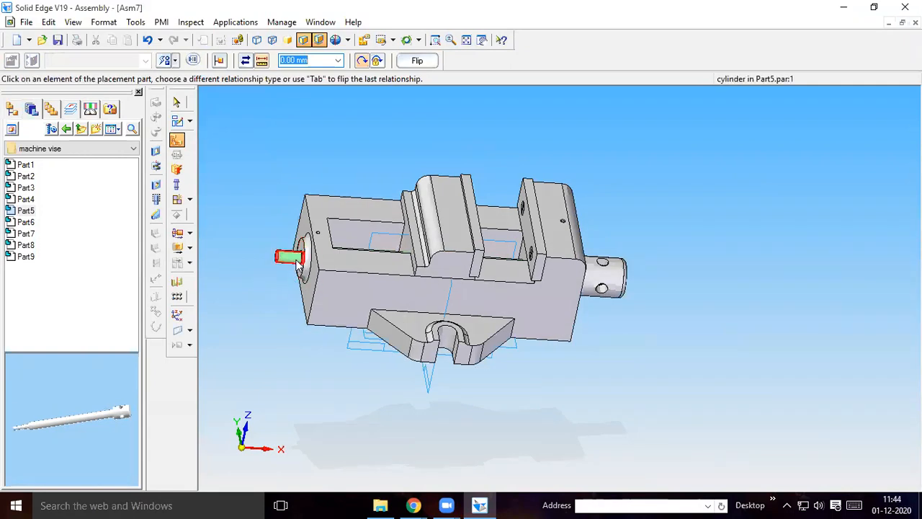
# Place Part6 from the machine vise folder beside the vise and axially align the washer with the protruding end of the Part5 spindle
pyautogui.click(28, 223)
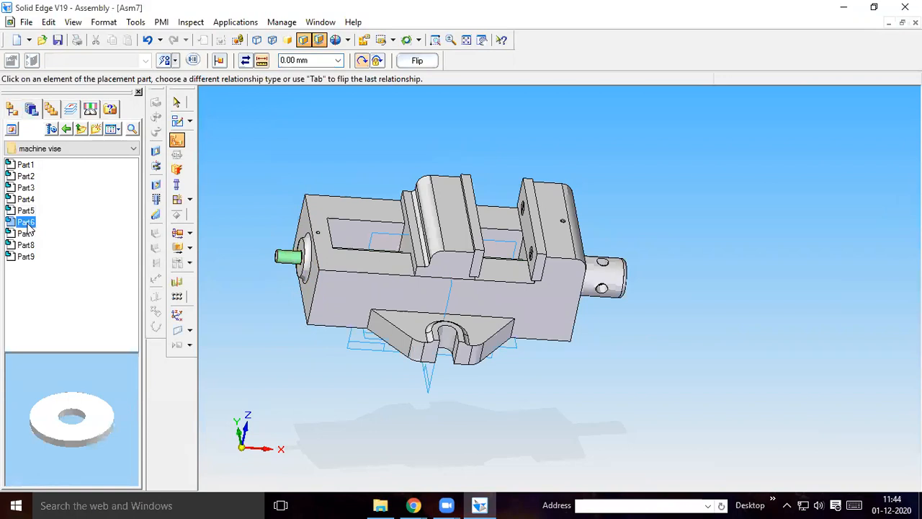
pyautogui.moveTo(29, 227); pyautogui.dragTo(228, 209)
pyautogui.click(177, 139)
pyautogui.click(175, 61)
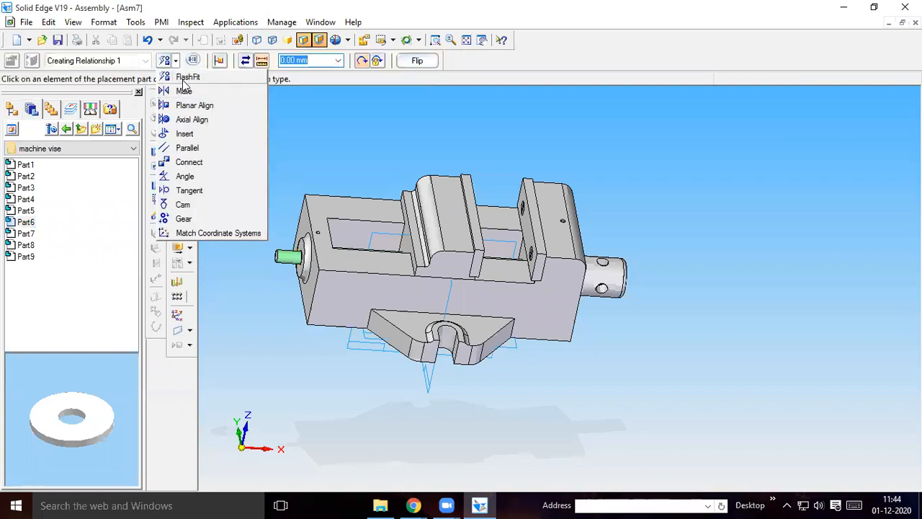
pyautogui.click(188, 120)
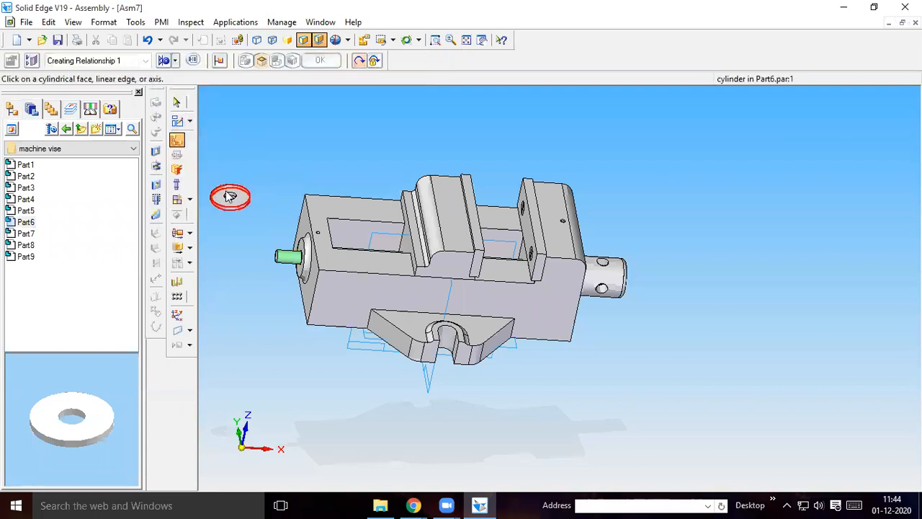
pyautogui.click(230, 200)
pyautogui.click(287, 256)
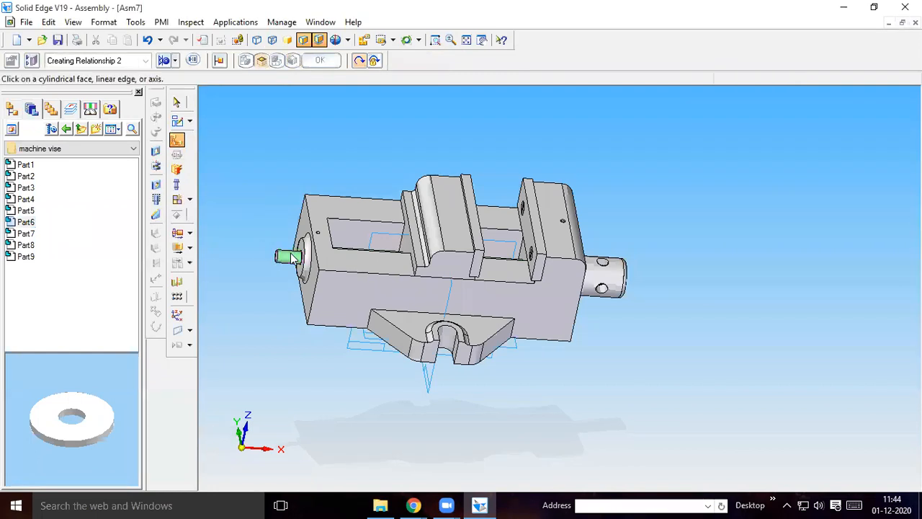
# Use FlashFit to seat the flat face of the Part6 washer against the round boss surrounding the thin spindle end
pyautogui.moveTo(243, 256)
pyautogui.mouseDown(button='middle')
pyautogui.moveTo(201, 277)
pyautogui.moveTo(250, 283)
pyautogui.moveTo(281, 272)
pyautogui.moveTo(255, 263)
pyautogui.mouseUp(button='middle')
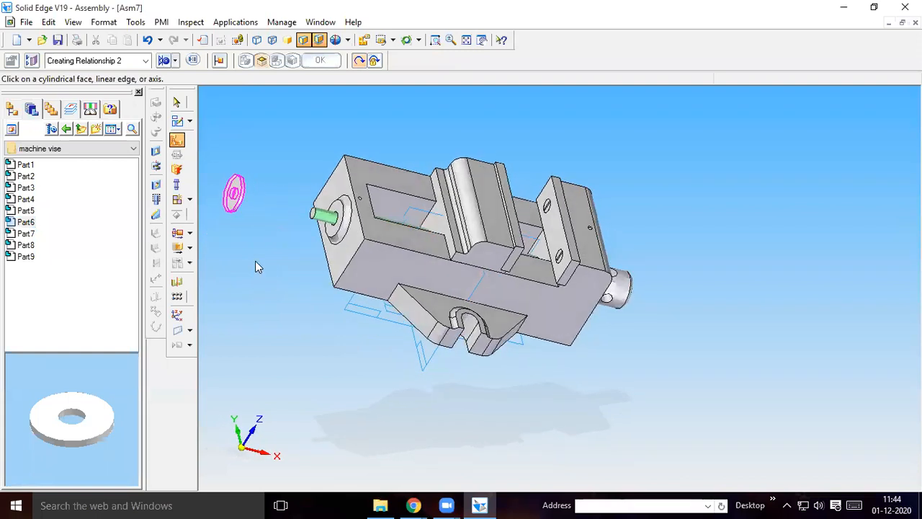
pyautogui.click(466, 39)
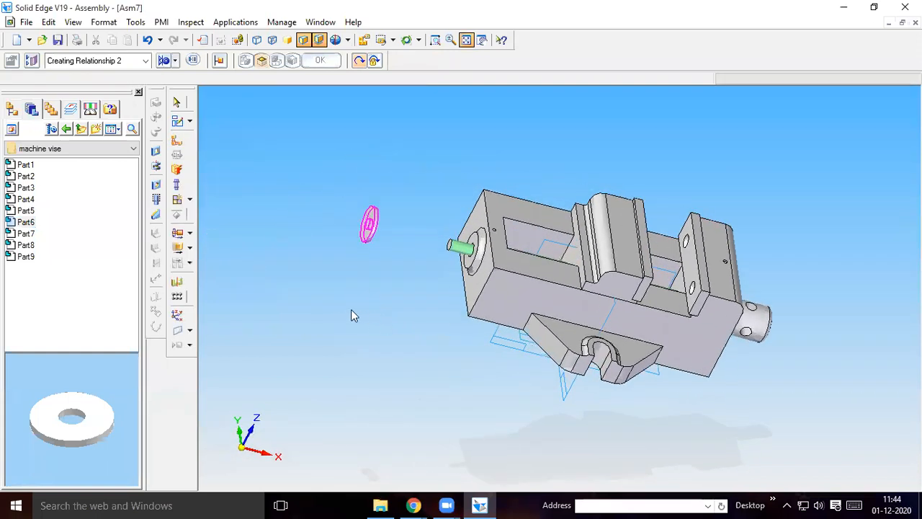
pyautogui.hotkey('ctrl', 'm')
pyautogui.click(176, 62)
pyautogui.click(181, 79)
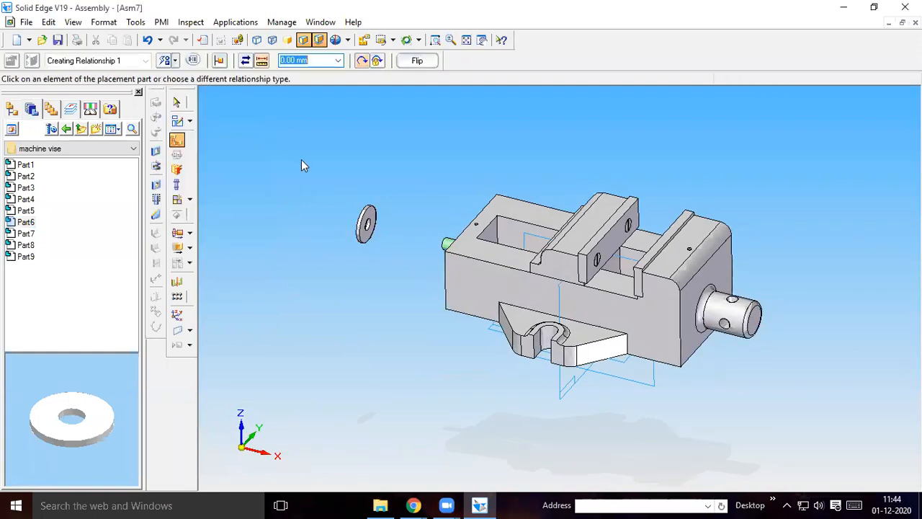
pyautogui.click(365, 229)
pyautogui.moveTo(375, 277); pyautogui.dragTo(531, 278, button='middle')
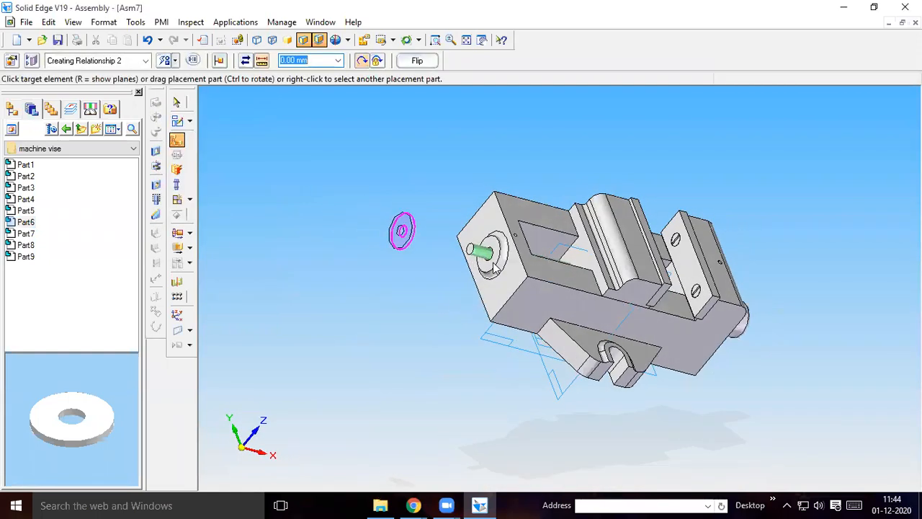
pyautogui.click(492, 263)
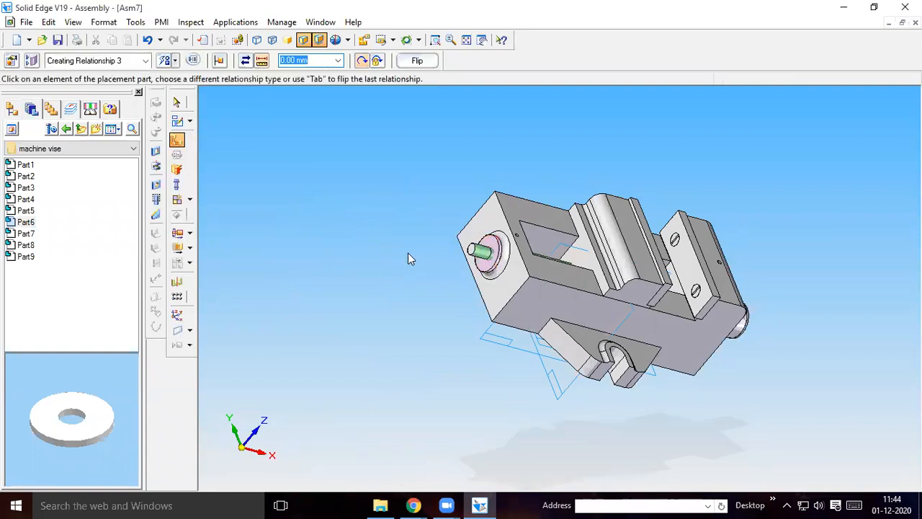
# Place Part7 from the machine vise folder beside the vise and axially align the hex nut's hole with the protruding spindle end
pyautogui.click(19, 234)
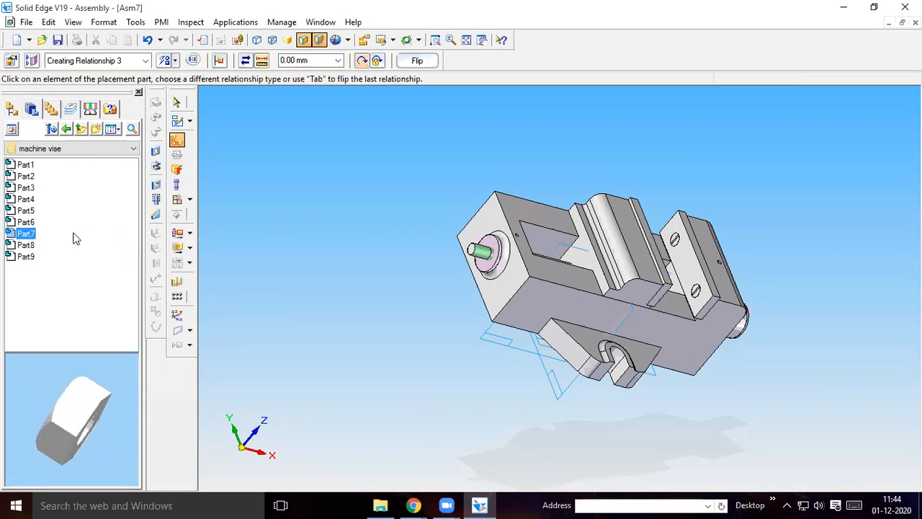
pyautogui.moveTo(26, 234); pyautogui.dragTo(257, 228)
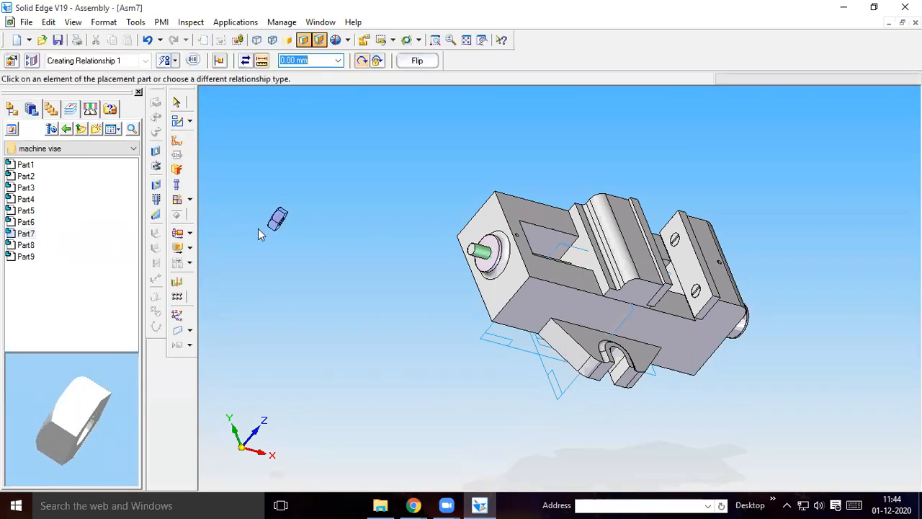
pyautogui.click(176, 139)
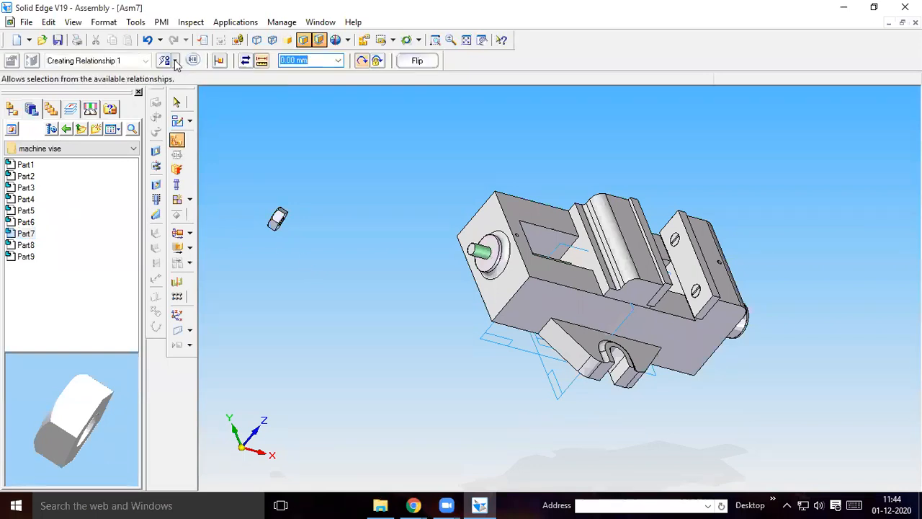
pyautogui.click(175, 62)
pyautogui.click(192, 119)
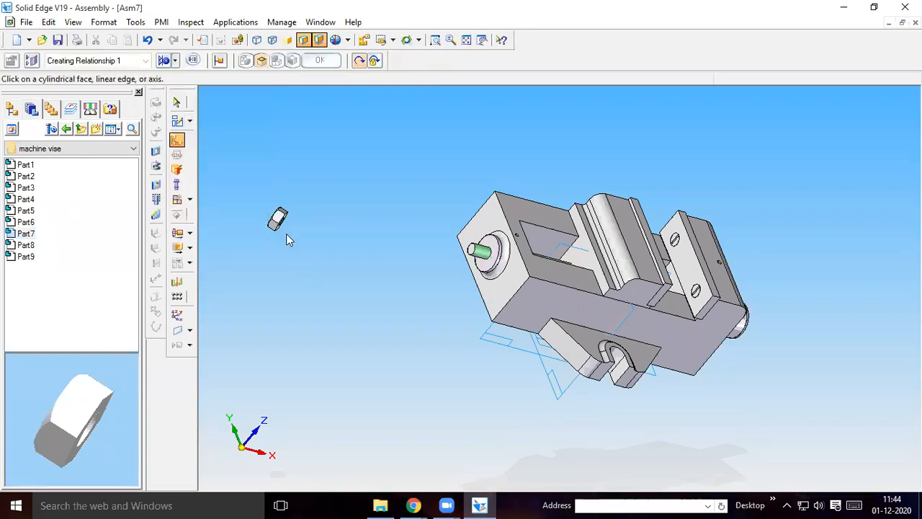
pyautogui.moveTo(318, 229); pyautogui.dragTo(297, 222, button='middle')
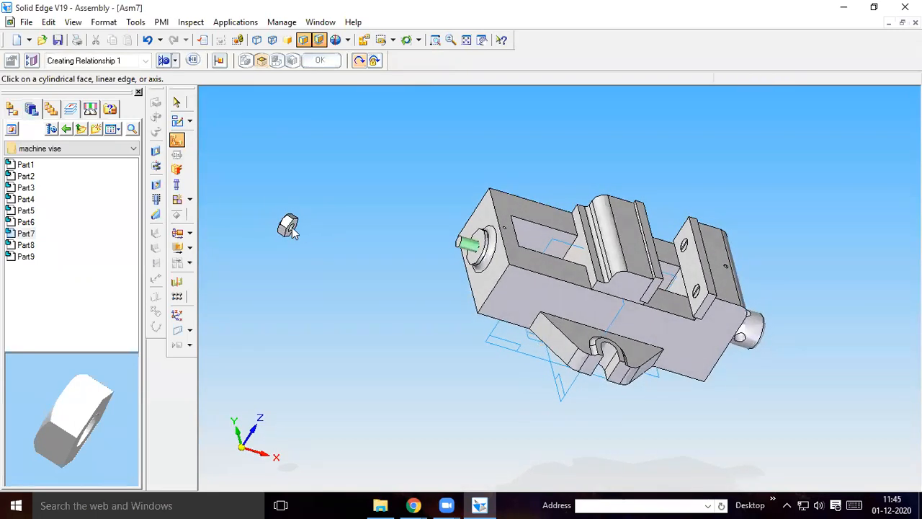
pyautogui.click(288, 226)
pyautogui.click(470, 243)
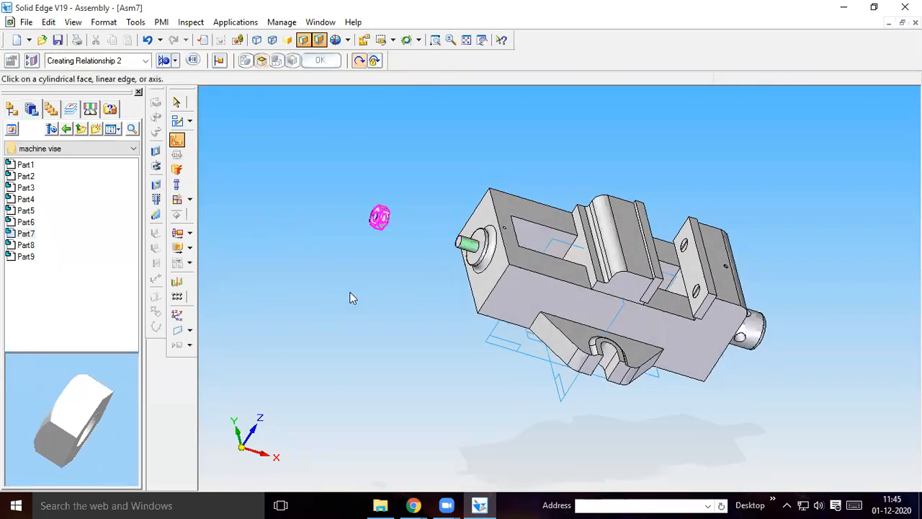
# Use FlashFit to seat the flat end face of the Part7 nut against the outer face of the Part6 washer
pyautogui.moveTo(351, 274); pyautogui.dragTo(180, 77, button='middle')
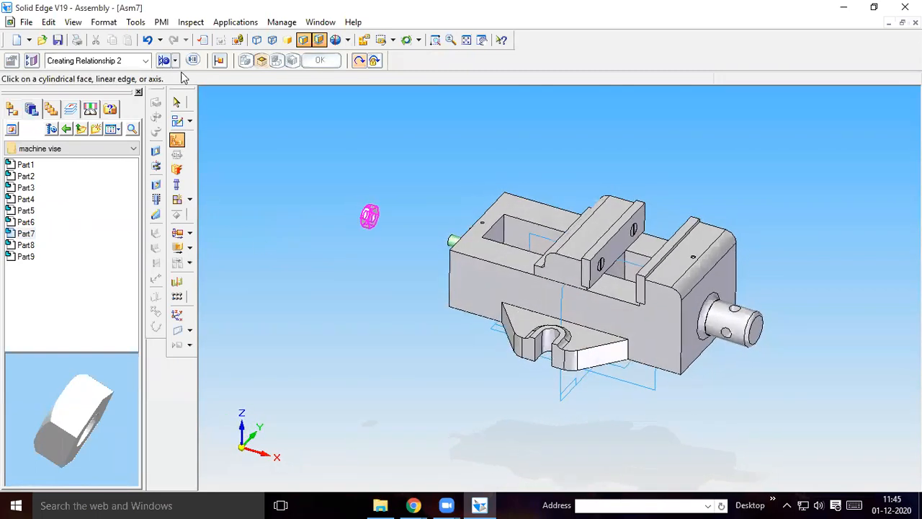
pyautogui.click(371, 223)
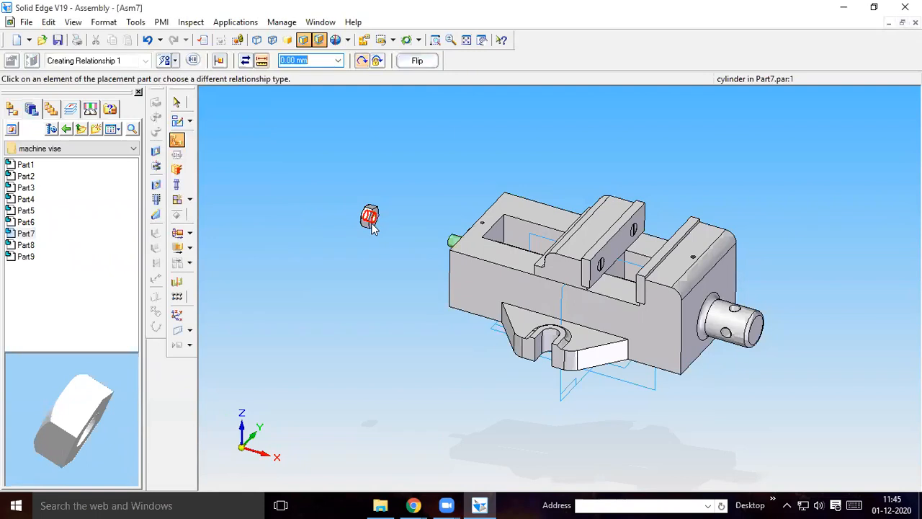
pyautogui.click(441, 42)
pyautogui.moveTo(337, 197); pyautogui.dragTo(425, 261)
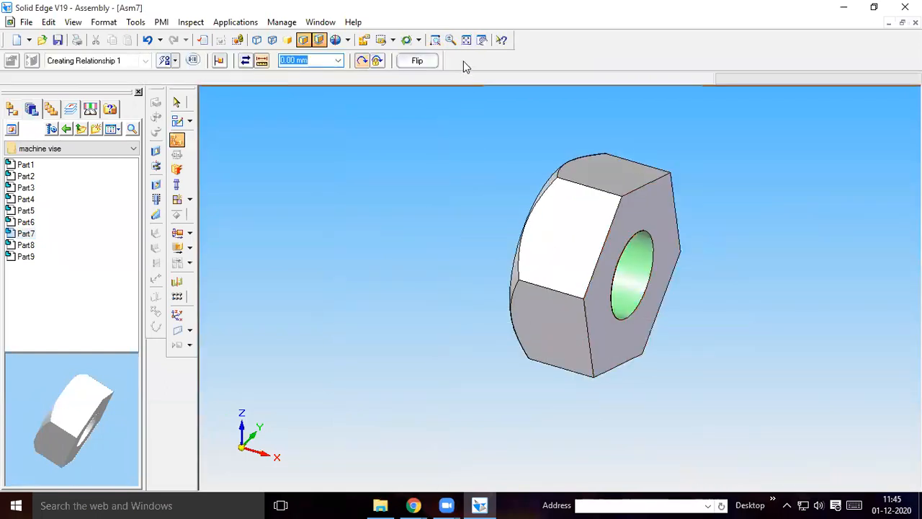
pyautogui.click(464, 42)
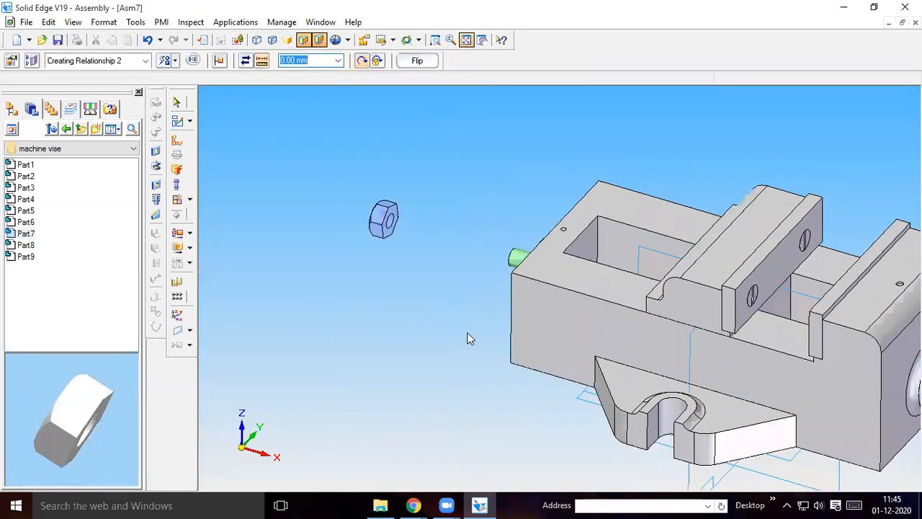
pyautogui.hotkey('ctrl', 'r')
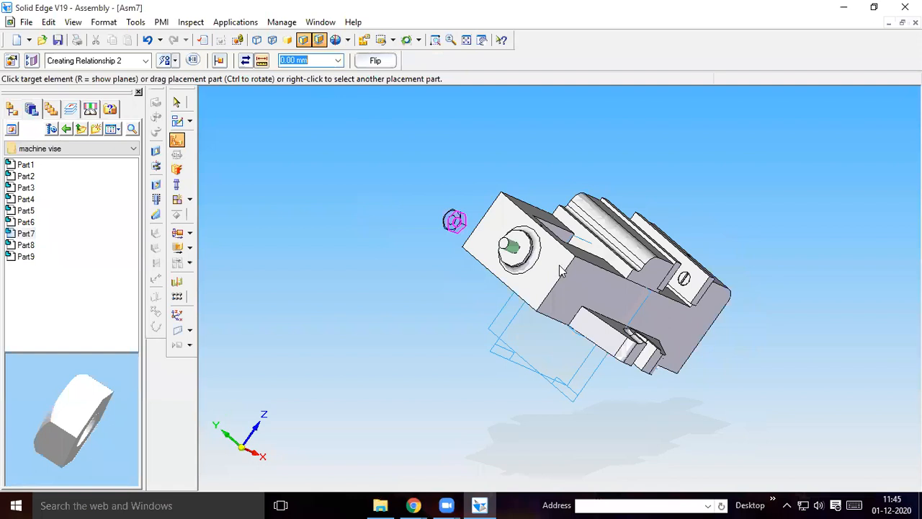
# Fix the rotation of the Part7 nut by relating one of its side flats to the base body's long side face with FlashFit
pyautogui.click(466, 40)
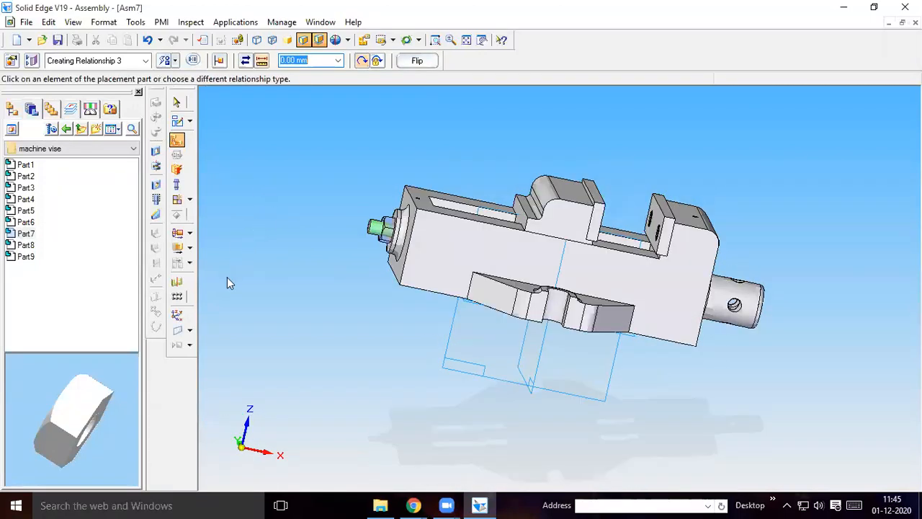
pyautogui.click(176, 61)
pyautogui.click(190, 78)
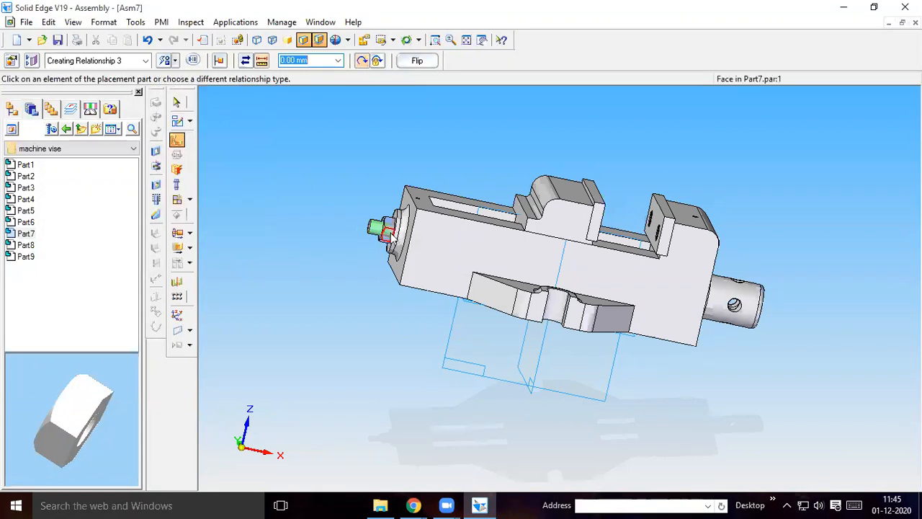
pyautogui.click(389, 234)
pyautogui.click(423, 243)
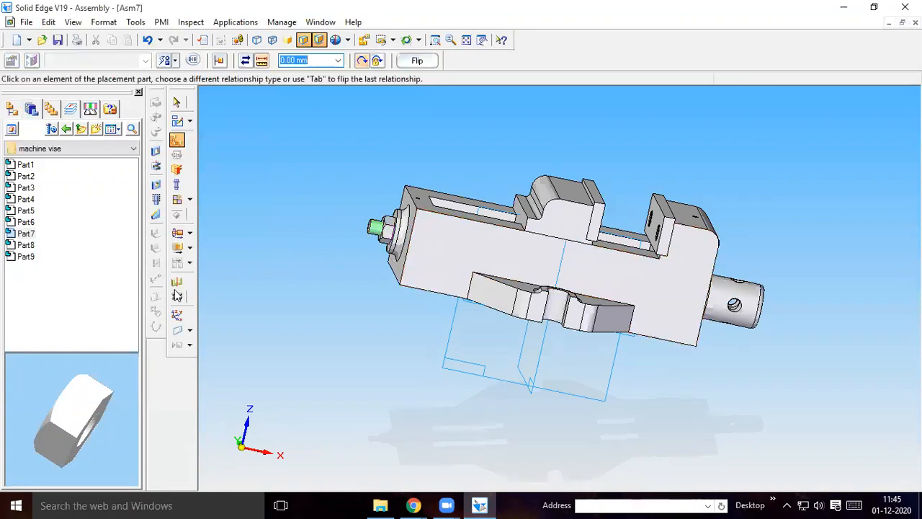
# Place Part8 from the machine vise folder beside the vise and axially align the thin hex nut with the protruding spindle end
pyautogui.click(28, 246)
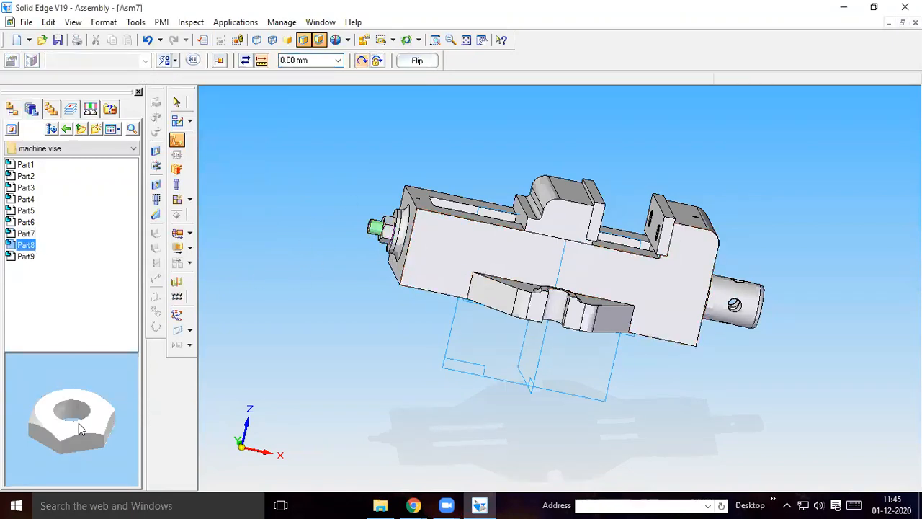
pyautogui.moveTo(28, 248); pyautogui.dragTo(260, 211)
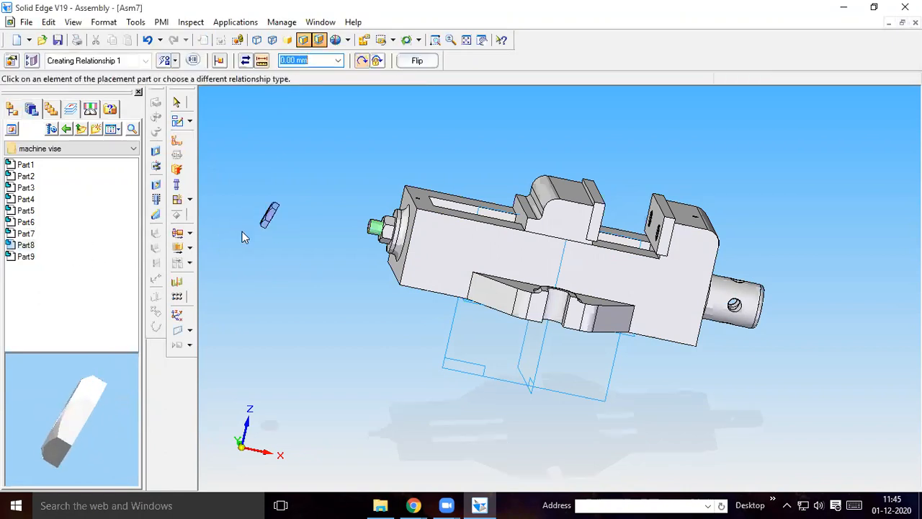
pyautogui.click(176, 139)
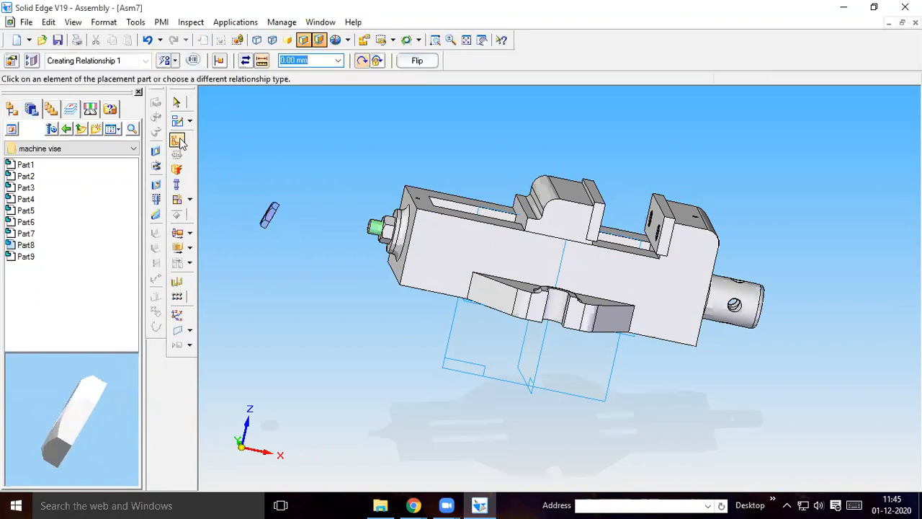
pyautogui.click(177, 61)
pyautogui.click(200, 120)
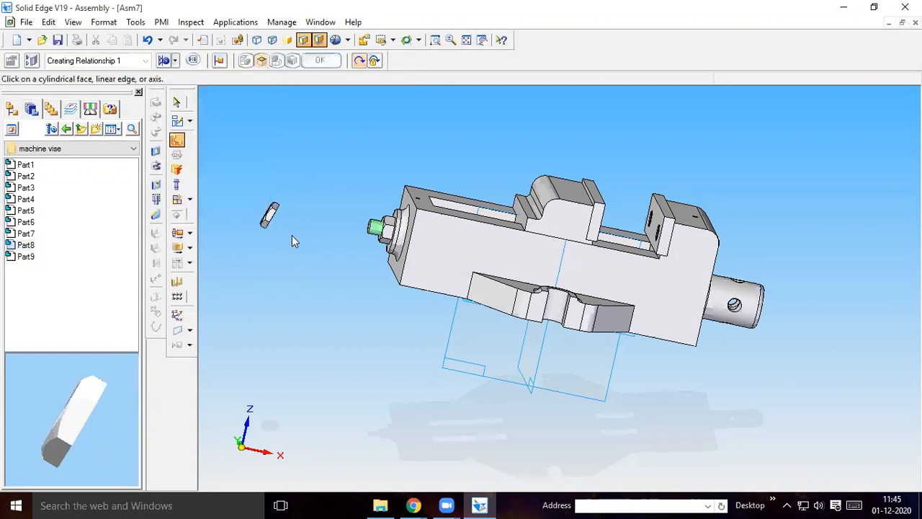
pyautogui.moveTo(289, 236); pyautogui.dragTo(276, 223, button='middle')
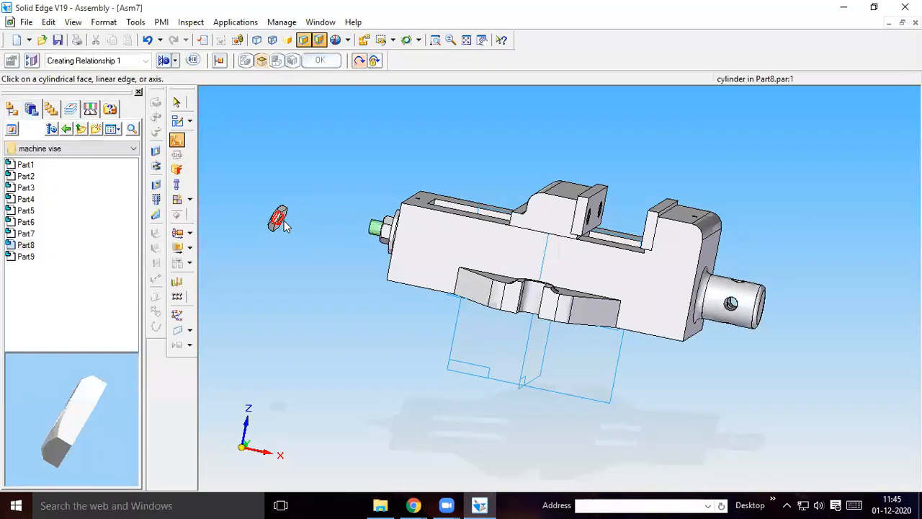
pyautogui.click(280, 221)
pyautogui.click(374, 236)
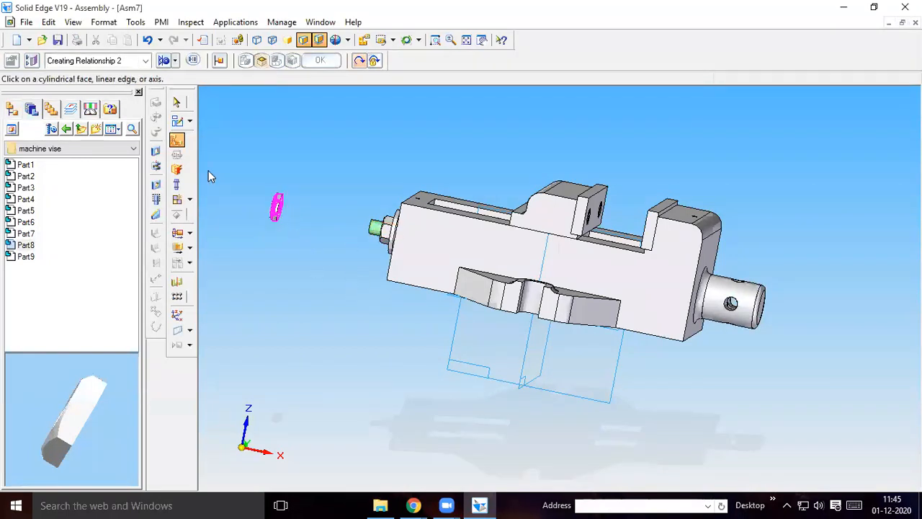
# Use FlashFit to seat the flat face of the Part8 nut against the outer face of the Part7 nut
pyautogui.click(180, 146)
pyautogui.click(177, 60)
pyautogui.click(184, 78)
pyautogui.click(280, 216)
pyautogui.moveTo(304, 253); pyautogui.dragTo(393, 245, button='middle')
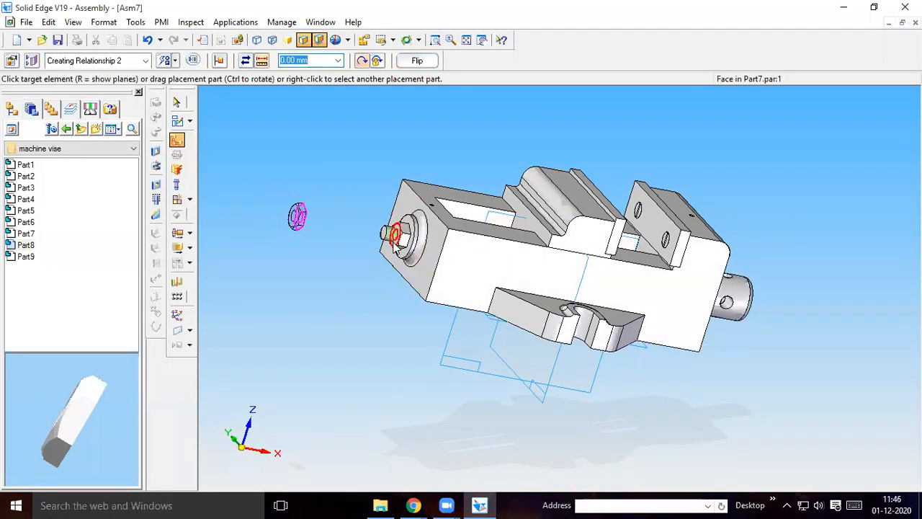
pyautogui.click(394, 238)
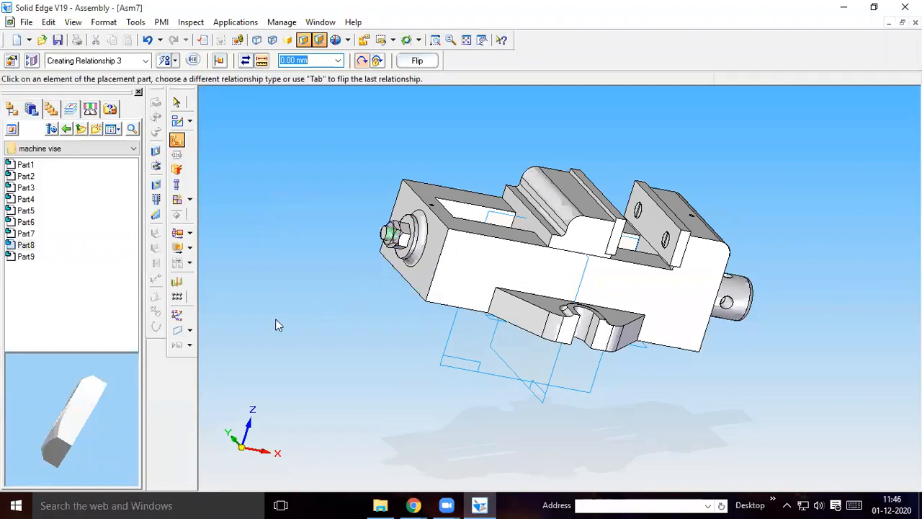
# Fix the rotation of the Part8 nut by relating one of its side flats to a side flat of the Part7 nut with FlashFit
pyautogui.click(175, 60)
pyautogui.click(188, 77)
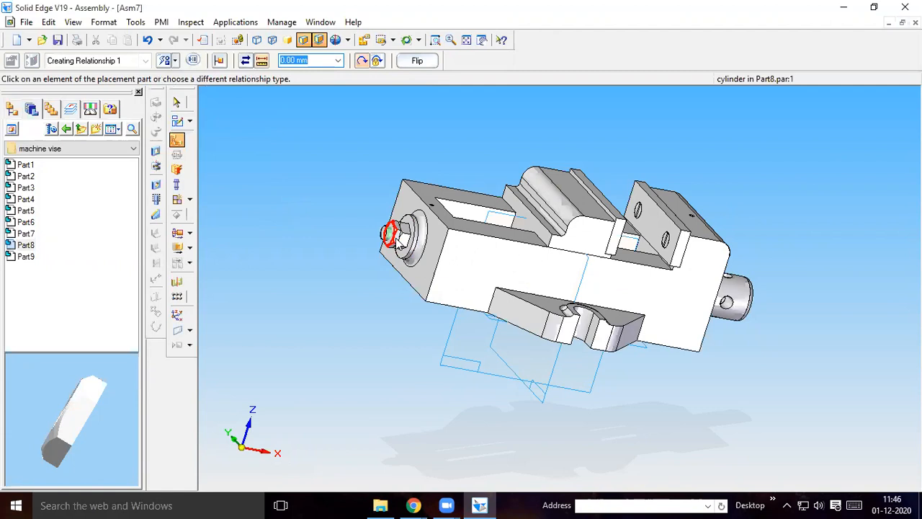
pyautogui.click(398, 243)
pyautogui.click(407, 253)
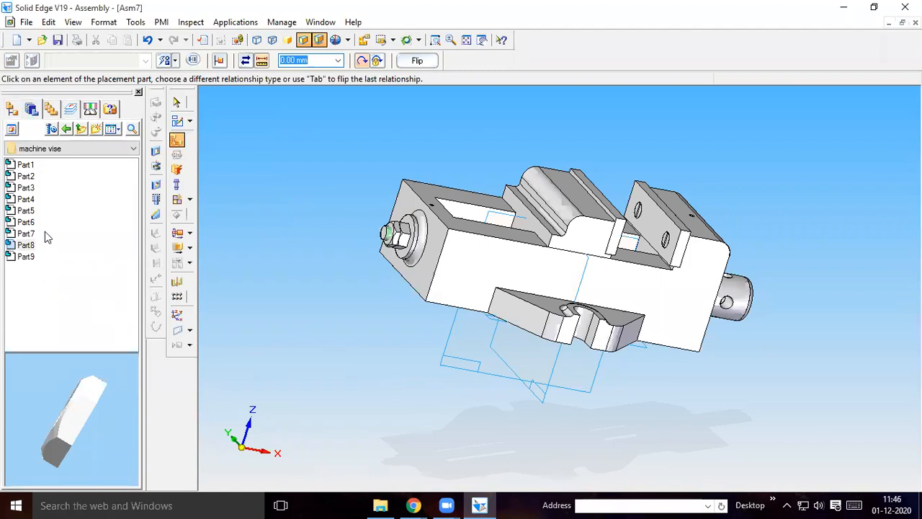
# Preview Part1 to Part9 in the machine vise folder and rotate the Part9 preview to examine the two-hole plate
pyautogui.click(26, 165)
pyautogui.click(26, 177)
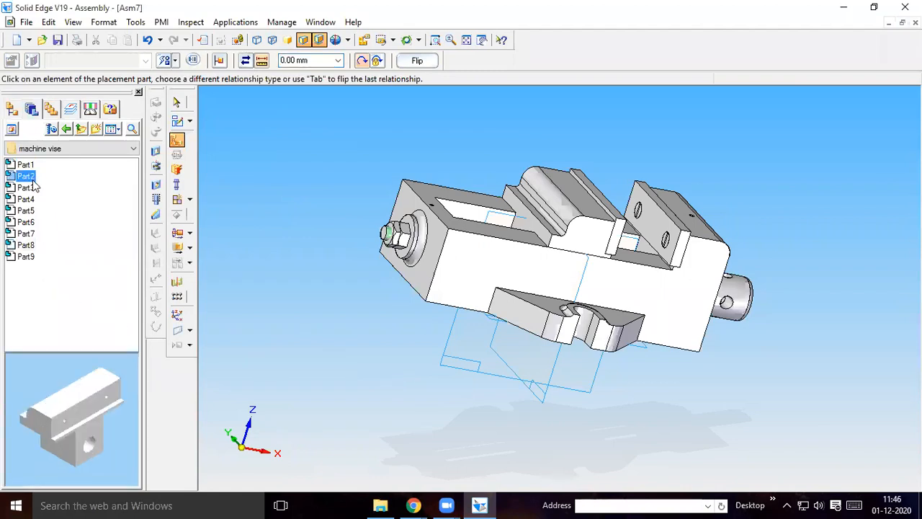
pyautogui.click(28, 188)
pyautogui.click(29, 200)
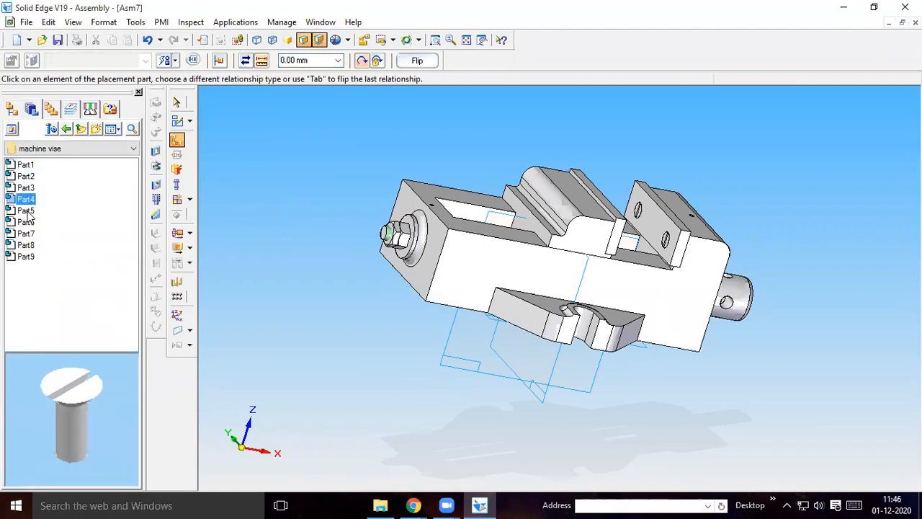
pyautogui.click(27, 211)
pyautogui.click(25, 222)
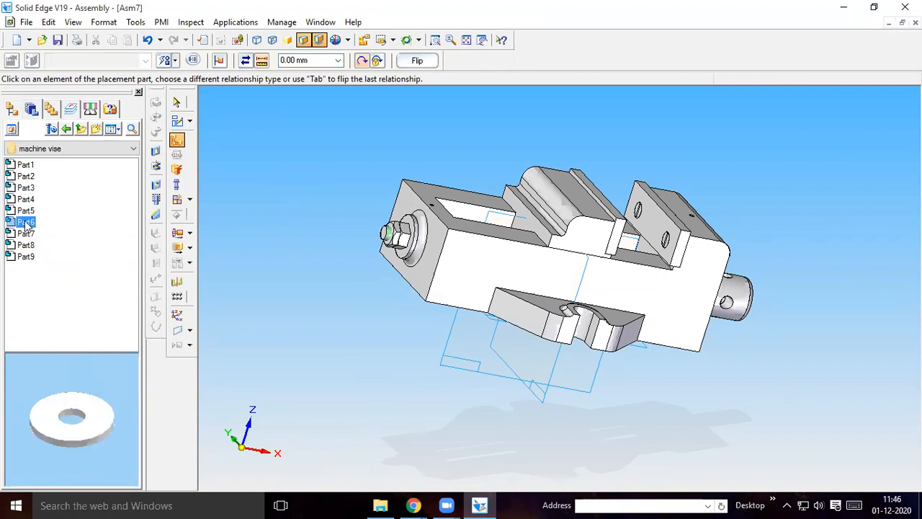
pyautogui.click(29, 234)
pyautogui.click(28, 245)
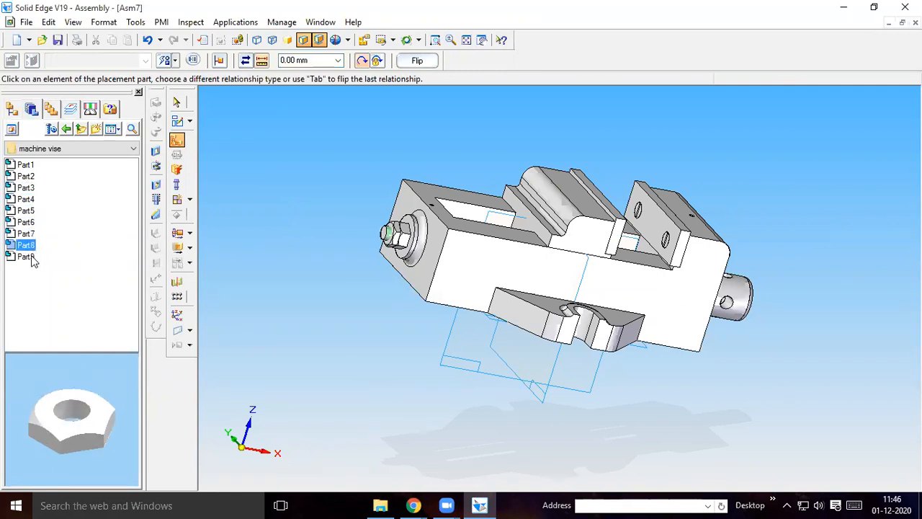
pyautogui.click(27, 257)
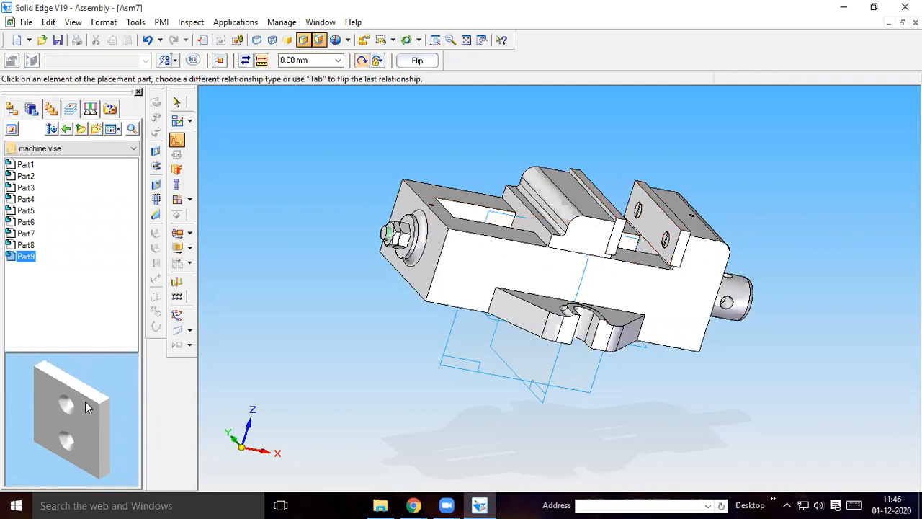
pyautogui.moveTo(60, 376); pyautogui.dragTo(121, 419)
pyautogui.moveTo(51, 385); pyautogui.dragTo(2, 405)
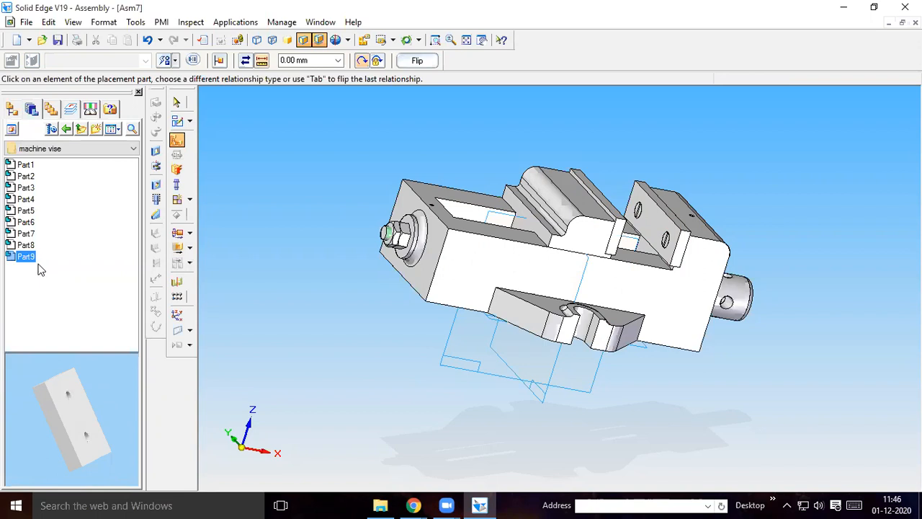
# Place Part9 from the machine vise folder below the vise and axially align one of its holes with a hole in Part2's underside
pyautogui.moveTo(29, 261); pyautogui.dragTo(467, 455)
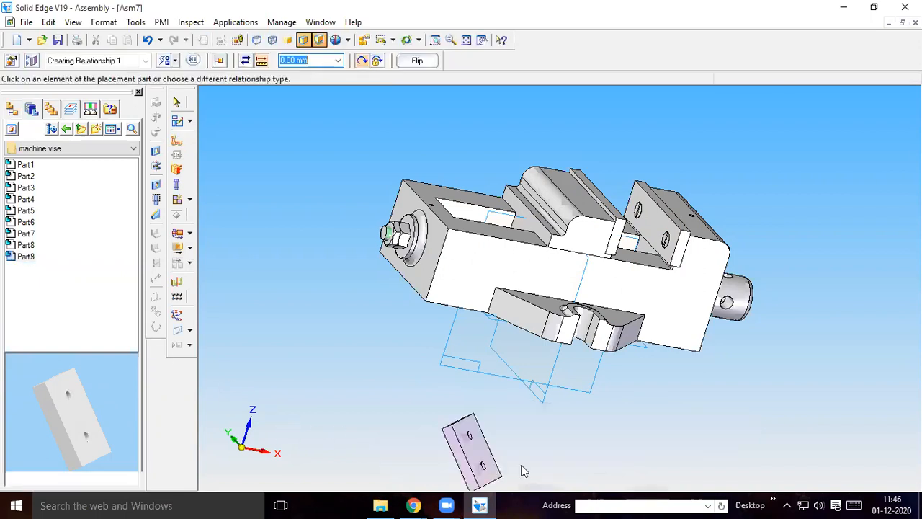
pyautogui.moveTo(802, 463); pyautogui.dragTo(312, 295, button='middle')
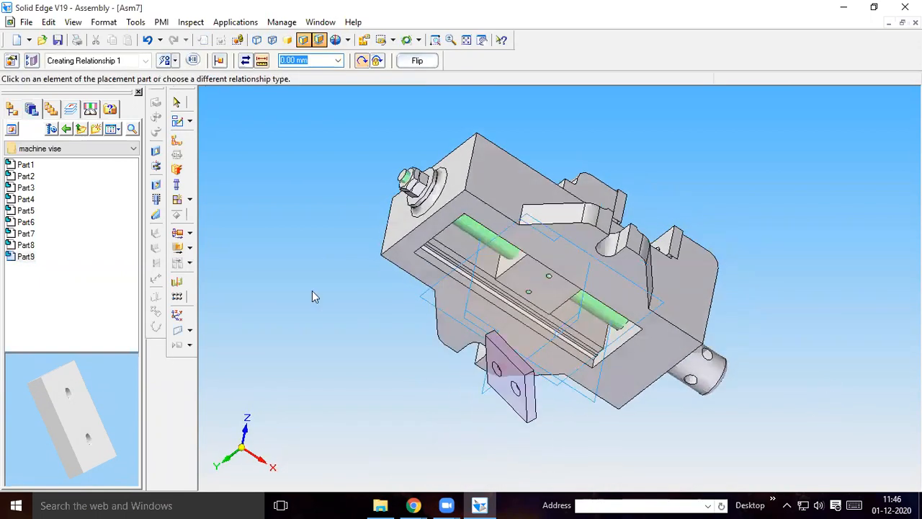
pyautogui.click(175, 61)
pyautogui.click(189, 119)
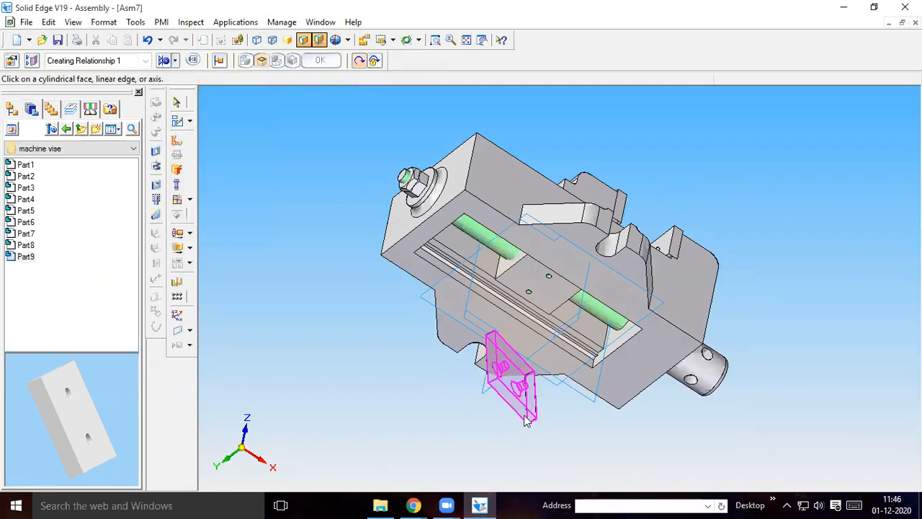
pyautogui.click(501, 367)
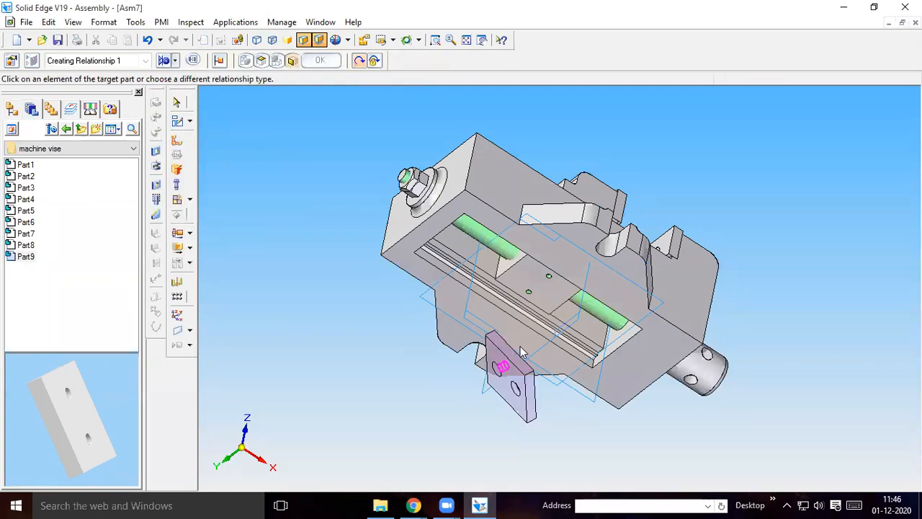
pyautogui.click(531, 287)
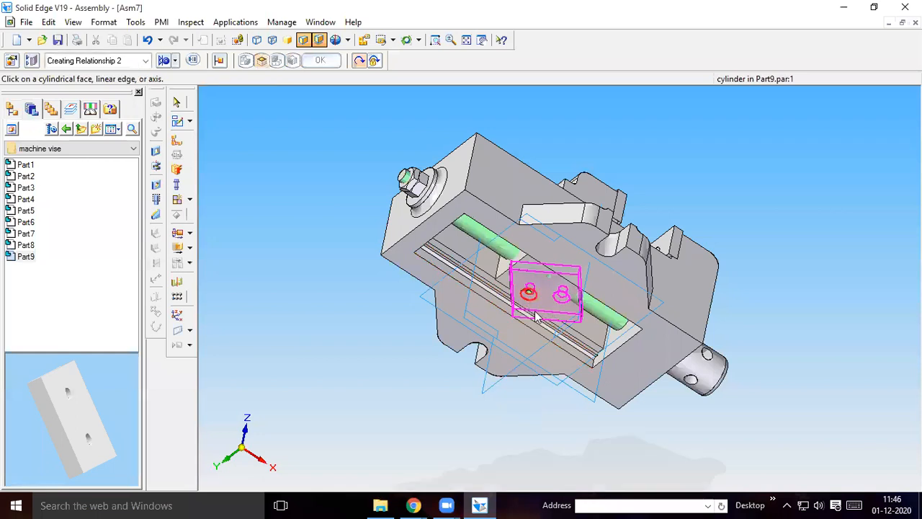
# Axially align the second hole of the Part9 plate with the other hole in Part2's underside
pyautogui.click(175, 60)
pyautogui.click(189, 119)
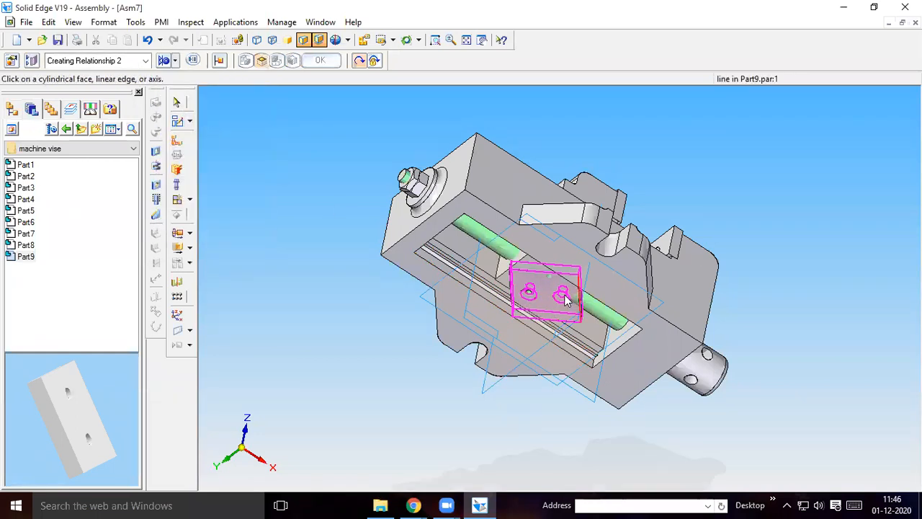
pyautogui.click(563, 296)
pyautogui.click(552, 276)
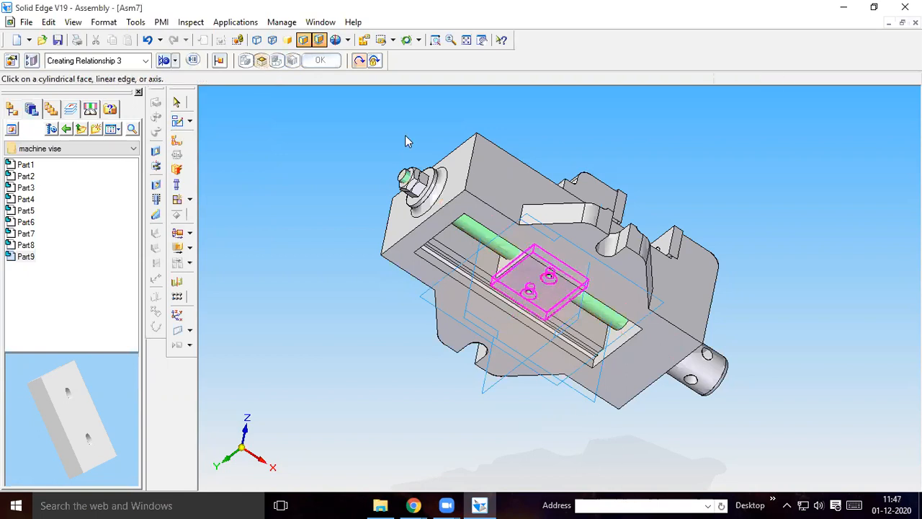
# Move the Part9 plate along its hole axis clear of the vise, without collision analysis
pyautogui.click(177, 247)
pyautogui.click(581, 170)
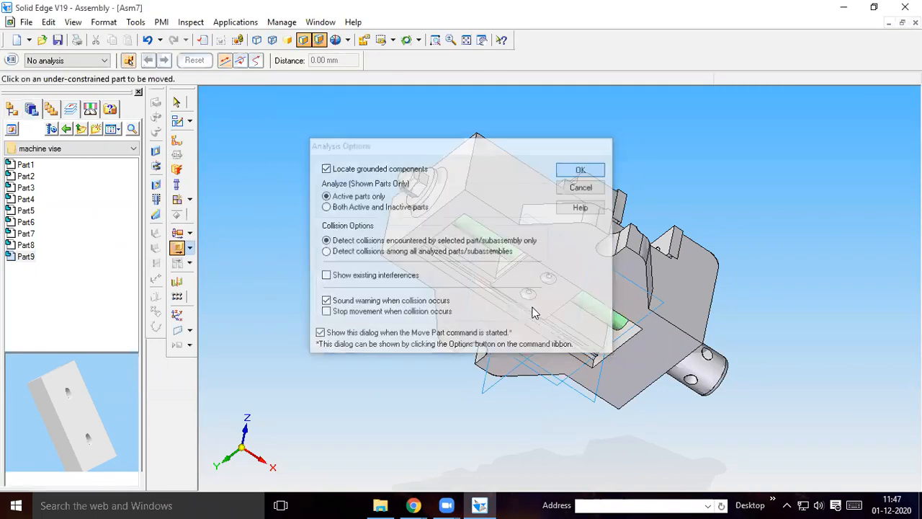
pyautogui.click(528, 286)
pyautogui.moveTo(532, 290); pyautogui.dragTo(480, 435)
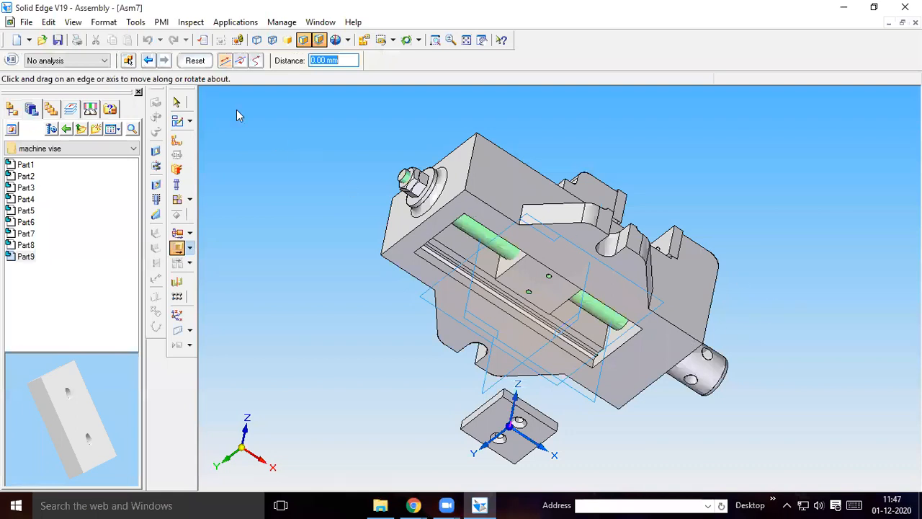
# Use FlashFit to seat the flat inner face of the Part9 plate against the underside of the Part2 sliding jaw
pyautogui.click(177, 139)
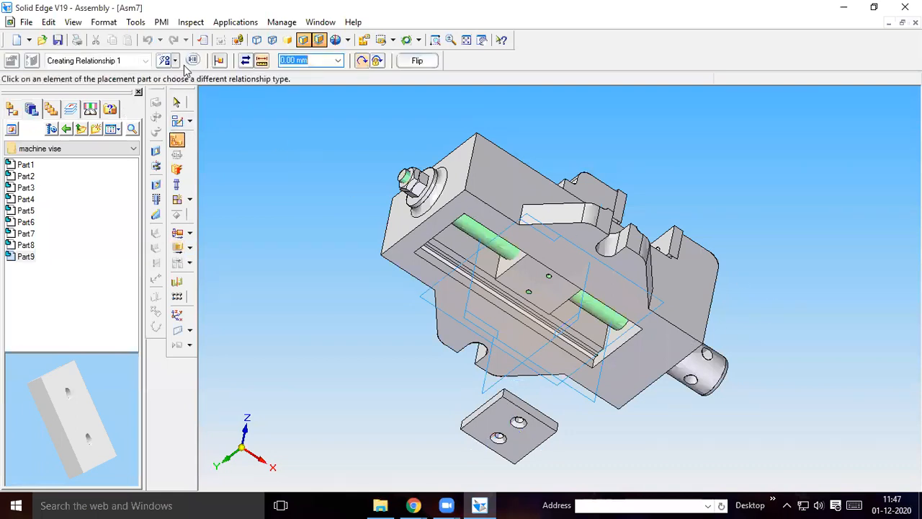
pyautogui.click(175, 61)
pyautogui.click(190, 75)
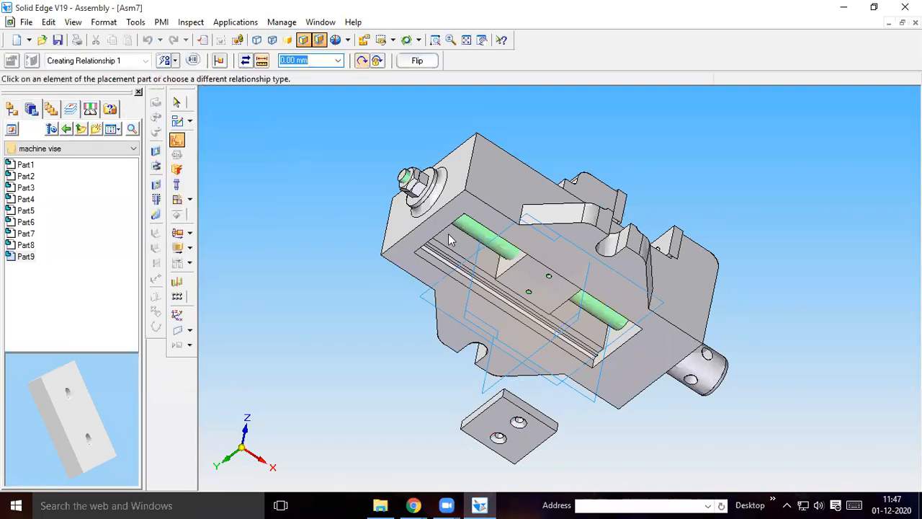
pyautogui.click(542, 283)
pyautogui.moveTo(747, 191); pyautogui.dragTo(780, 418, button='middle')
pyautogui.moveTo(617, 461); pyautogui.dragTo(776, 213, button='middle')
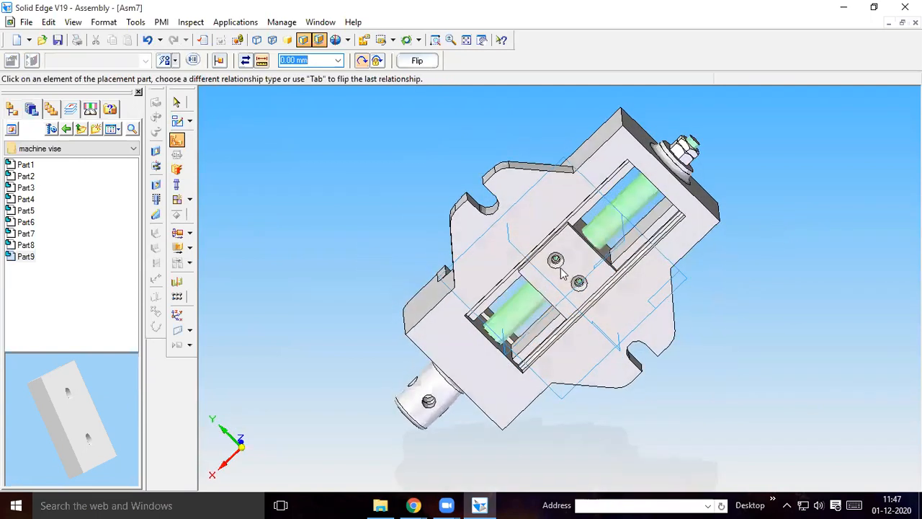
# Place a Part4 screw from the machine vise folder beside the vise and axially align it with one hole of the Part9 plate
pyautogui.moveTo(562, 272); pyautogui.dragTo(661, 213, button='middle')
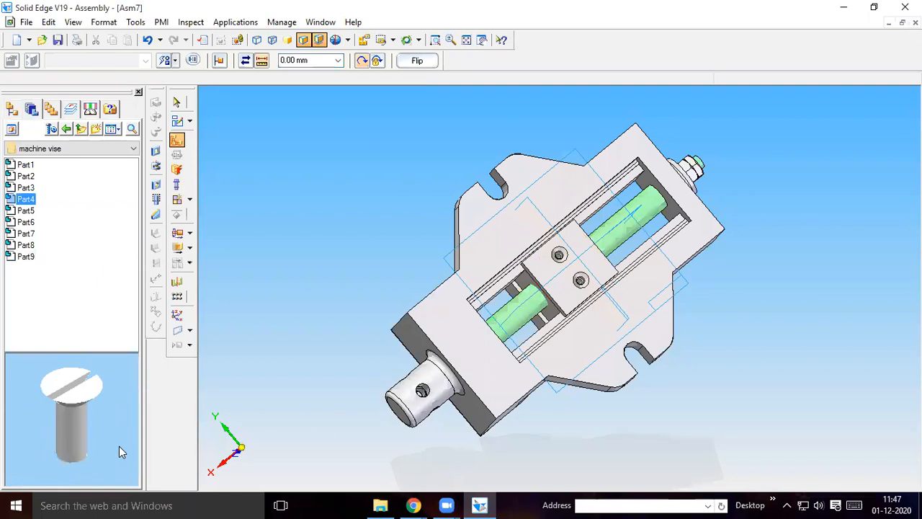
pyautogui.moveTo(30, 199); pyautogui.dragTo(790, 439)
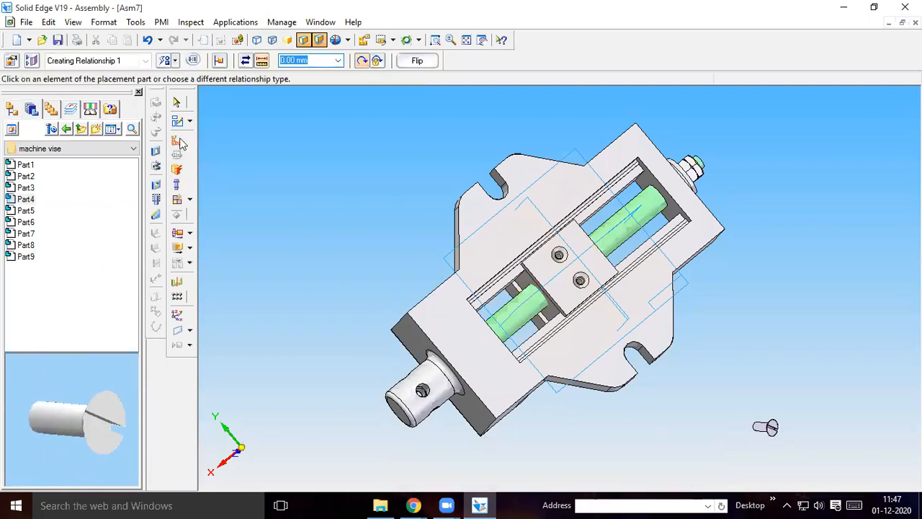
pyautogui.click(174, 60)
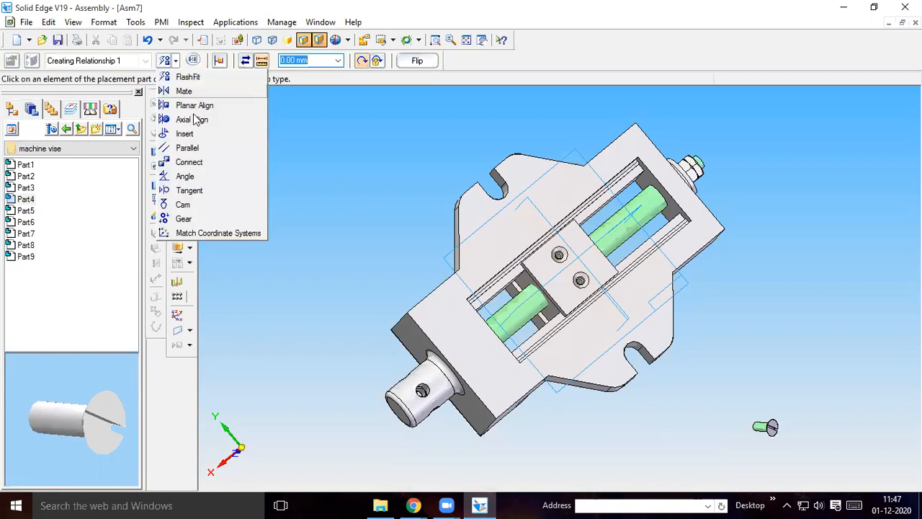
pyautogui.click(198, 120)
pyautogui.click(762, 432)
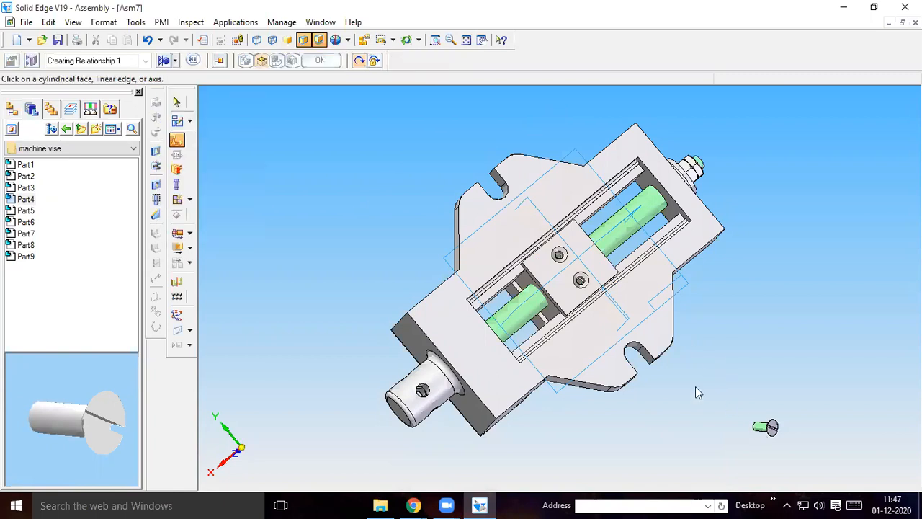
pyautogui.click(559, 254)
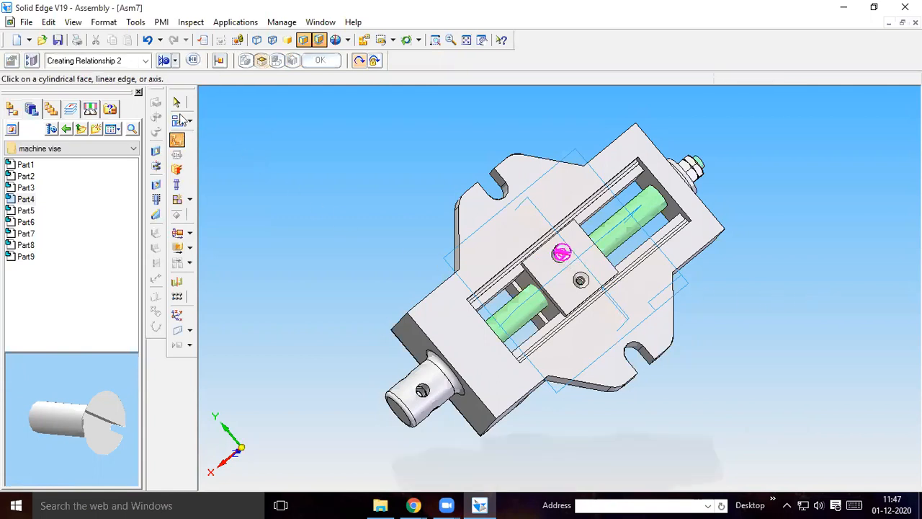
# Try to relate the Part4 screw head to the Part9 plate's countersink with FlashFit, and undo the screw's alignment
pyautogui.click(175, 61)
pyautogui.click(475, 214)
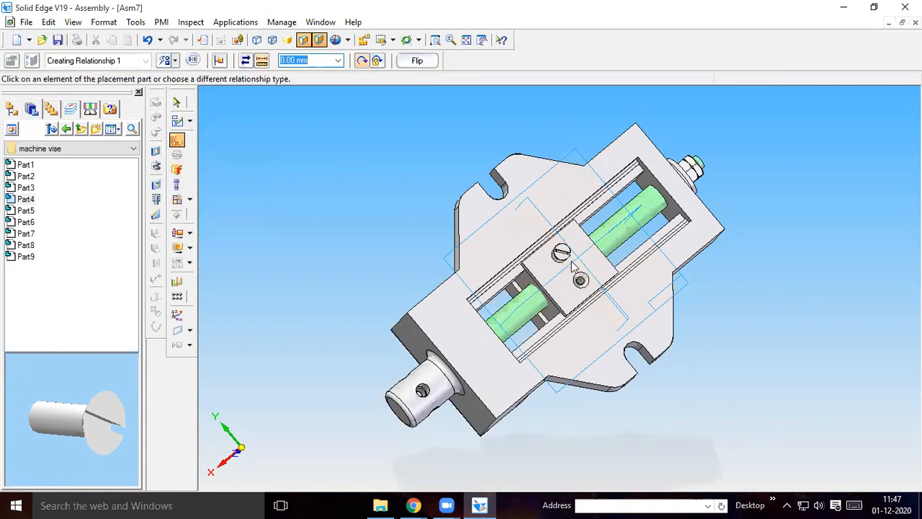
pyautogui.click(580, 251)
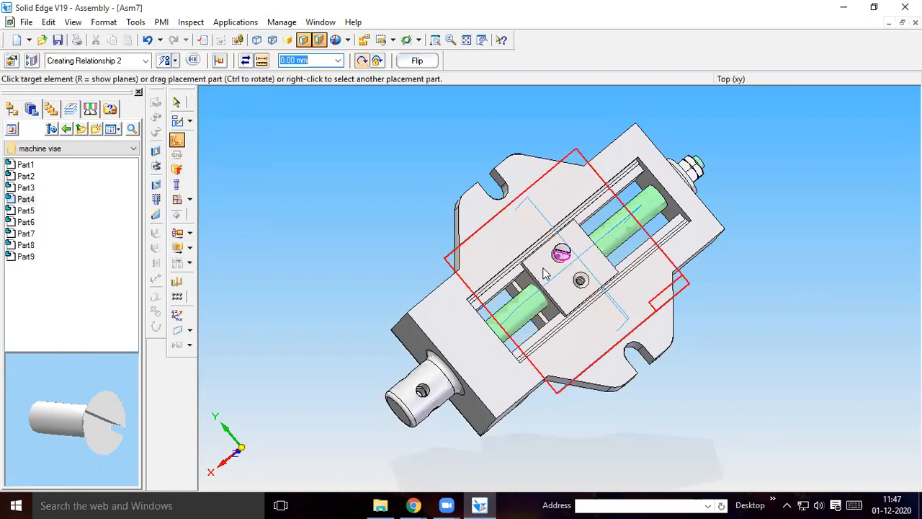
pyautogui.click(15, 113)
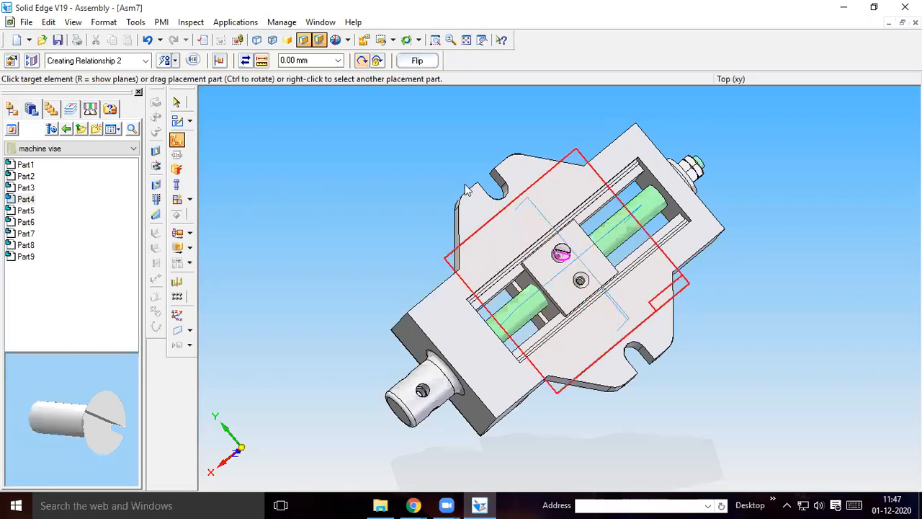
pyautogui.click(148, 40)
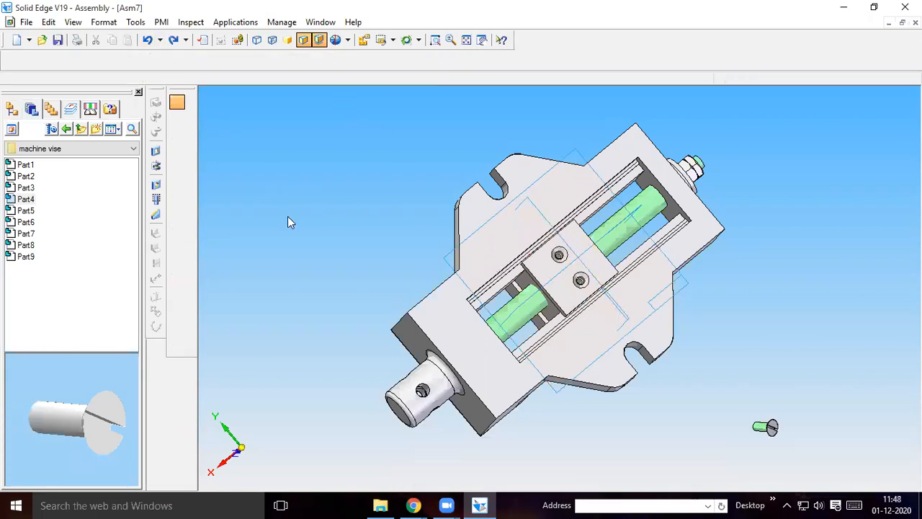
# Hide the assembly's reference planes
pyautogui.click(12, 109)
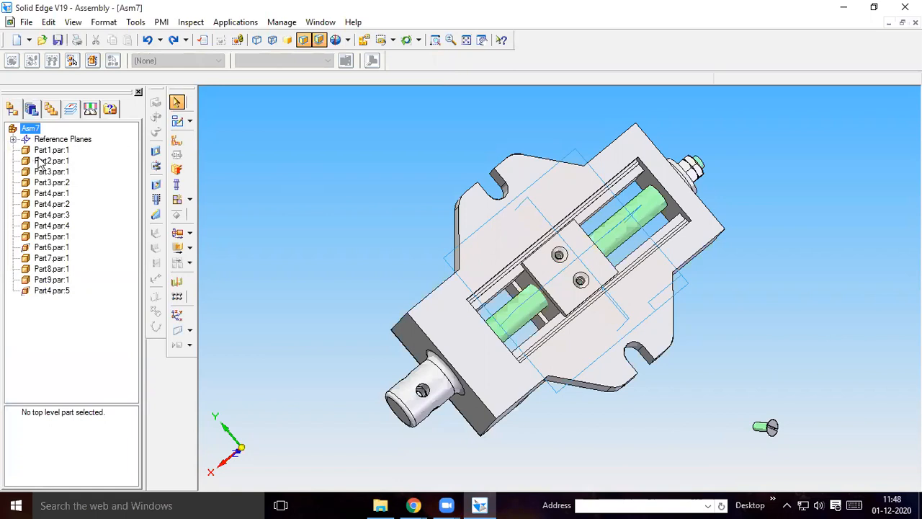
pyautogui.rightClick(50, 141)
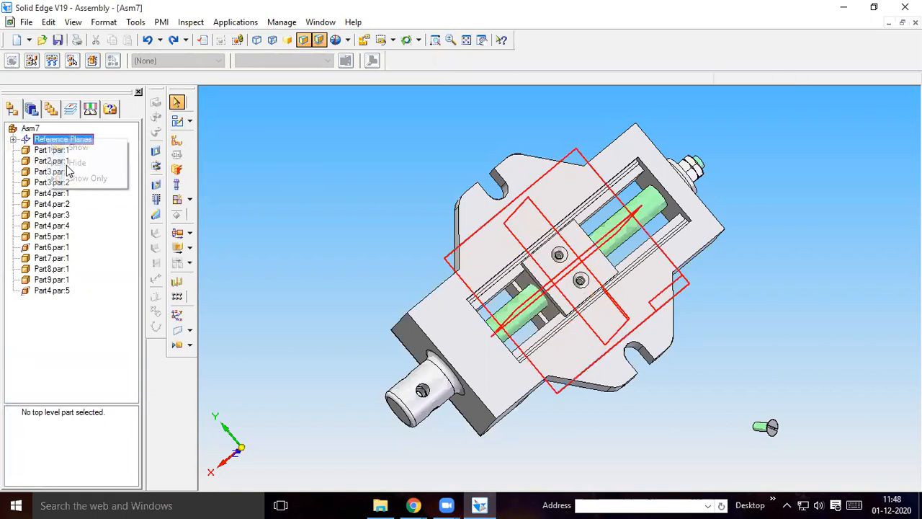
pyautogui.click(422, 252)
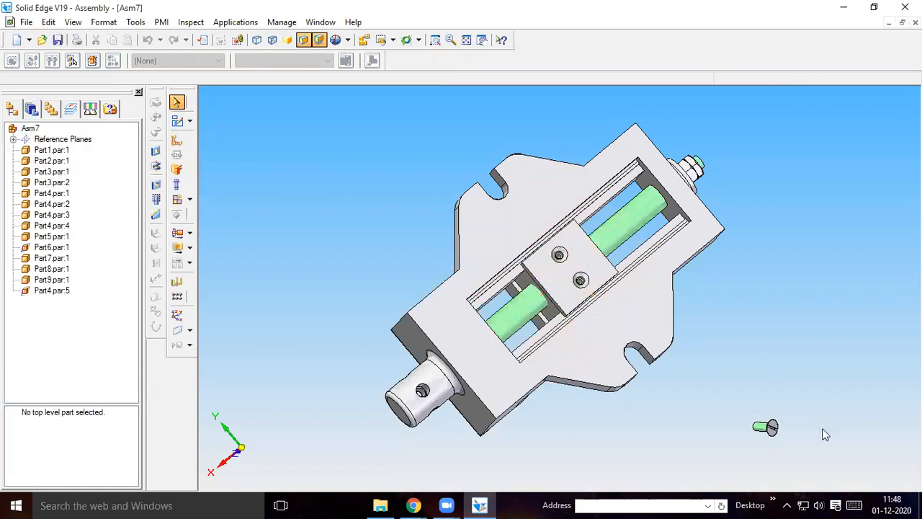
# Axially align the countersunk hole of the Part9 plate with the loose Part4 screw
pyautogui.click(176, 141)
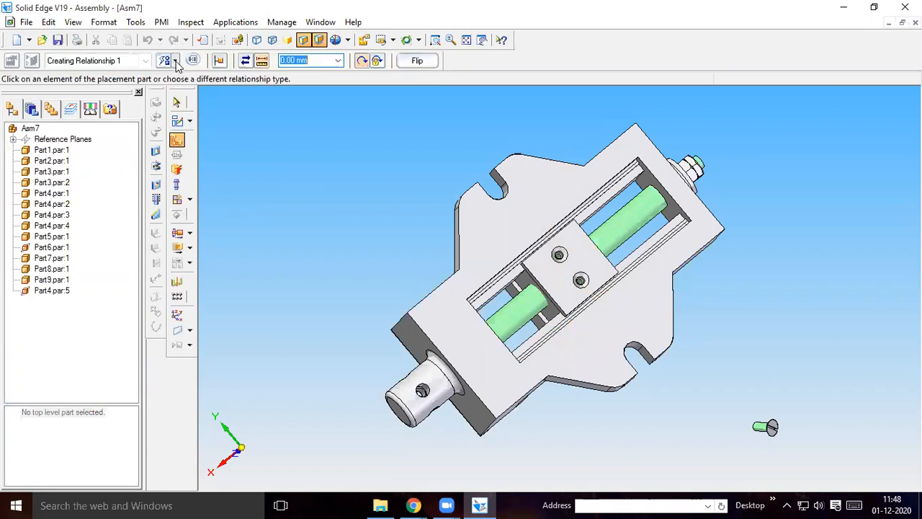
pyautogui.click(189, 120)
pyautogui.click(248, 148)
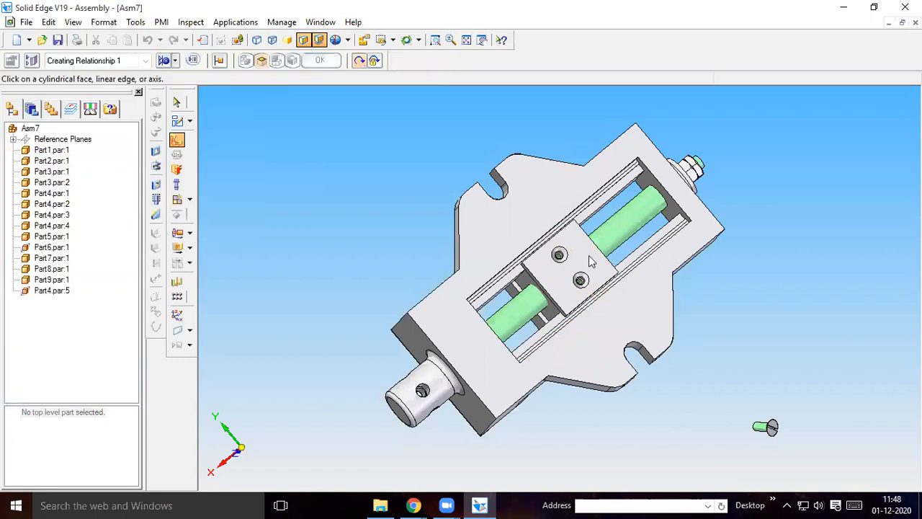
pyautogui.click(560, 257)
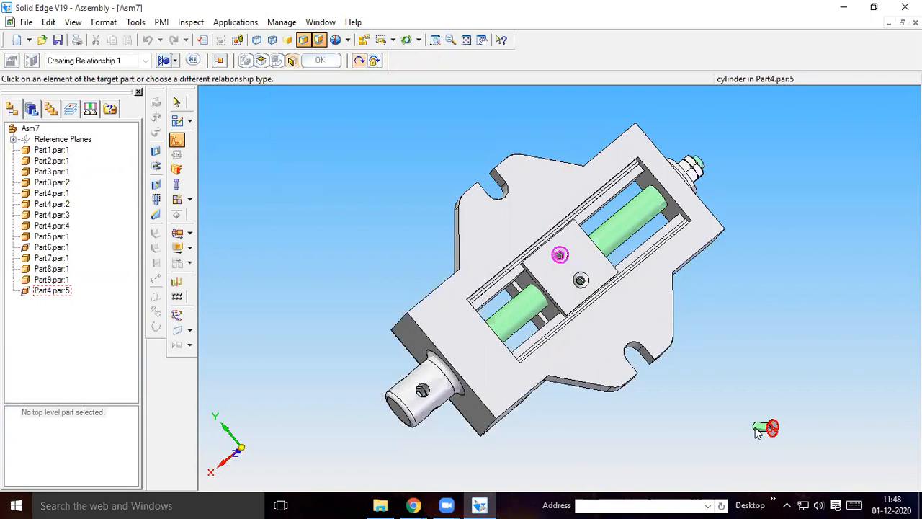
pyautogui.click(759, 430)
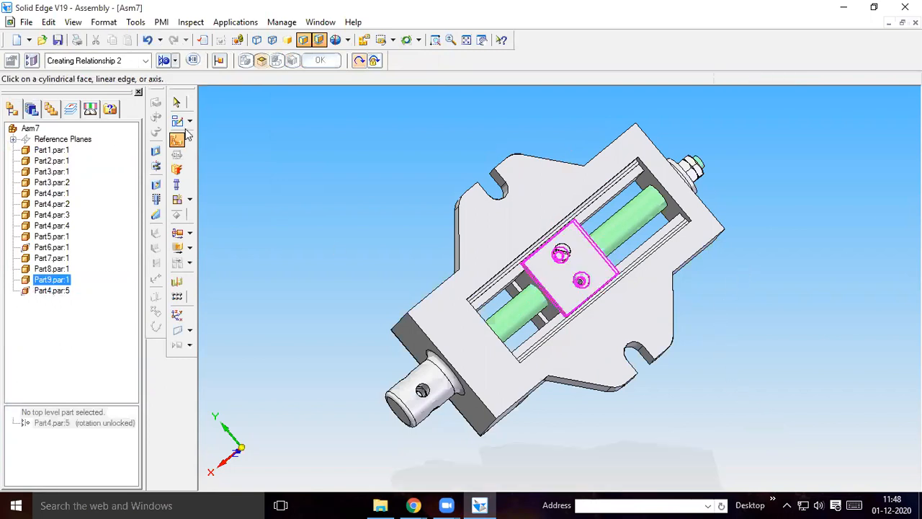
# Relate the flat face of the Part4 screw's head flush to the Part9 plate's outer face with FlashFit at 0.00 mm offset
pyautogui.click(174, 62)
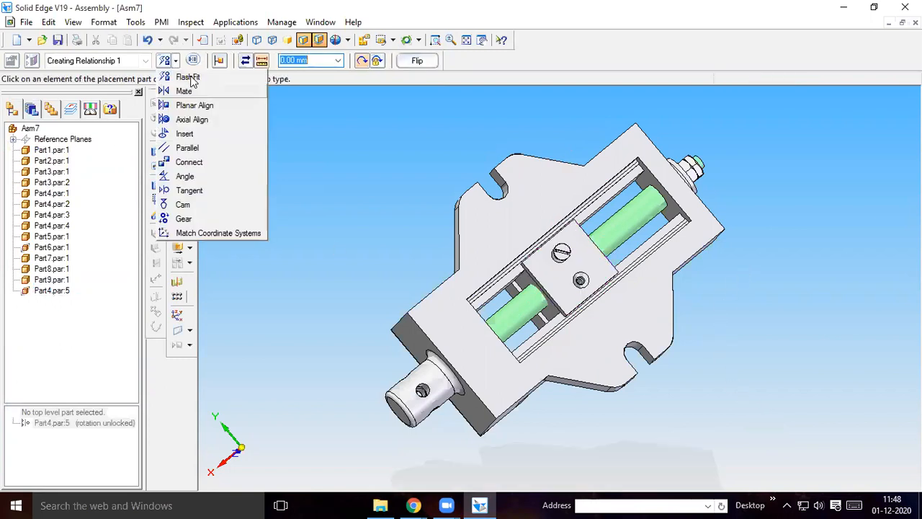
pyautogui.click(566, 257)
pyautogui.click(563, 257)
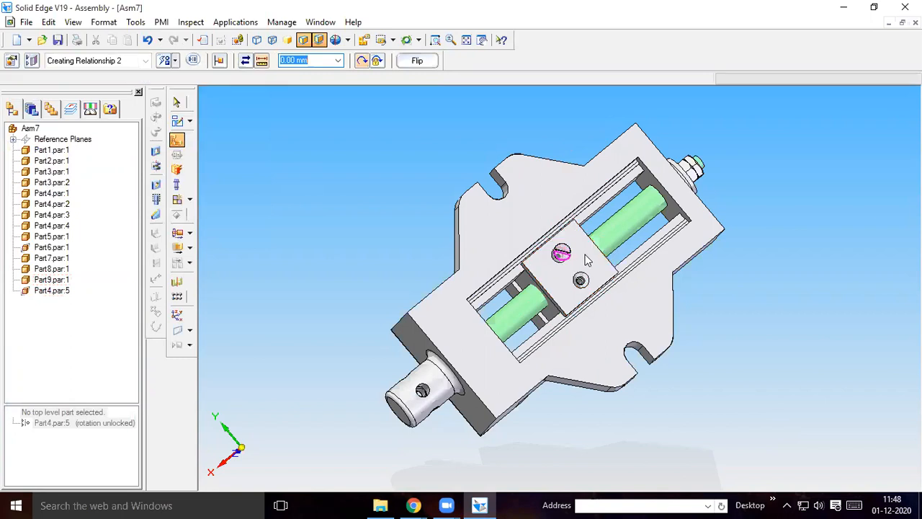
pyautogui.click(587, 259)
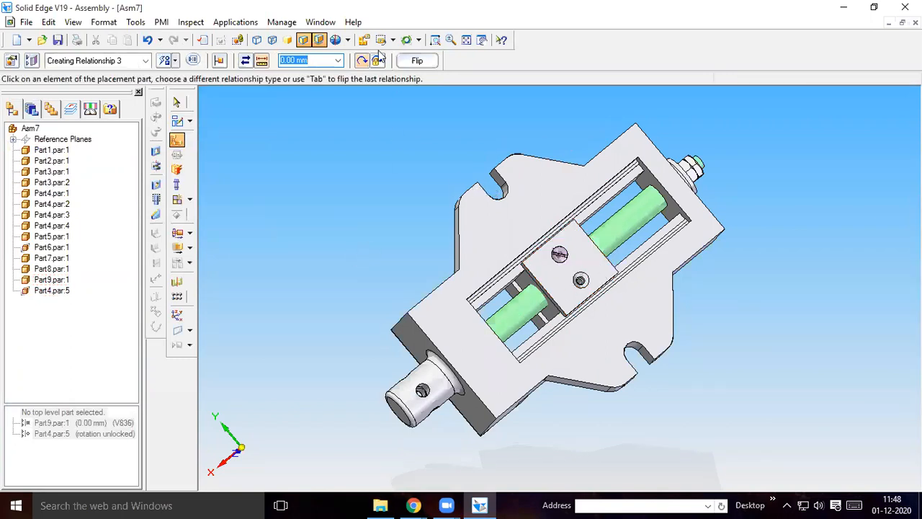
# Fix the screw's rotation by relating a side wall of its head slot to the Part9 plate's side face with FlashFit
pyautogui.click(435, 39)
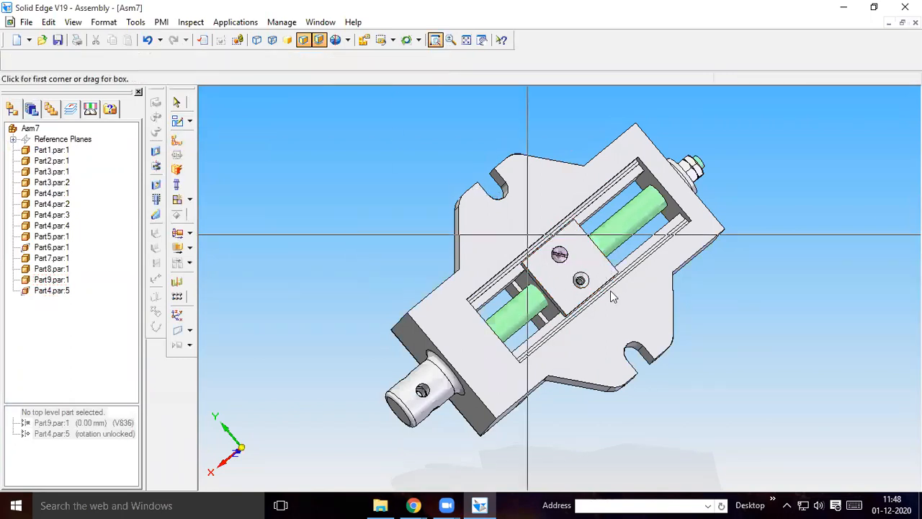
pyautogui.moveTo(528, 234); pyautogui.dragTo(637, 295)
pyautogui.rightClick(467, 211)
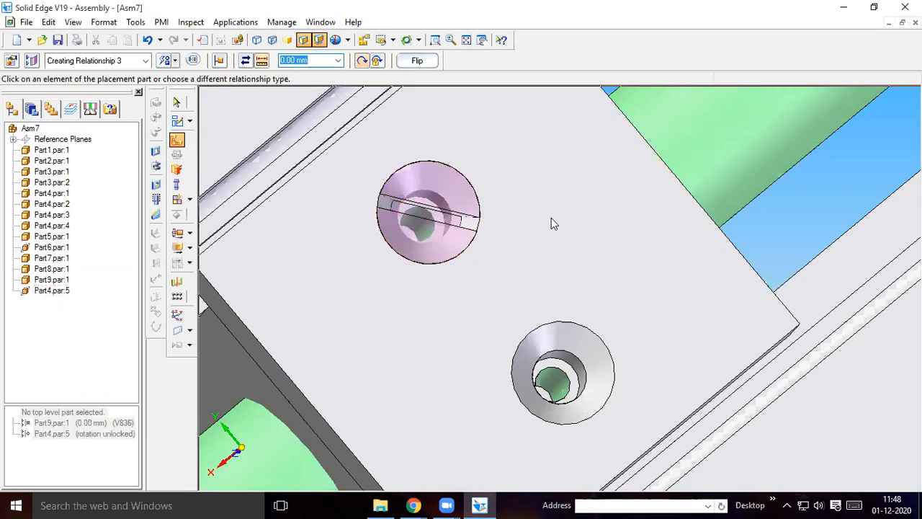
pyautogui.moveTo(555, 212); pyautogui.dragTo(472, 169, button='middle')
pyautogui.click(475, 157)
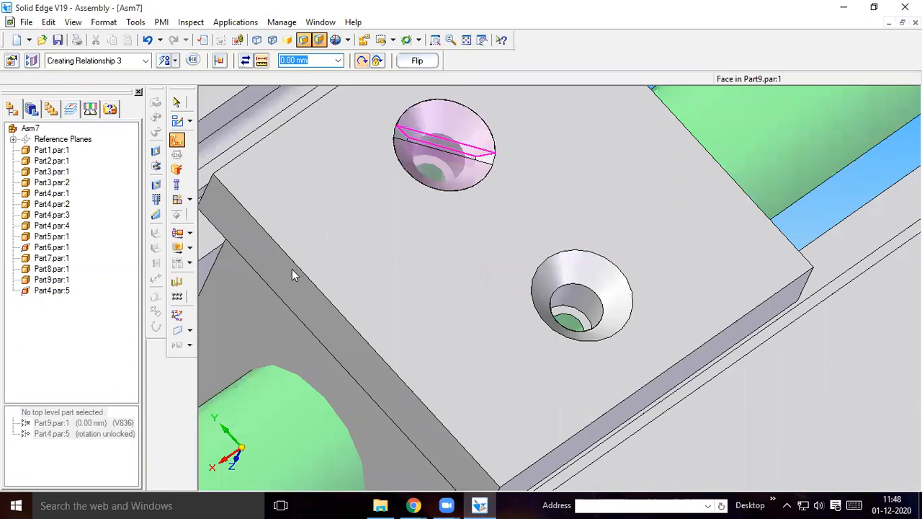
pyautogui.click(287, 274)
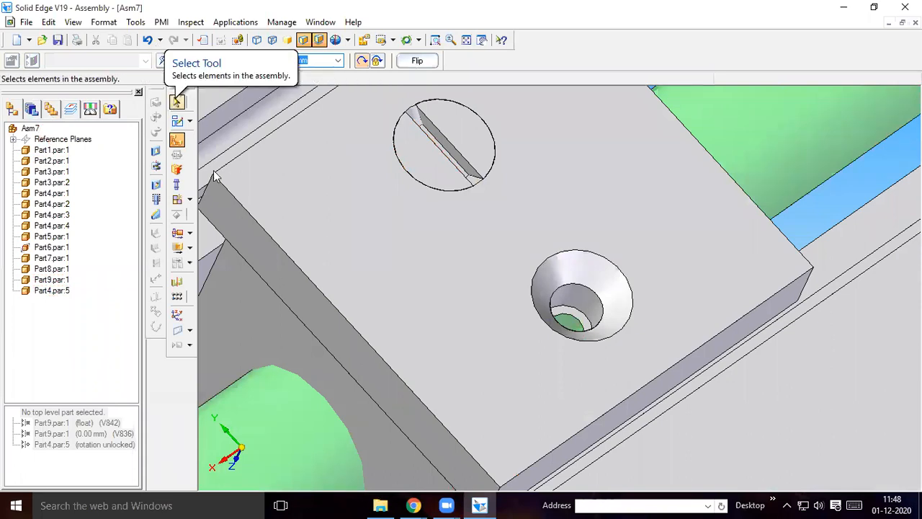
pyautogui.click(177, 103)
# Show the assembly's reference planes and fit the whole vise in the view
pyautogui.click(48, 141)
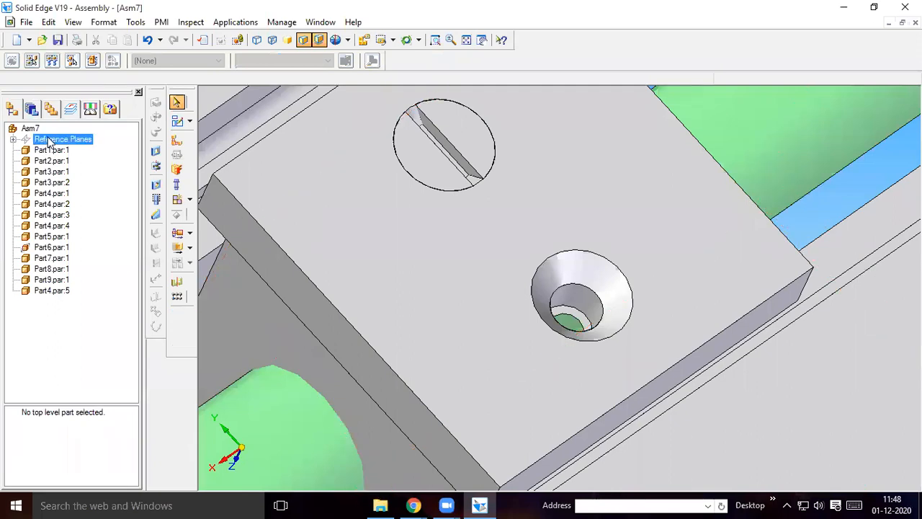
pyautogui.rightClick(49, 141)
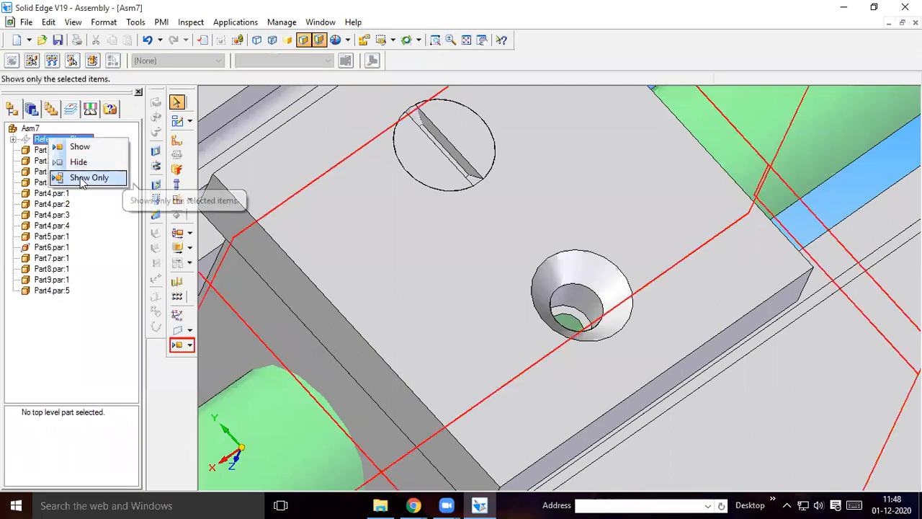
pyautogui.click(79, 147)
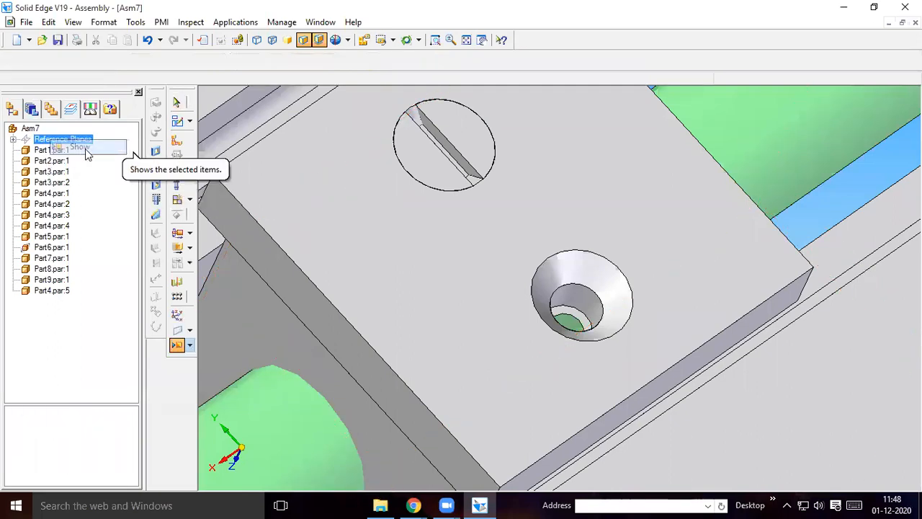
pyautogui.click(466, 40)
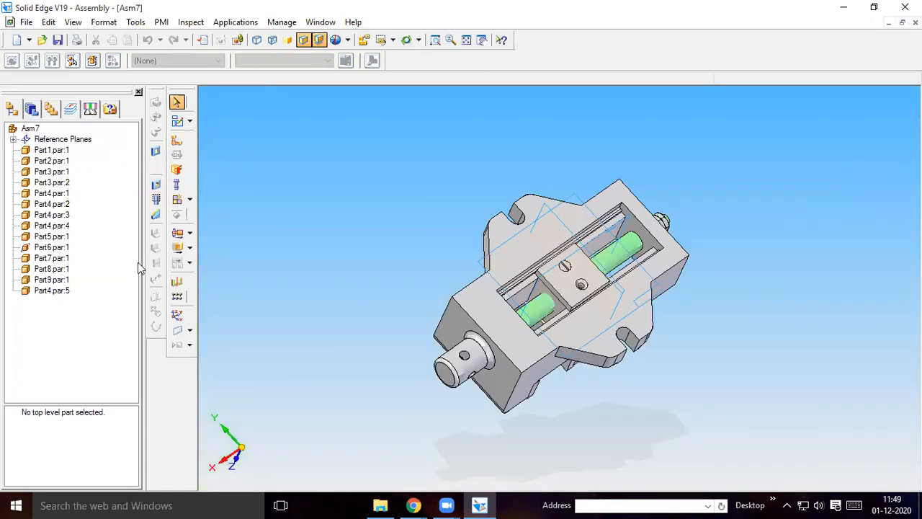
# Mirror the newly placed Part4 screw about the Front (xz) plane into the Part9 plate's second countersunk hole
pyautogui.click(178, 281)
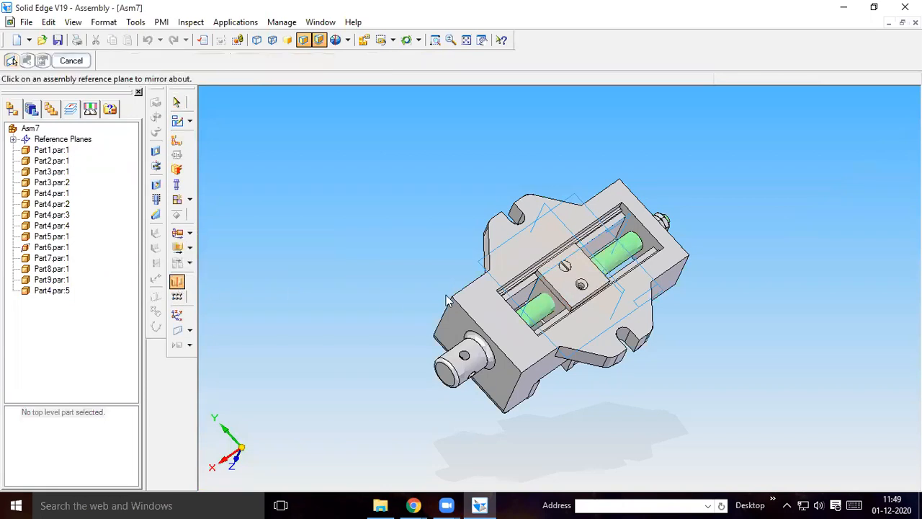
pyautogui.click(533, 293)
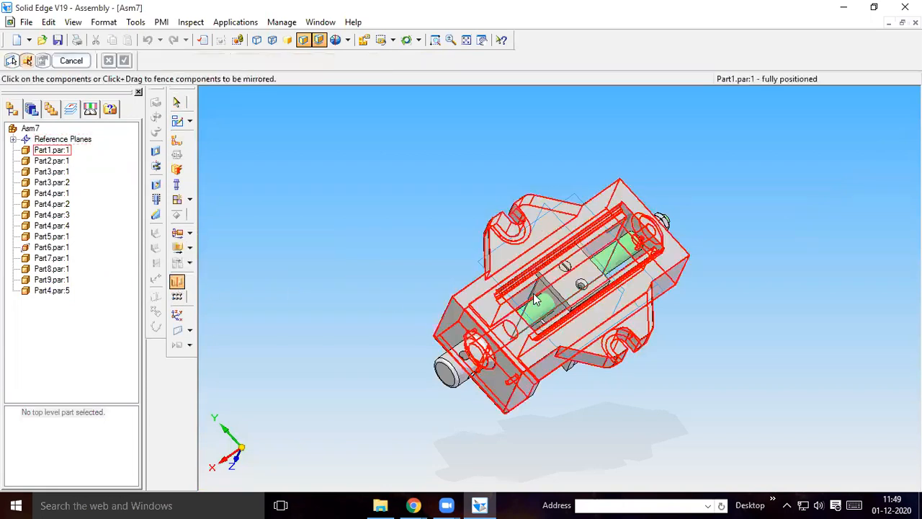
pyautogui.click(61, 293)
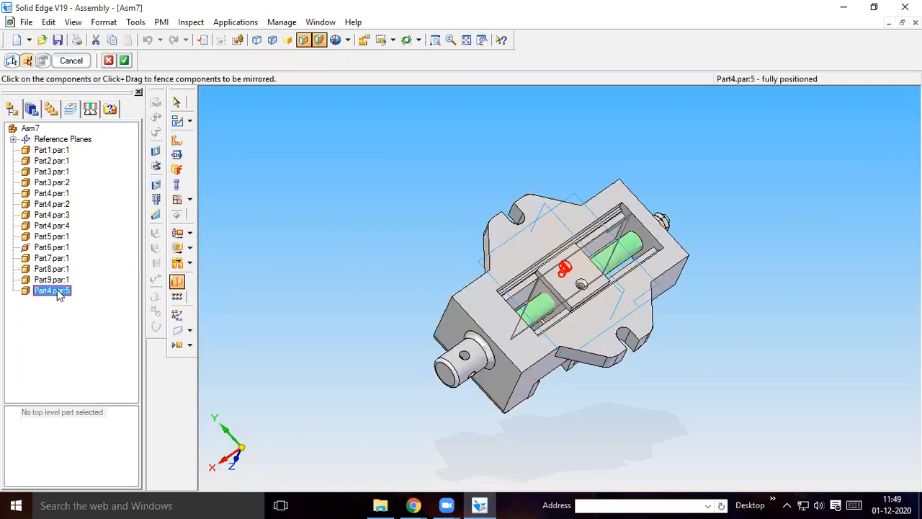
pyautogui.click(124, 62)
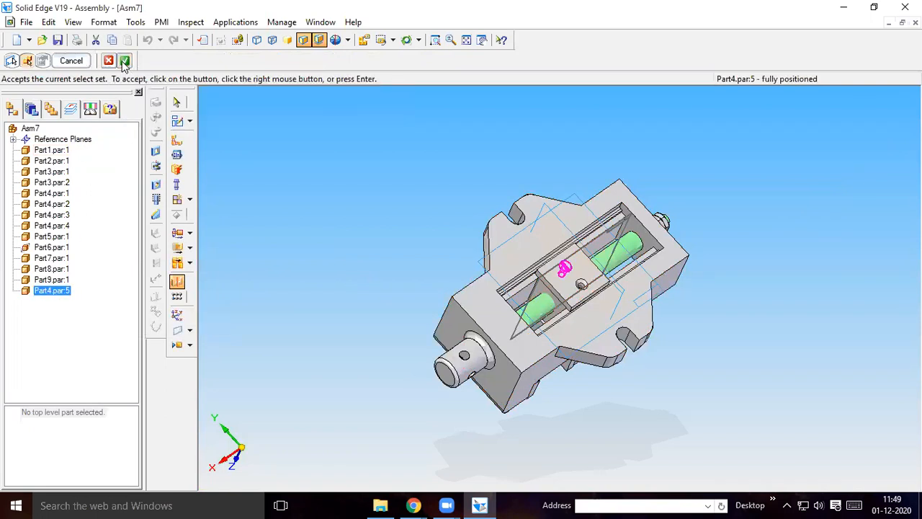
pyautogui.click(118, 359)
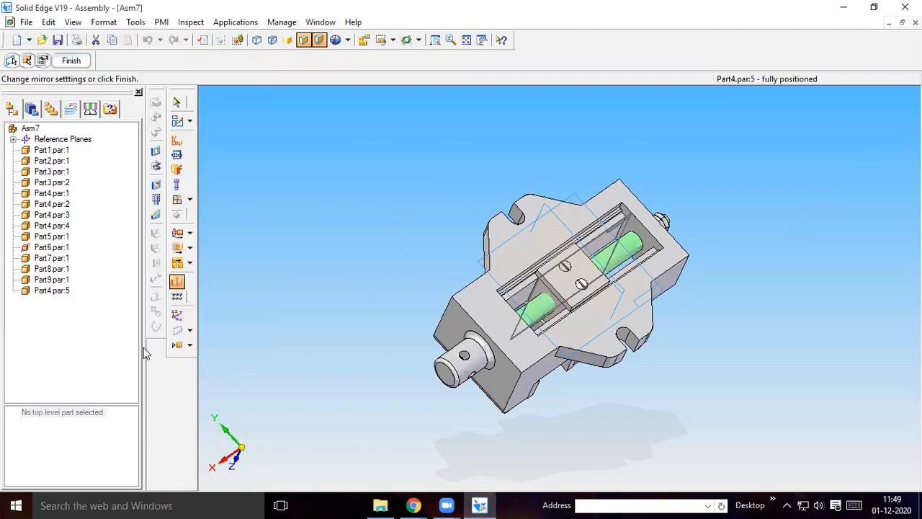
pyautogui.click(80, 61)
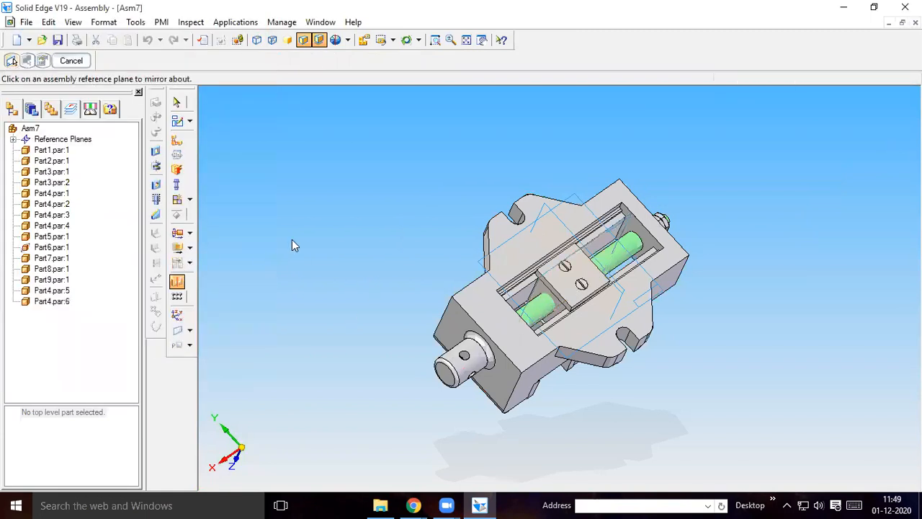
# Set the view to dimetric and save the assembly as Asm7.asm in the machine vise folder
pyautogui.click(393, 40)
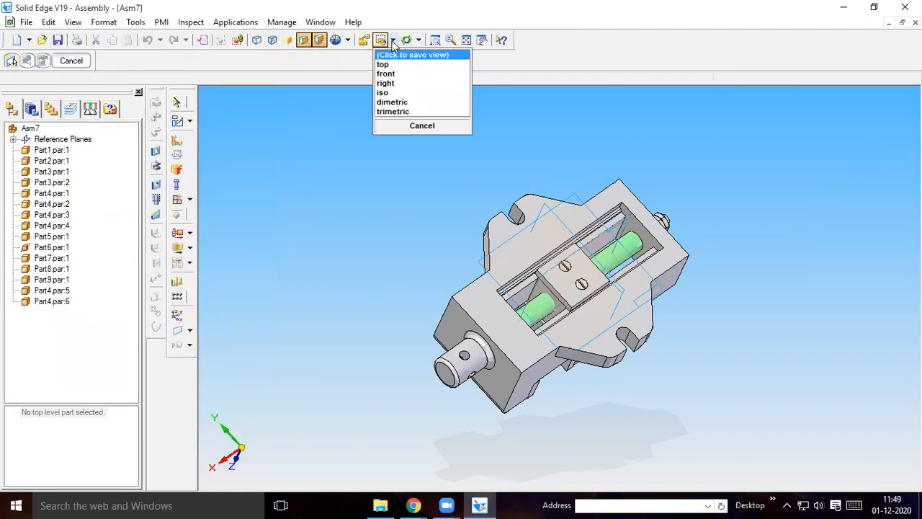
pyautogui.click(392, 102)
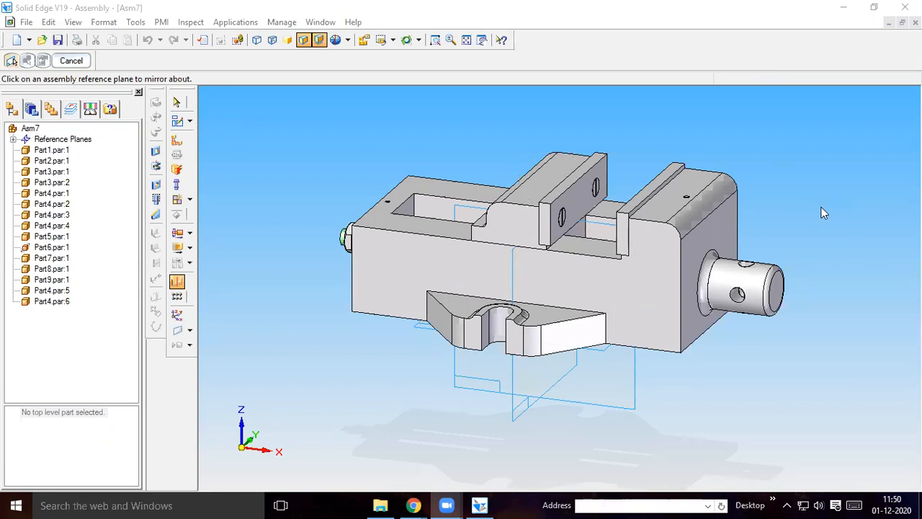
pyautogui.moveTo(821, 206); pyautogui.dragTo(737, 213, button='middle')
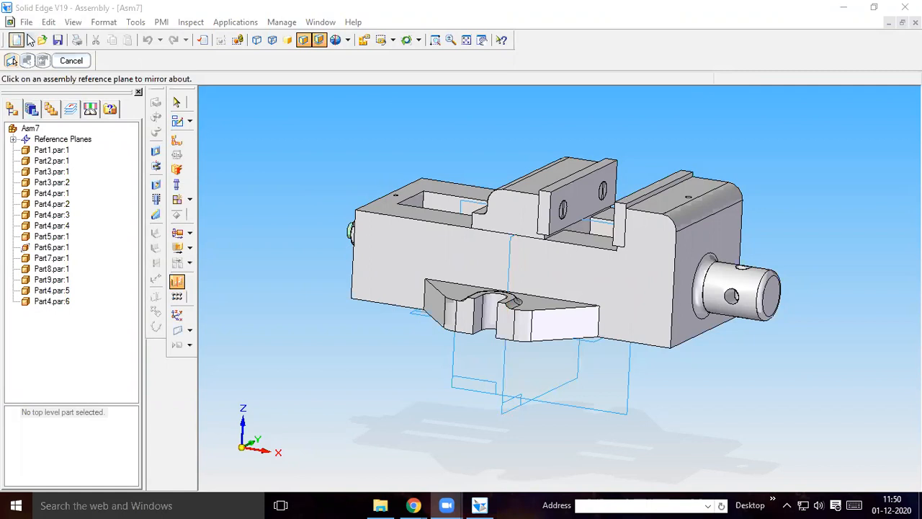
pyautogui.click(25, 22)
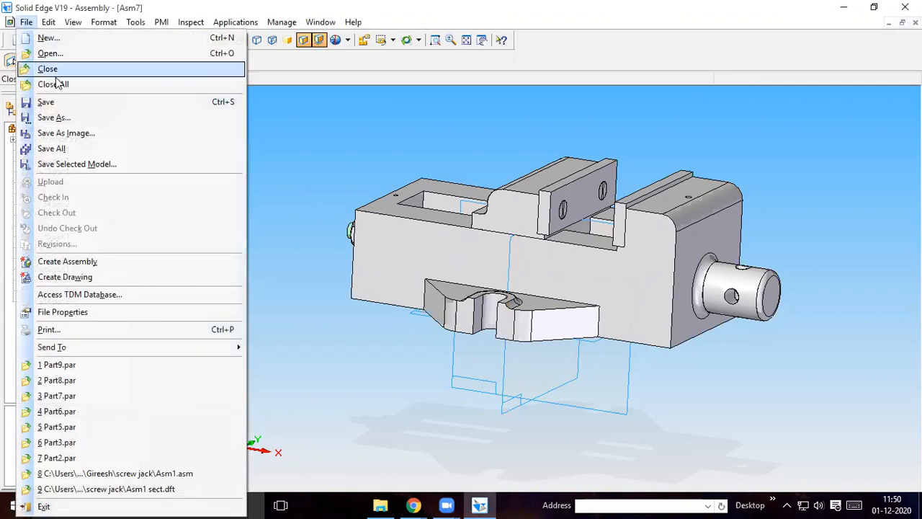
pyautogui.click(54, 118)
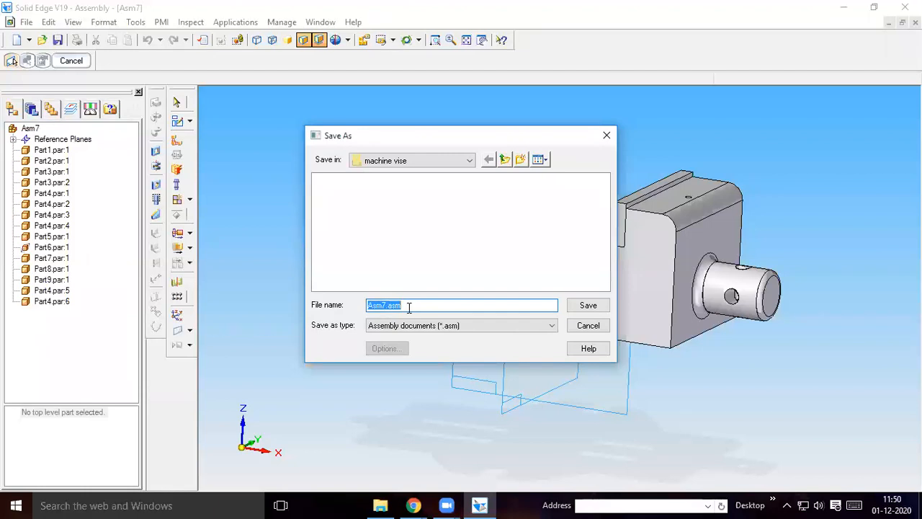
pyautogui.click(588, 306)
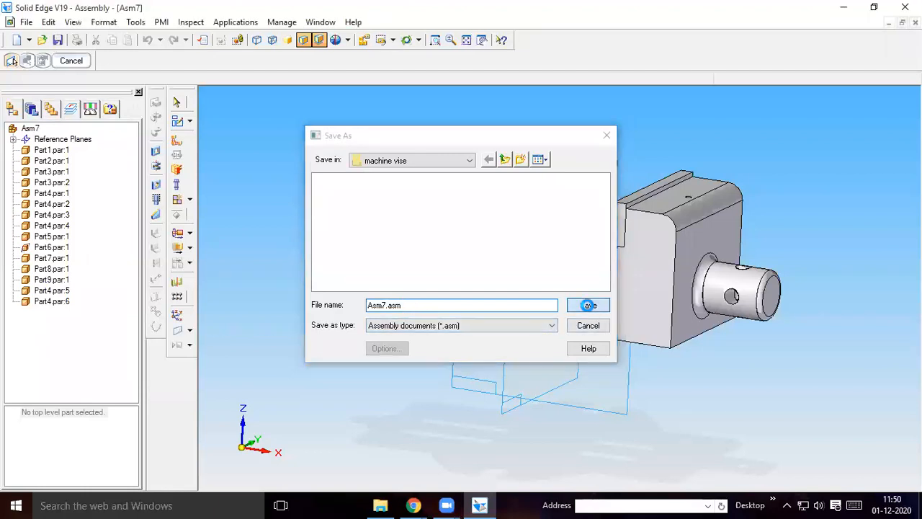